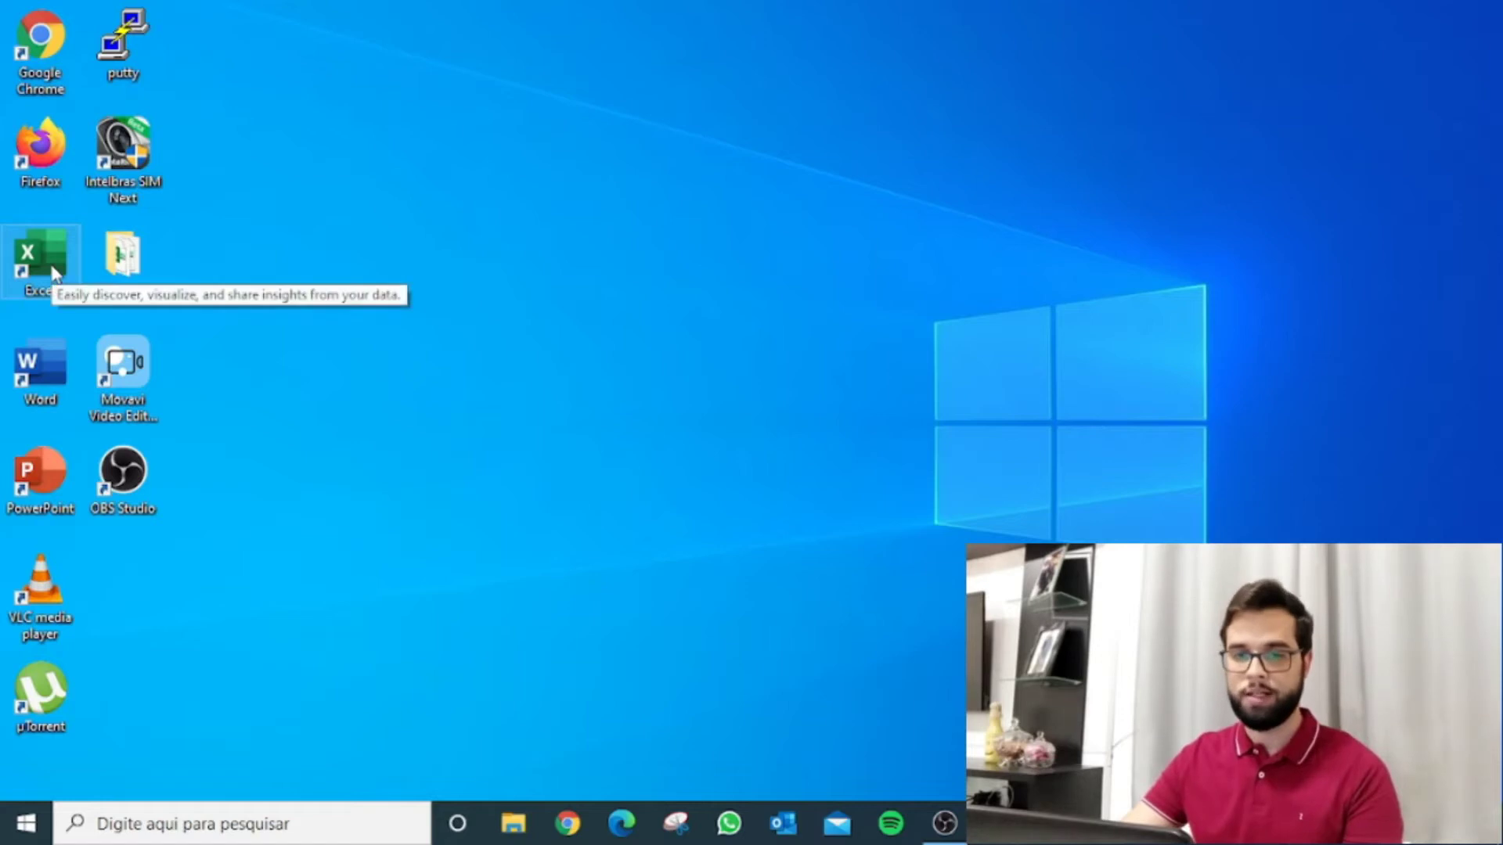
Start Excel and create a blank workbook
double_click(52, 267)
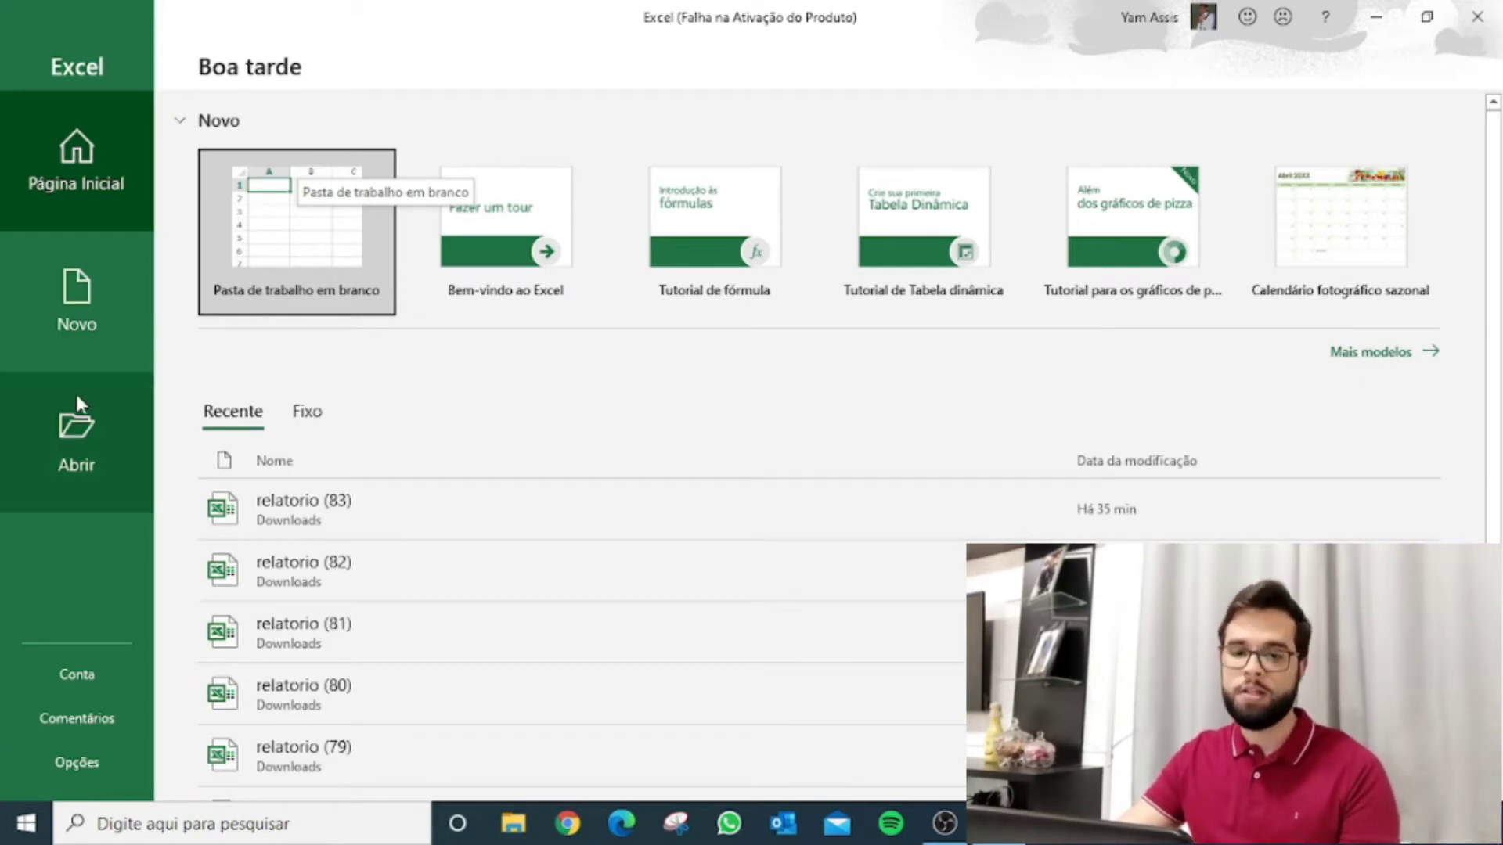
left_click(298, 220)
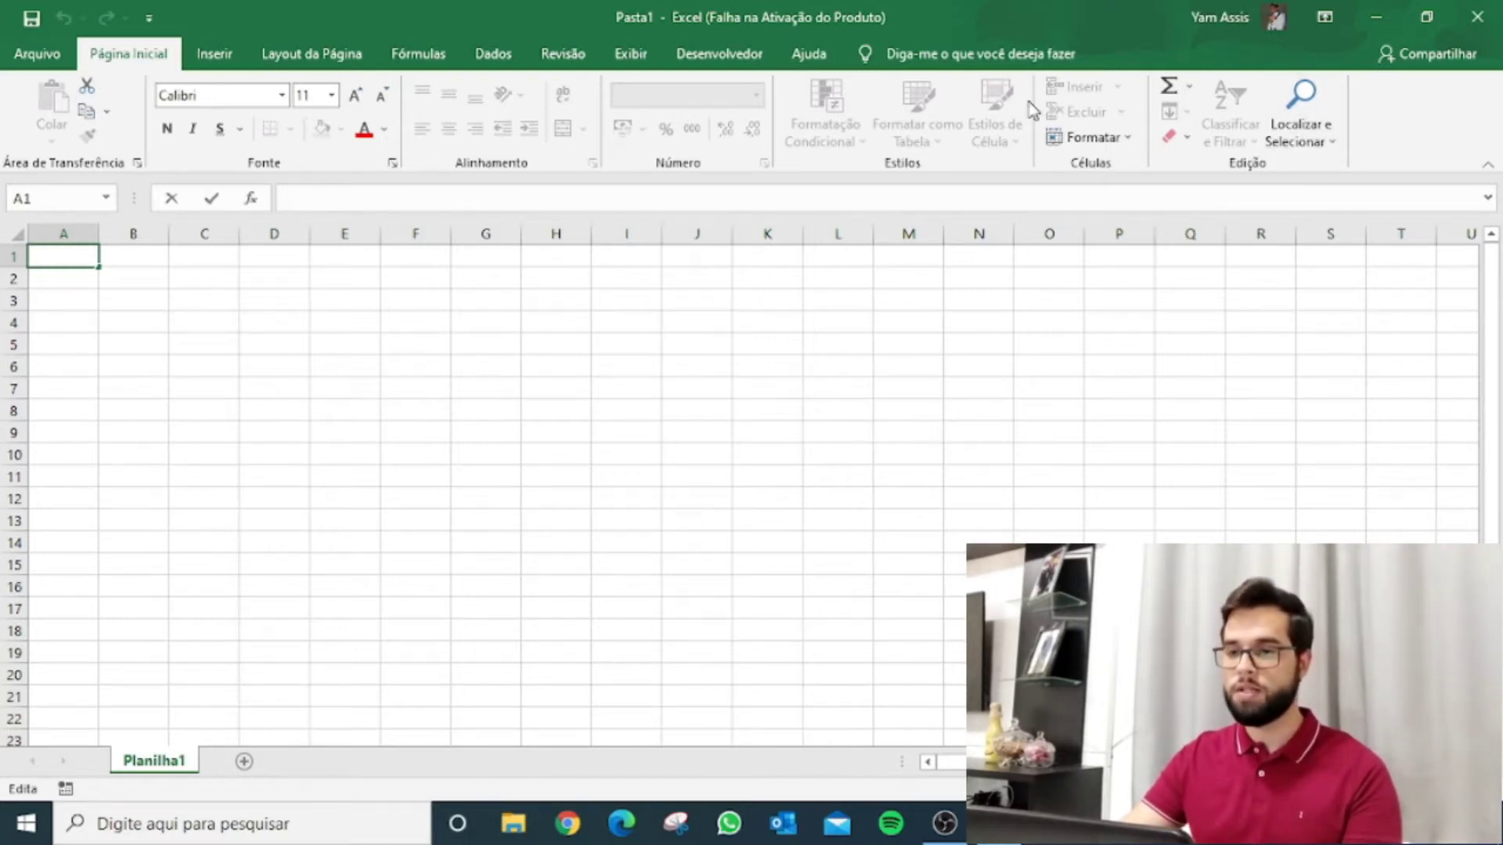
Examine the available commands for inserting, page layout, formulas, data, review, view, developer and help, ending at the home commands
left_click(220, 55)
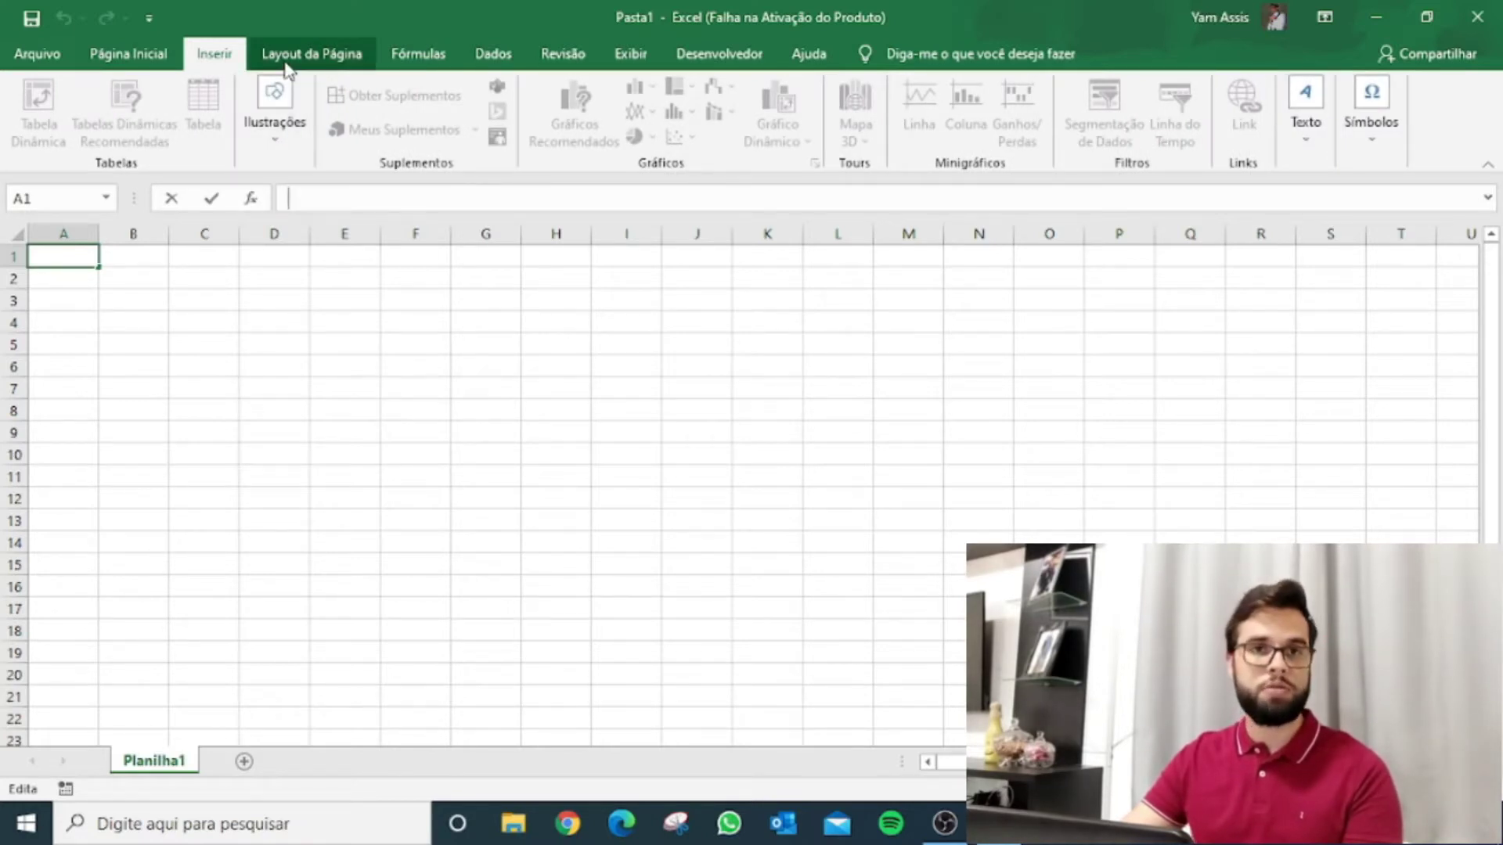
left_click(312, 51)
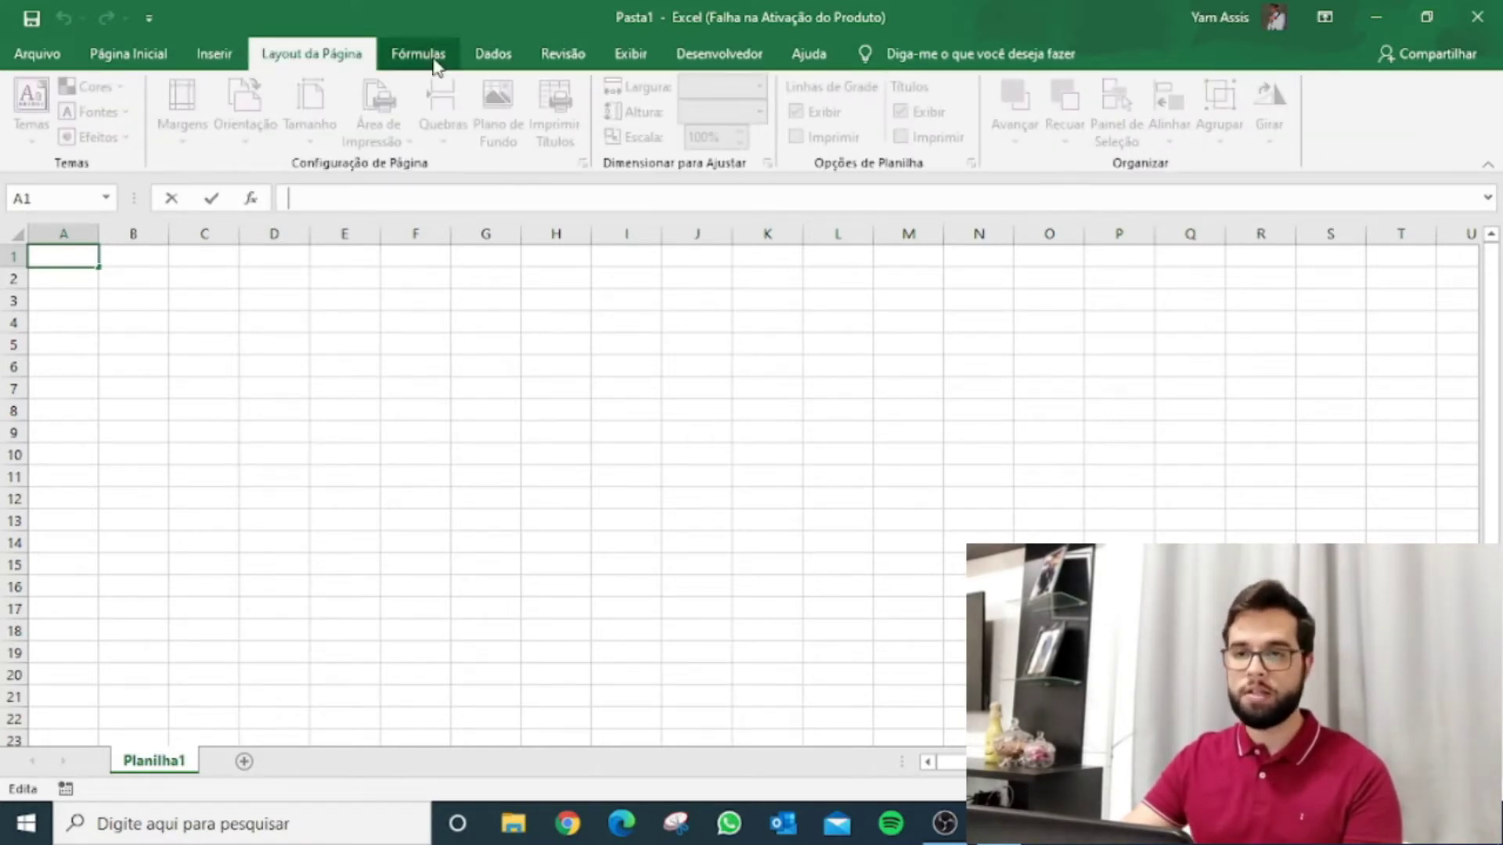
left_click(429, 56)
left_click(494, 60)
left_click(579, 62)
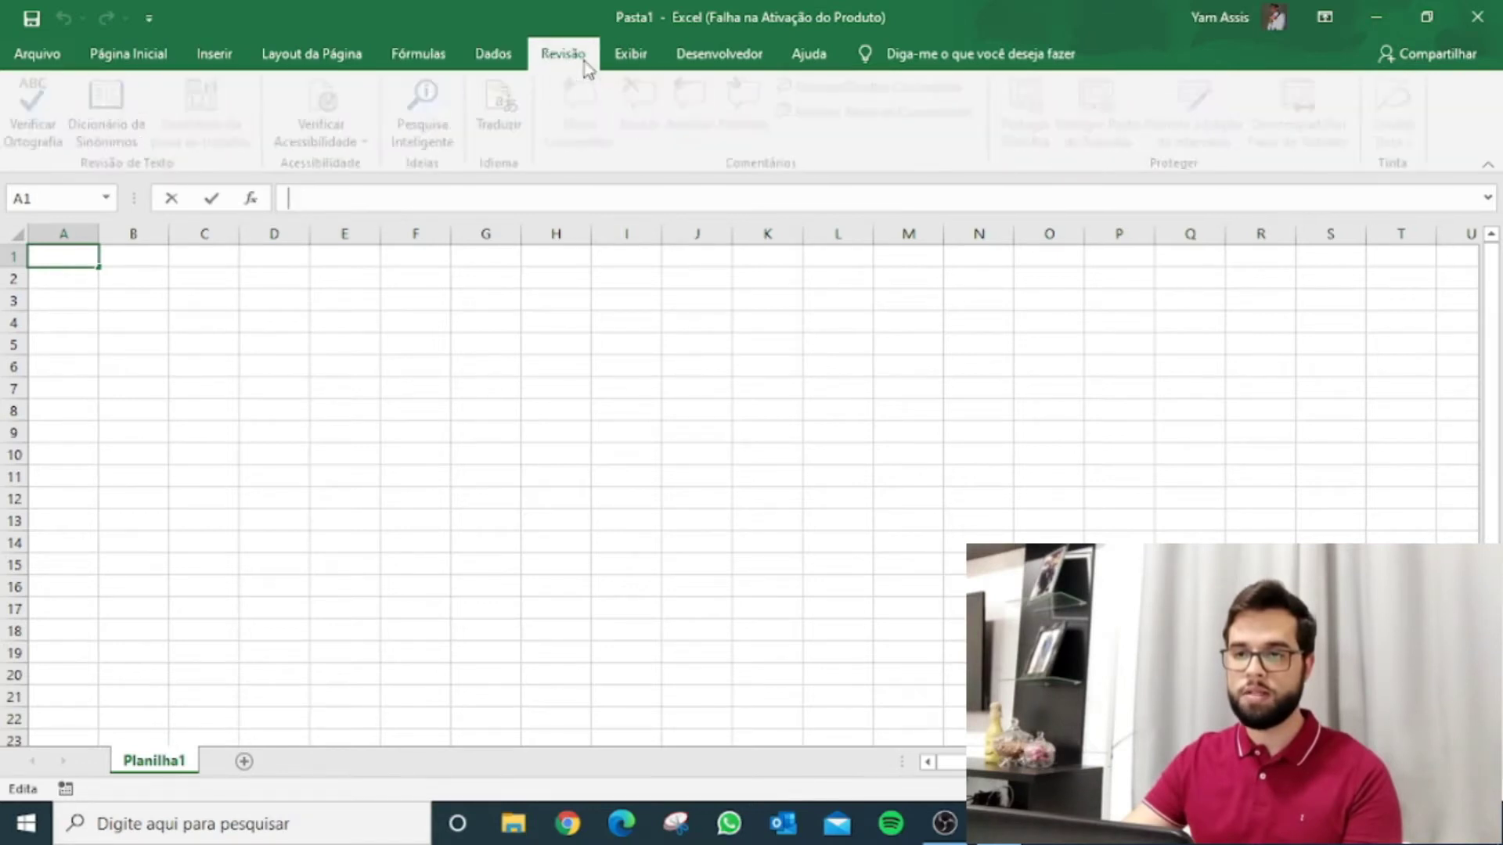
left_click(631, 57)
left_click(705, 63)
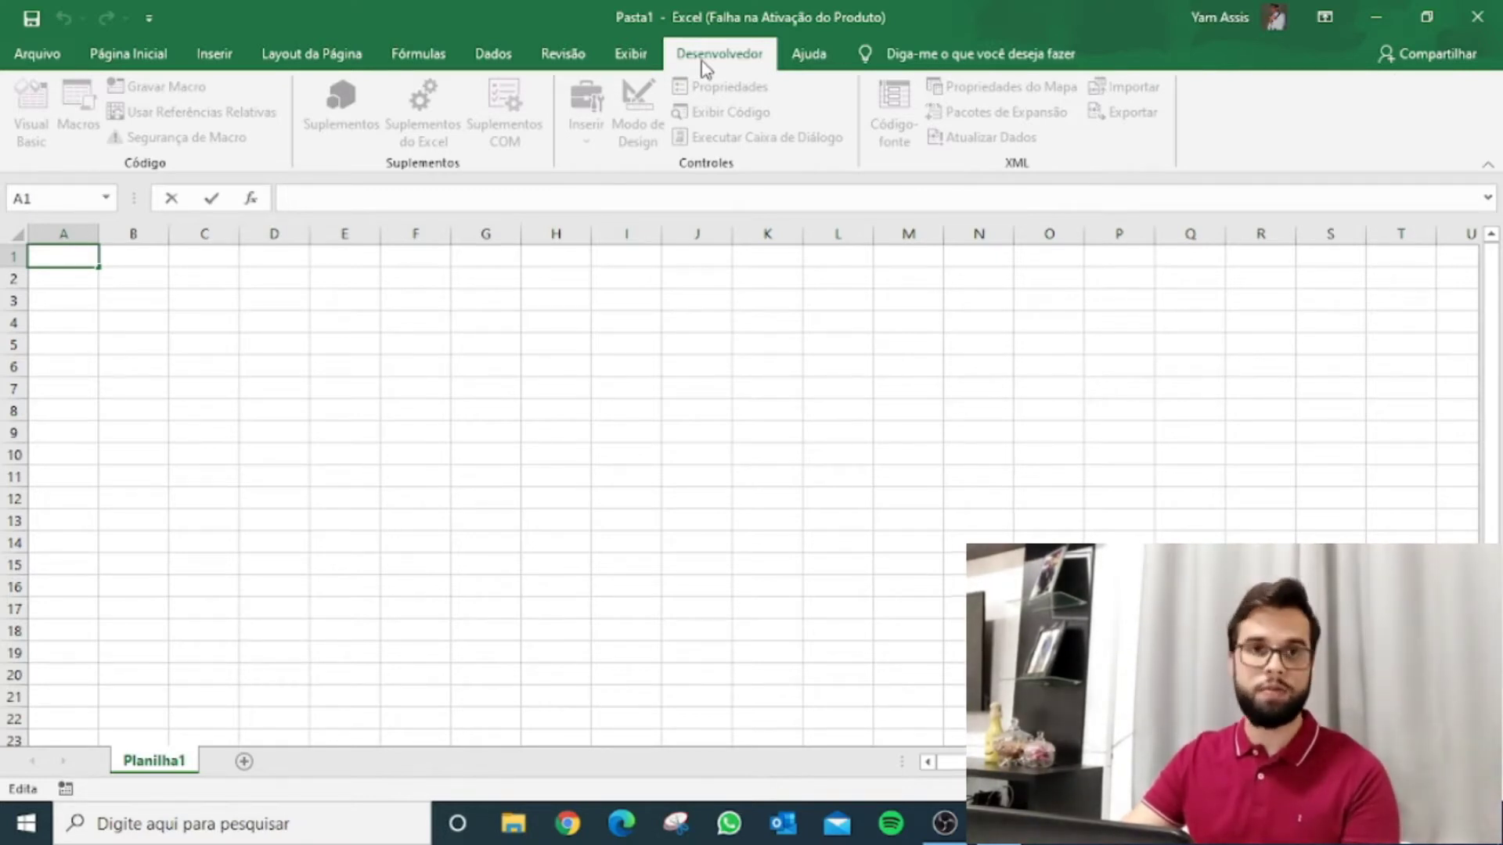
left_click(798, 59)
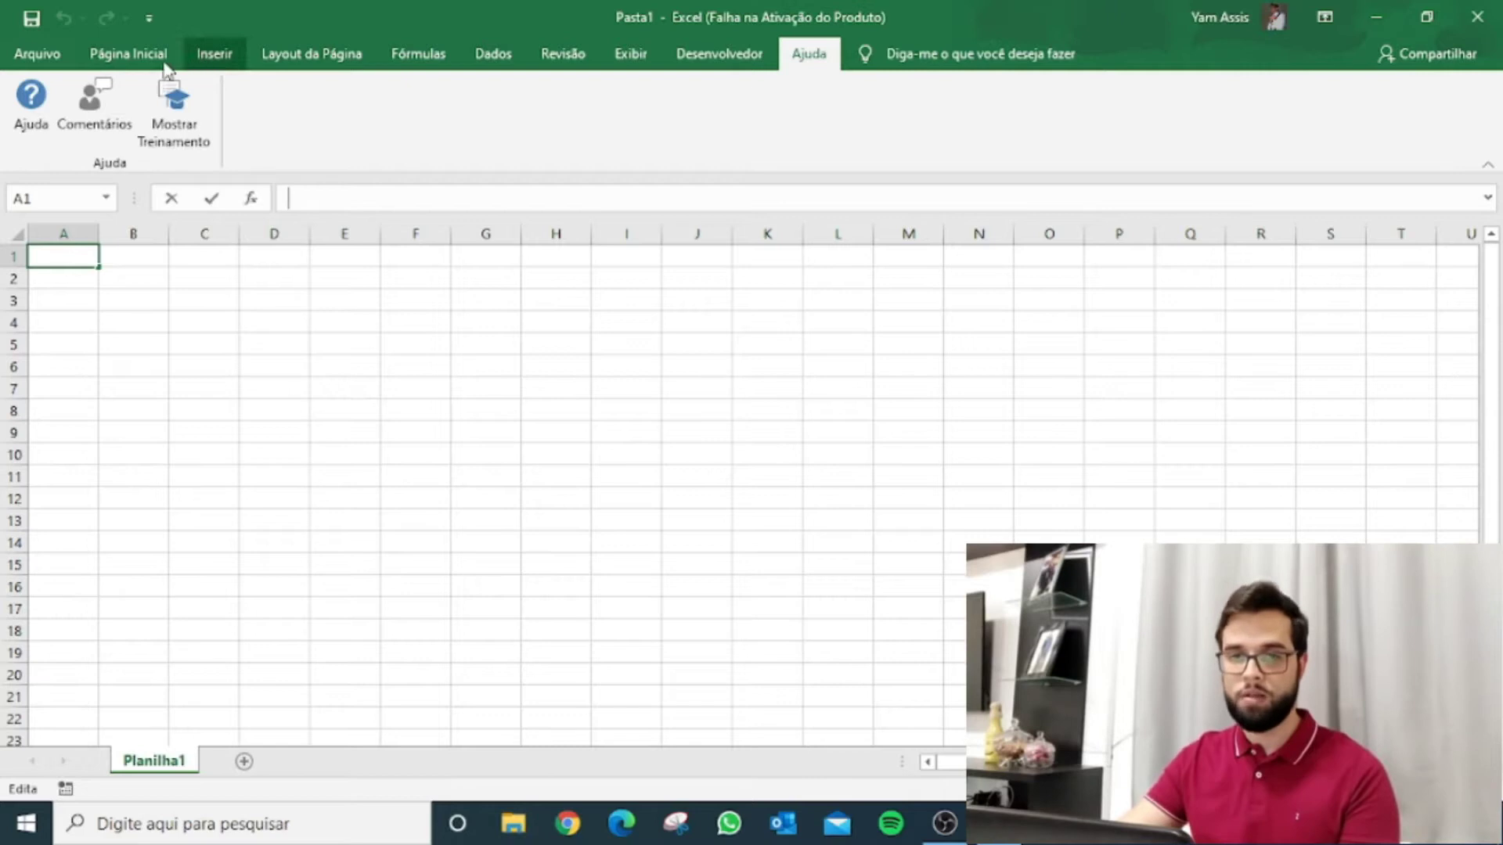
left_click(135, 69)
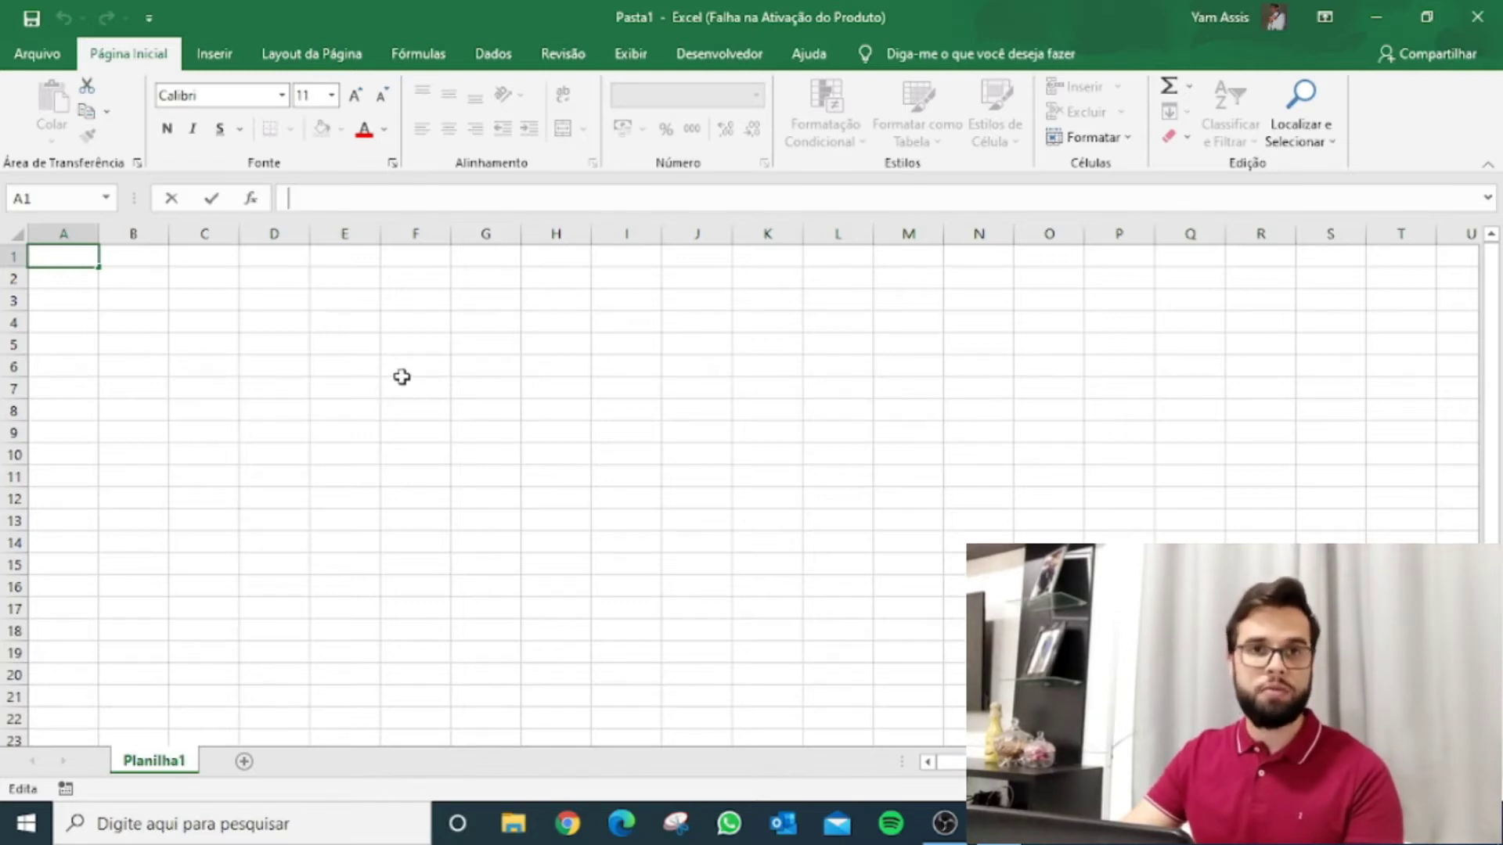
Select cells C4 and C3, columns A through J together, and columns A to D one at a time
left_click(211, 317)
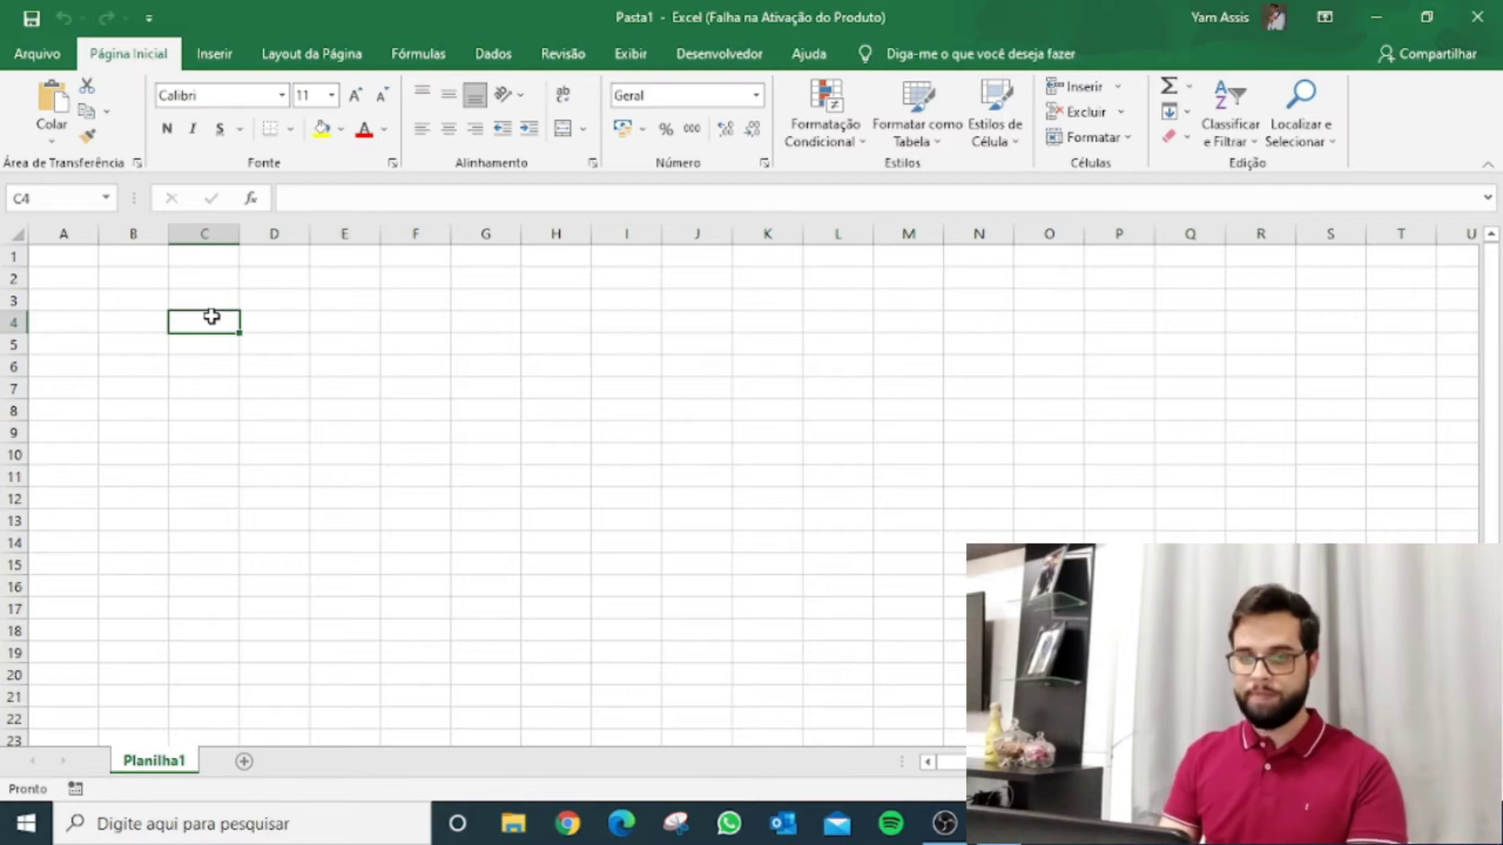
key("Up")
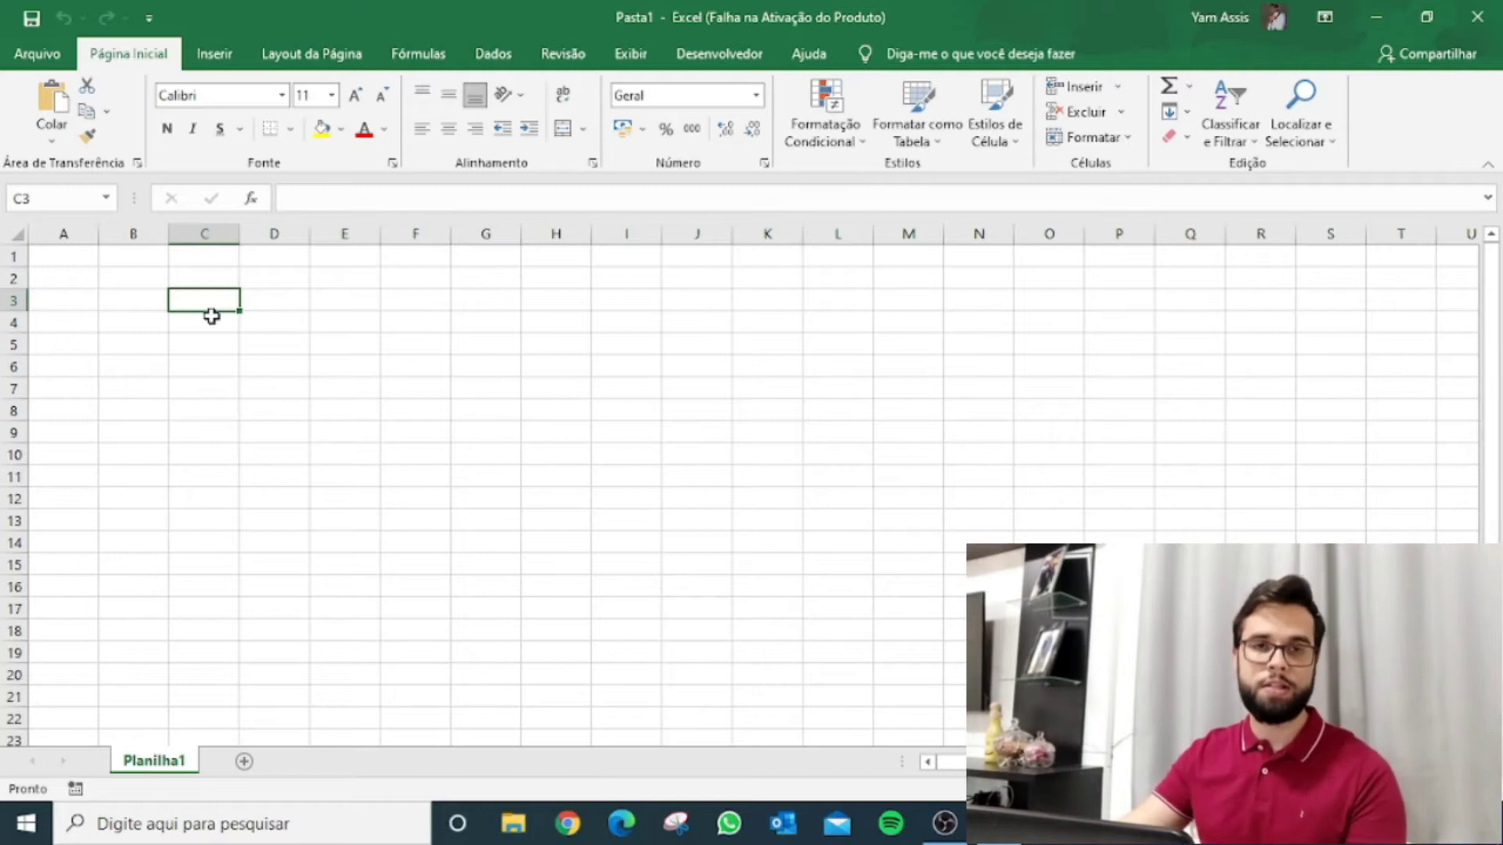
left_click_drag(72, 229, 724, 232)
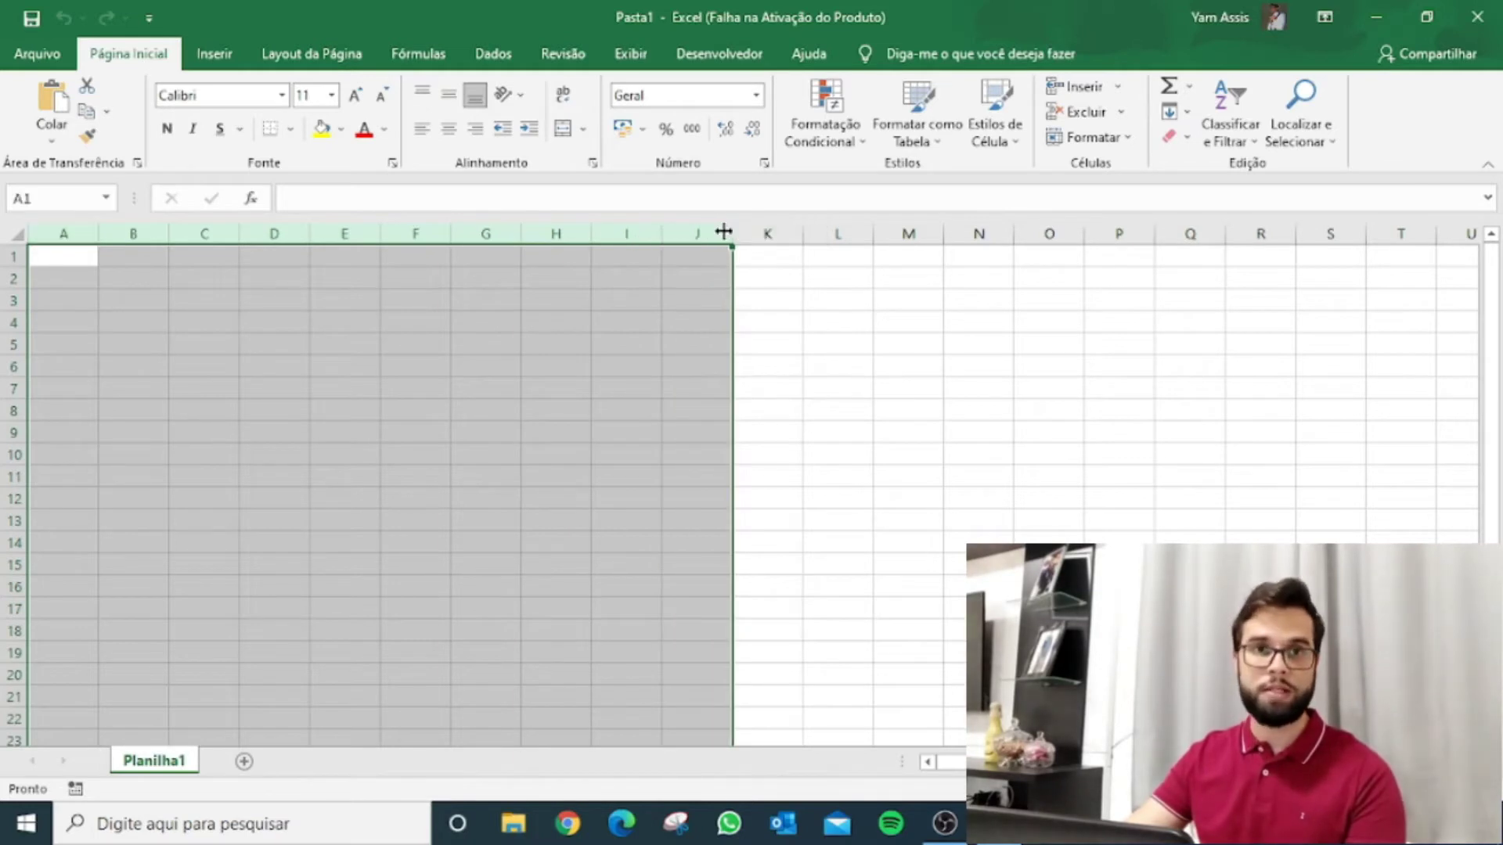
left_click(63, 235)
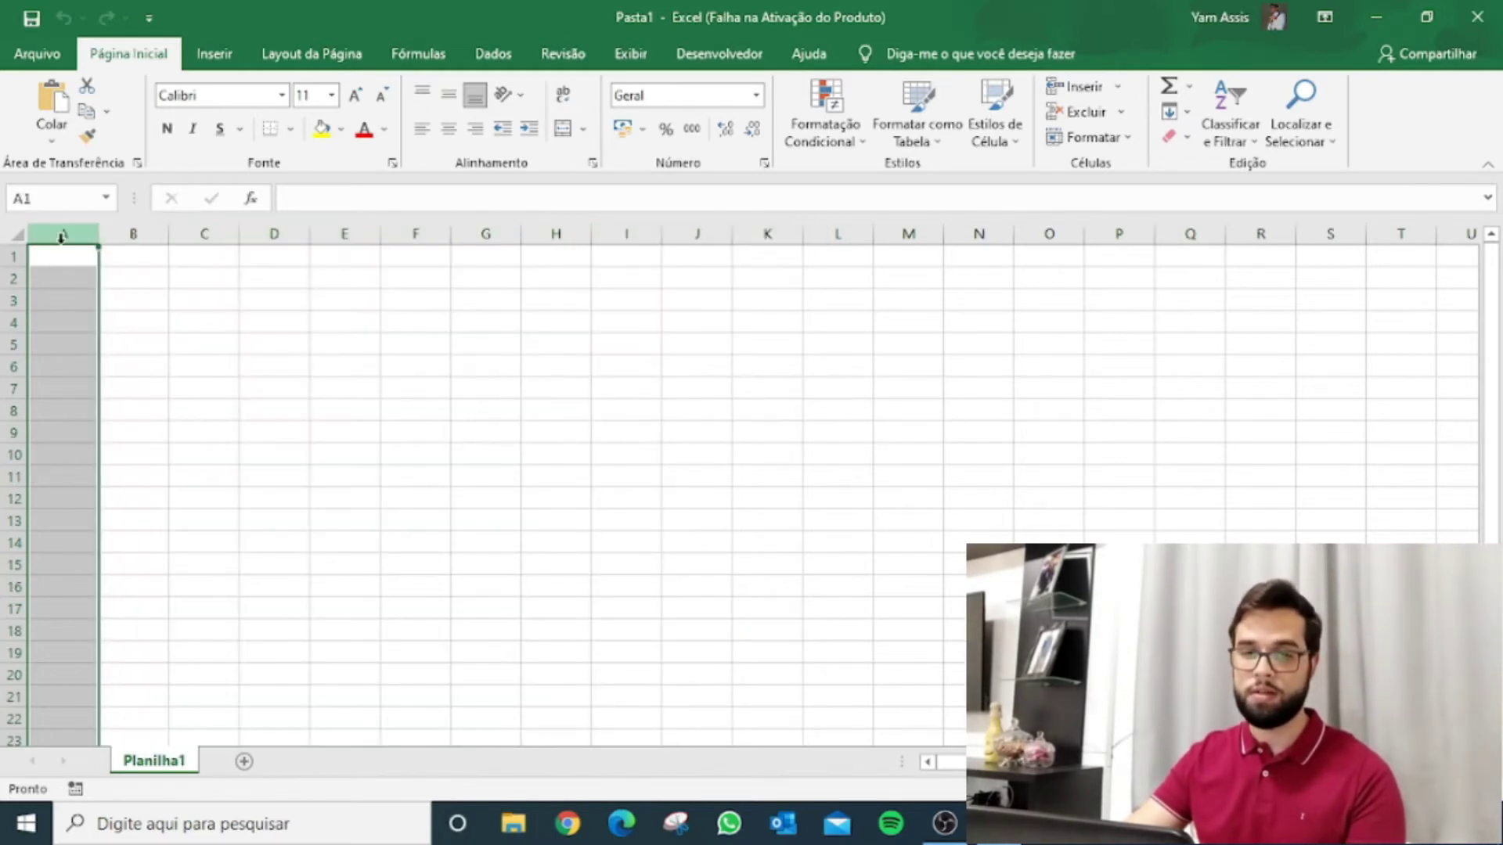
left_click(133, 235)
left_click(202, 234)
left_click(268, 235)
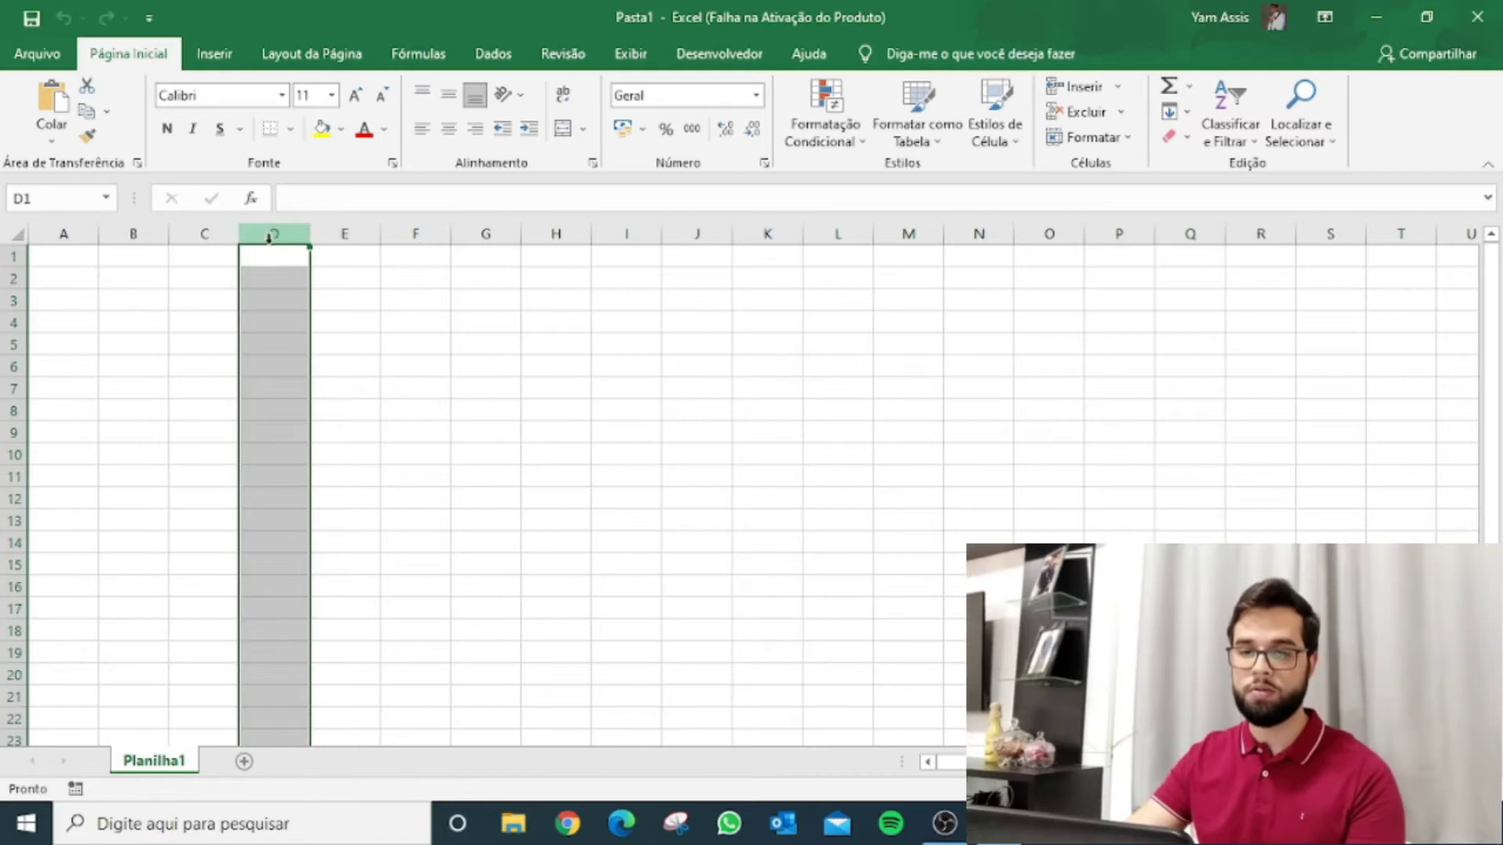
Select rows 1, 2 and 3 one at a time to show how rows are numbered
left_click(7, 257)
left_click(6, 279)
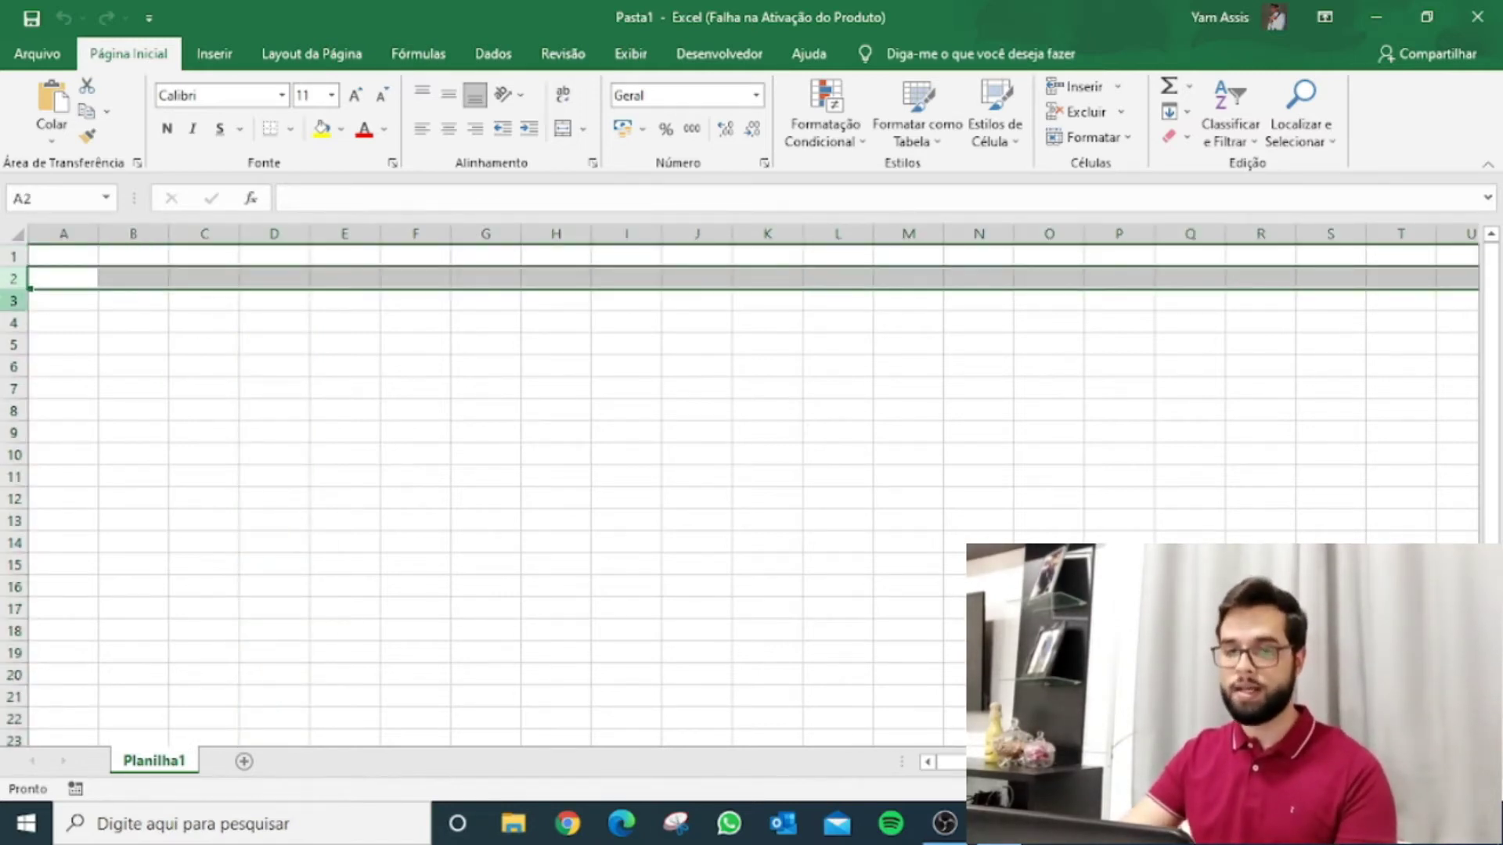
left_click(8, 300)
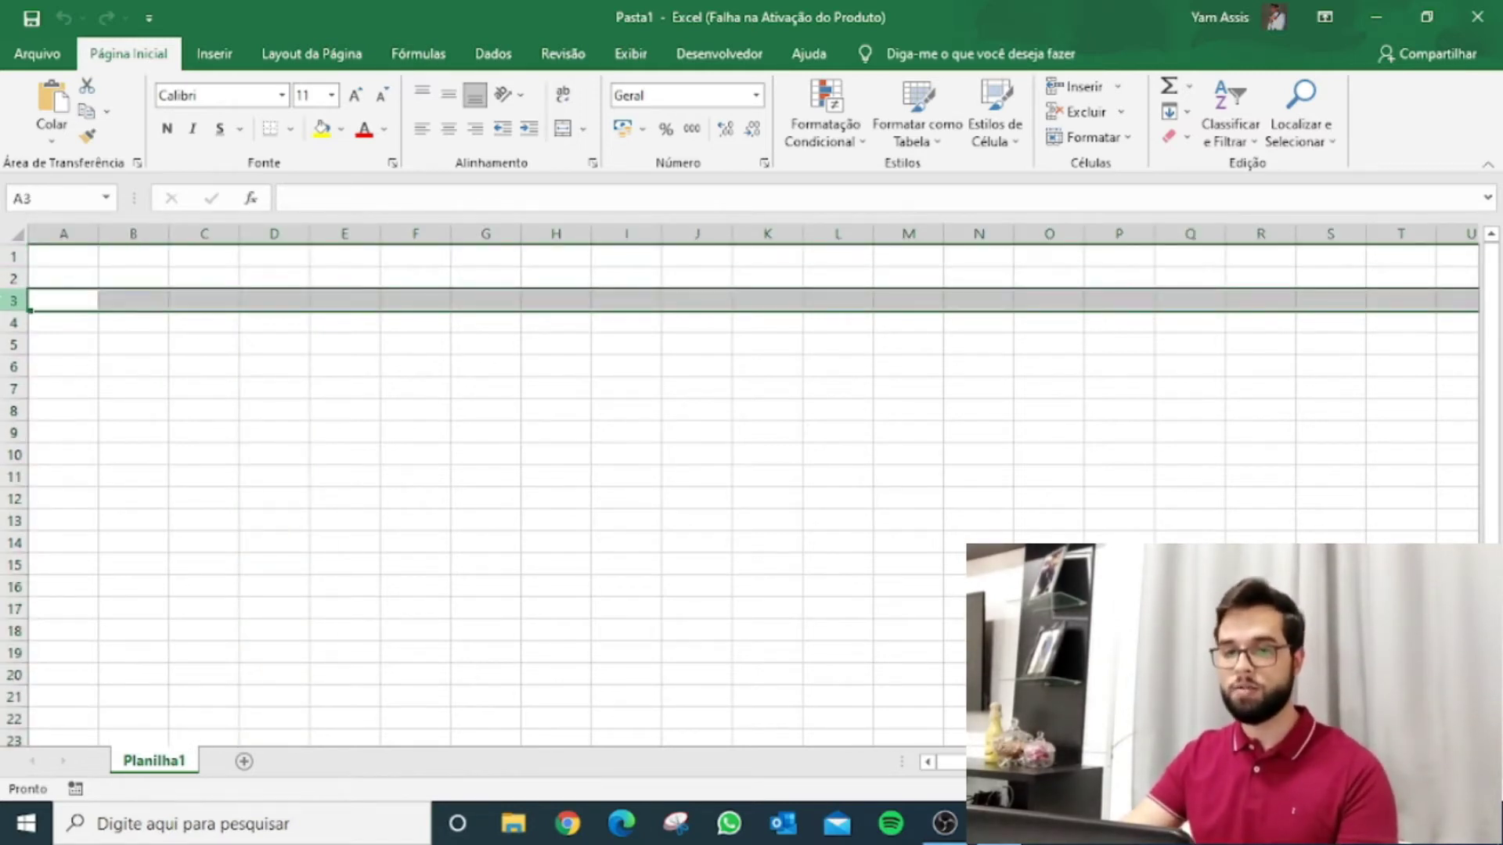
left_click(7, 256)
left_click_drag(7, 290, 7, 291)
left_click(6, 279)
left_click(6, 302)
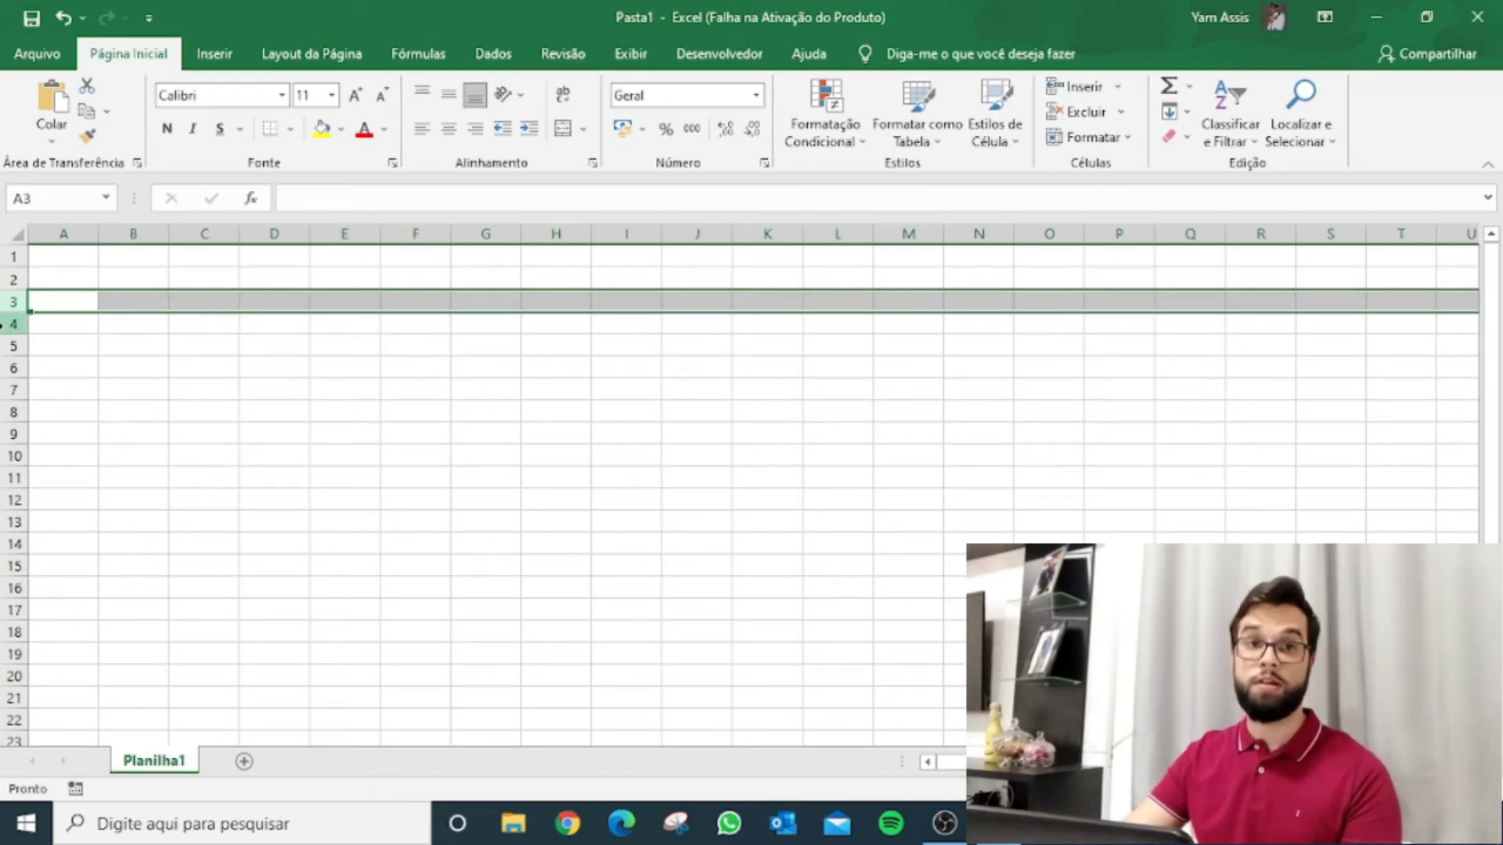
left_click(9, 256)
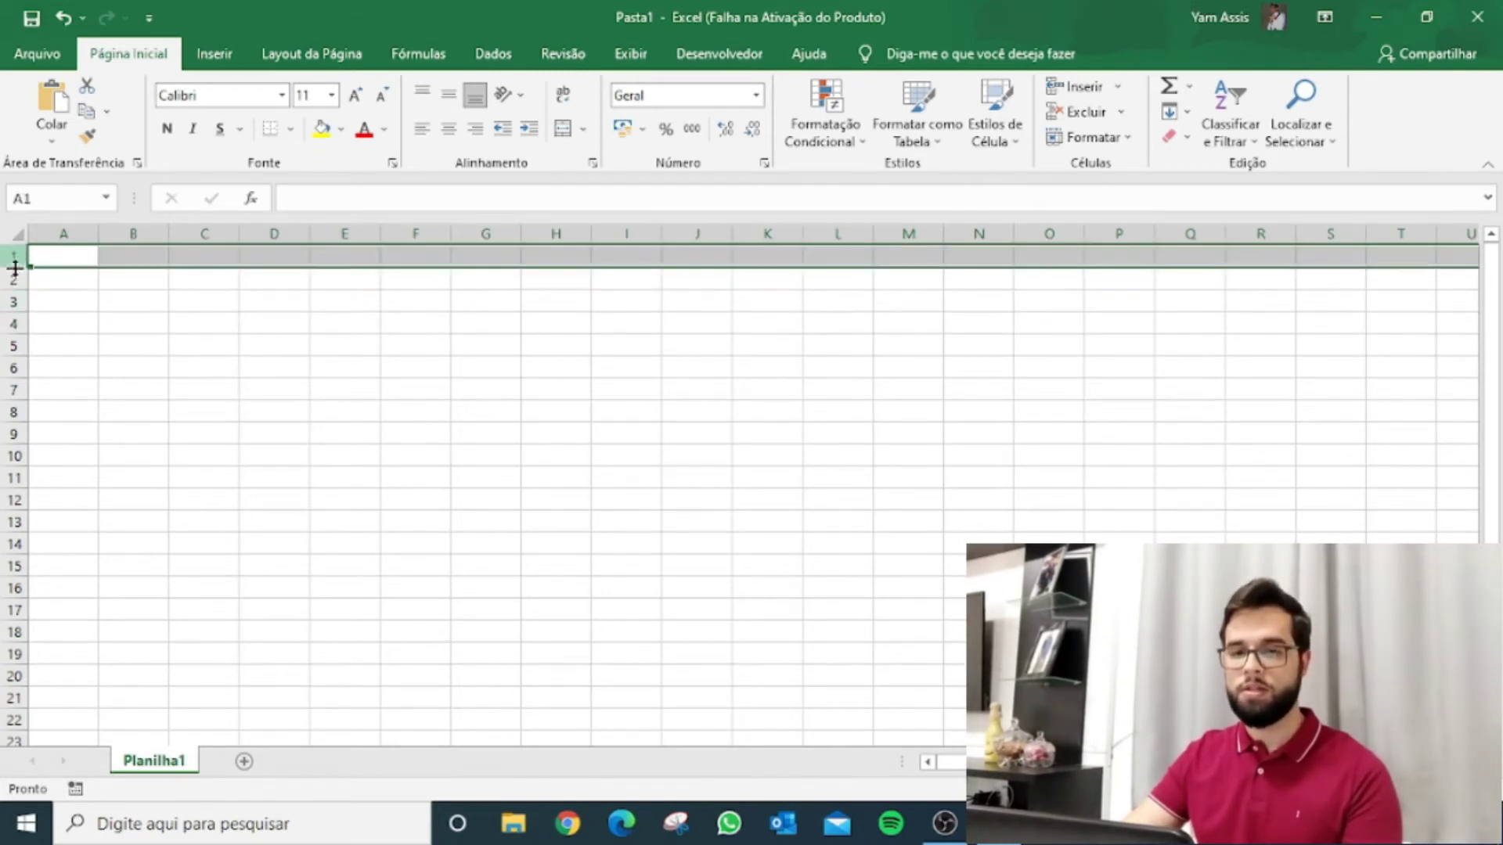
left_click(8, 278)
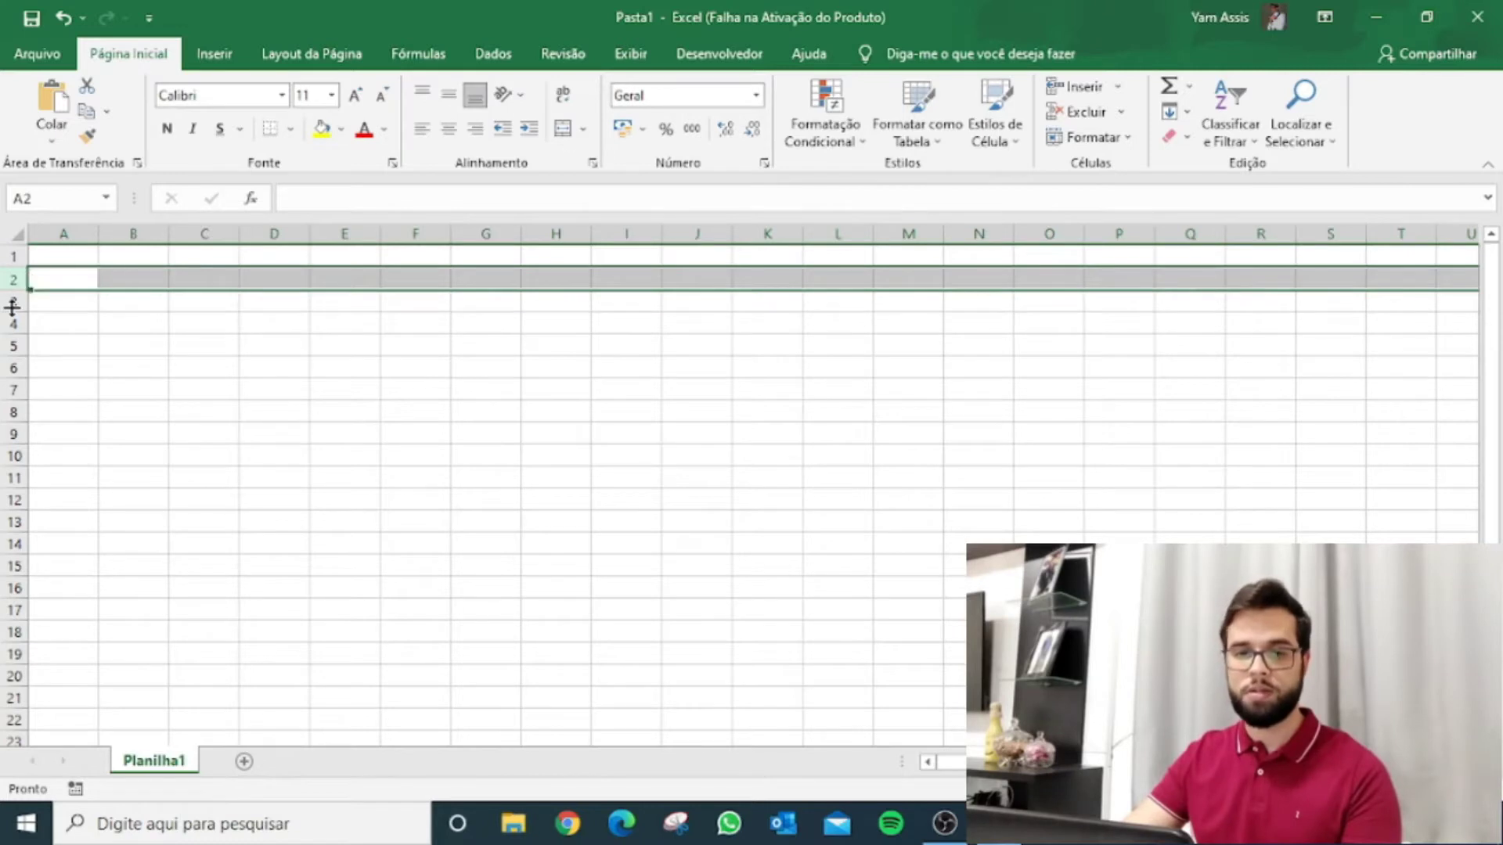
left_click(8, 304)
Select columns A, B and C individually, and locate cell D3 through its column D and row 3
left_click(54, 235)
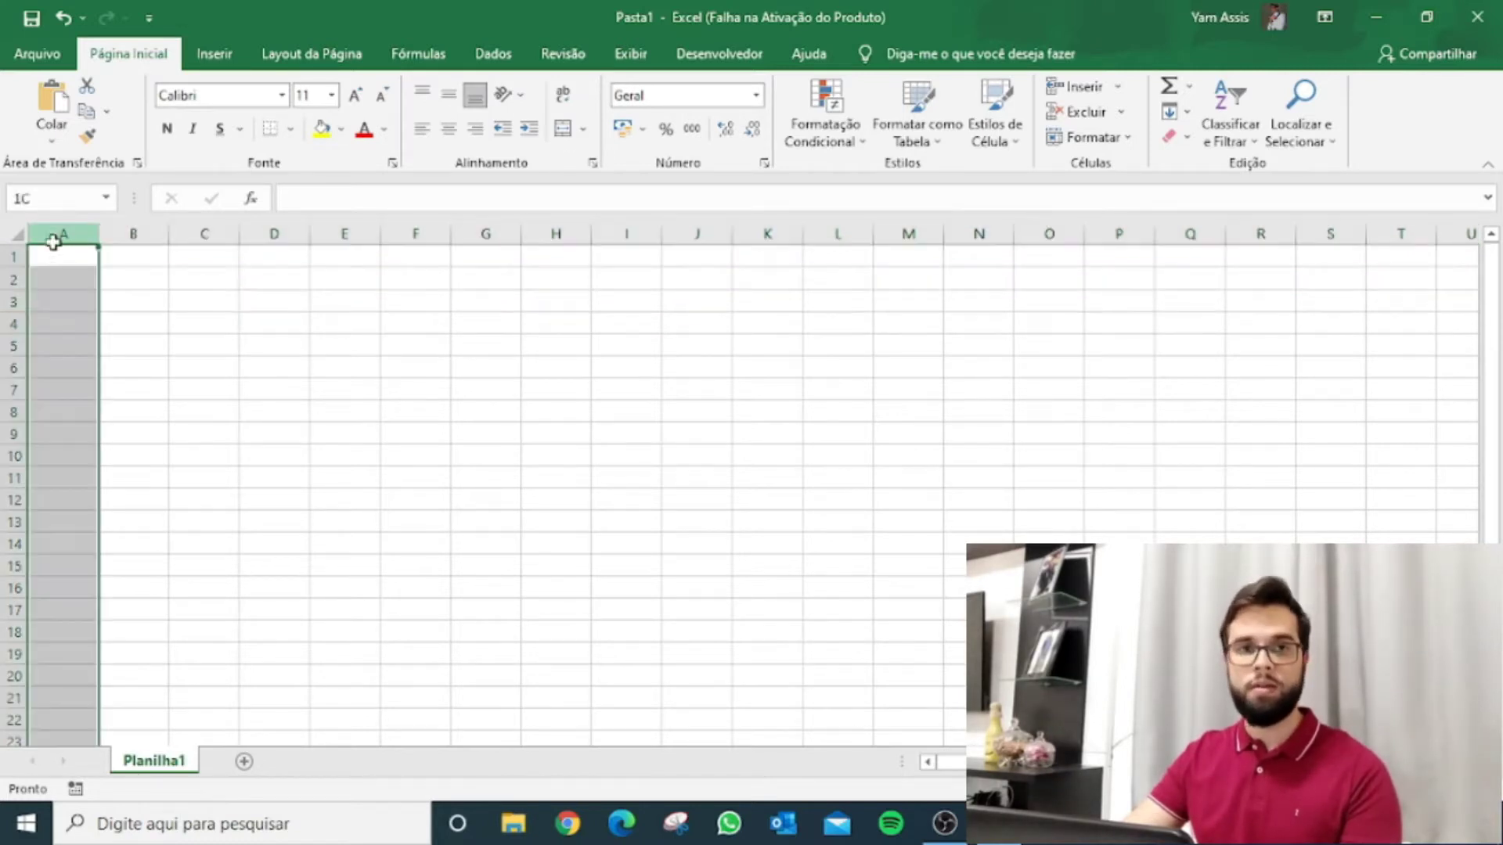
left_click(131, 235)
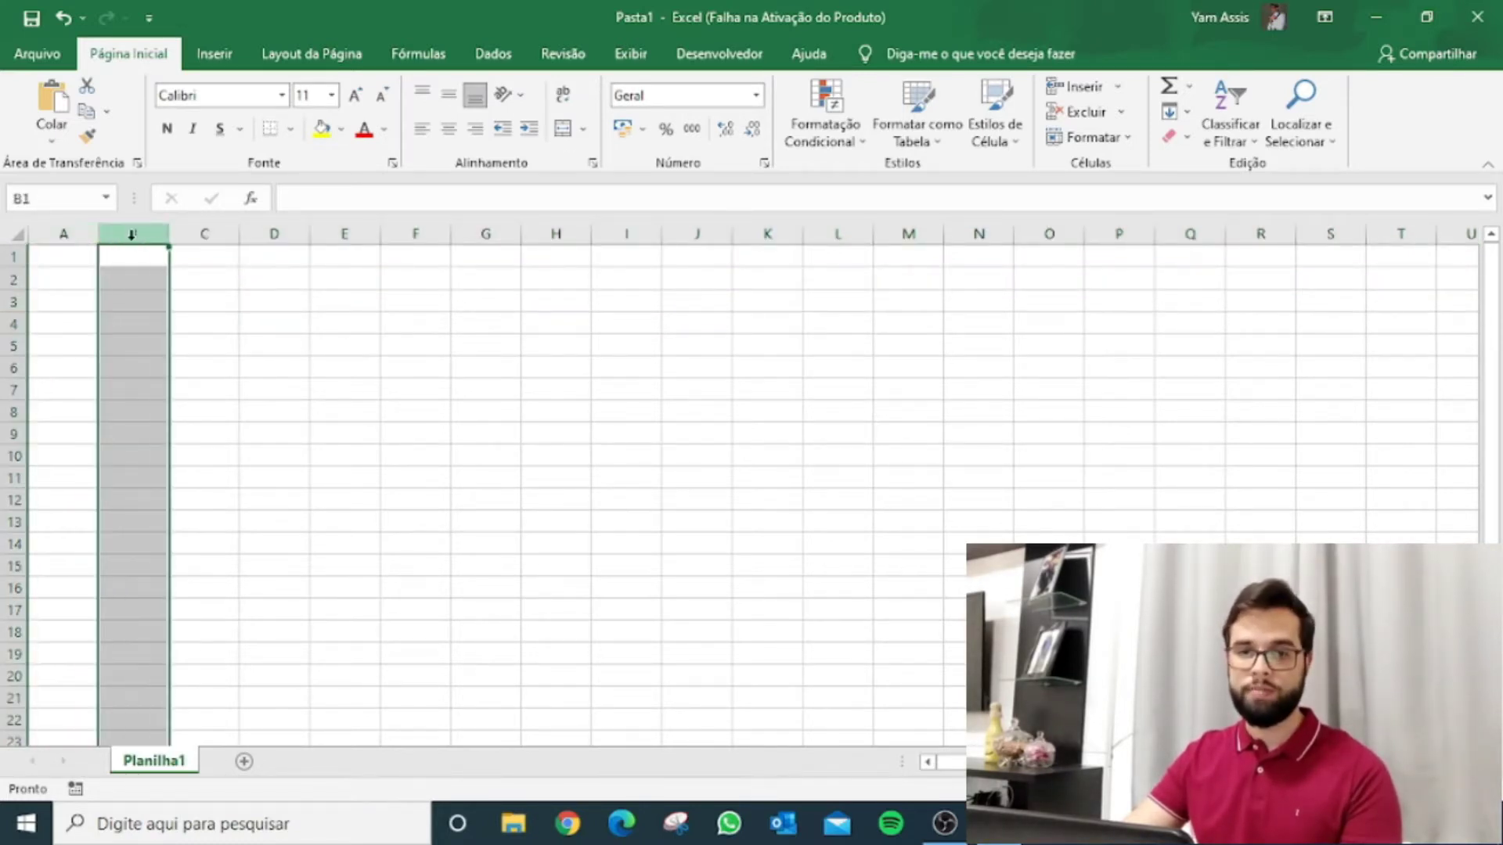
left_click(203, 234)
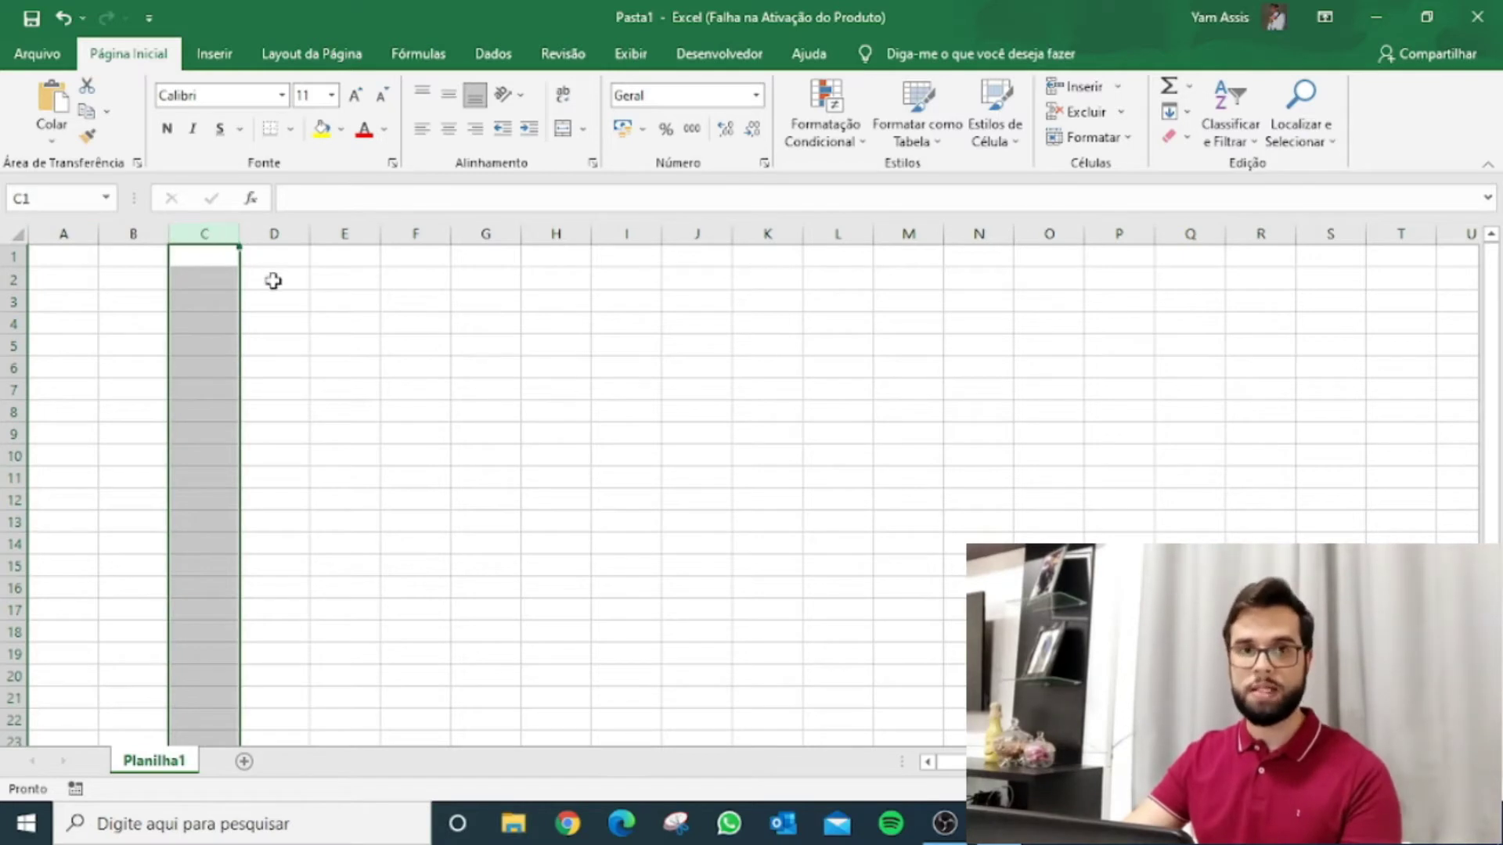
left_click(256, 304)
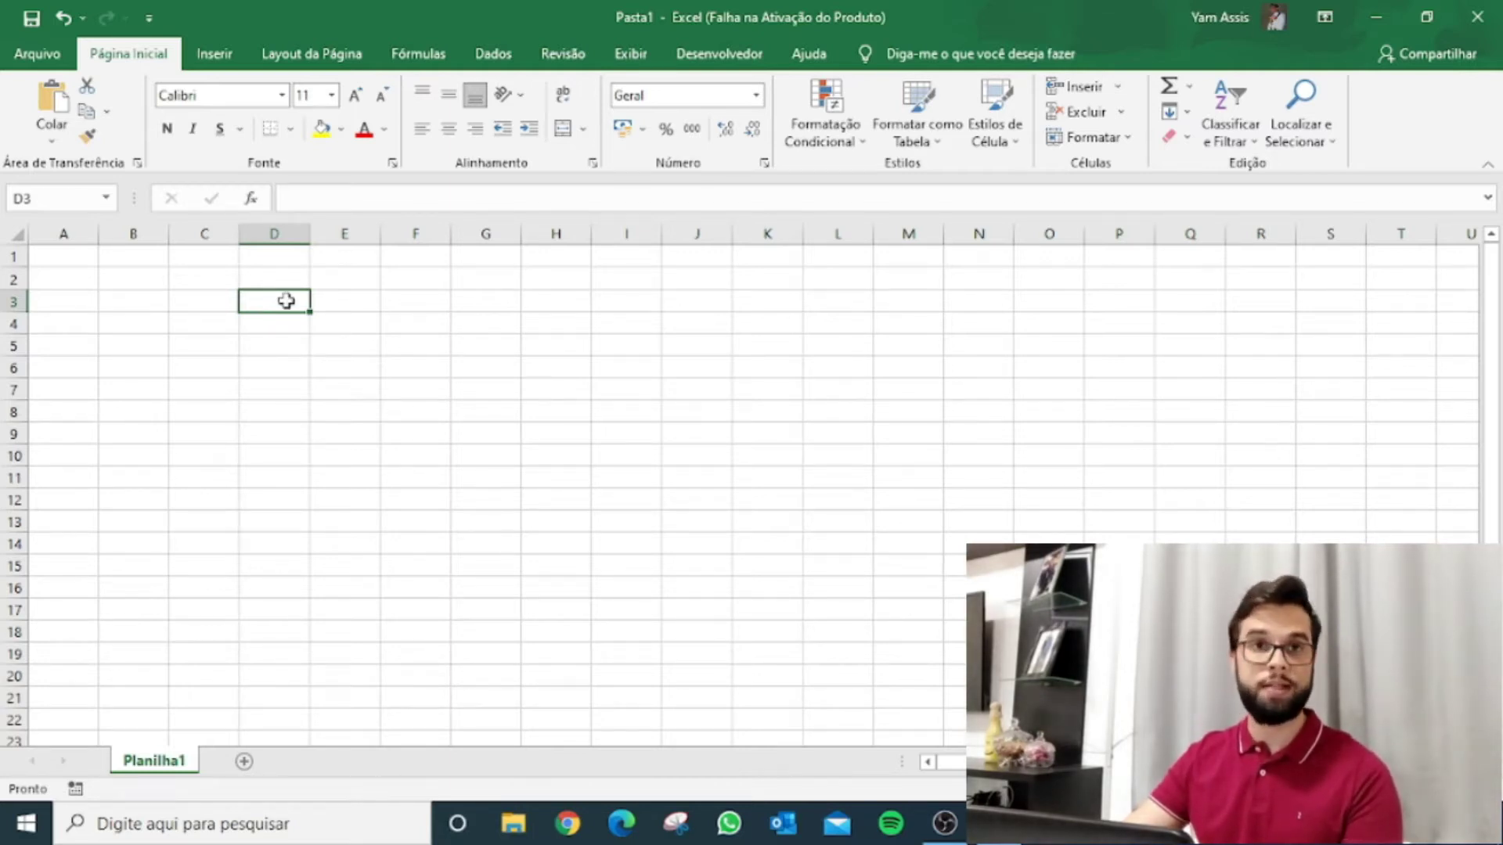
left_click(288, 229)
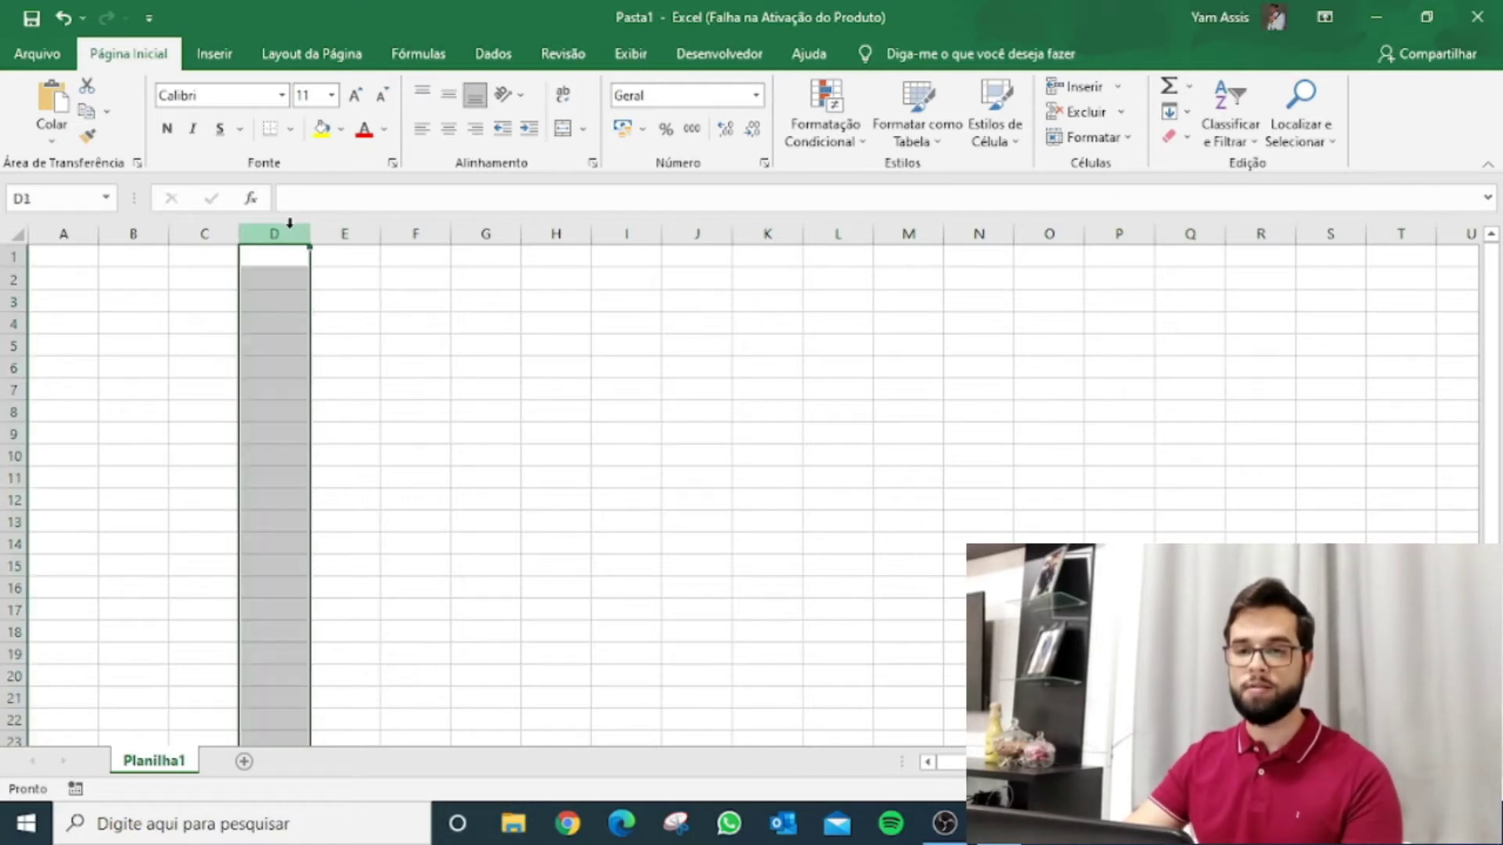
left_click(15, 302)
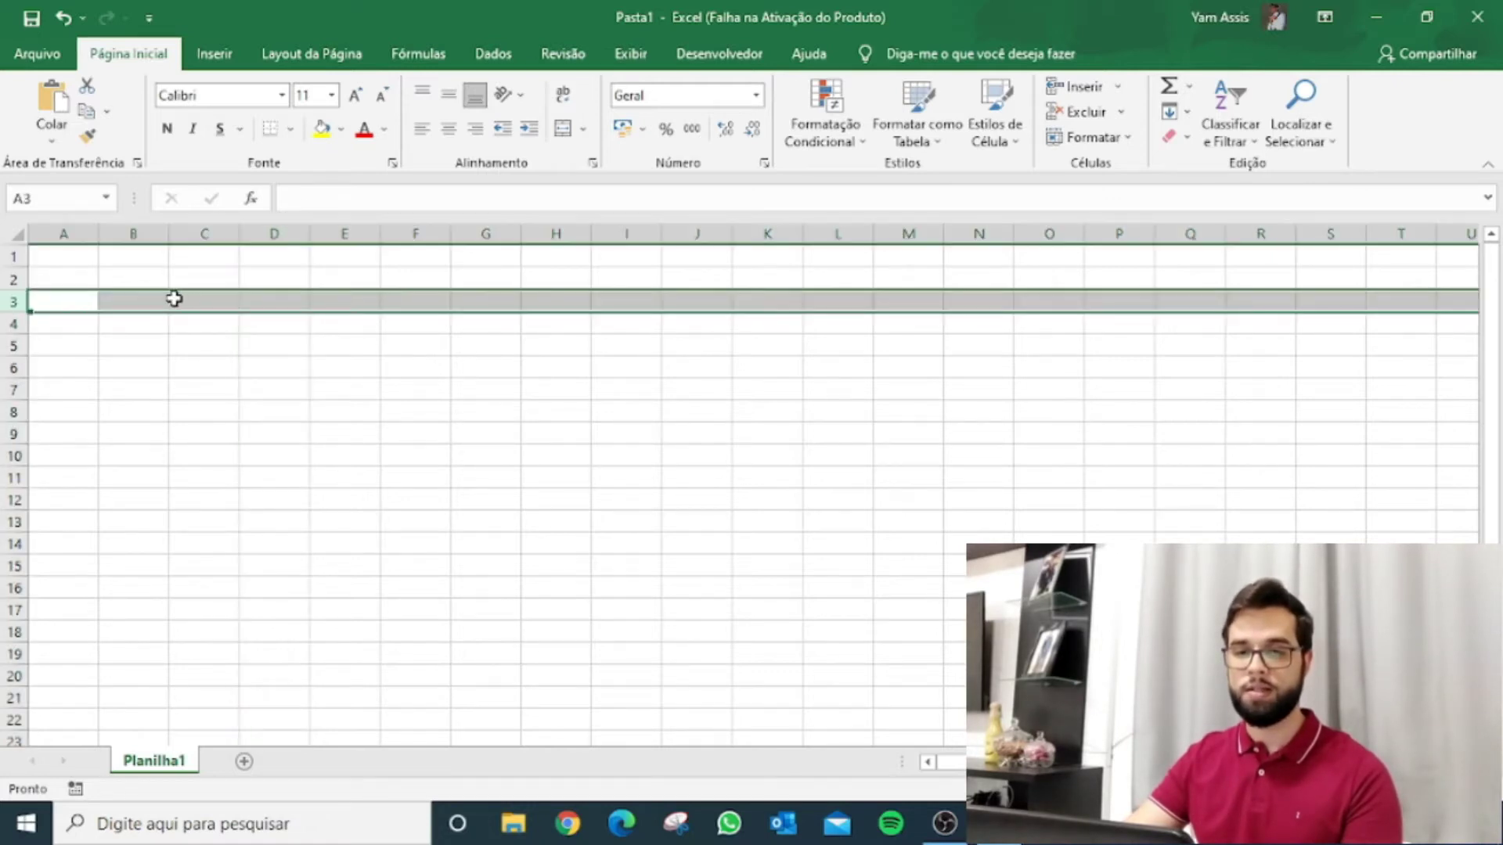
left_click(247, 306)
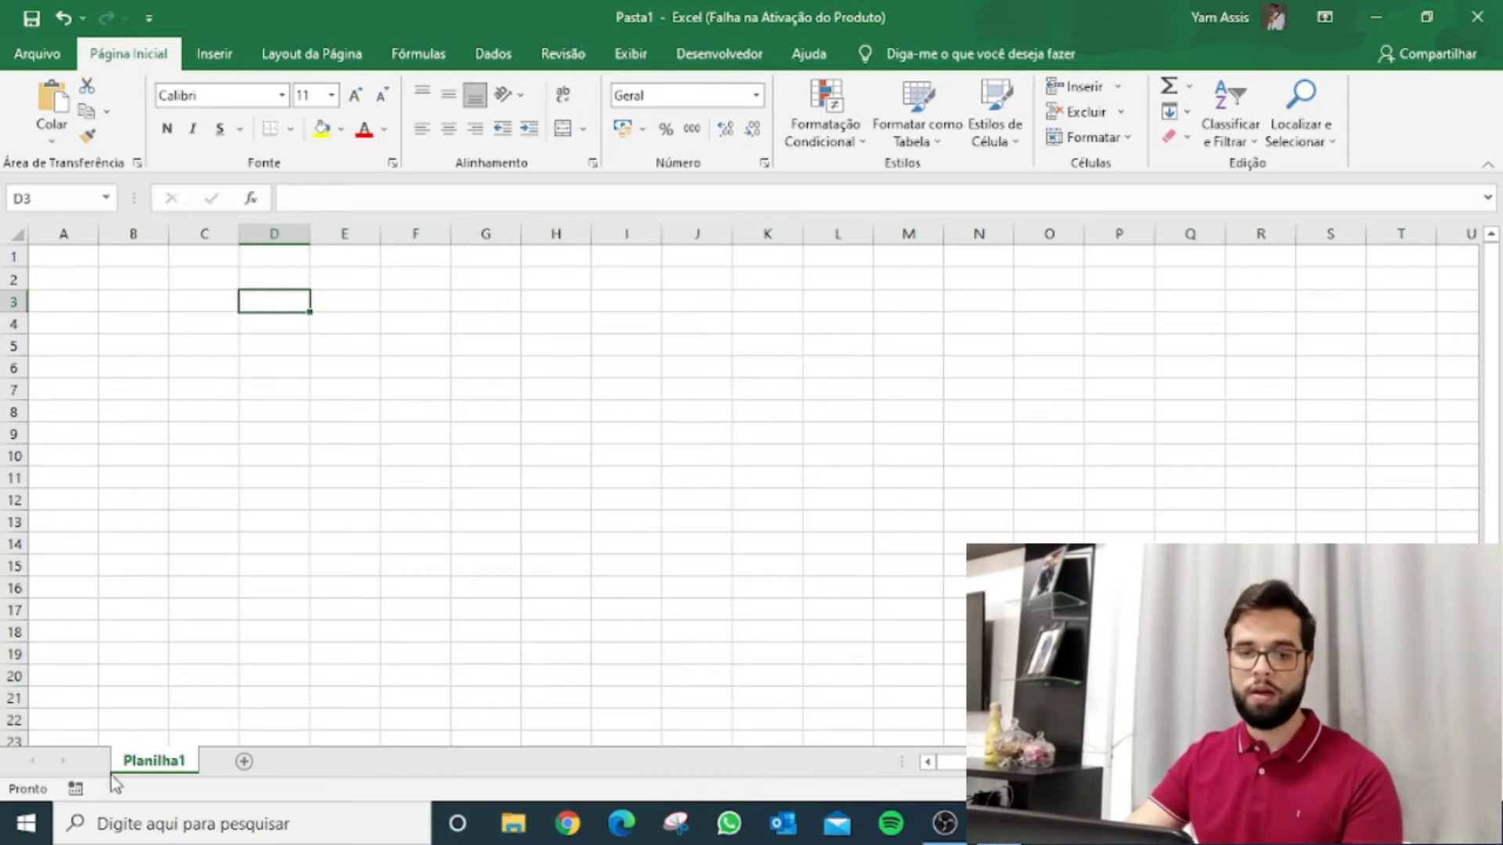
Add two new worksheets to the workbook and return to Planilha1
right_click(154, 773)
left_click(143, 771)
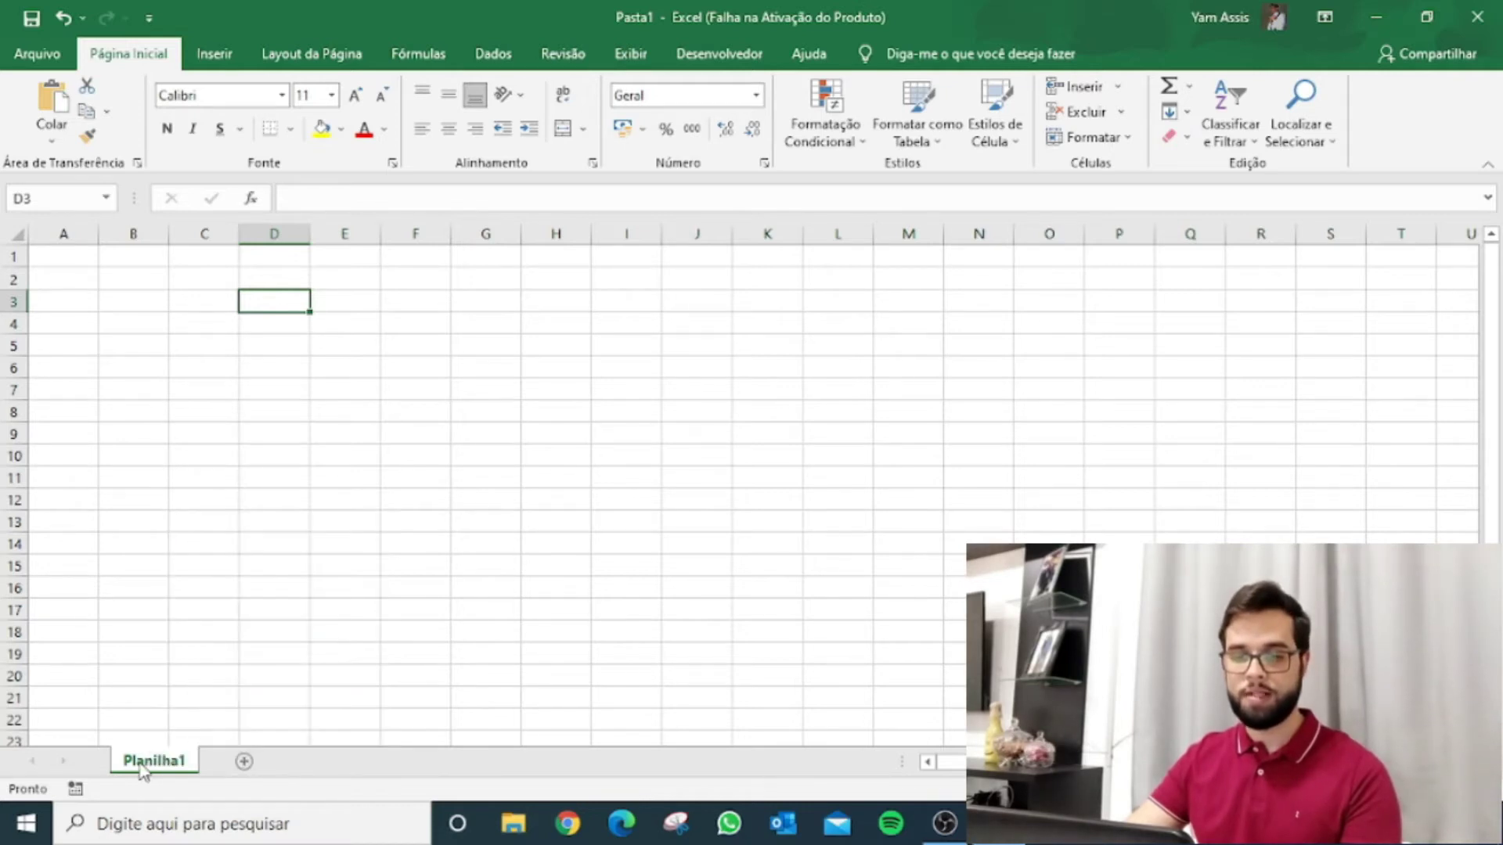
left_click(245, 764)
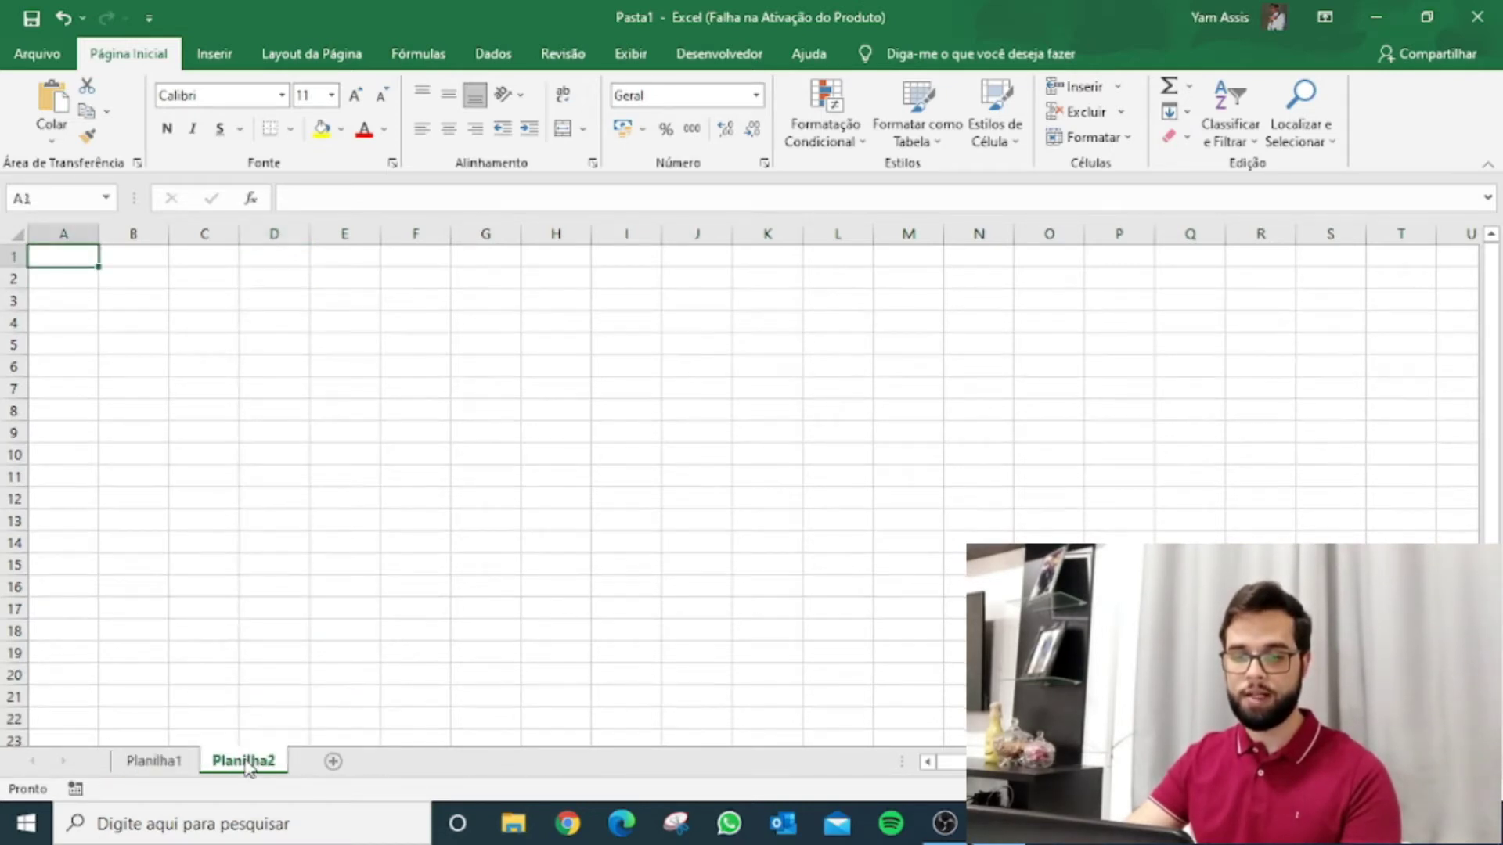
left_click(329, 767)
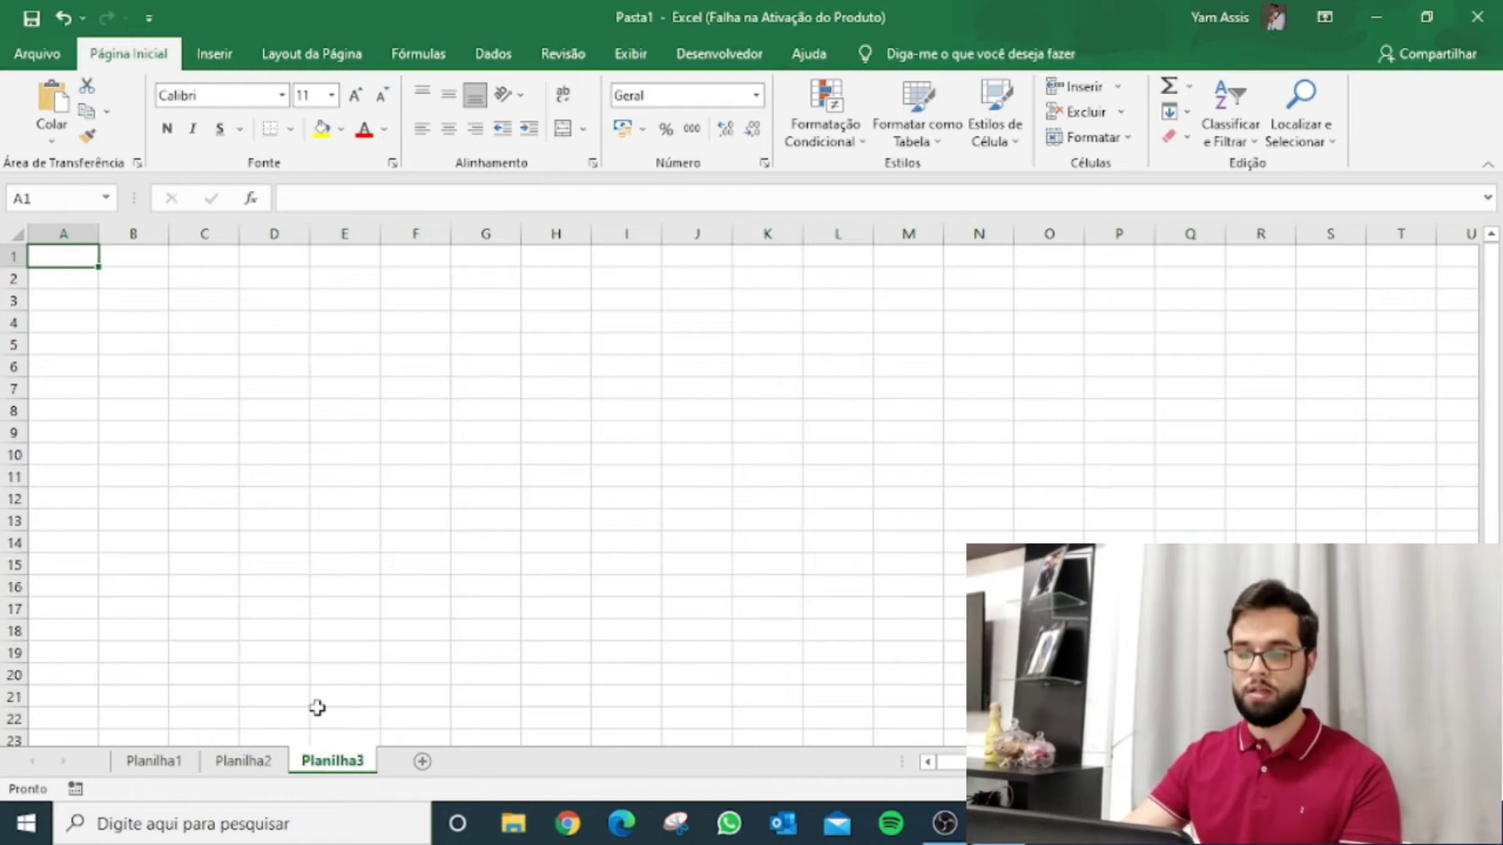
left_click(174, 761)
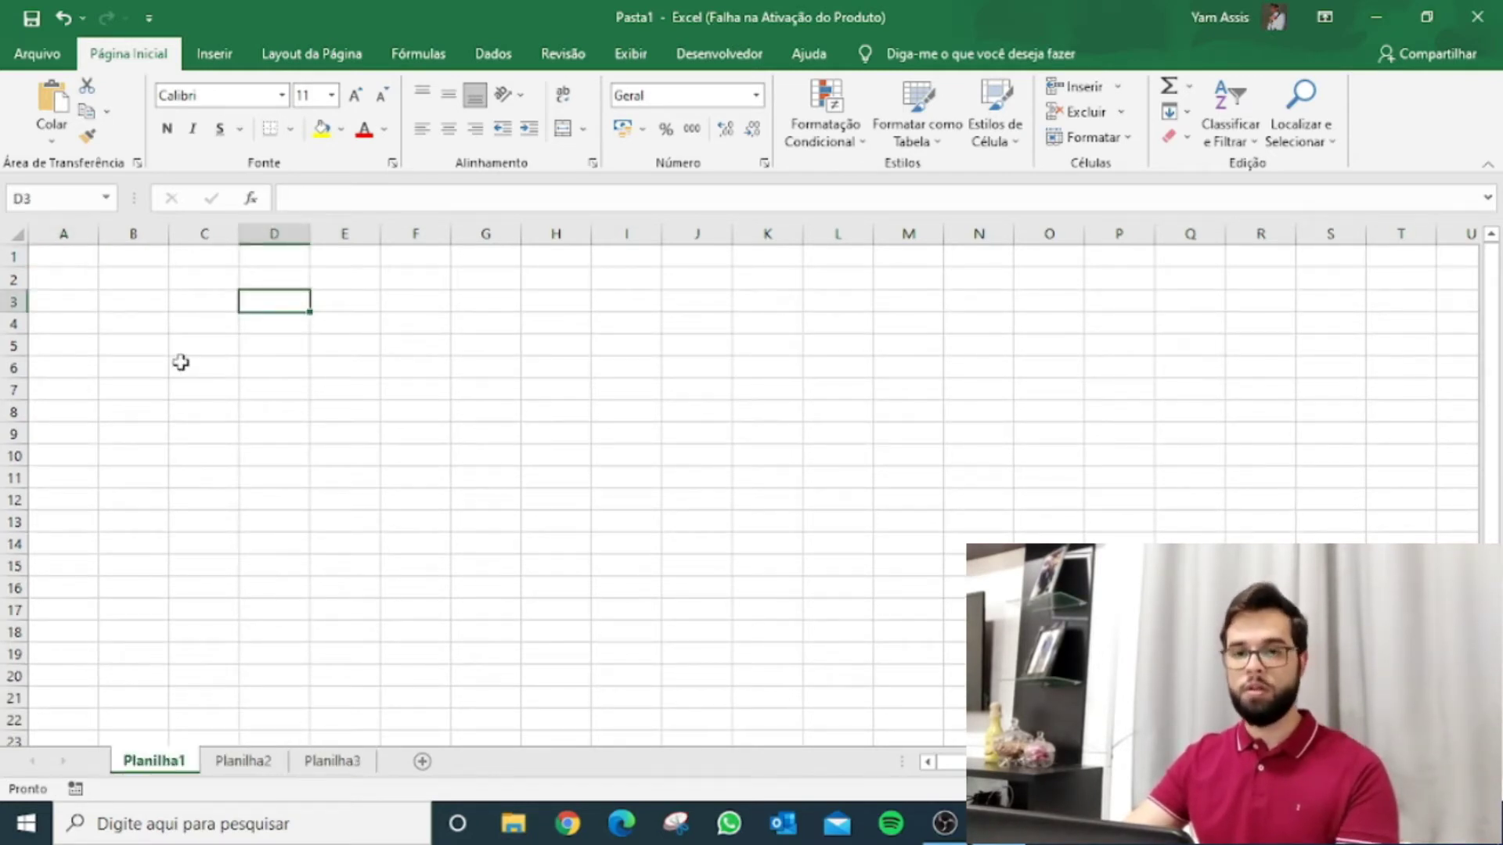
Enter the text "tank" in cell C3 of Planilha1
left_click(206, 302)
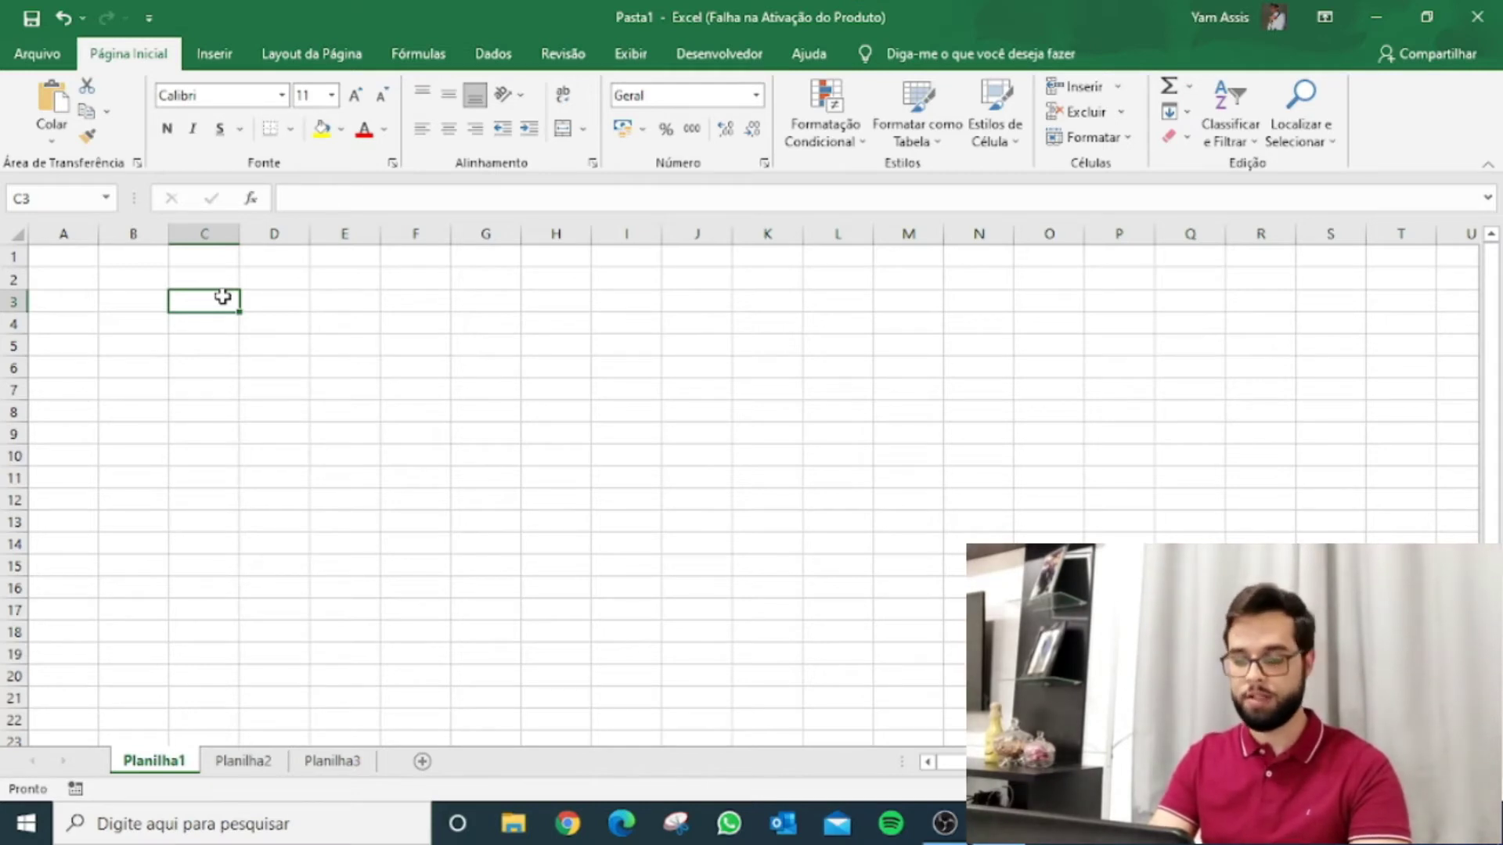
type("tank")
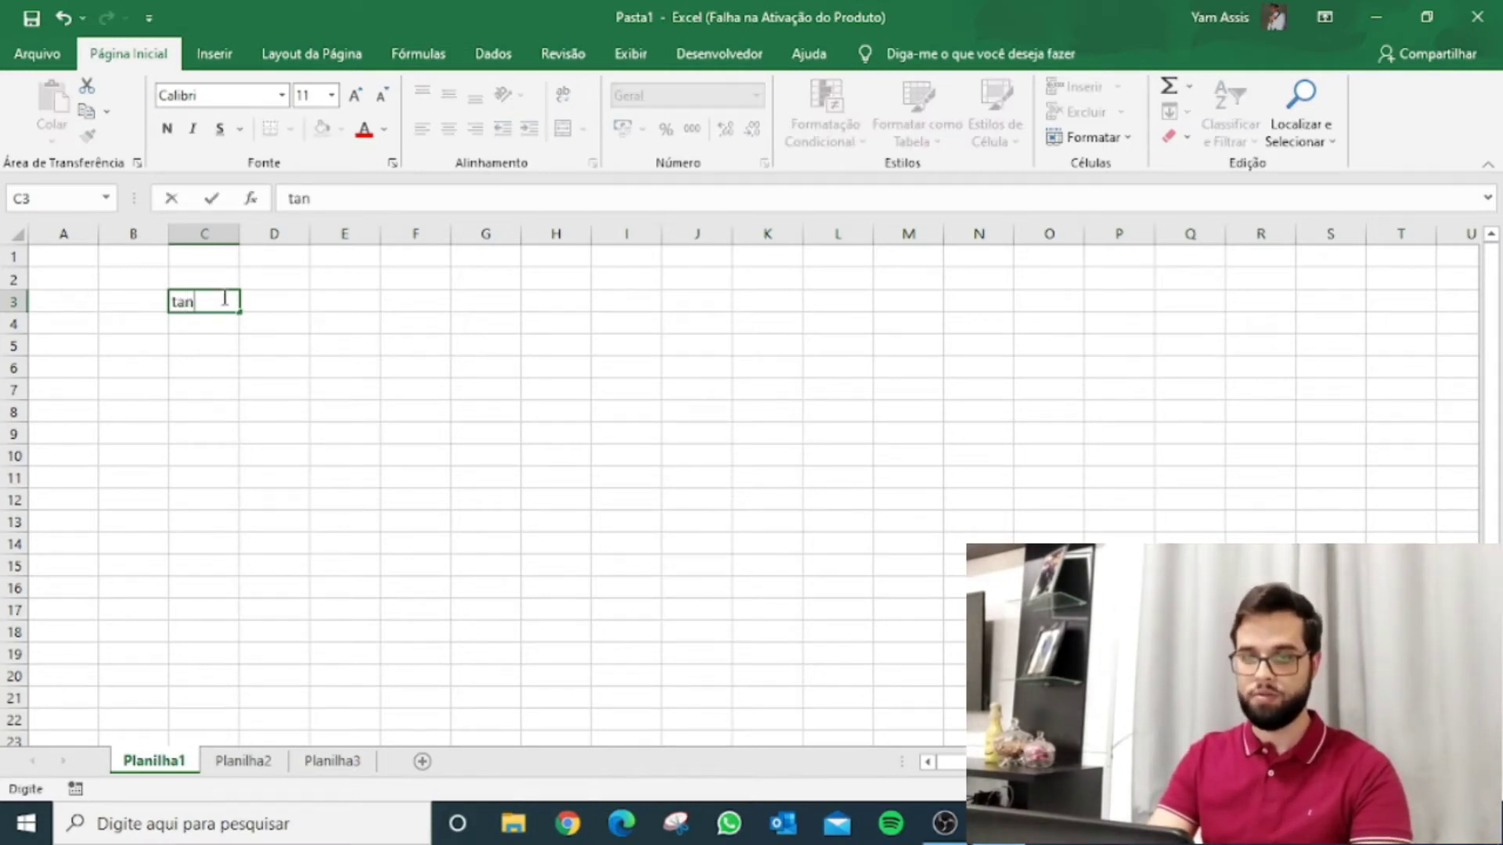
key("Return")
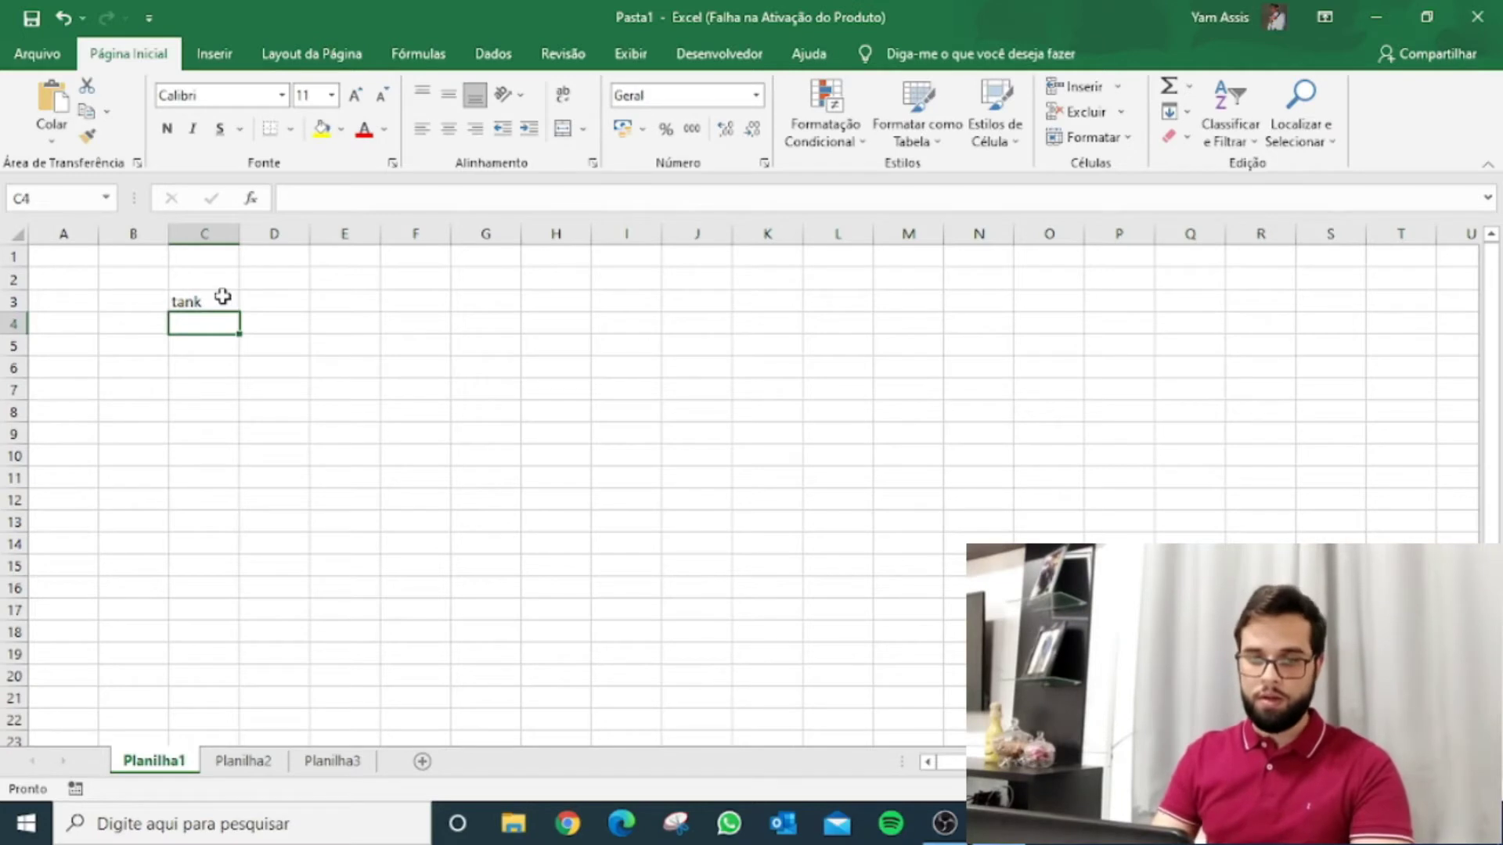
List the flavours Uva, Laranja, Maracujá, Goiaba and Morango in cells D3 to D7, beside the tank entry
key("Right")
key("Up")
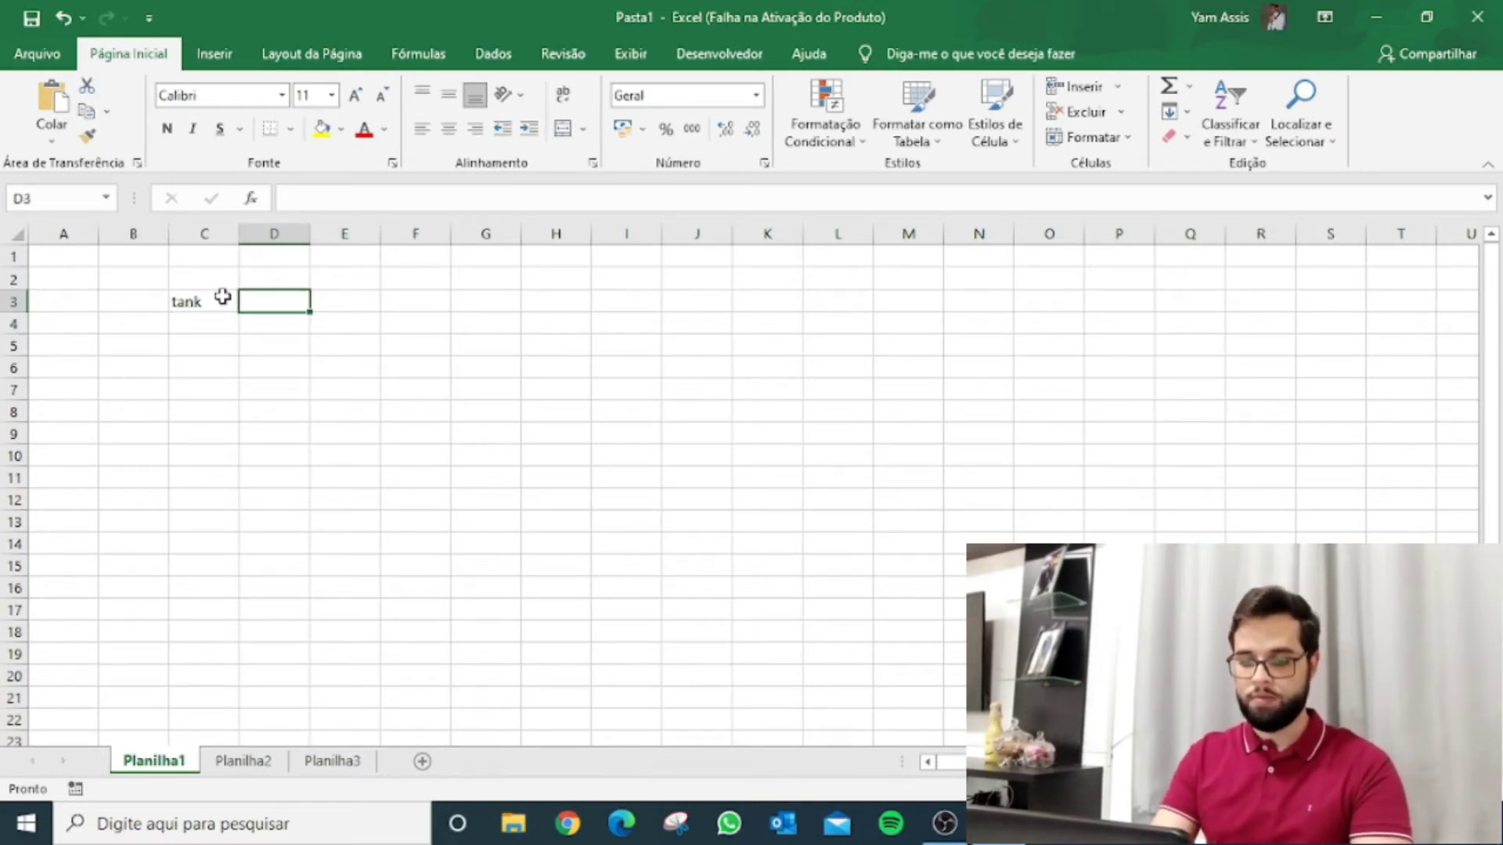
type("Uva")
key("Return")
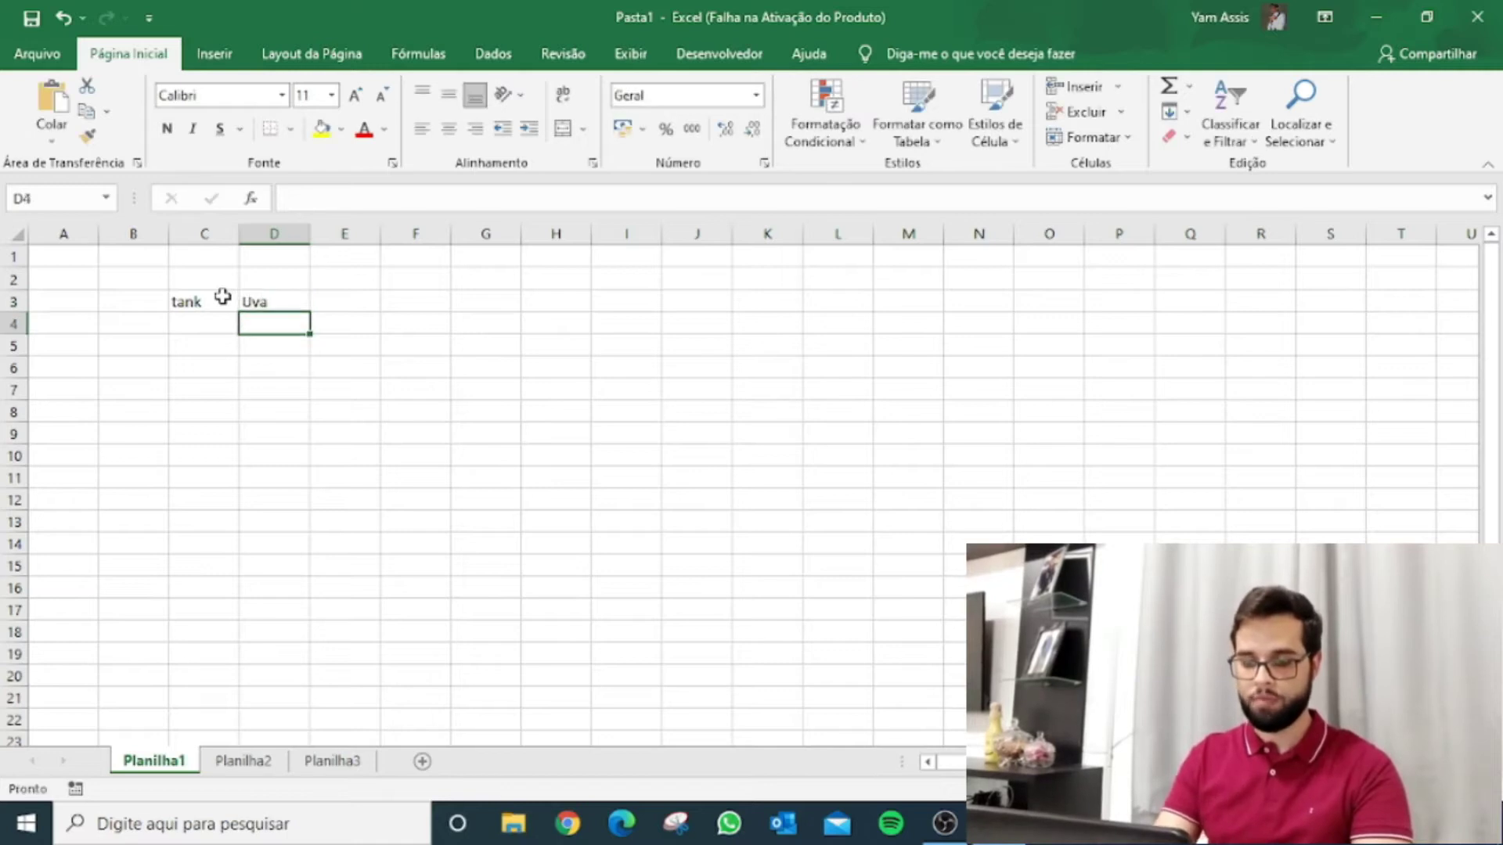
type("Laranja")
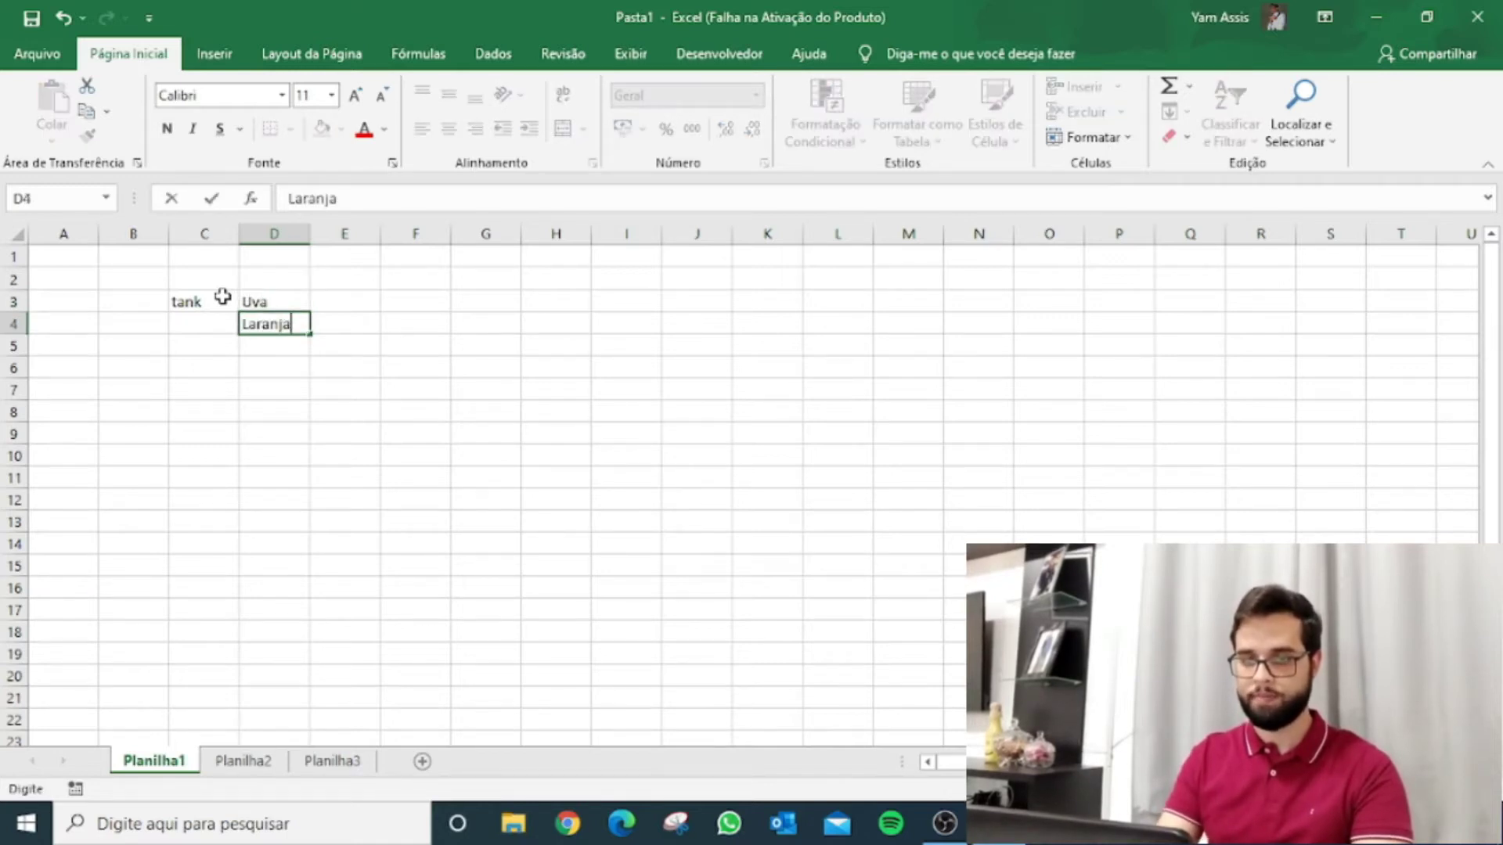
key("Return")
type("Maracujá")
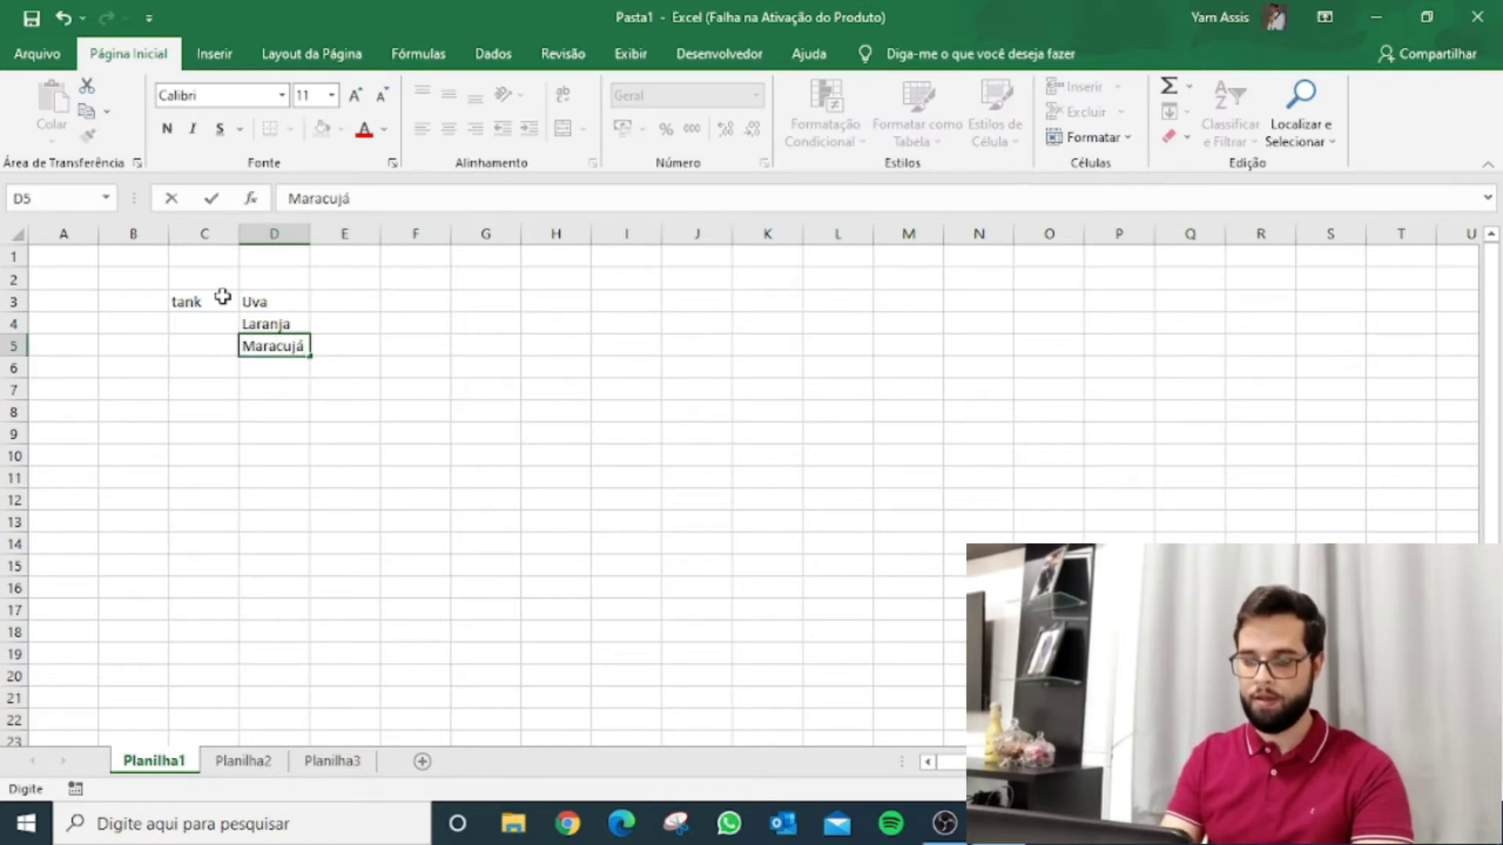
key("Return")
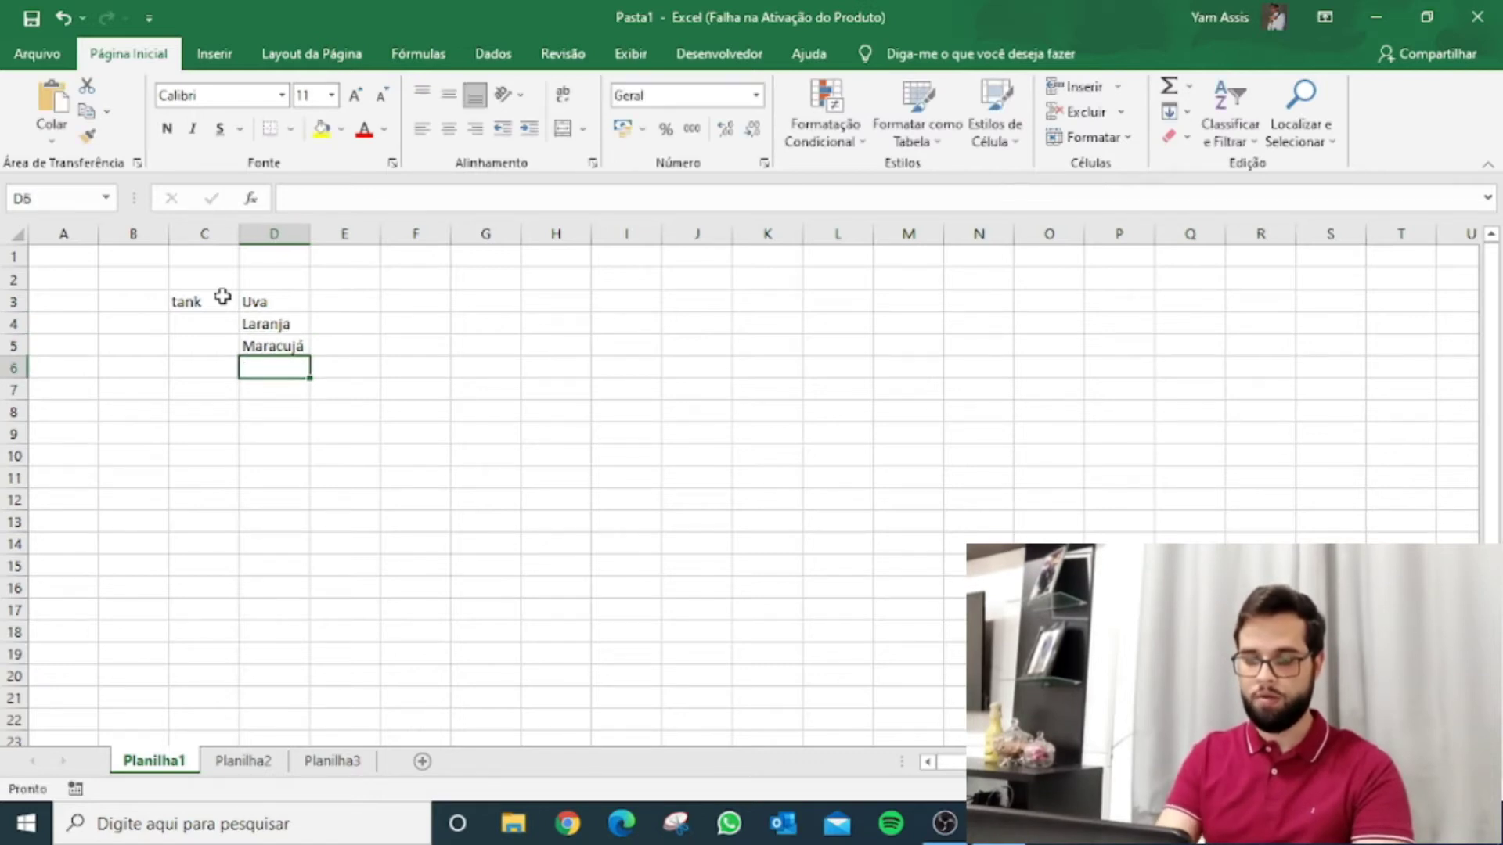
type("Goiab")
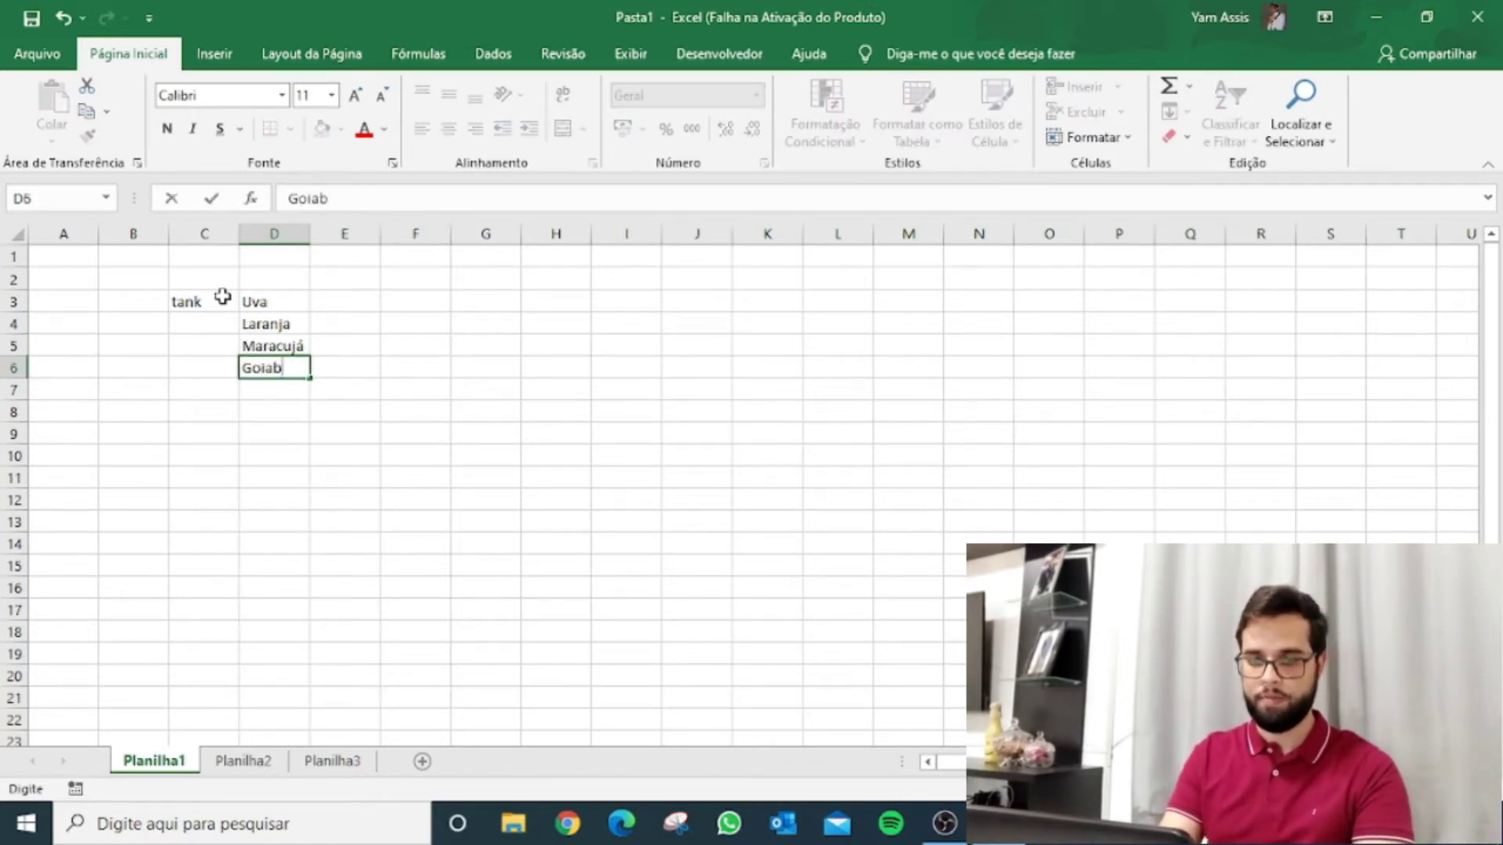
type("a")
key("Return")
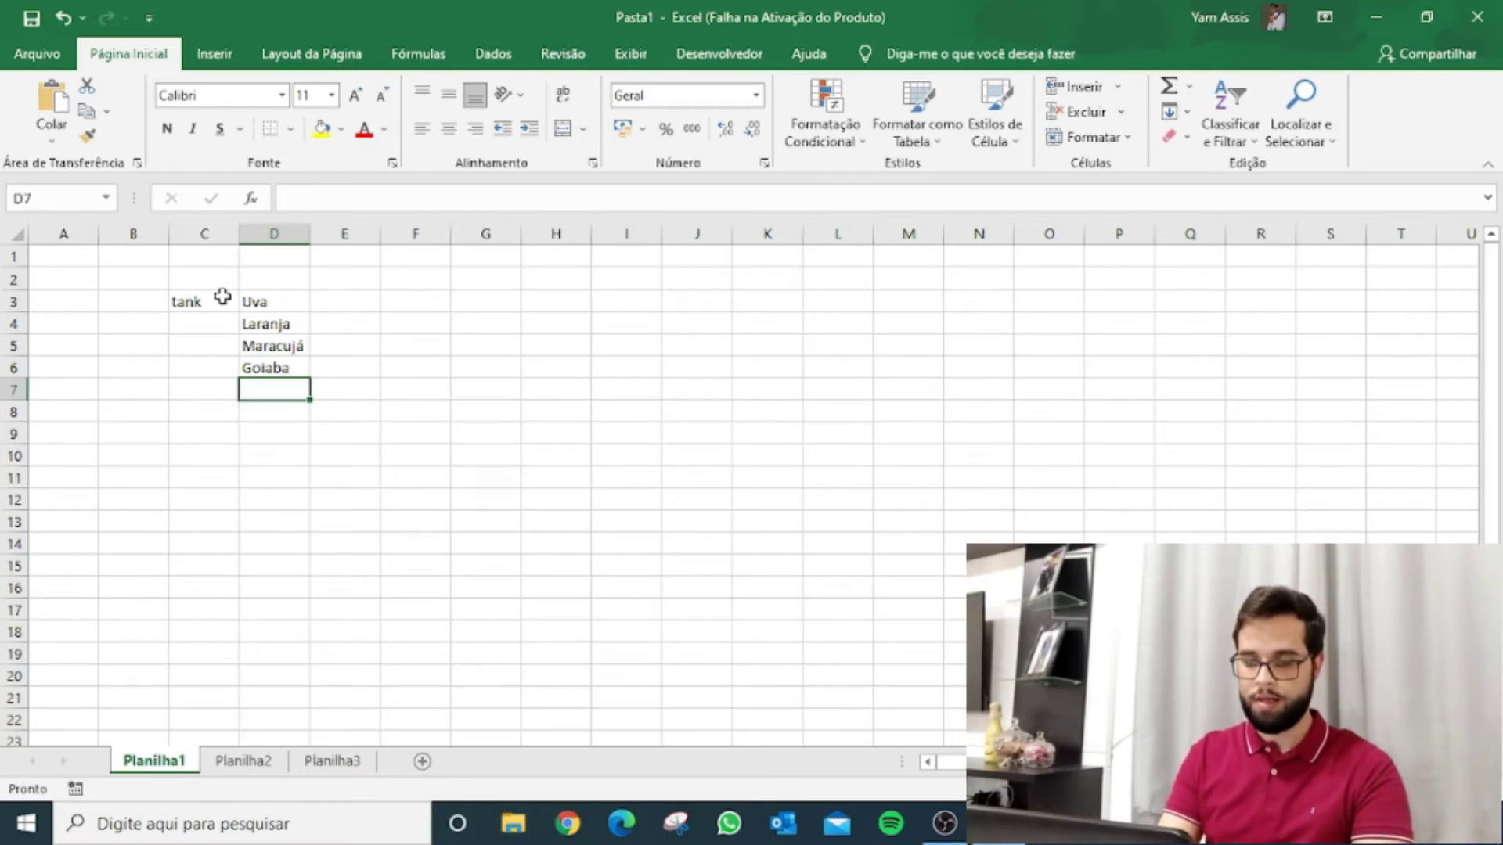
type("Morango")
key("Return")
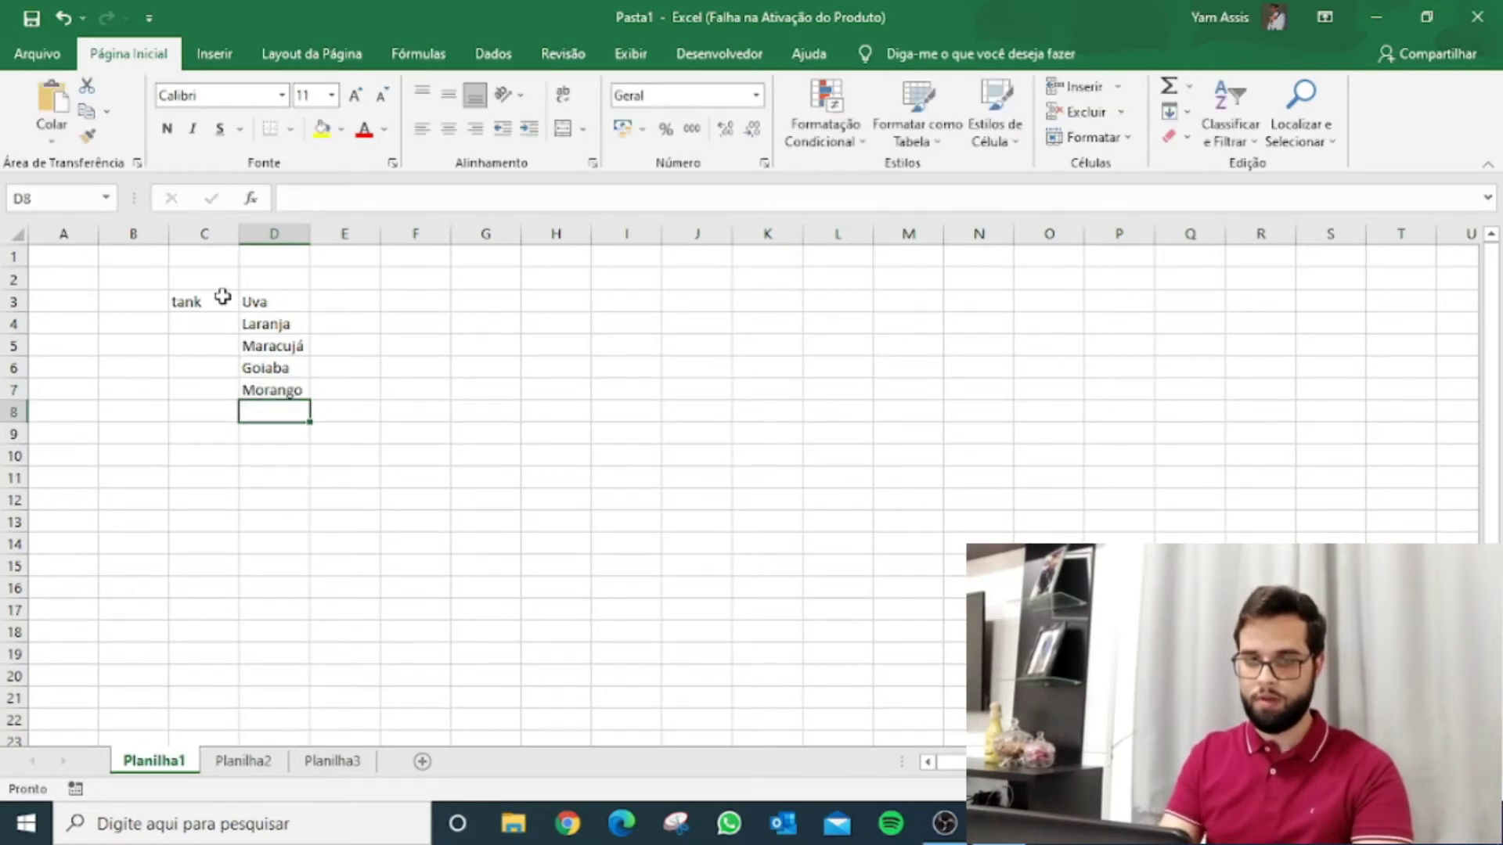
Enter Fresh in cell C8 and list its flavours Goiaba, Acerola, Uva and Graviola in cells D8 to D11
key("Left")
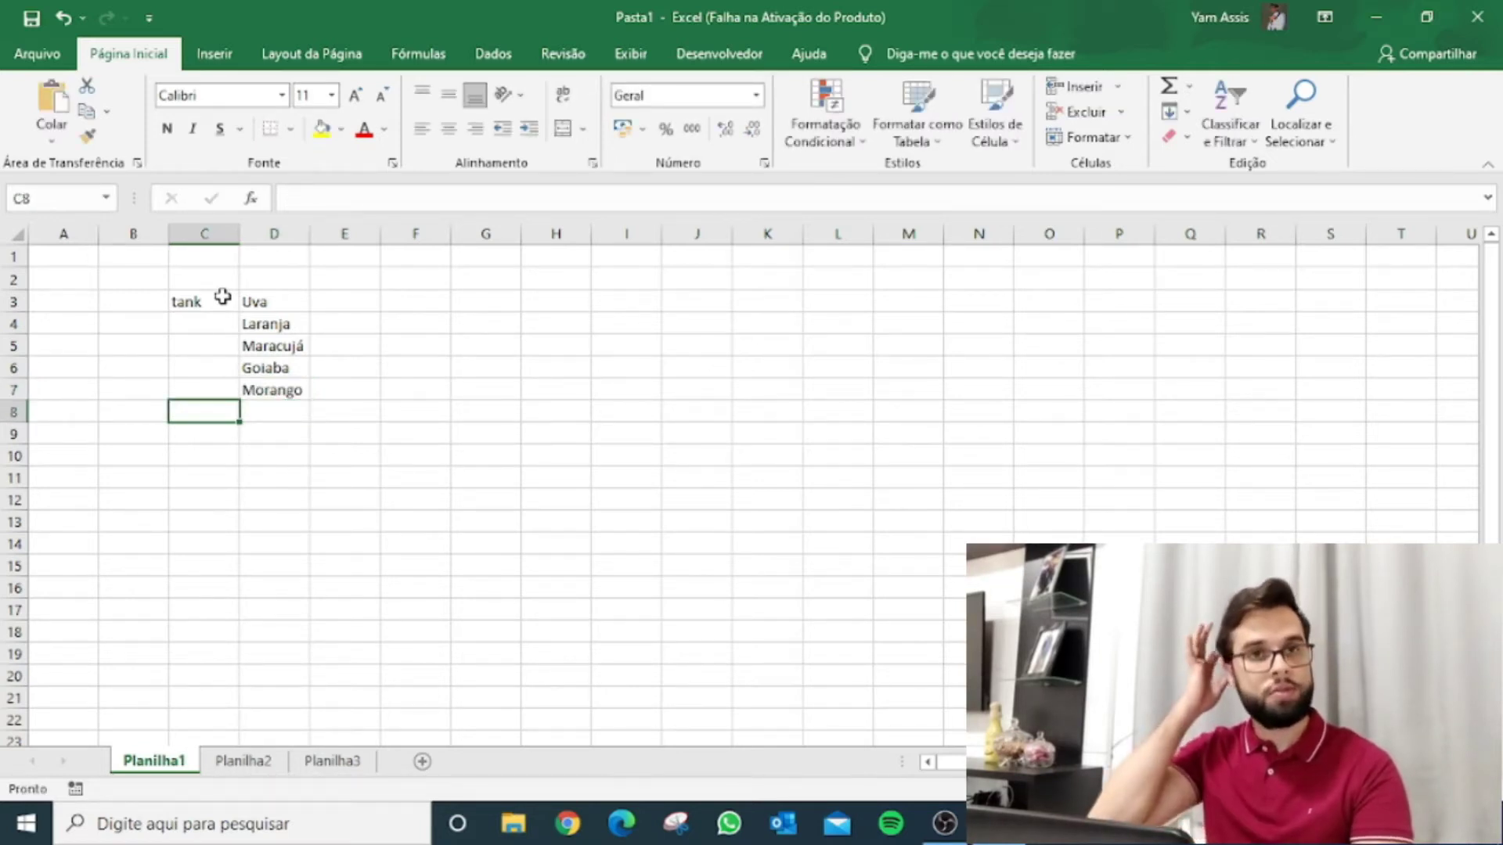
type("Fresh")
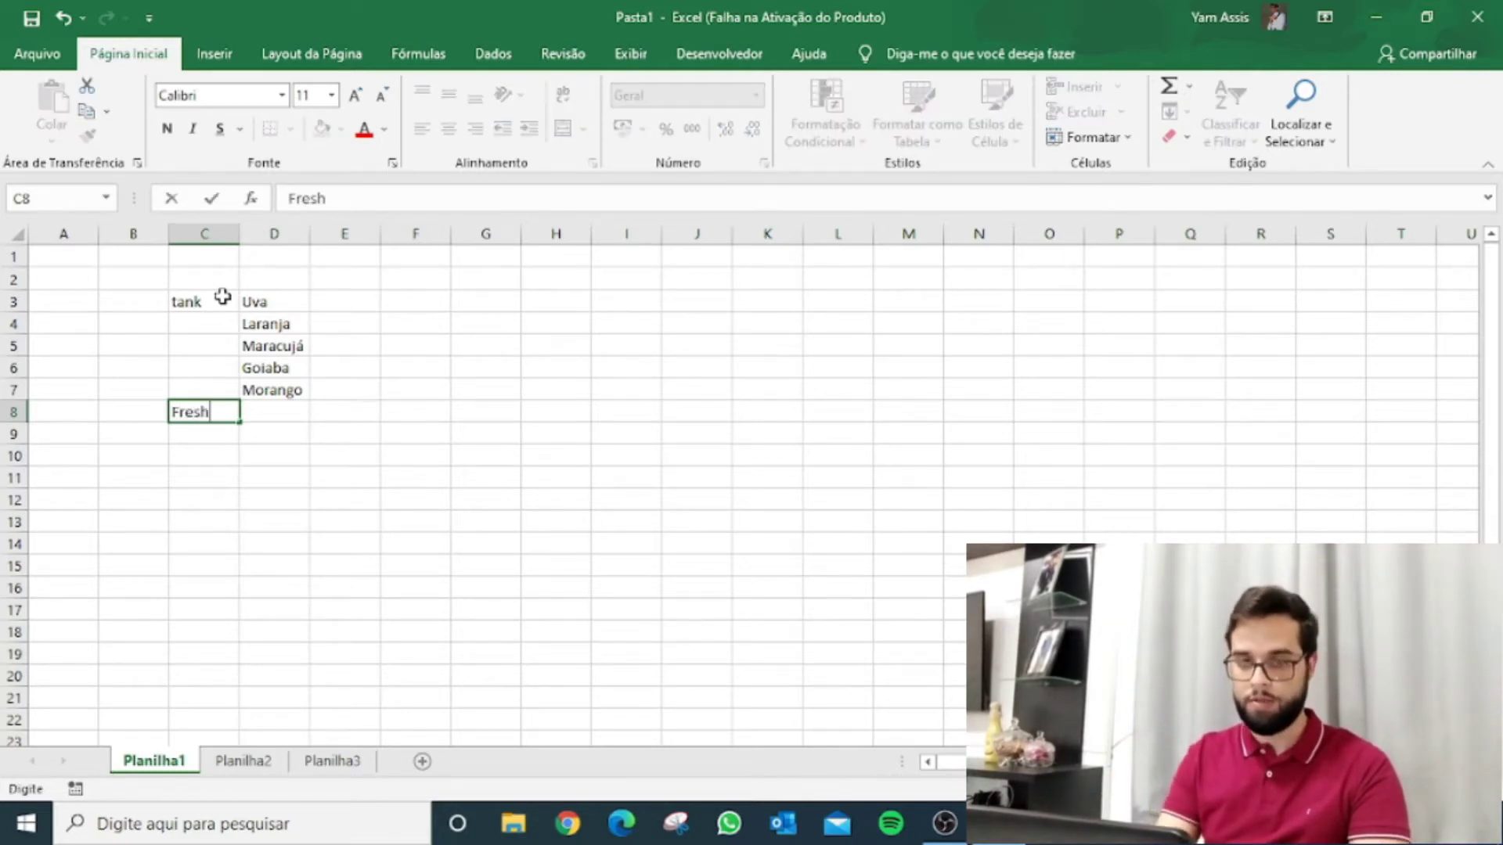
key("Right")
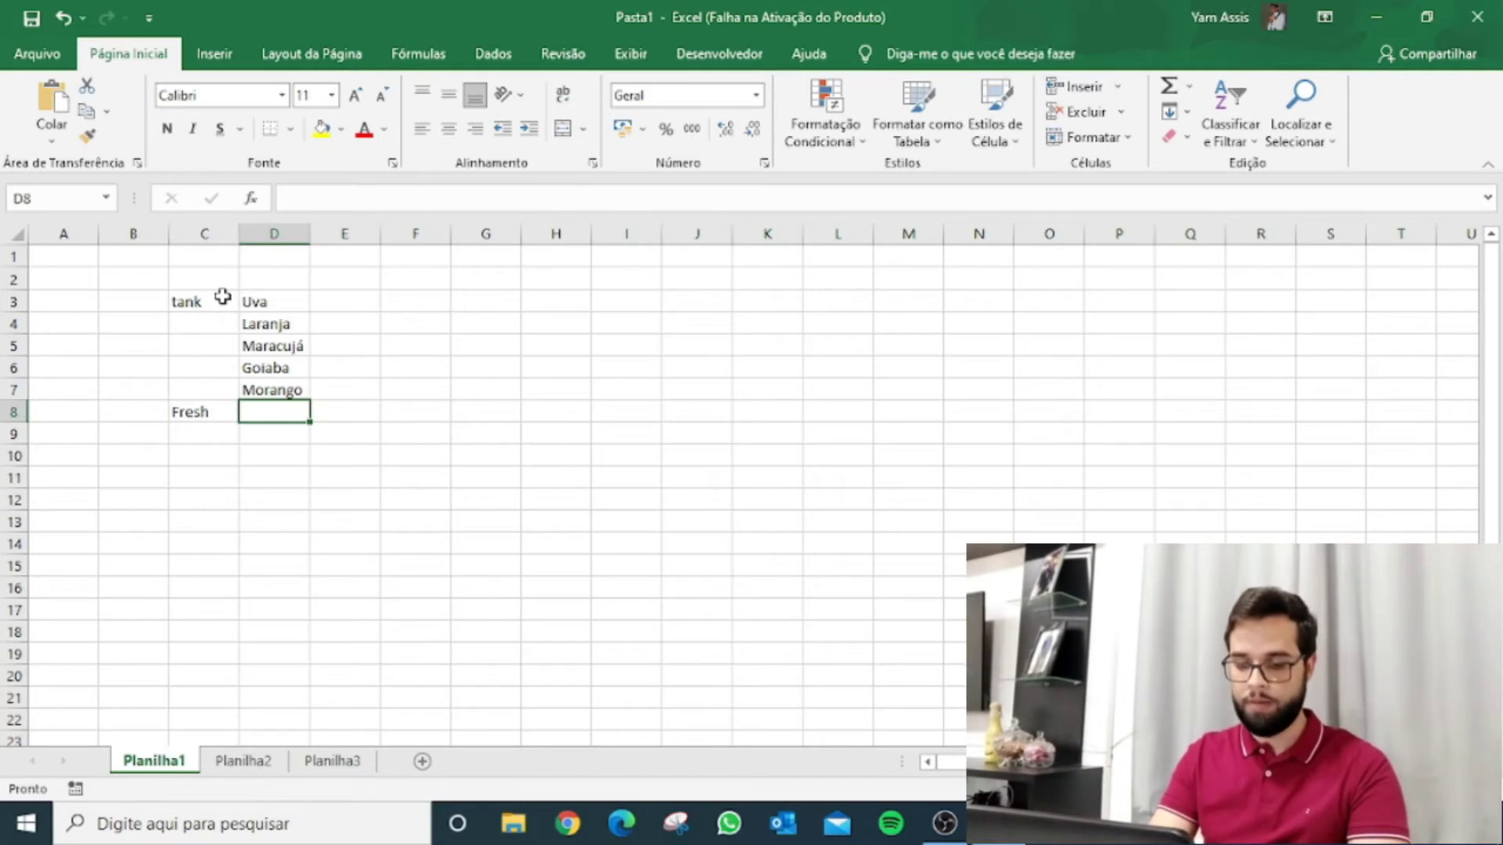
type("G")
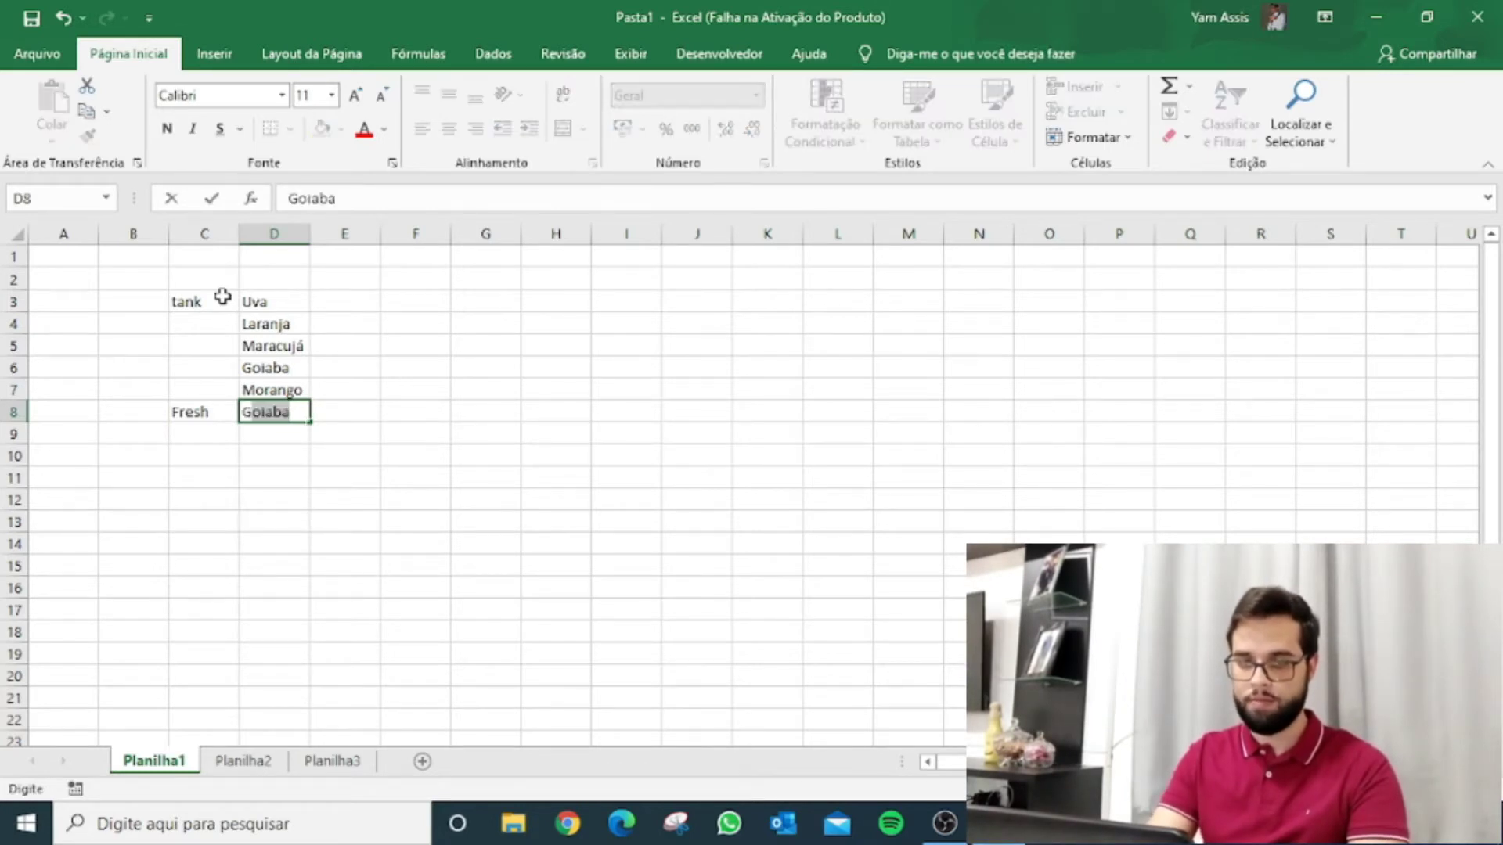
key("Return")
key("Tab")
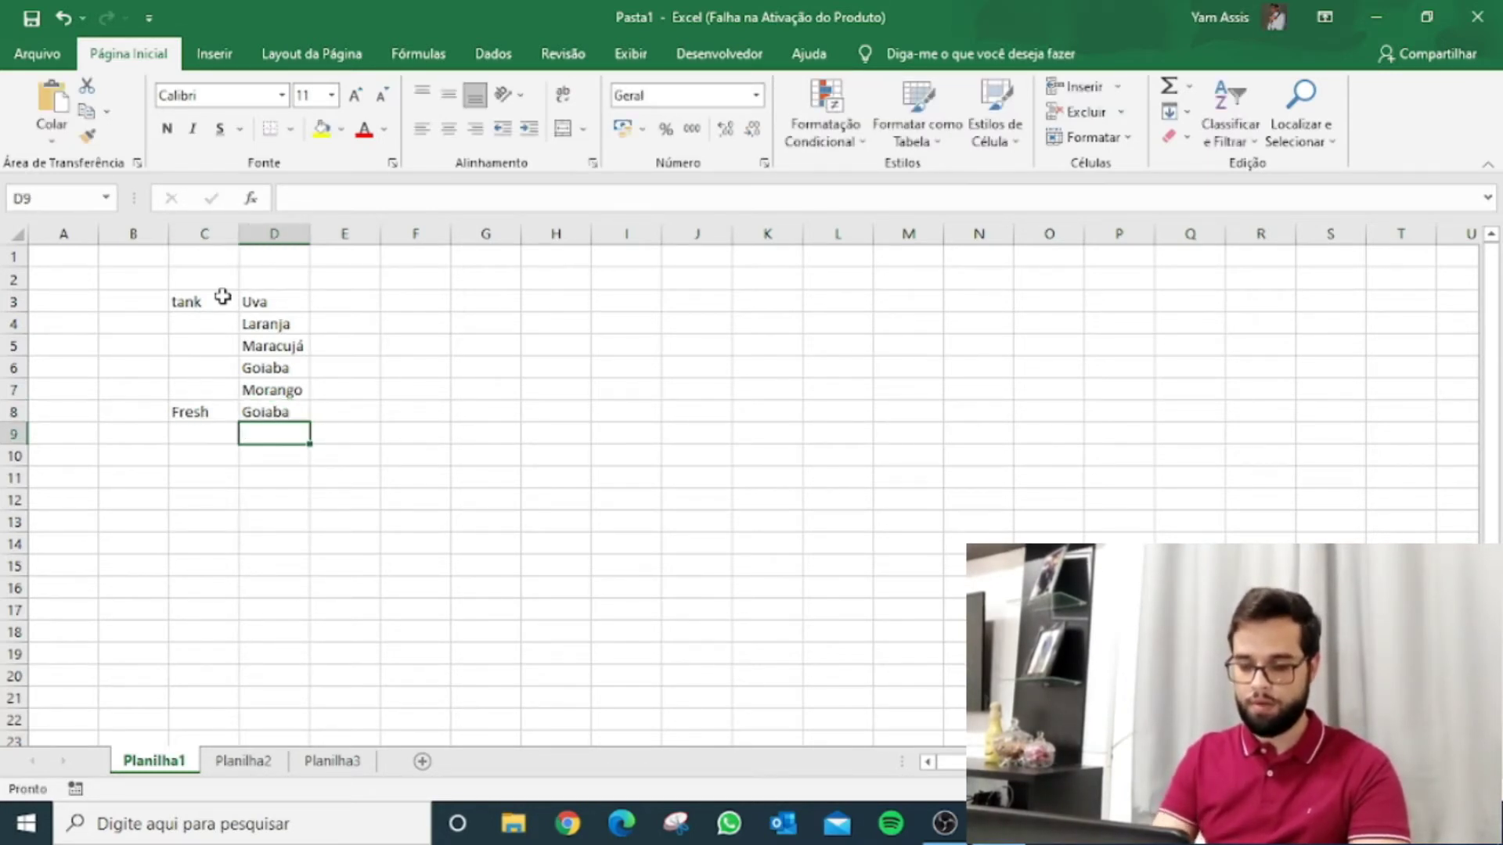
type("Acerola")
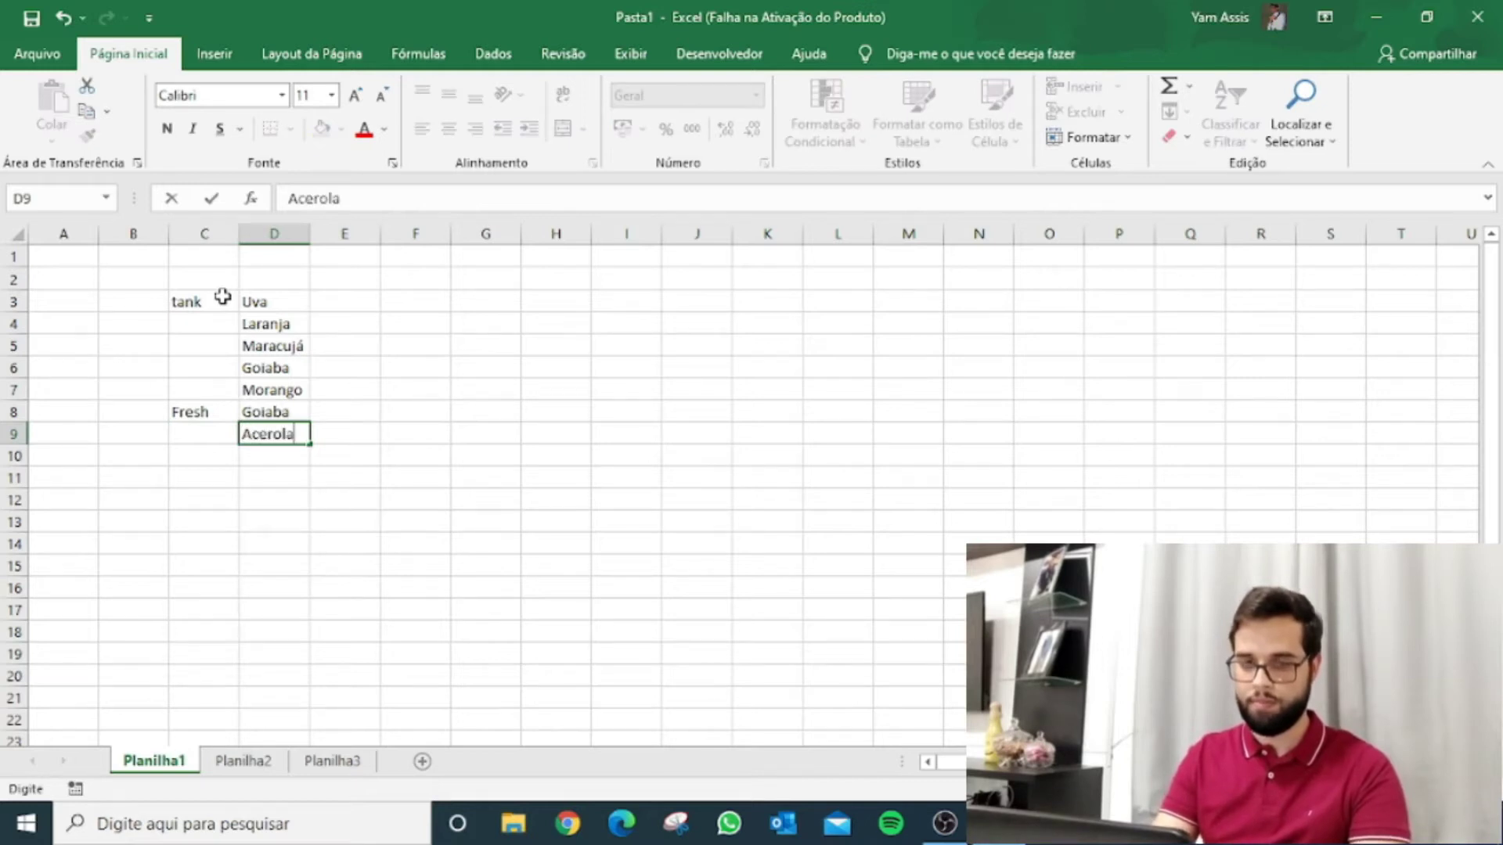
key("Return")
type("Uva")
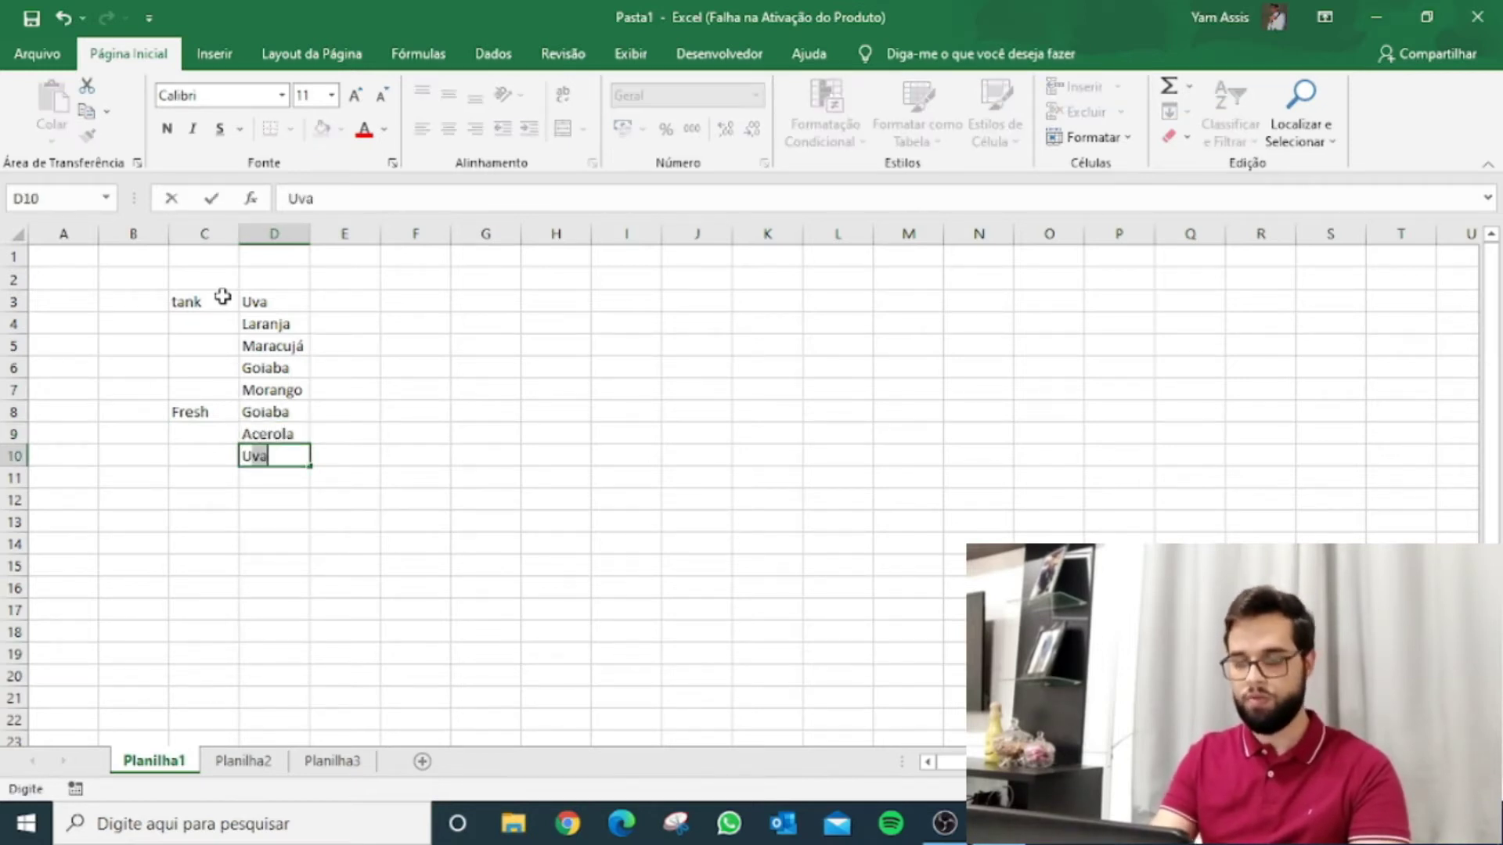
key("Return")
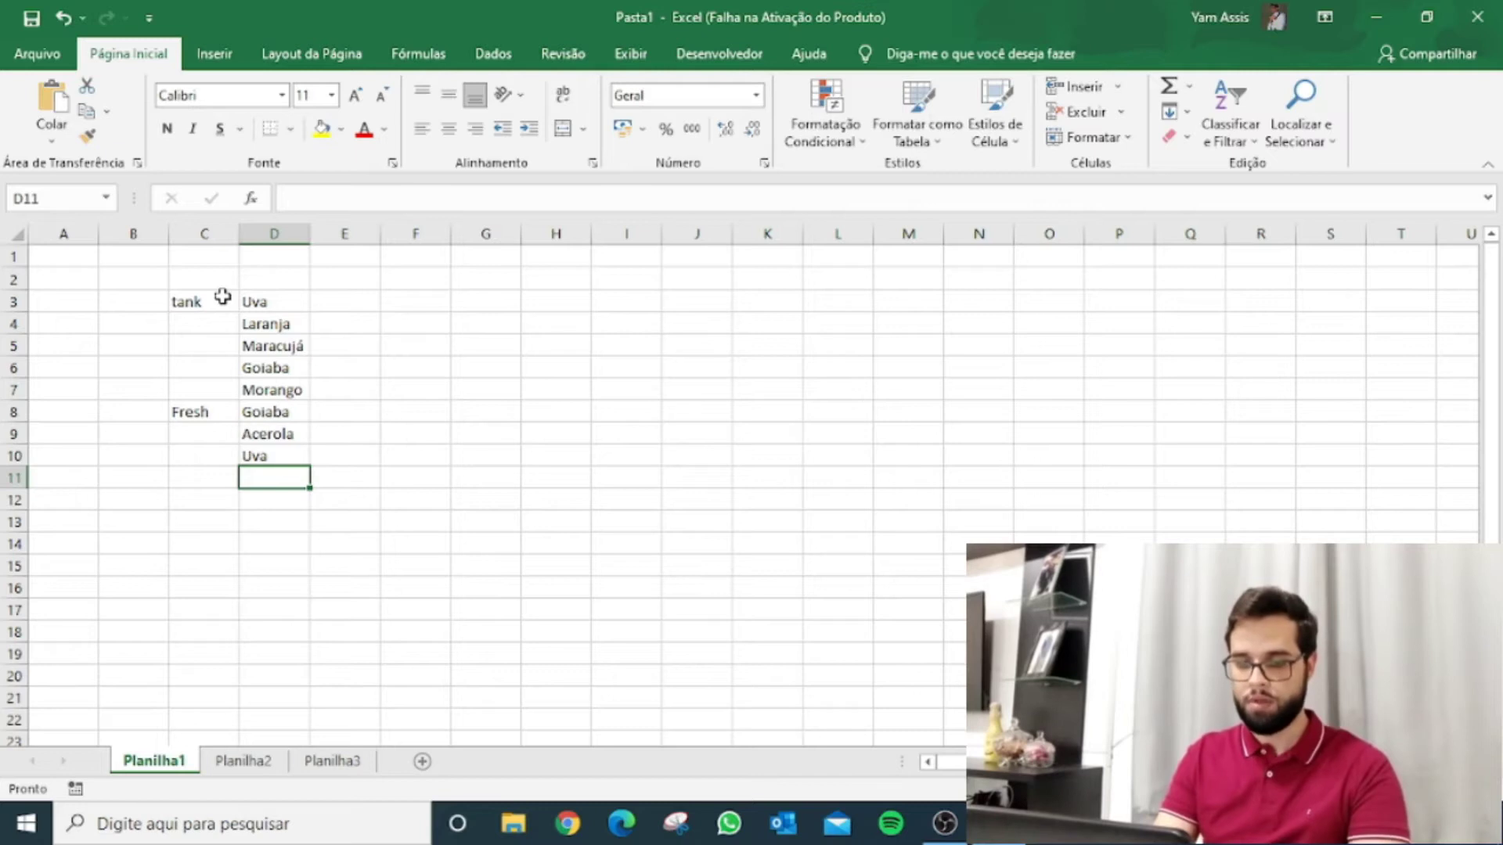
type("Graviola")
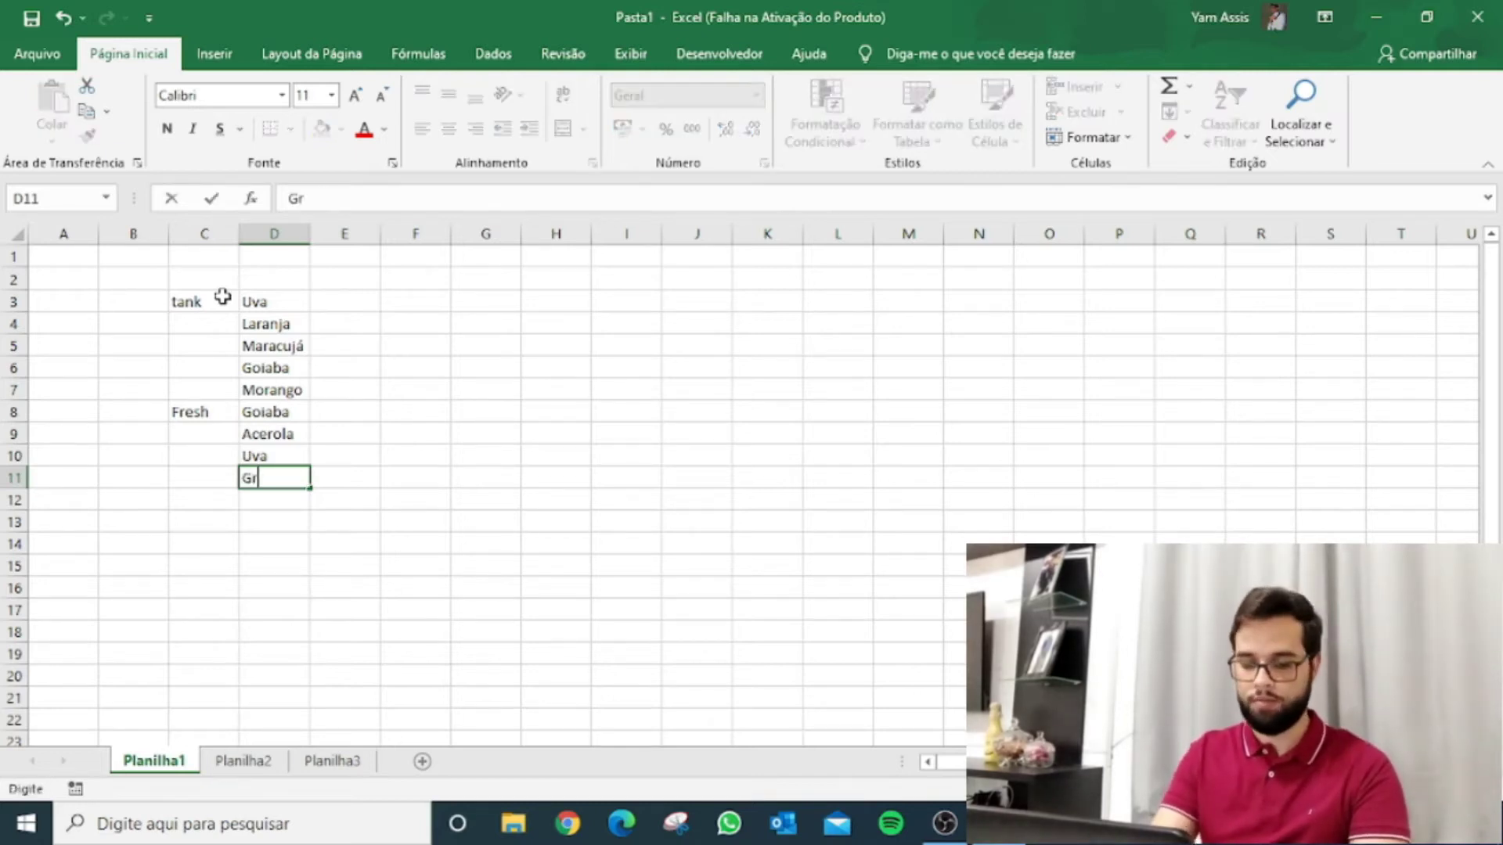
Enter the column headings Supermercados, Padarias and Lanchonetes in cells E2, F2 and G2
left_click(344, 278)
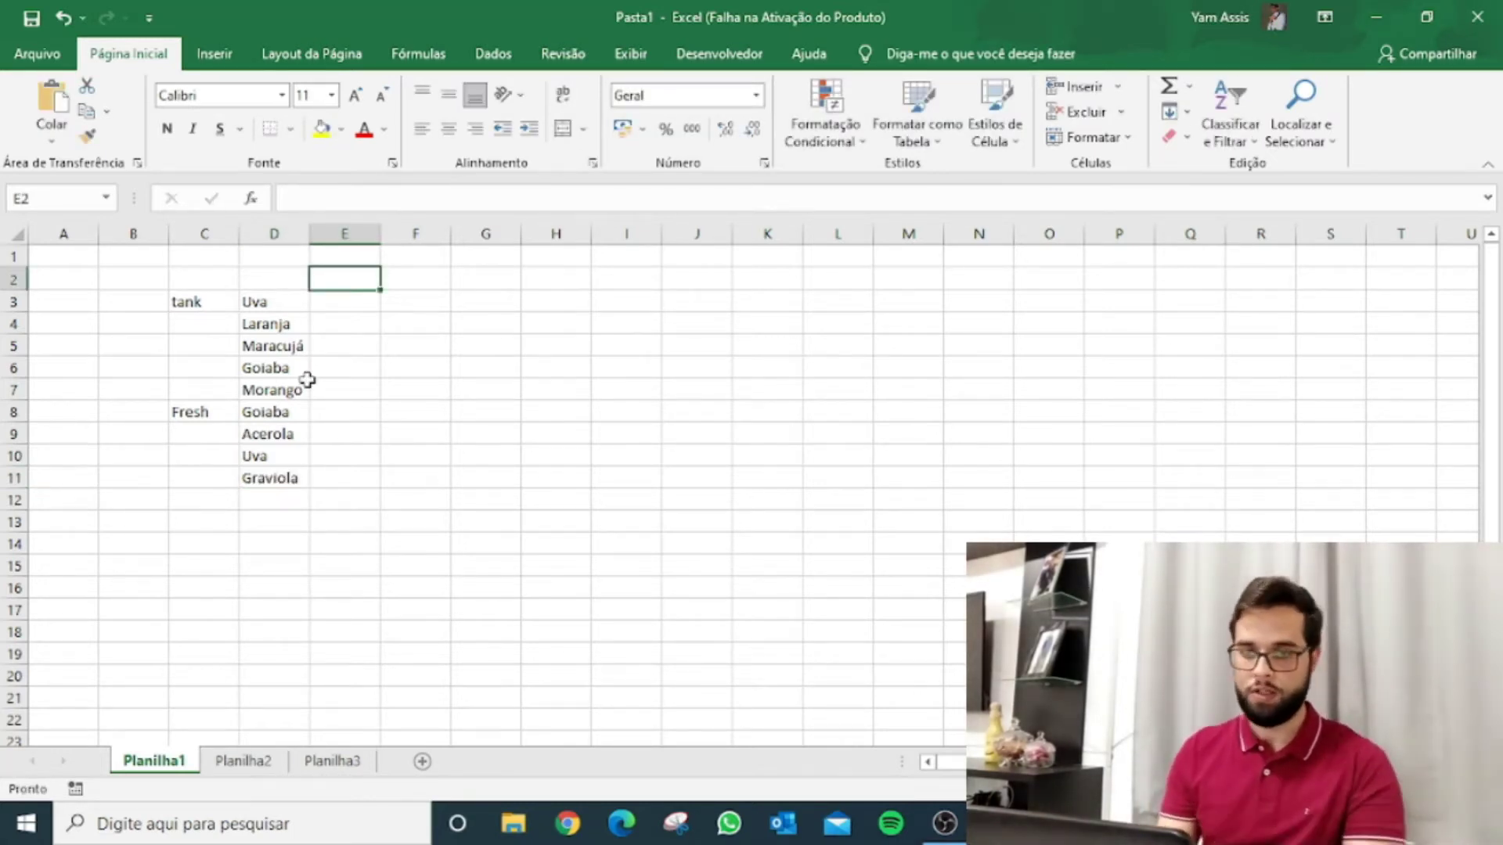
key("Left")
key("Left")
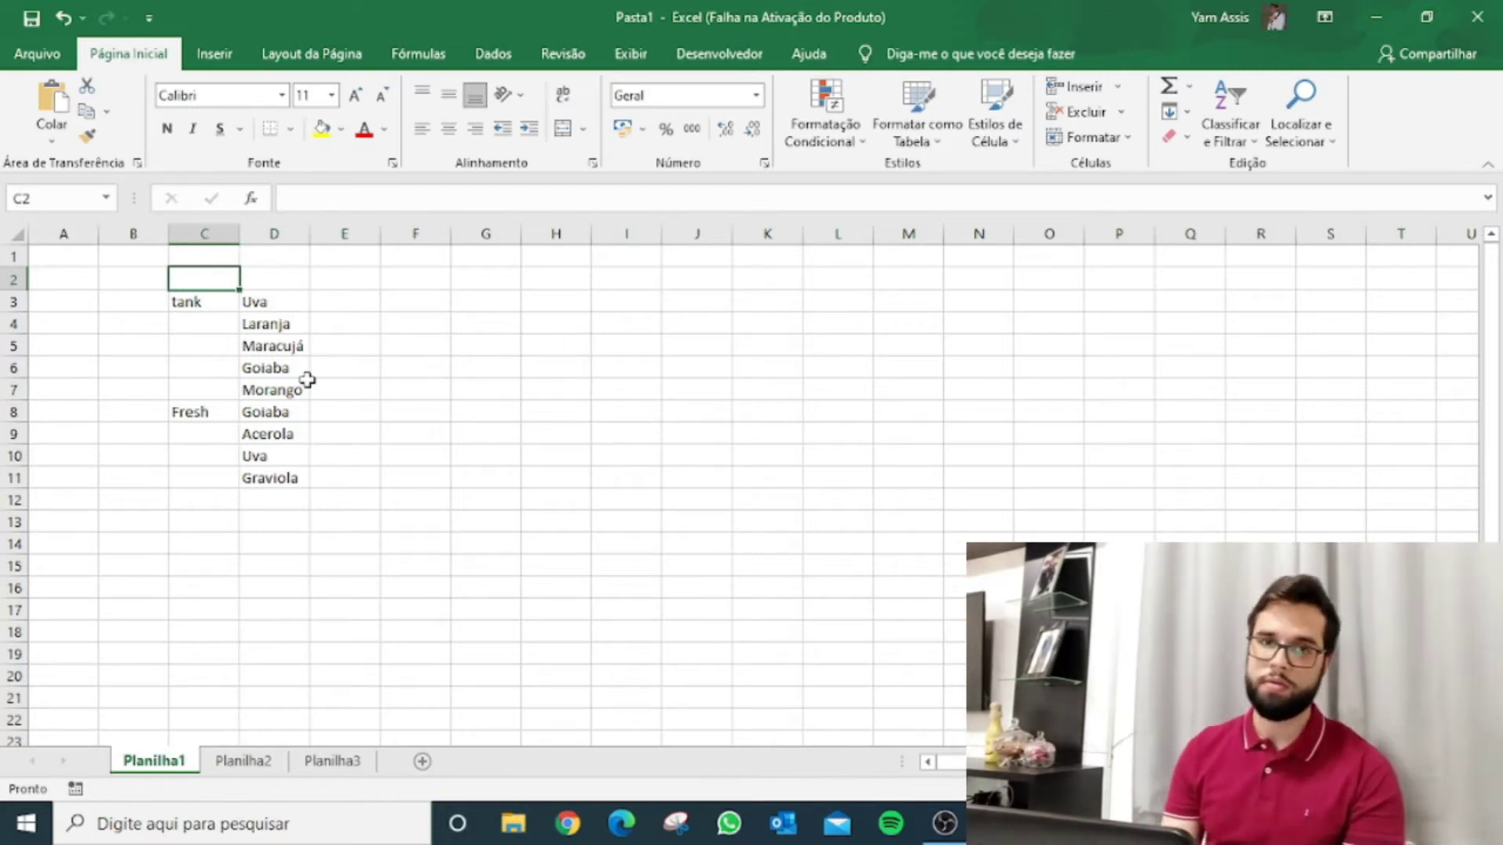
key("Right")
key("Right")
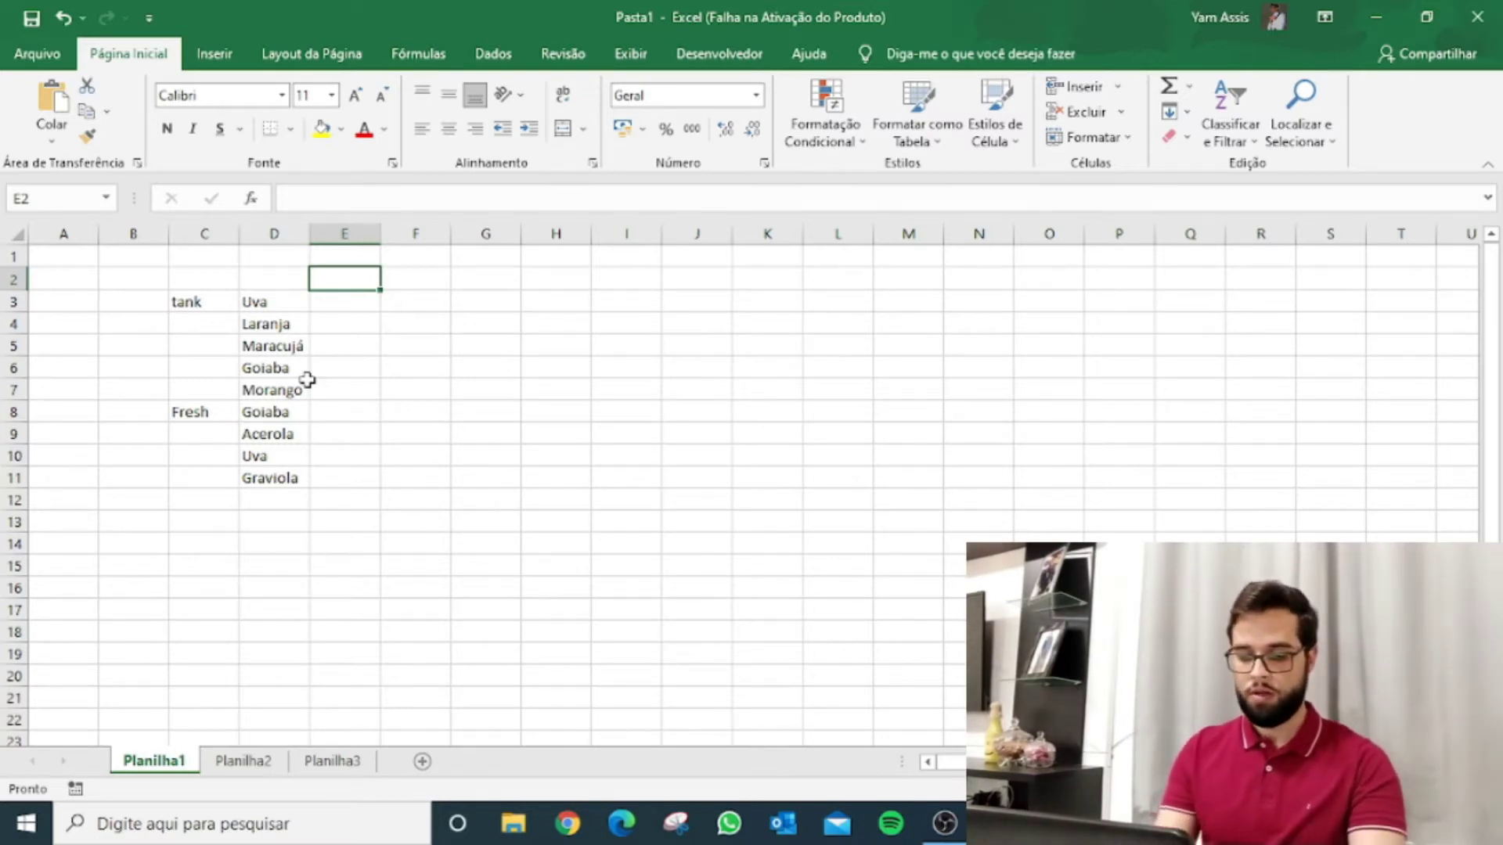
type("Su")
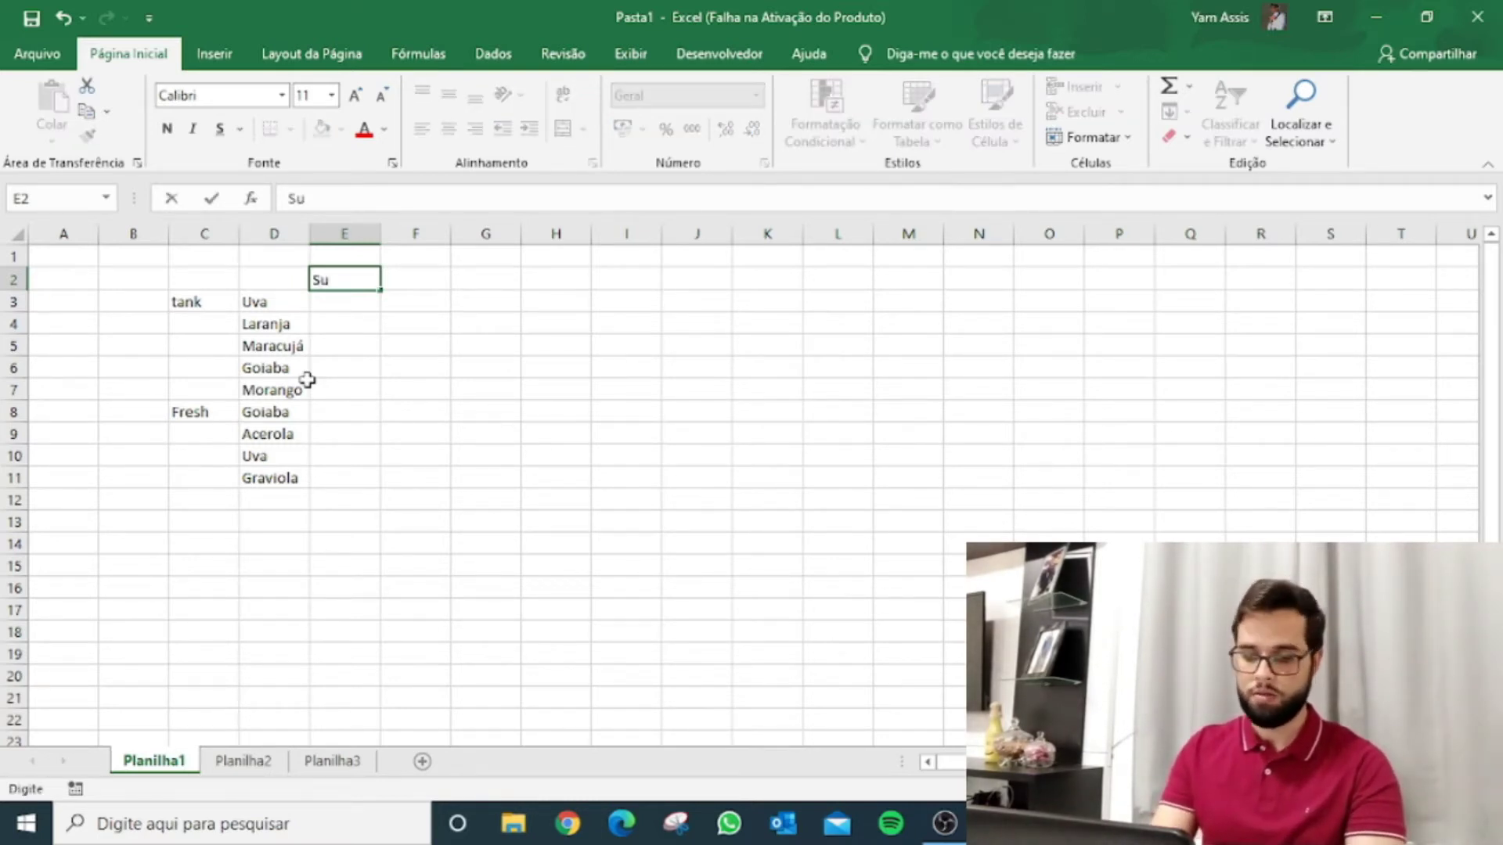
type("permercad")
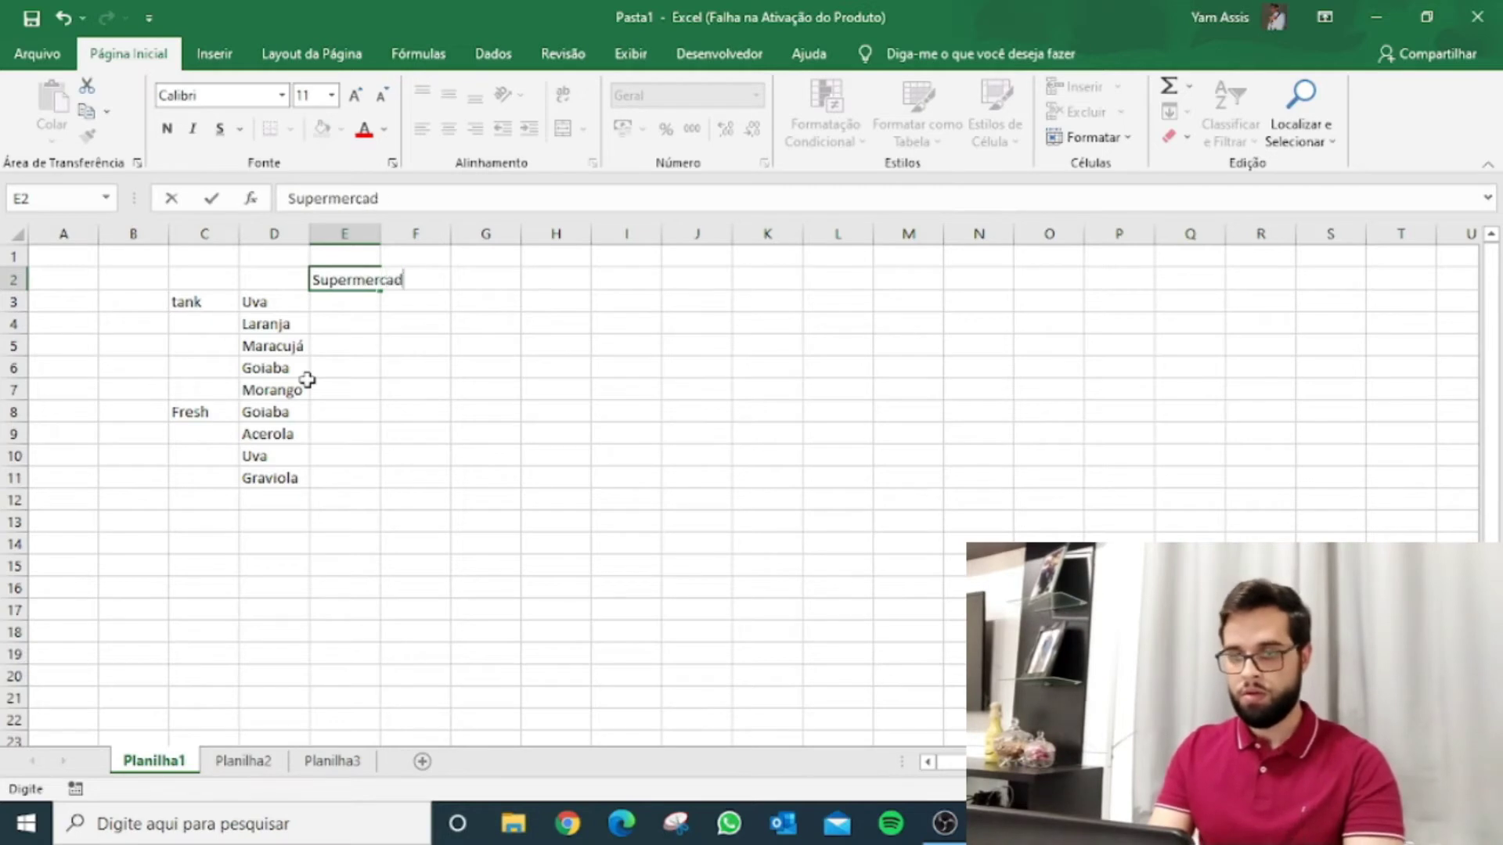
type("os")
key("Right")
type("P")
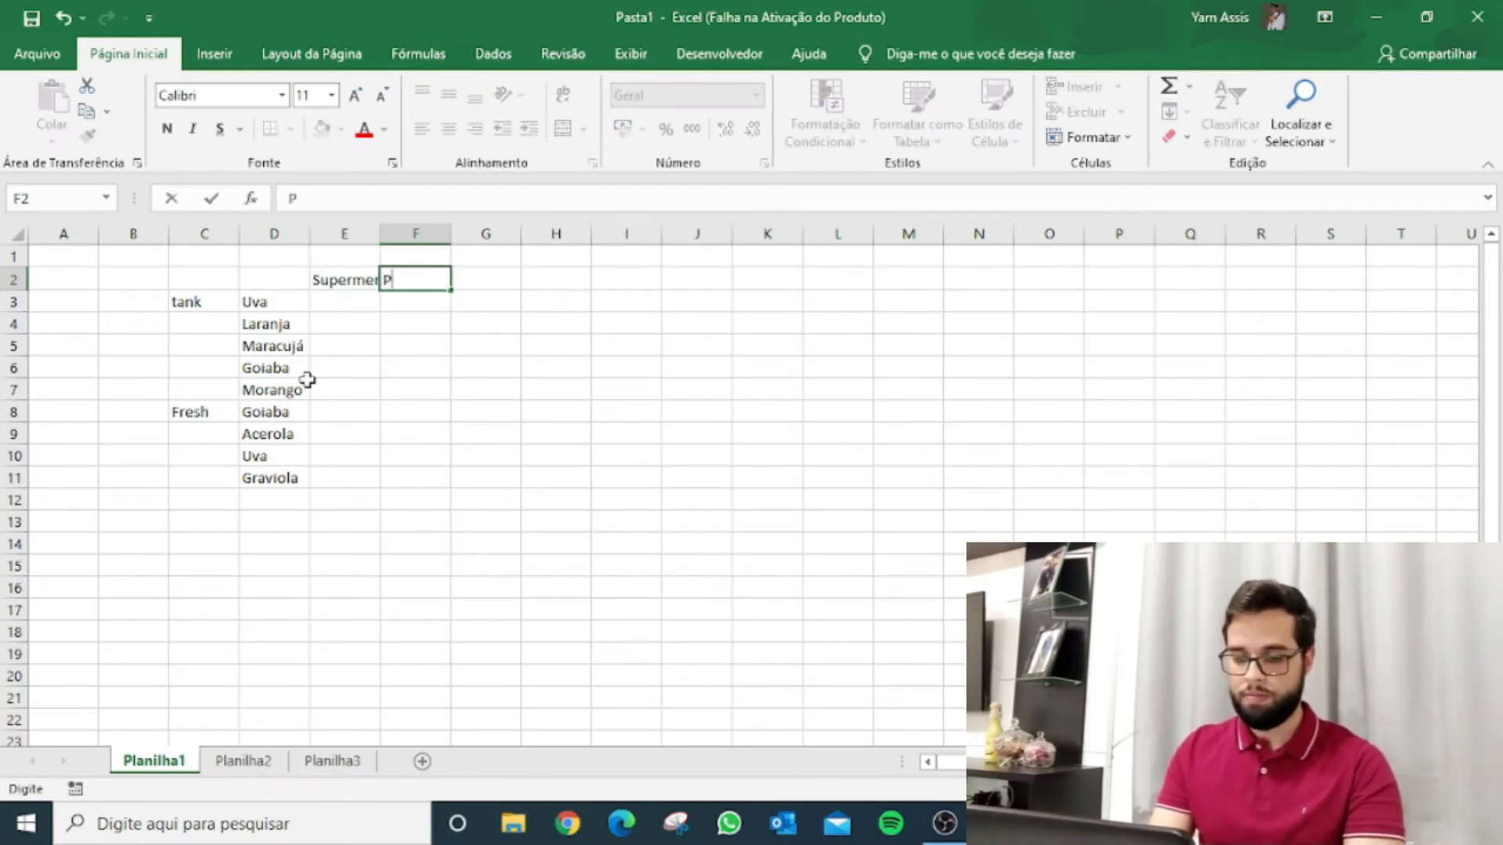
type("adarias")
key("Right")
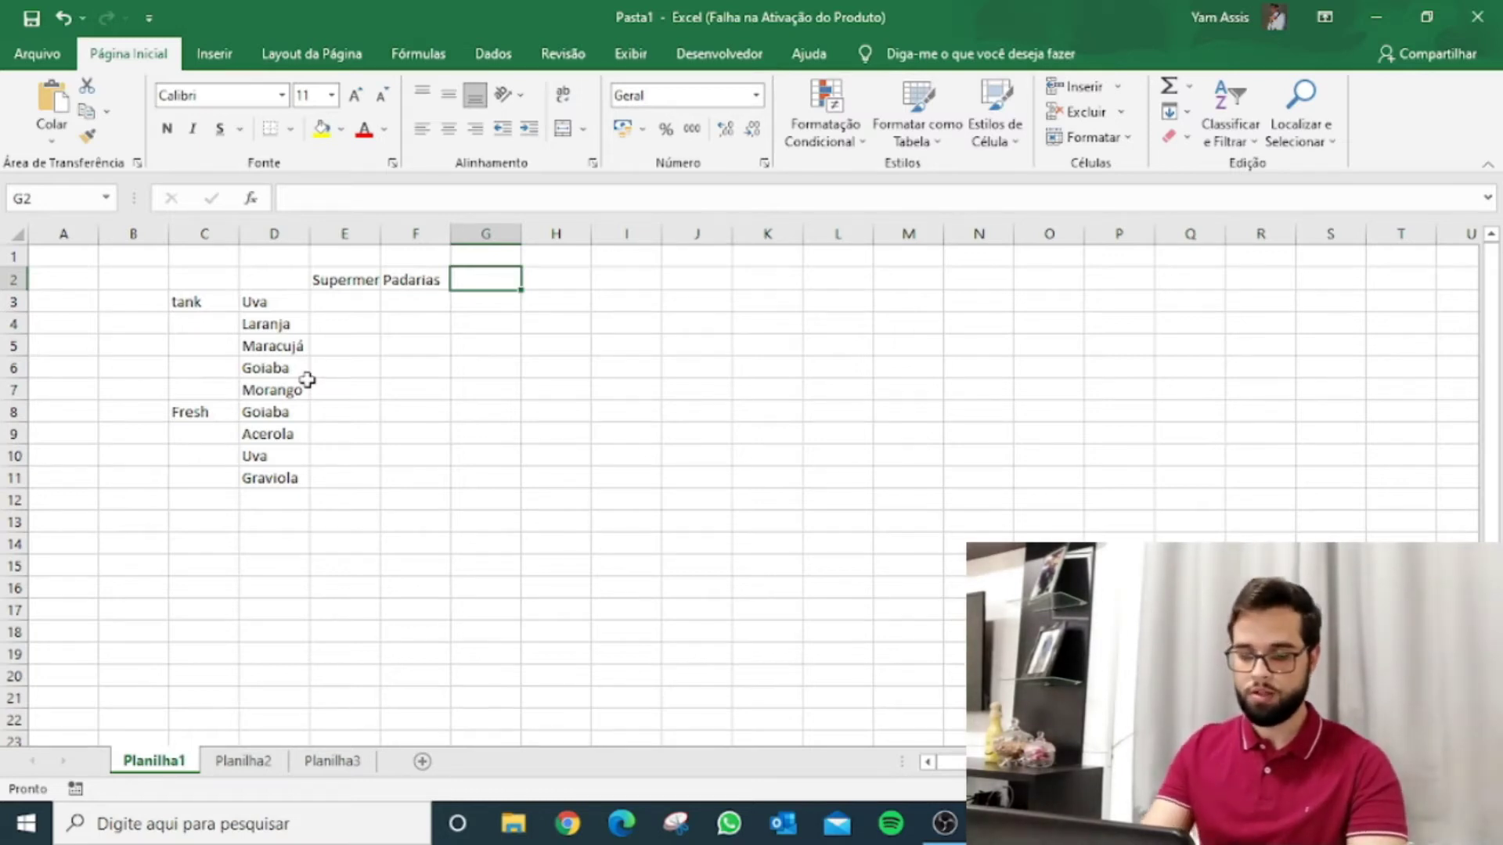
type("Lanchonetes")
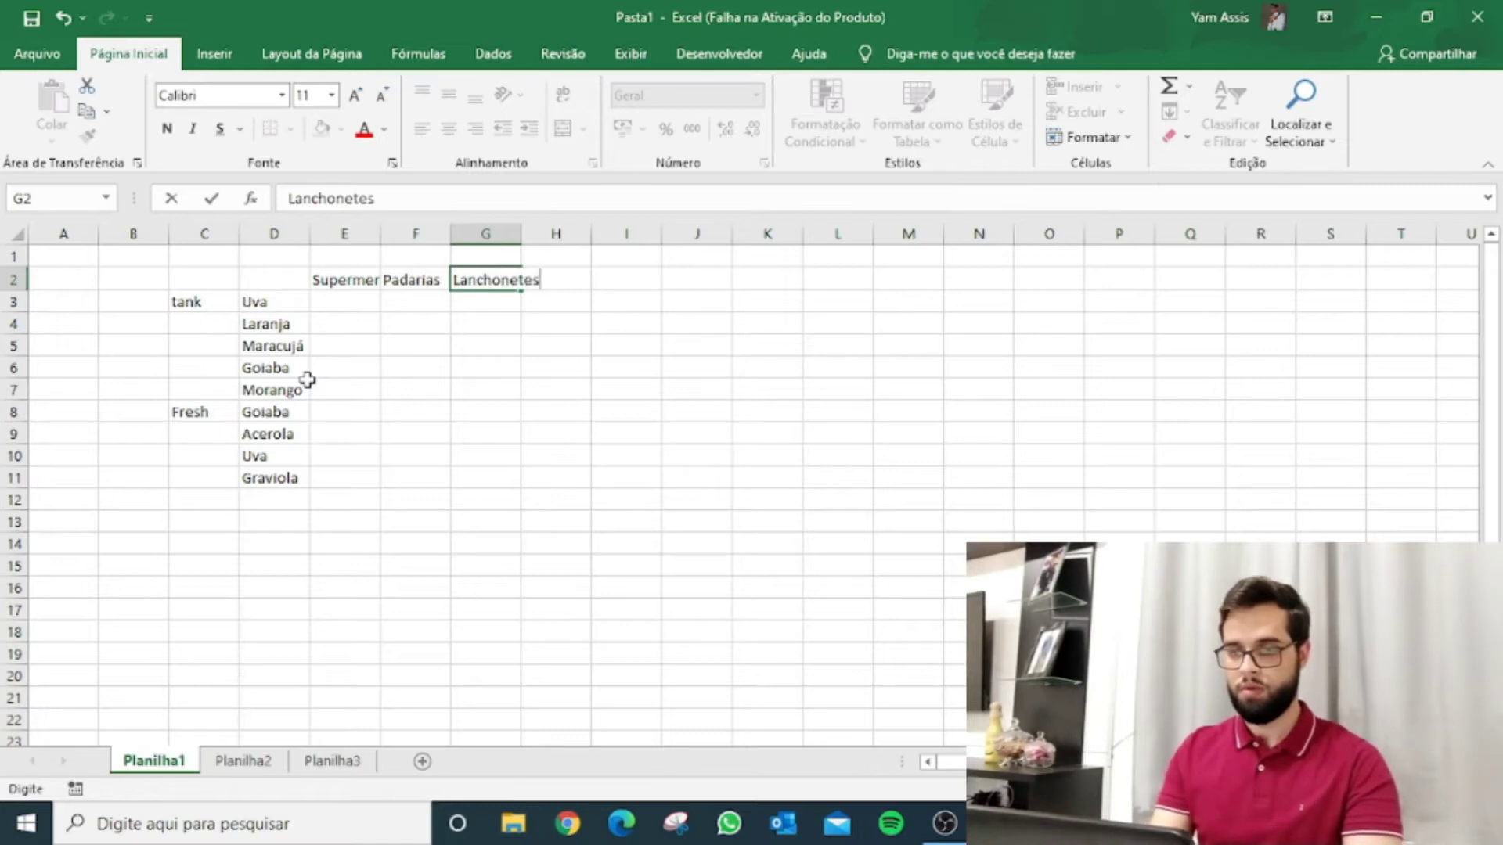
key("Return")
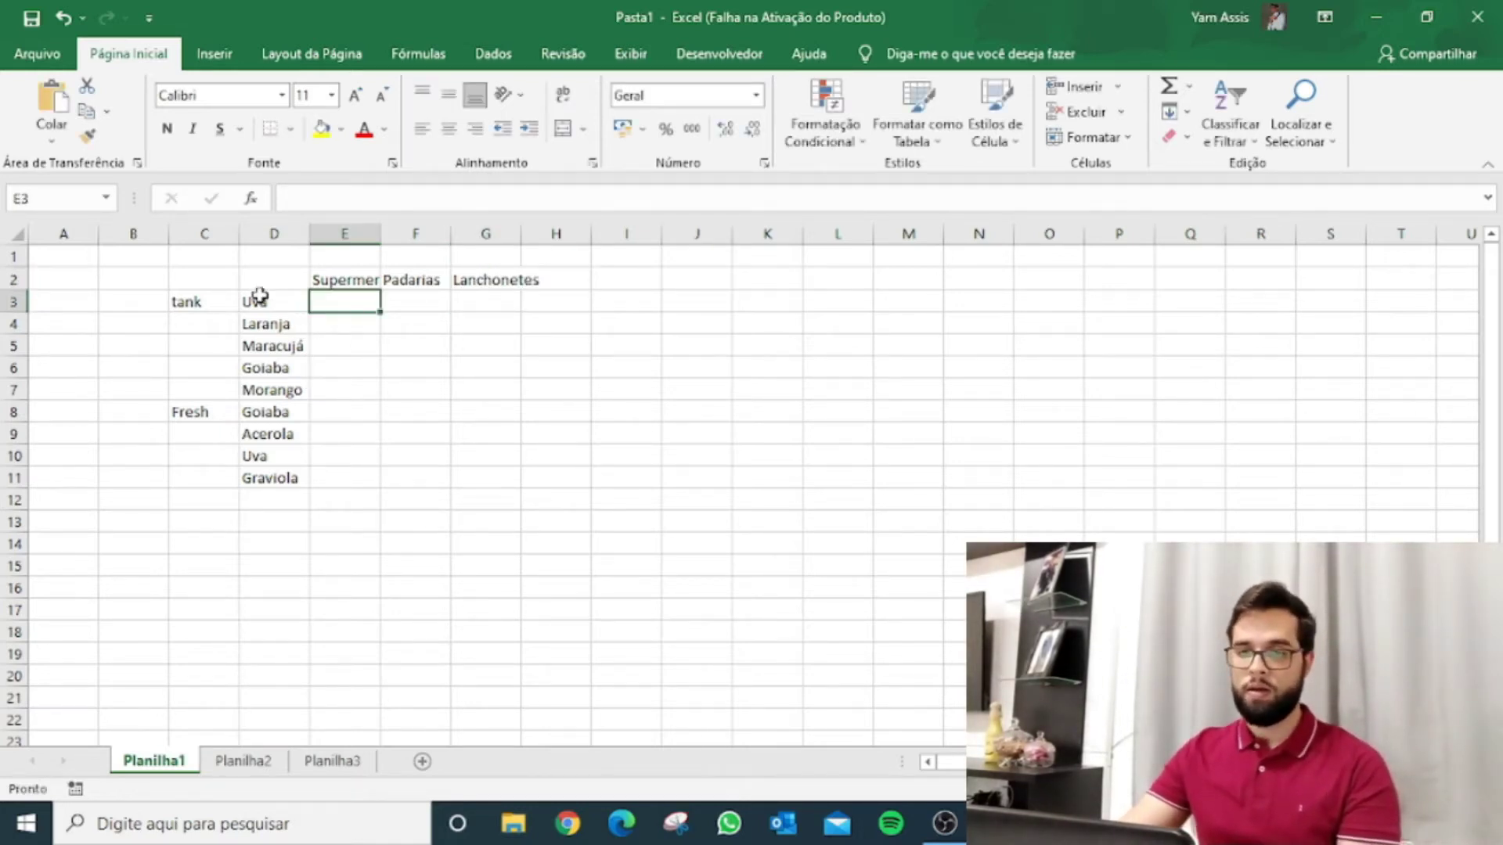
Examine the cells of row 2 from C2 to G2, including the empty ones beside the three column headings
left_click(230, 282)
left_click(269, 282)
left_click(219, 278)
left_click(274, 278)
left_click(331, 285)
left_click(400, 282)
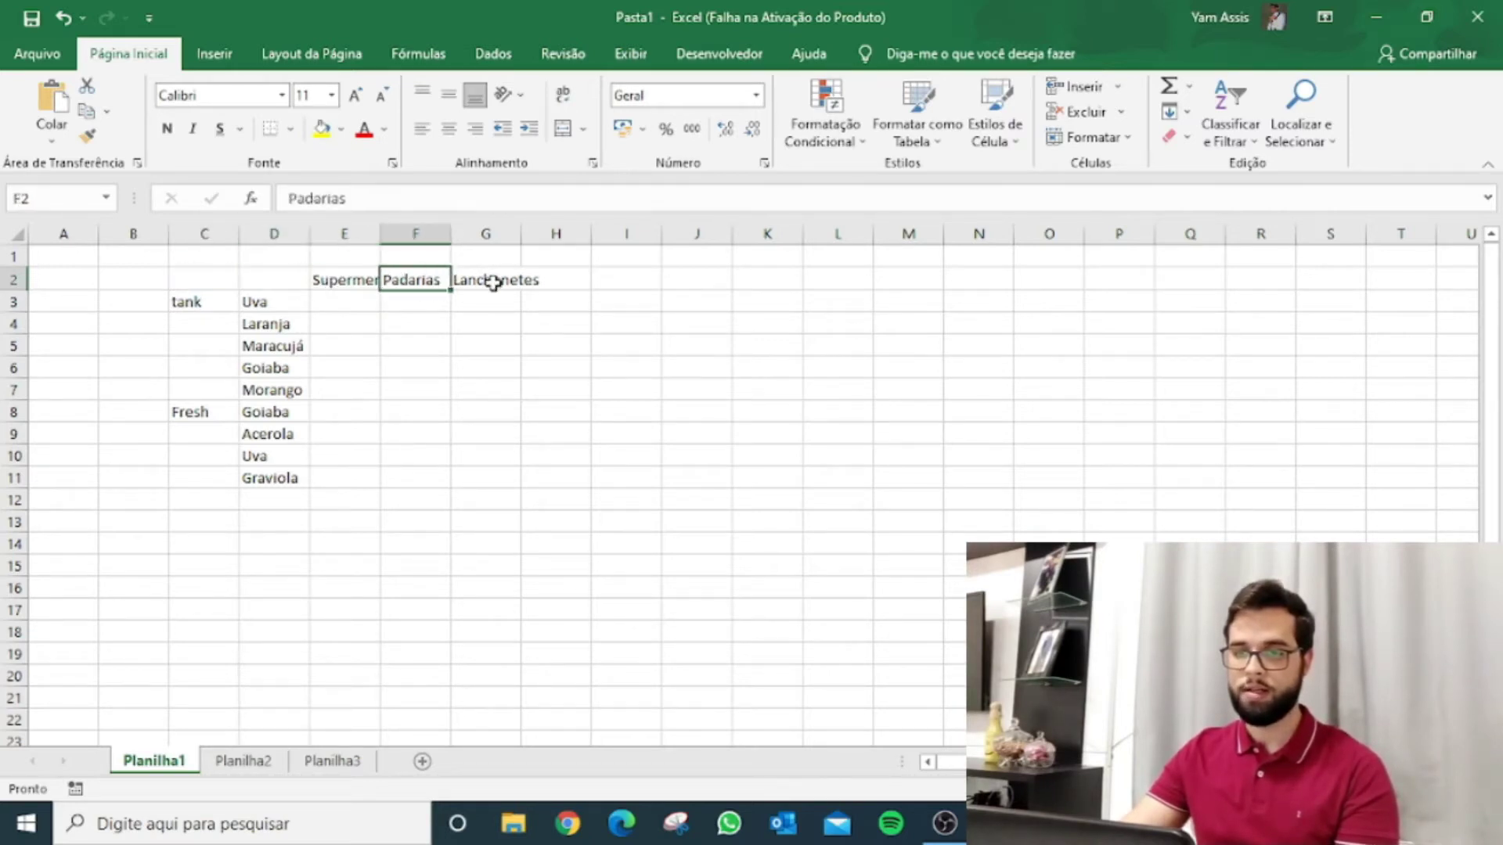
left_click(493, 284)
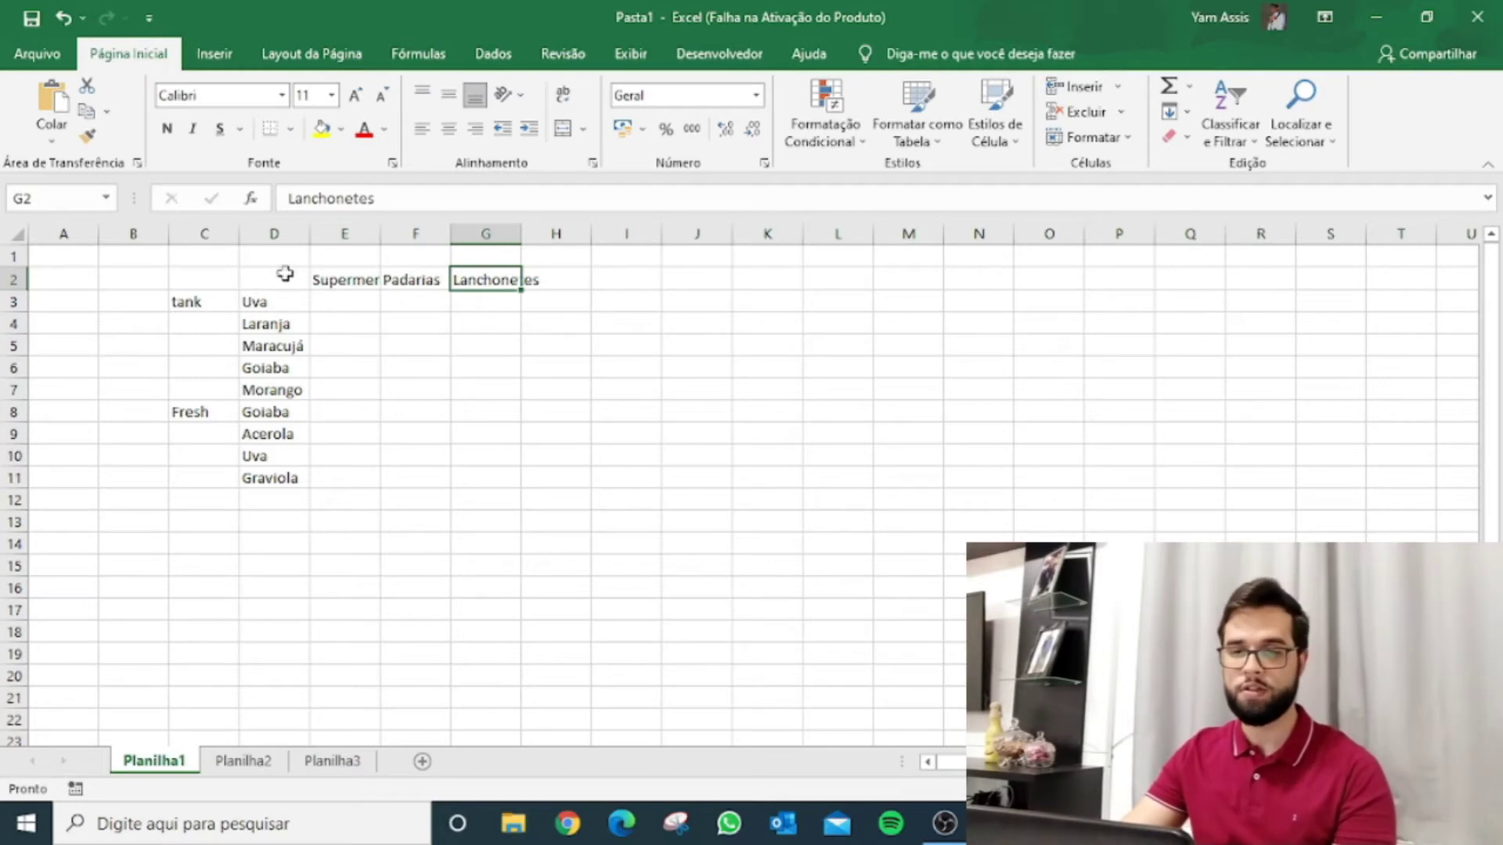
left_click_drag(77, 282, 353, 282)
left_click(215, 282)
left_click(249, 276)
left_click(327, 280)
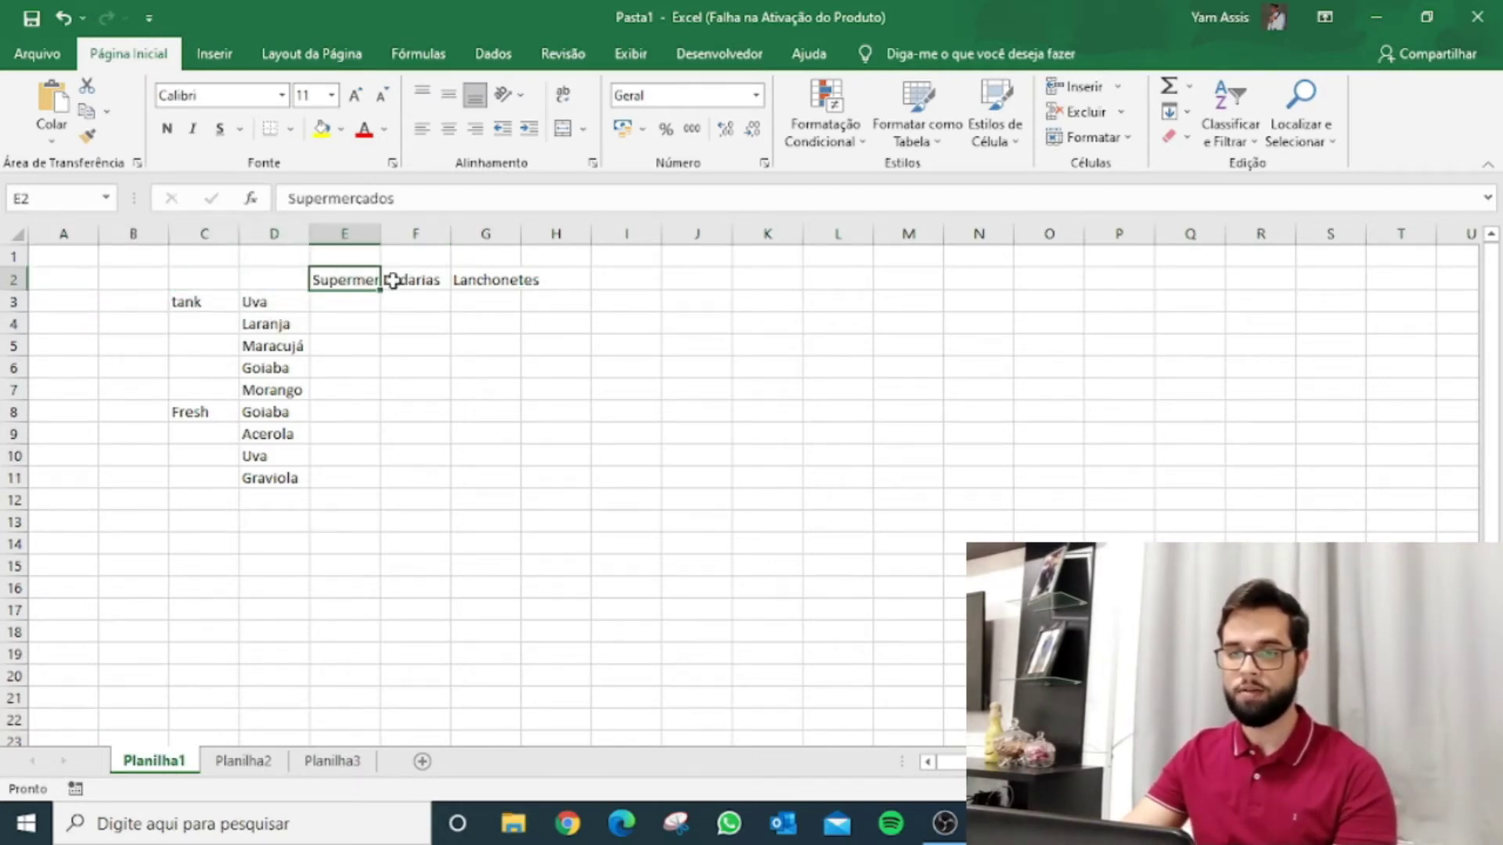
left_click(389, 280)
Insert a blank row above the column headings in row 2
left_click(11, 278)
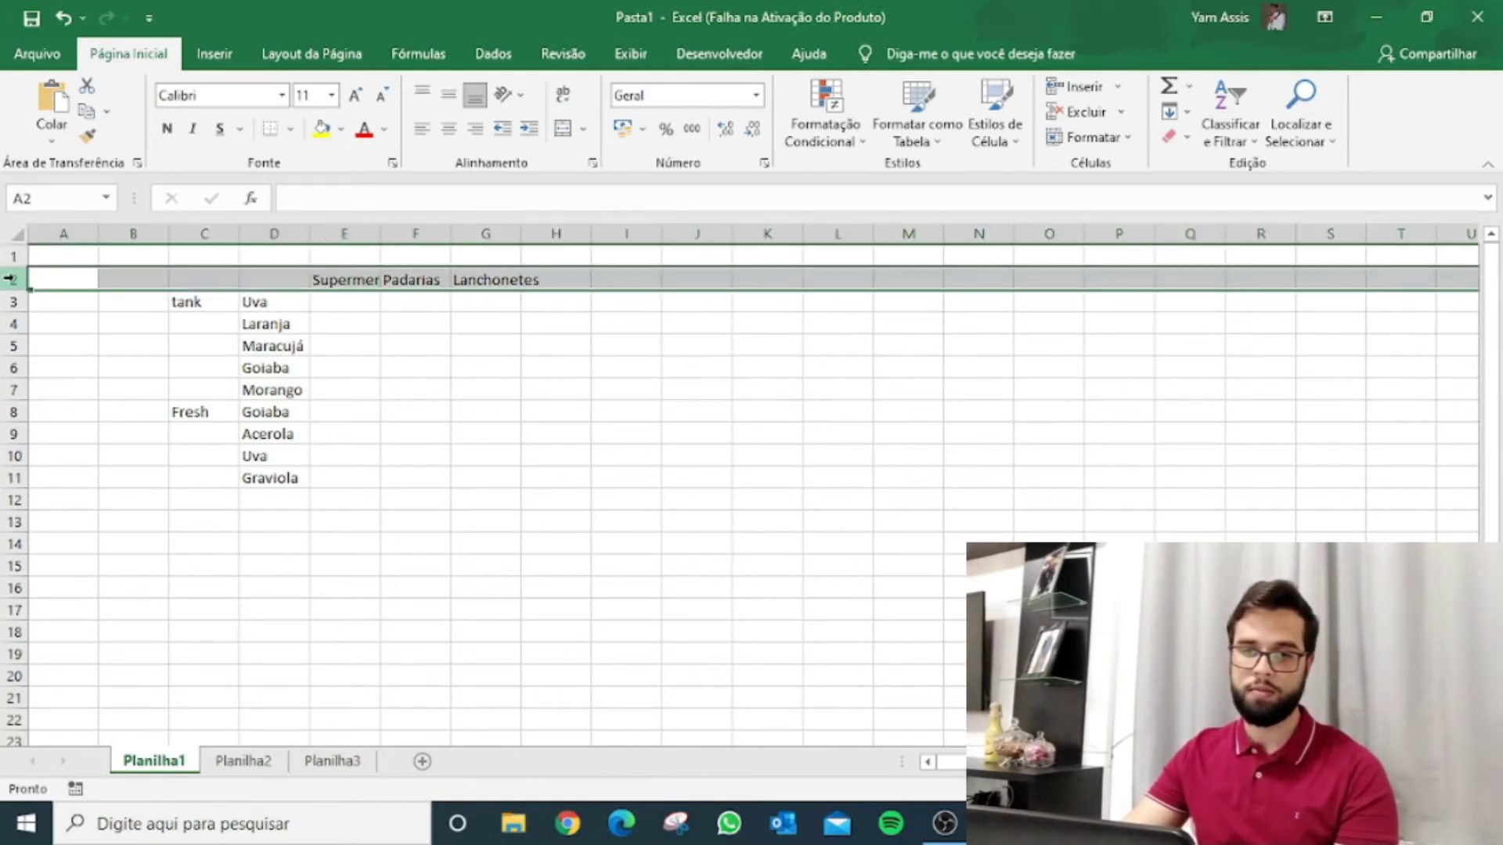
right_click(11, 279)
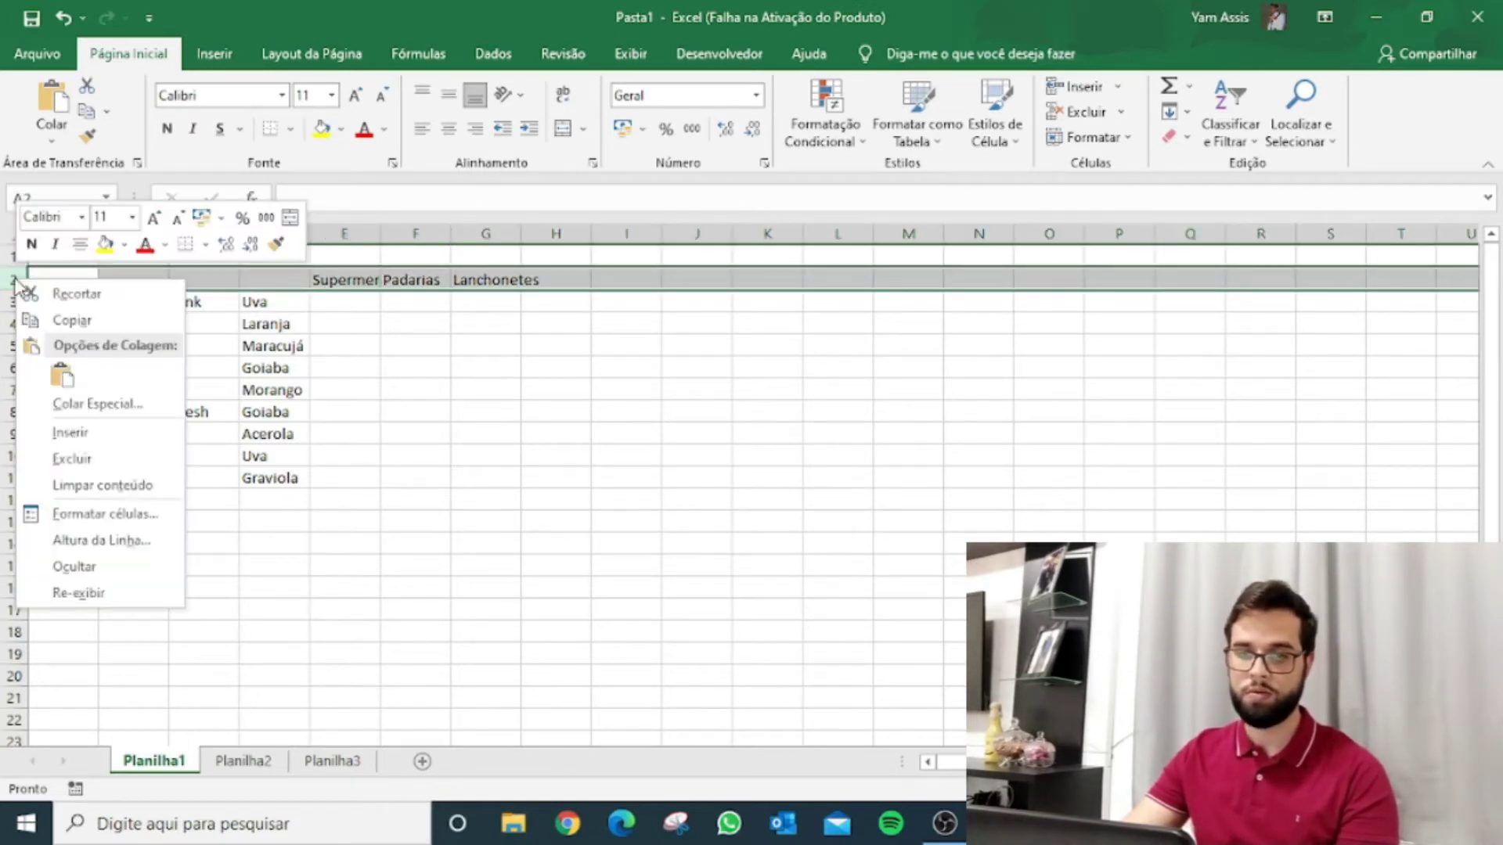
left_click(18, 432)
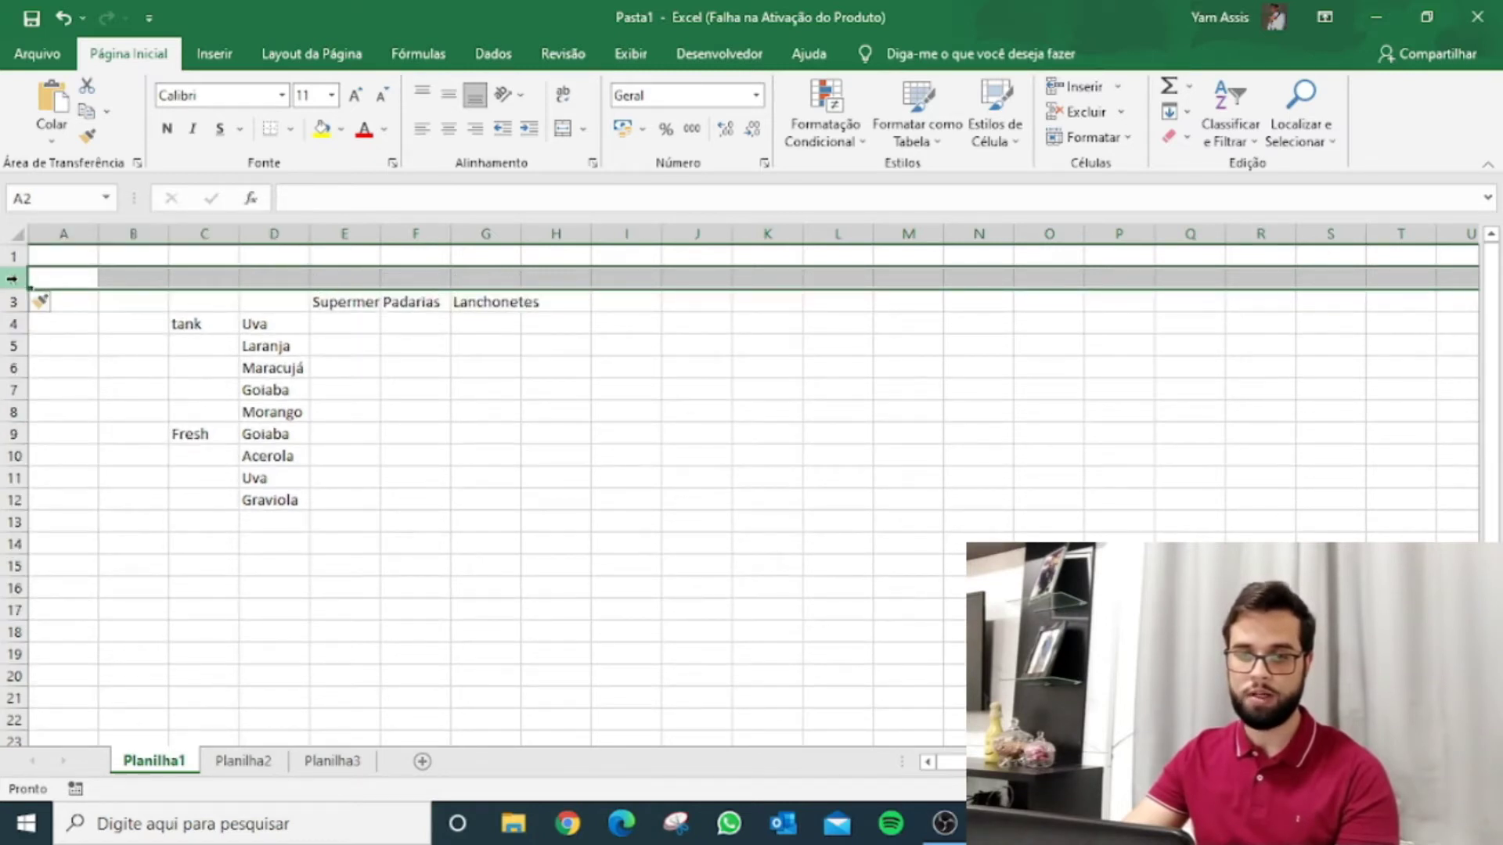
left_click(329, 414)
Enter the headings Fornecedor in cell C2 and Sabor in cell D2
left_click(271, 298)
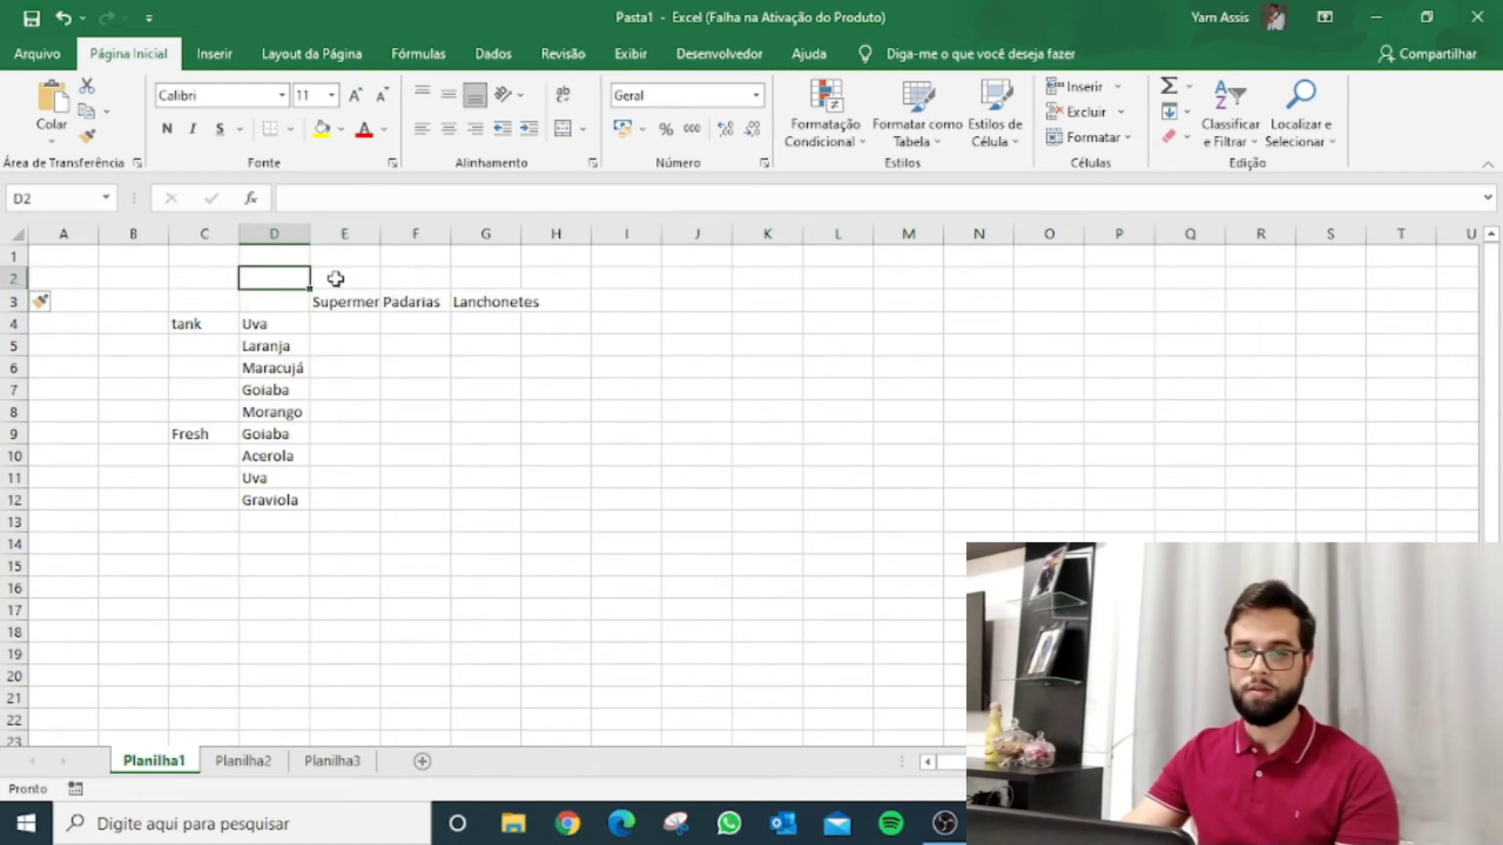
left_click(205, 279)
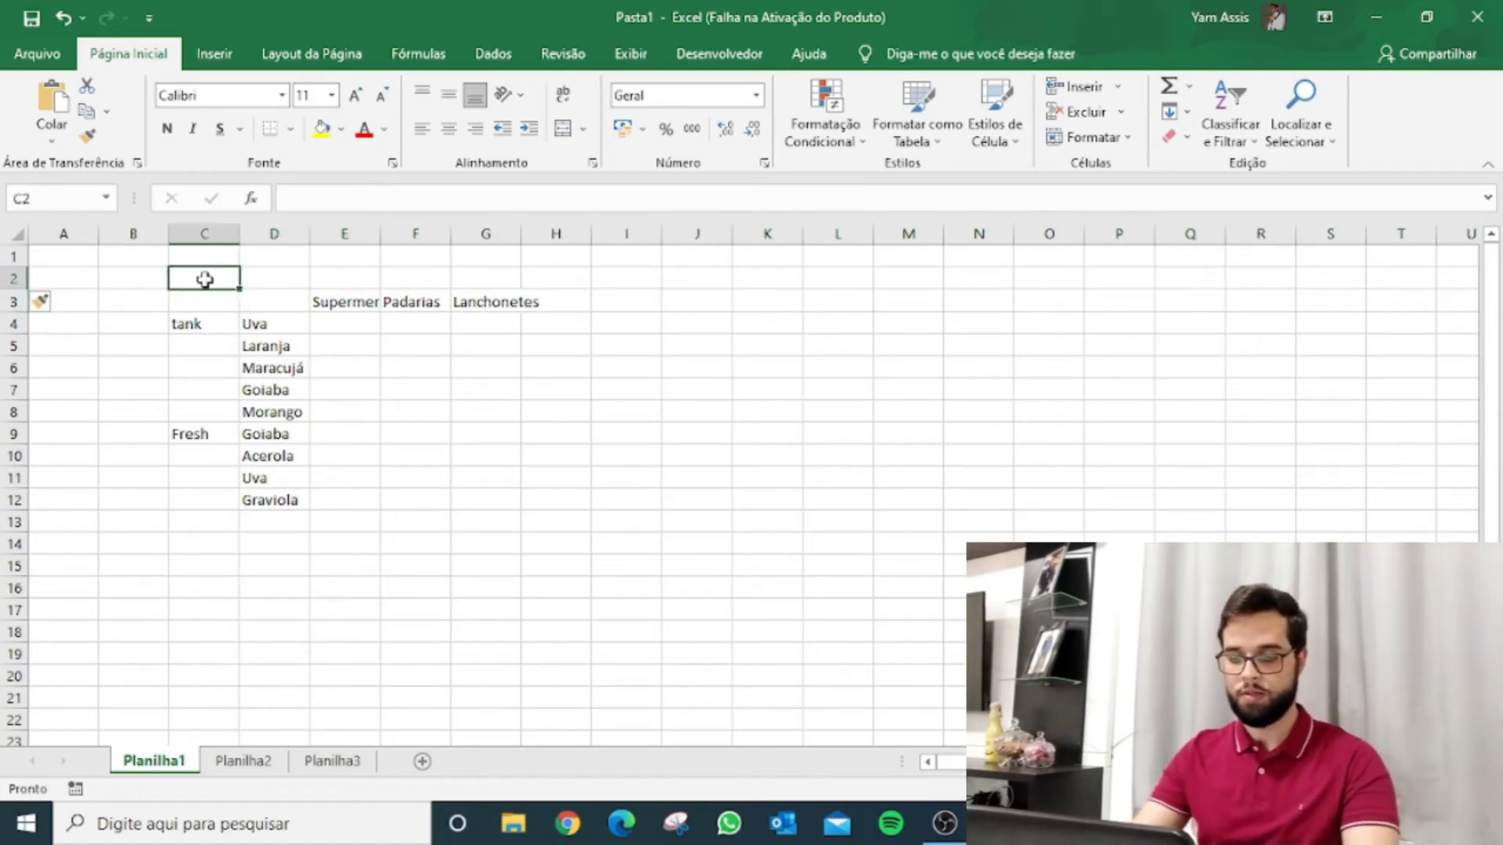
type("Forneceo")
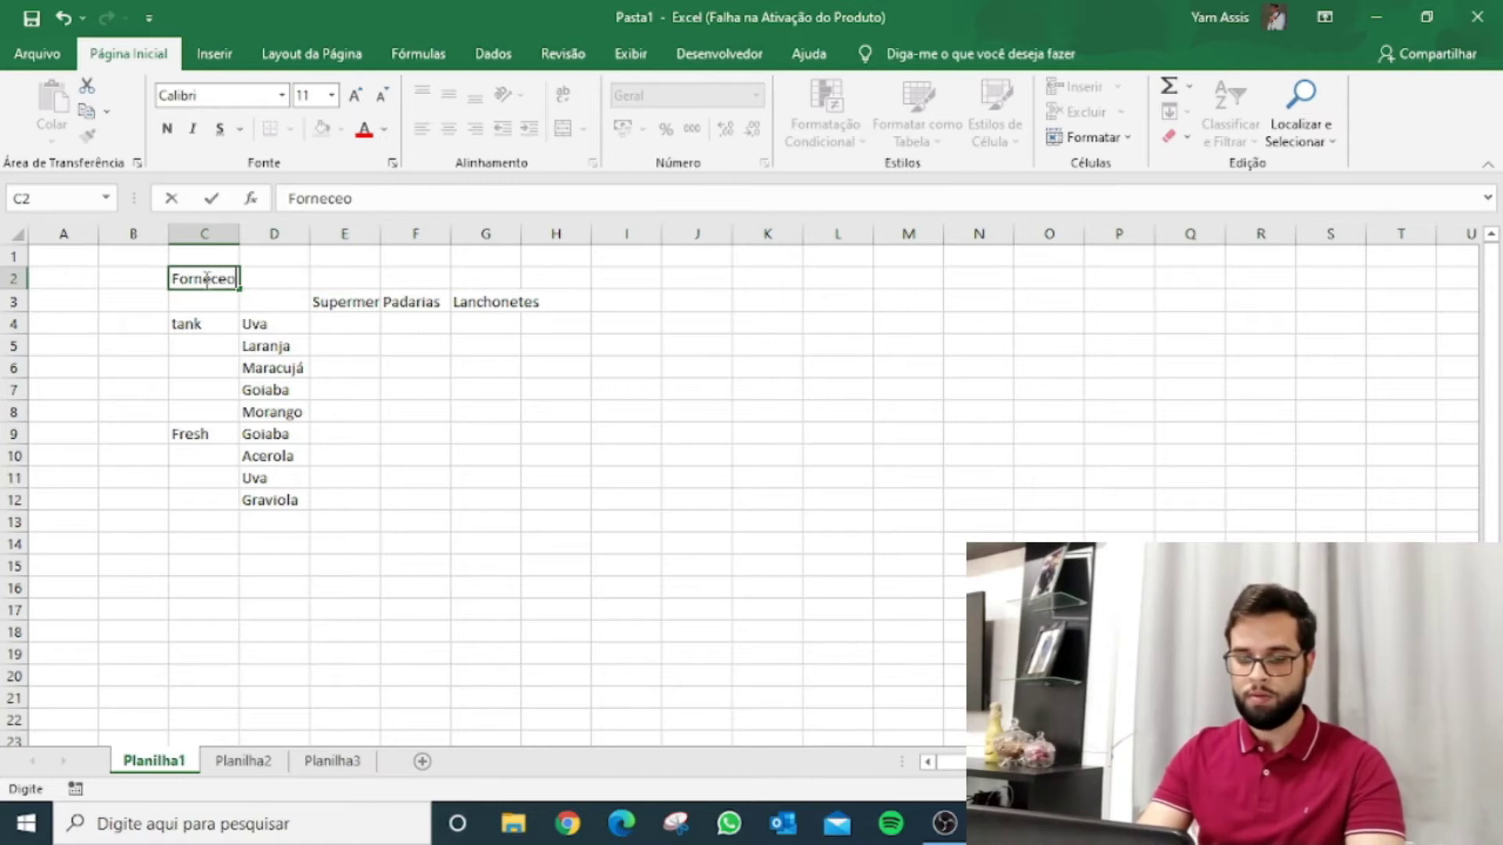
key("BackSpace")
type("dor")
key("Tab")
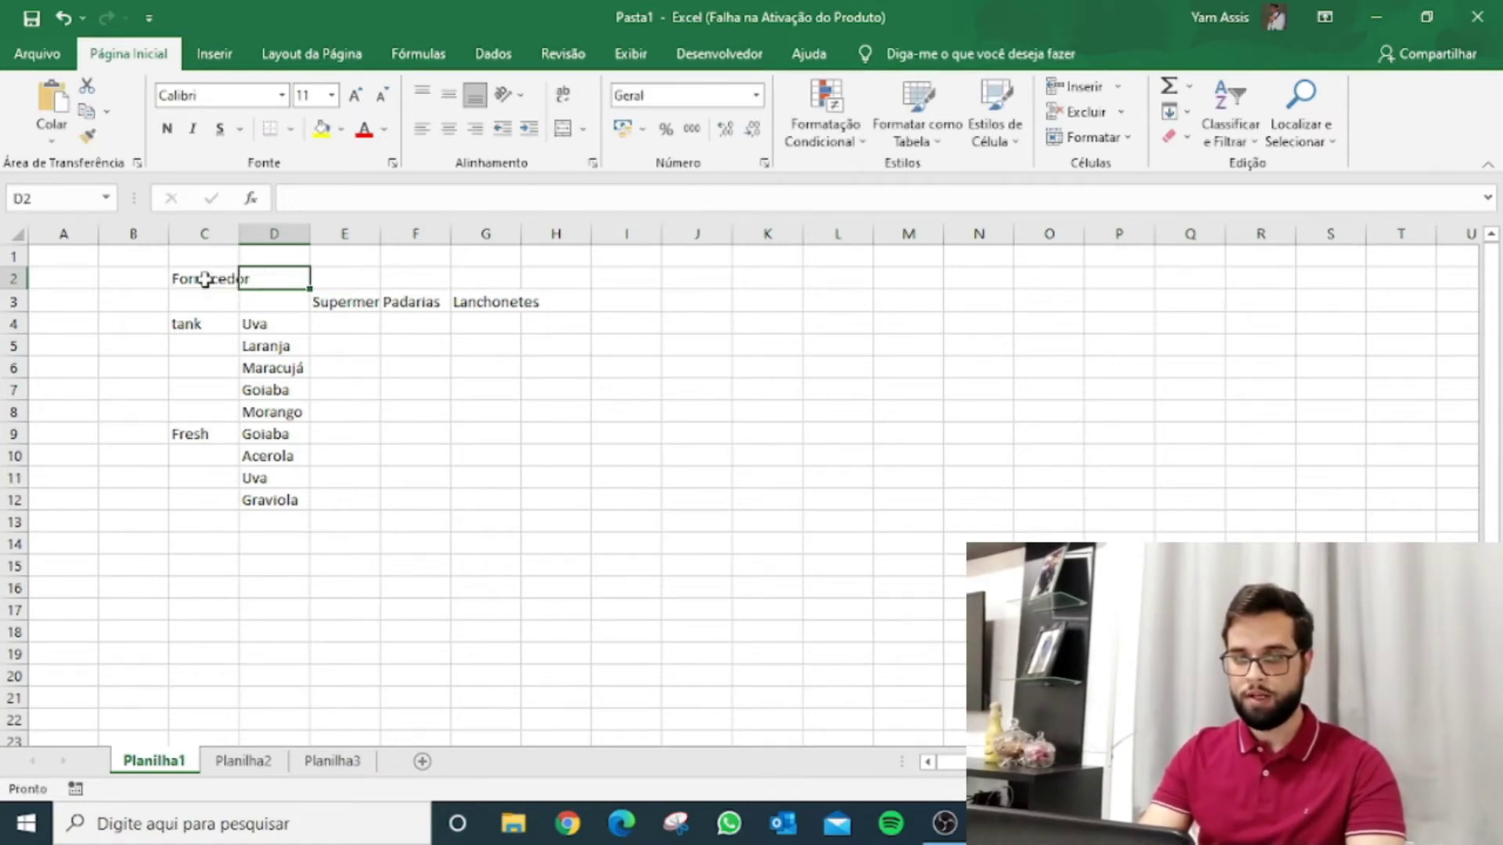
type("Sob")
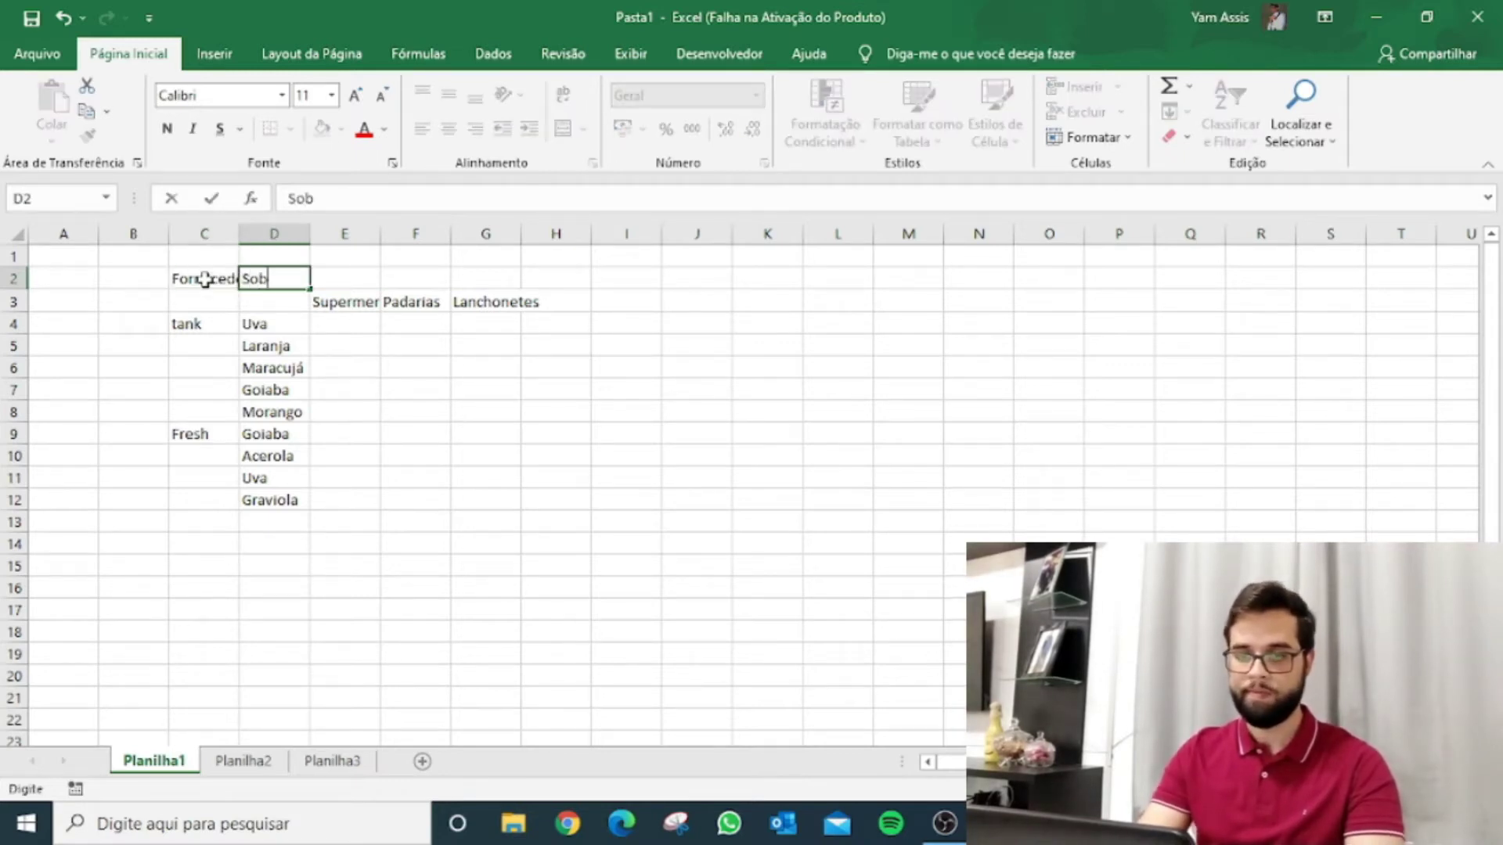
key("BackSpace")
type("abor")
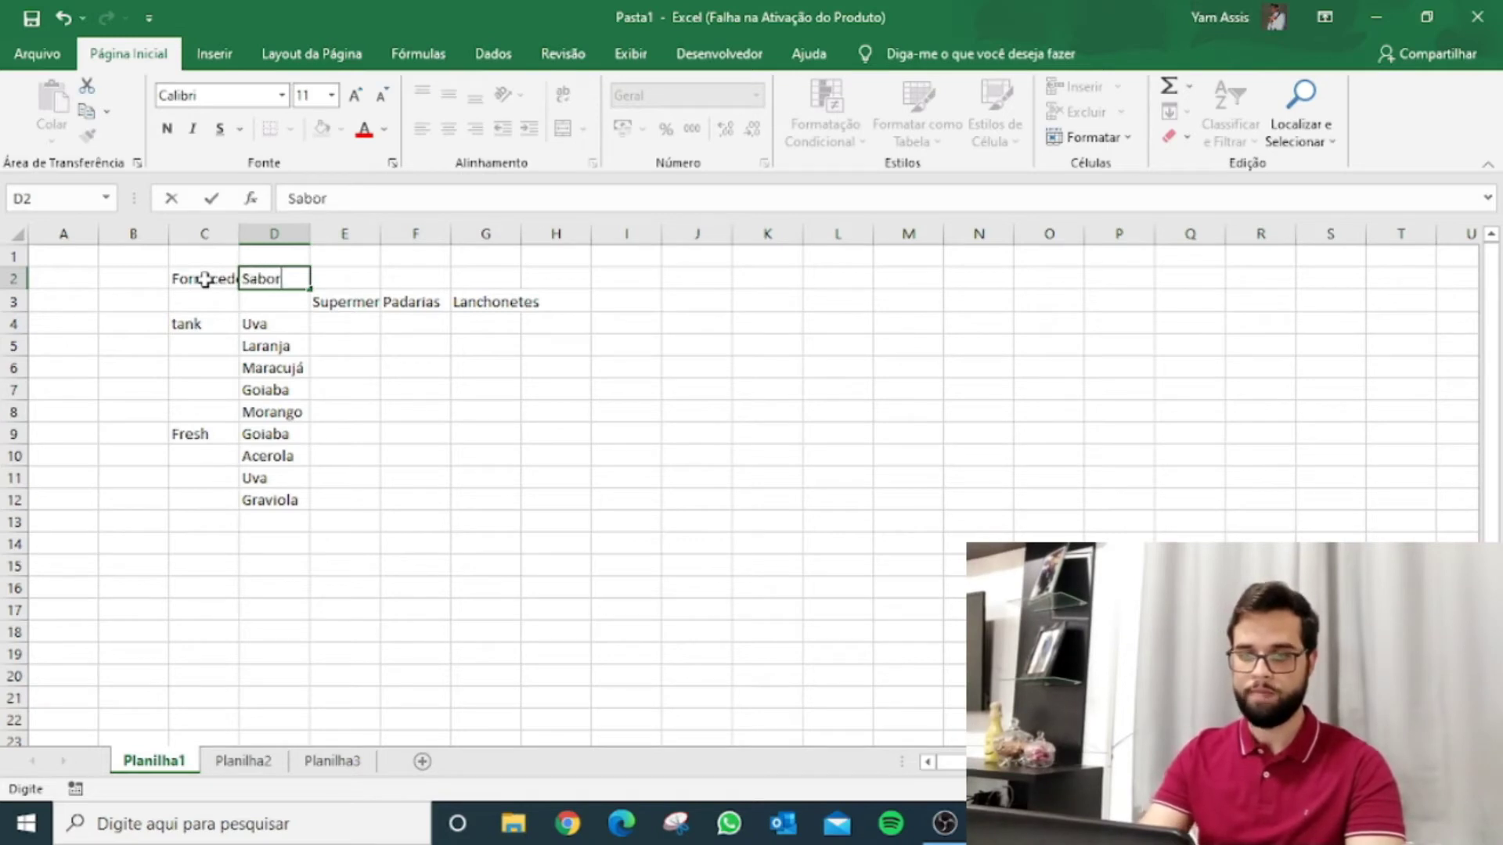
key("Tab")
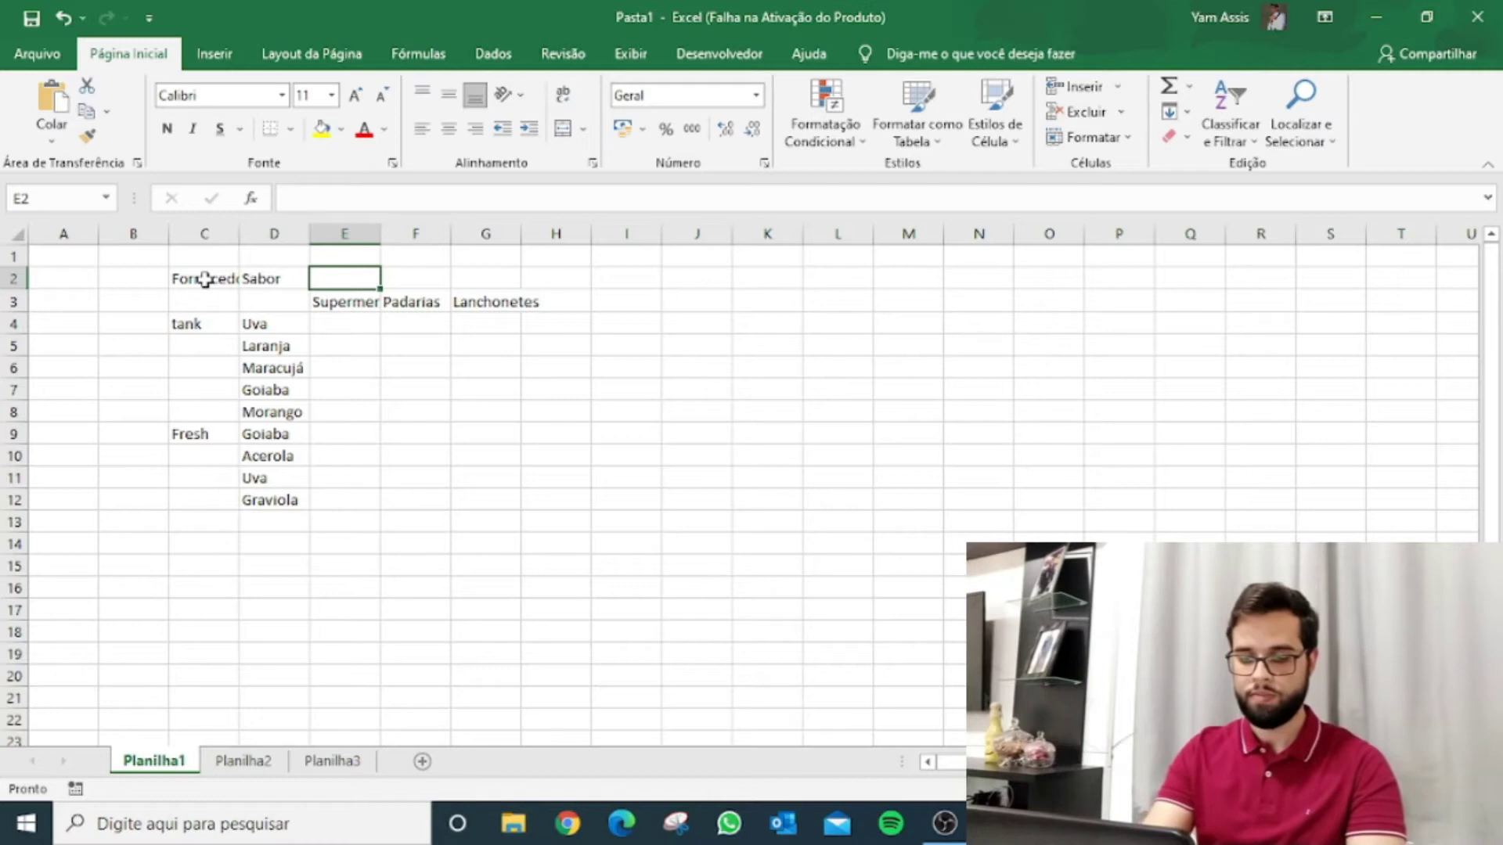
Enter the heading Estabelecimento in cell E2, above the sales-channel names
type("Es")
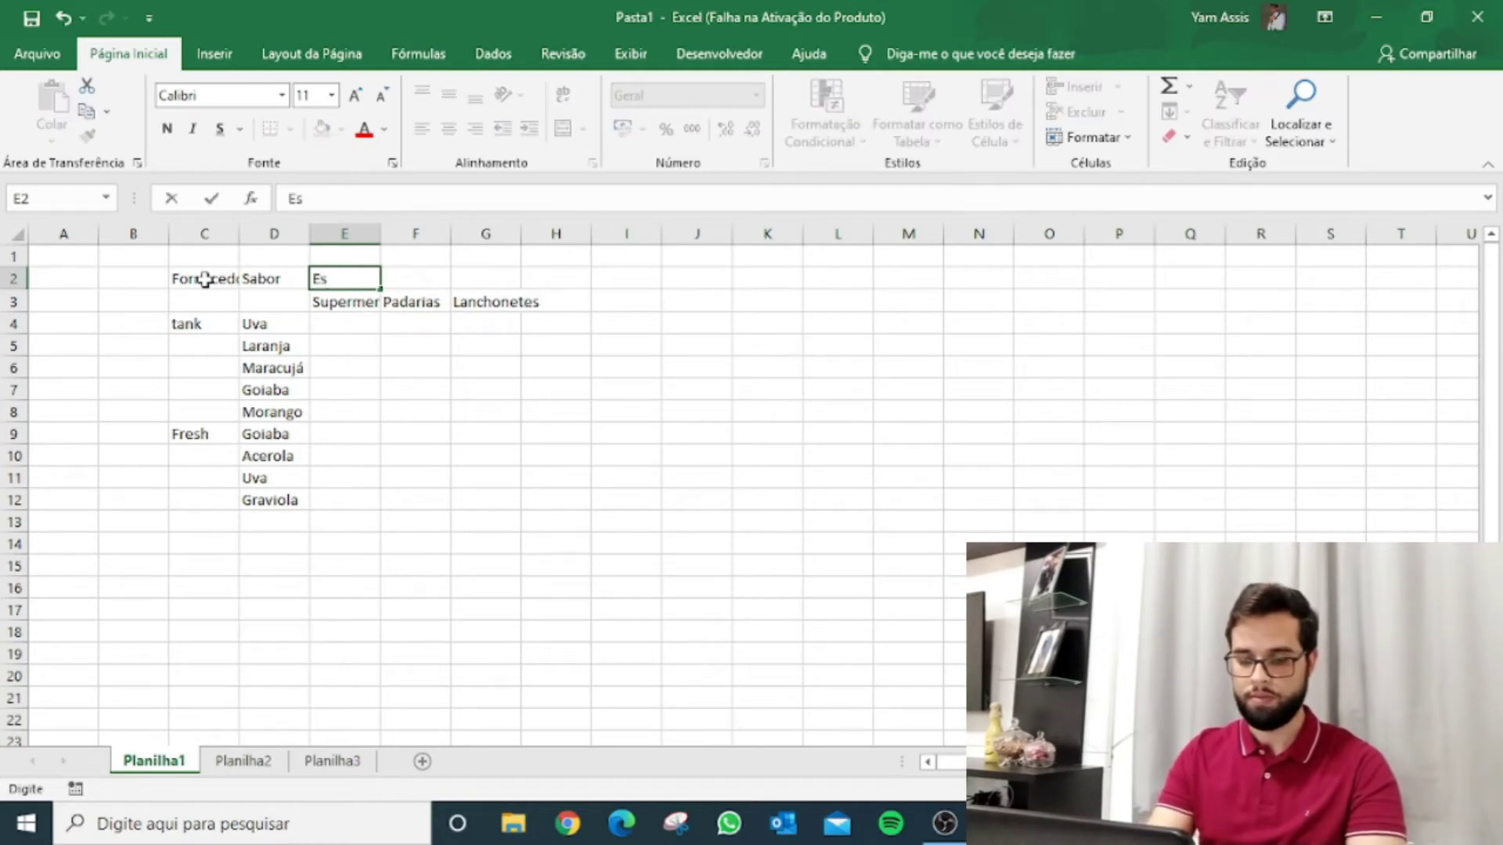
type("tabelec")
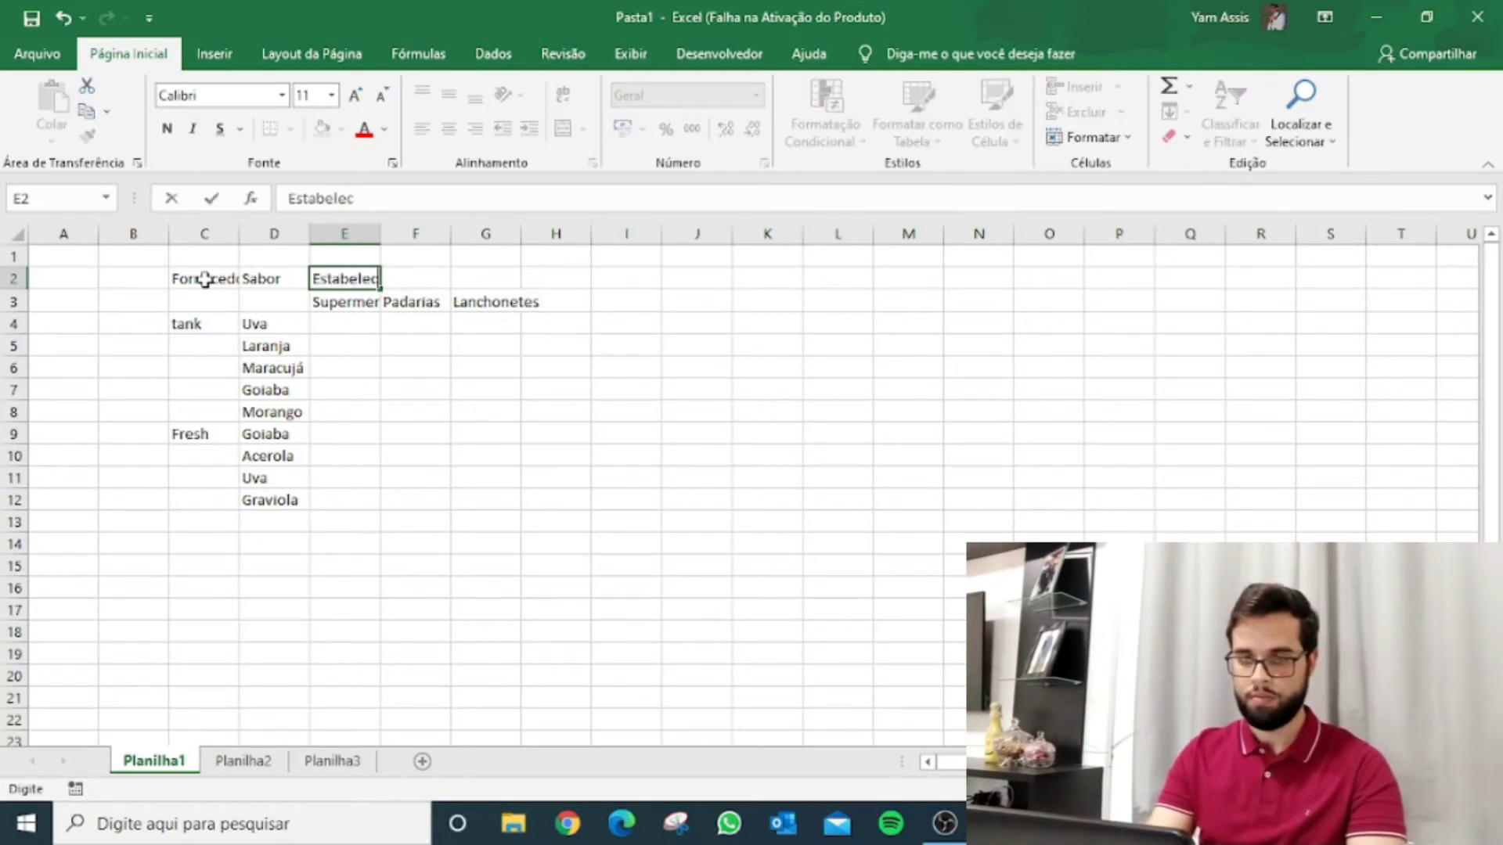
type("imen")
key("Return")
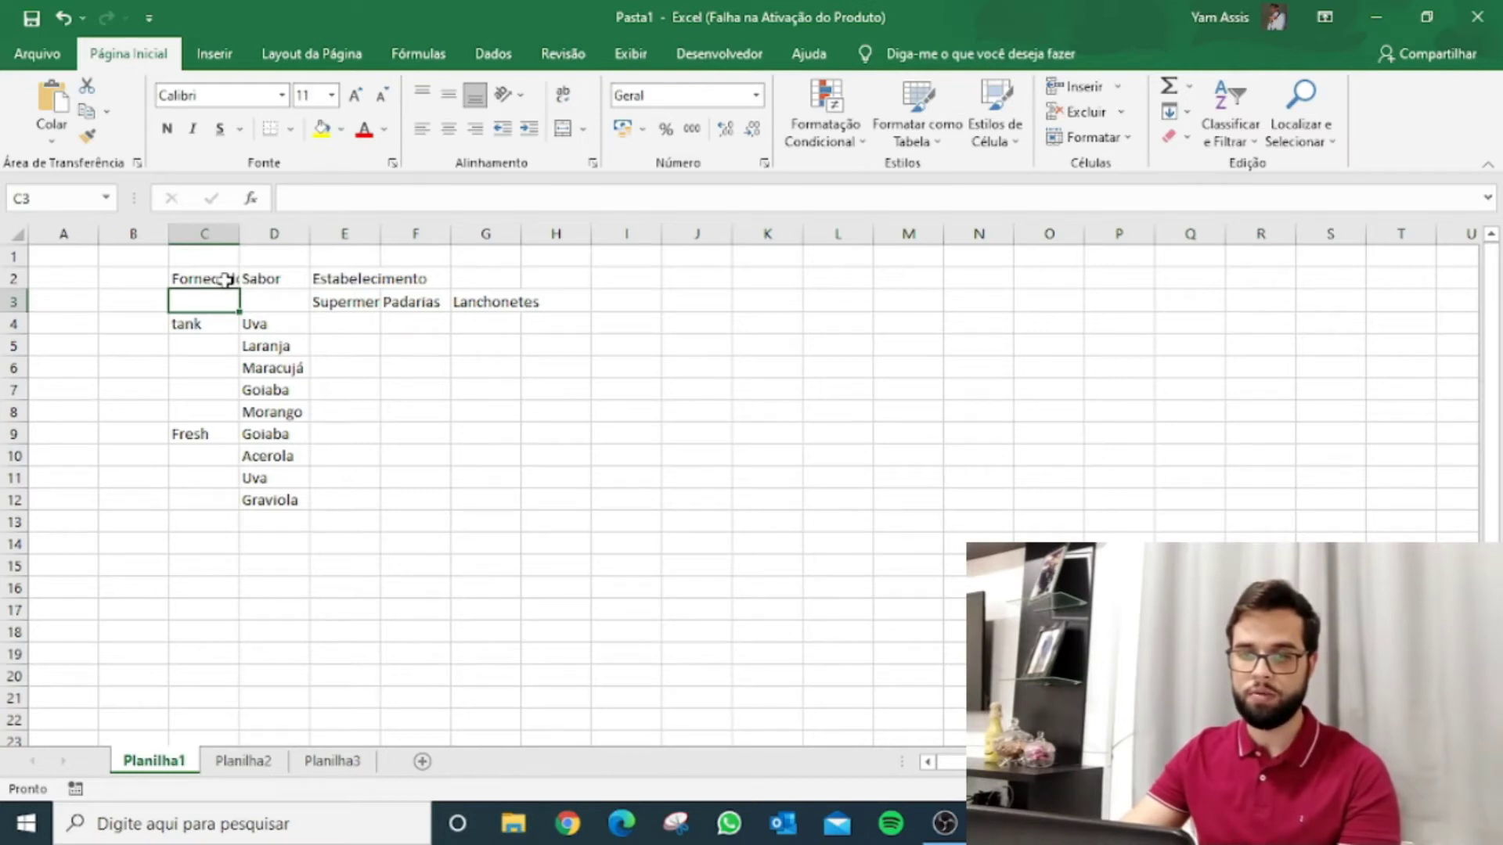
AutoFit the widths of columns C to G to their contents
left_click(226, 280)
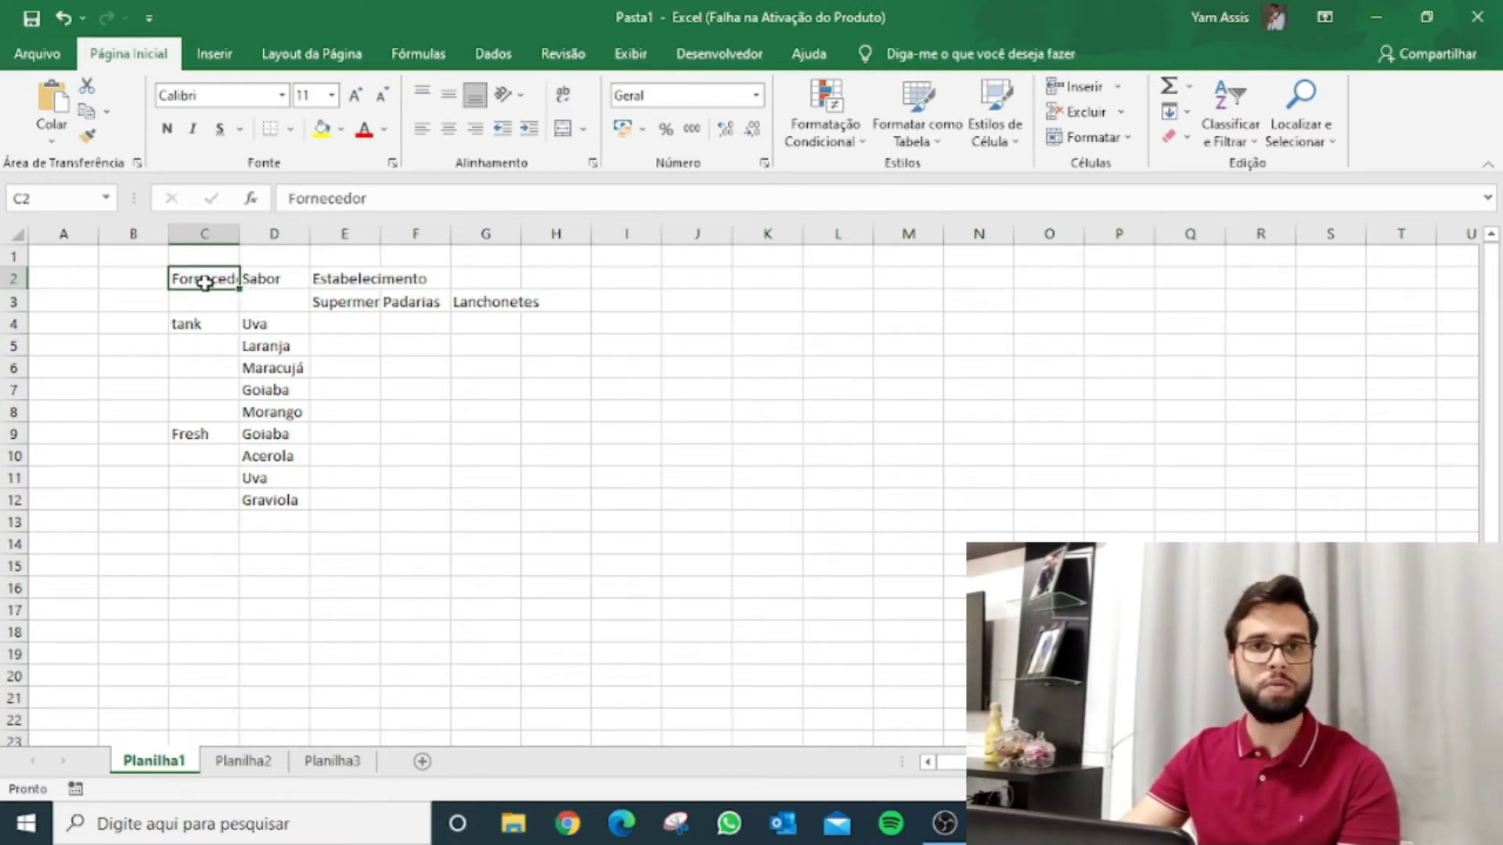
double_click(238, 235)
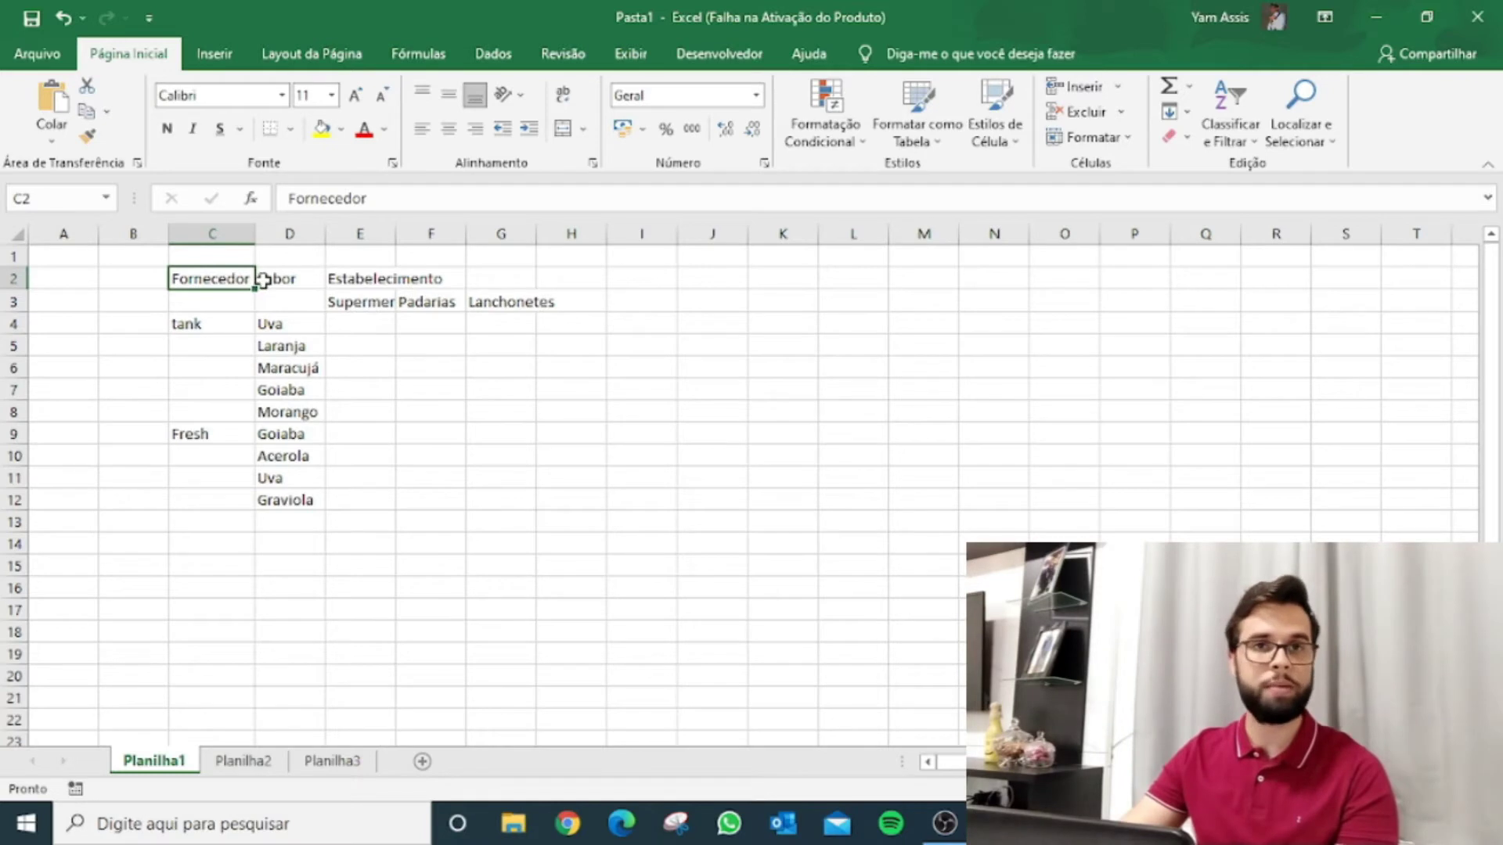
left_click_drag(217, 235, 518, 234)
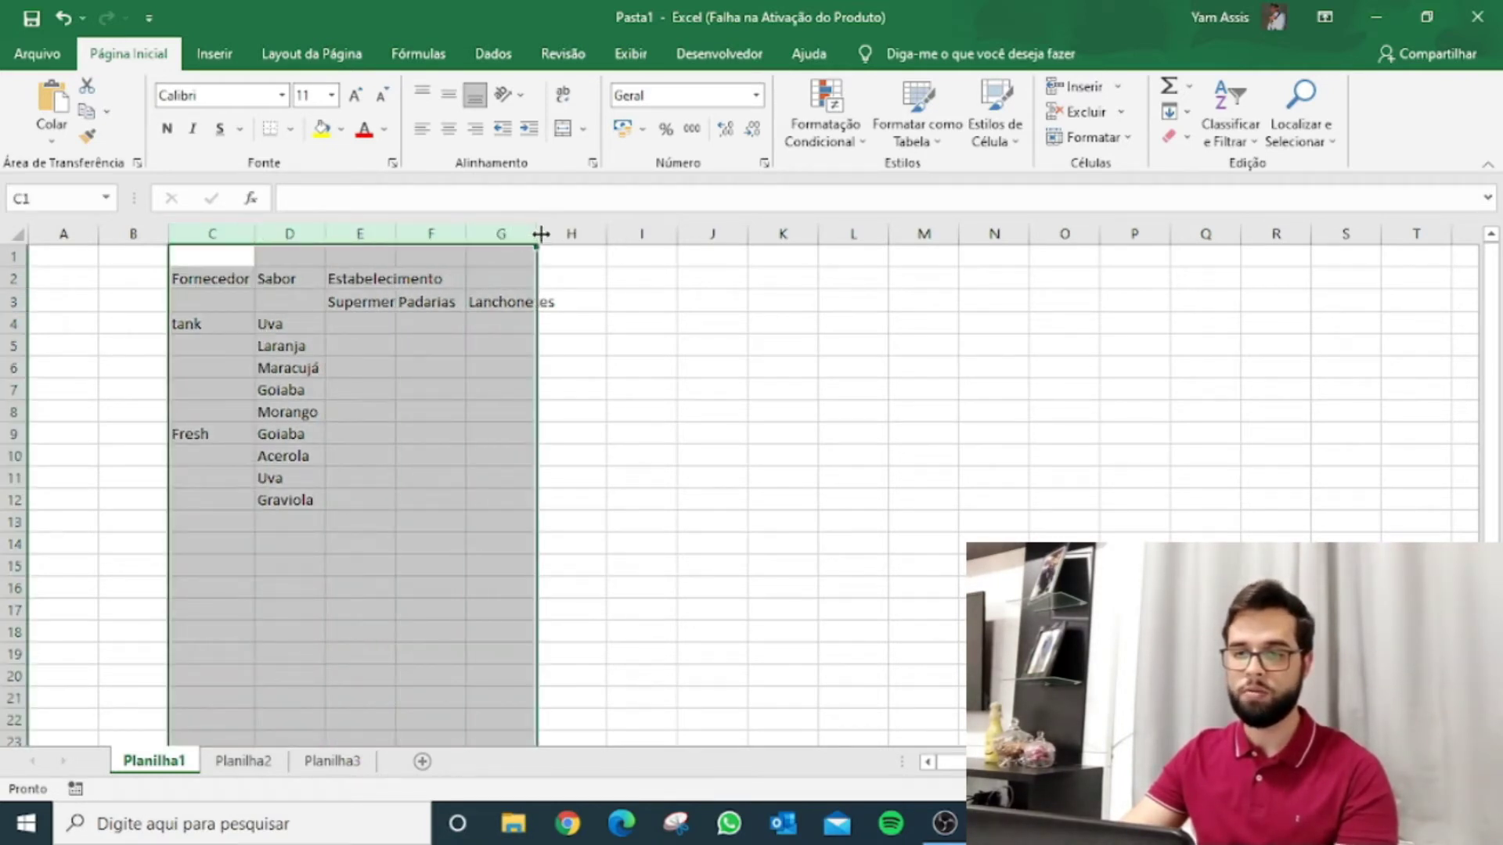
double_click(536, 234)
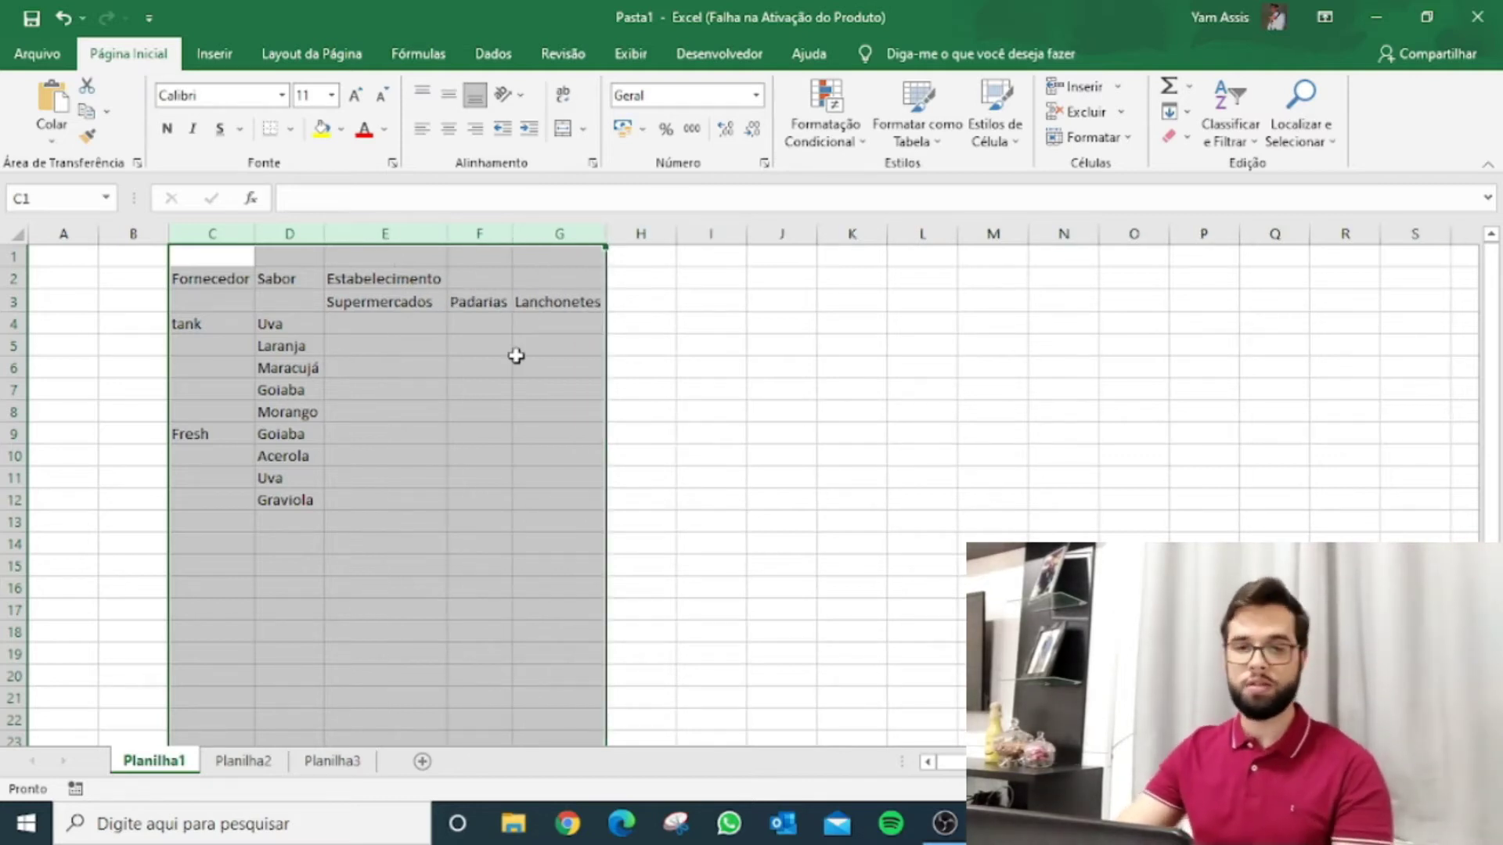
Merge and center the supplier cells C4:C8 for tank and C9:C12 for Fresh as two separate blocks
left_click(235, 325)
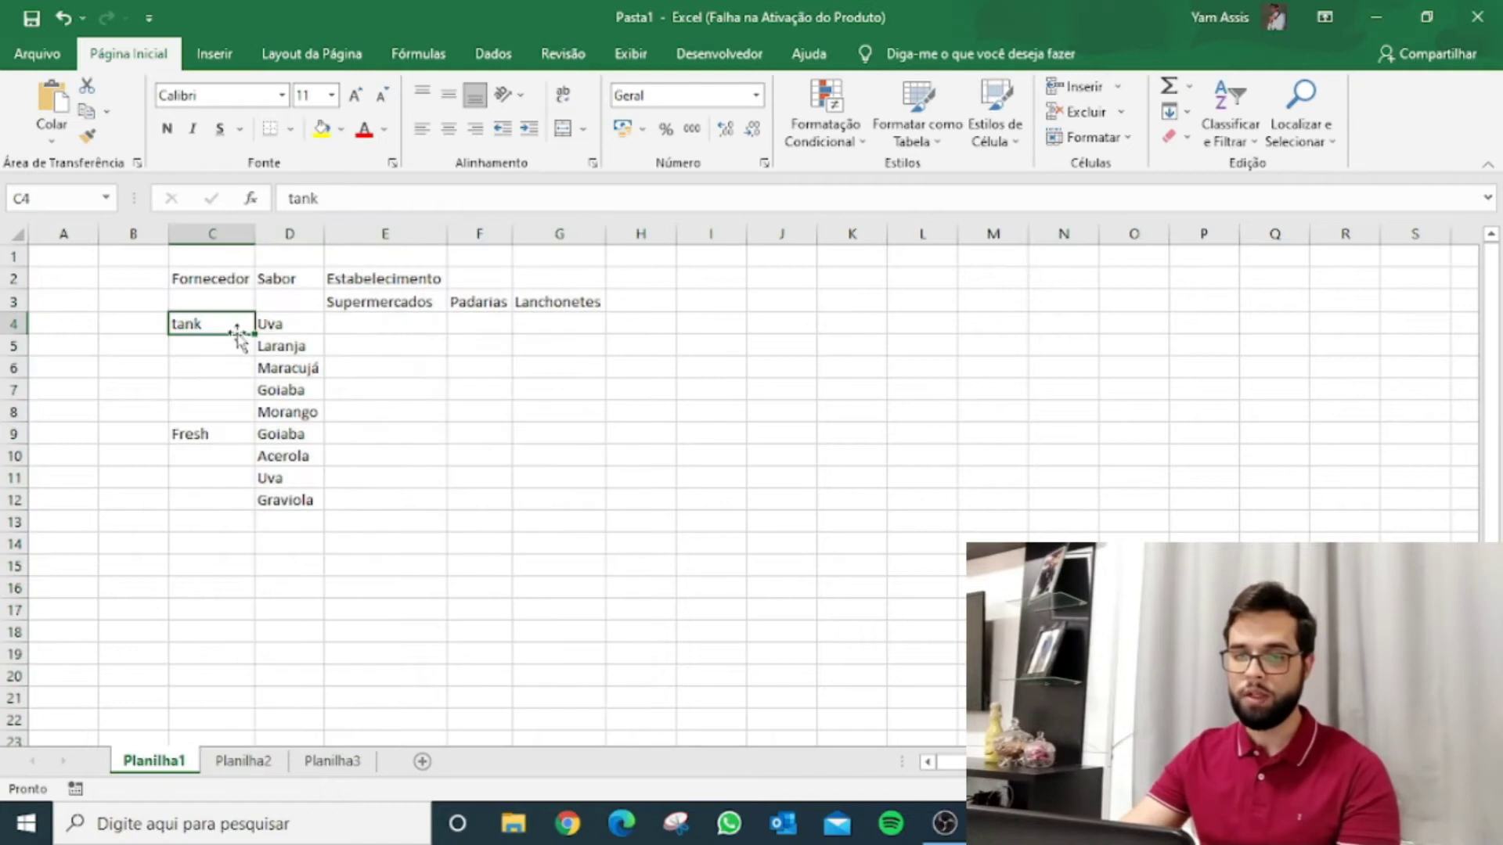
left_click_drag(214, 322, 199, 489)
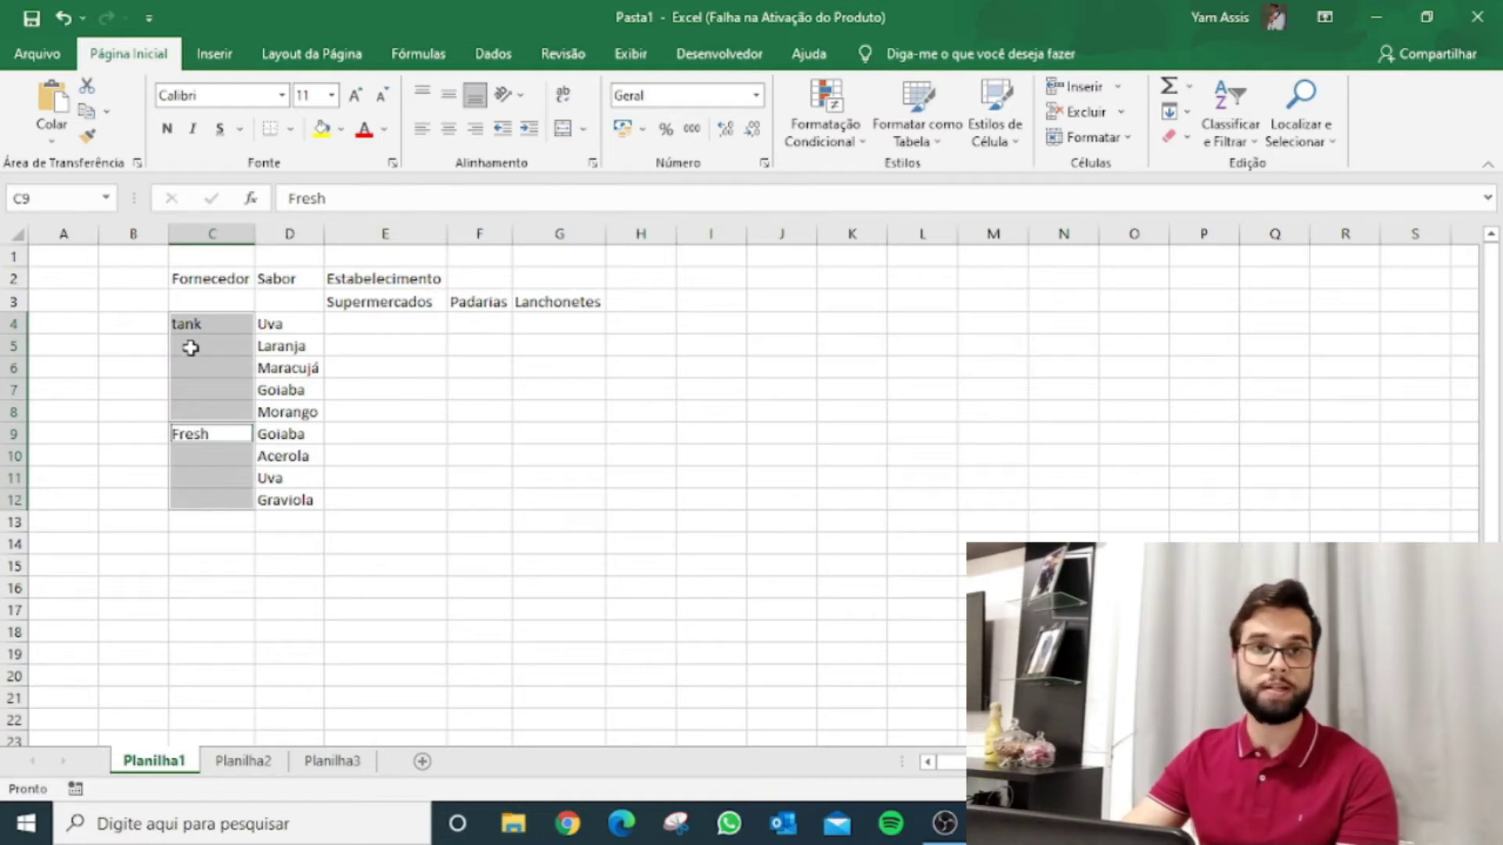
left_click(563, 129)
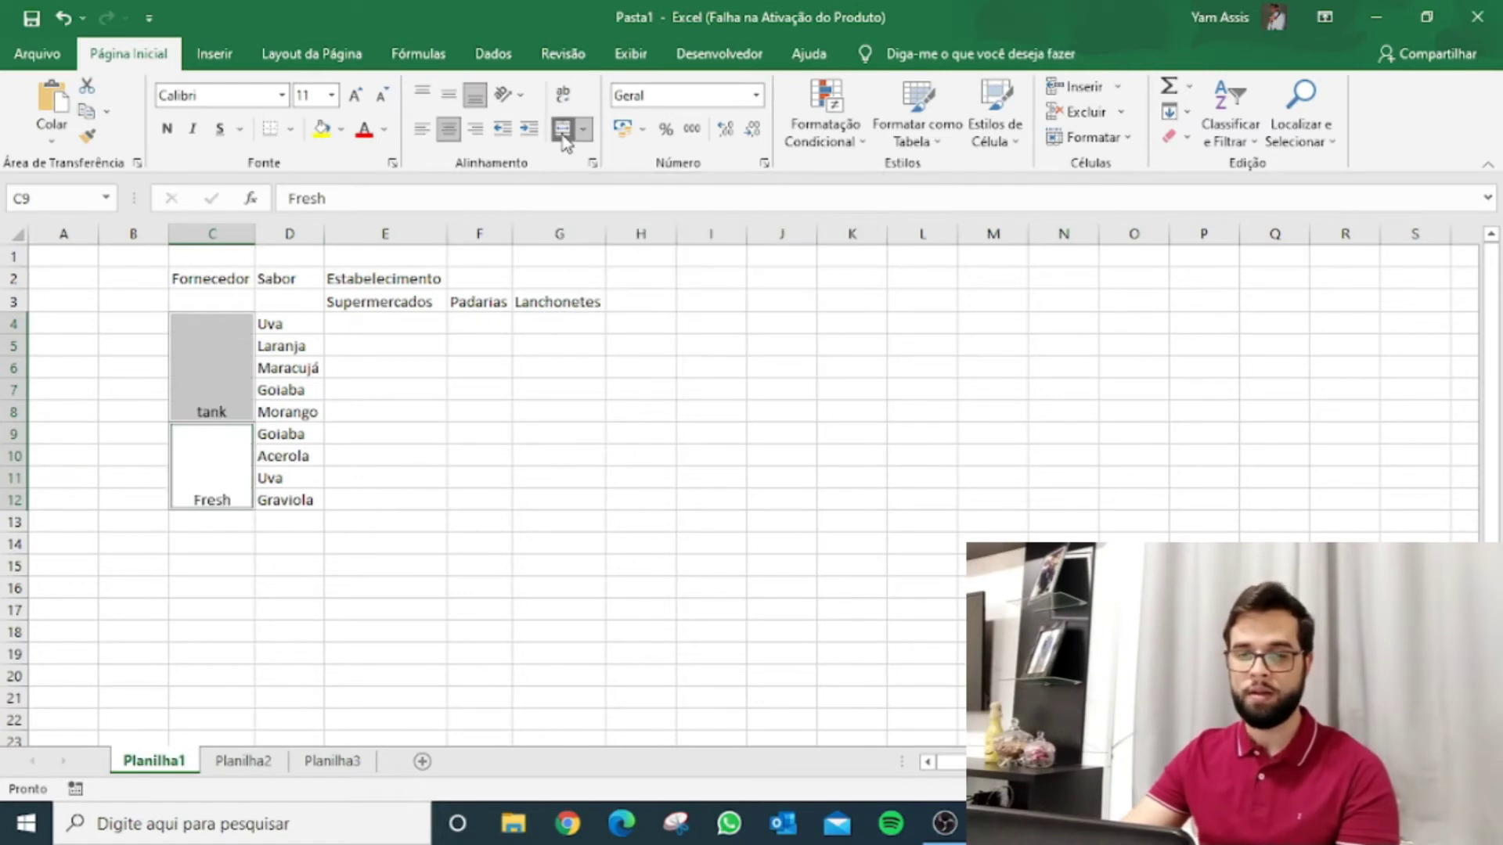
left_click(198, 362)
left_click(218, 448)
left_click(218, 385)
left_click(211, 470)
left_click(211, 407)
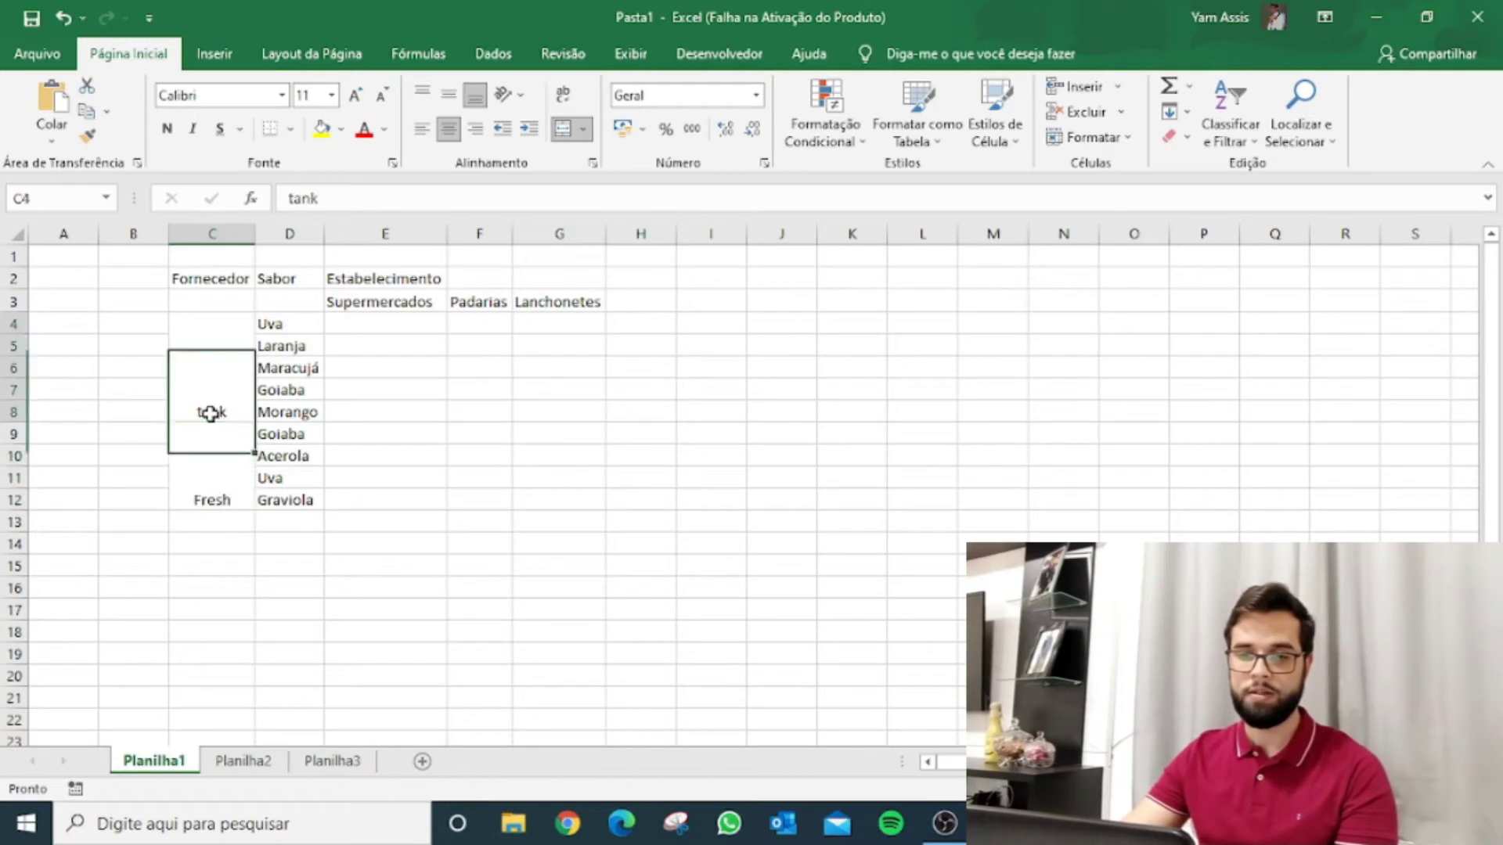
left_click(211, 472)
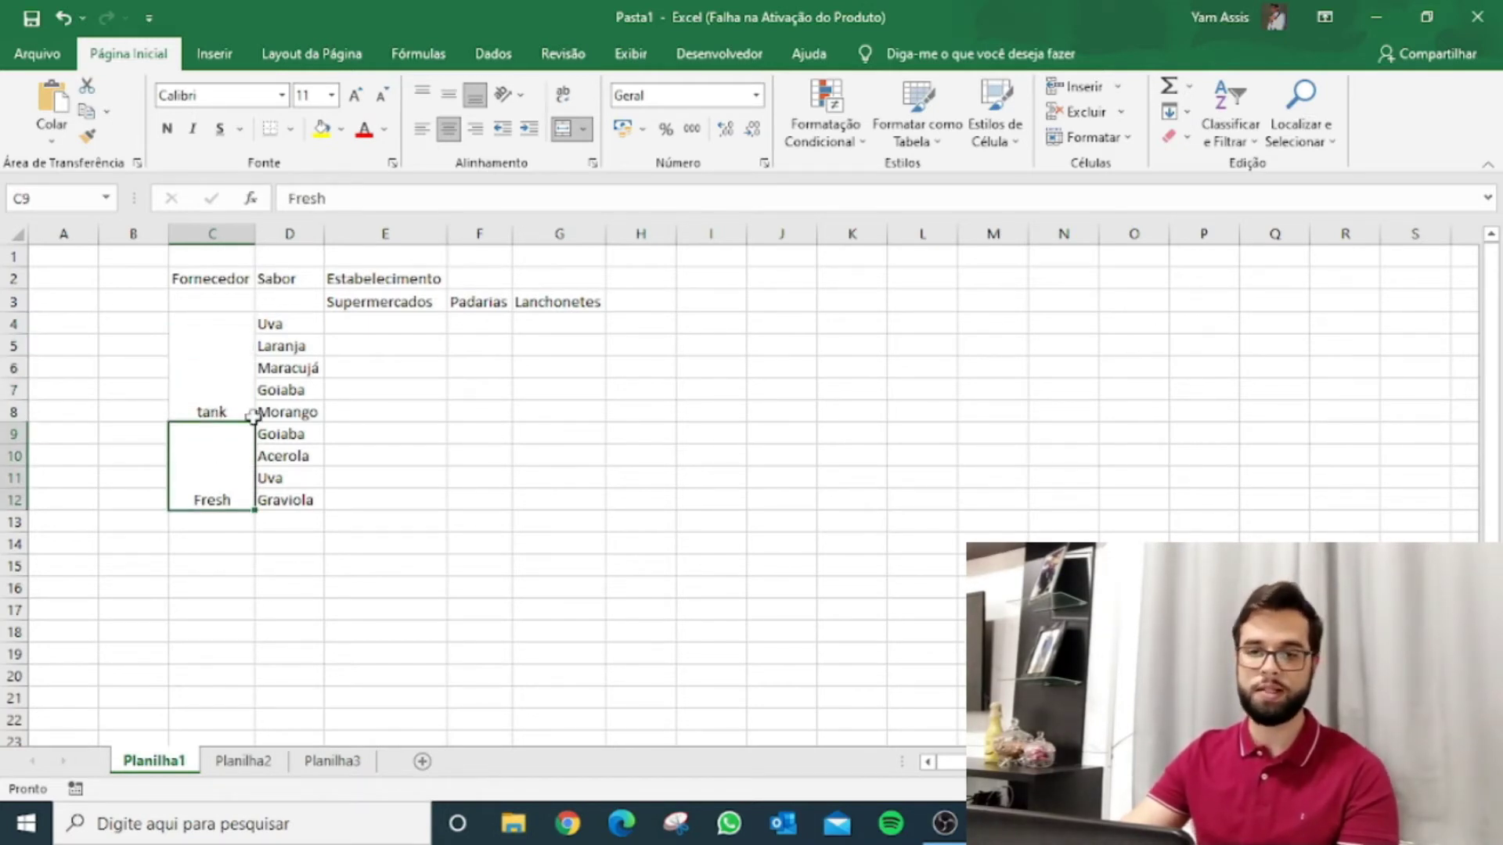
Align the text of the merged tank and Fresh cells to the vertical middle
left_click(230, 395)
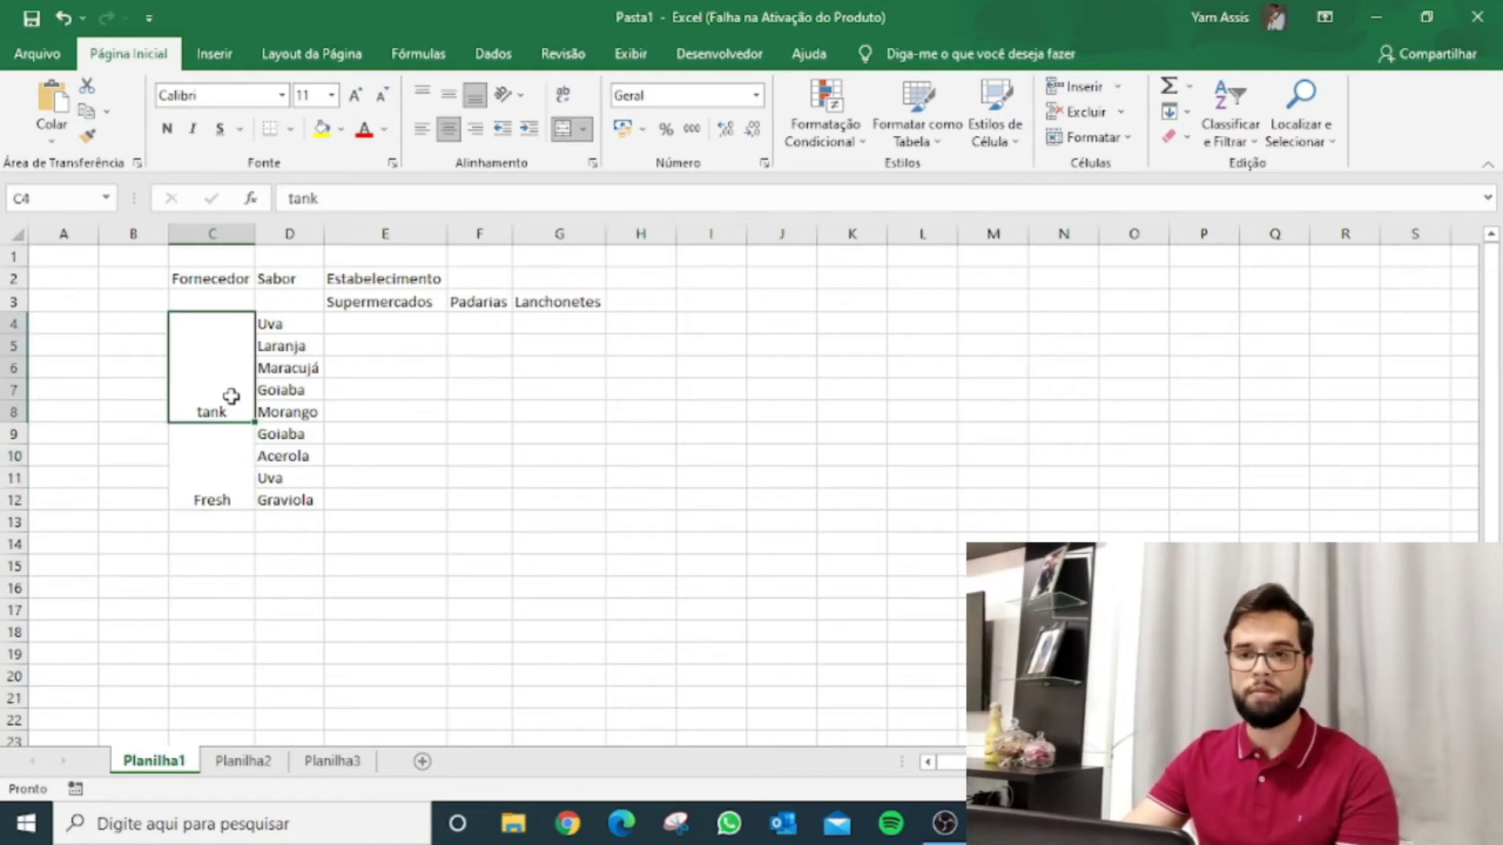
left_click(449, 95)
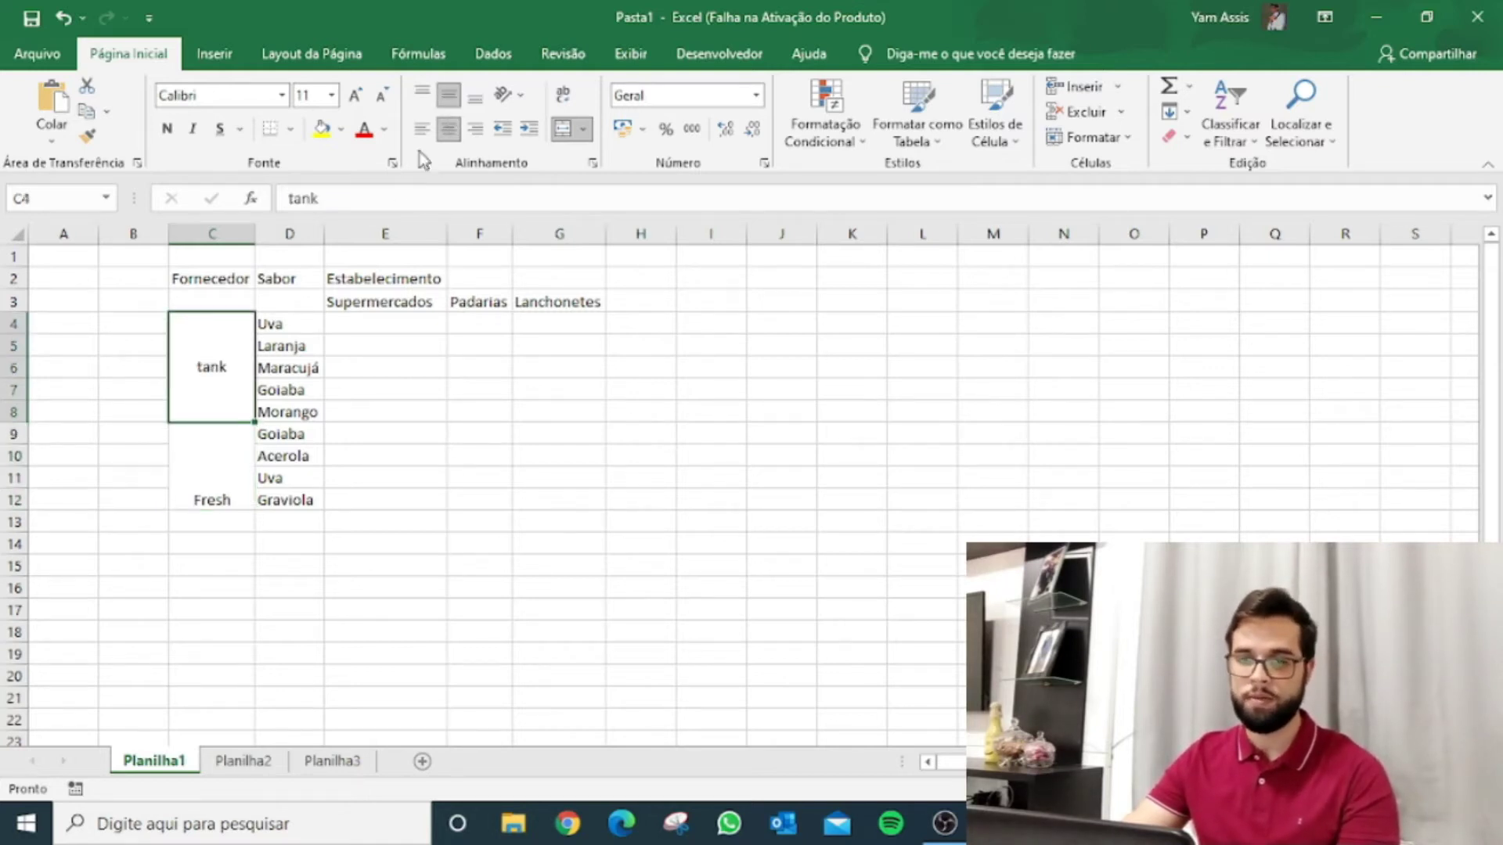
left_click(223, 458)
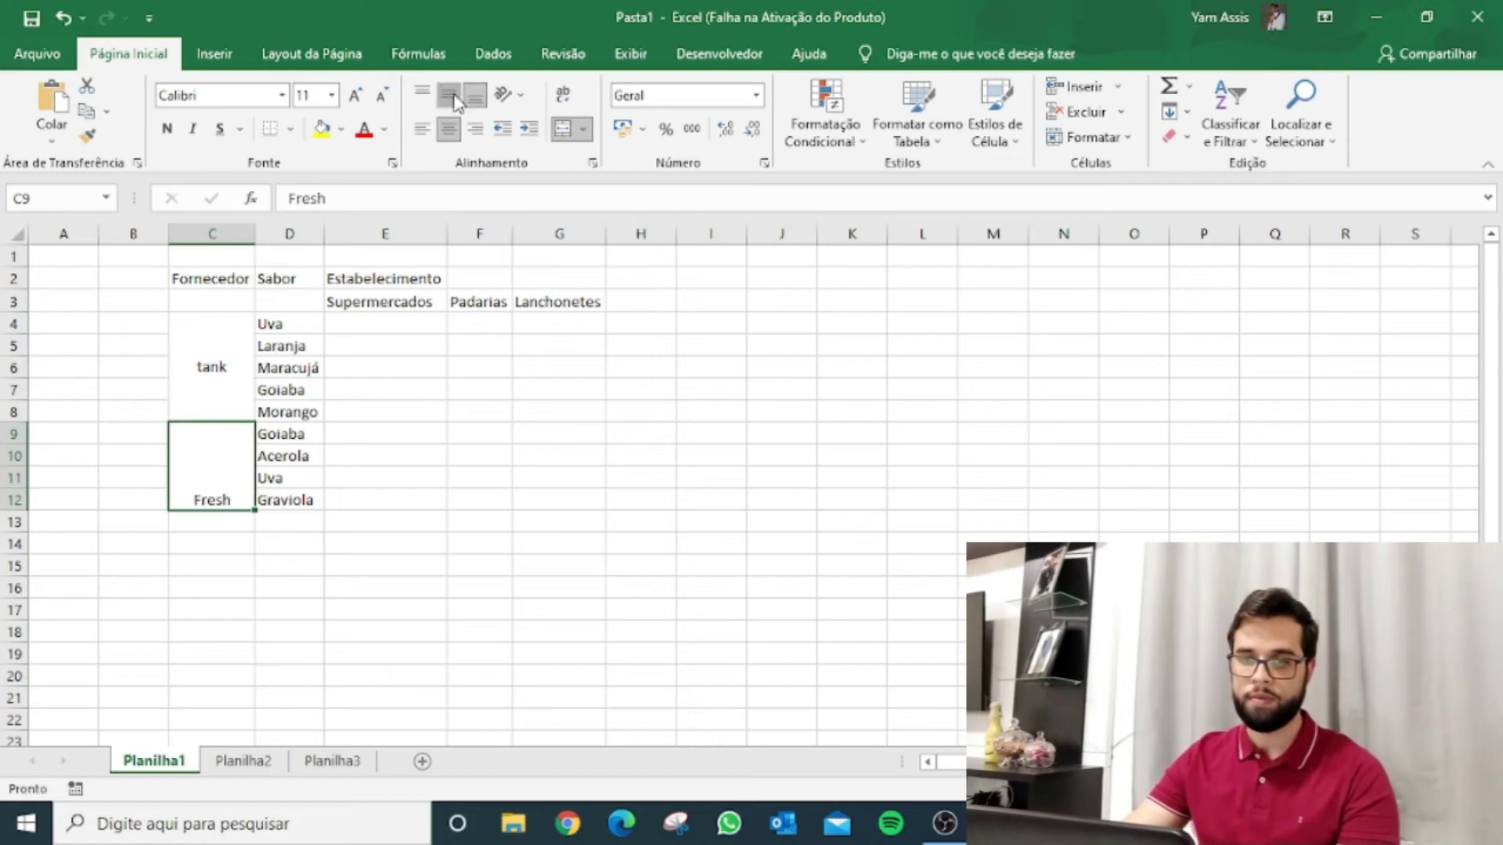
left_click(455, 97)
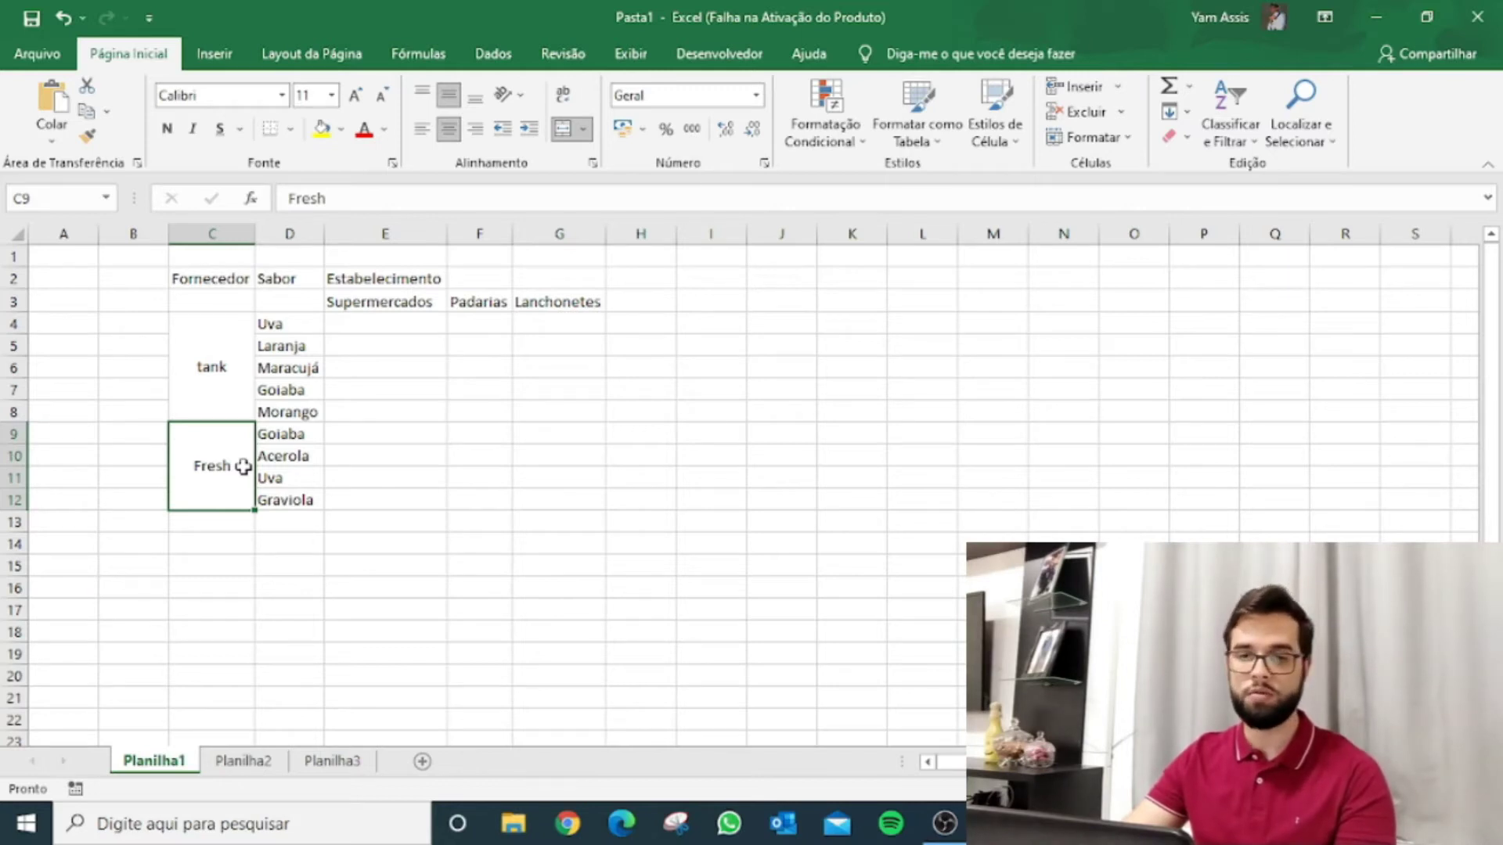
Set the text orientation of the merged tank cell to 90 degrees
left_click(230, 412)
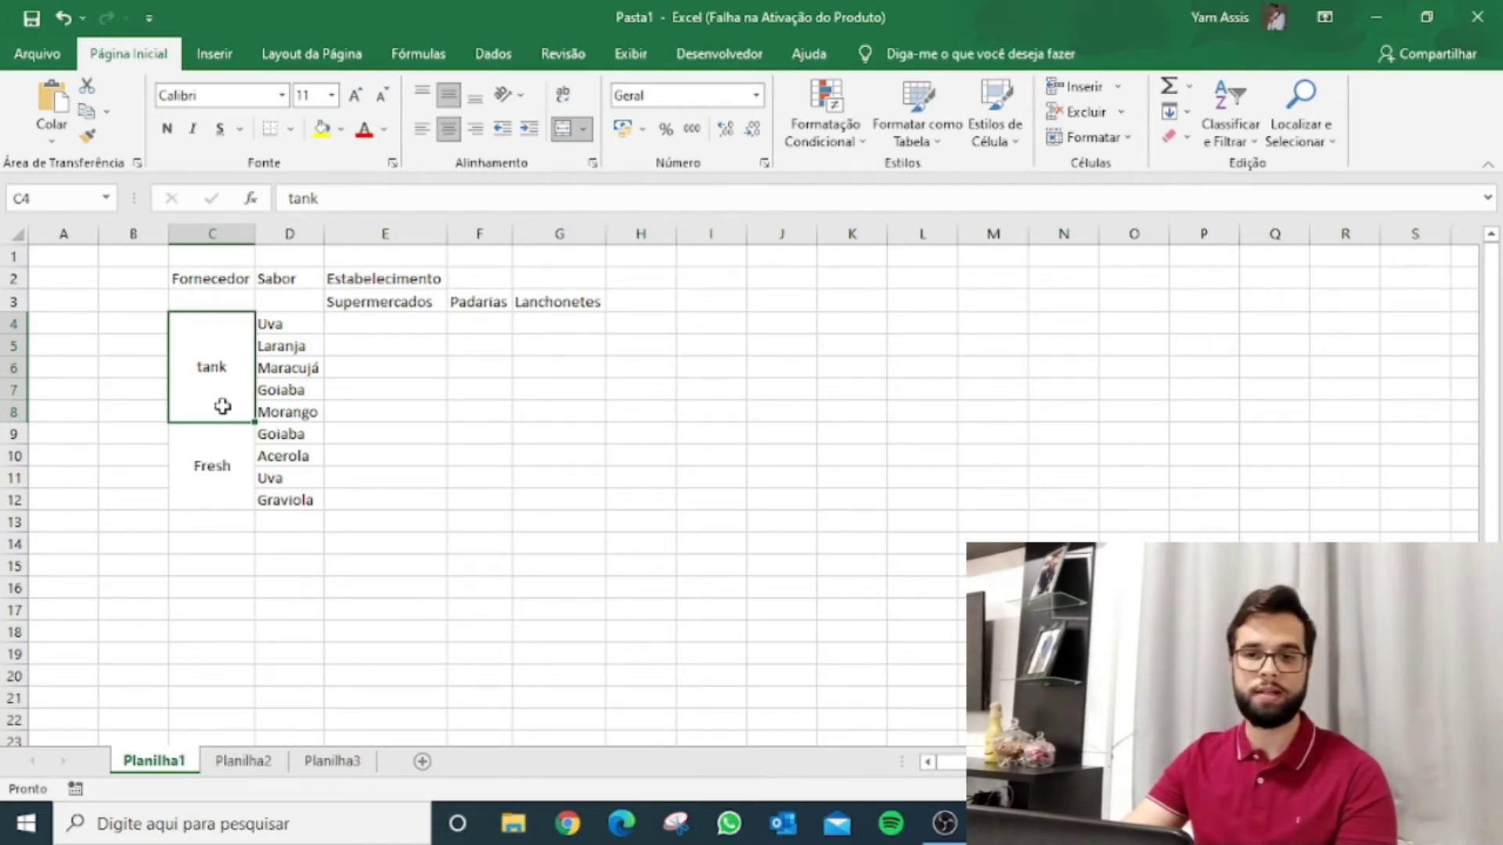
right_click(223, 410)
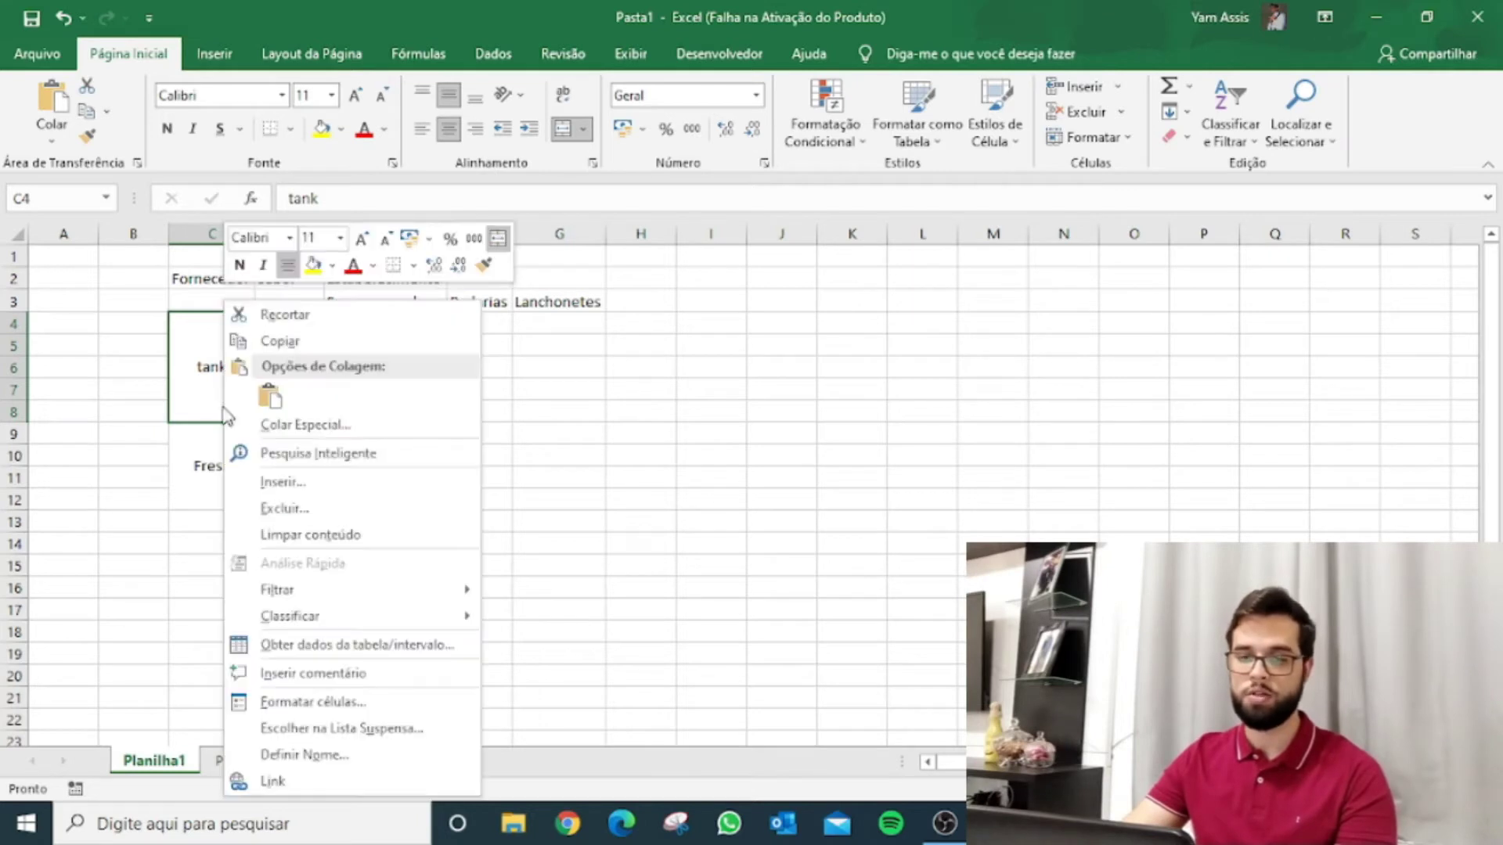
left_click(278, 702)
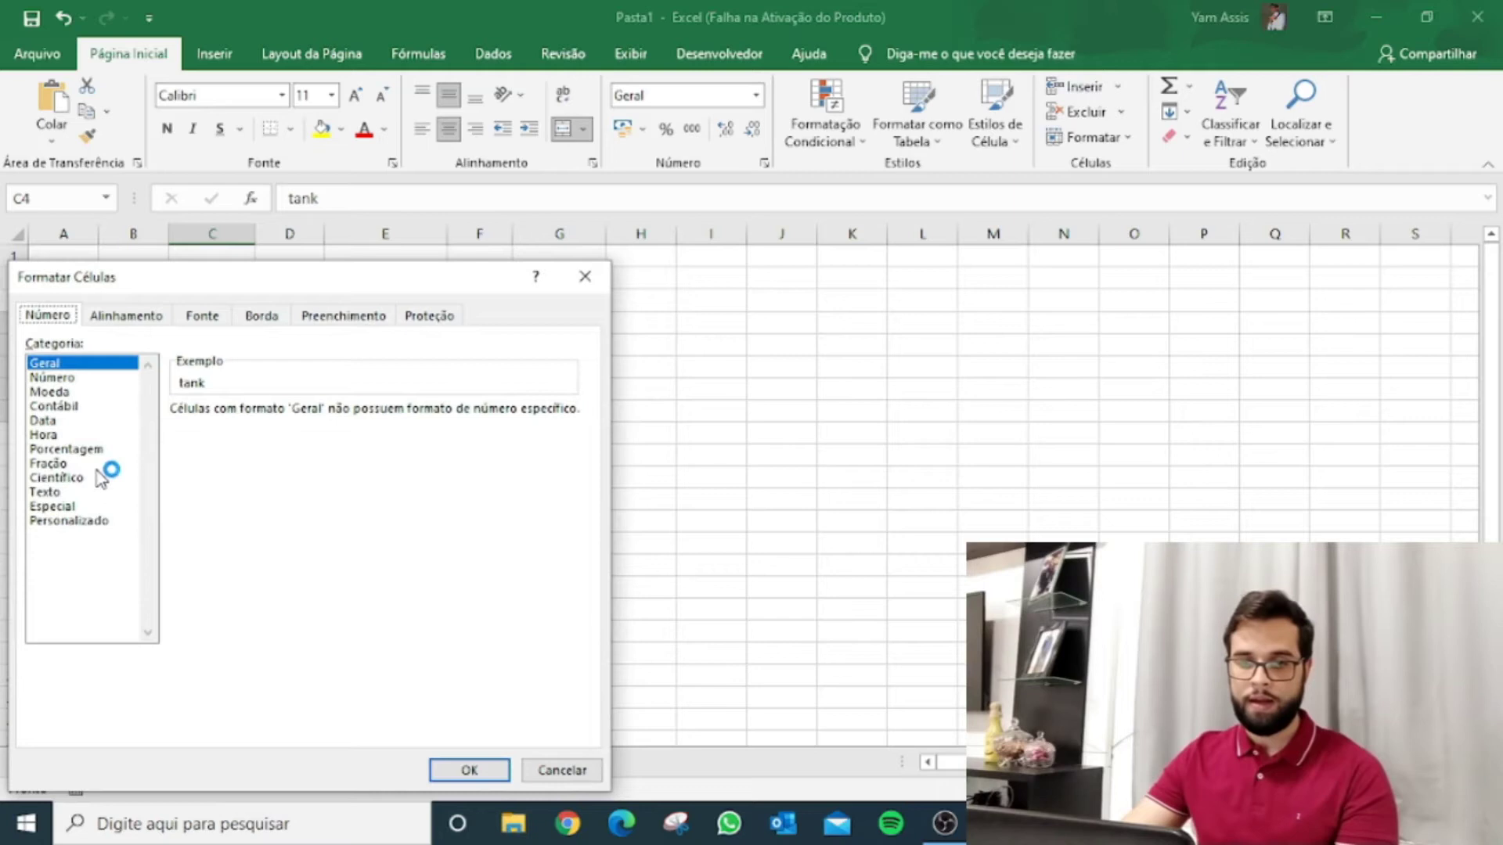
left_click(132, 317)
left_click_drag(579, 443, 514, 374)
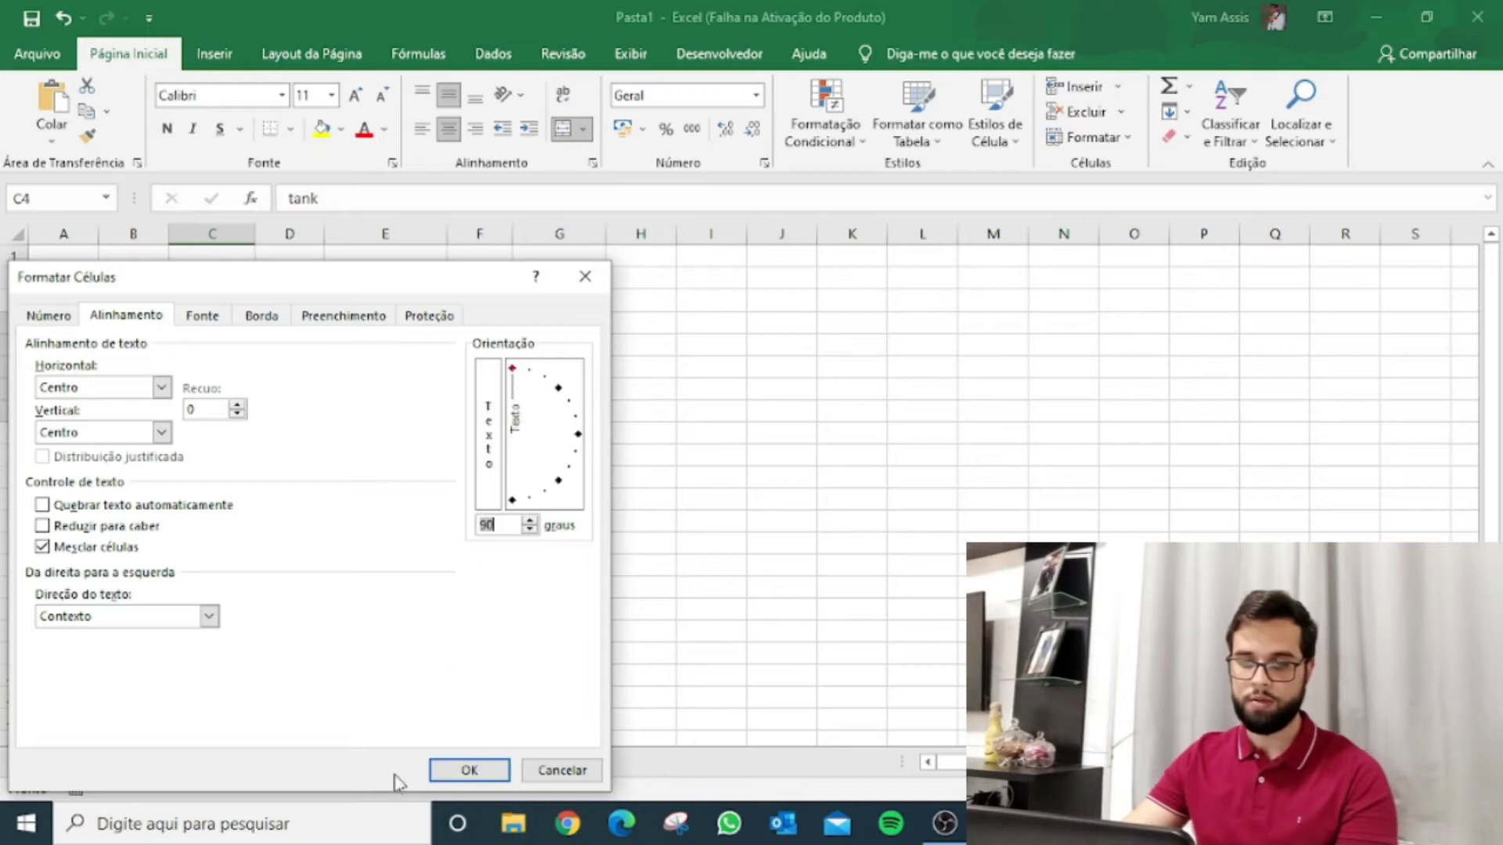
left_click(454, 771)
Rotate the text of the merged Fresh cell to a 90-degree orientation
left_click(213, 472)
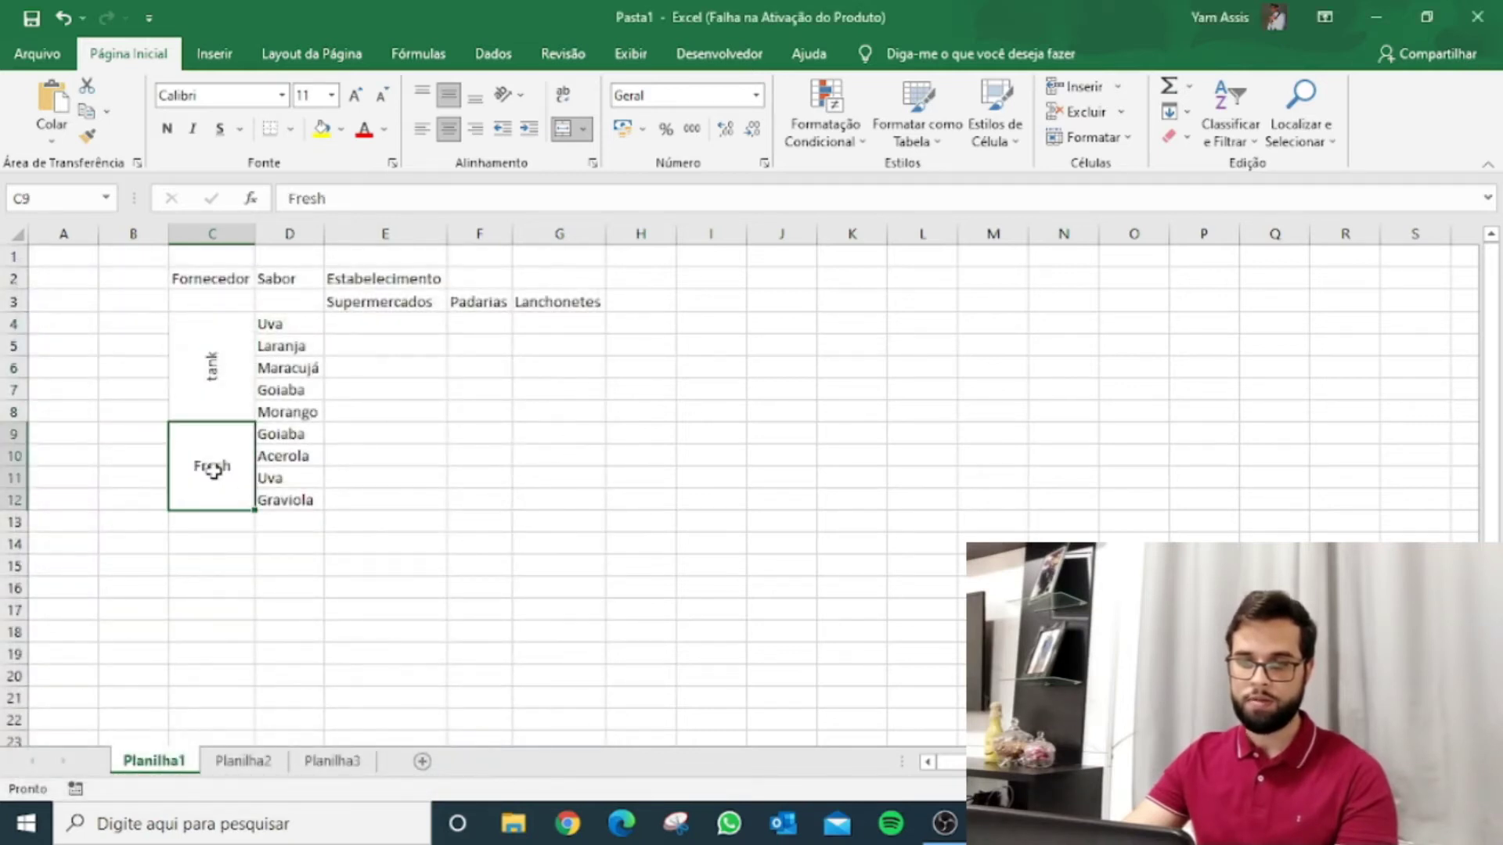
right_click(213, 471)
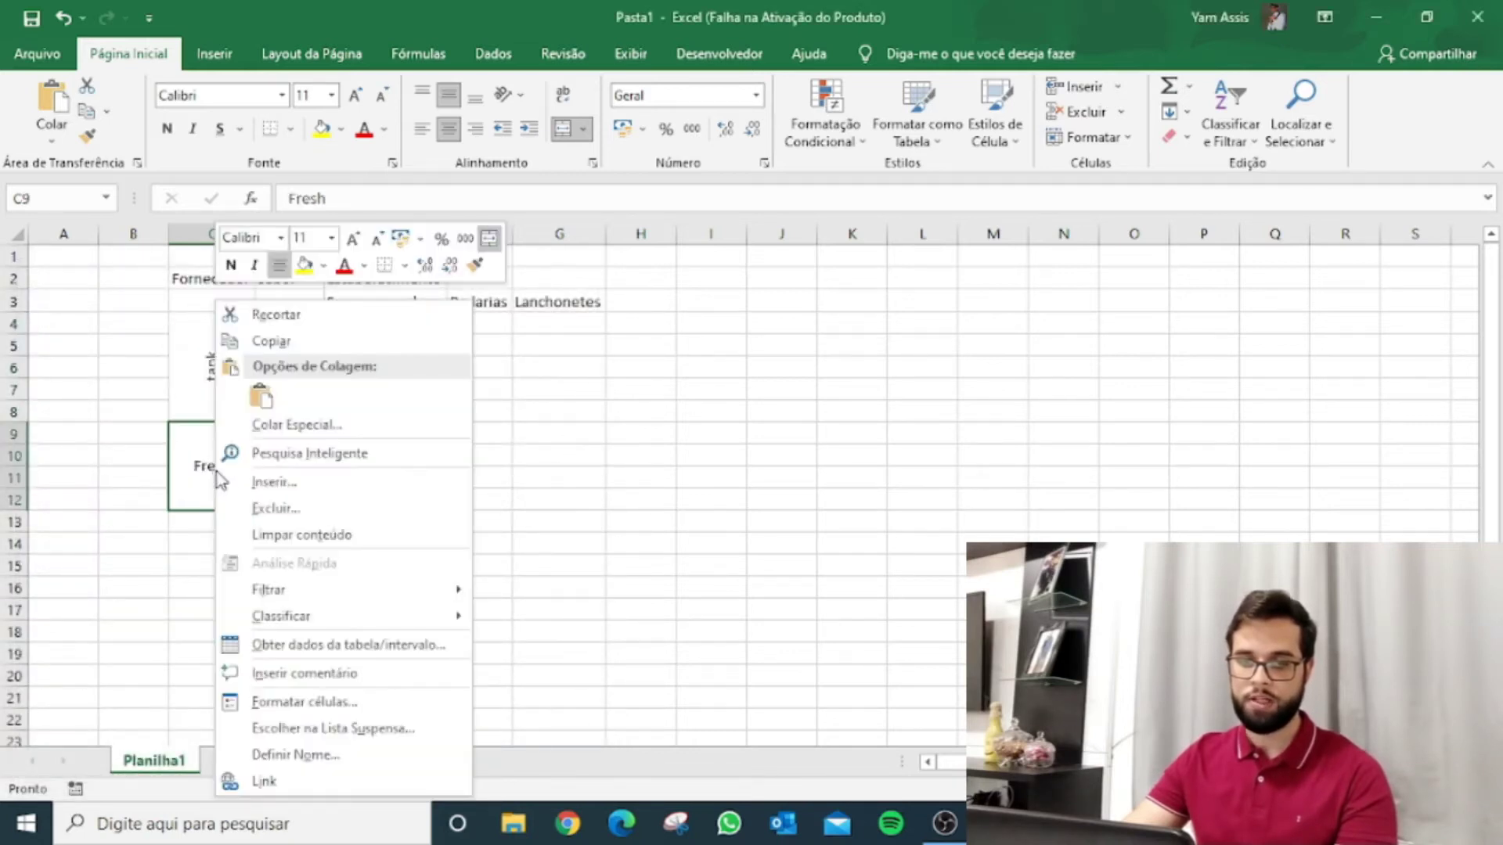
left_click(271, 703)
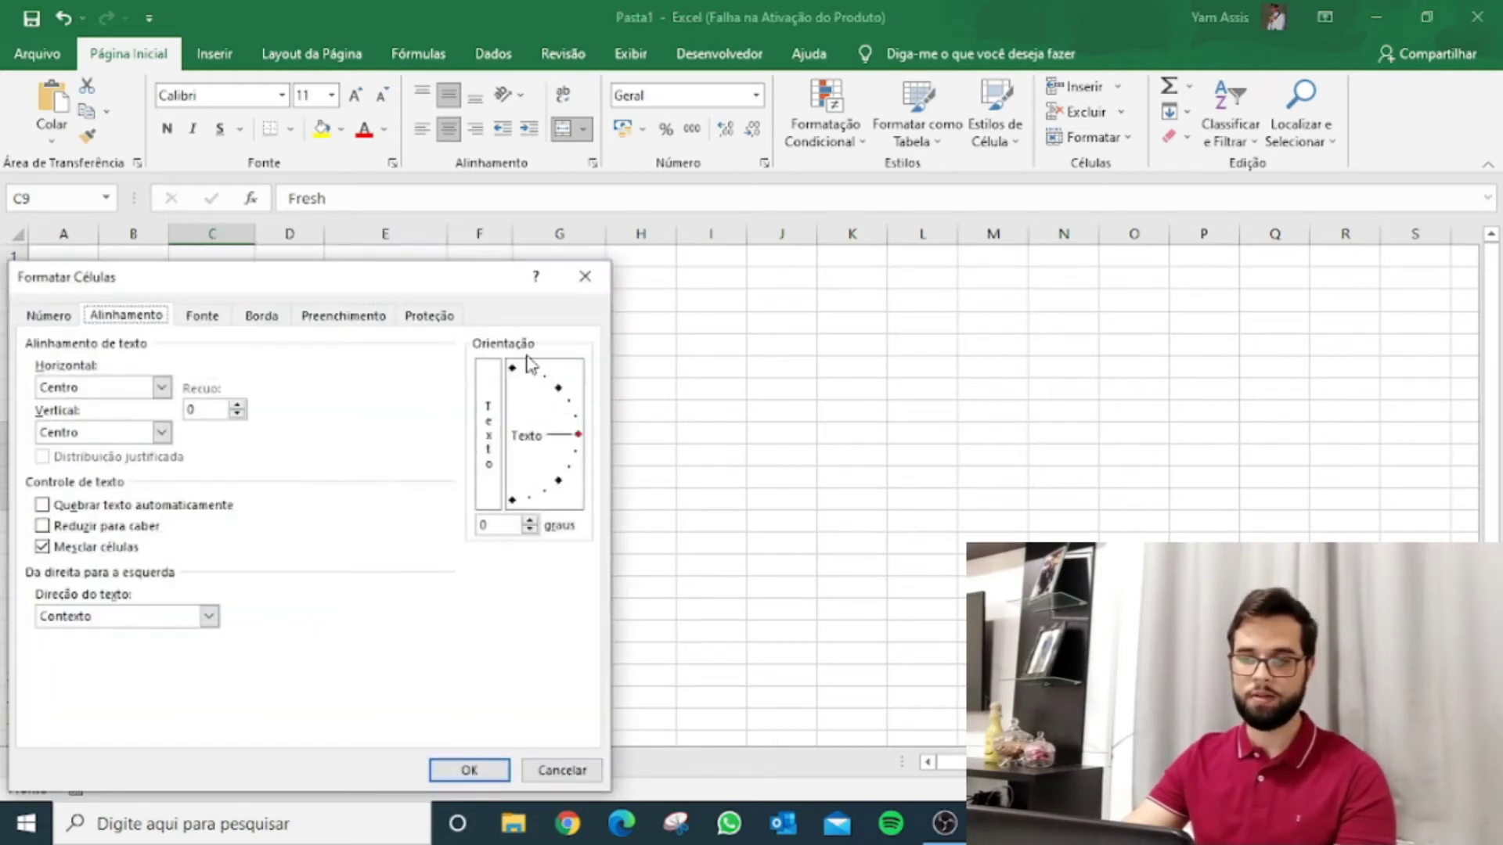
mouse_move(578, 437)
left_mouse_down()
mouse_move(557, 391)
mouse_move(514, 376)
left_mouse_up()
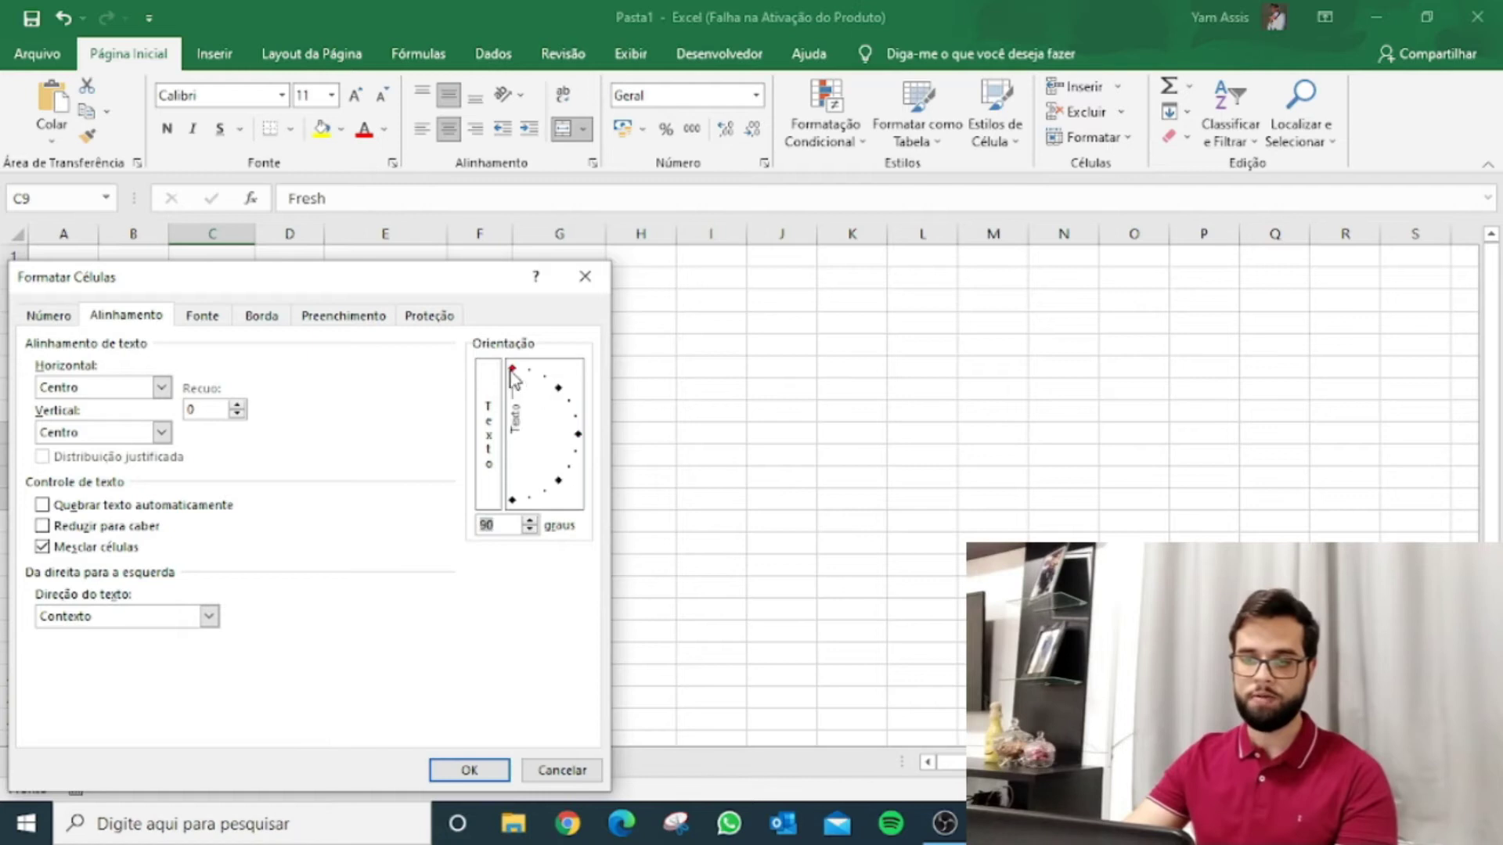
left_click(438, 764)
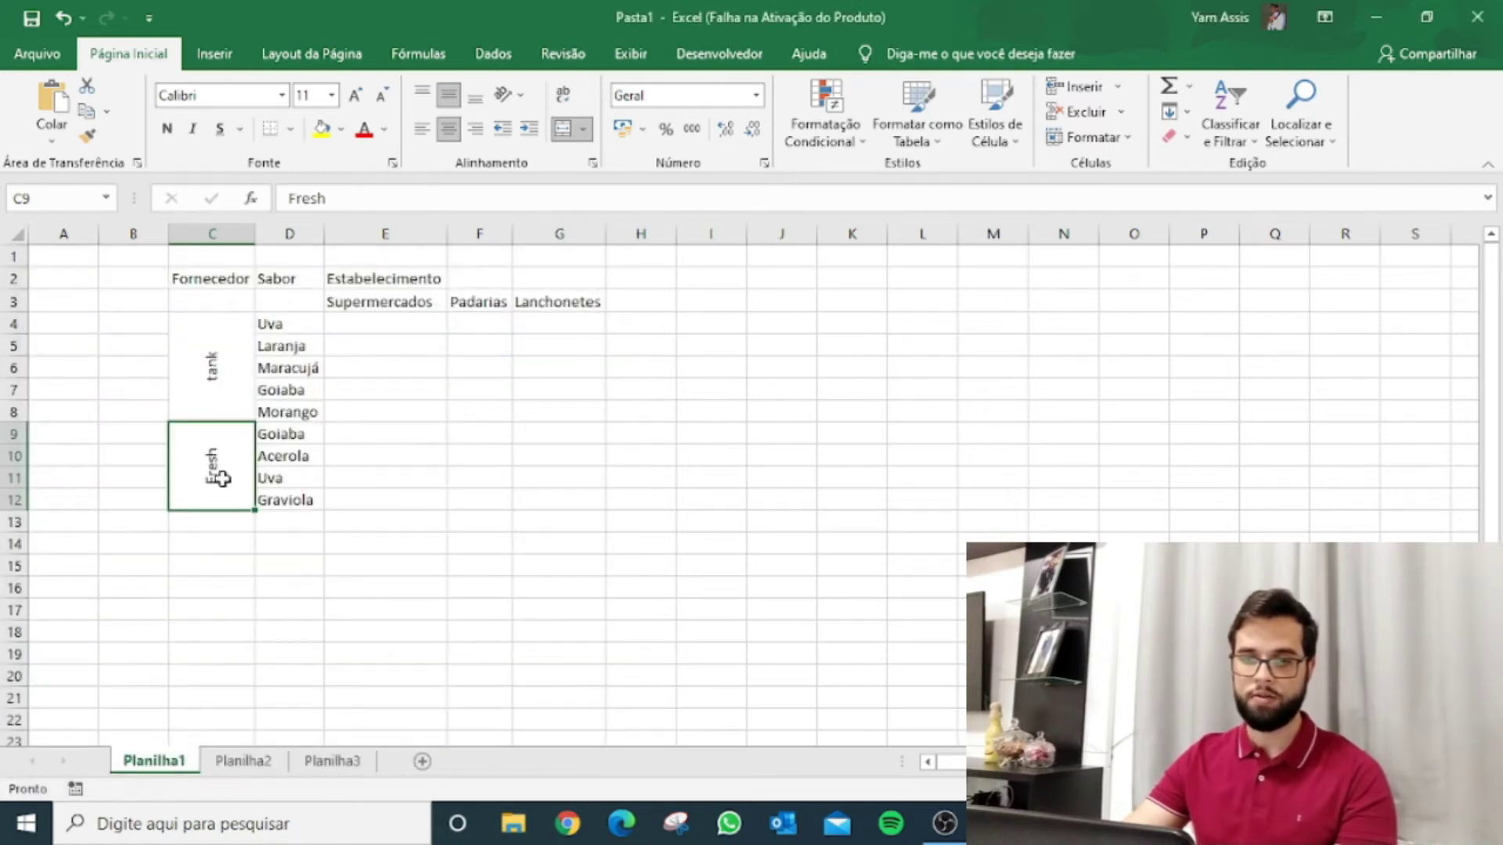
Merge and center the heading cells C2:C3 for Fornecedor and D2:D3 for Sabor separately
left_click_drag(236, 282, 560, 296)
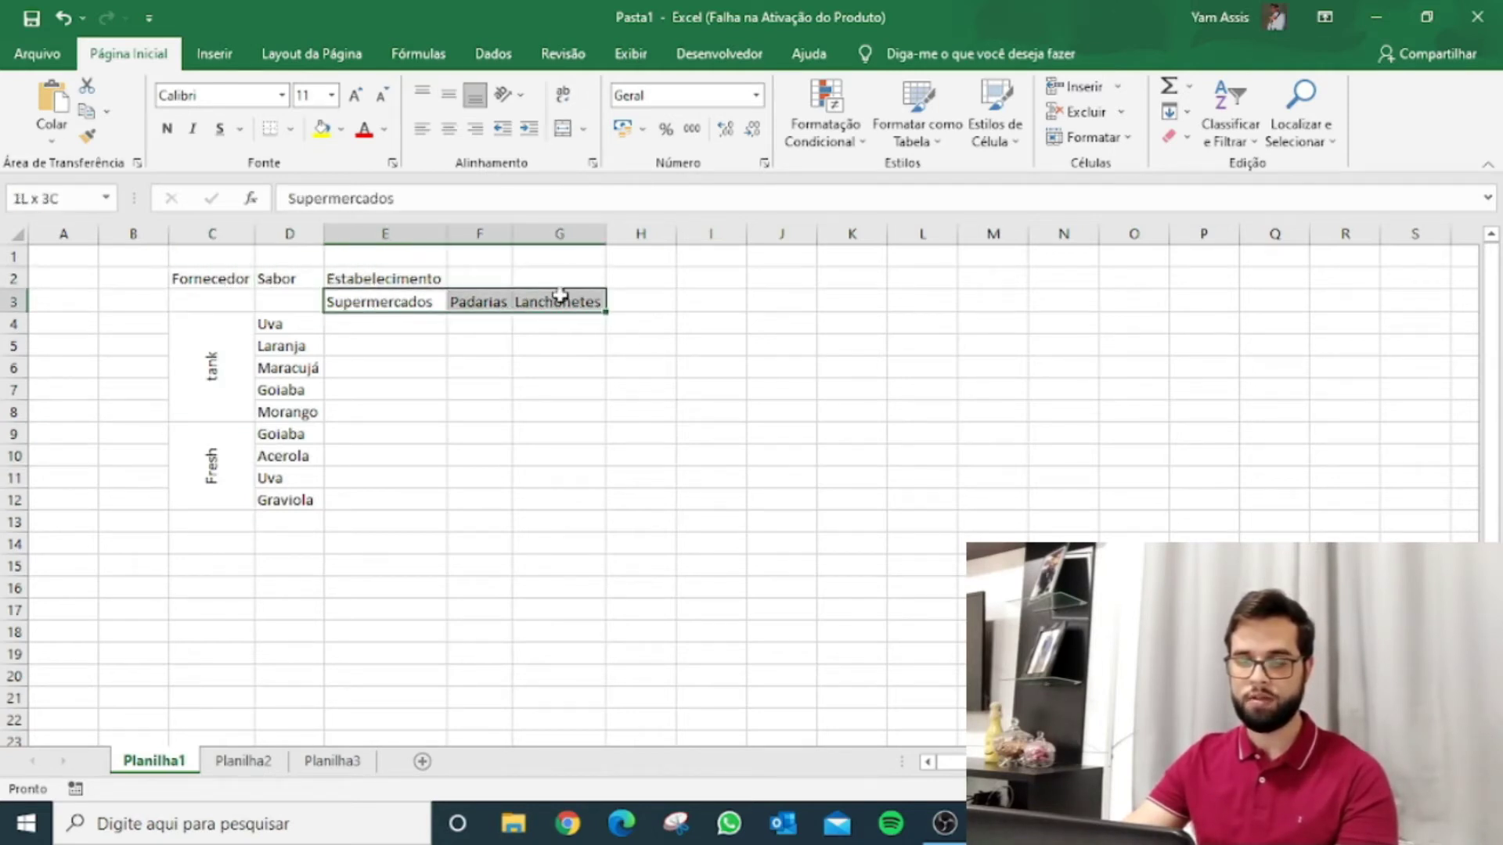
left_click_drag(206, 282, 283, 293)
left_click(562, 129)
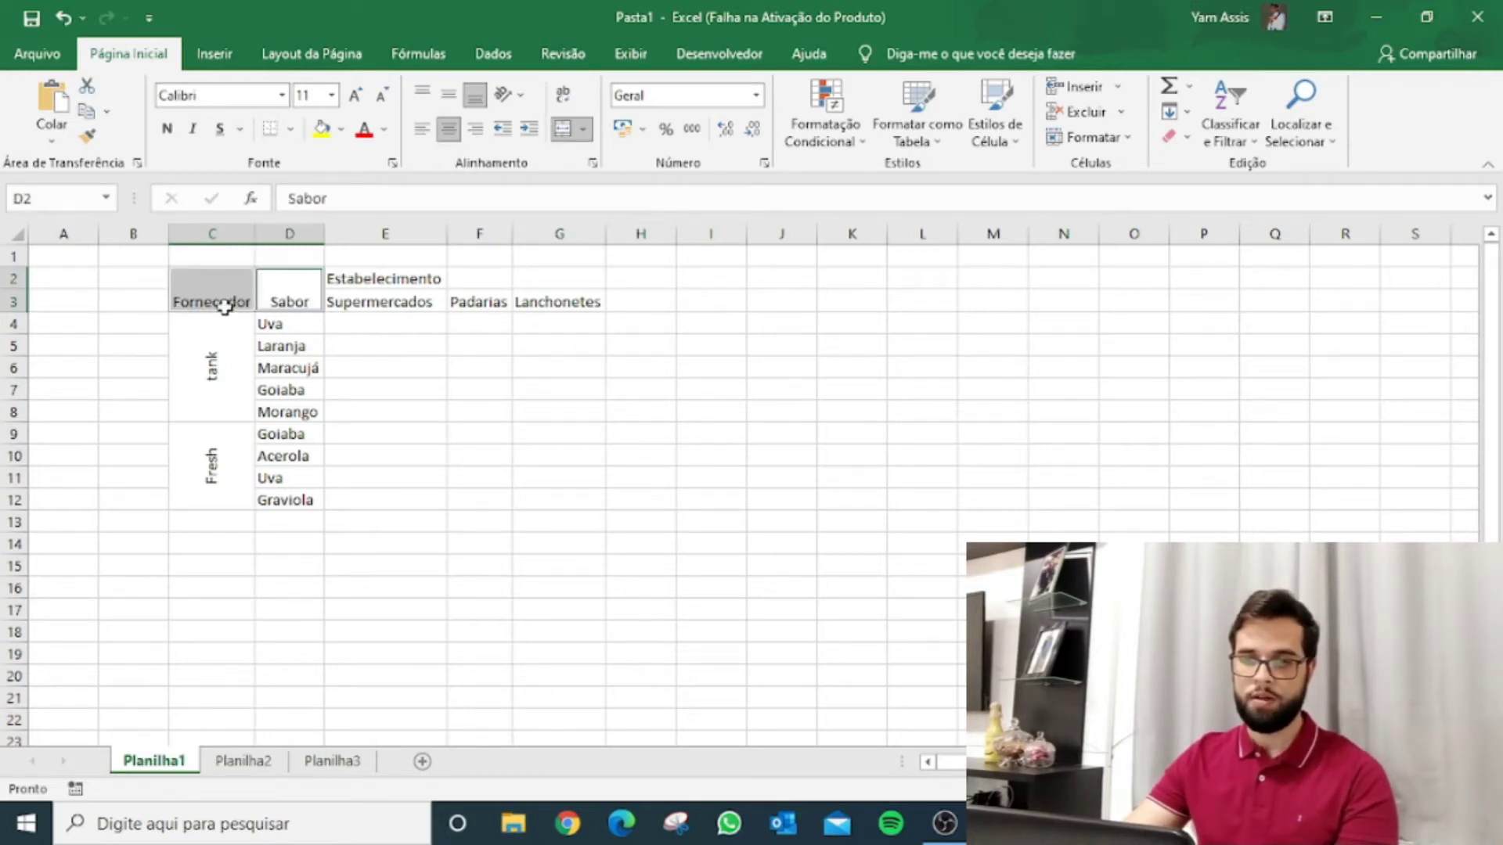
left_click(223, 305)
left_click(227, 321)
left_click(228, 300)
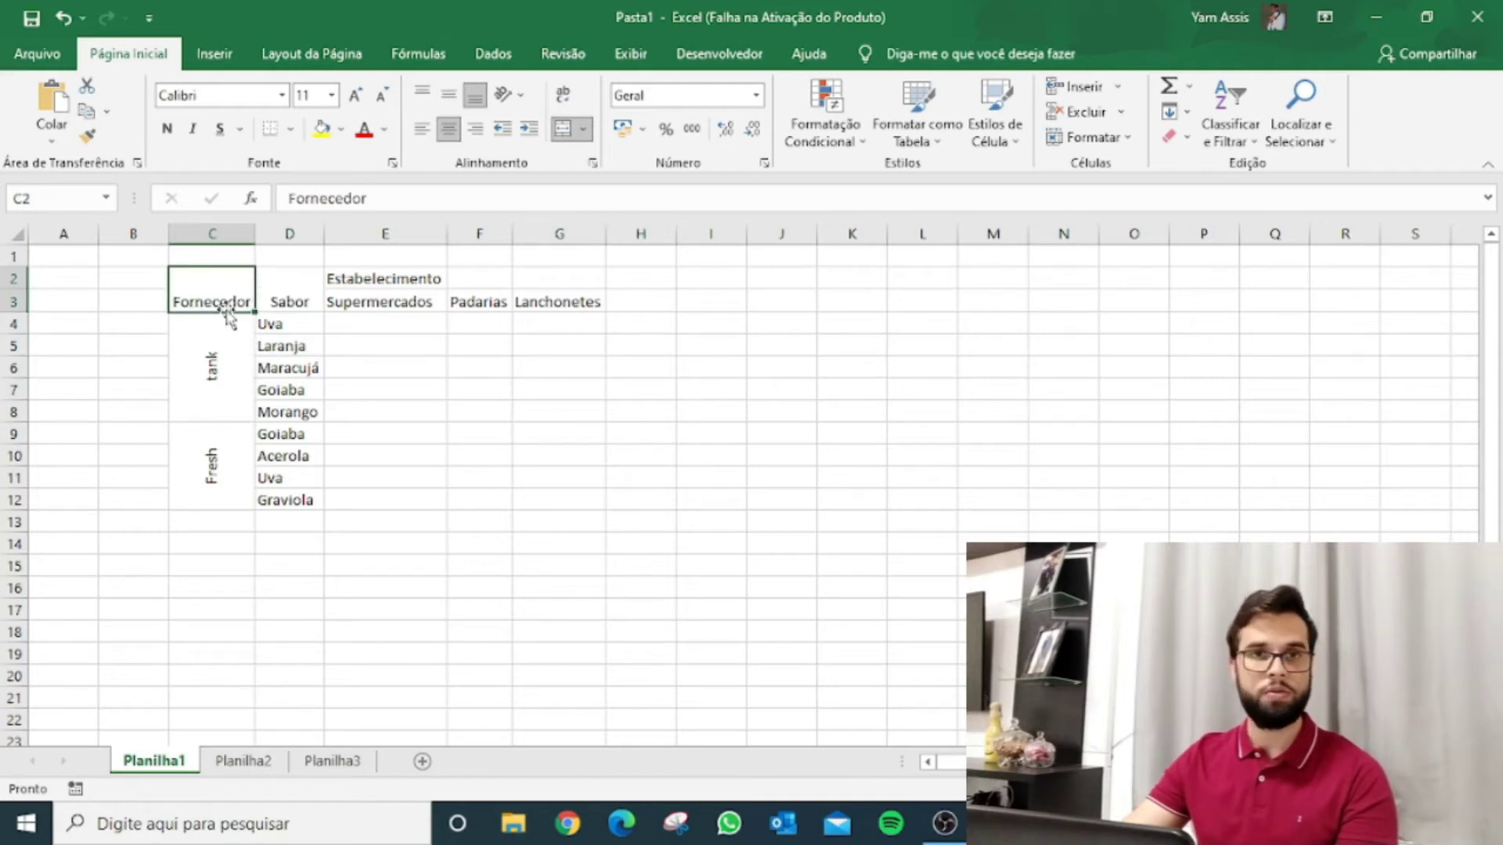
Align the merged Fornecedor and Sabor heading cells to the vertical middle
left_click(287, 303)
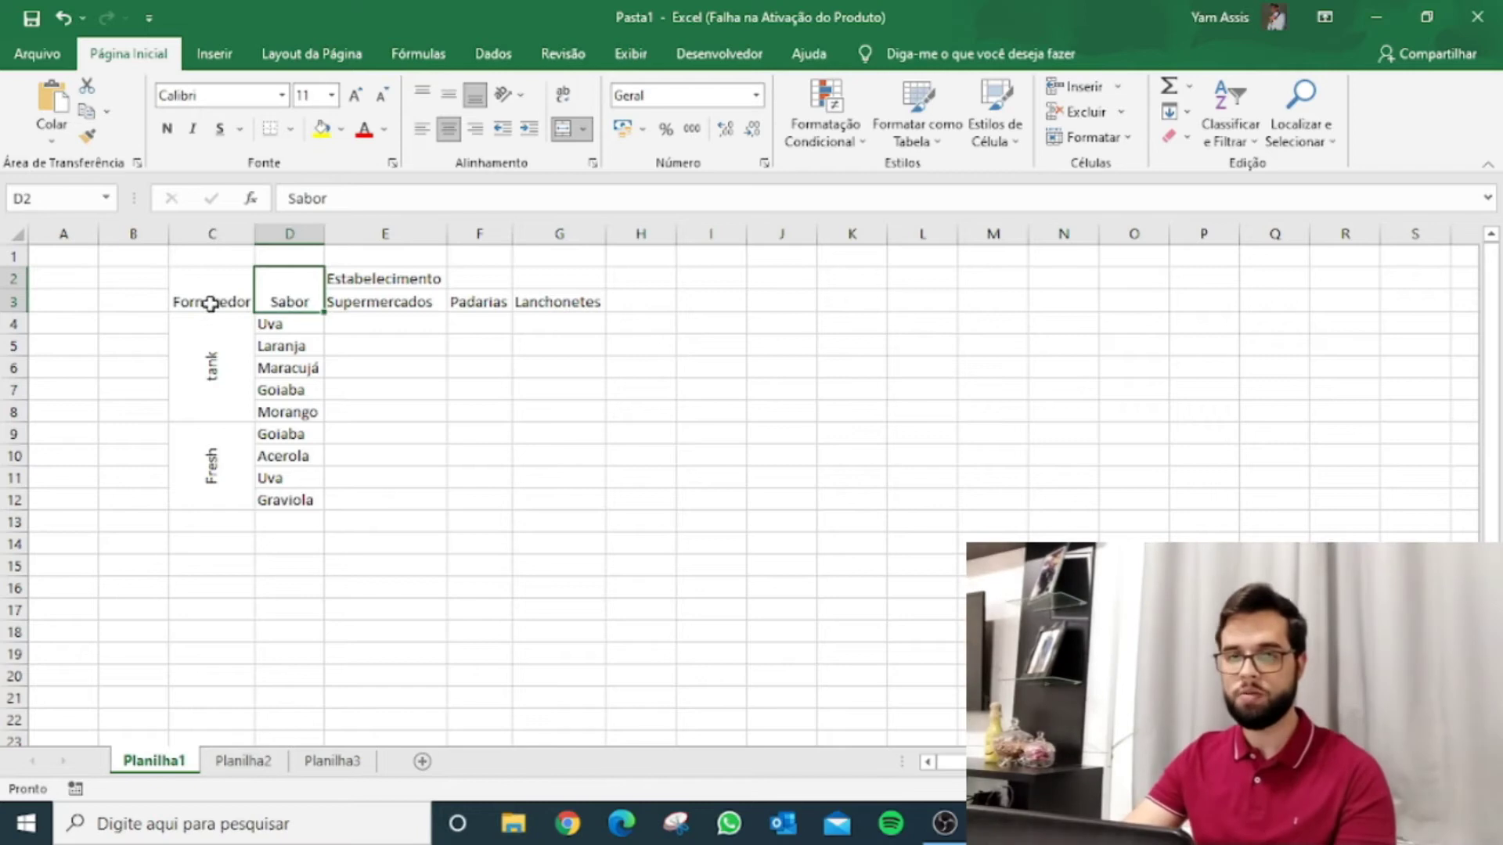
left_click_drag(210, 303, 276, 293)
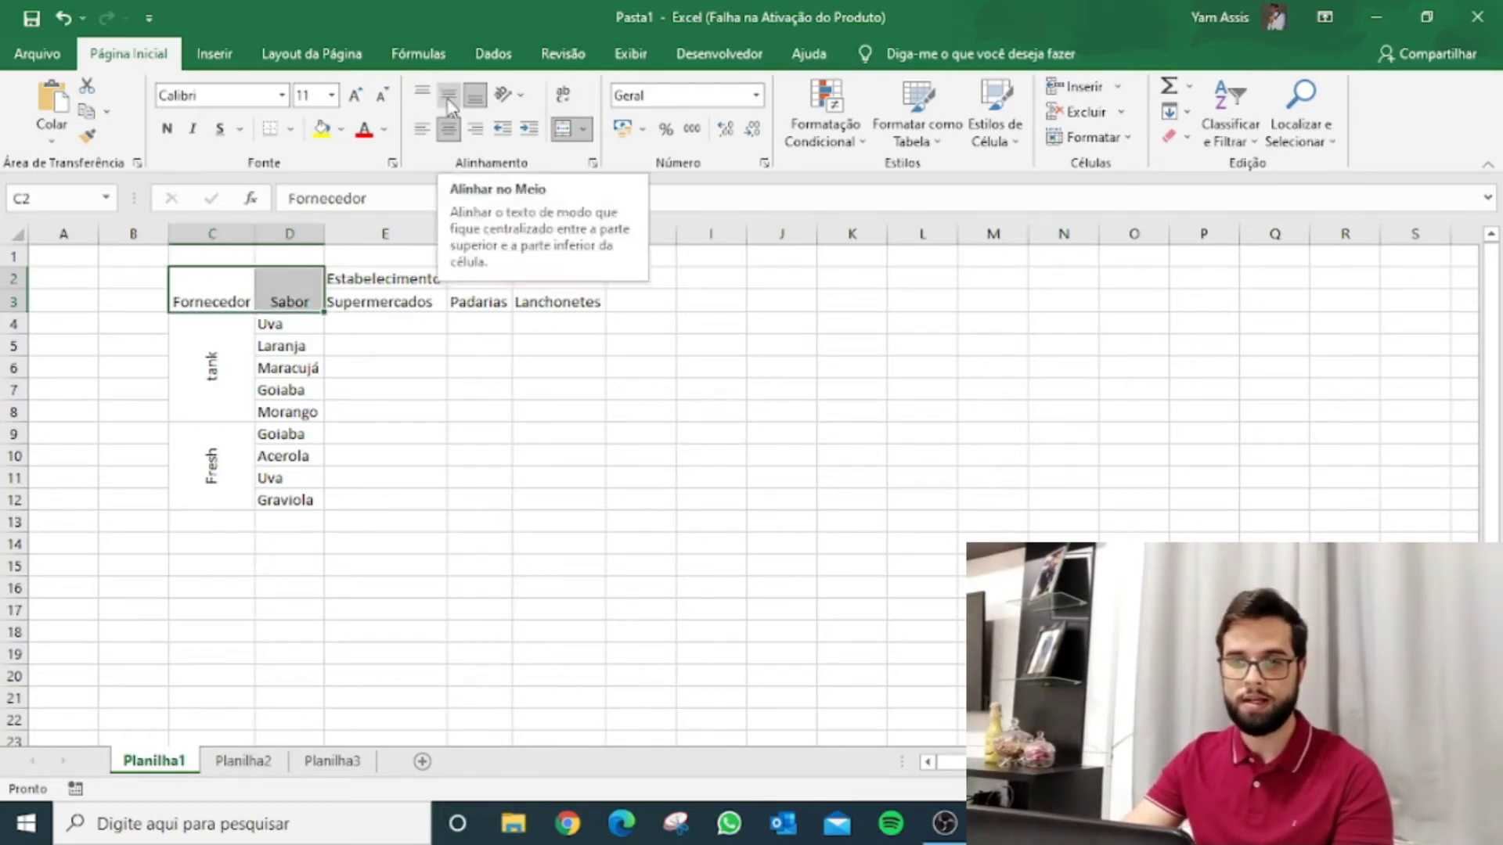
left_click(447, 100)
Merge and center the Estabelecimento heading across cells E2:G2
left_click(377, 379)
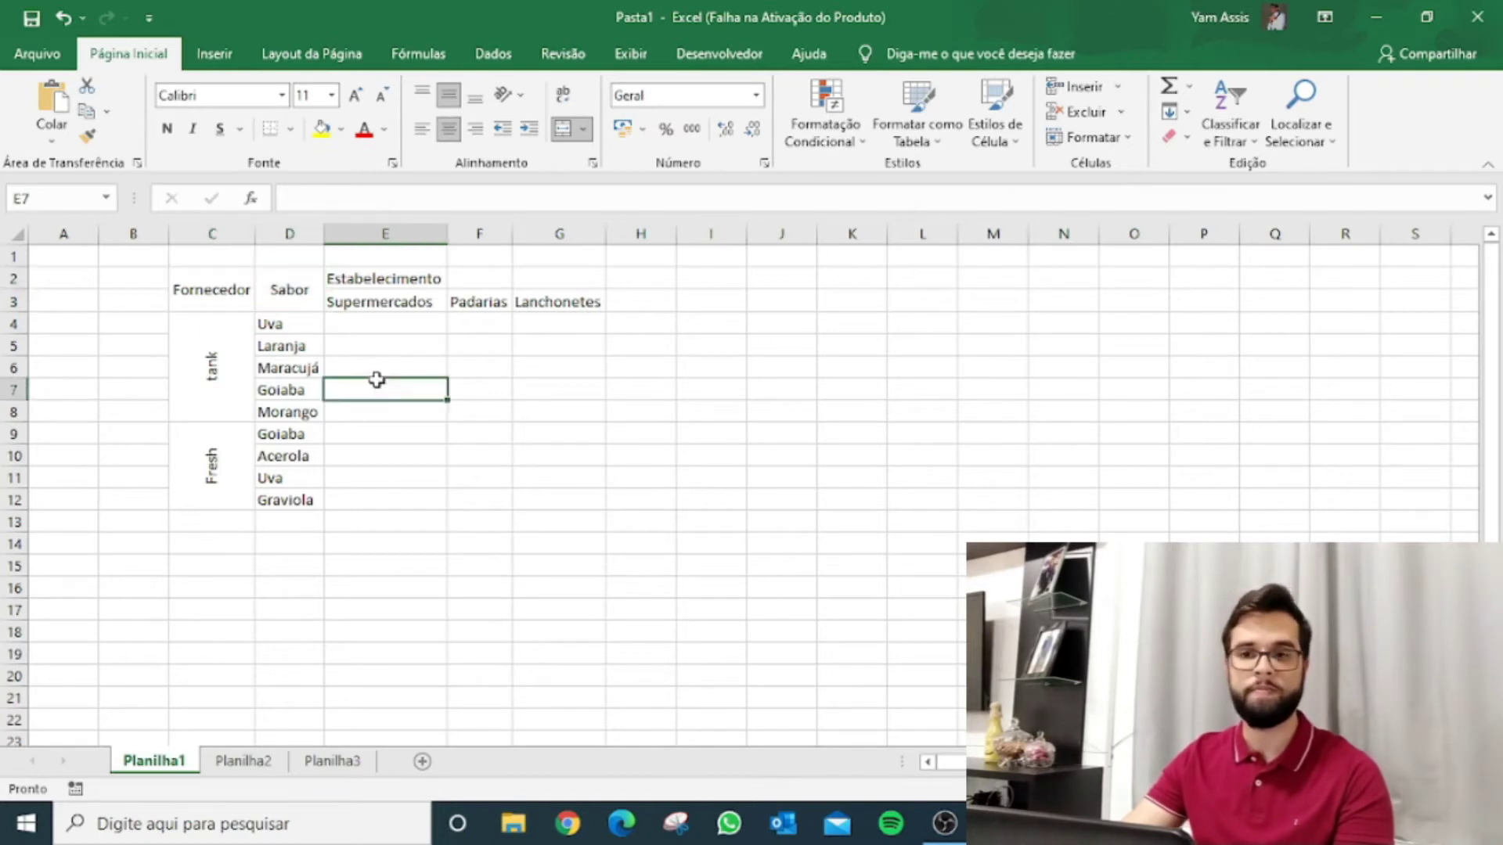
left_click_drag(361, 278, 526, 274)
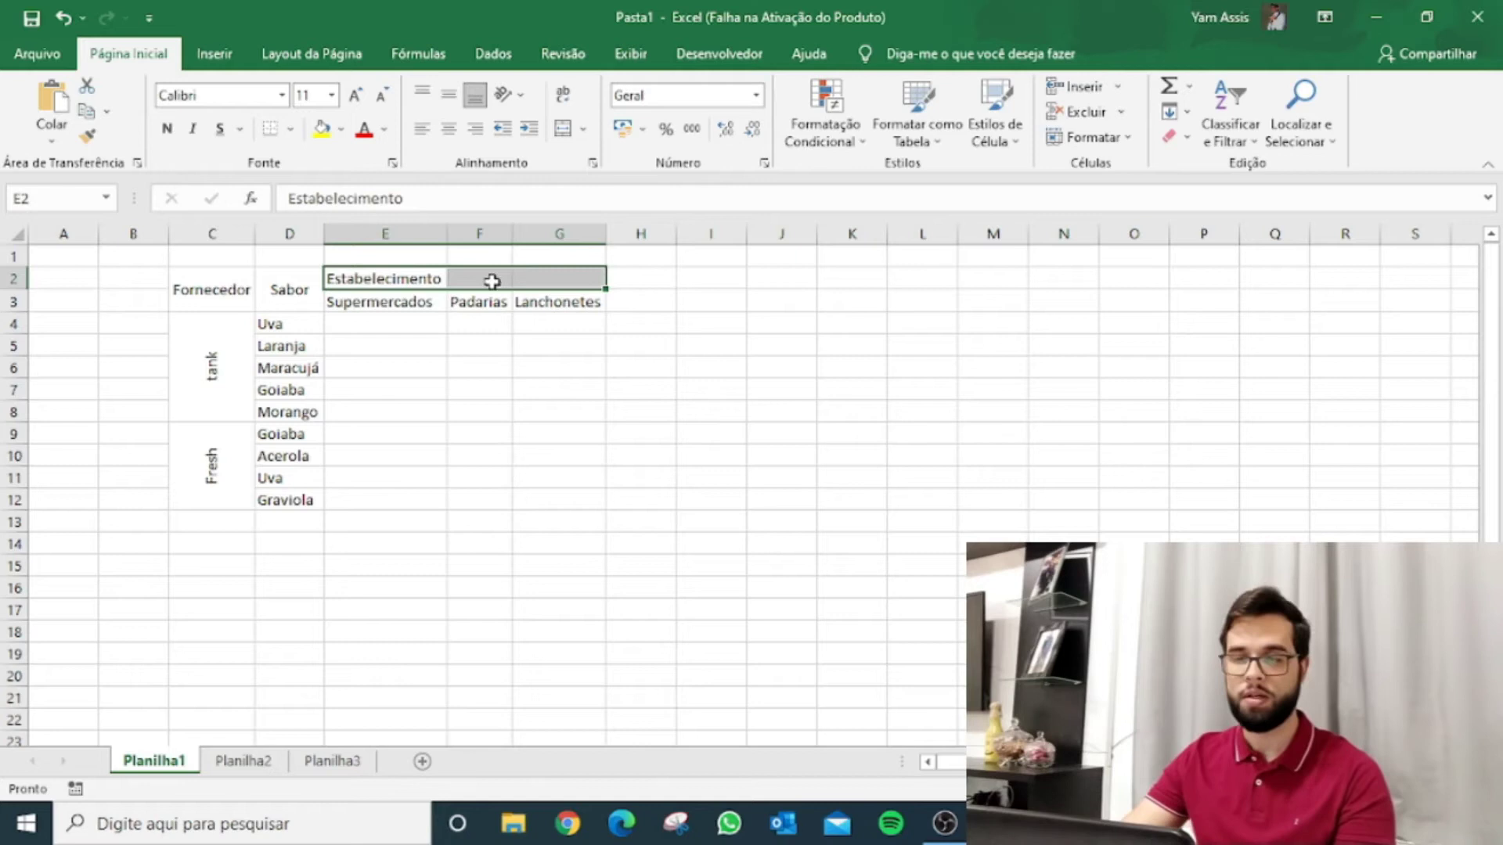
left_click(561, 134)
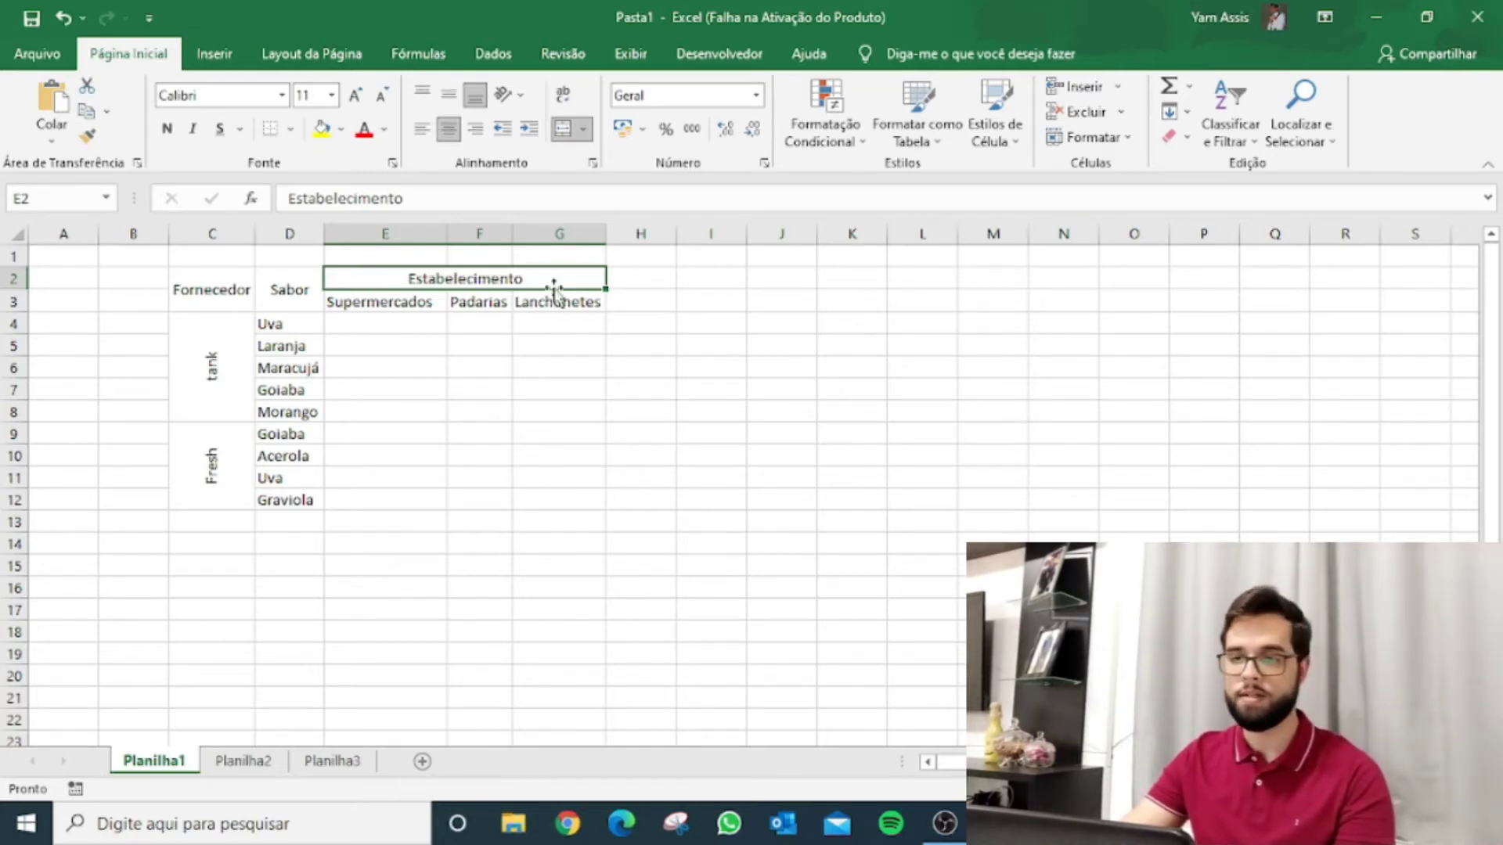
Try Merge Across on the blank range I2:J10, check the individual rows, and undo the merge
left_click_drag(711, 280, 775, 453)
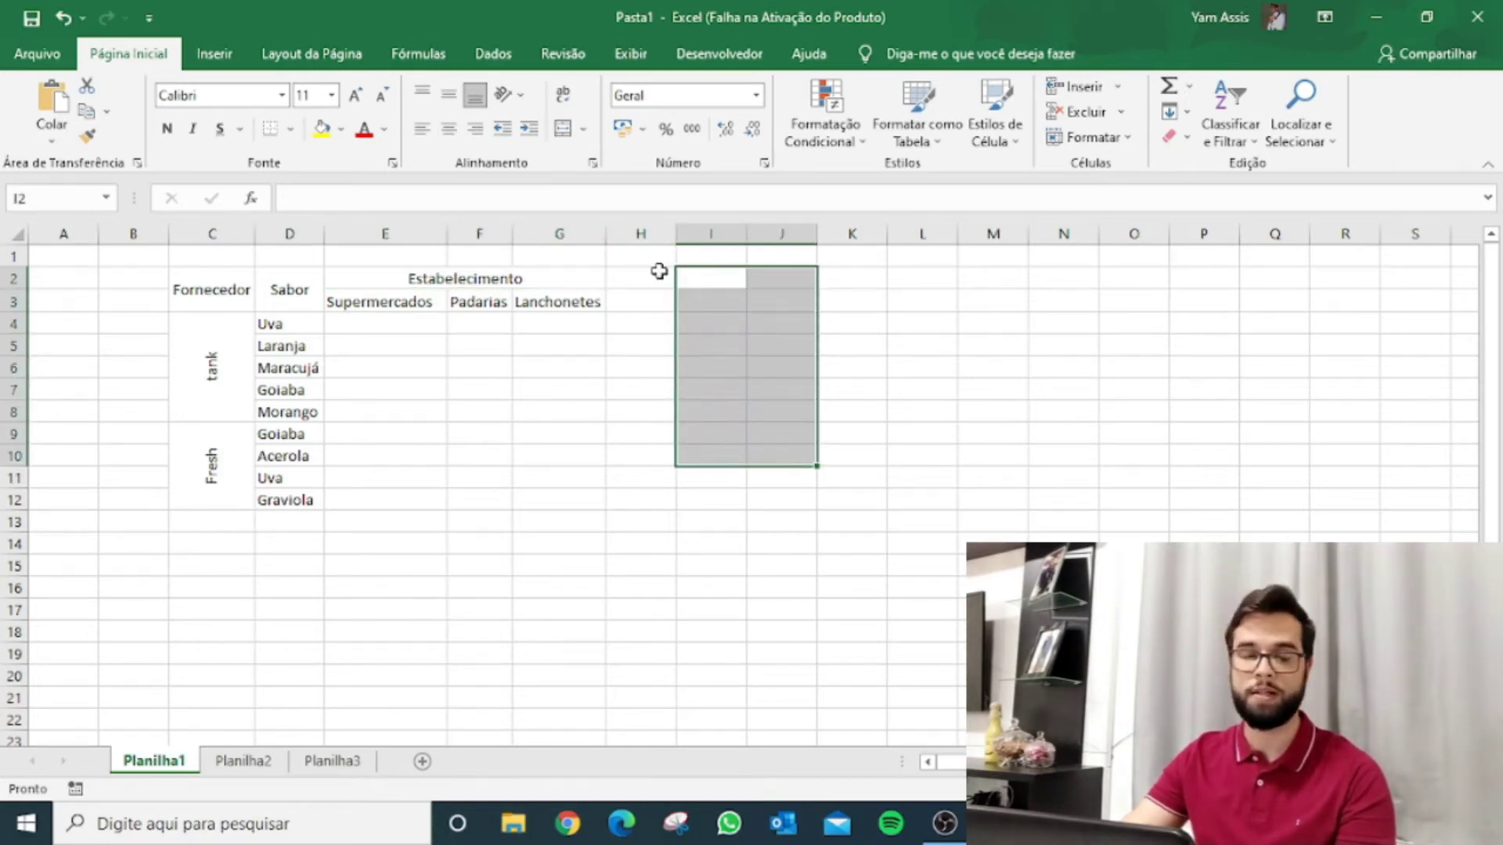
left_click(584, 129)
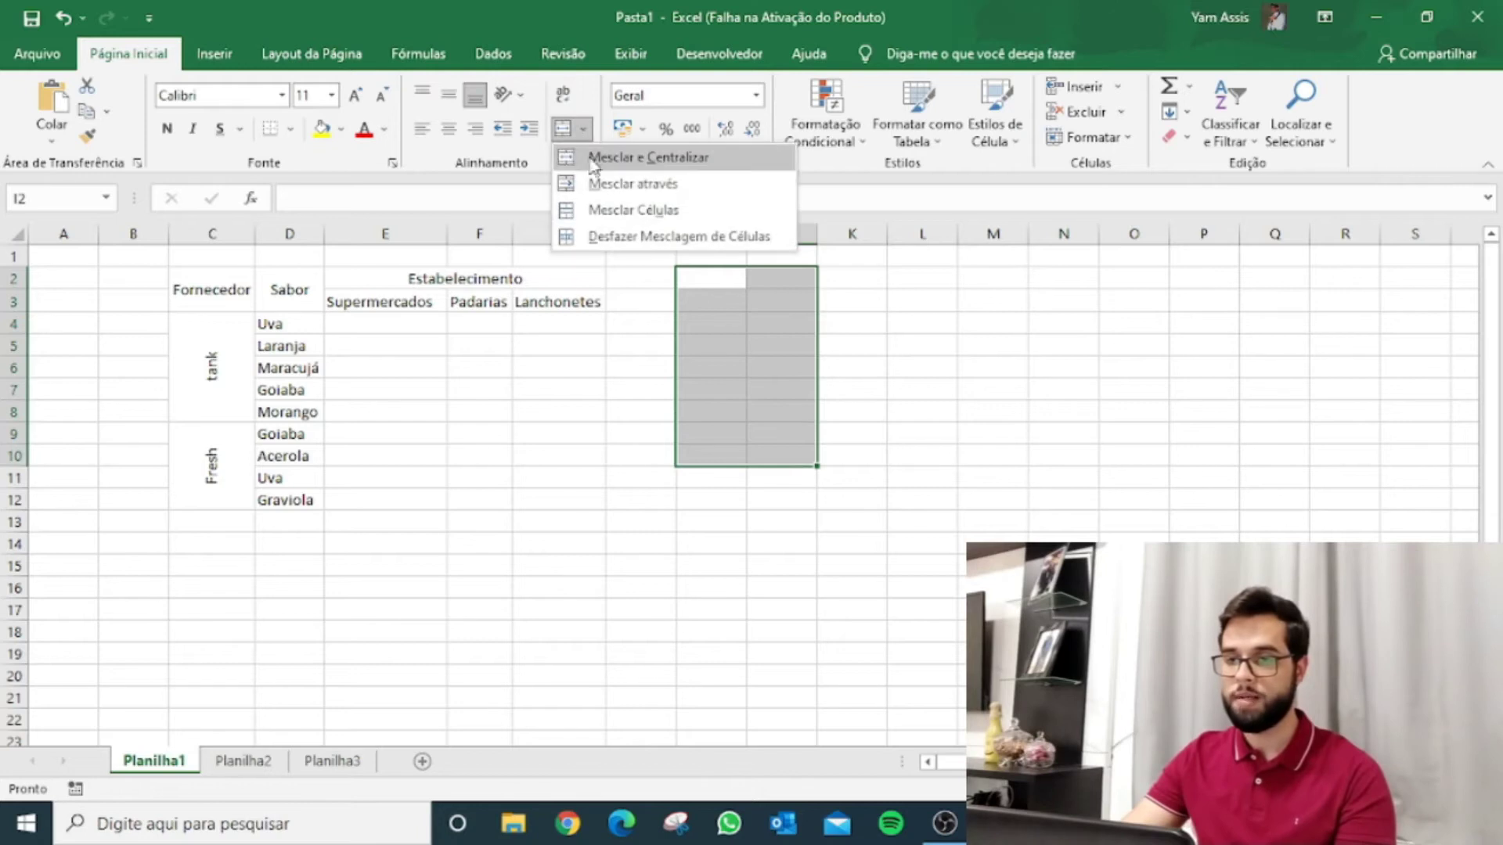
left_click(598, 184)
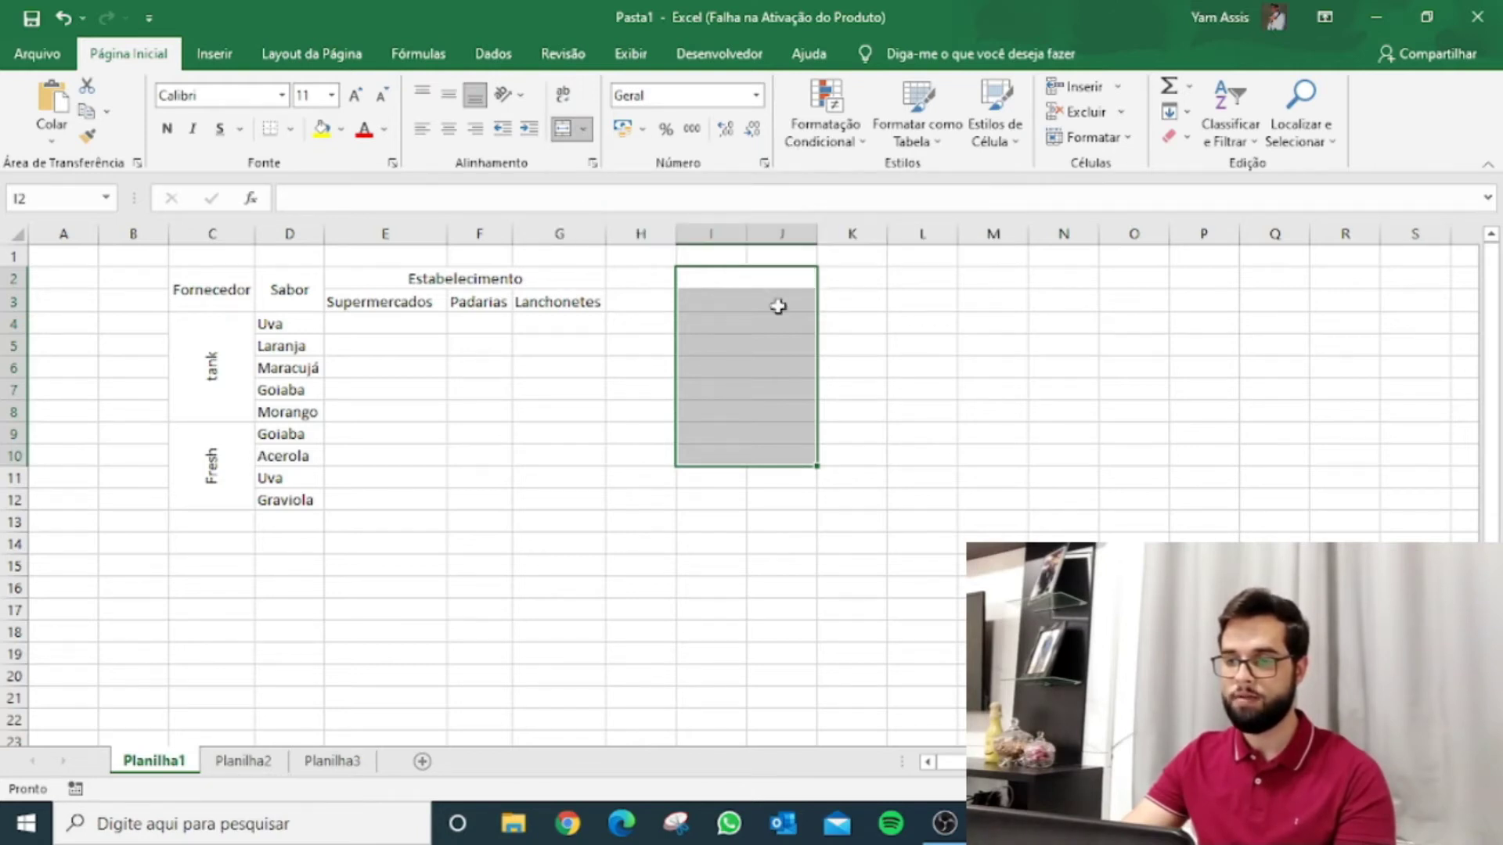
left_click(770, 283)
left_click(763, 302)
left_click(758, 323)
left_click(757, 347)
left_click(754, 366)
left_click(755, 388)
left_click(754, 406)
key("ctrl+z")
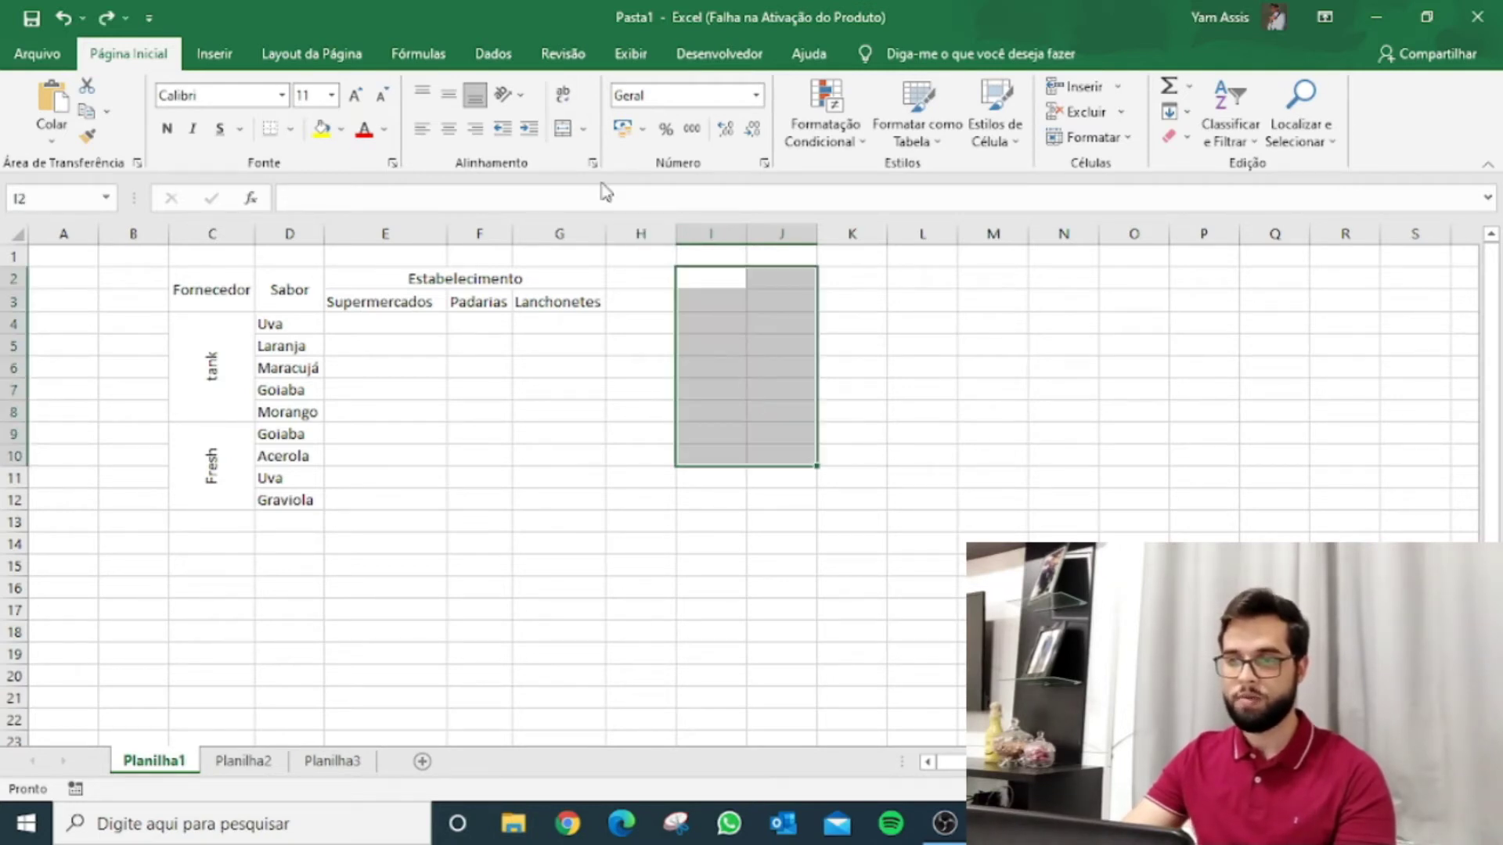
Merge the blank range I2:J10 into one cell without centering, and test it with the text ççççç before clearing it
left_click(584, 129)
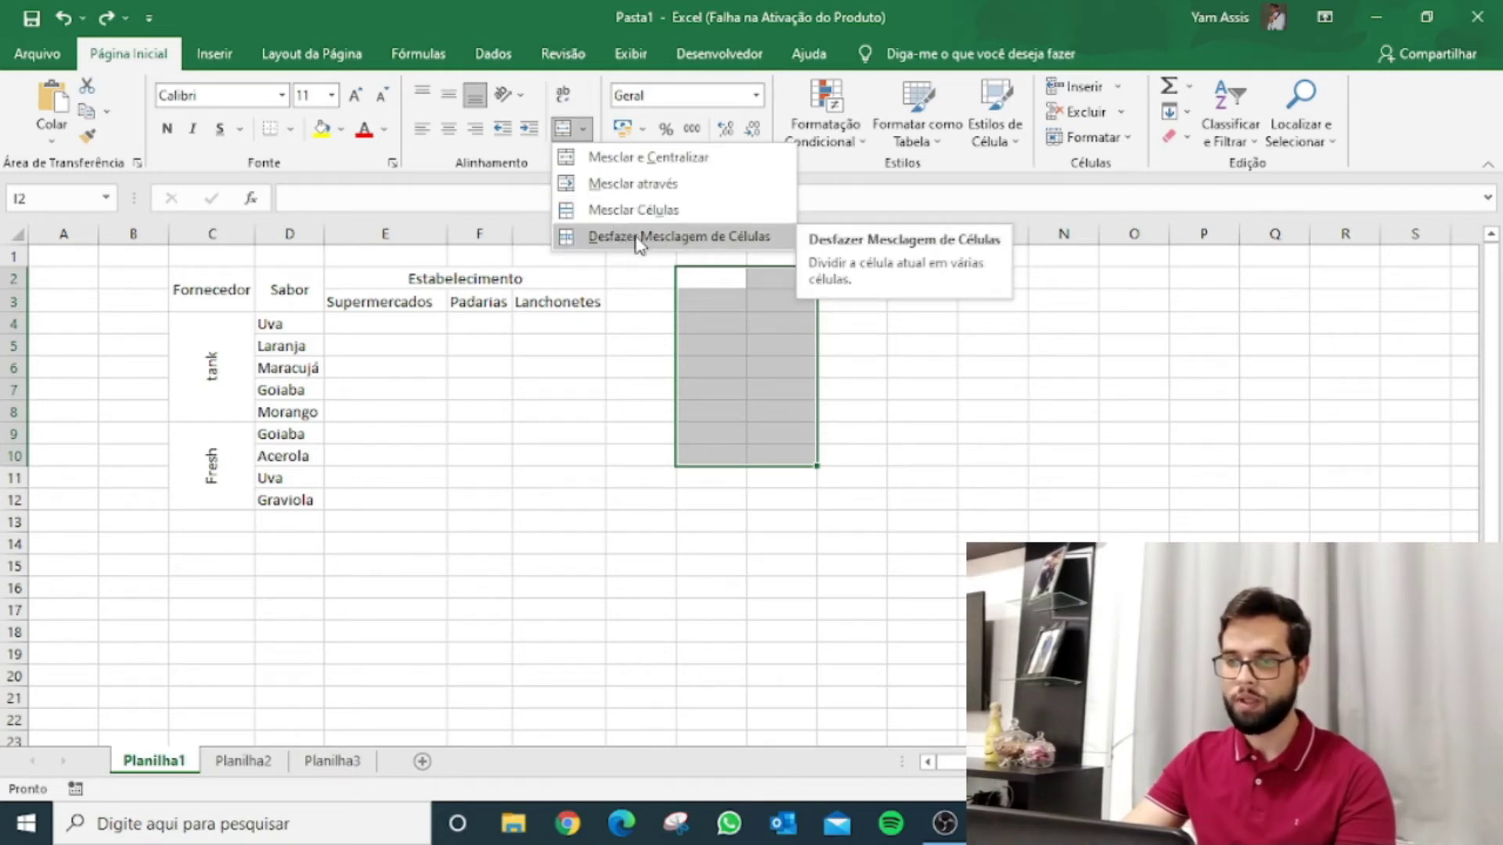
left_click(634, 209)
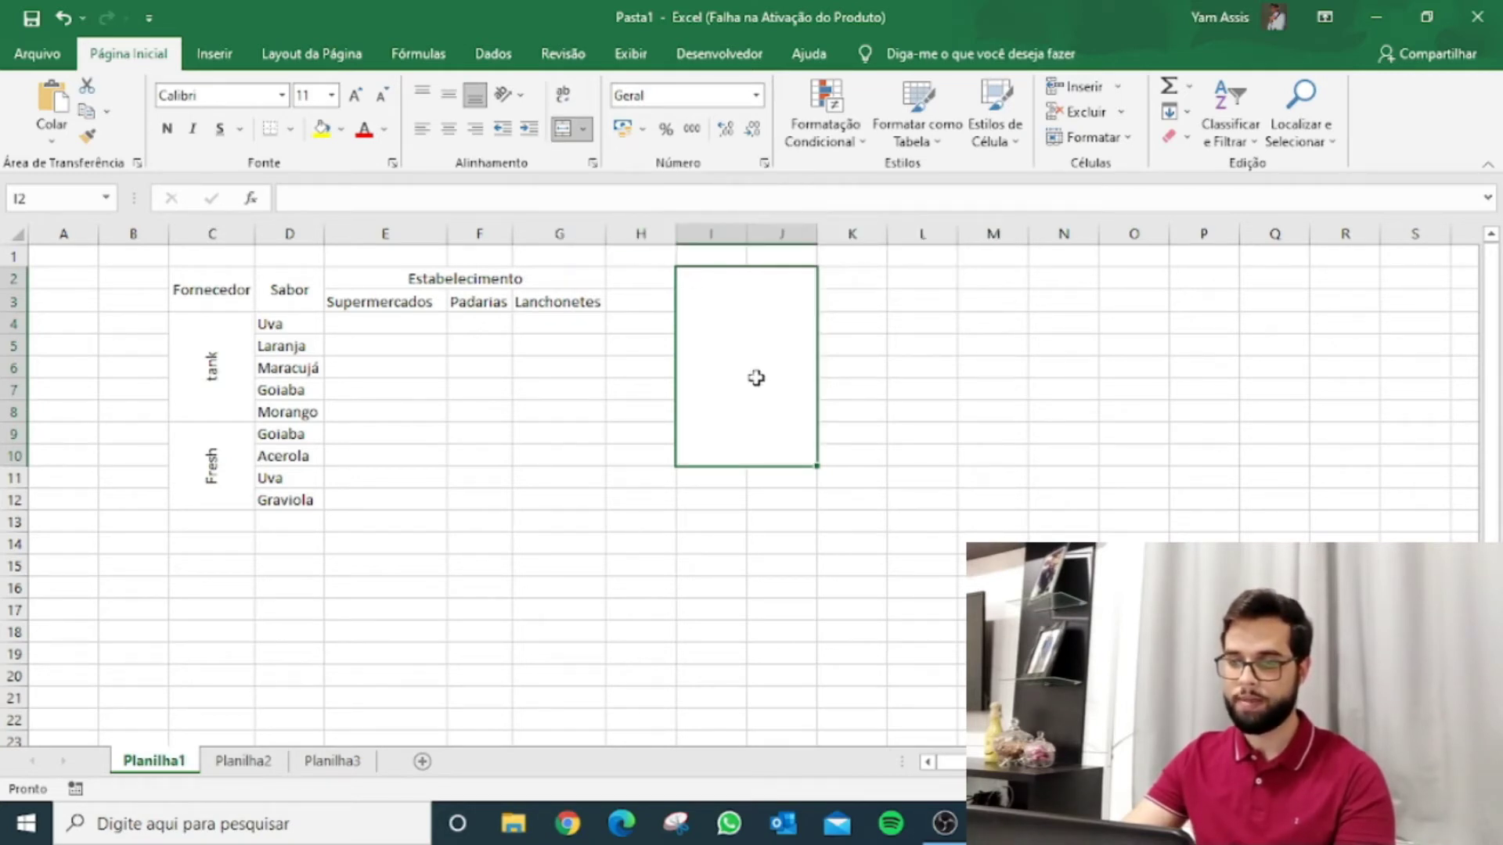
type("ççççç")
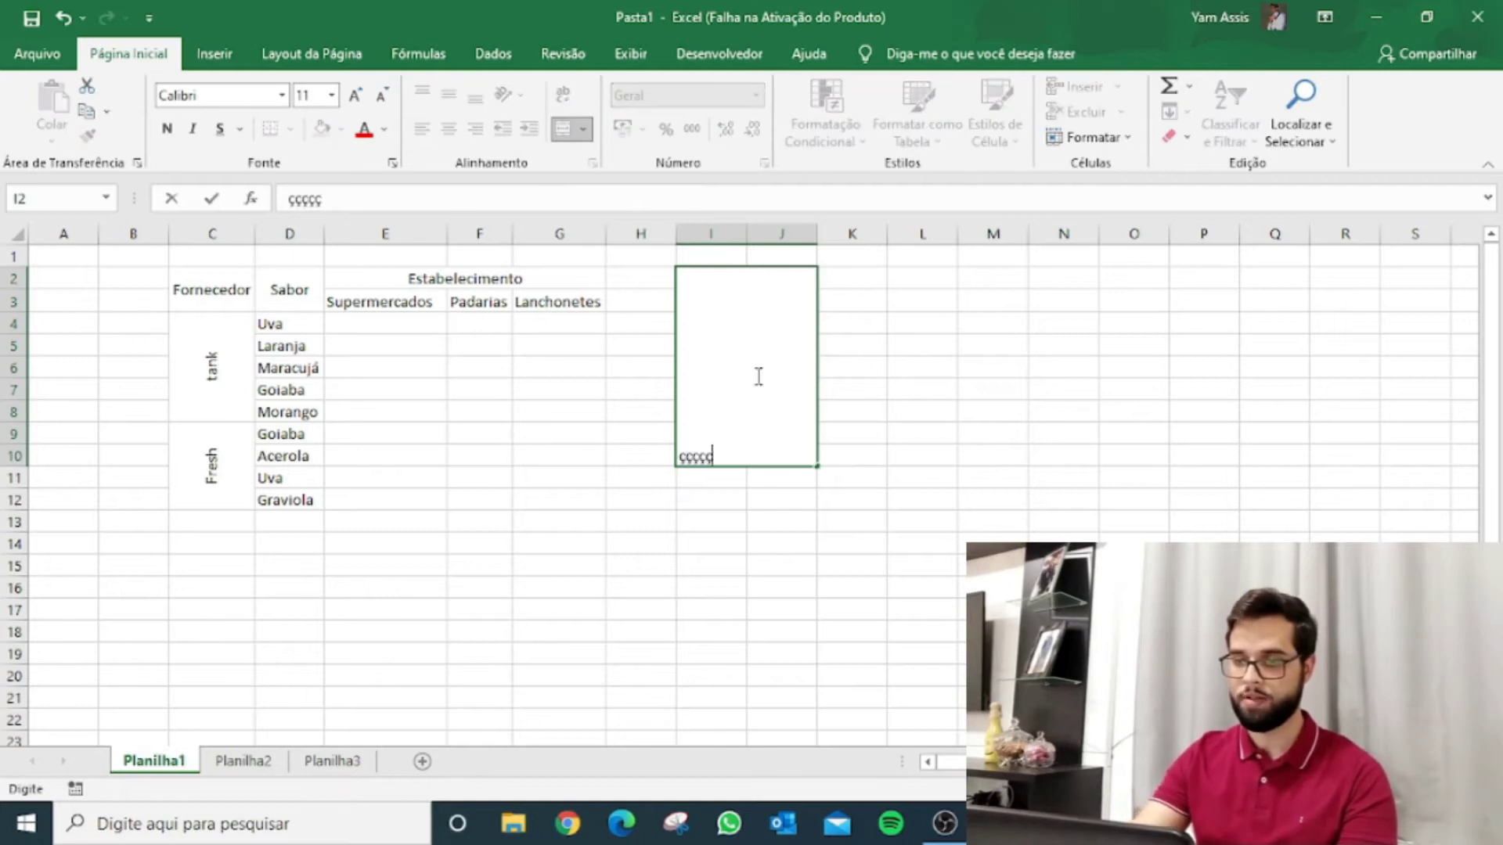
type("ç")
key("BackSpace")
key("BackSpace")
key("BackSpace")
key("BackSpace")
key("BackSpace")
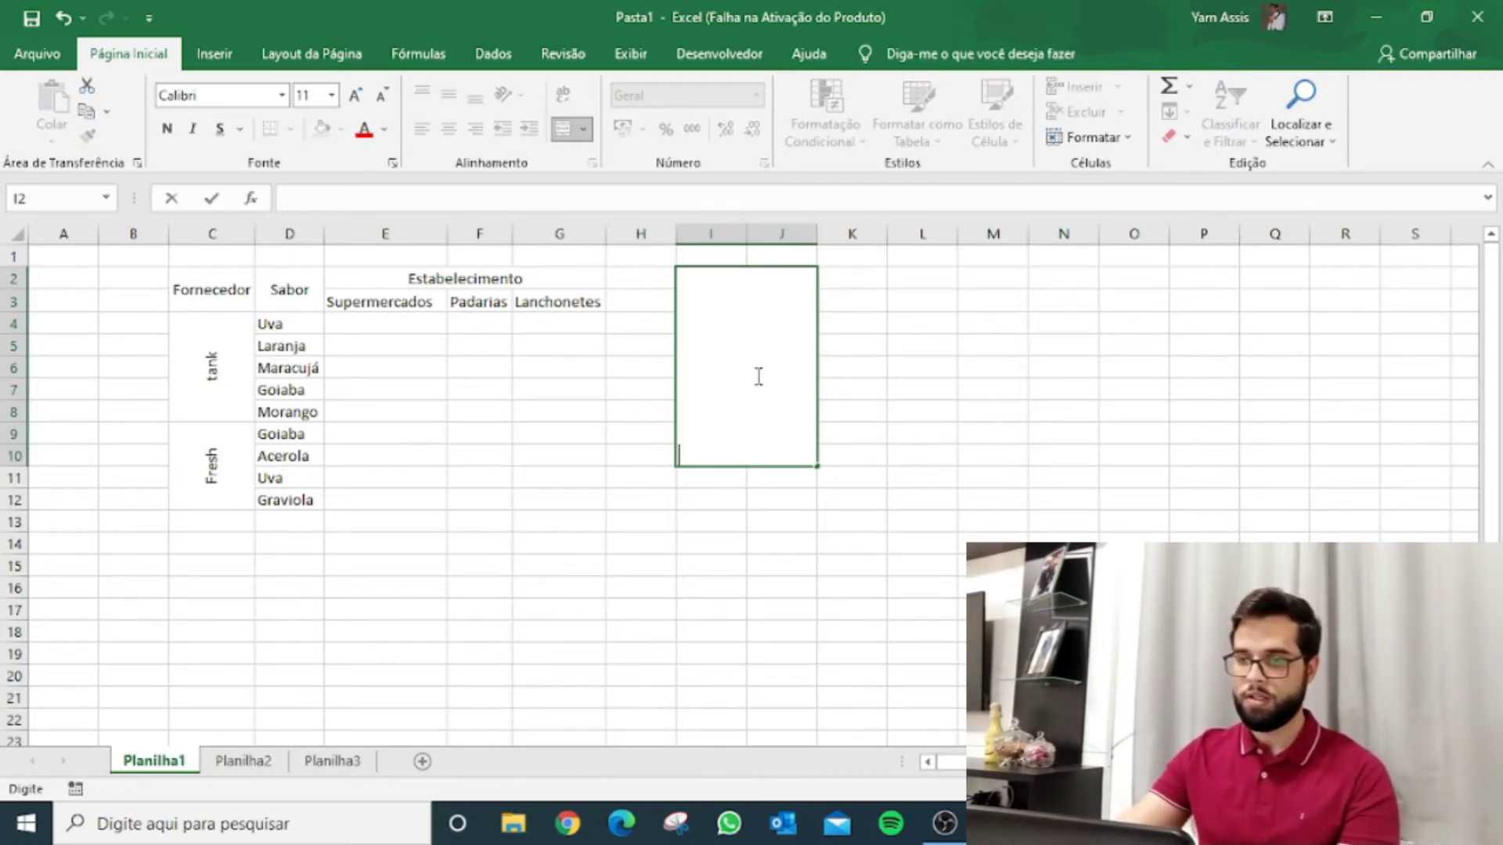
left_click(615, 404)
Unmerge the blank merged block I2:J10 back into individual cells
left_click(678, 372)
left_click(585, 130)
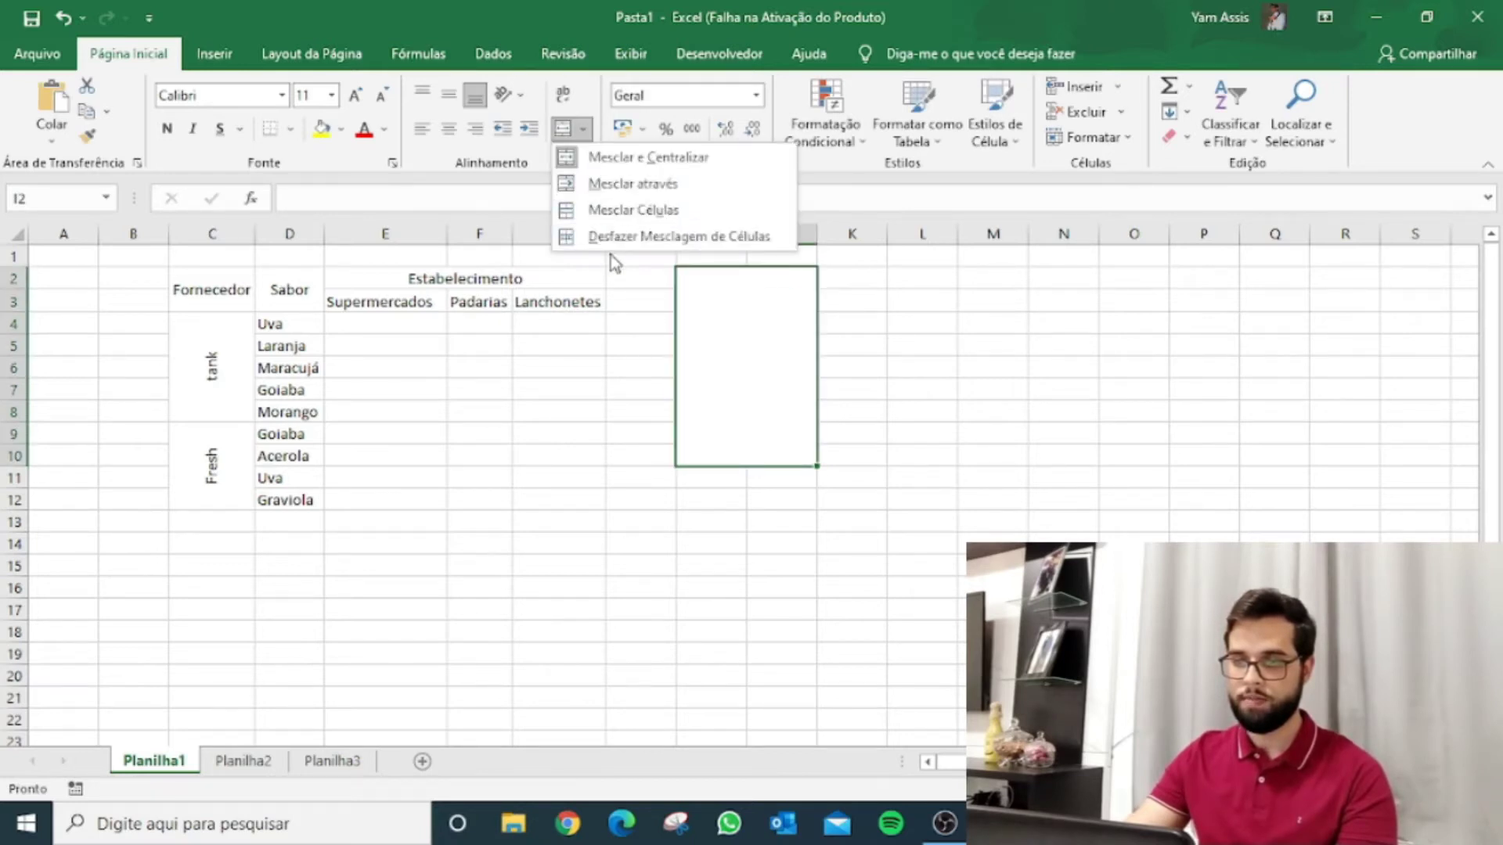
left_click(610, 244)
left_click(855, 407)
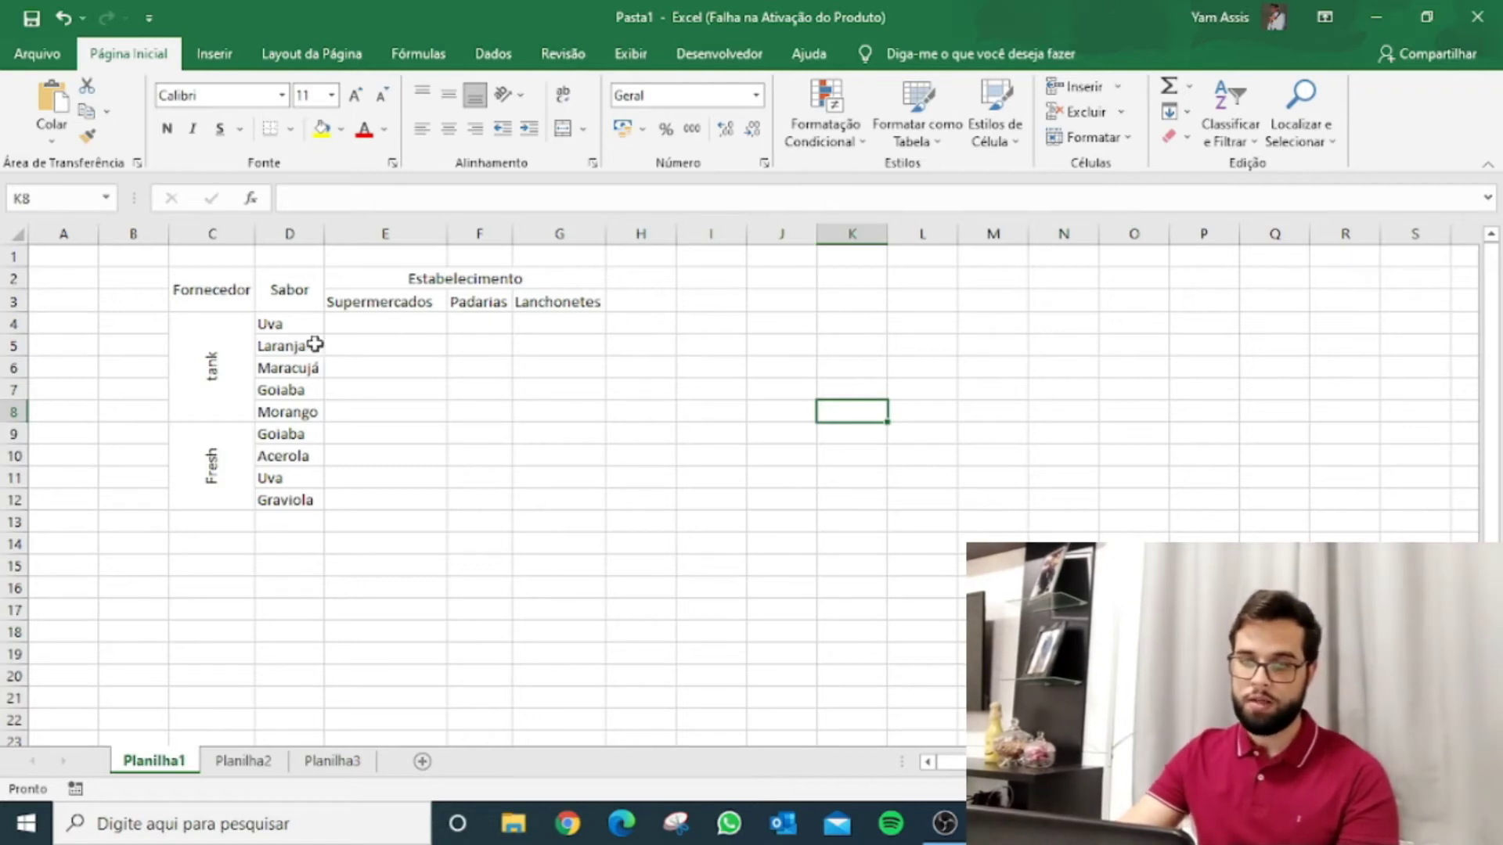
left_click(212, 295)
left_click(313, 295)
left_click(358, 284)
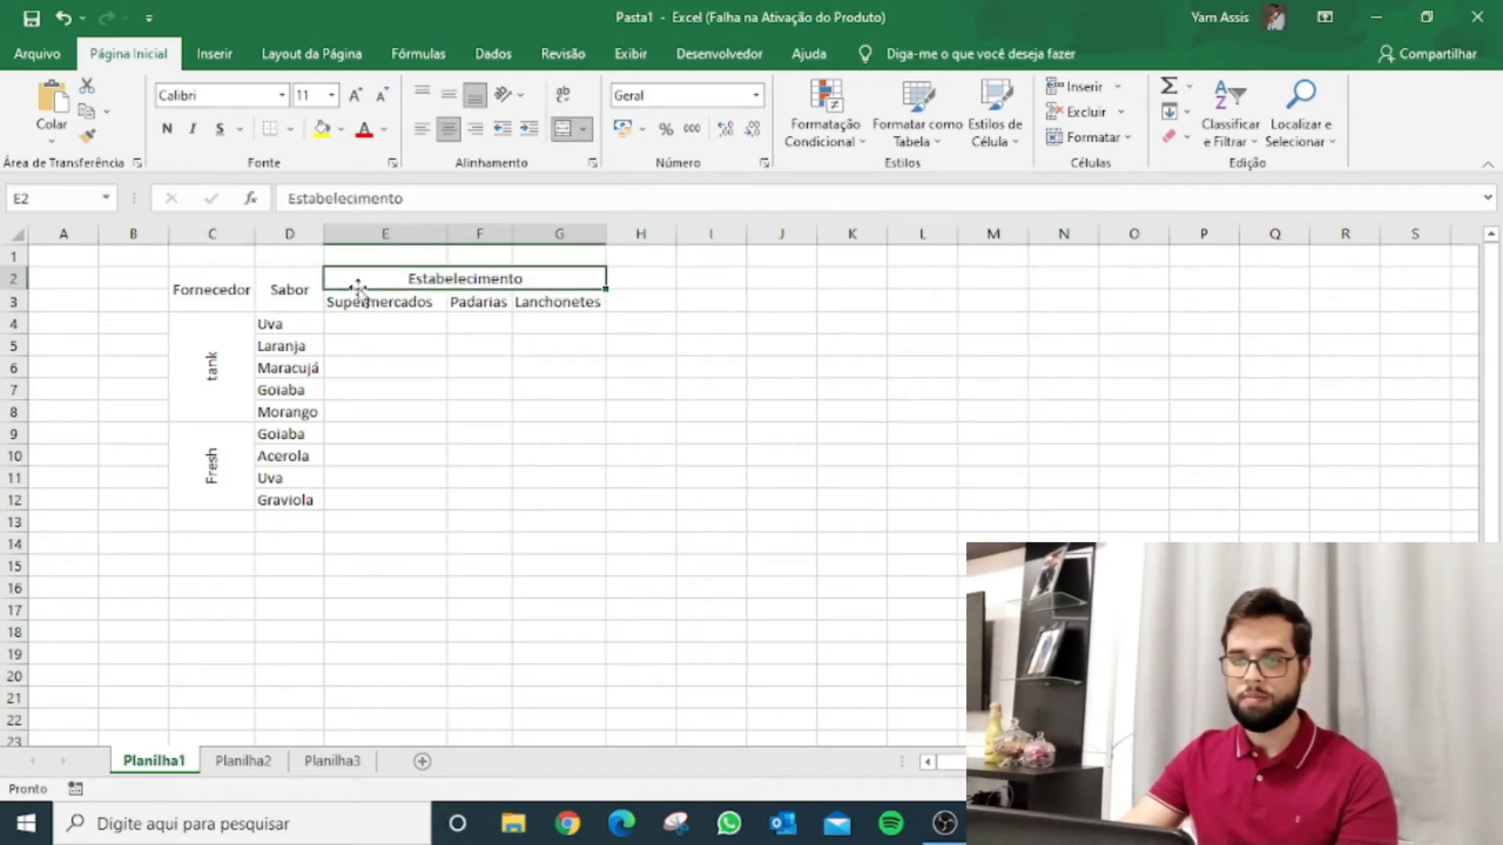
left_click(481, 391)
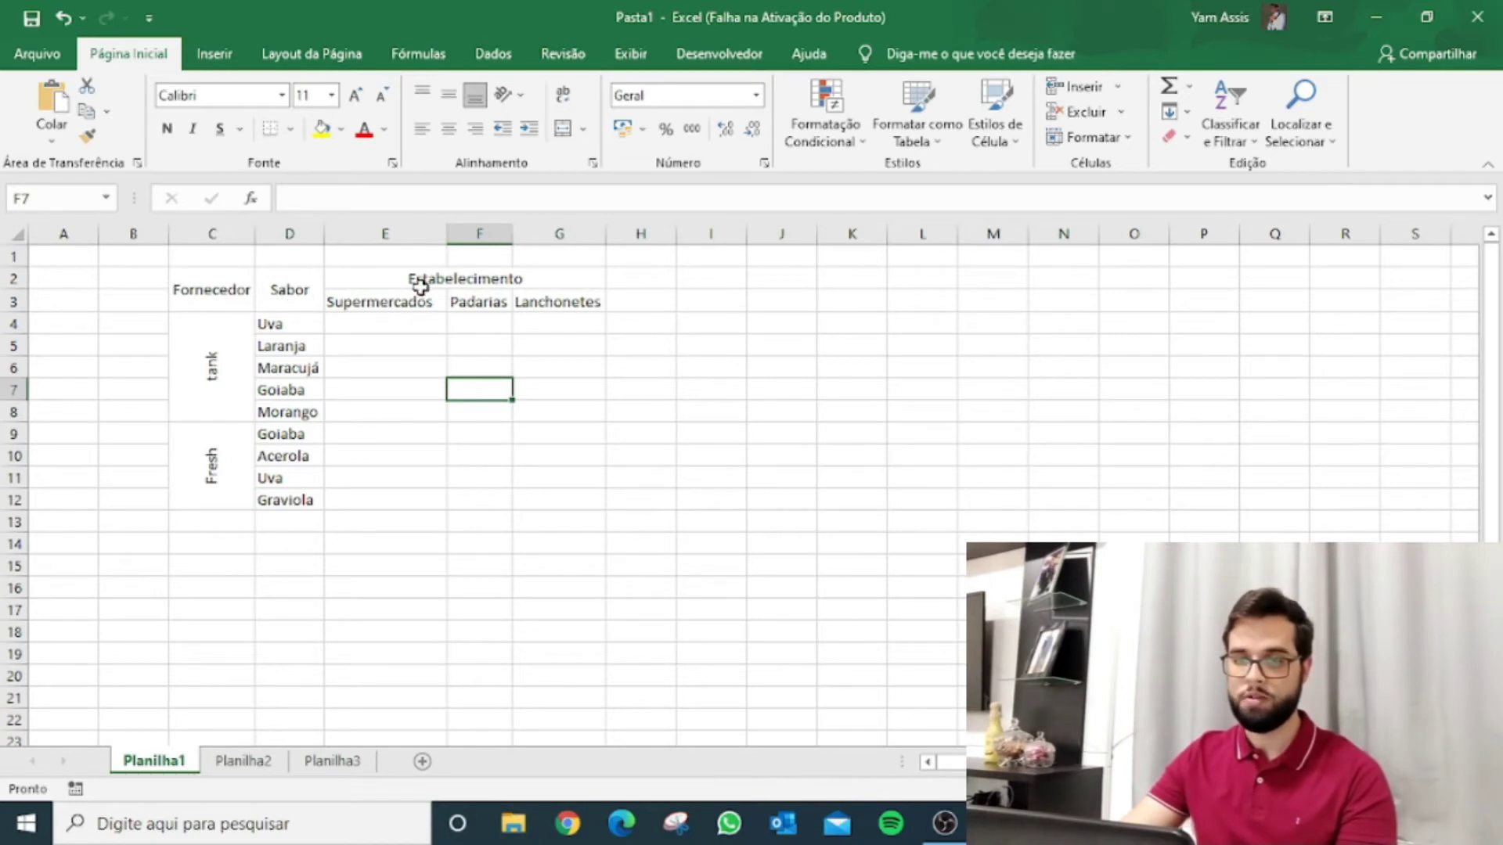
Enter the Supermercados values for the tank flavours in E4:E8: 2,3; 2,5; 2,4; 1,2 and 2,9
left_click(373, 325)
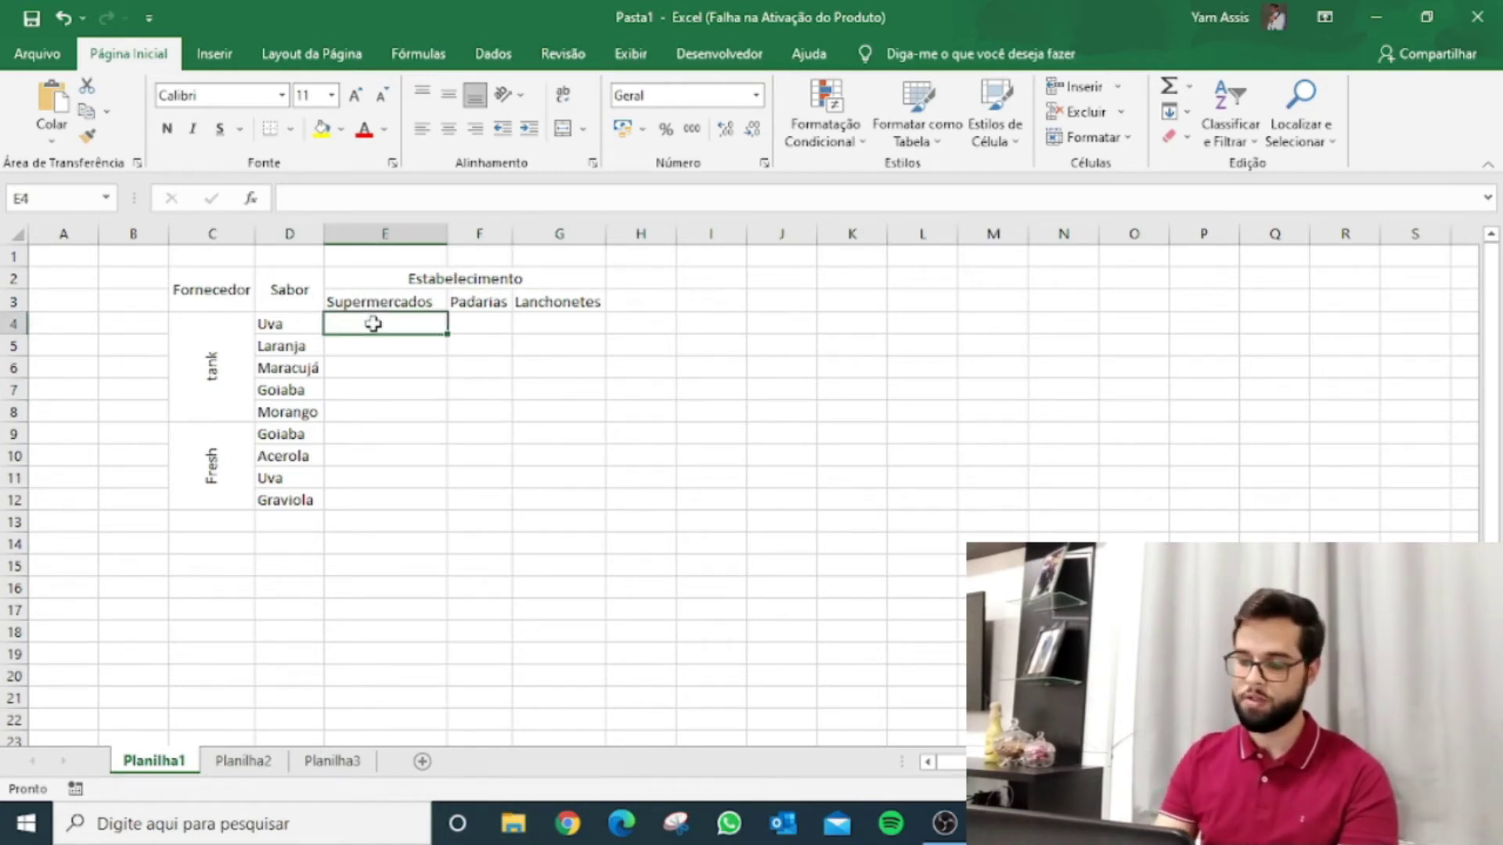
type("2,3")
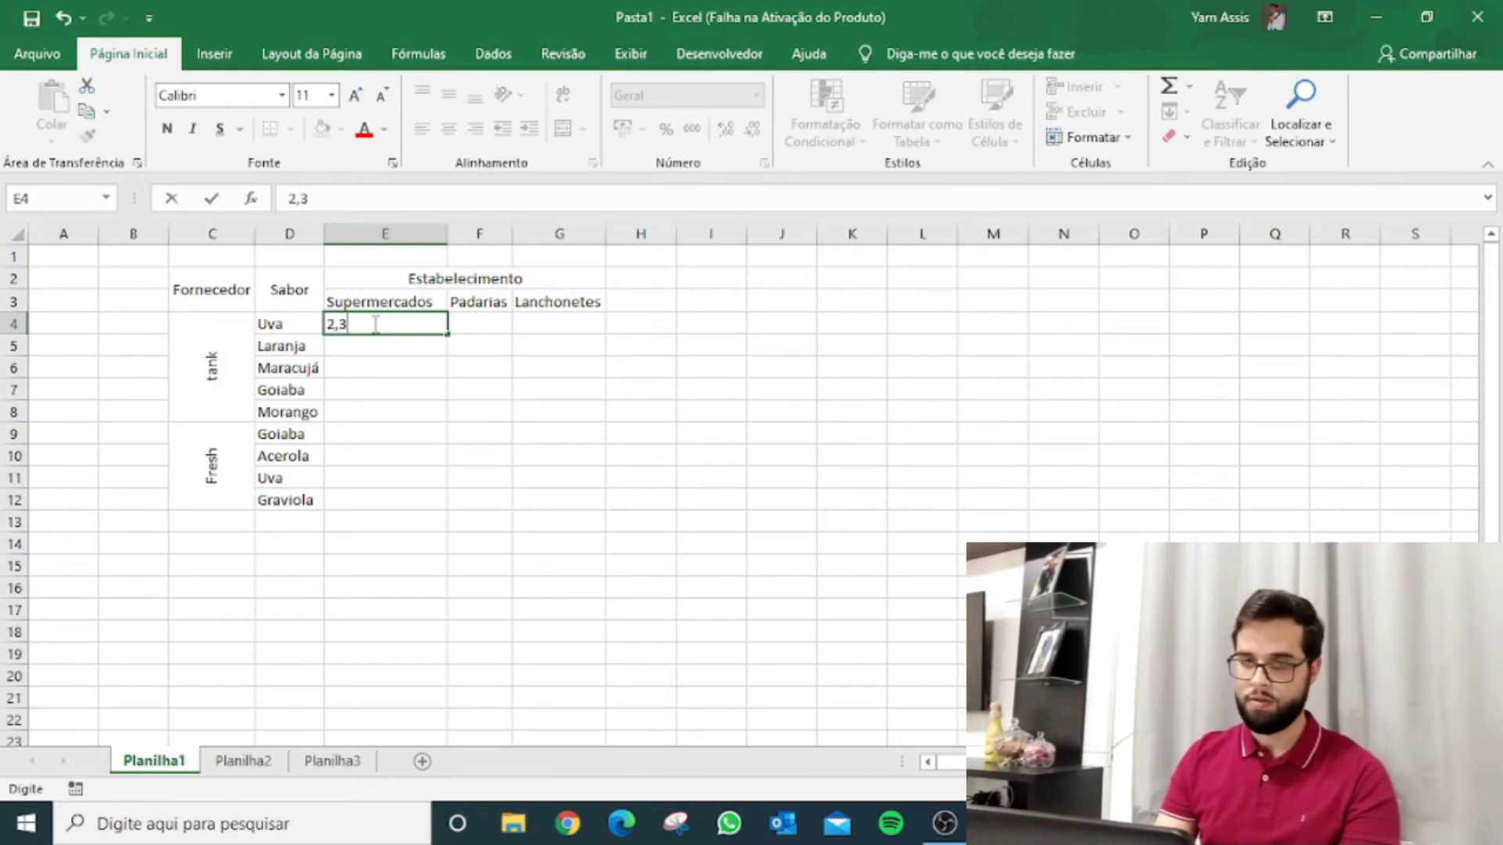
key("Return")
type("2,5")
key("Return")
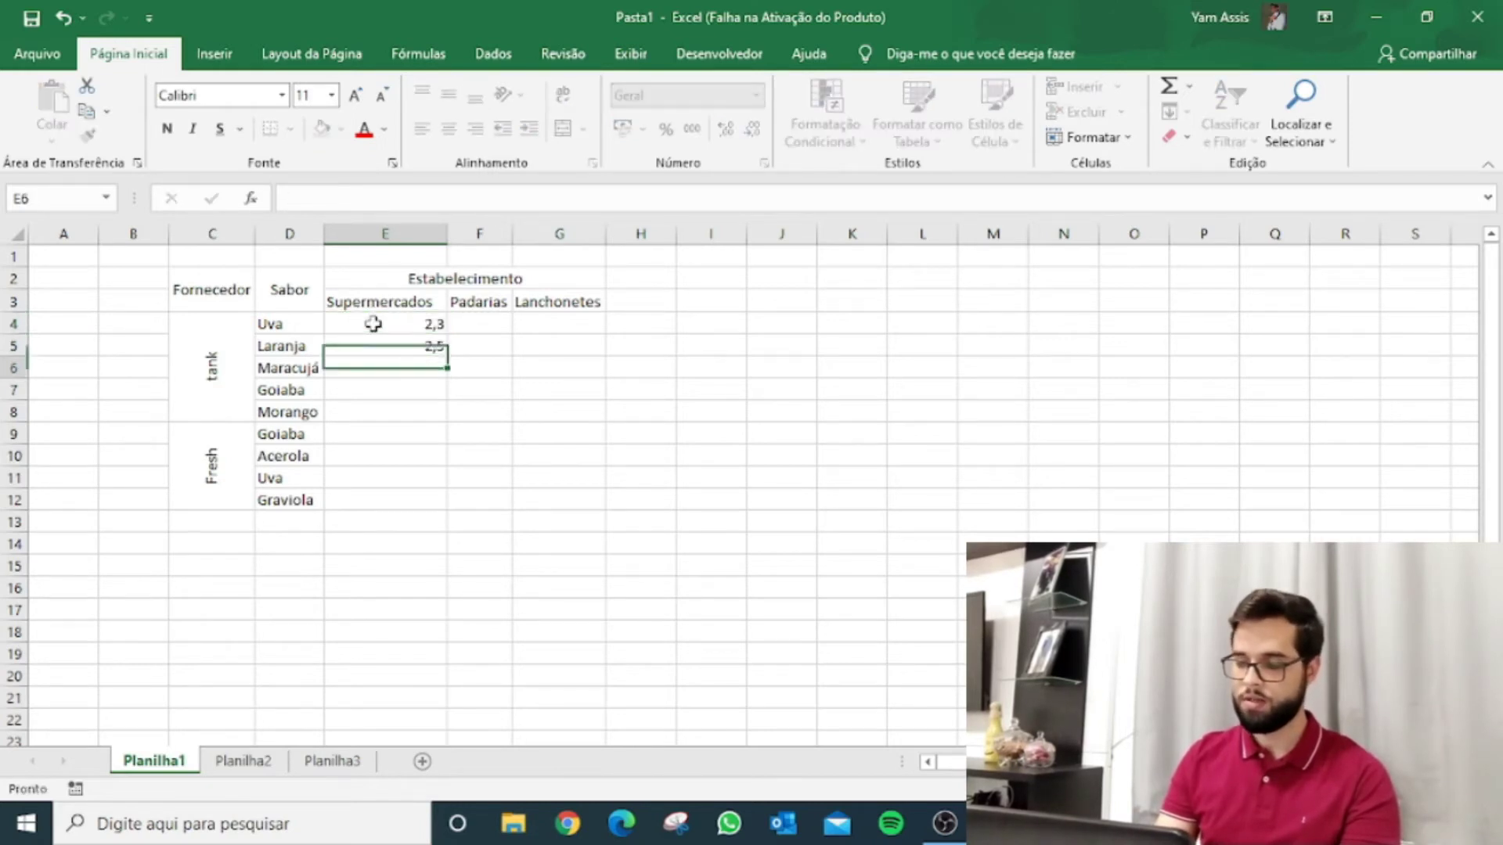
type("2,4")
key("Return")
type("1,2")
key("Return")
type("2,")
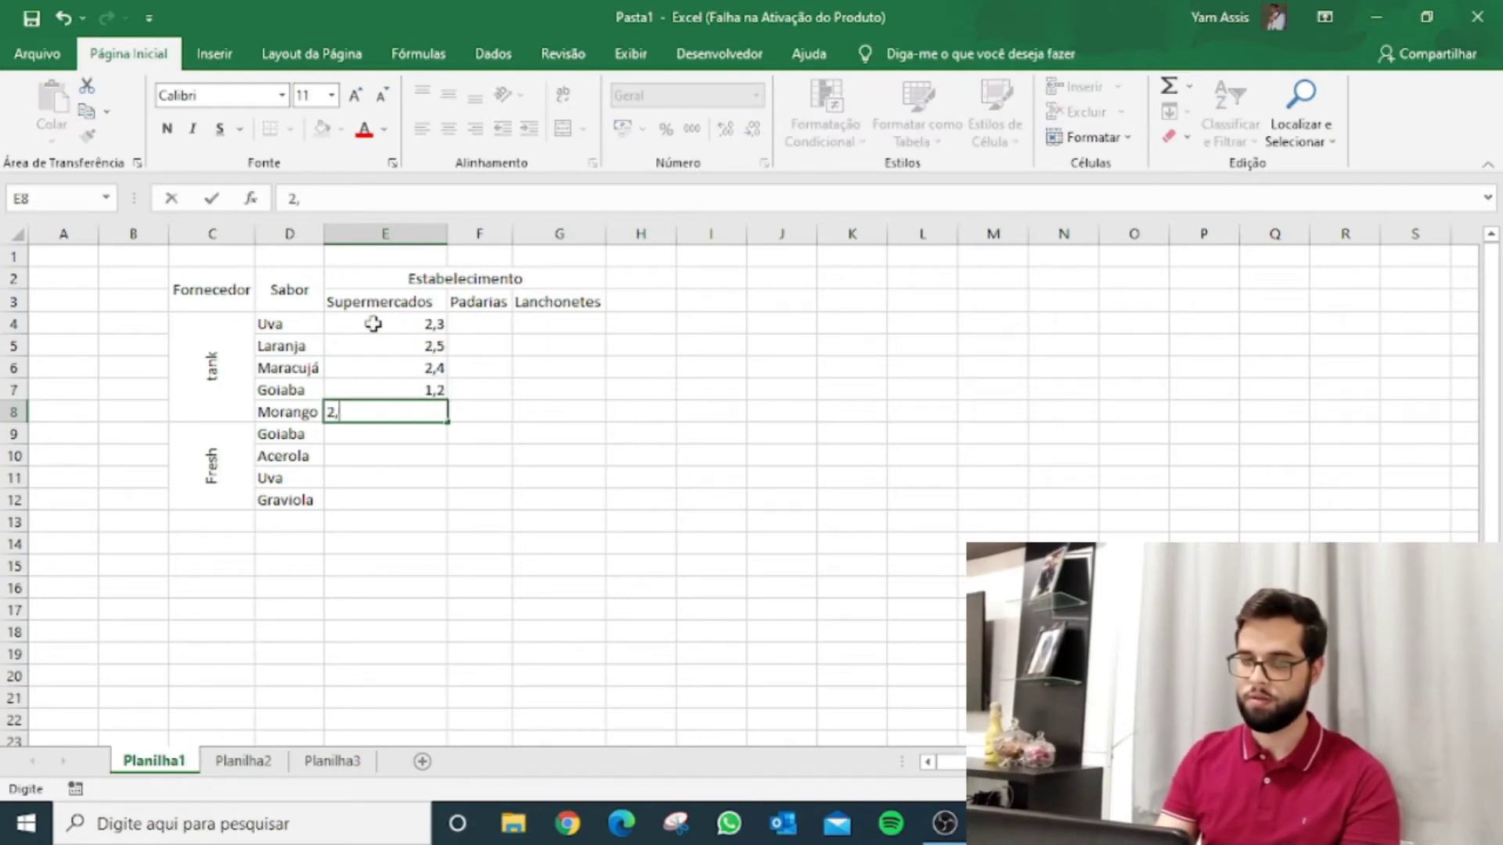
type("9")
key("Return")
Enter the Supermercados values for the Fresh flavours in E9:E12: 2; 5,2; 3,2 and 1,1
type("2")
key("Return")
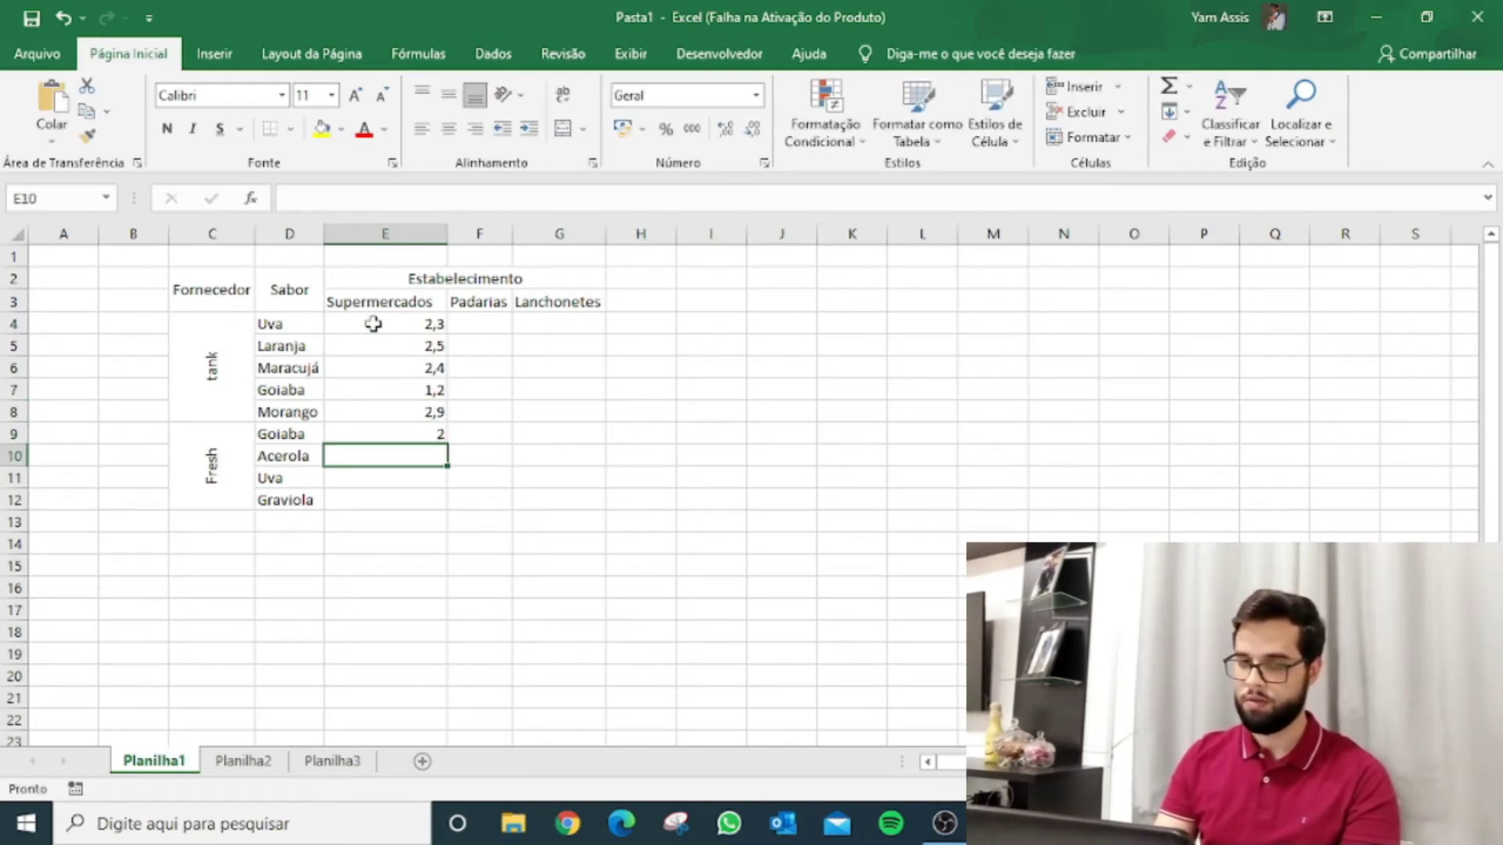
type("5,")
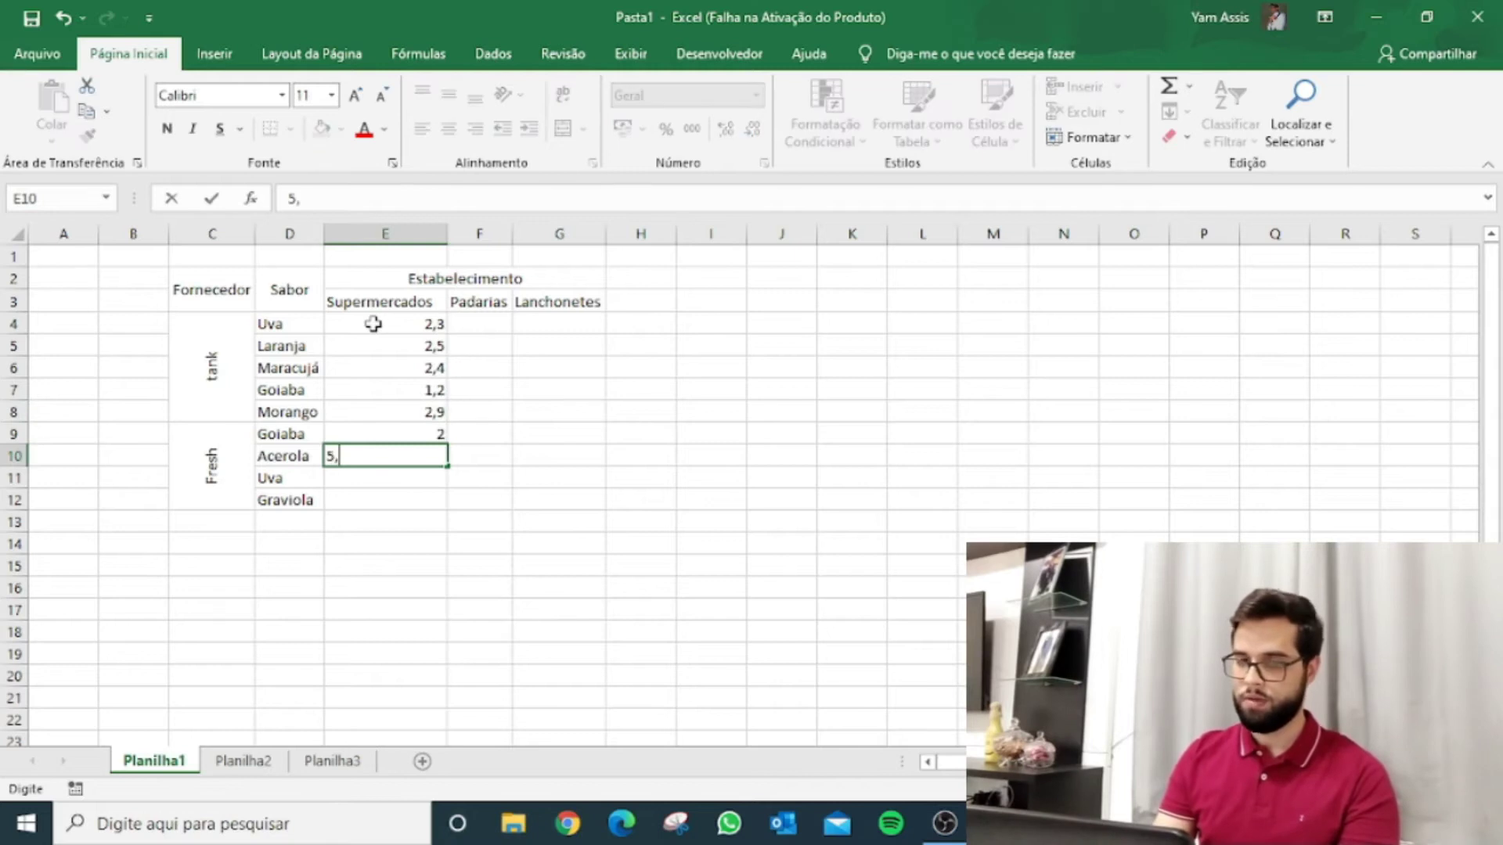
type("2")
key("Return")
type("3,2")
key("Return")
type("1,1")
key("Return")
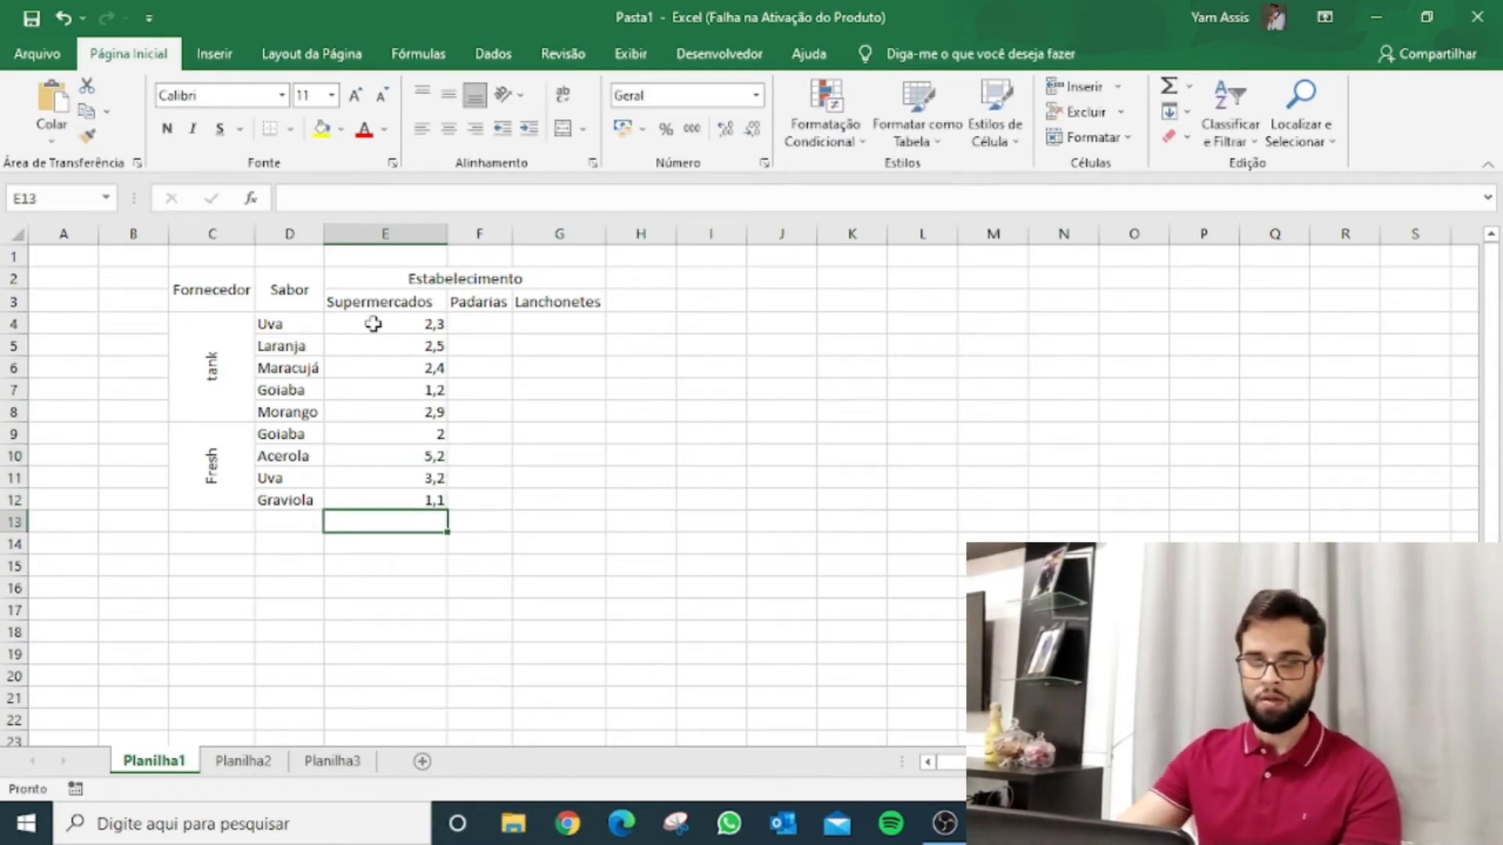
left_click_drag(369, 324, 368, 493)
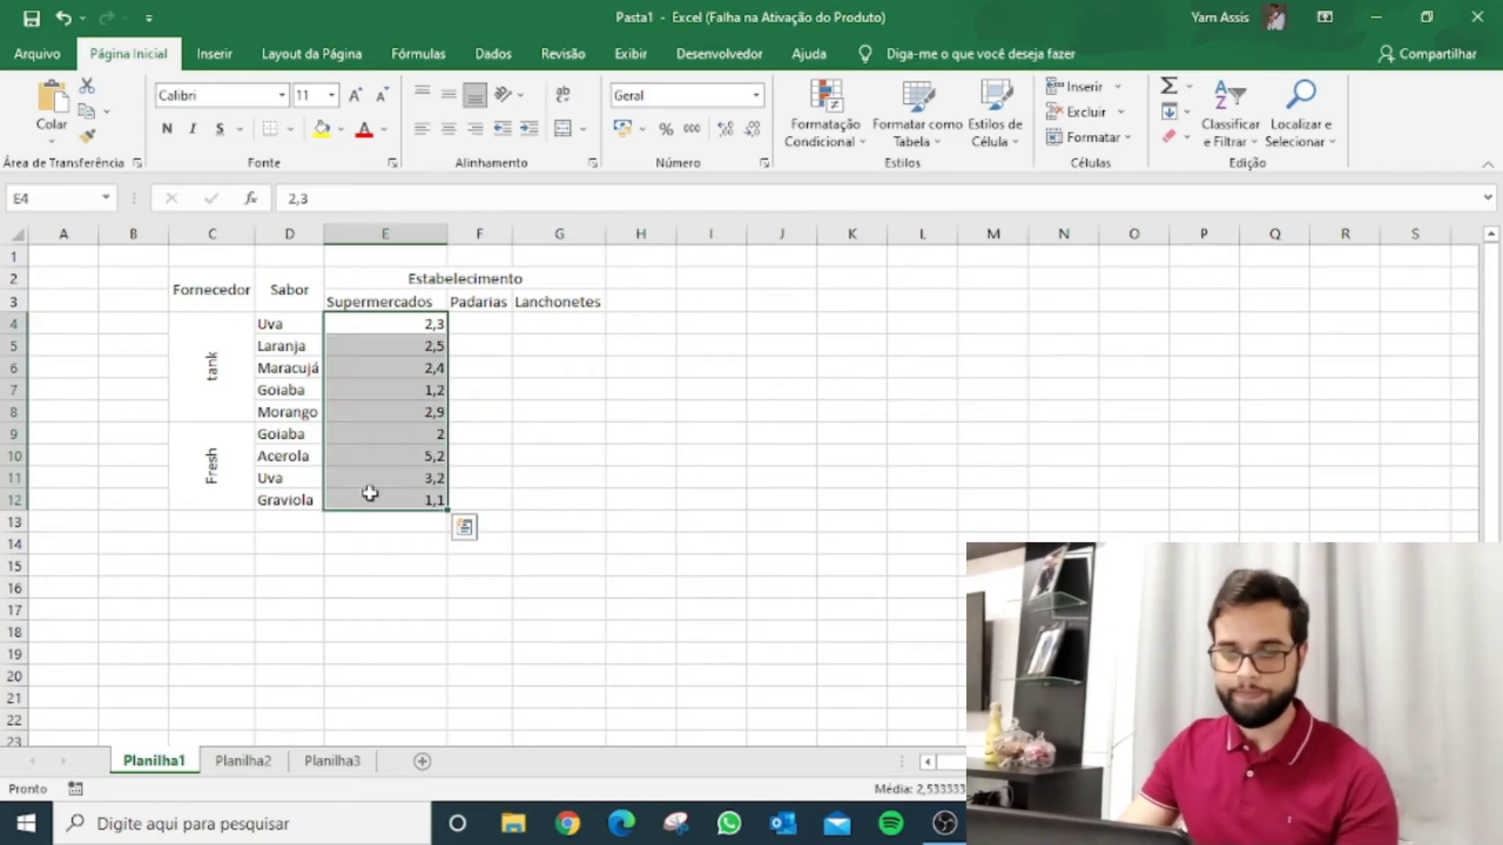
left_click(474, 323)
left_click(570, 330)
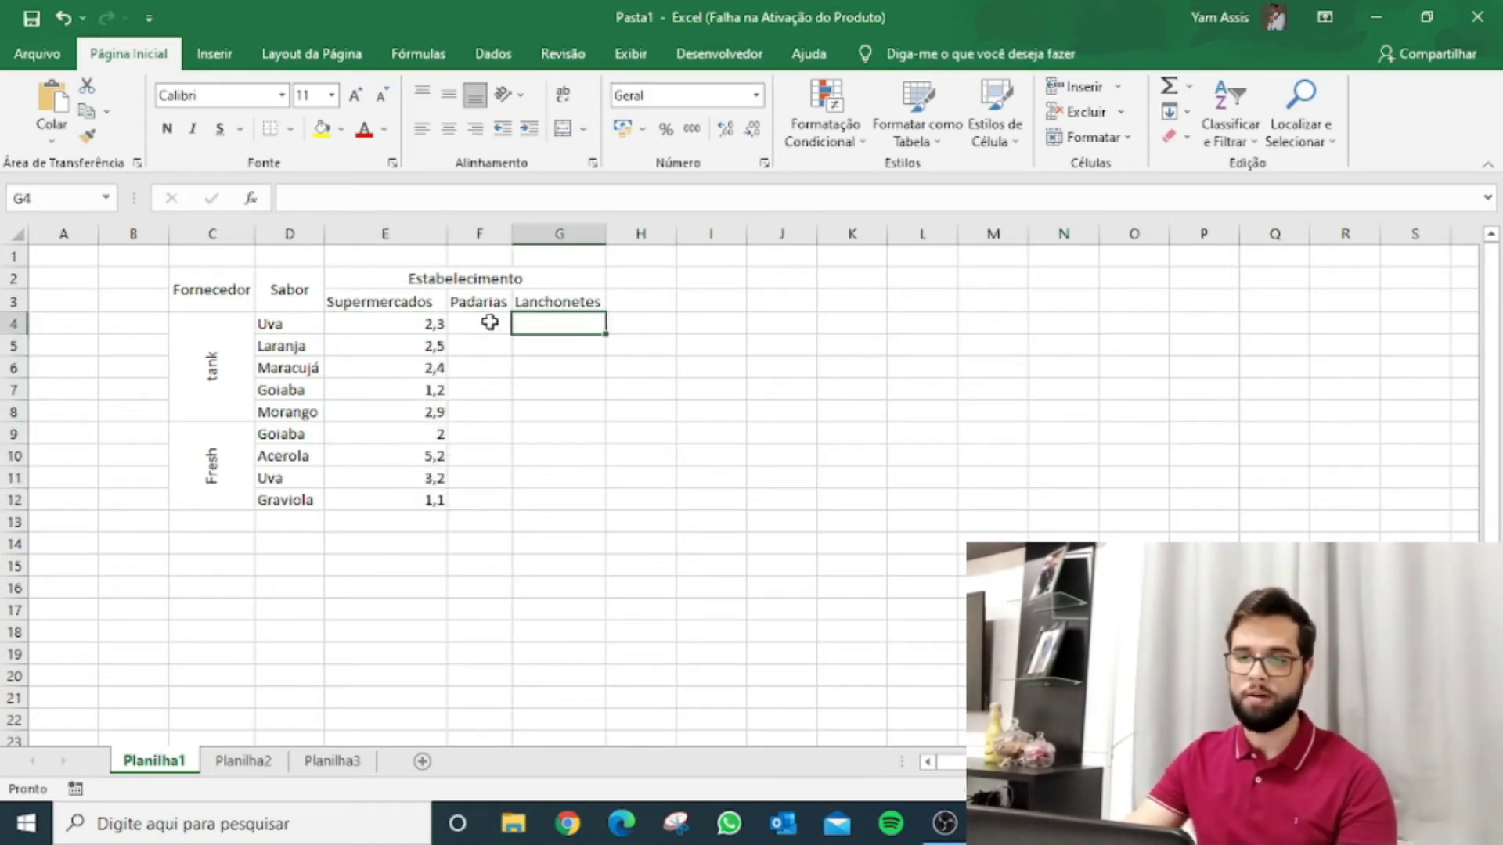
left_click(415, 325)
left_click(491, 330)
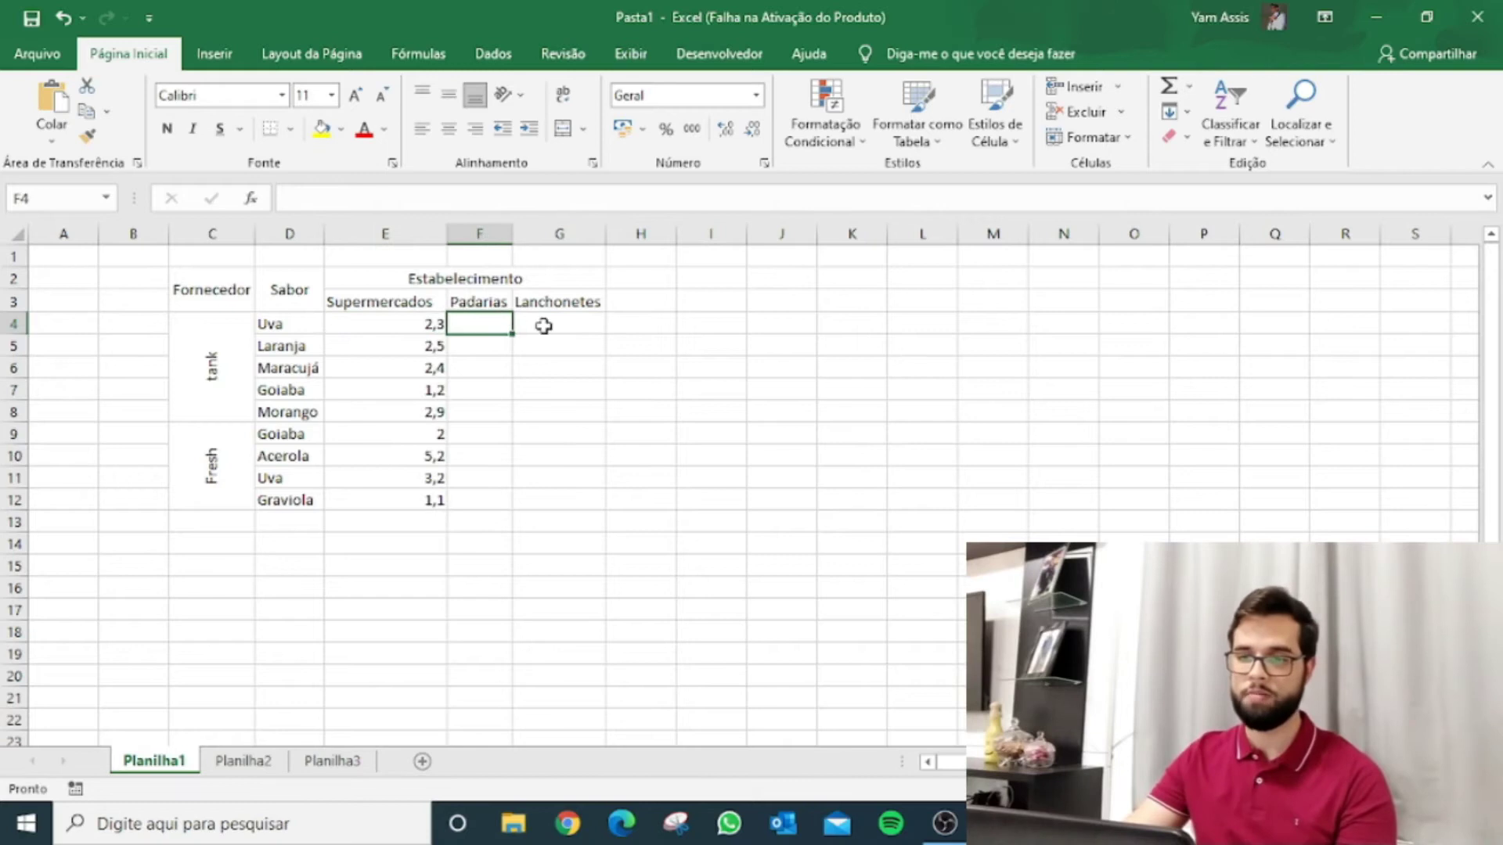
left_click(544, 324)
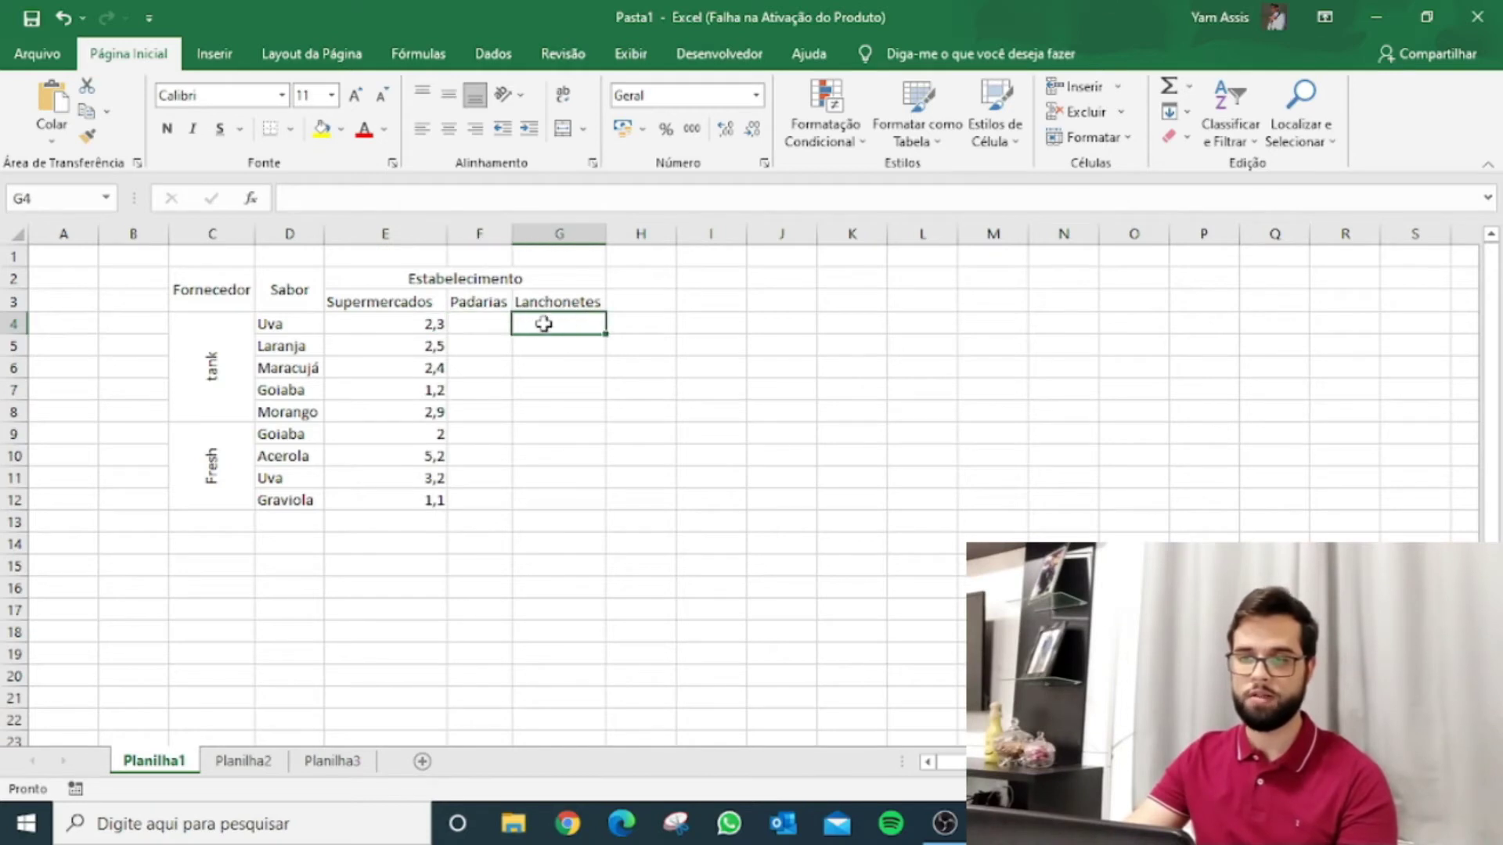
Enter the formula =E4+1 in cell F4 for the Padarias value of Uva
left_click(490, 324)
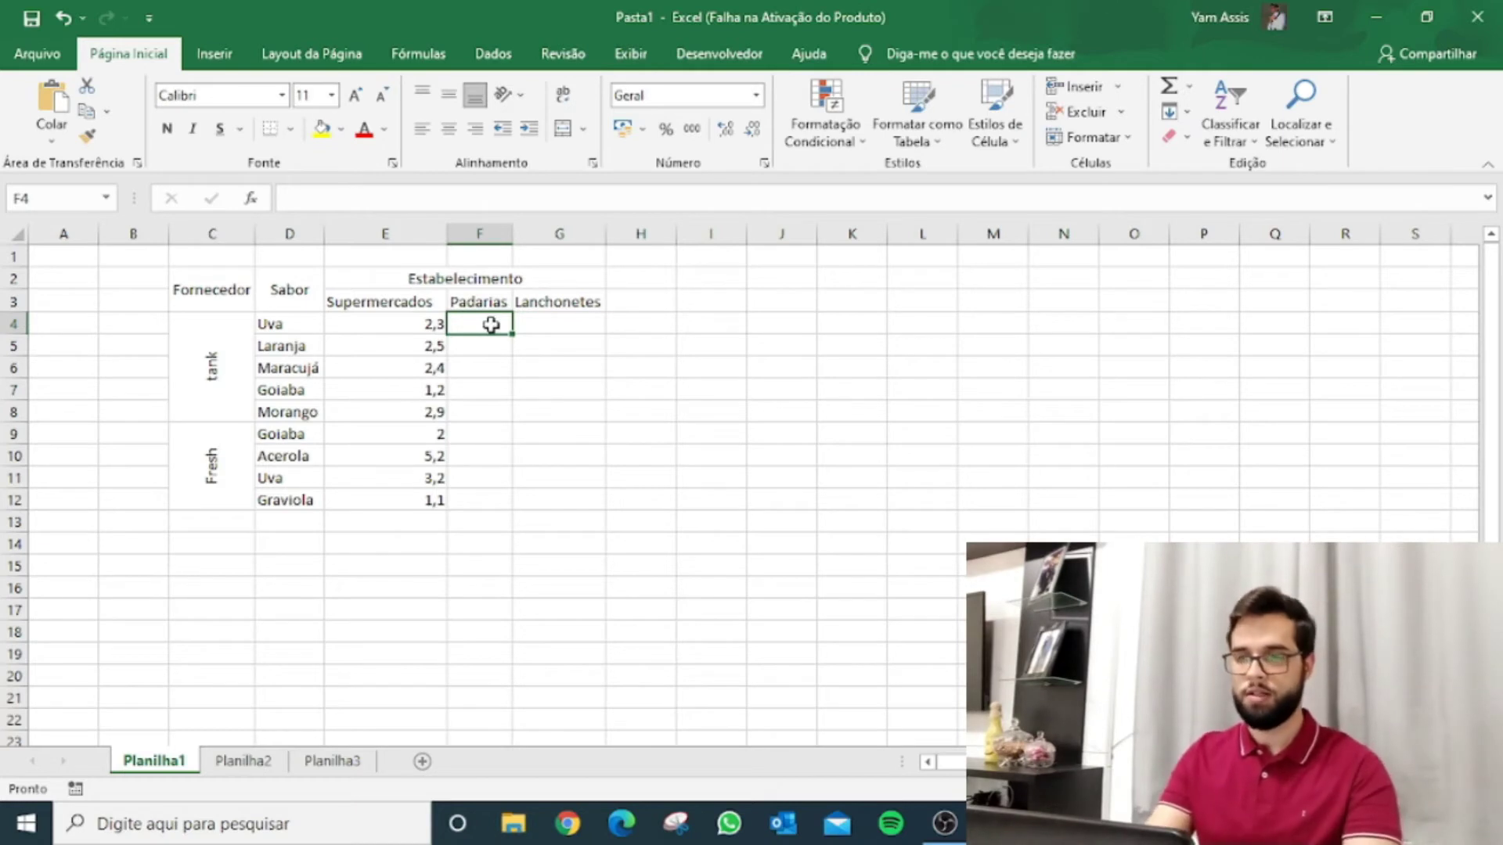
type("=")
key("Left")
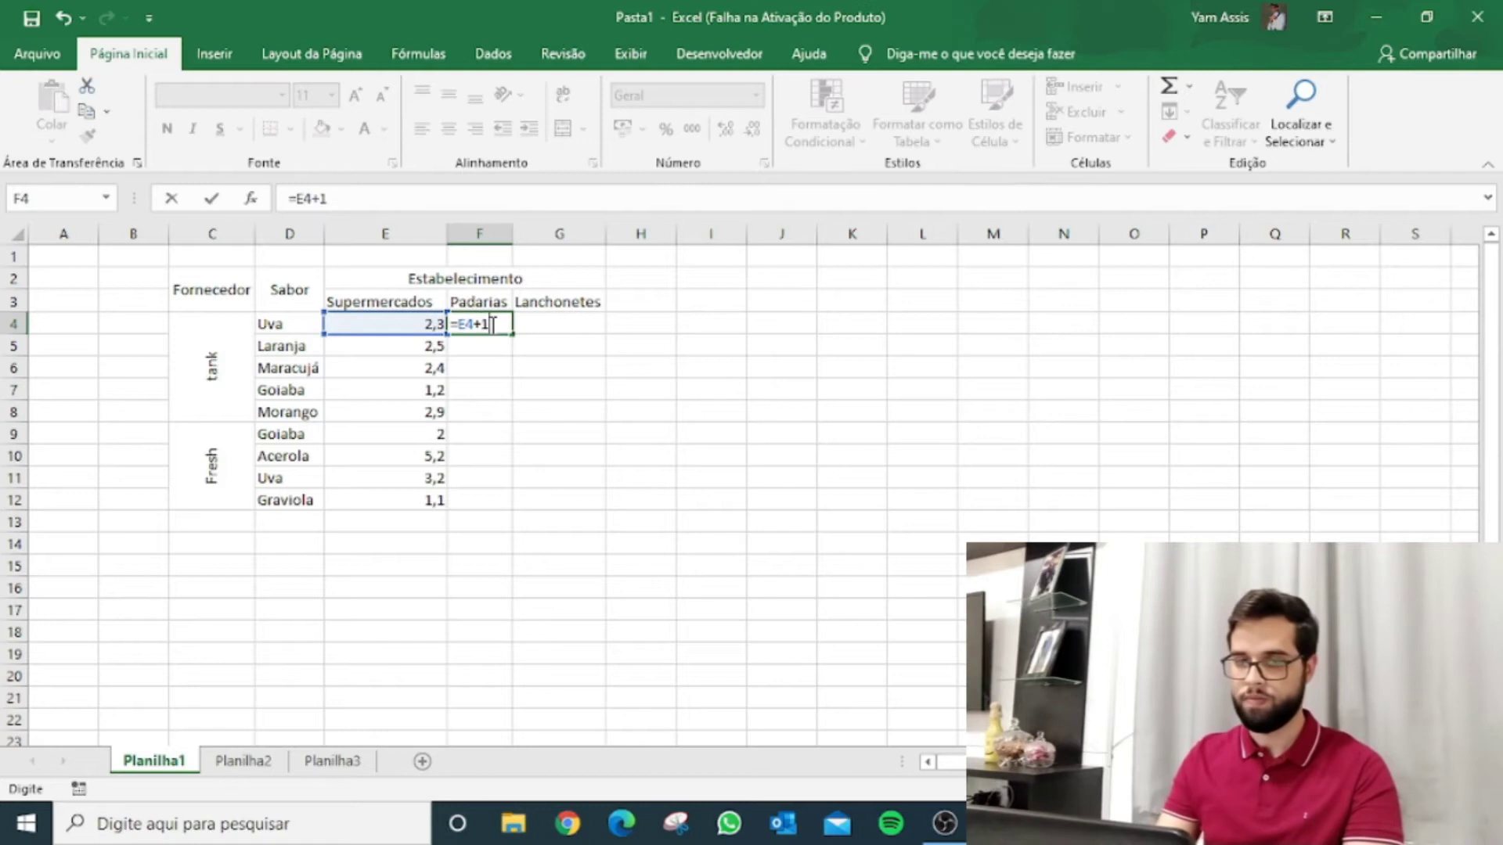
key("Return")
key("Right")
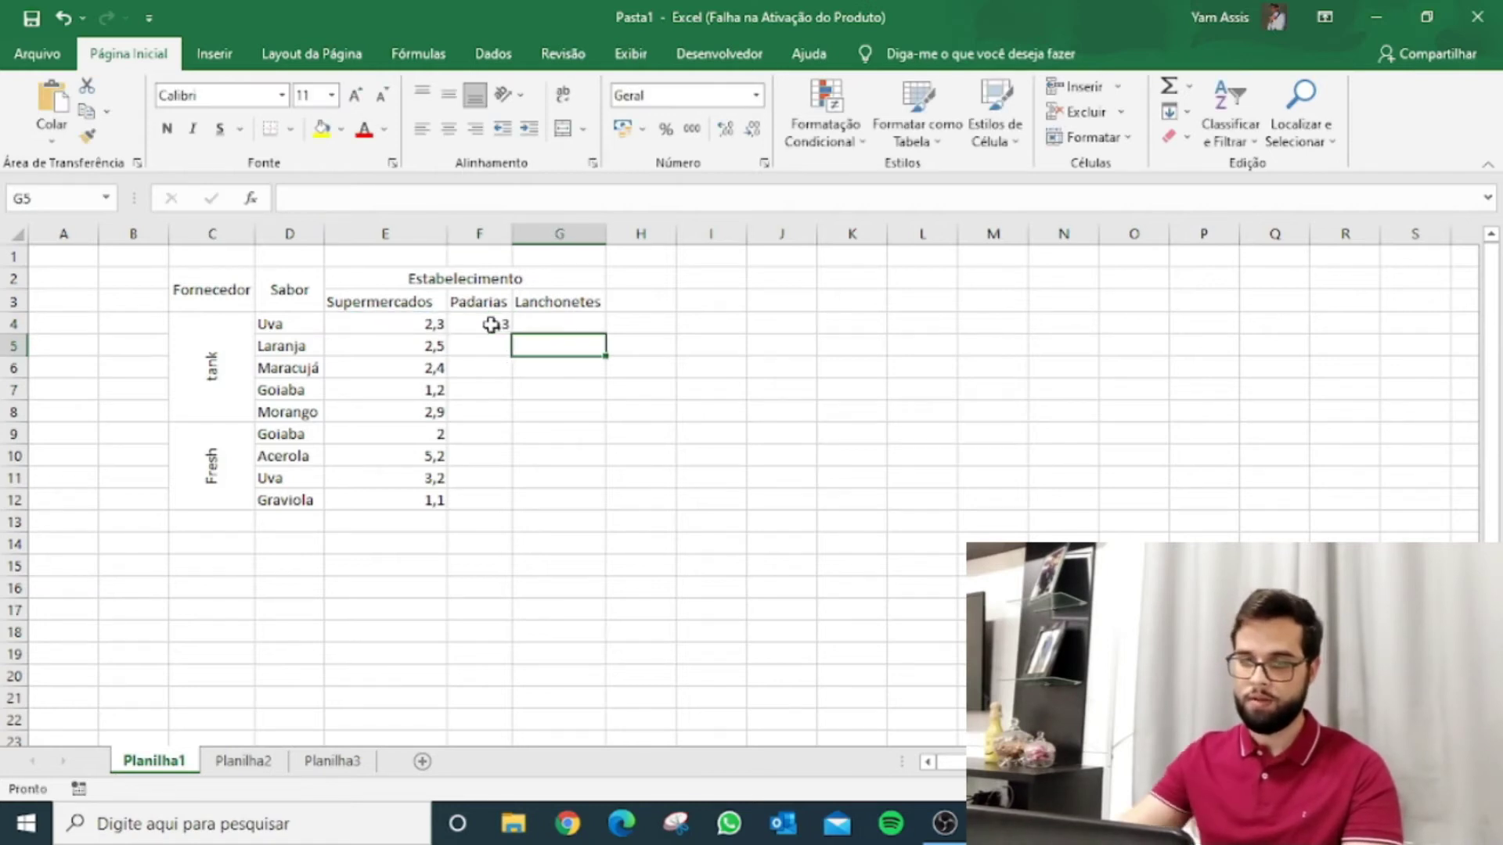
Fill the formula from F4 across to G4 under Lanchonetes and check the copied cell reference
left_click(496, 324)
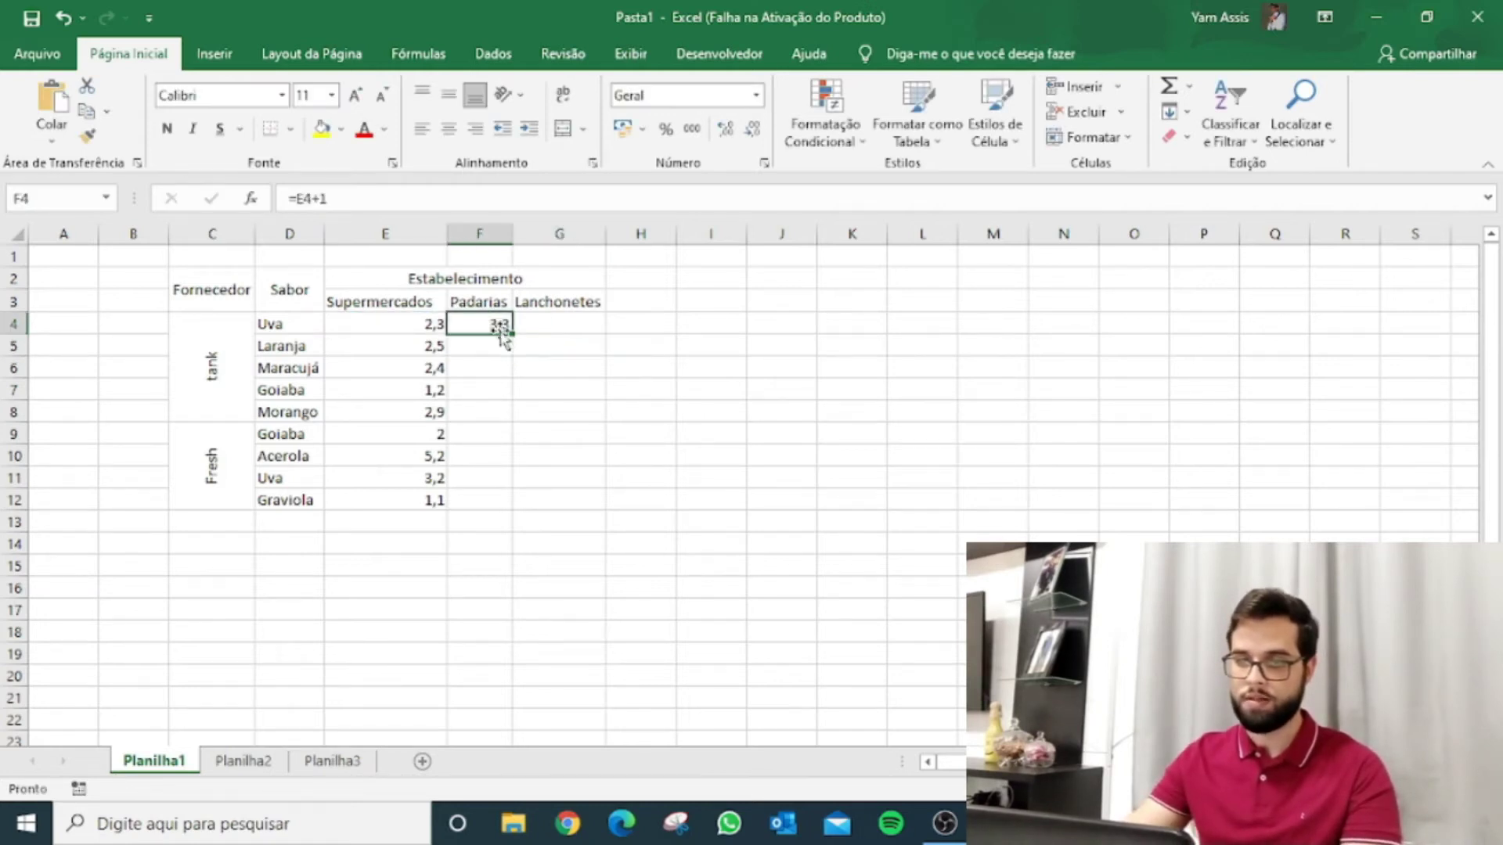
left_click_drag(511, 340, 579, 335)
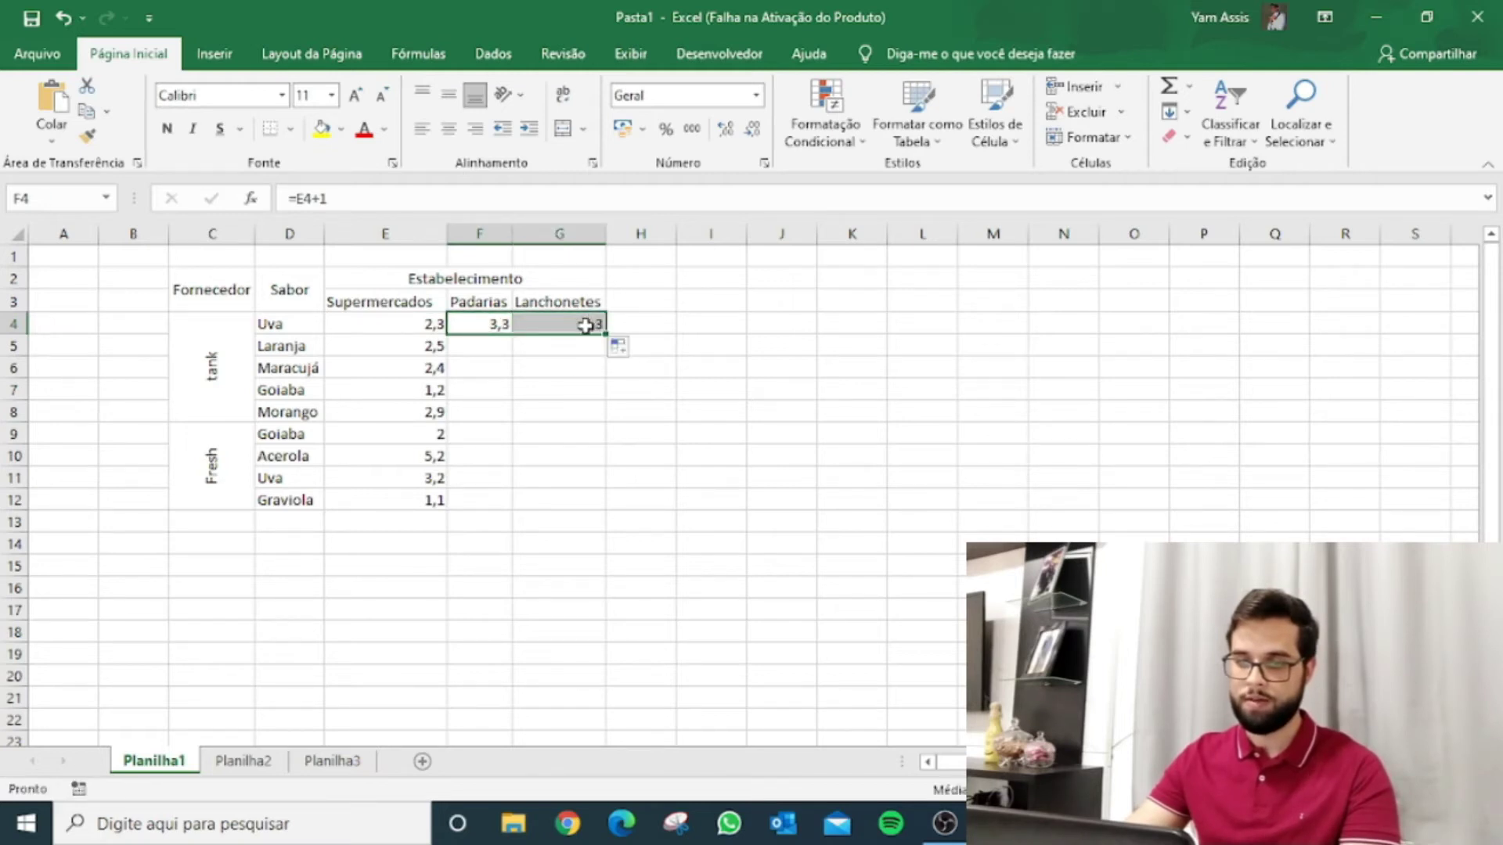
left_click(585, 325)
double_click(586, 325)
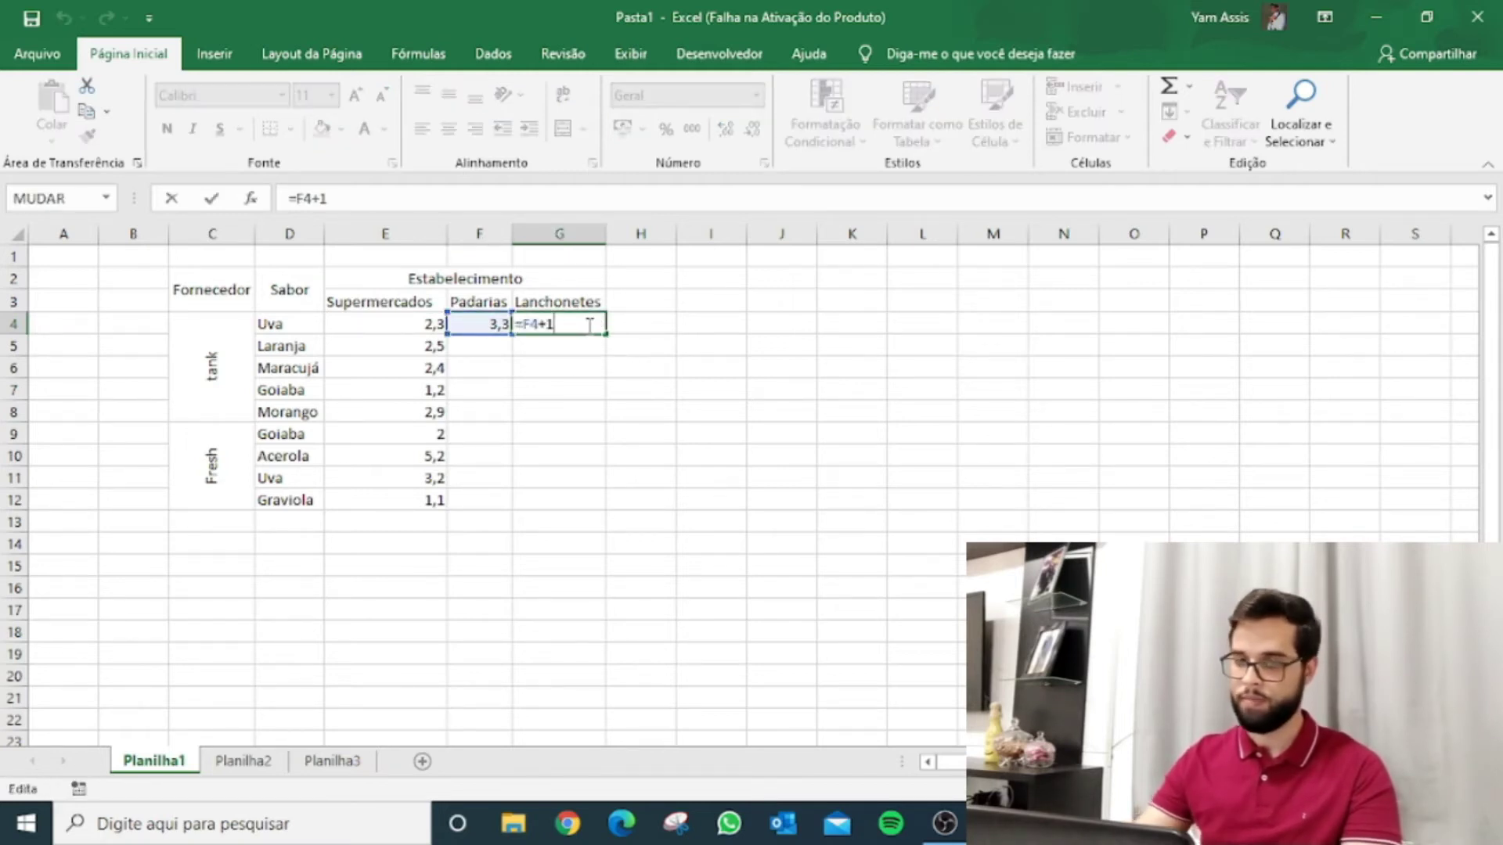
key("Return")
Fill the Padarias formula from F4 down to F12
left_click(501, 329)
left_click_drag(510, 336, 507, 509)
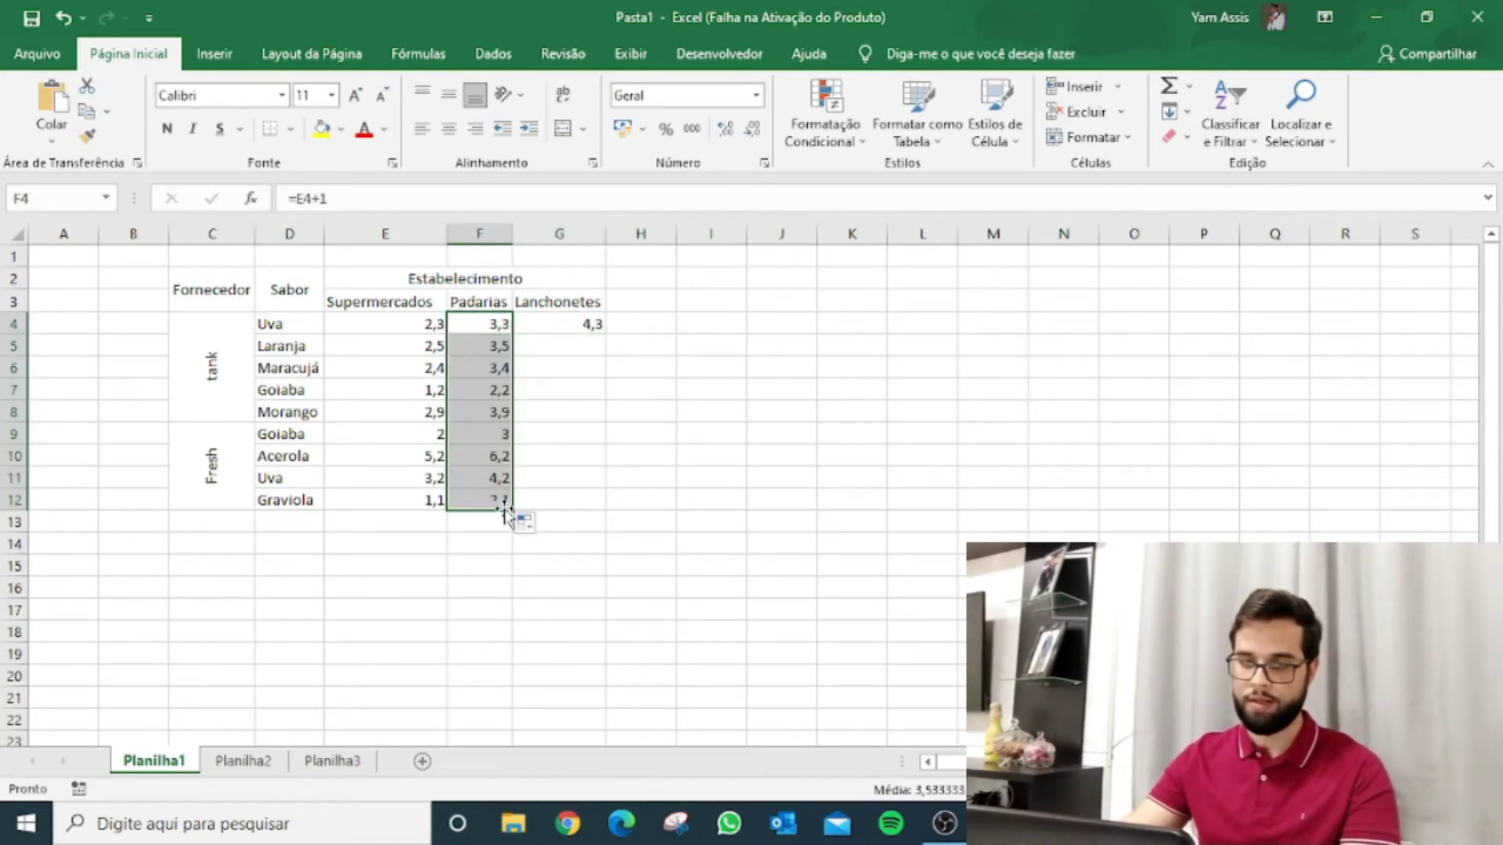
Fill the Lanchonetes formula from G4 down to G12
left_click(602, 323)
left_click_drag(608, 340, 596, 510)
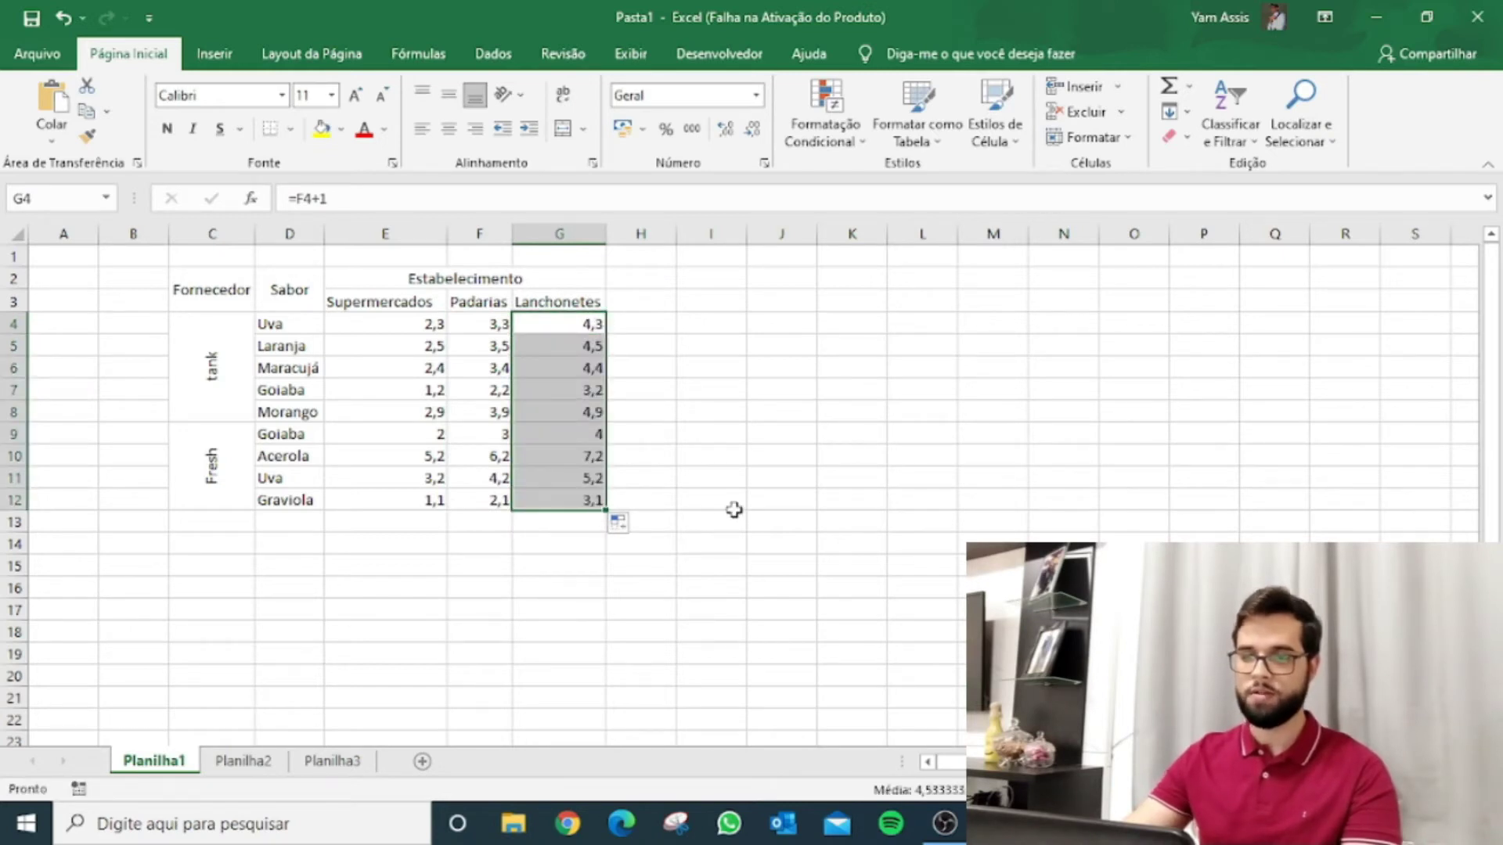
left_click(734, 510)
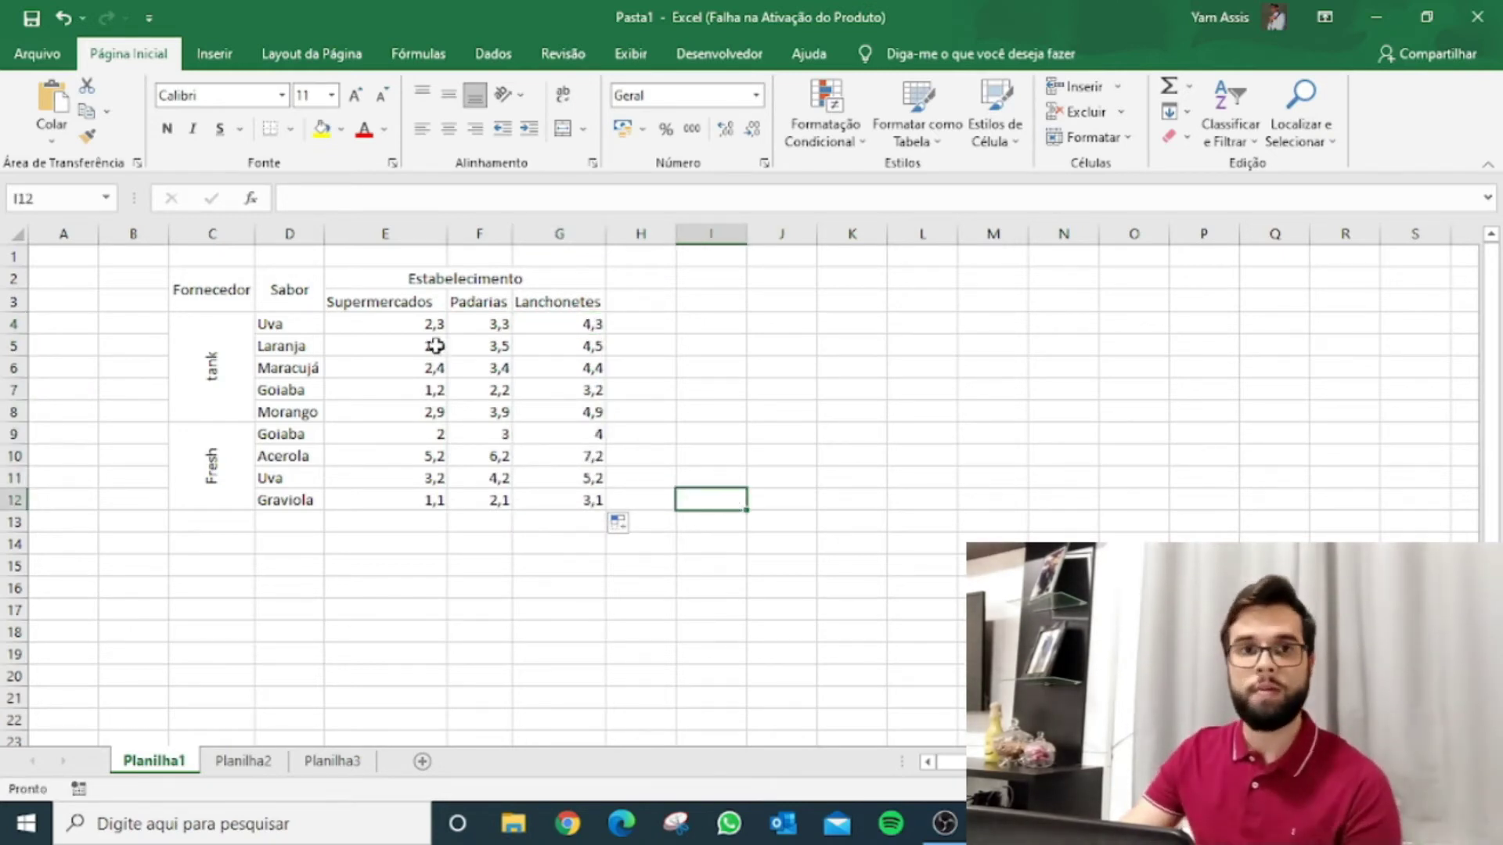
Apply the Contábil number format to the price values in E4:G12
left_click_drag(411, 324, 559, 500)
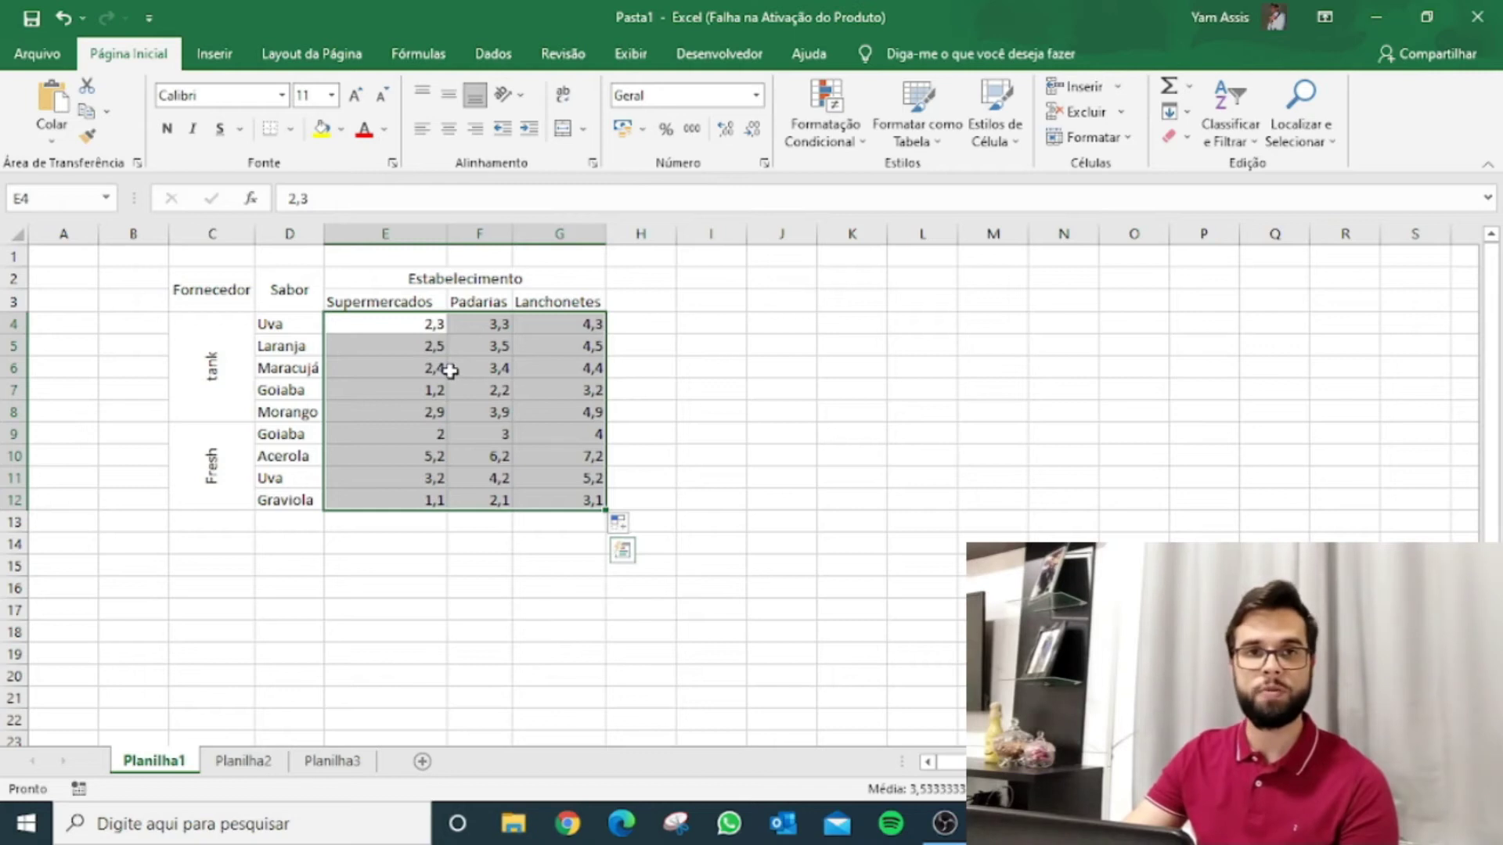
left_click(757, 97)
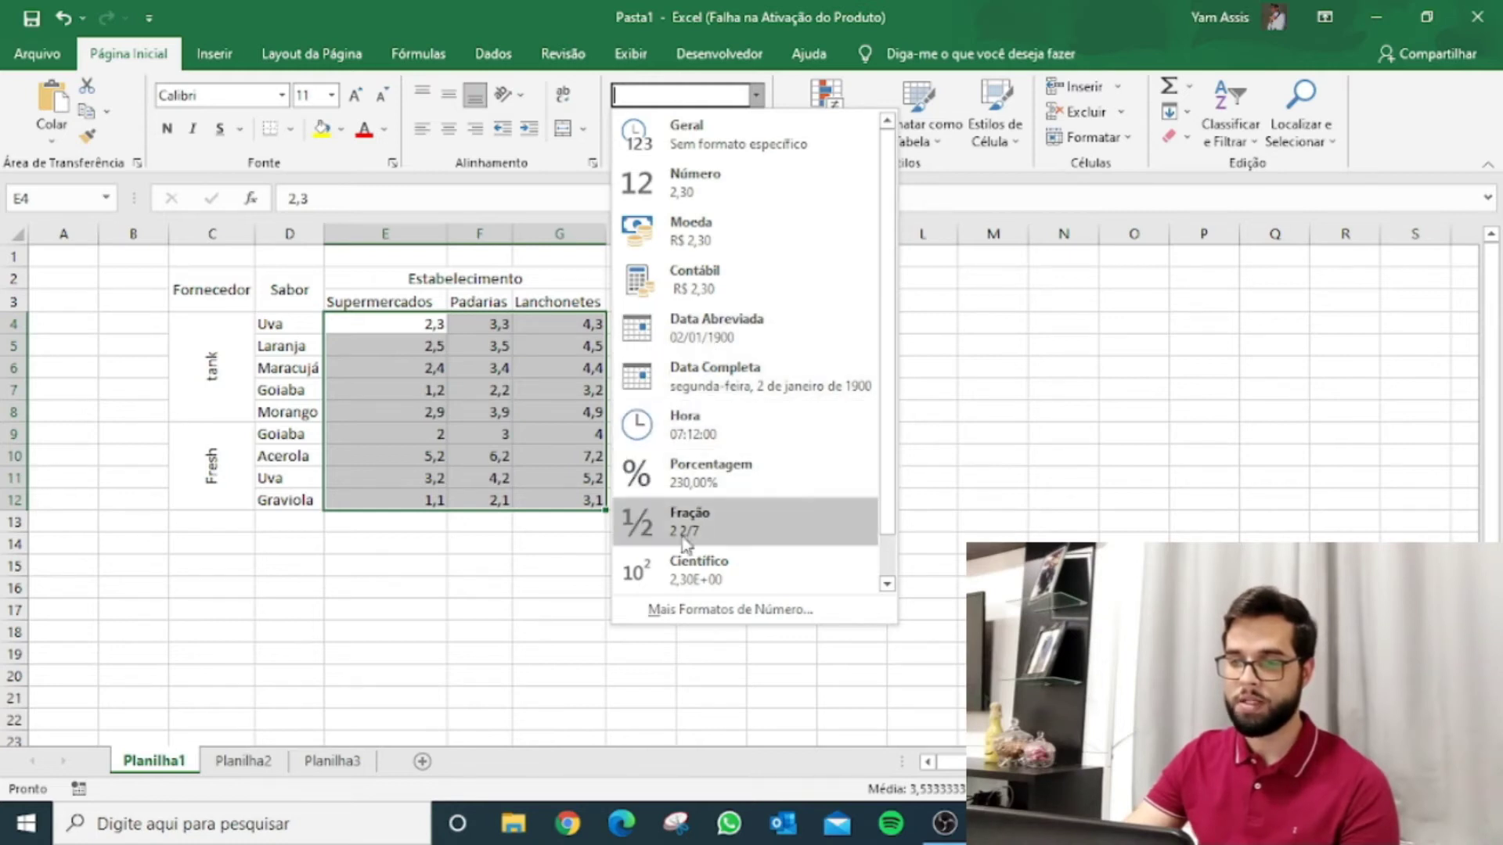
scroll(721, 536, "down", 1)
scroll(724, 544, "up", 1)
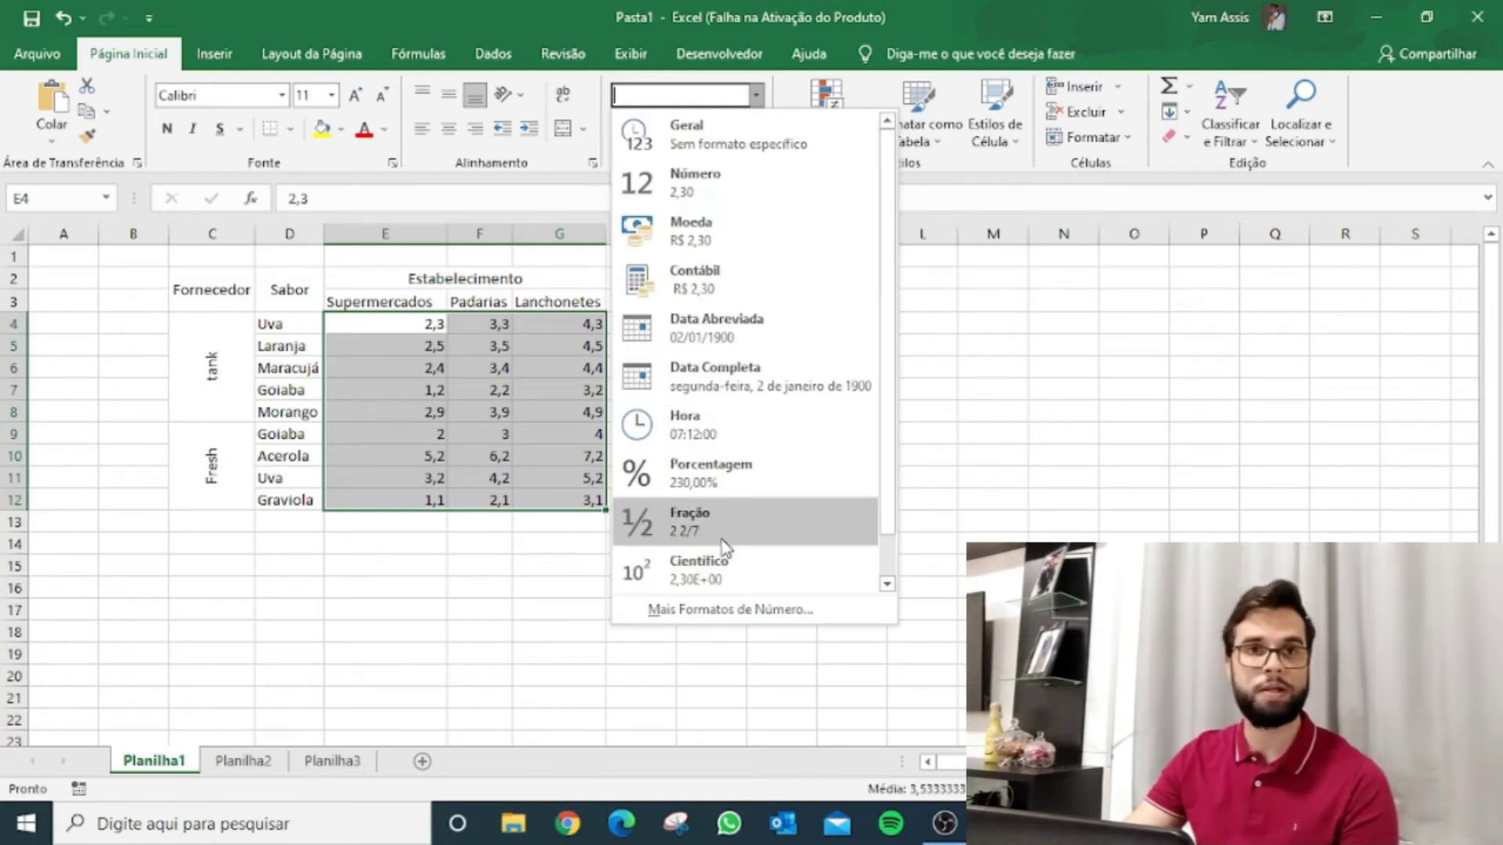
left_click(694, 280)
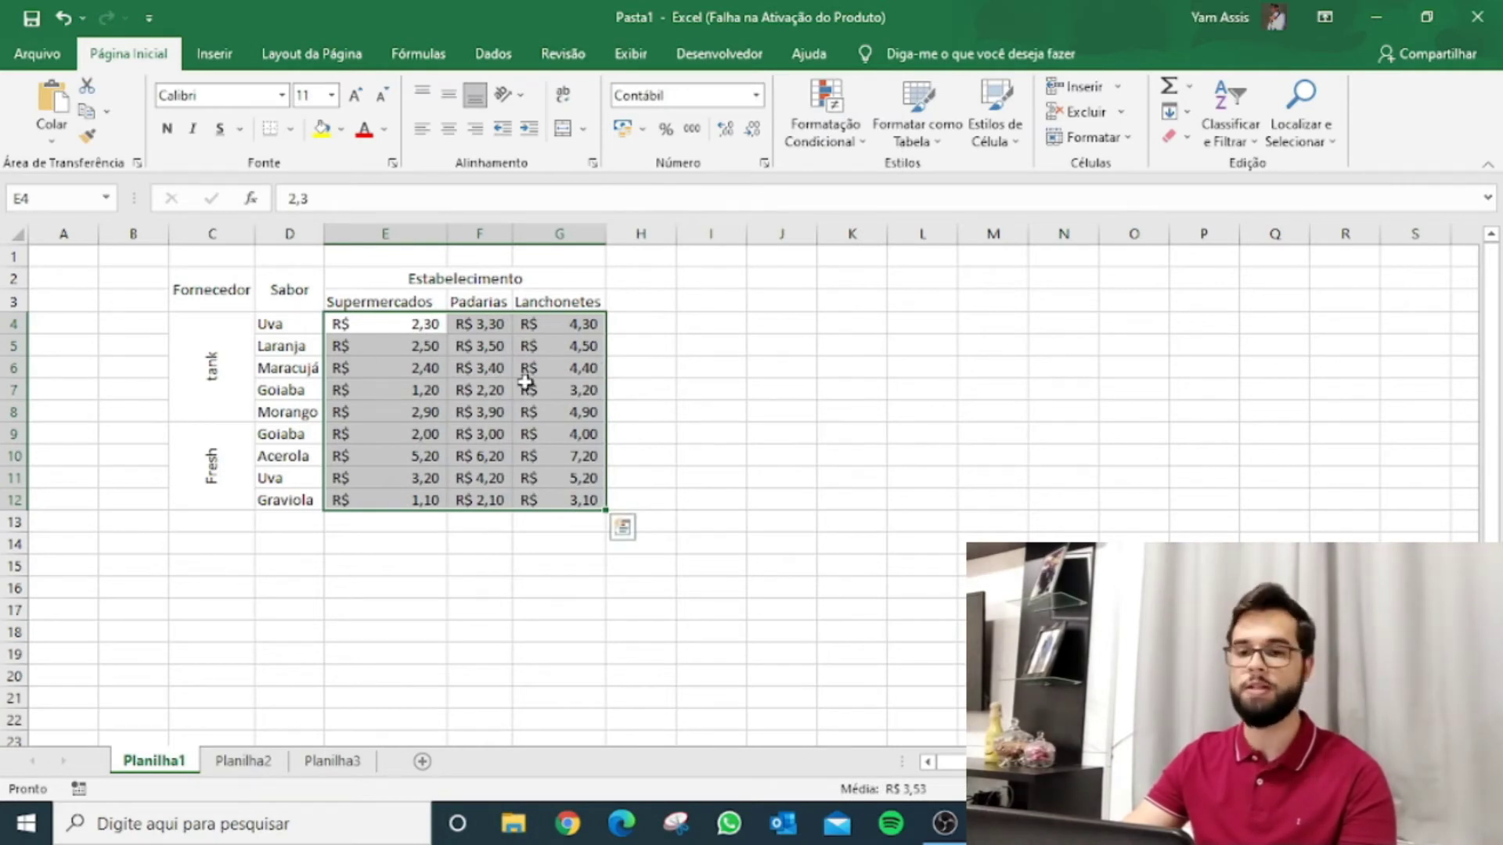
left_click(737, 350)
left_click(845, 417)
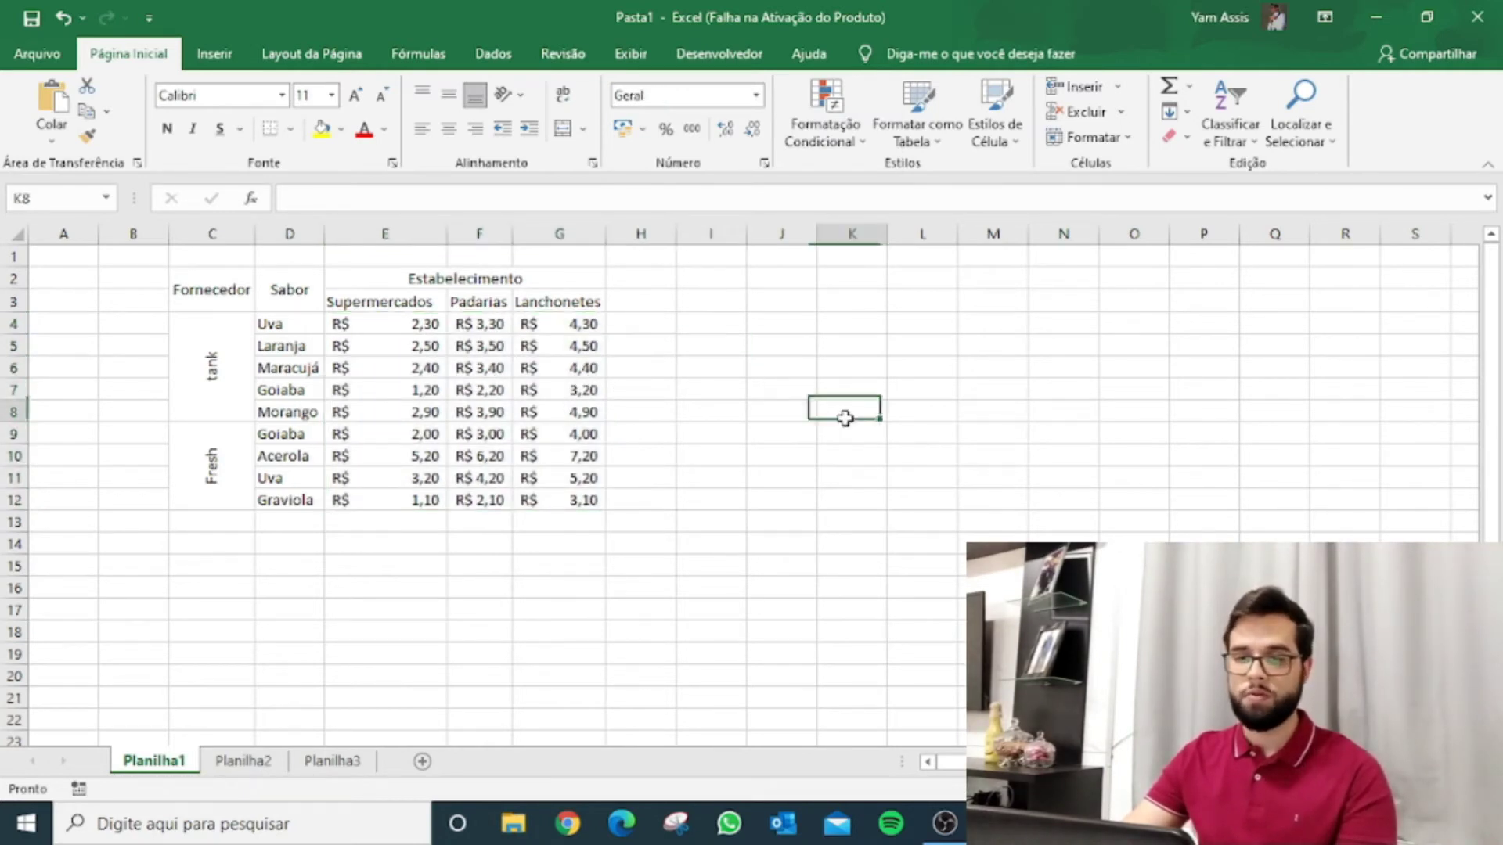
left_click_drag(358, 326, 583, 498)
left_click(884, 420)
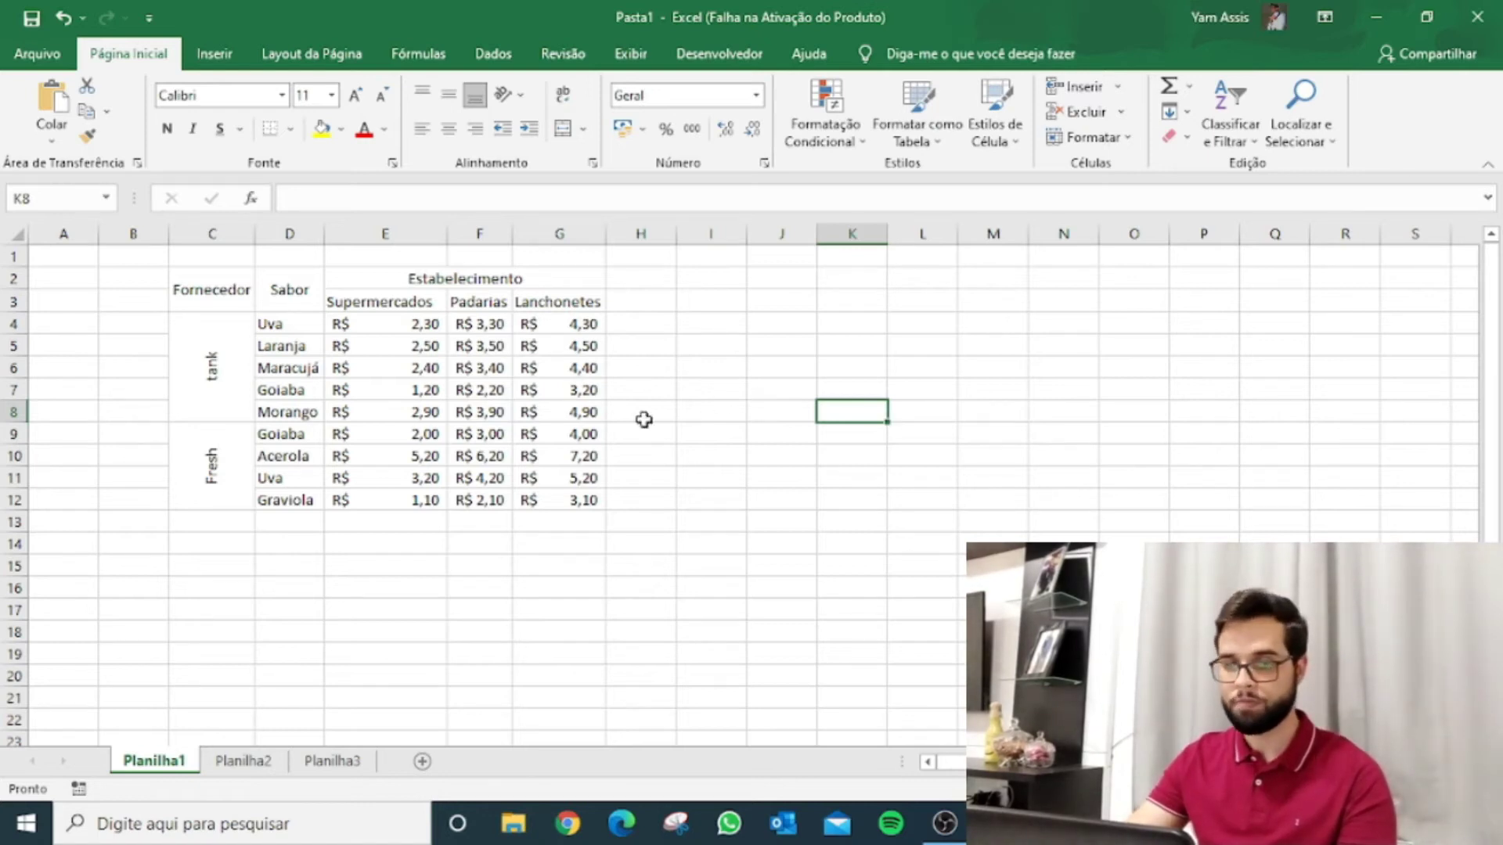
Change the font of the whole table, C2:G12, to Arial
left_click(245, 295)
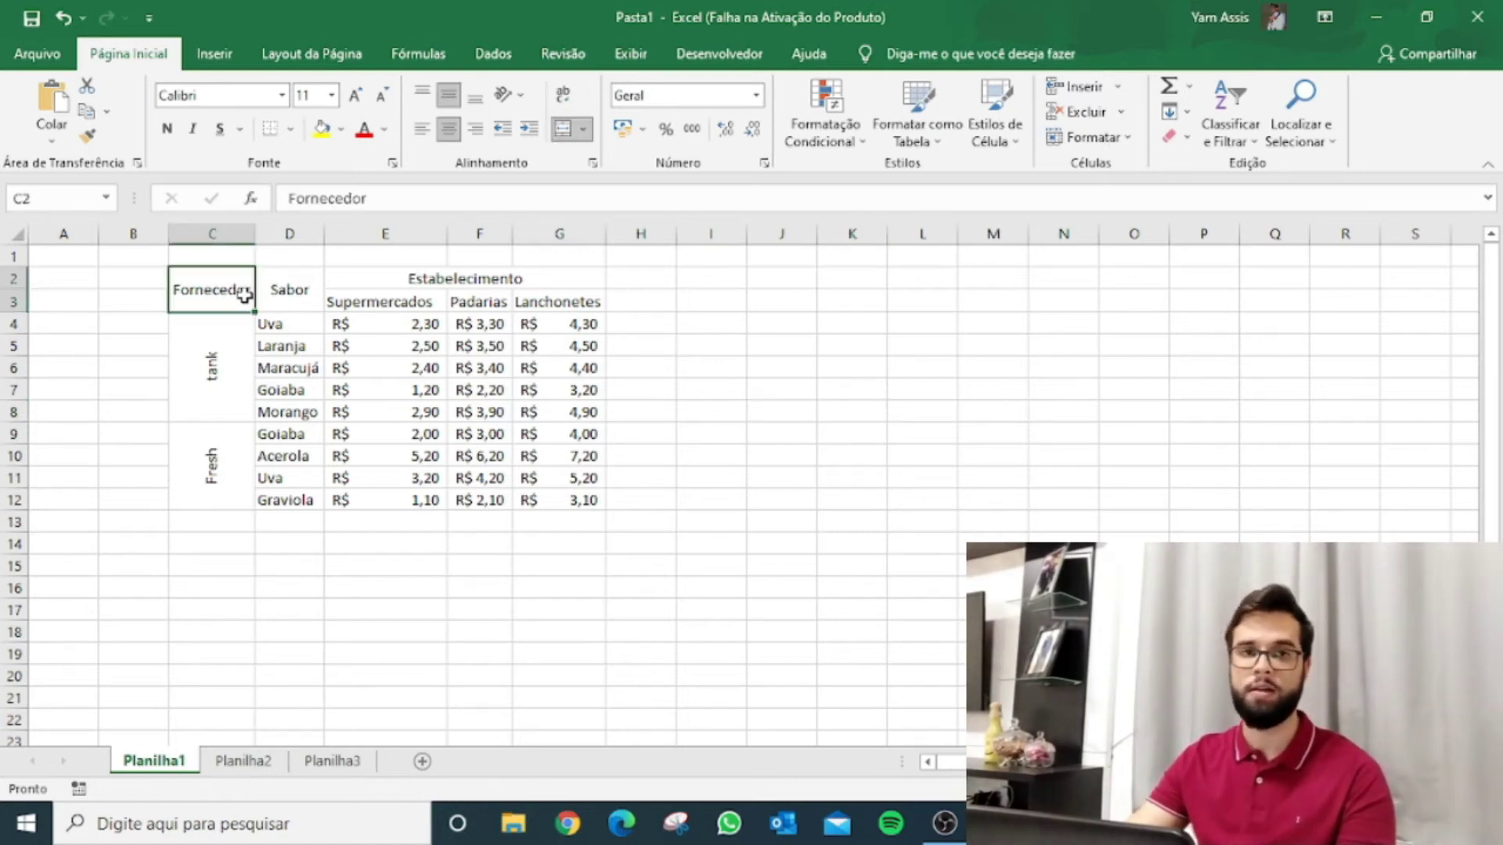
left_click_drag(237, 295, 506, 469)
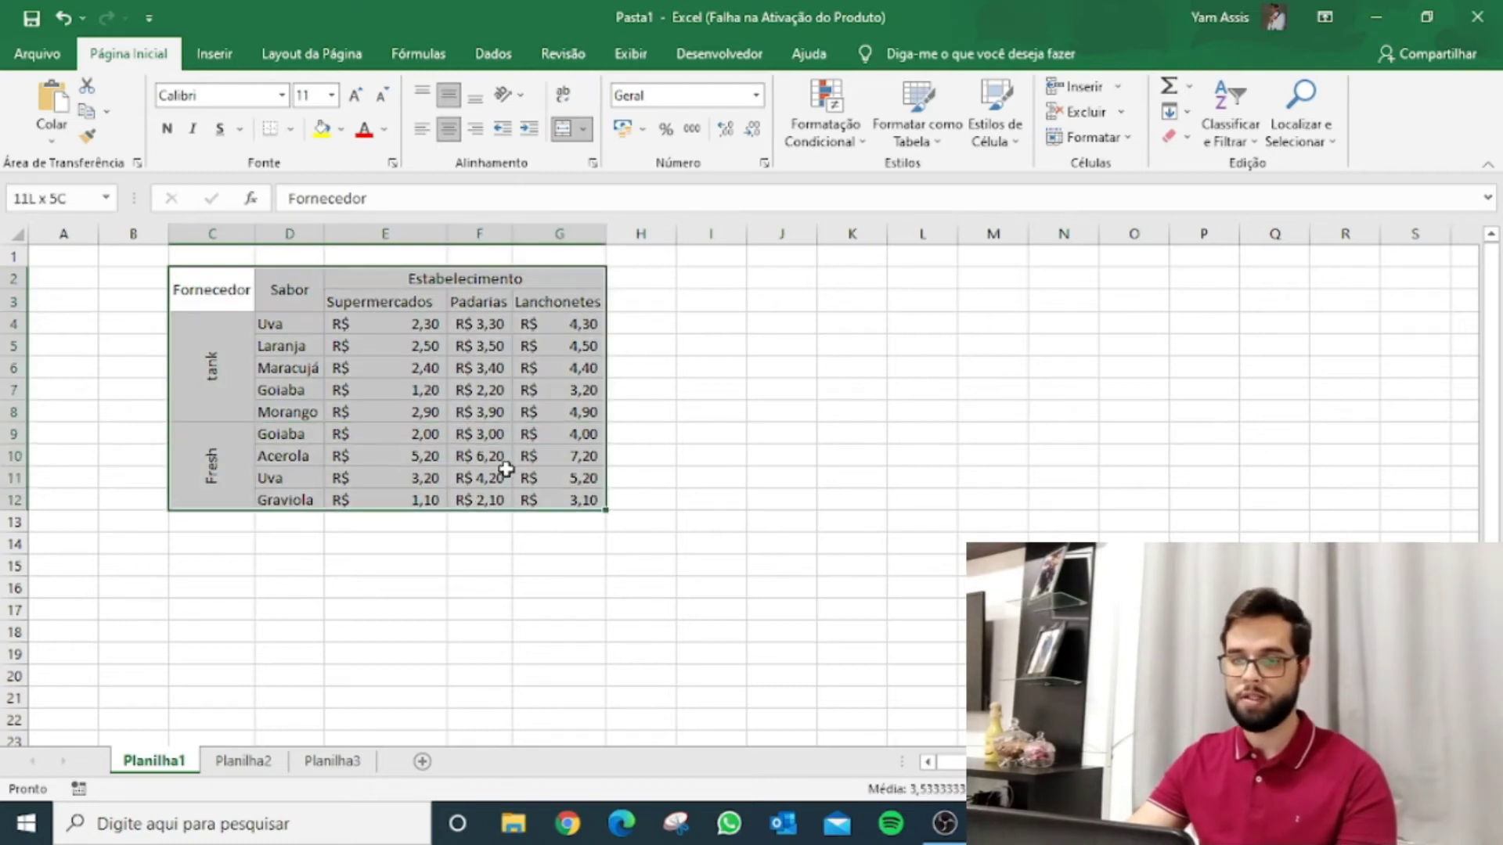
left_click(282, 96)
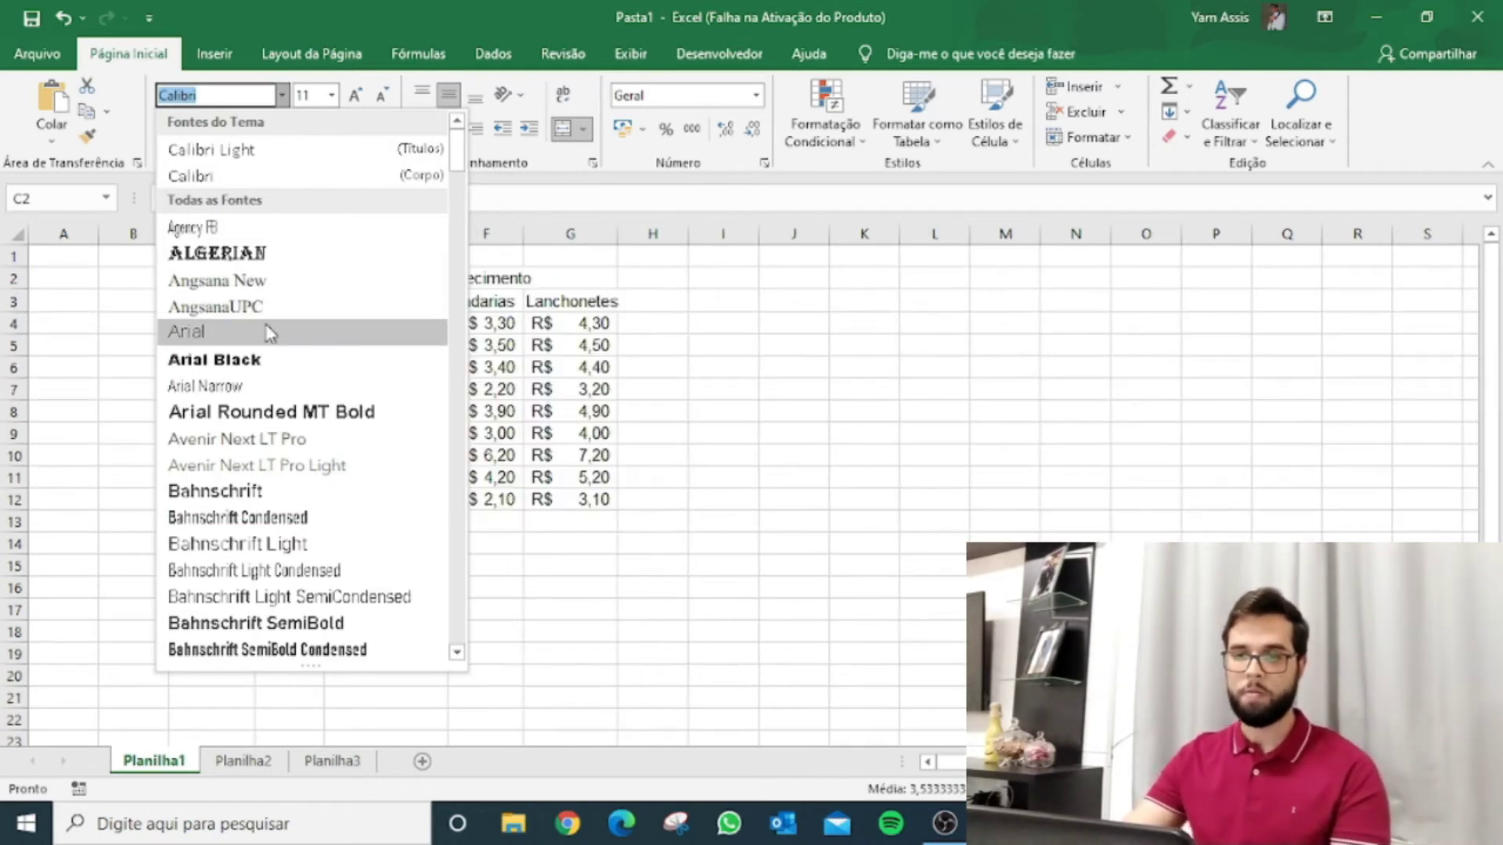
left_click(269, 333)
left_click(430, 344)
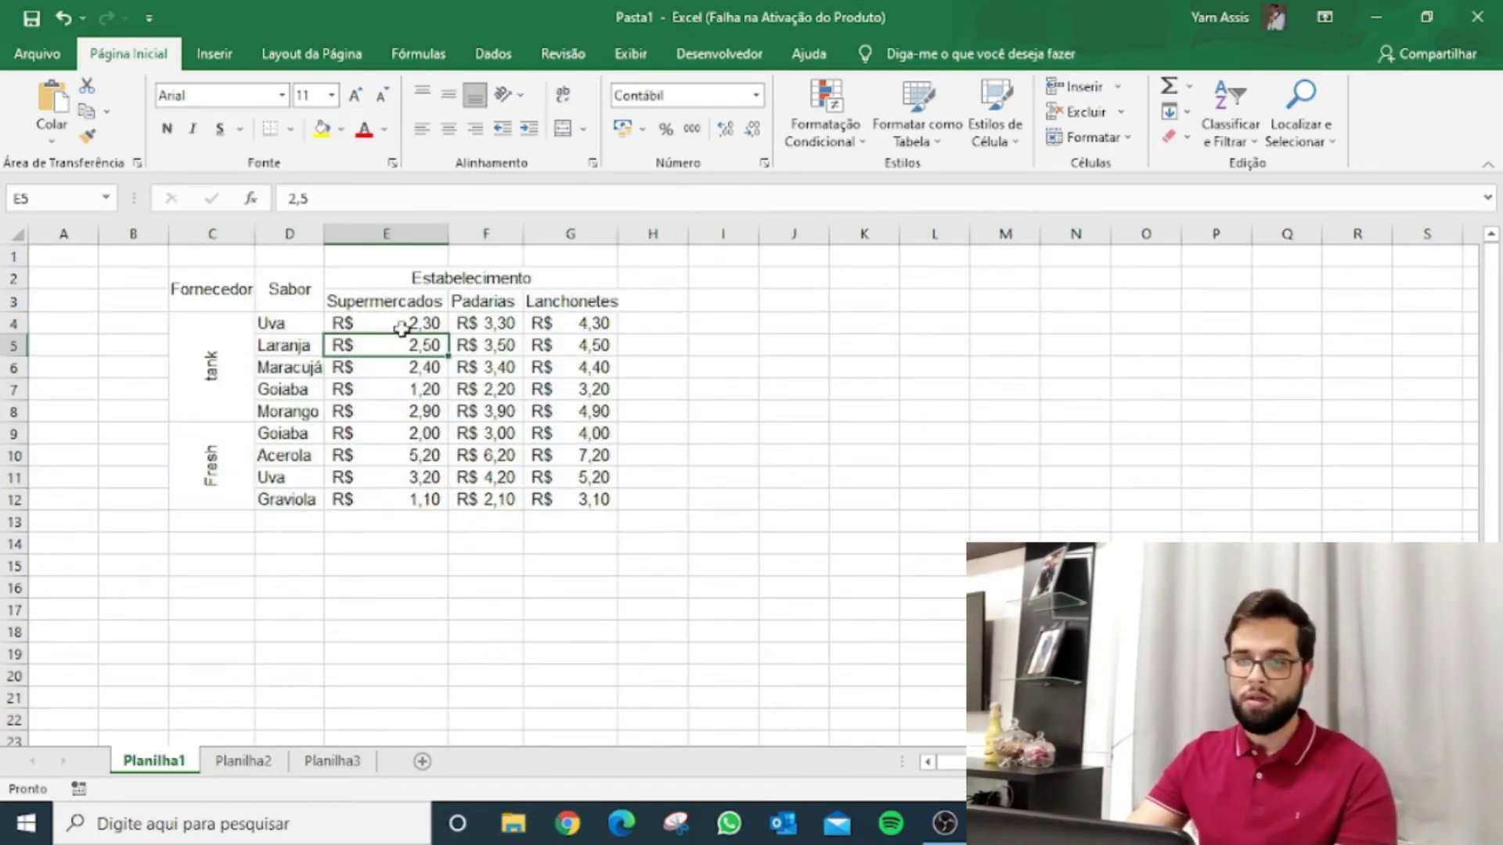
Increase the font size of the table headings in C2:G3 to 14
left_click_drag(233, 287, 595, 304)
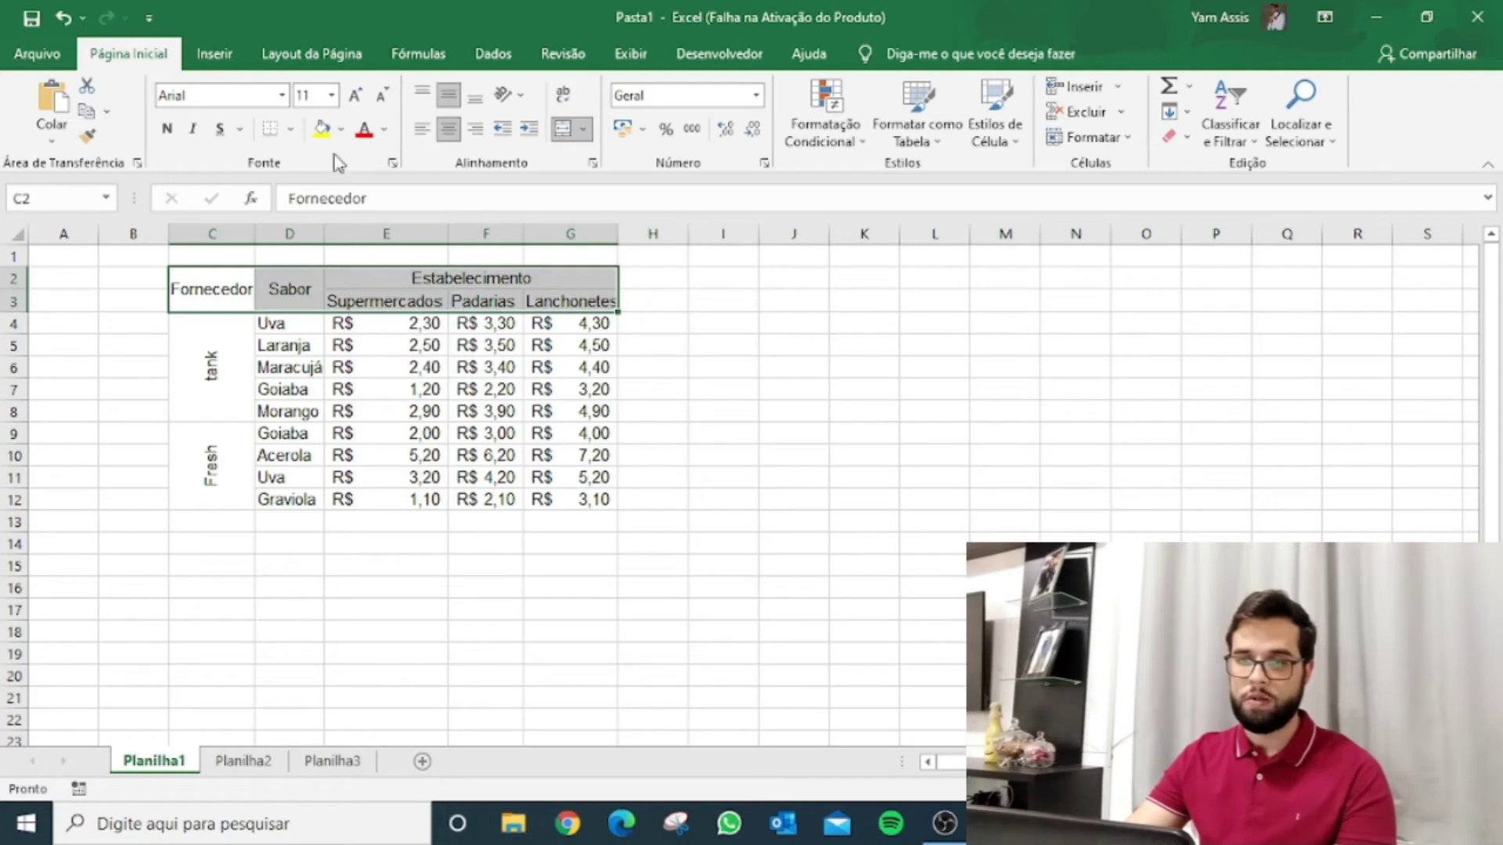
left_click(352, 97)
left_click(352, 98)
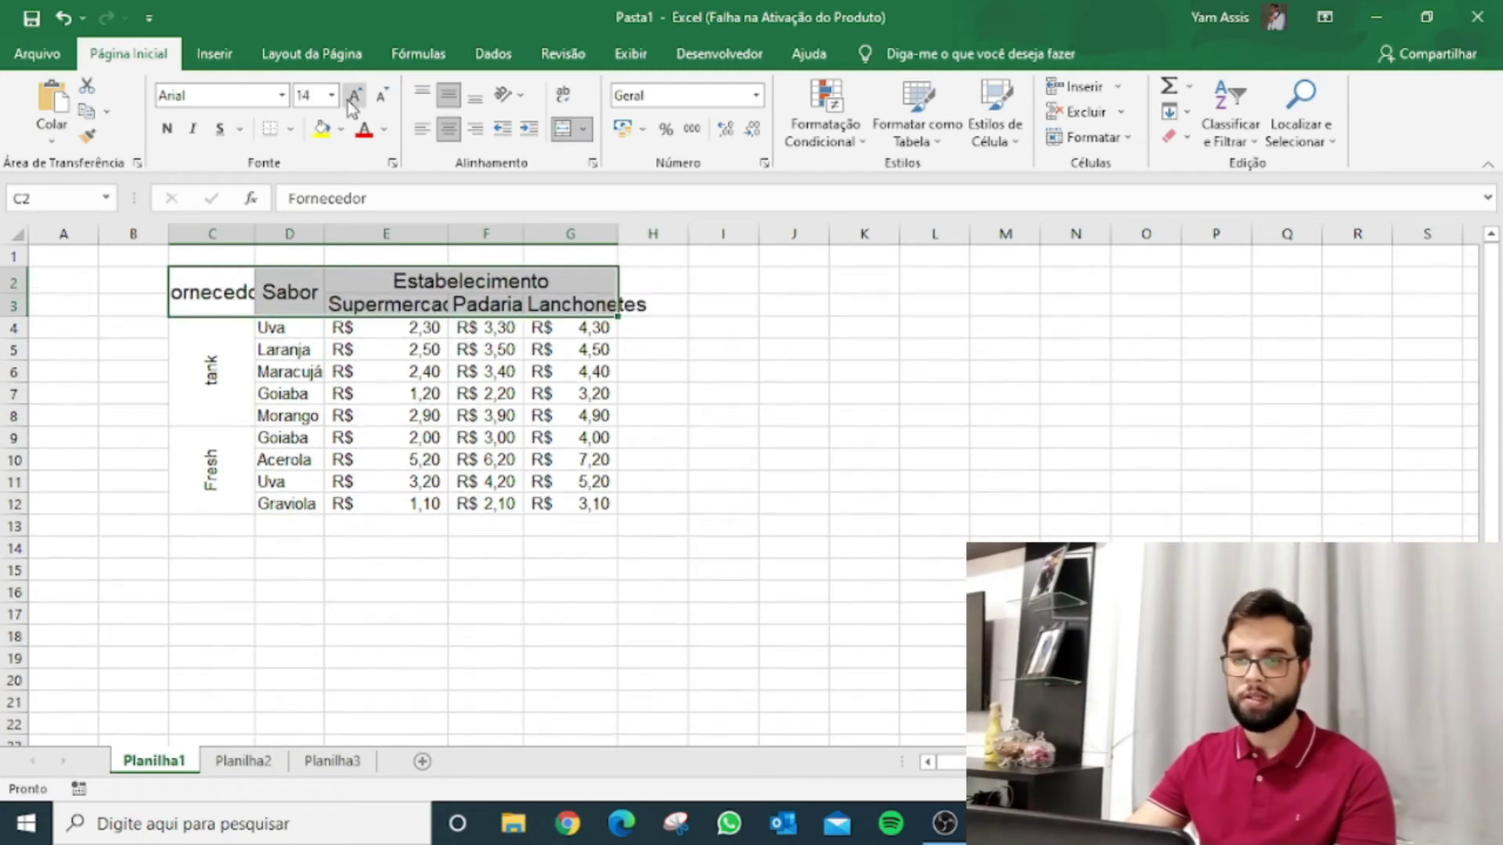
left_click(442, 419)
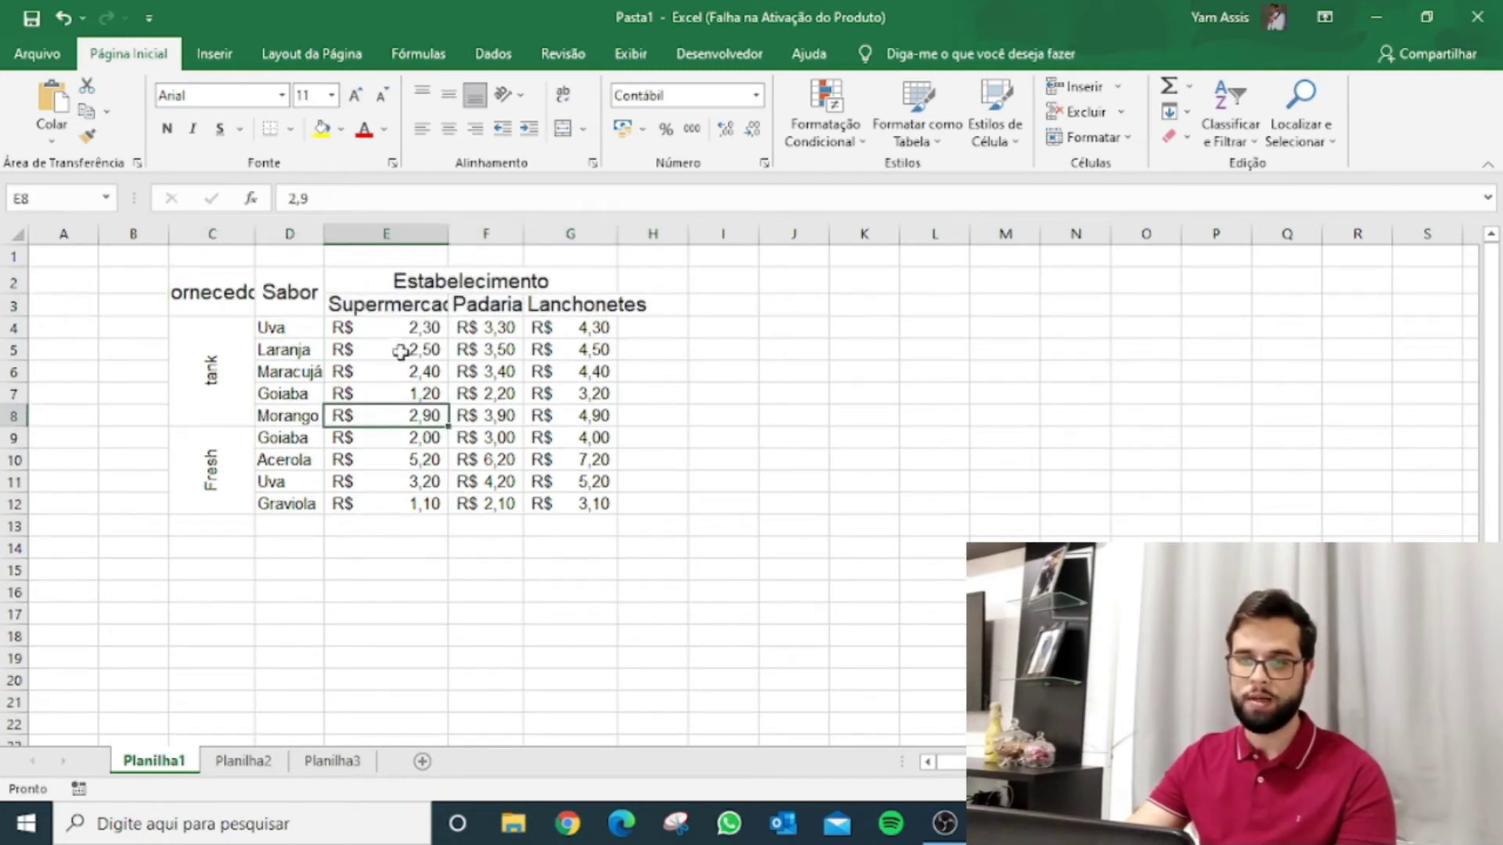
Autofit the widths of columns C to G to the enlarged headings
left_click(242, 295)
left_click(285, 292)
left_click(429, 289)
left_click(595, 303)
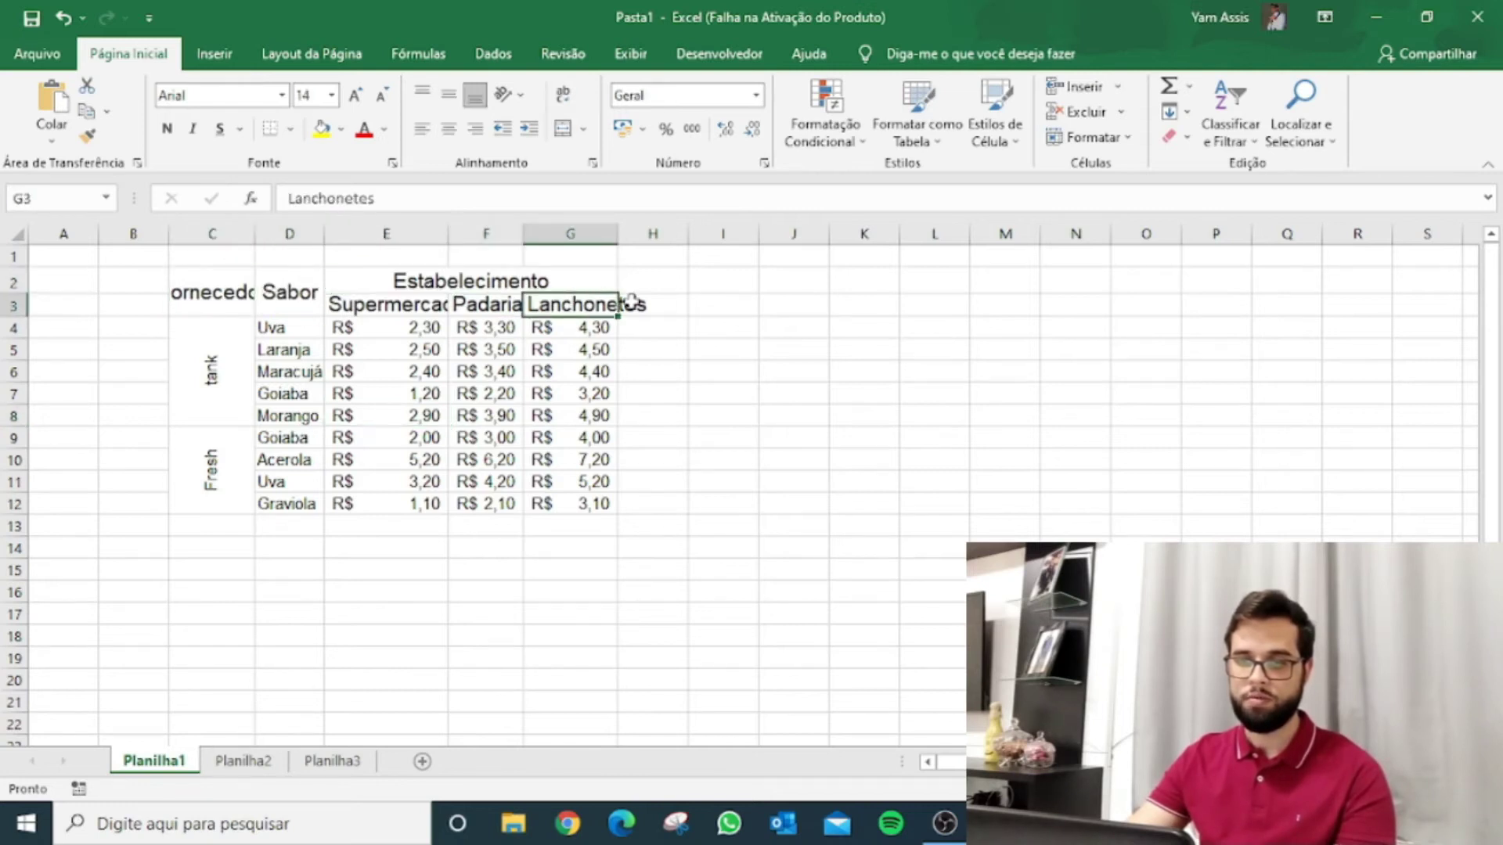
left_click_drag(206, 234, 561, 258)
double_click(619, 234)
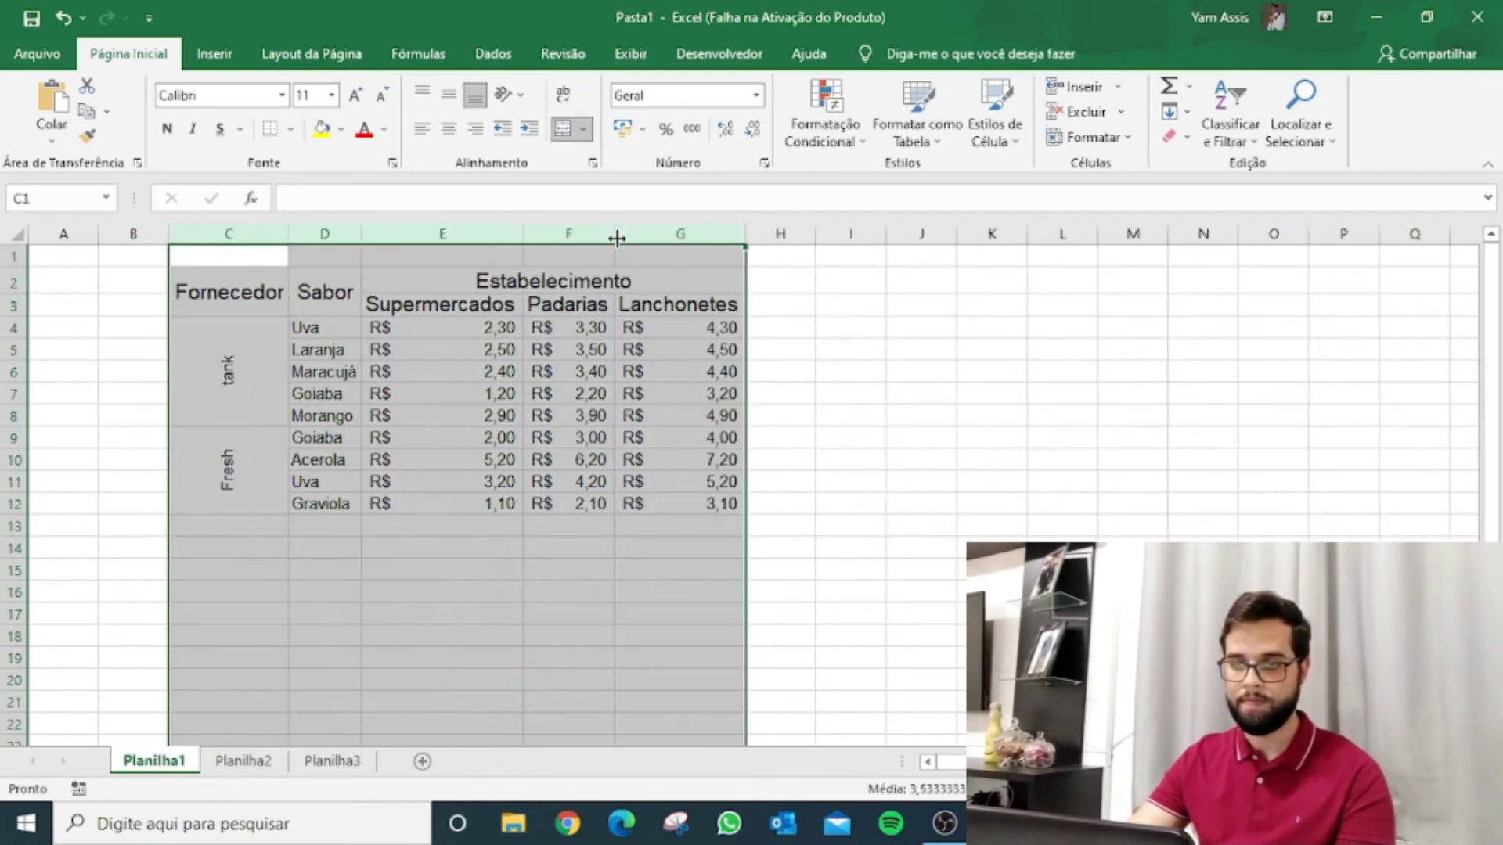
left_click(537, 631)
Increase the font size of the supplier names tank and Fresh to 16
left_click_drag(251, 399, 239, 509)
left_click(354, 96)
left_click(354, 95)
left_click(355, 96)
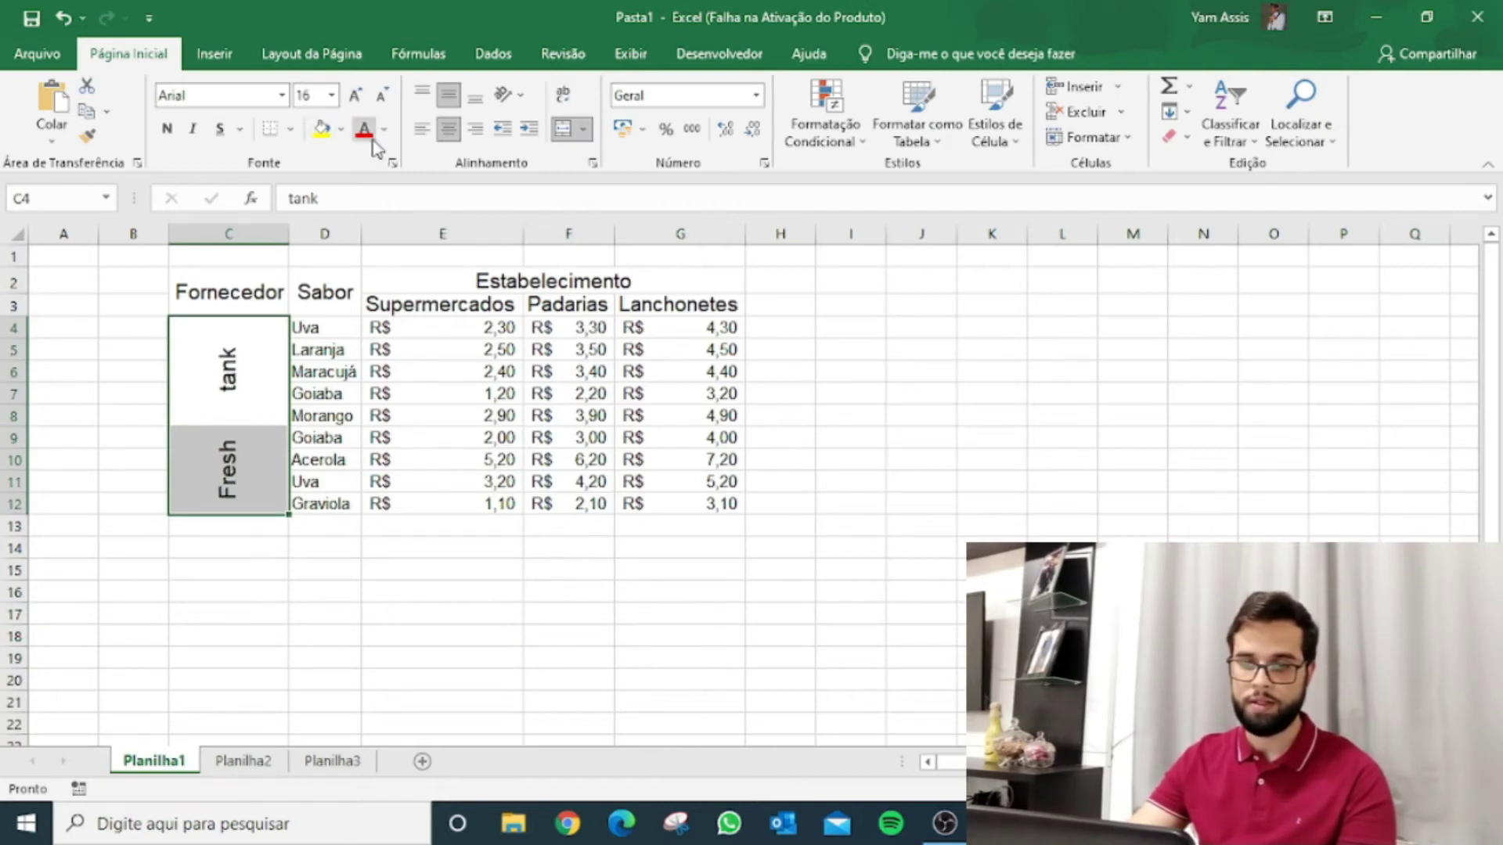
left_click(412, 597)
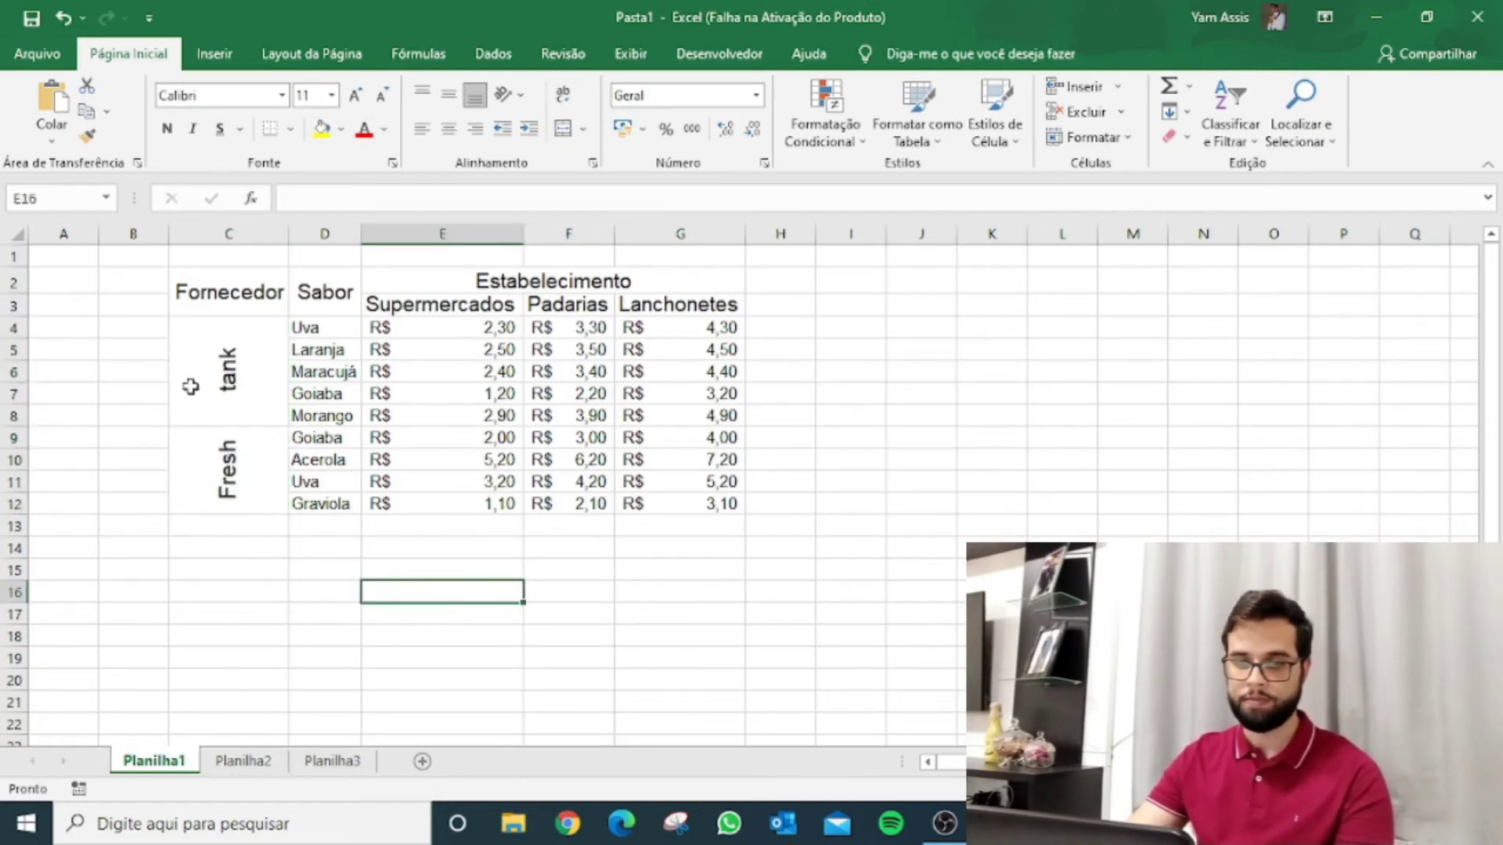
left_click(227, 382)
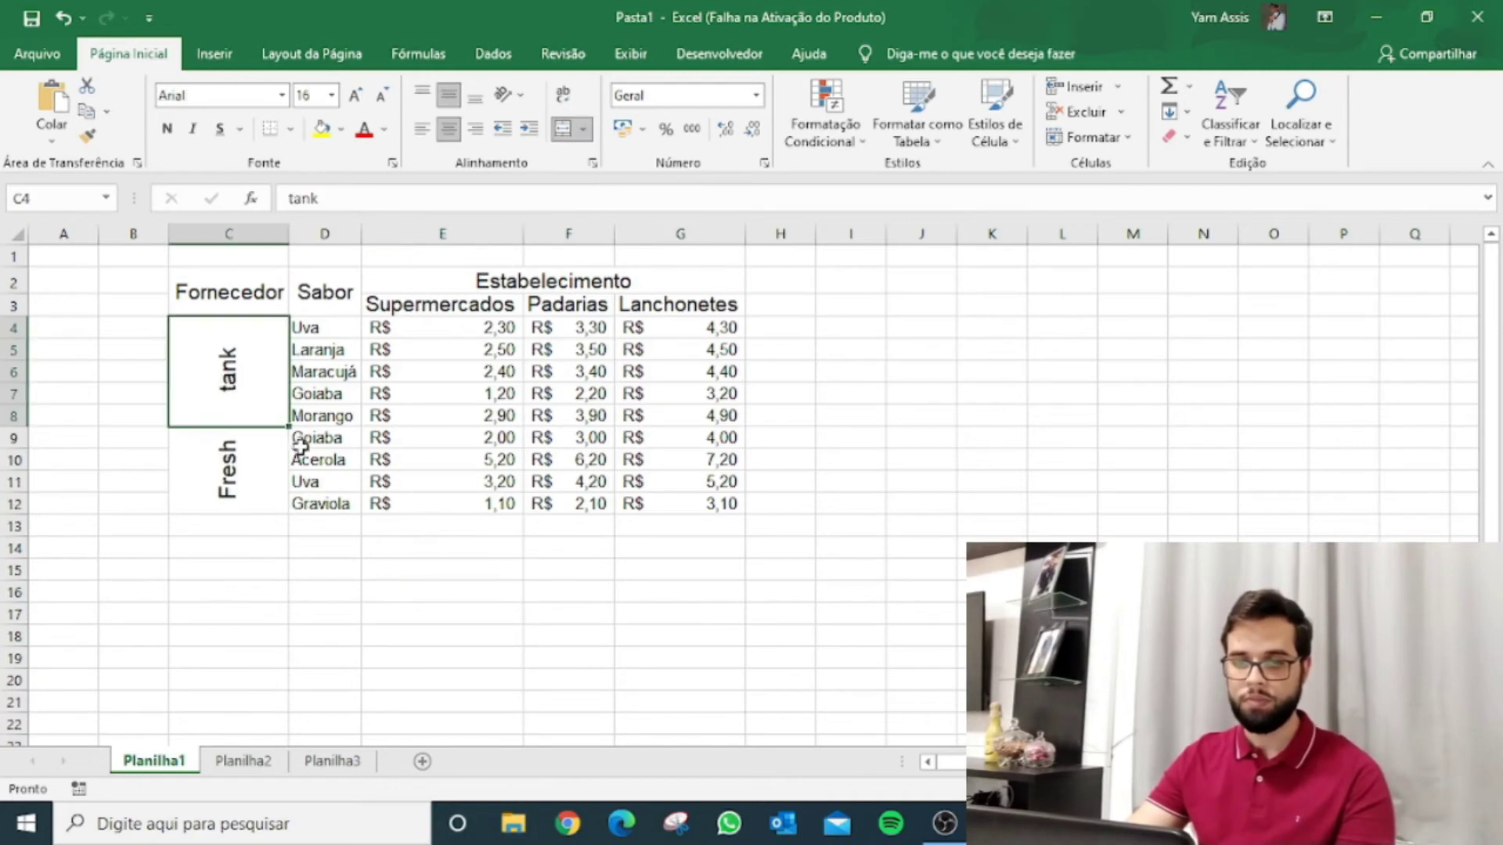
left_click(456, 557)
left_click(426, 573)
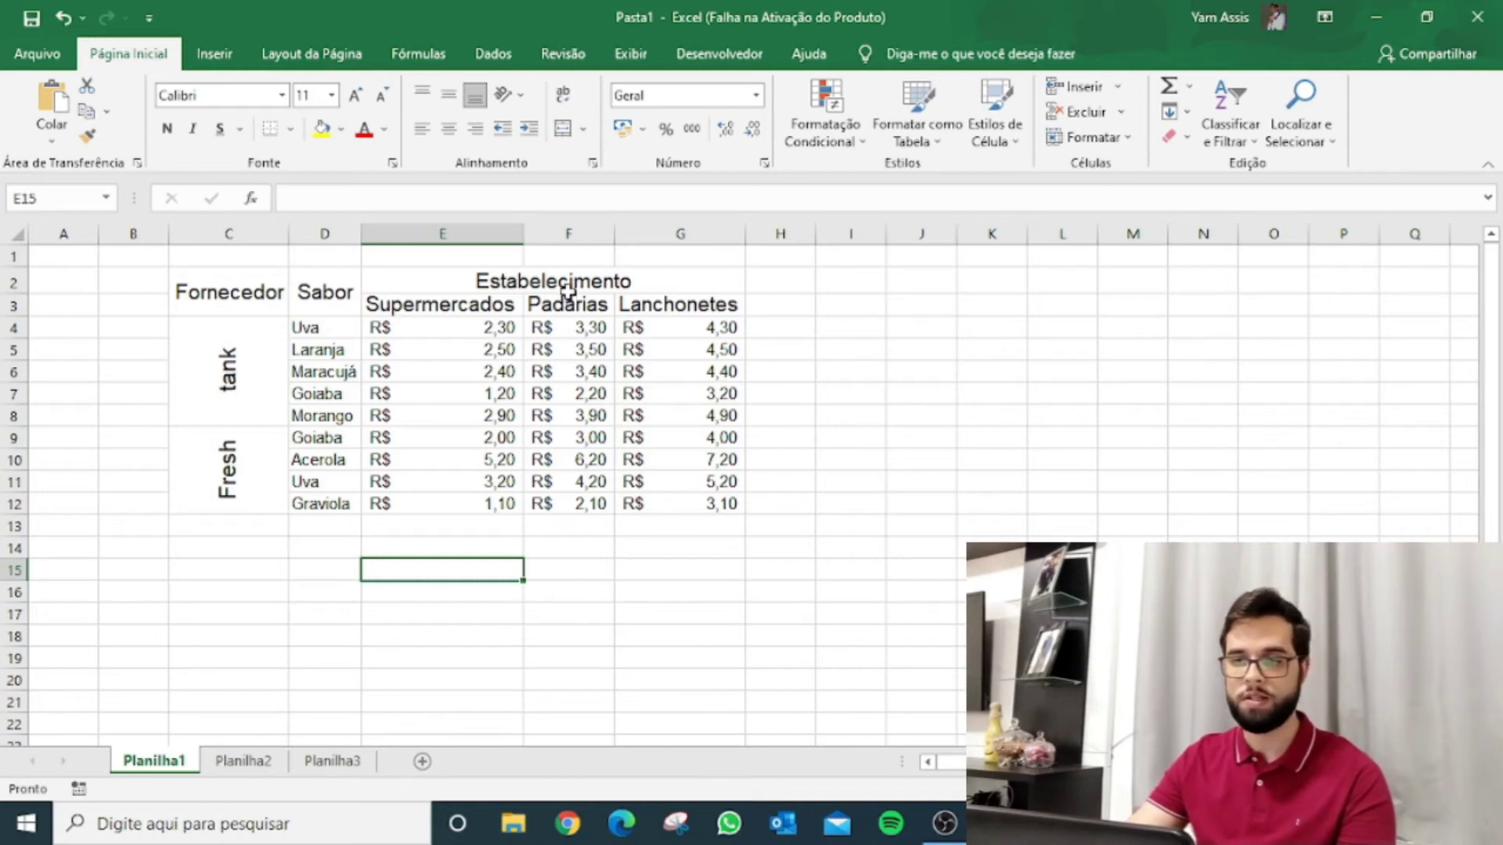
Apply all borders to the heading cells C2:G3 together with the supplier cells C4:C12
left_click_drag(652, 284, 273, 299)
left_click_drag(241, 368, 241, 462)
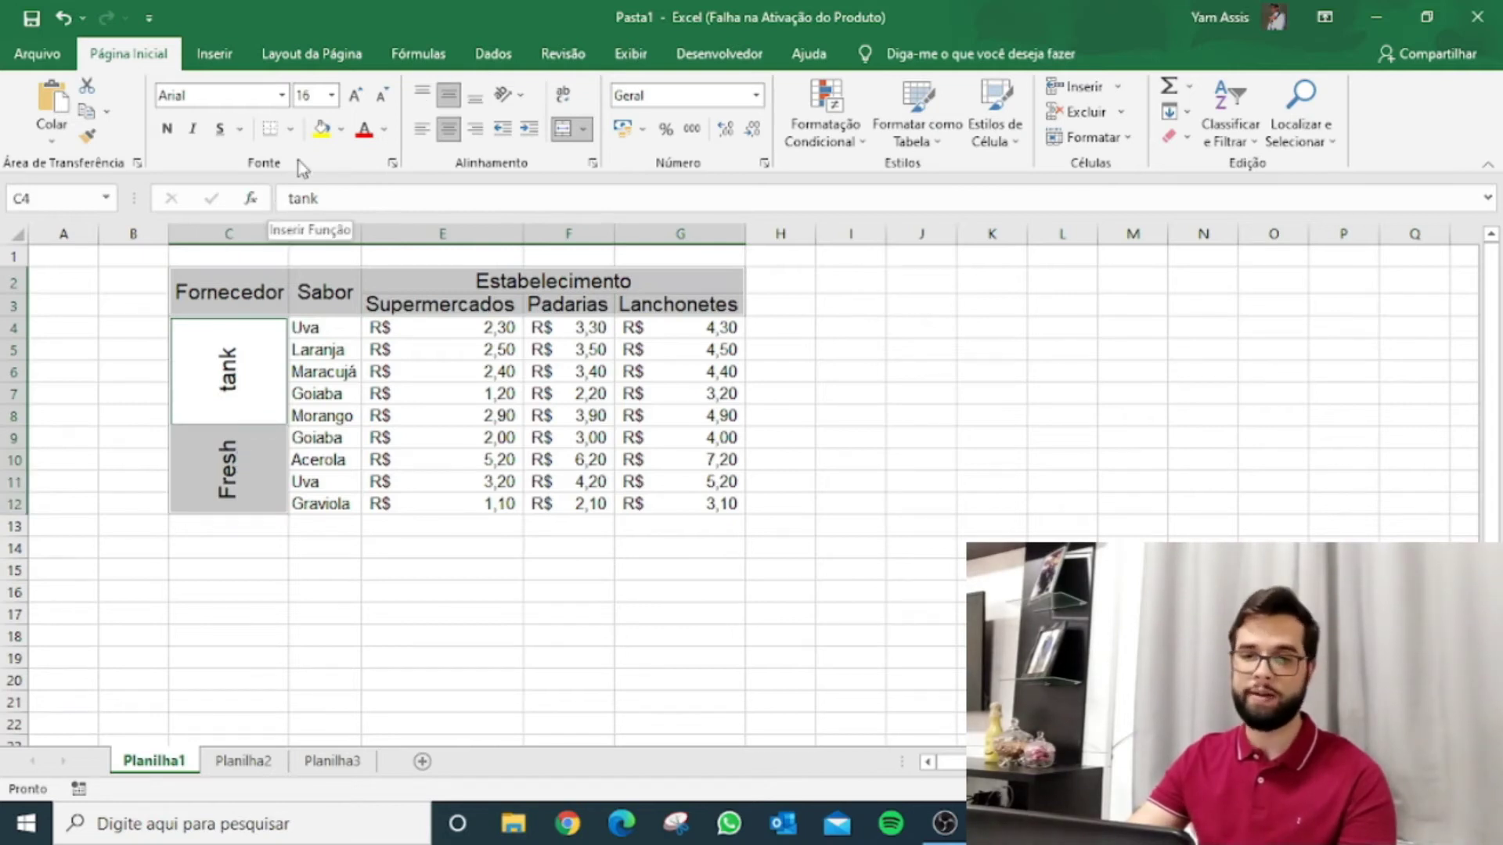
left_click(292, 130)
left_click(291, 133)
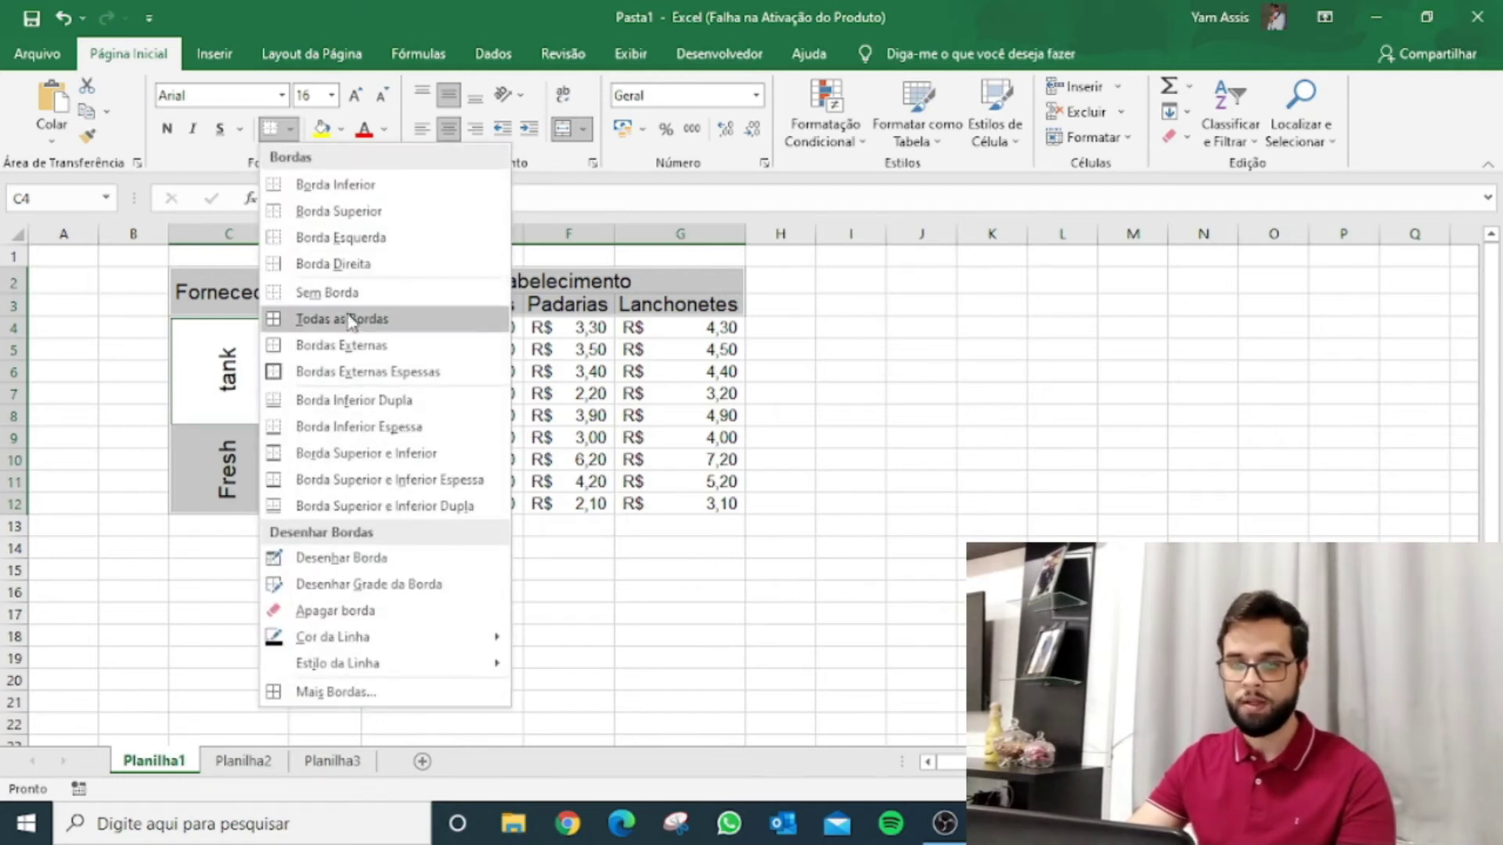
left_click(344, 319)
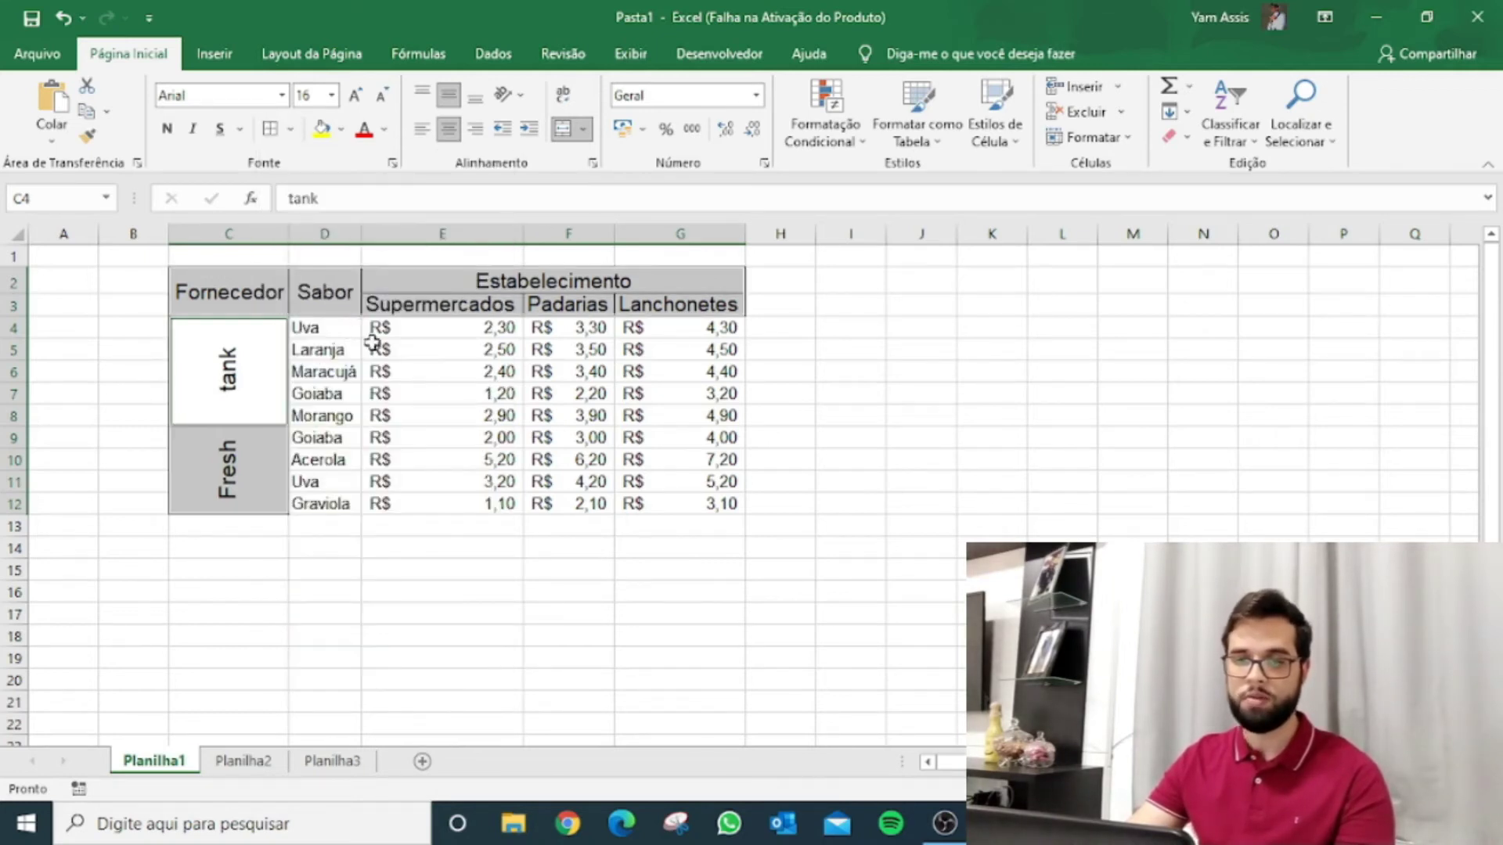
left_click(908, 411)
Add dashed dark grey inside borders to the flavour and price cells D4:G12 through the detailed border settings
left_click_drag(305, 327, 660, 498)
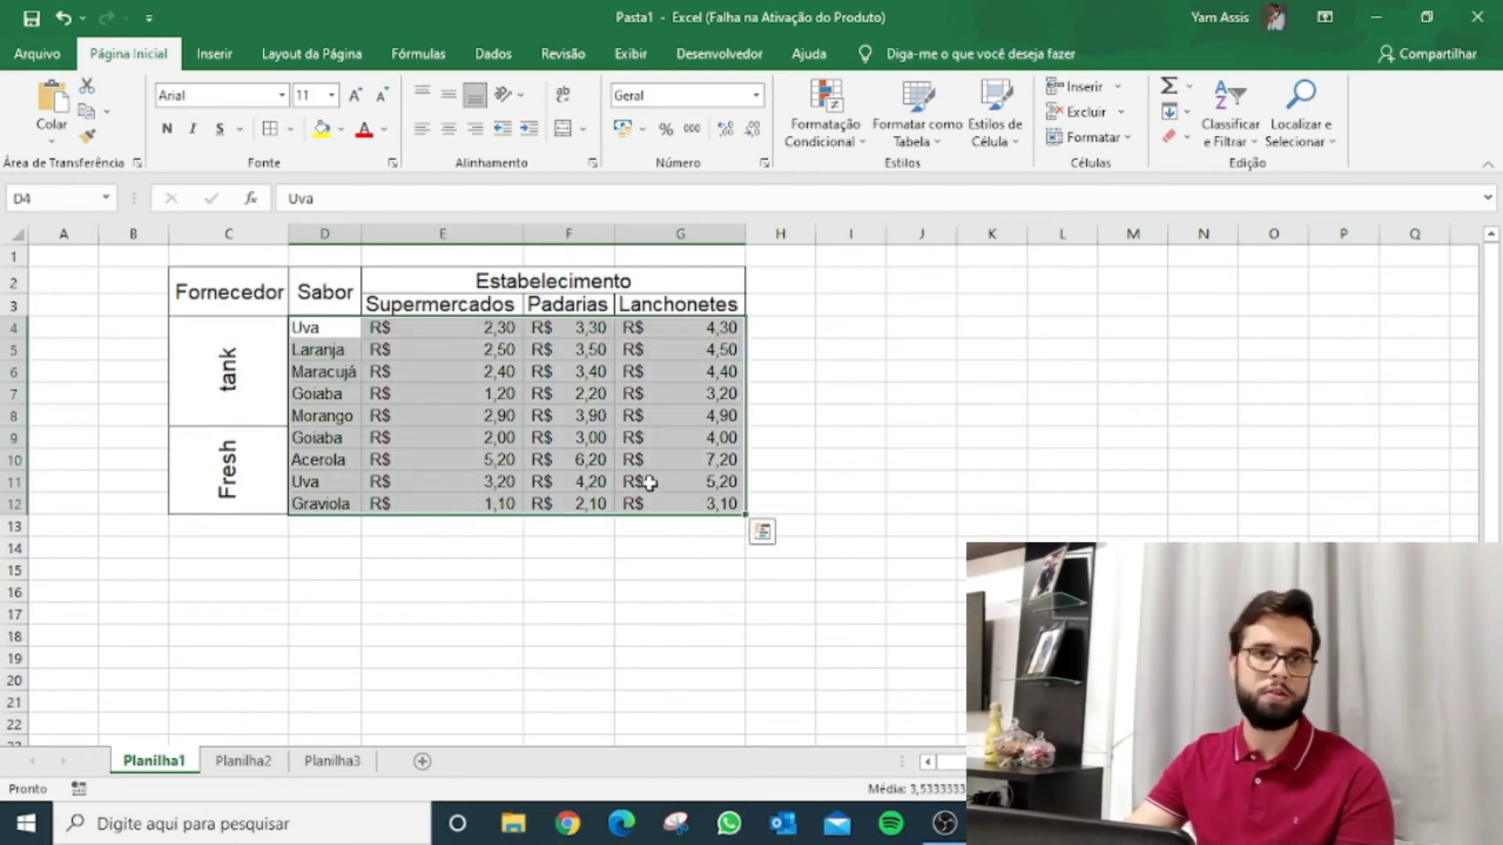
left_click(290, 129)
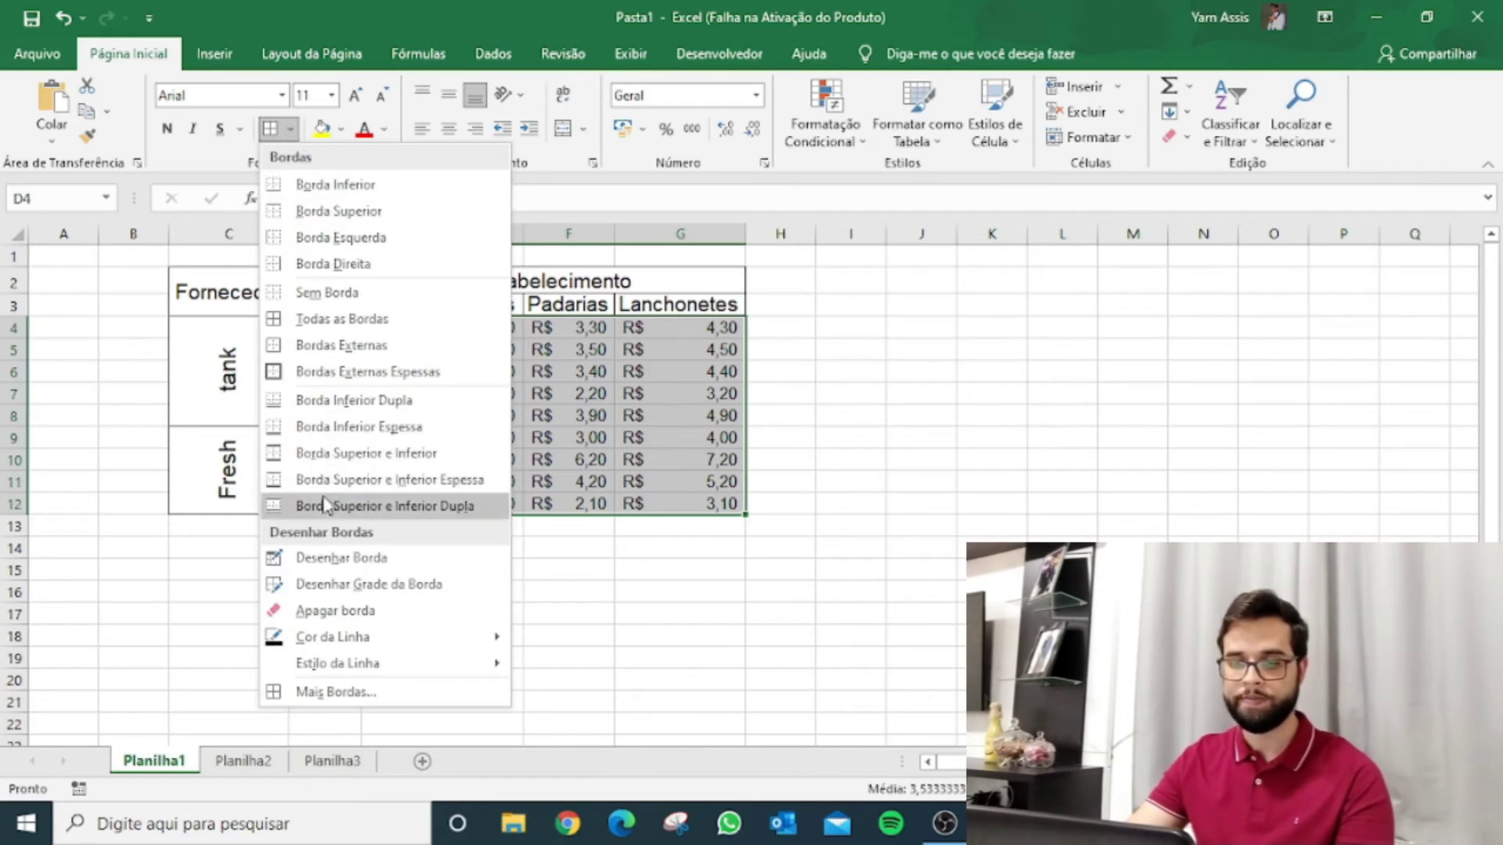
left_click(356, 692)
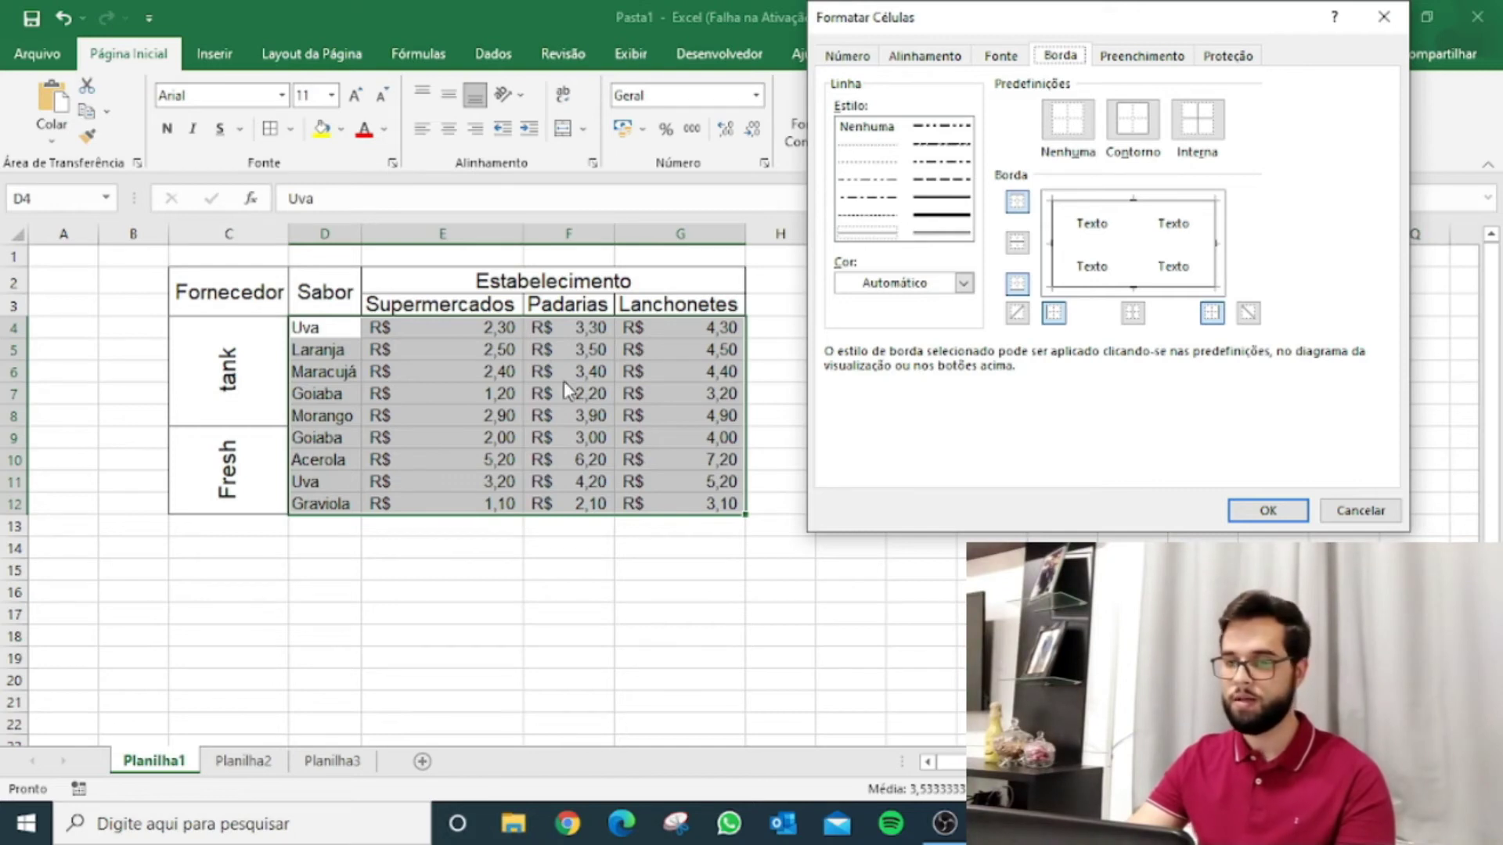
left_click(877, 213)
left_click(964, 284)
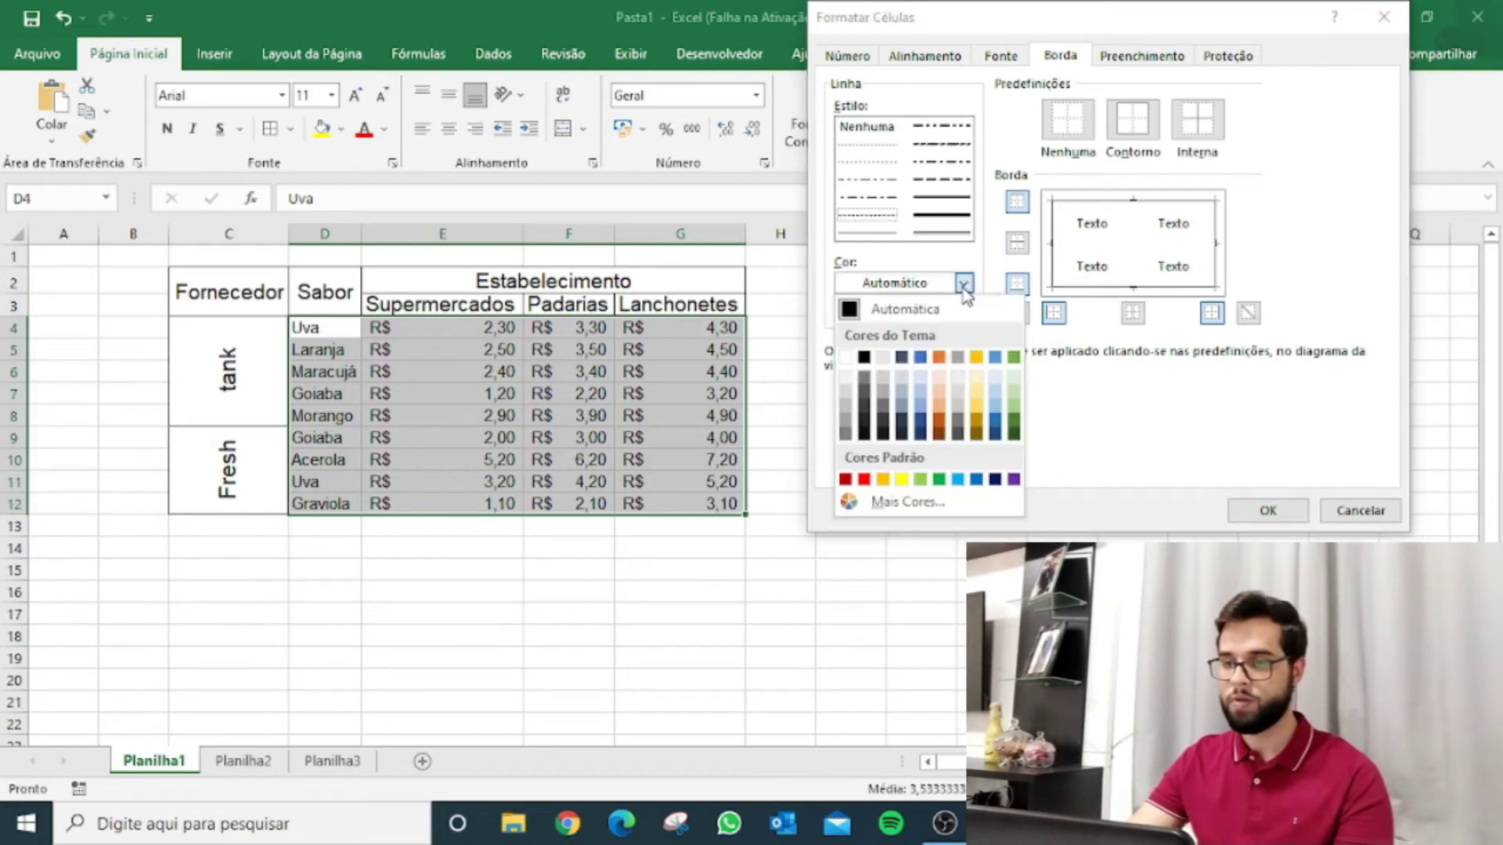
left_click(846, 435)
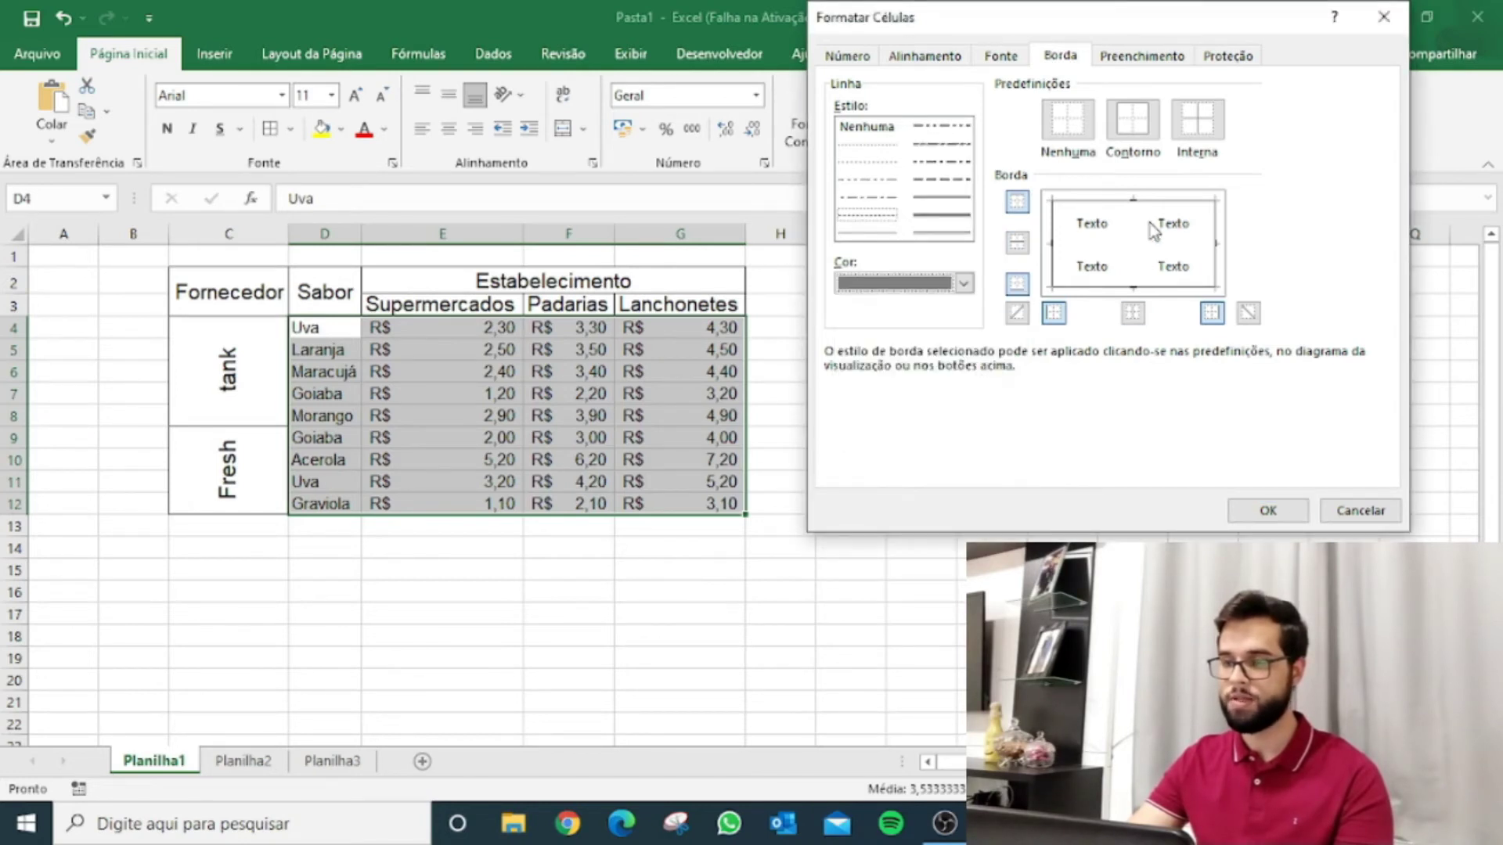
left_click(1196, 119)
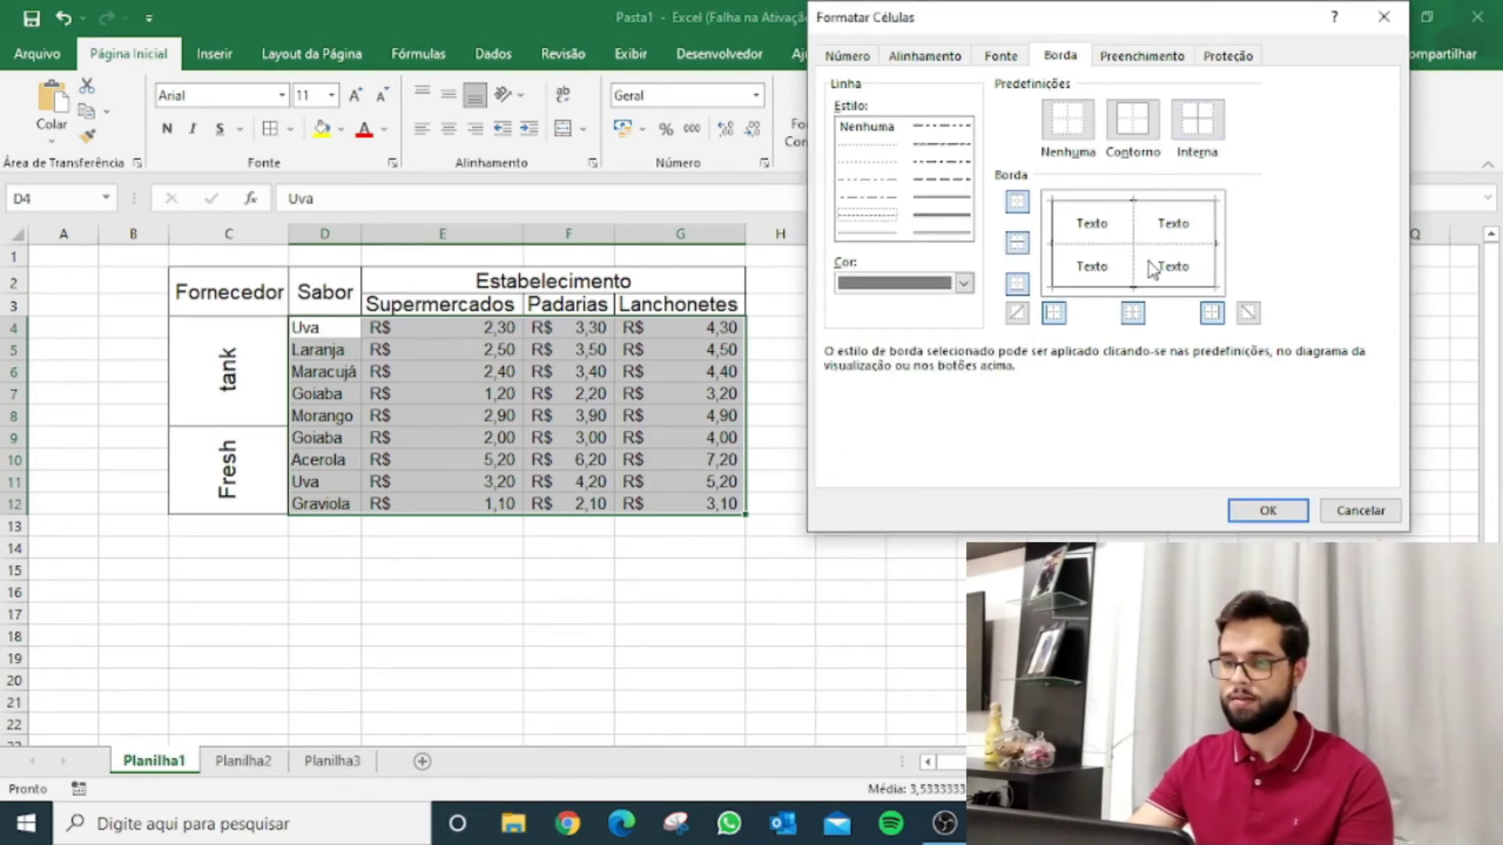
left_click(1270, 516)
left_click(937, 498)
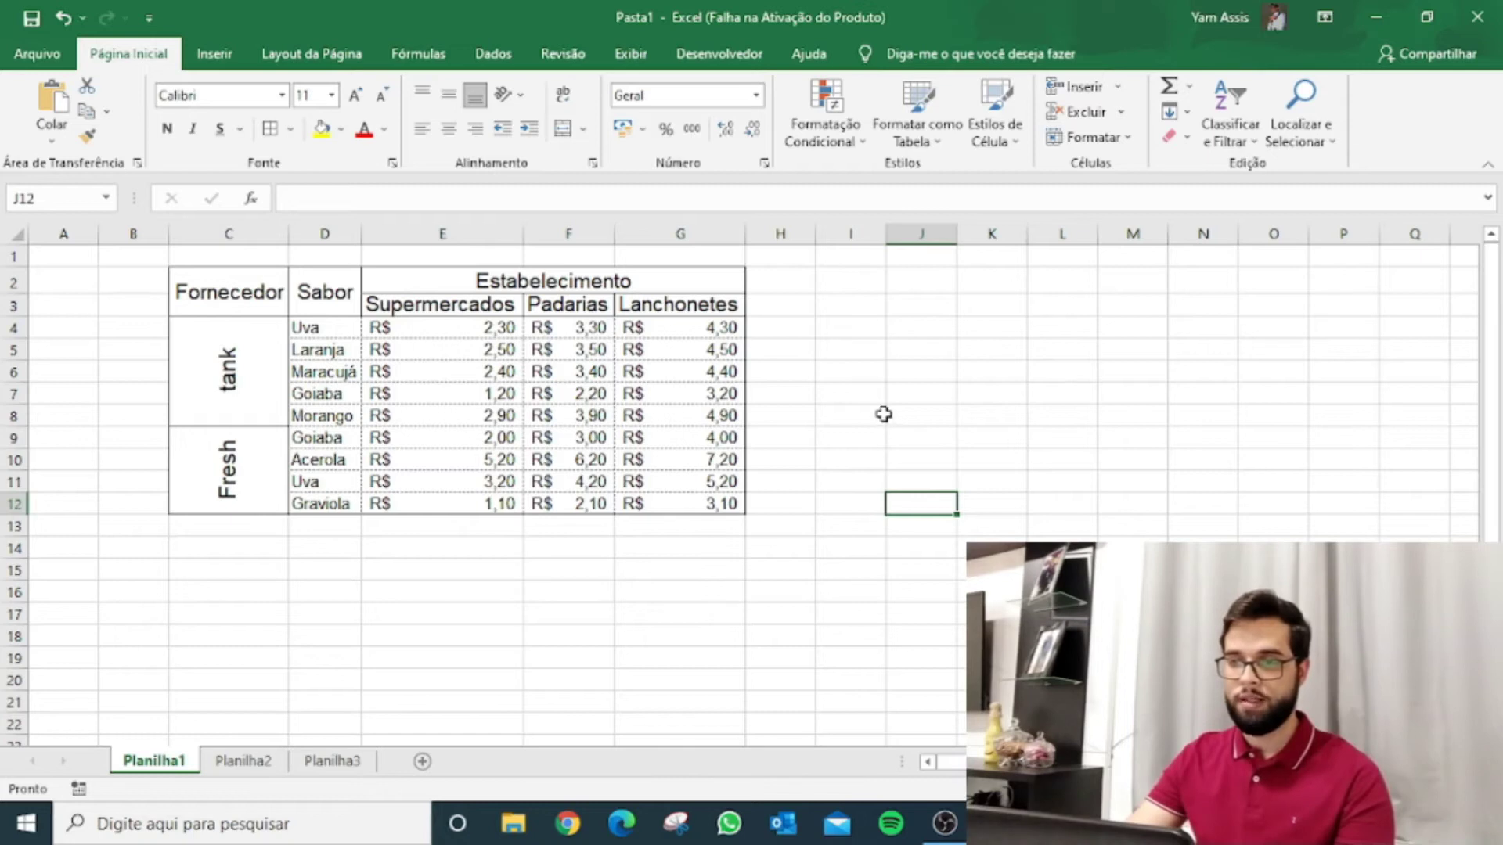
left_click_drag(952, 314, 1221, 580)
left_click(1050, 358)
left_click_drag(1228, 289, 950, 649)
left_click(834, 459)
left_click_drag(834, 459, 947, 646)
left_click(1066, 393)
left_click_drag(920, 307, 1088, 505)
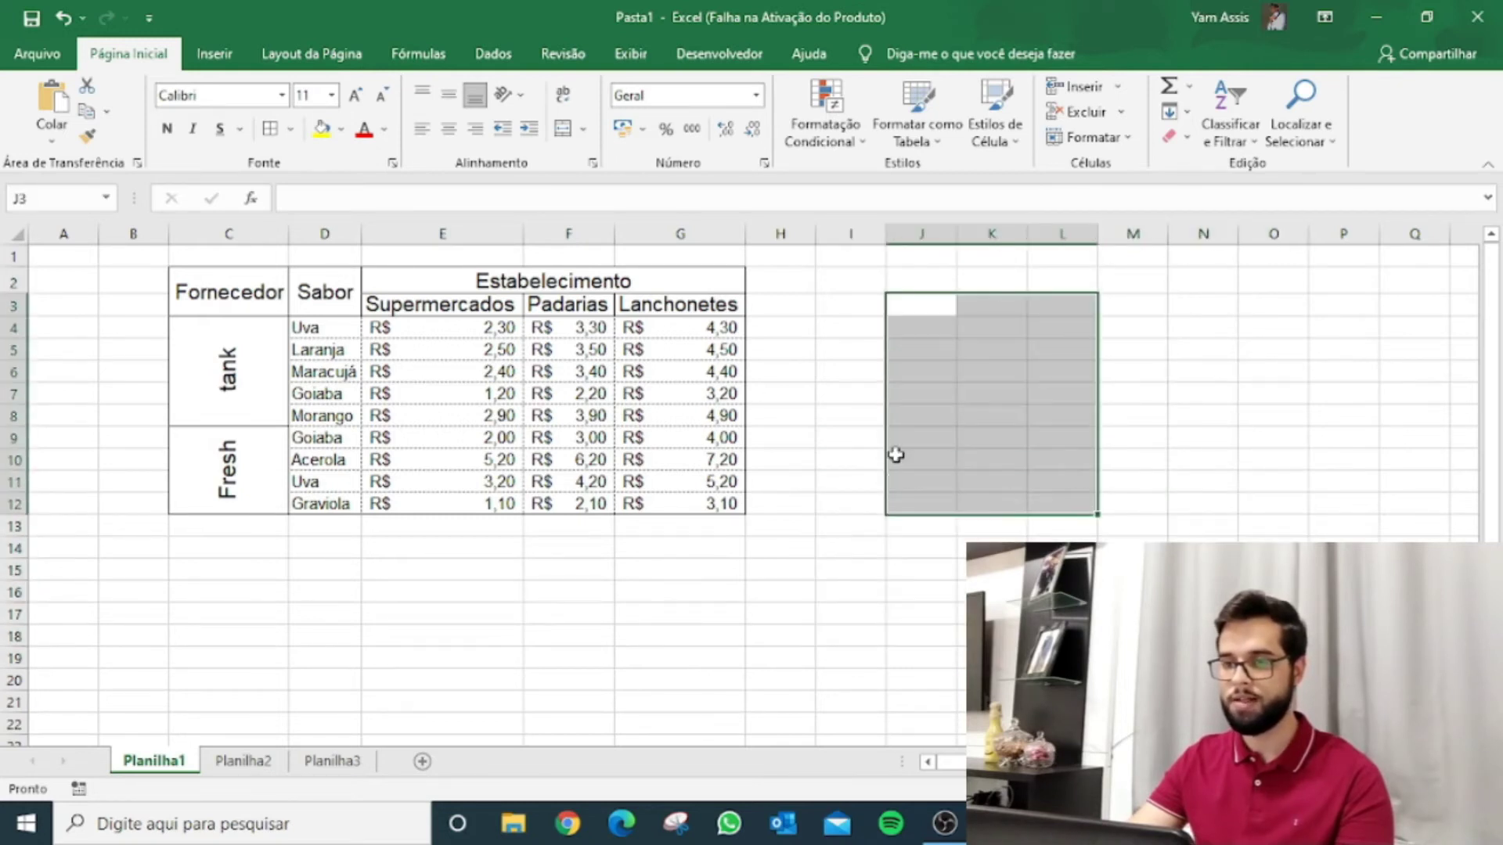
left_click(819, 363)
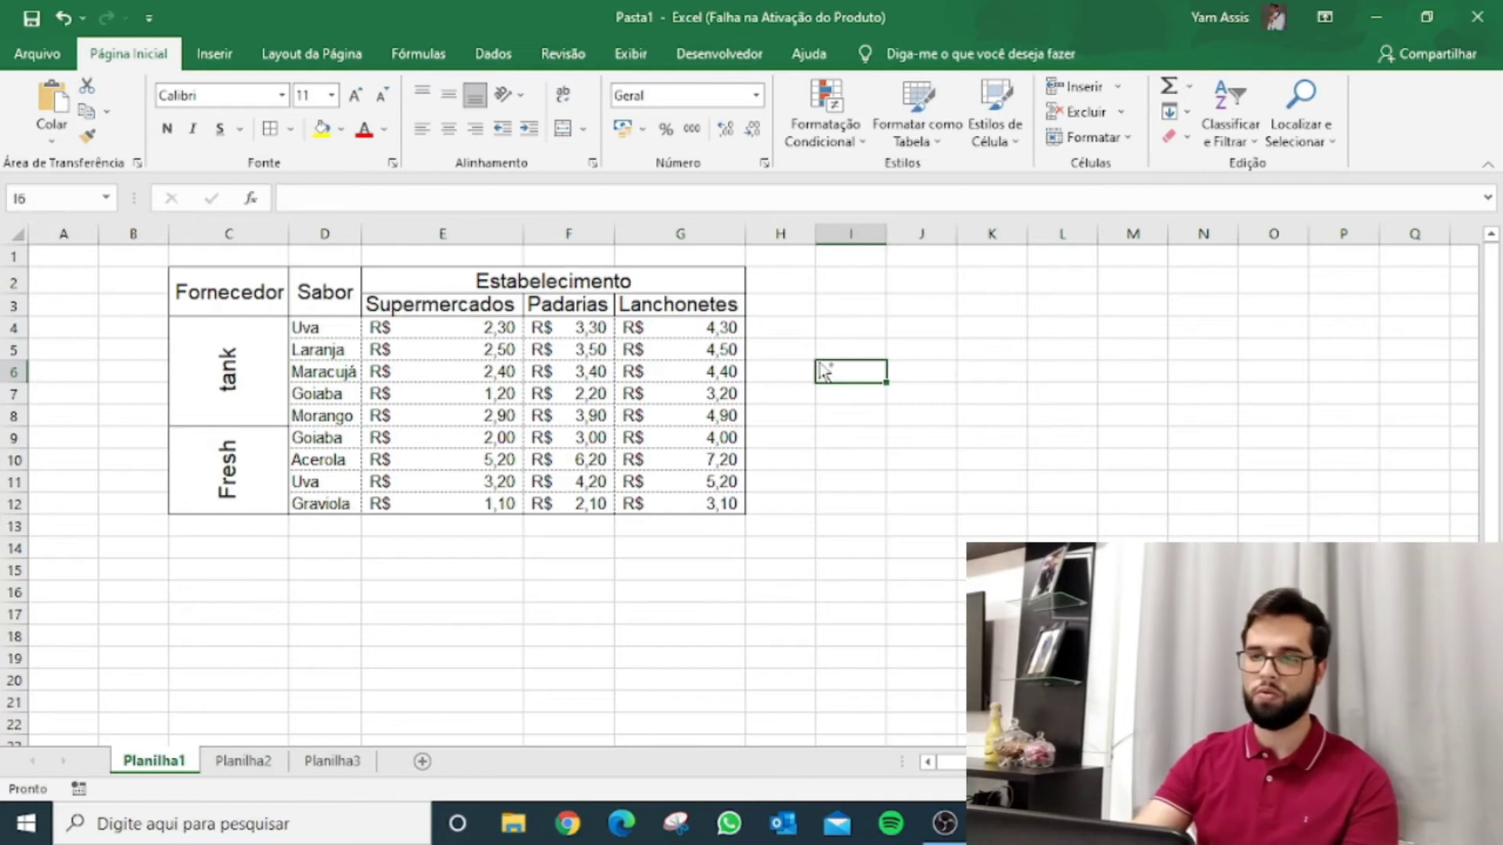
Examine the table in the print preview and return to the worksheet
key("ctrl+p")
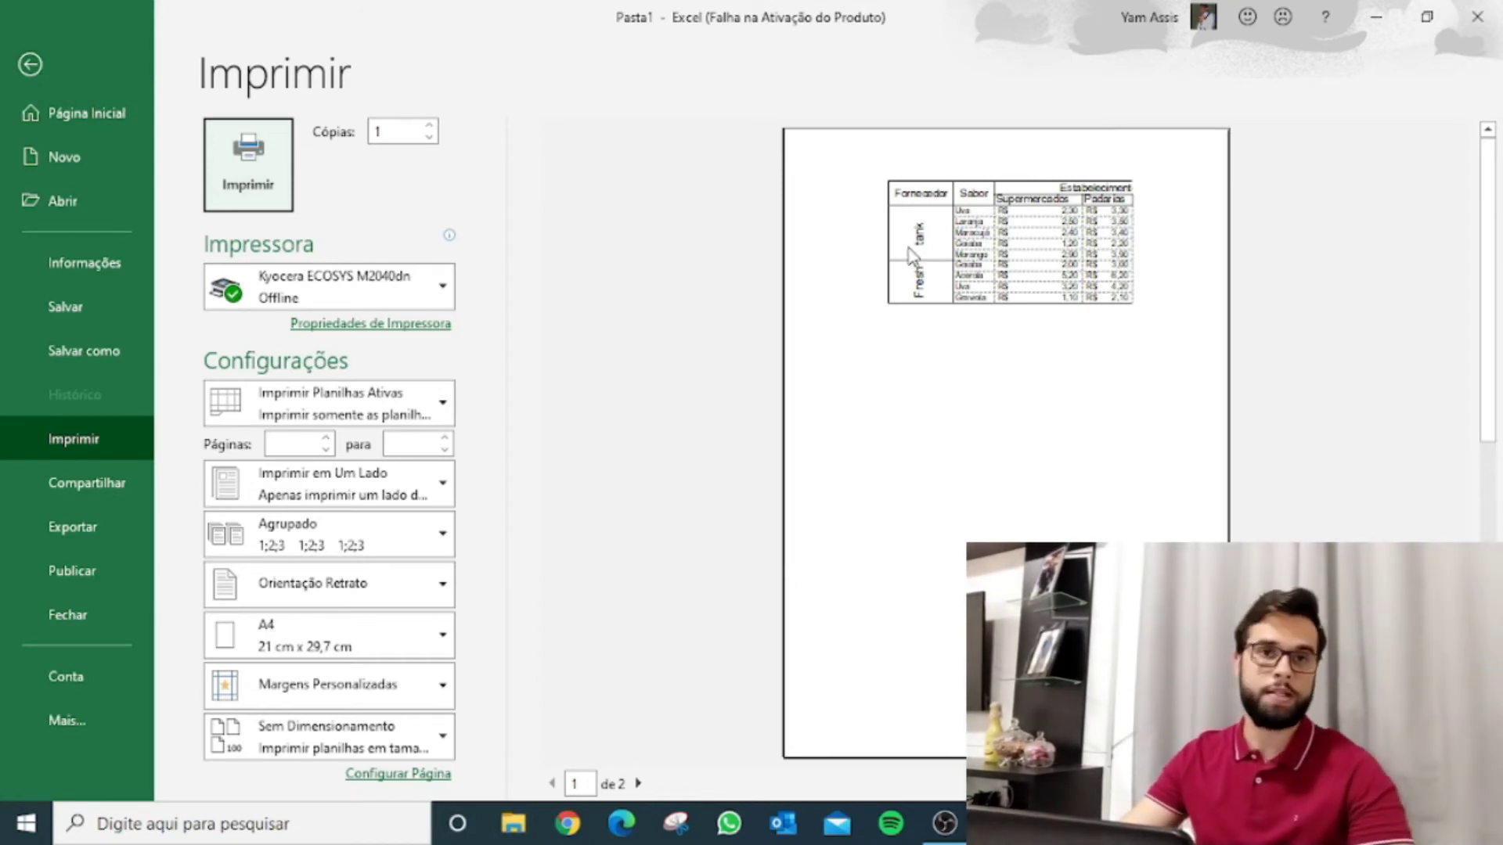
left_click(30, 64)
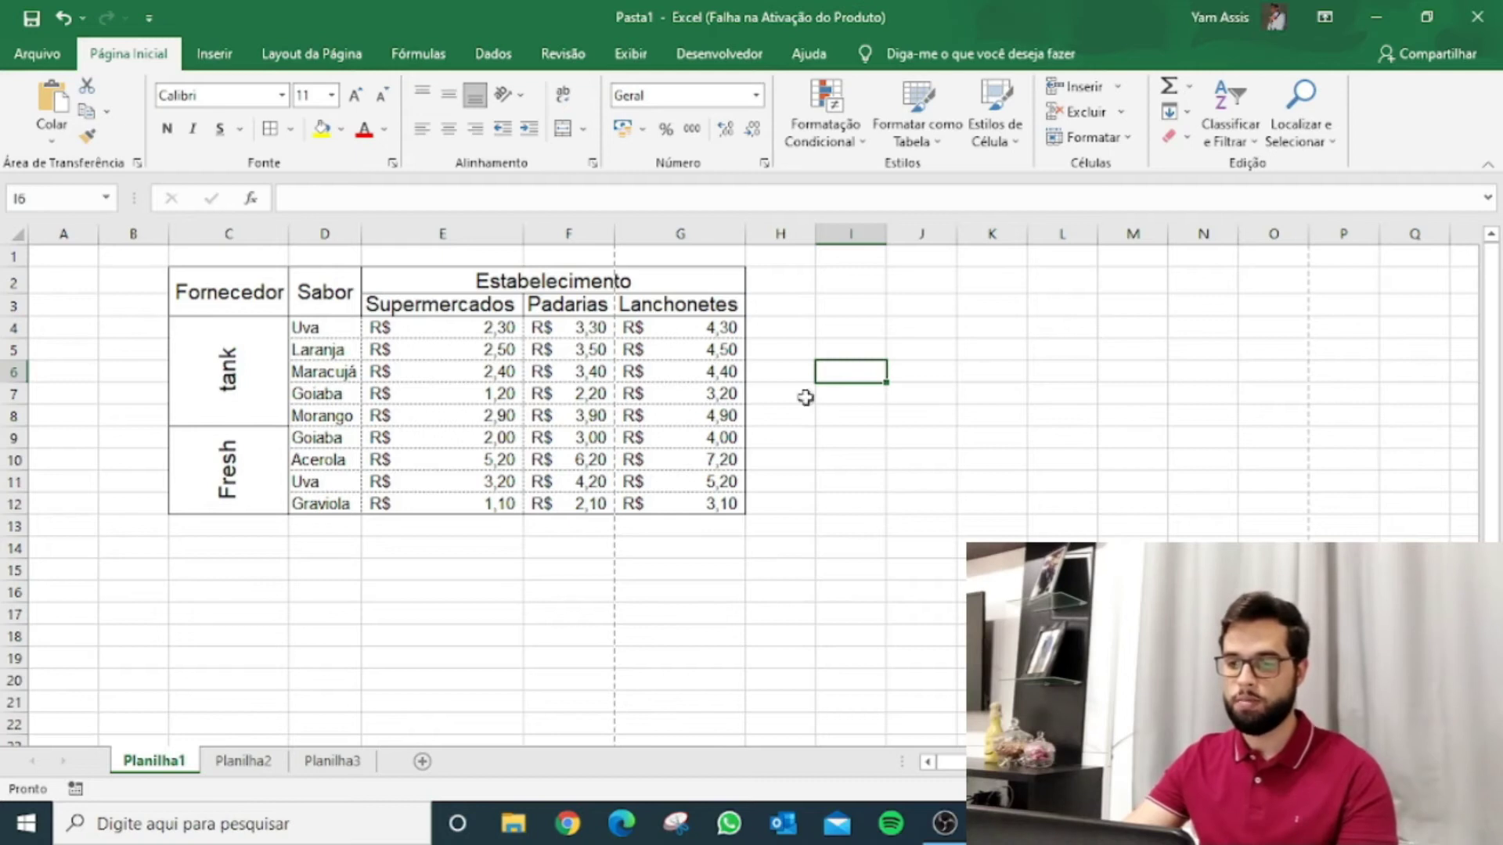
Hide the worksheet gridlines to see the sheet without them and show them again
left_click_drag(891, 306, 1155, 548)
left_click_drag(851, 569, 626, 618)
left_click_drag(1062, 503, 1133, 526)
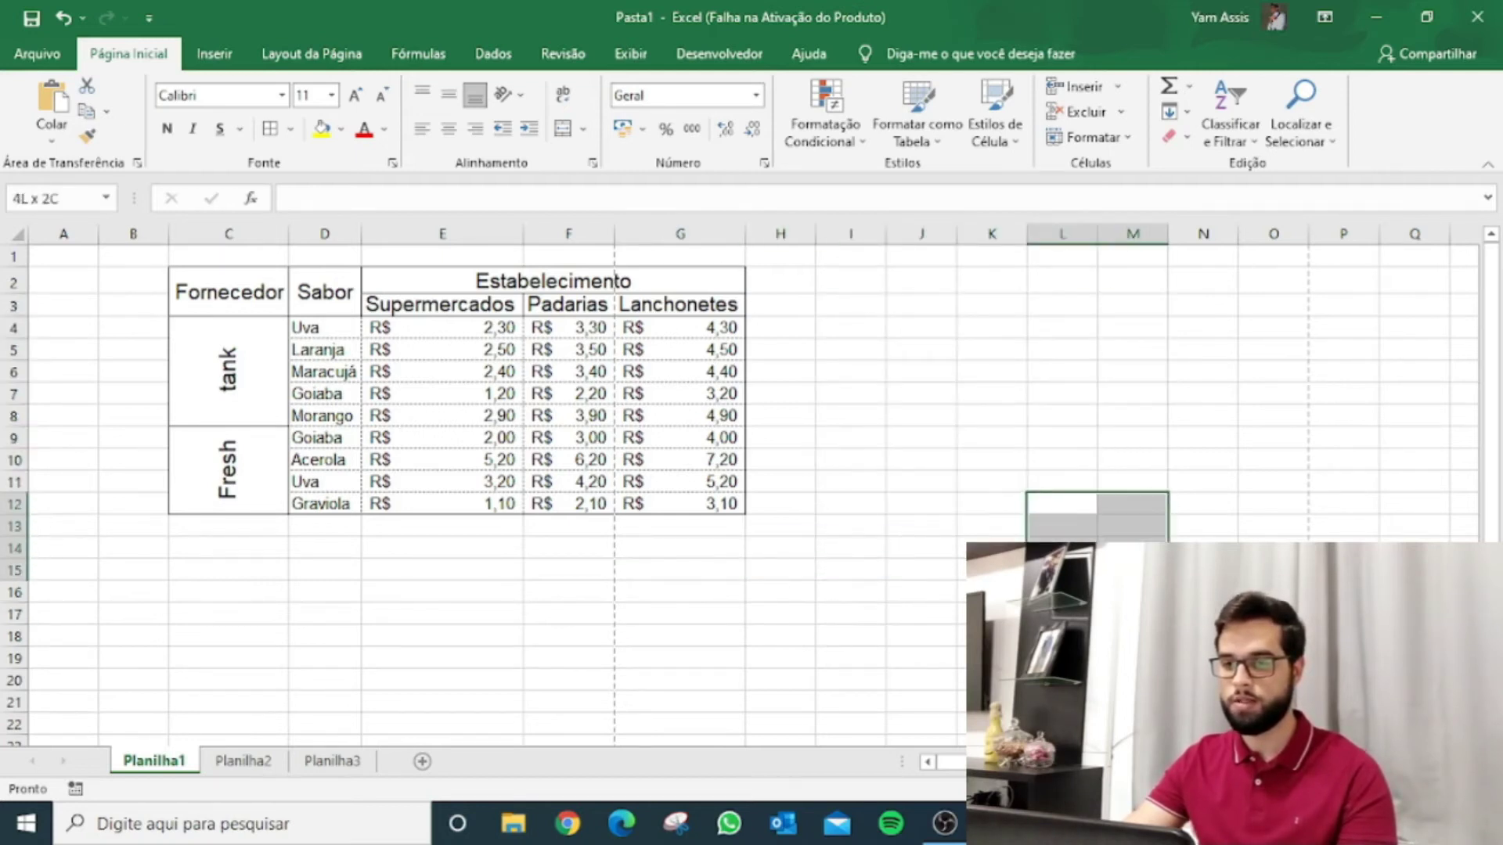
left_click(630, 53)
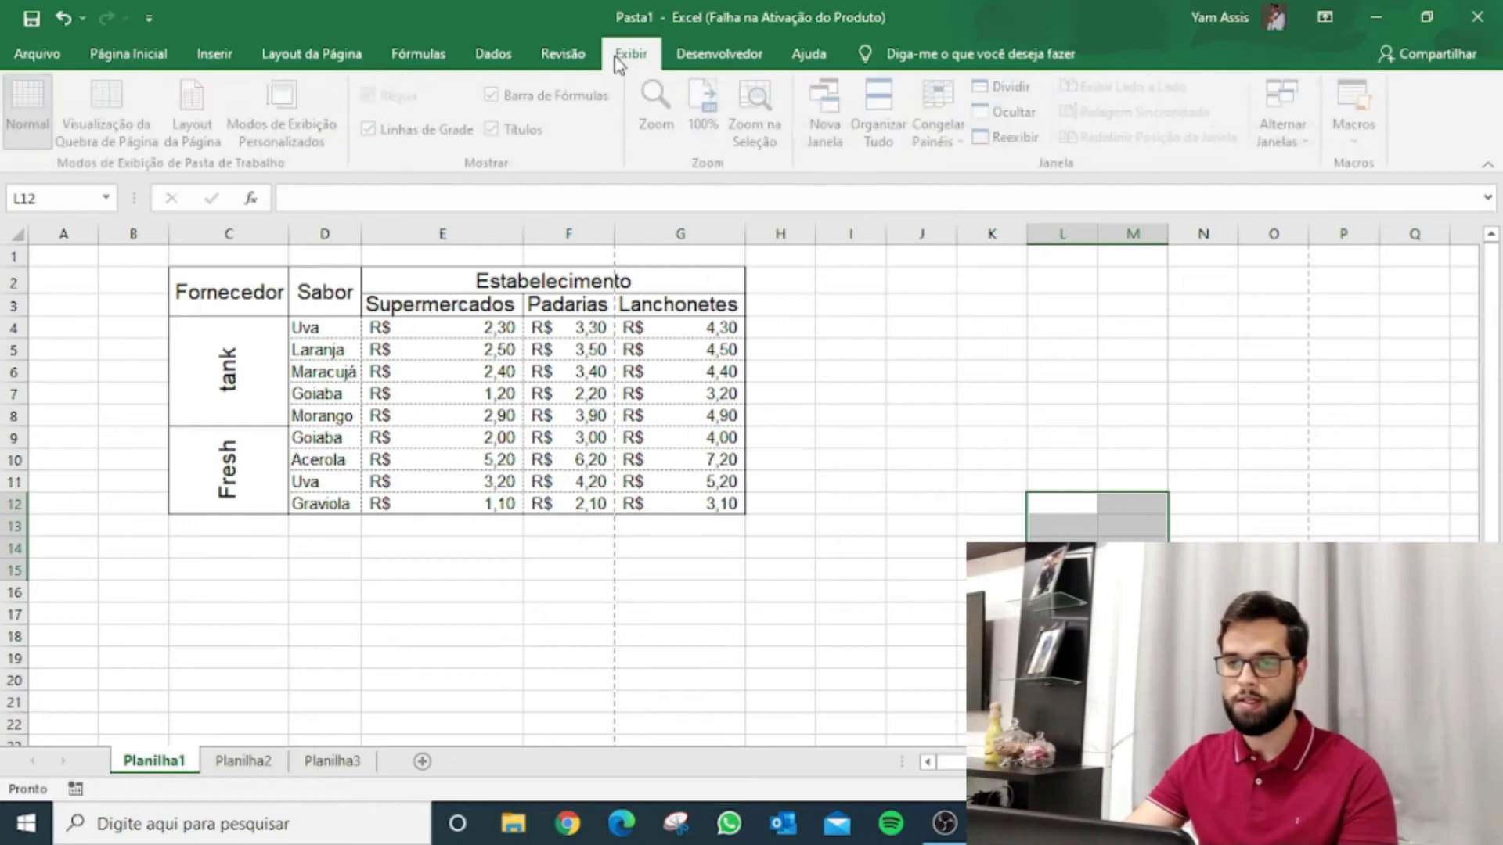
left_click(374, 129)
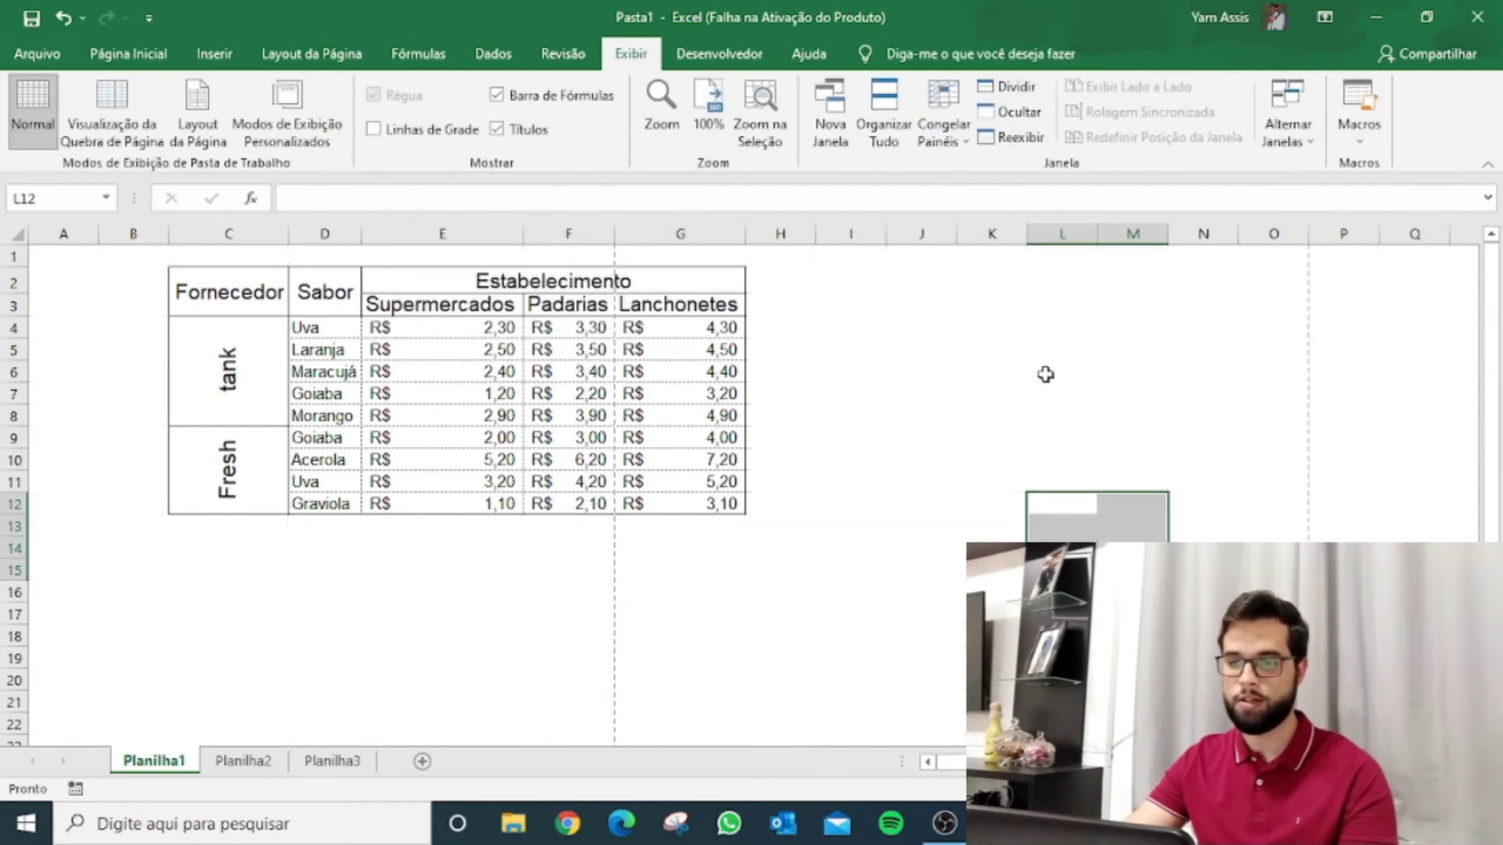
left_click_drag(1049, 394, 1049, 371)
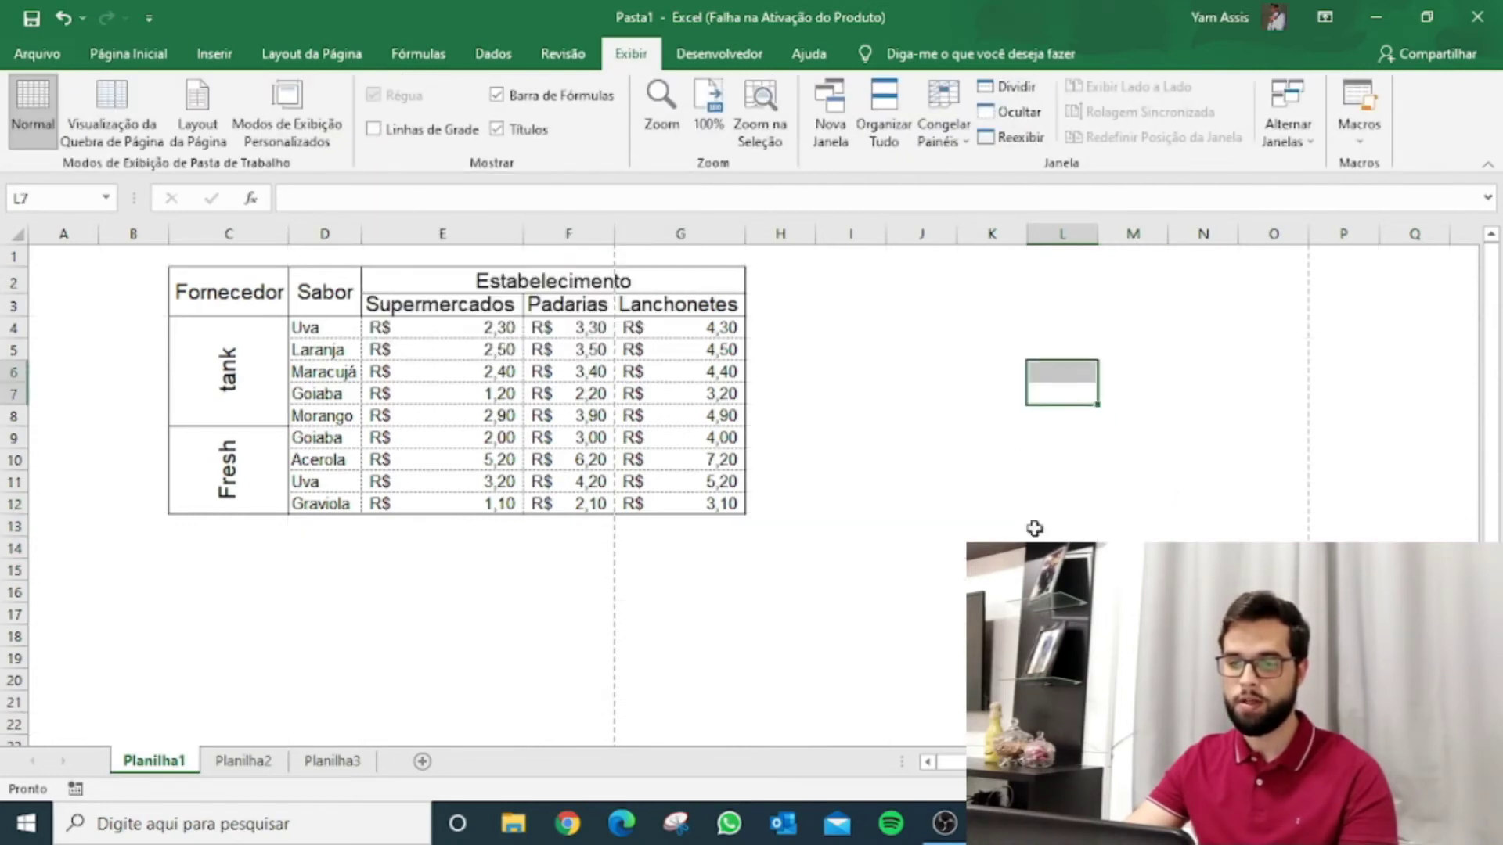
left_click(1085, 467)
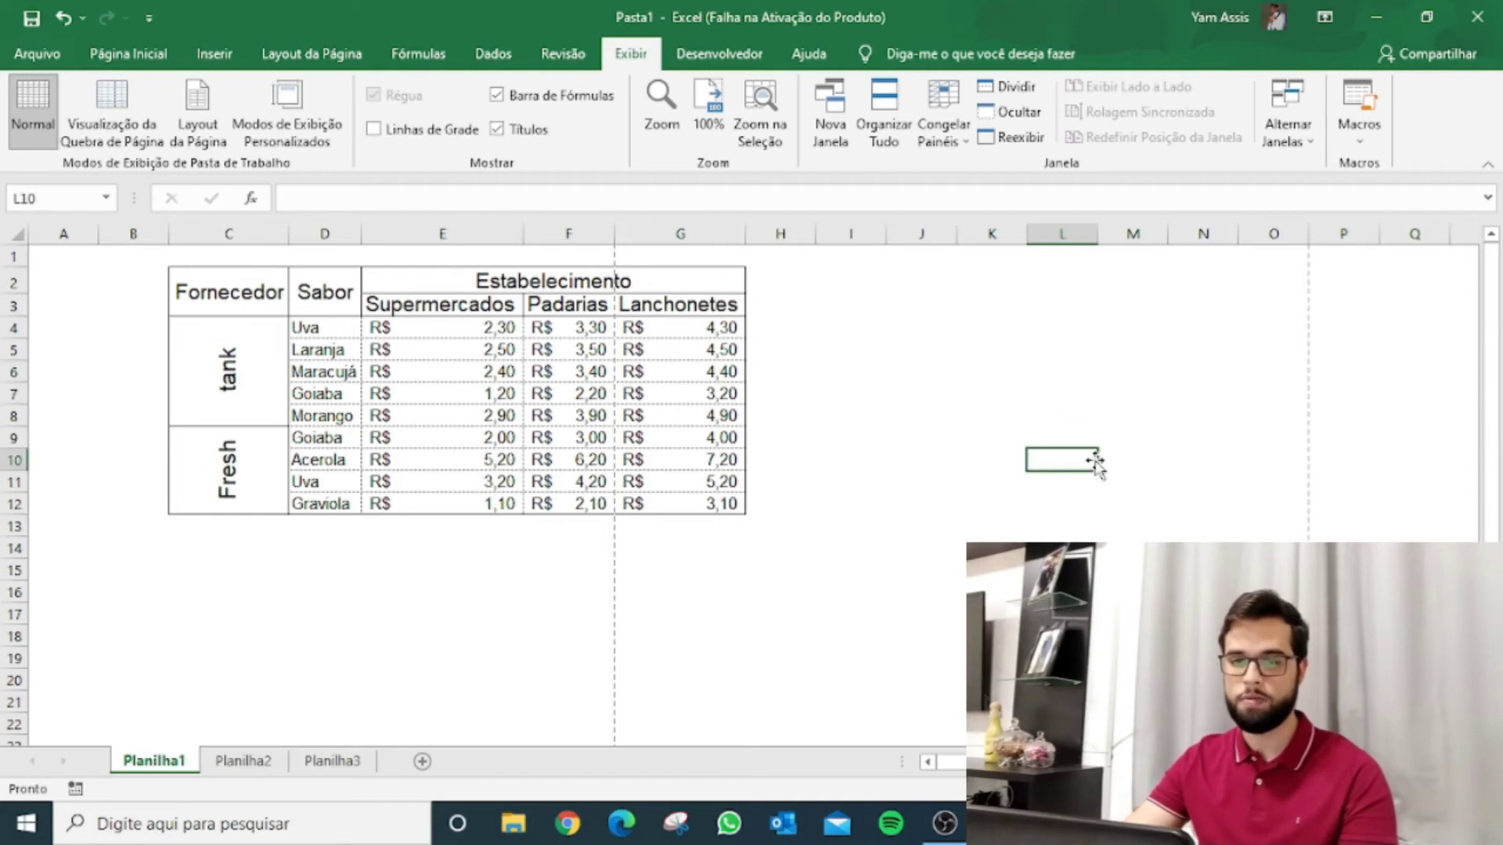
left_click(375, 132)
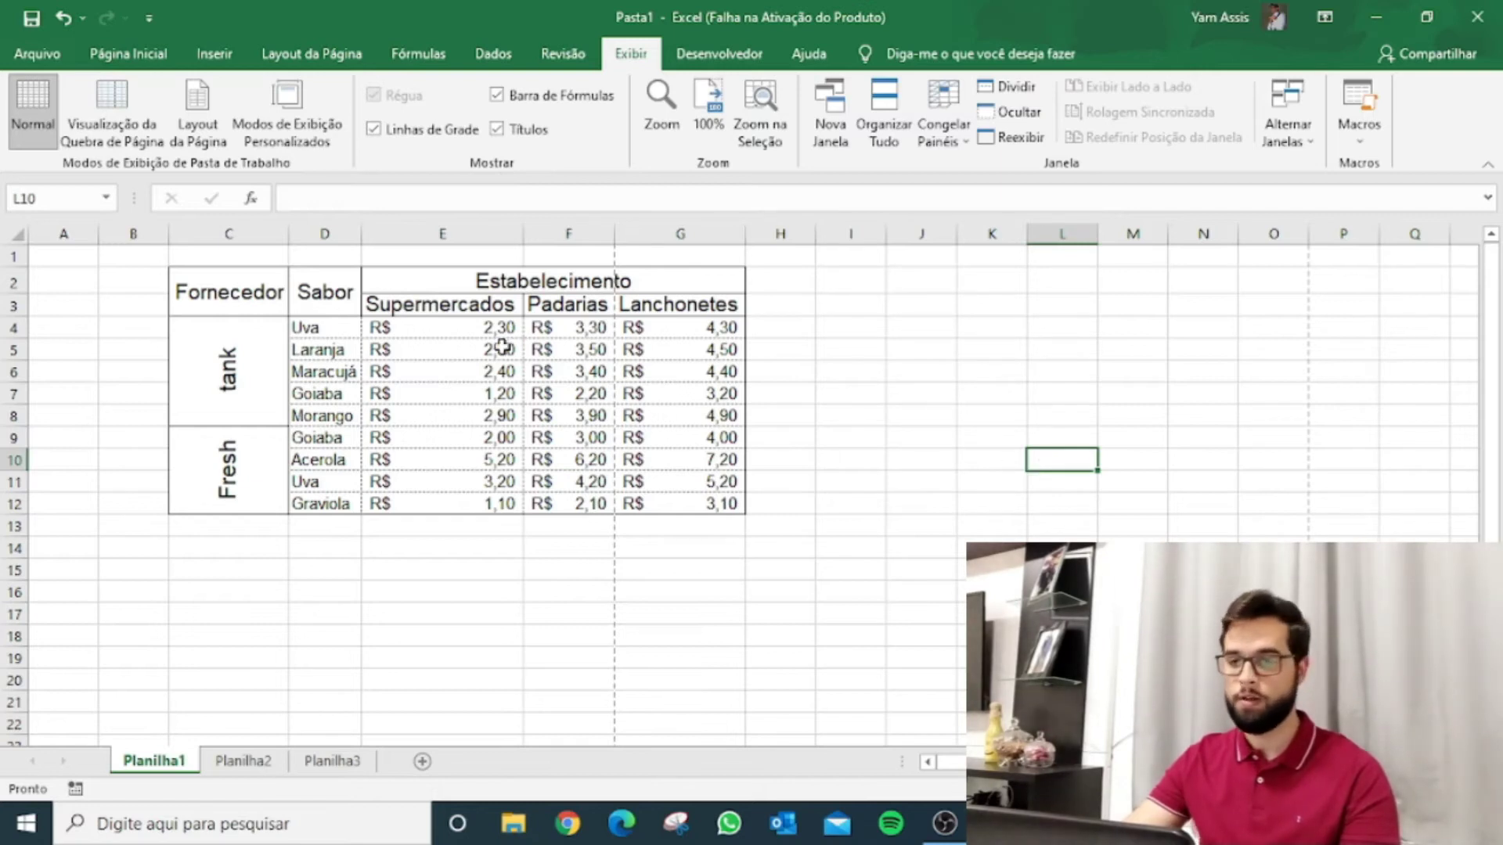
Examine the page break between columns F and G on the sheet and in the two-page print preview
left_click(625, 234)
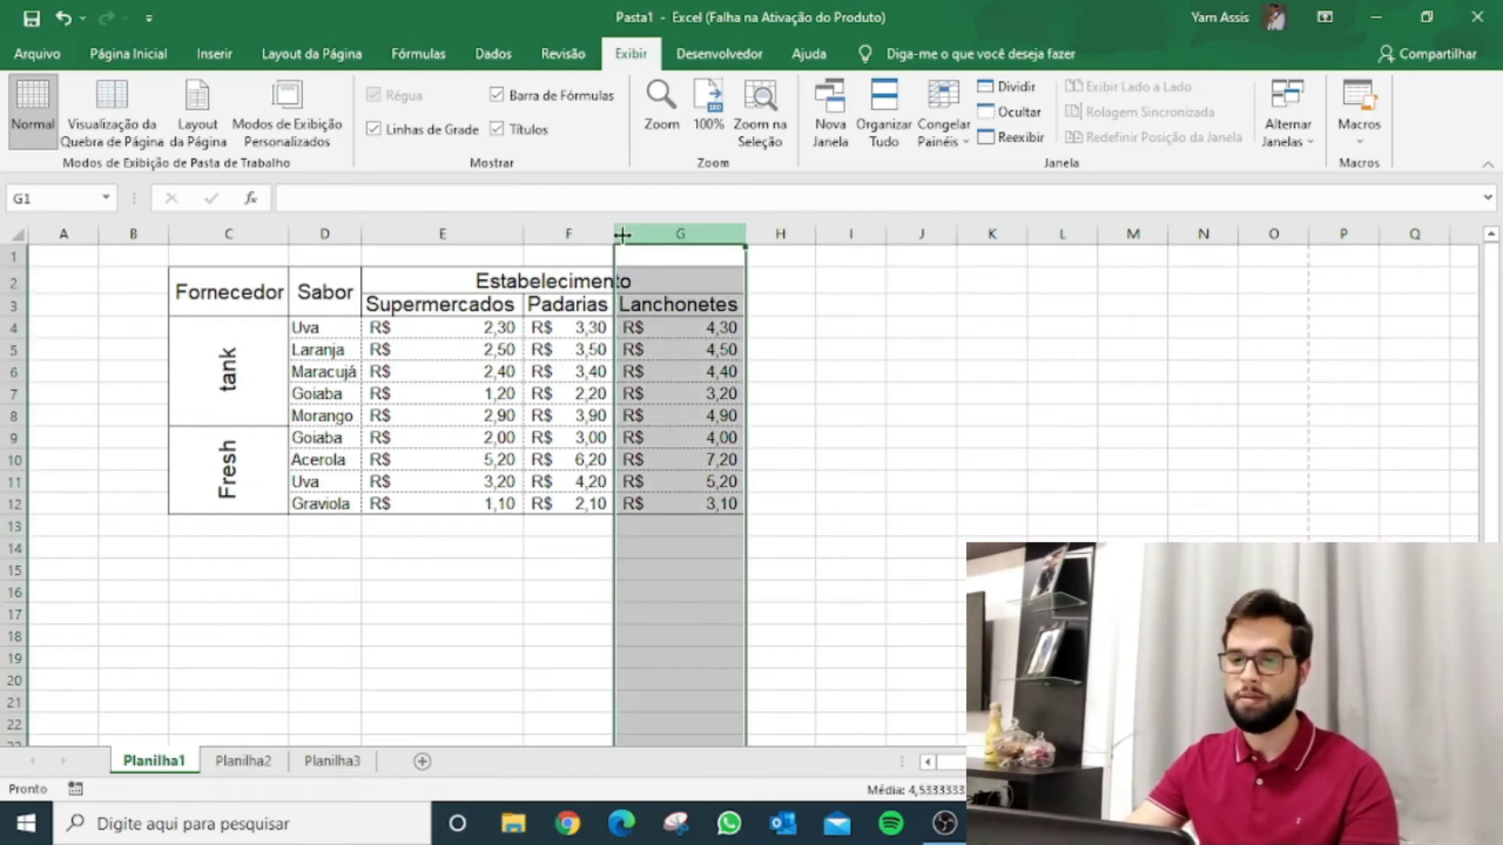
left_click(593, 234)
left_click(665, 231)
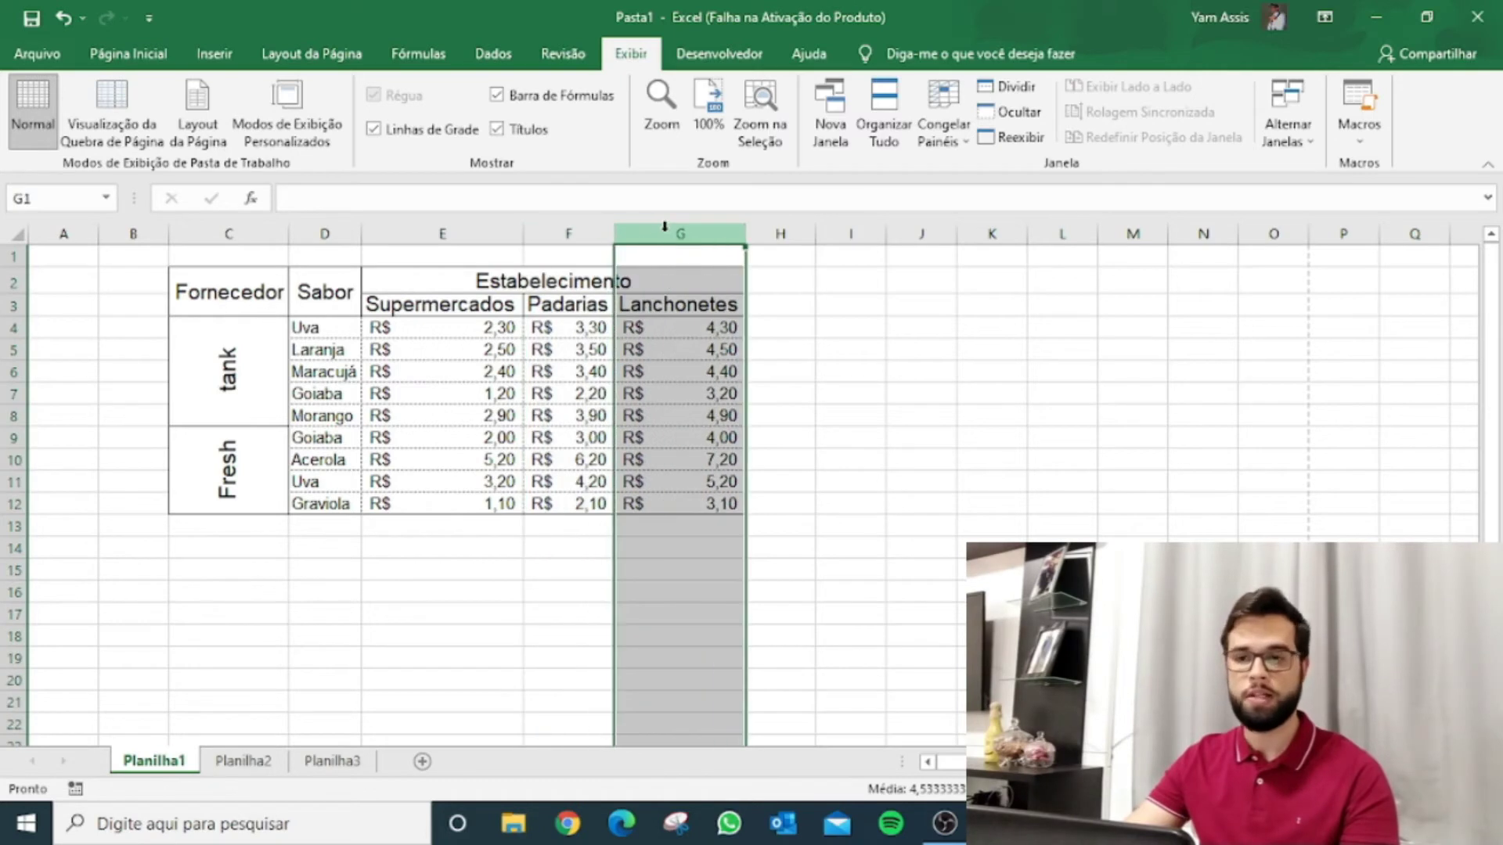
left_click(555, 234)
left_click(665, 233)
left_click(834, 358)
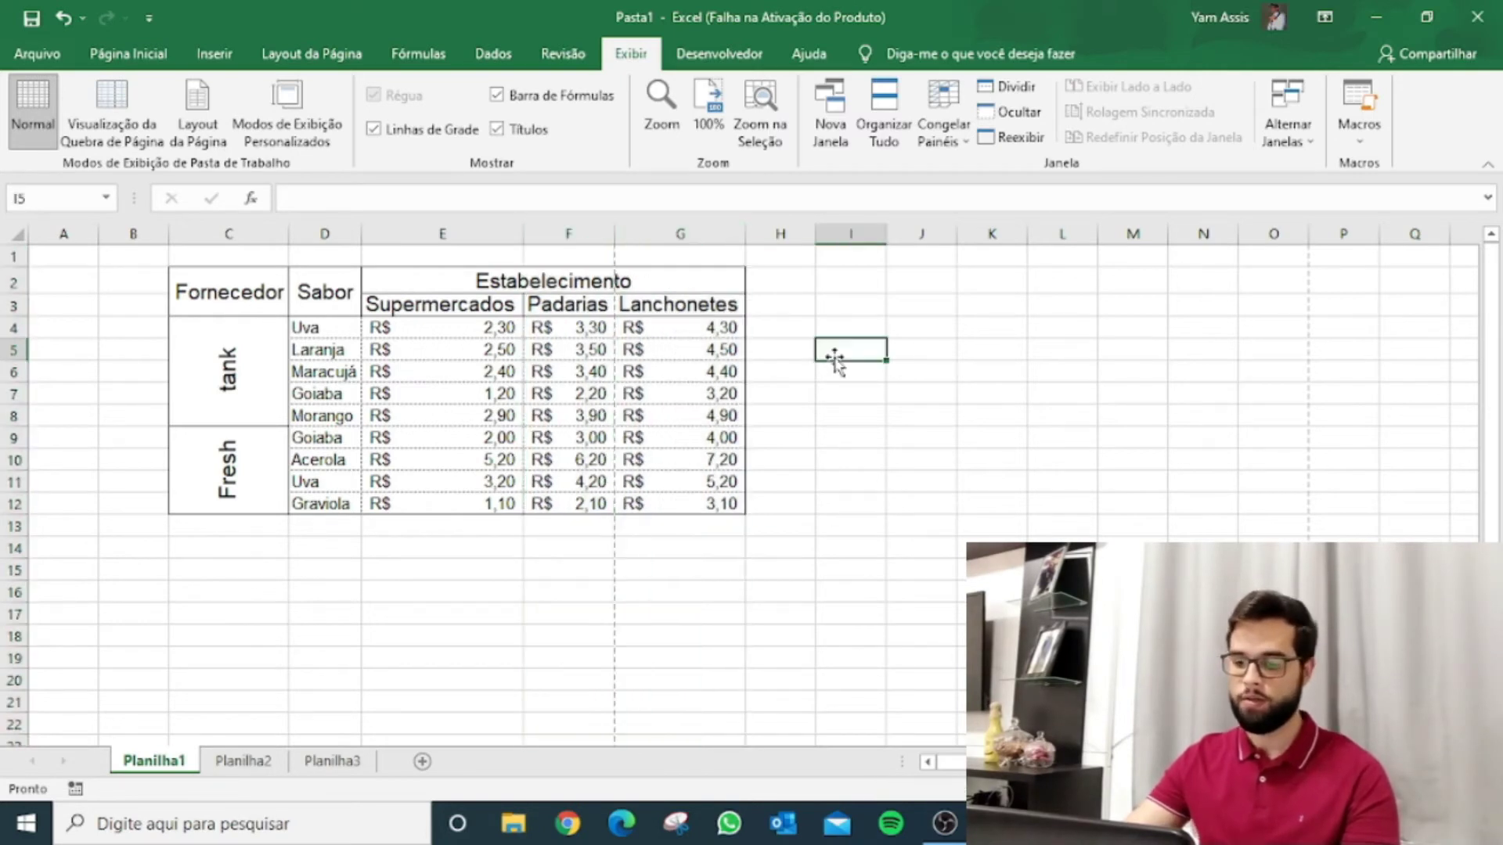
key("ctrl+p")
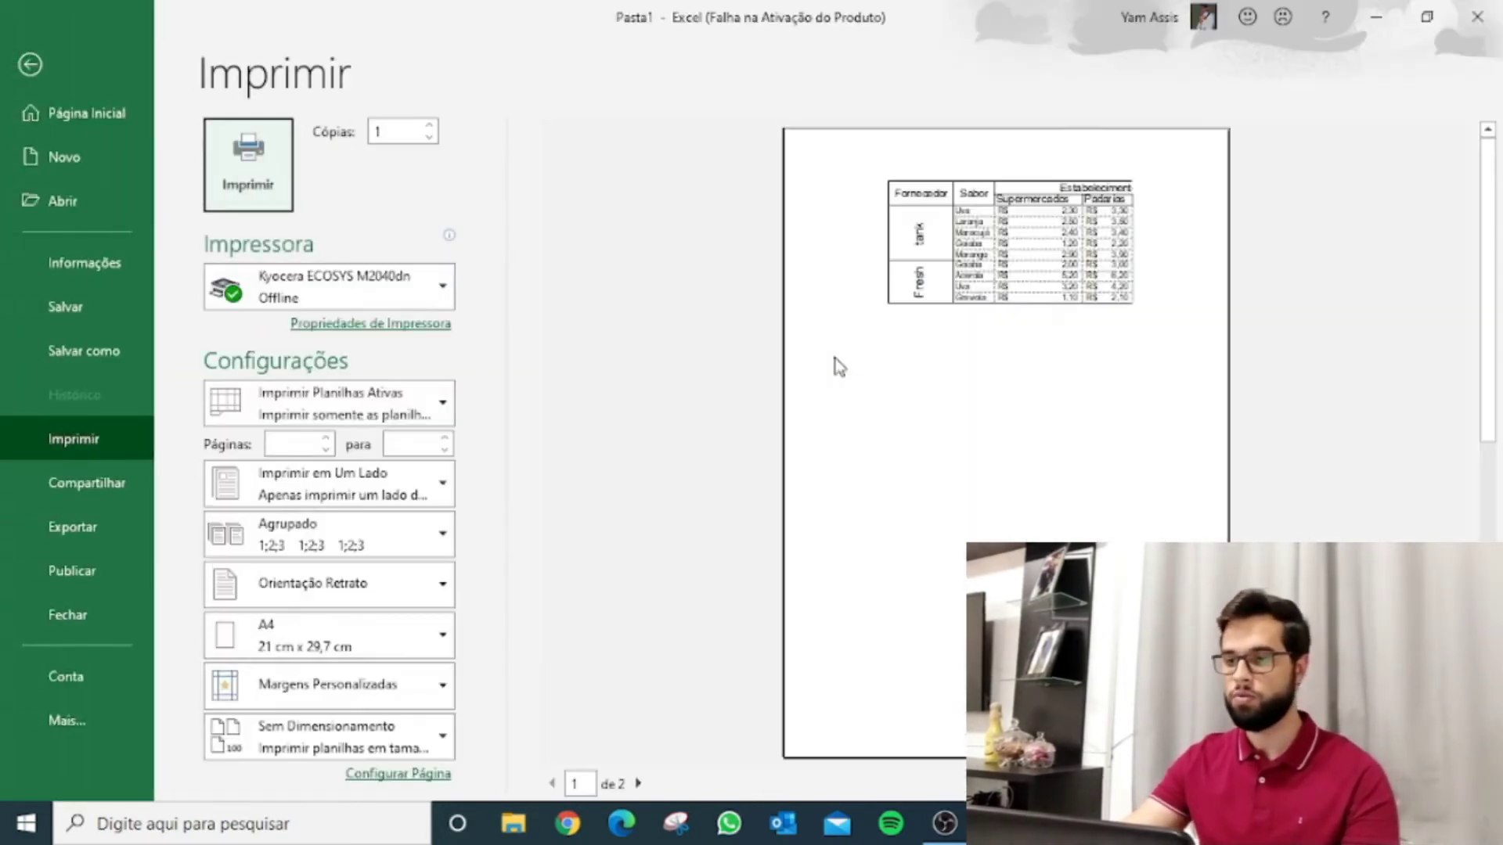
left_click(638, 784)
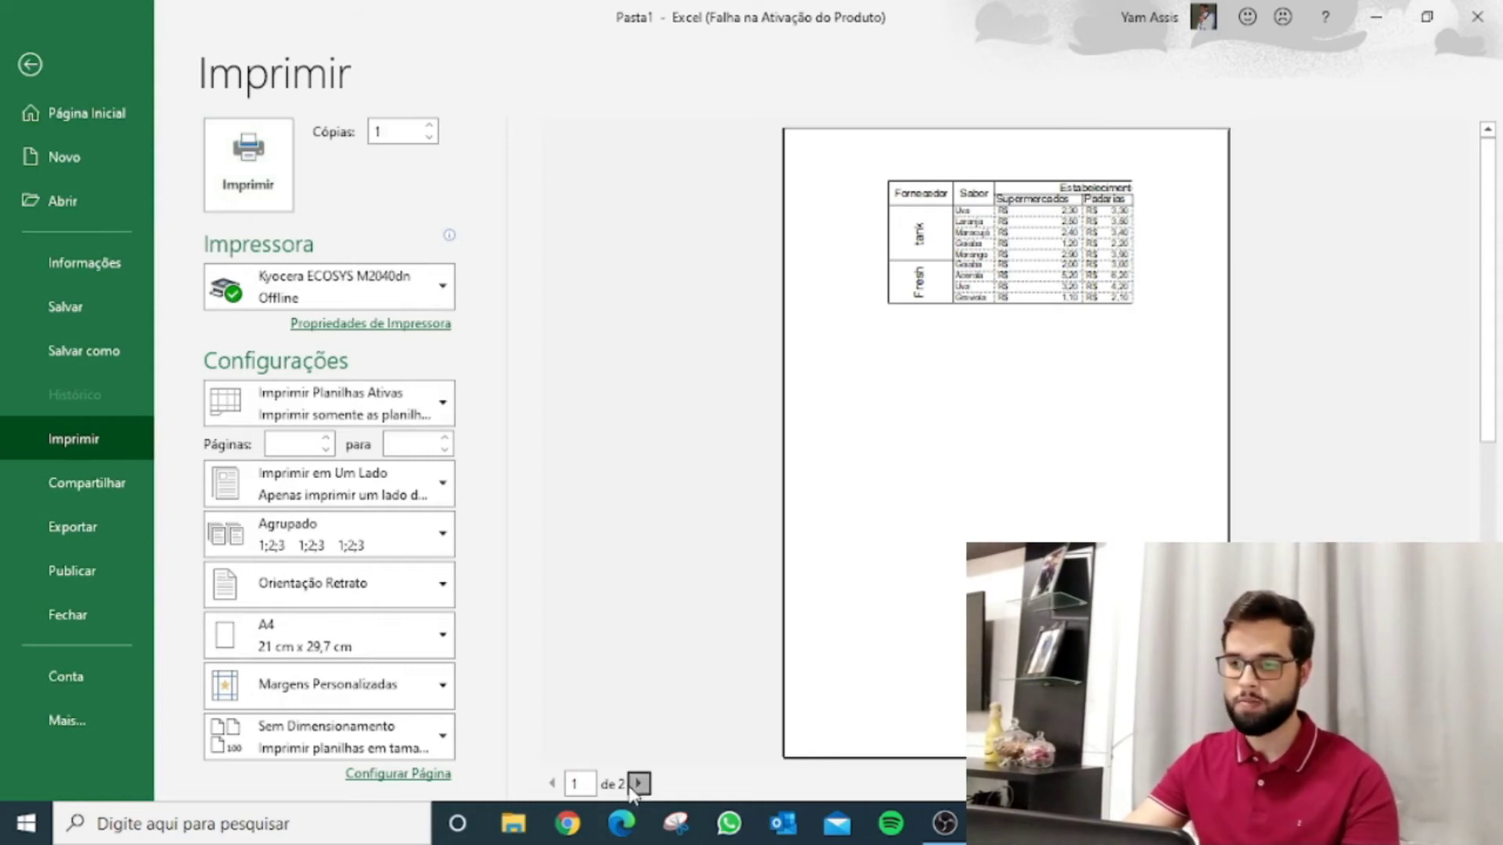
left_click(552, 783)
left_click(30, 64)
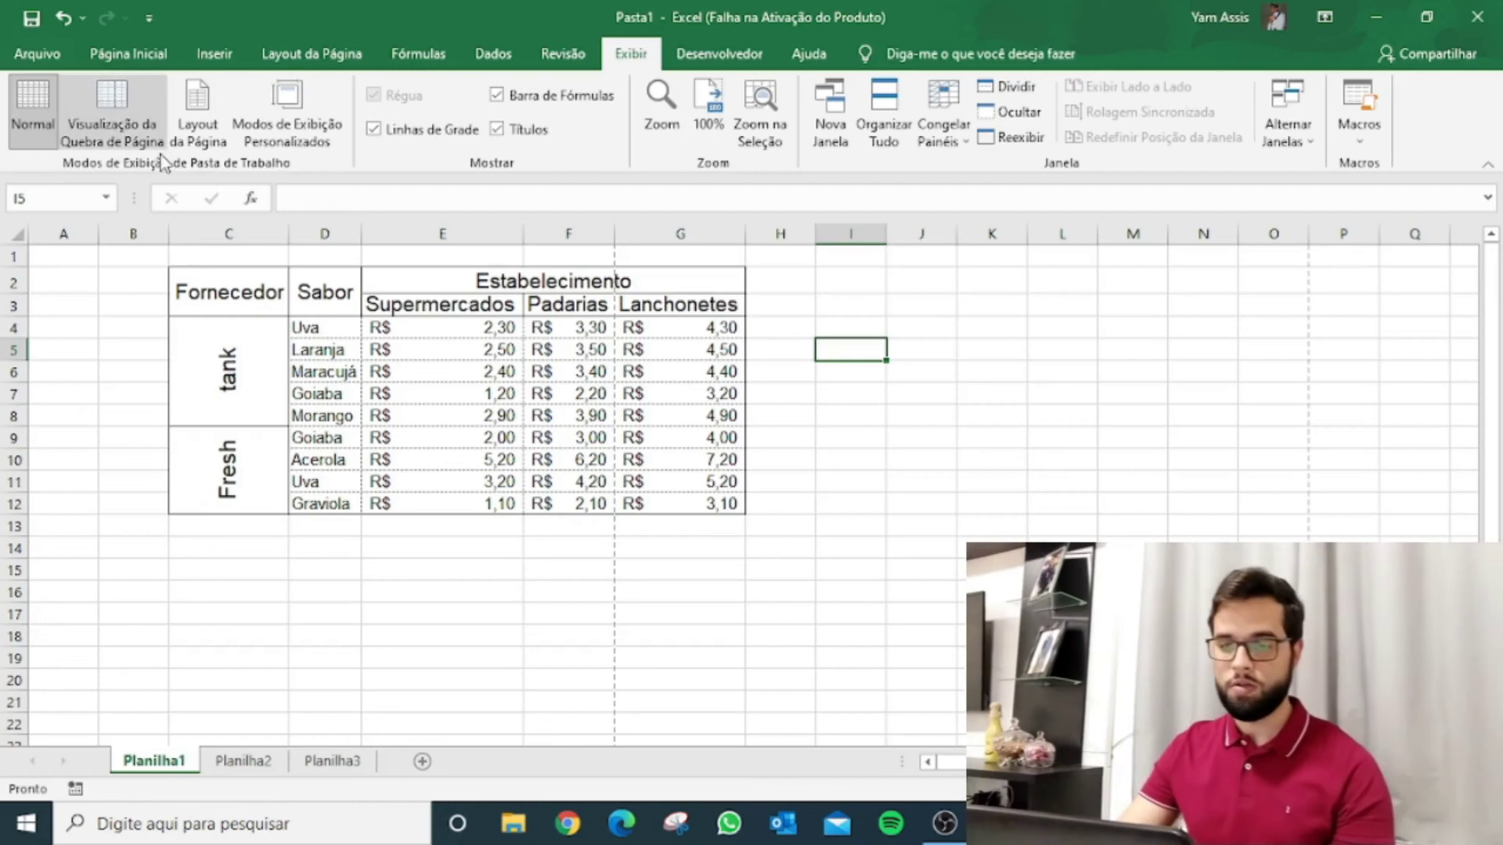
Set the page orientation of Planilha1 to landscape (Paisagem)
left_click_drag(90, 256, 579, 750)
left_click(1060, 452)
scroll(1049, 431, "up", 2)
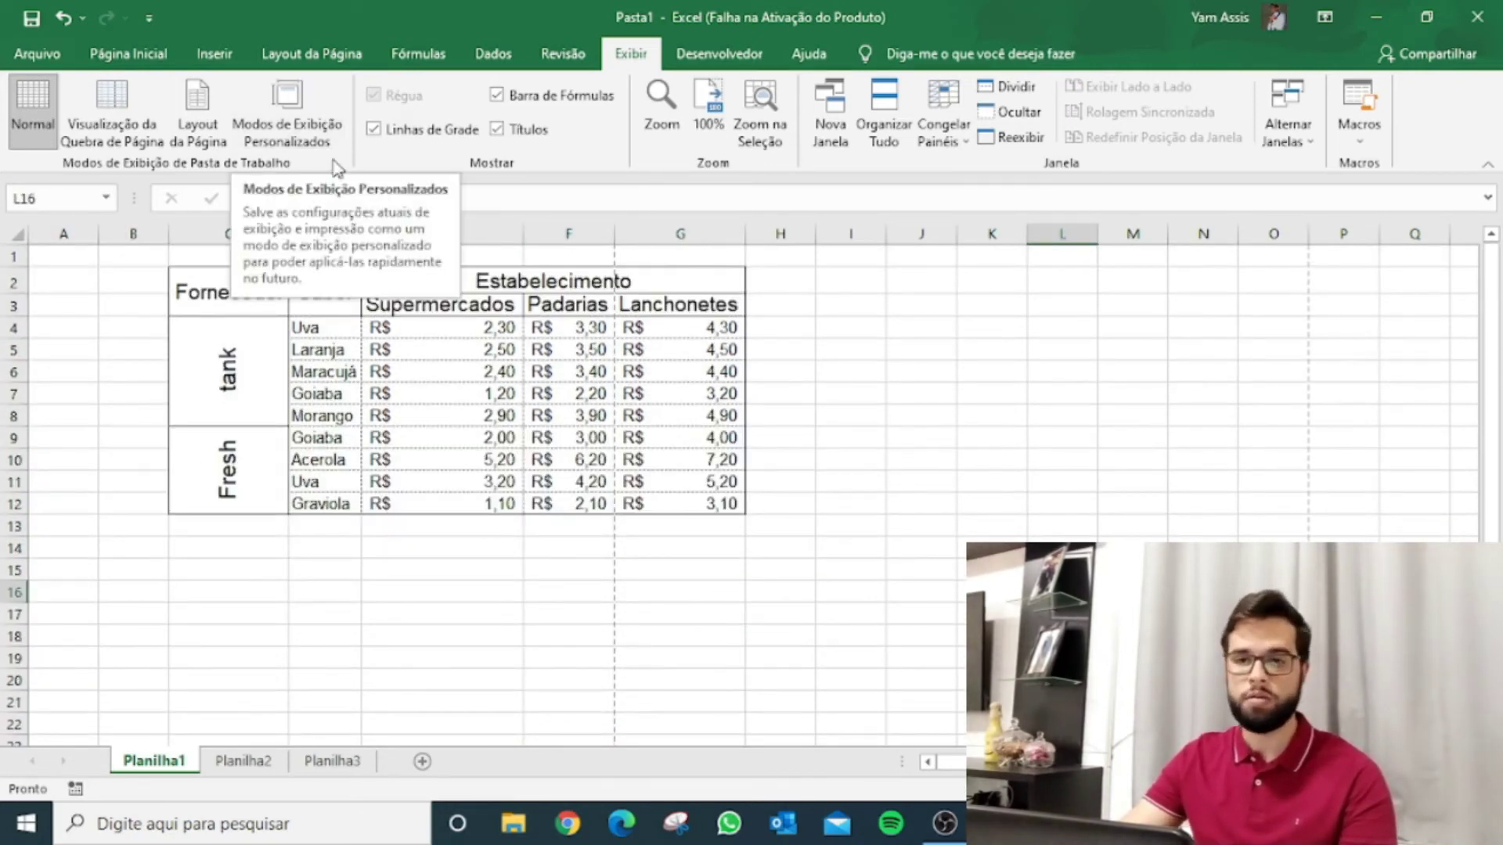
left_click(317, 57)
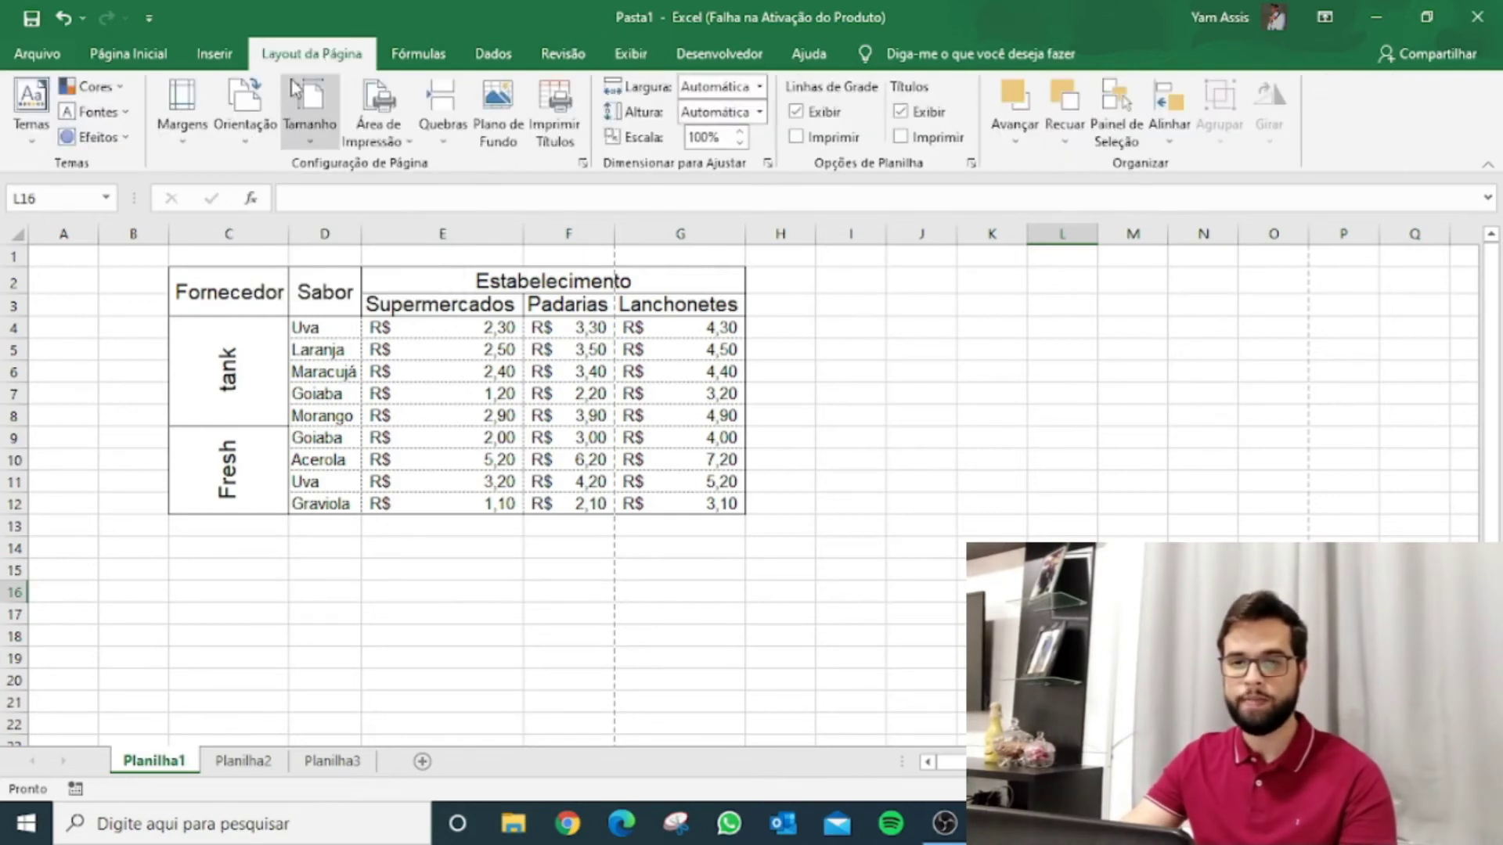
left_click(261, 118)
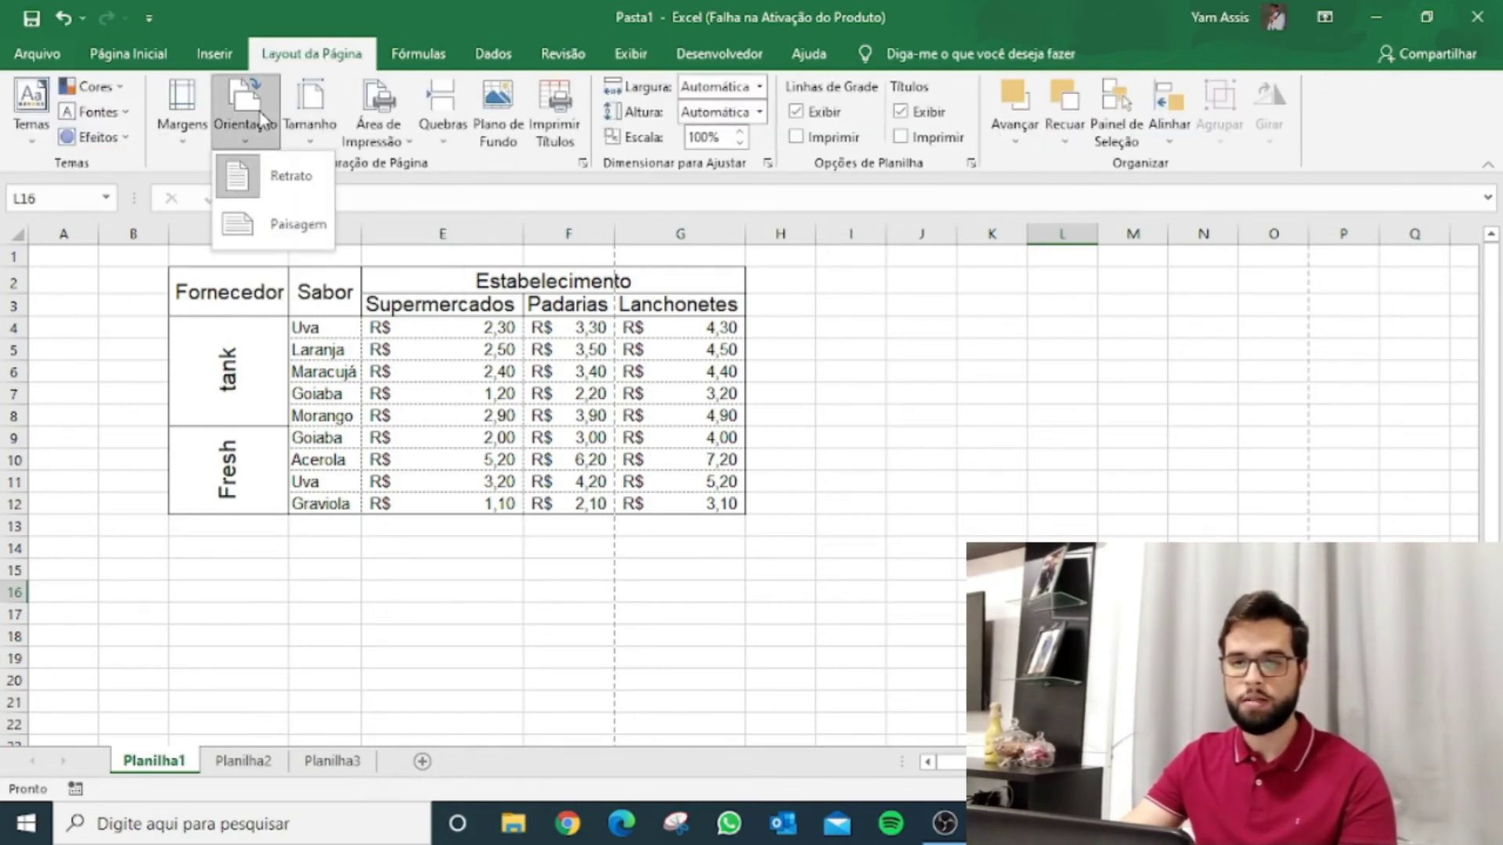
left_click(285, 224)
left_click(995, 394)
left_click_drag(1053, 280, 1061, 534)
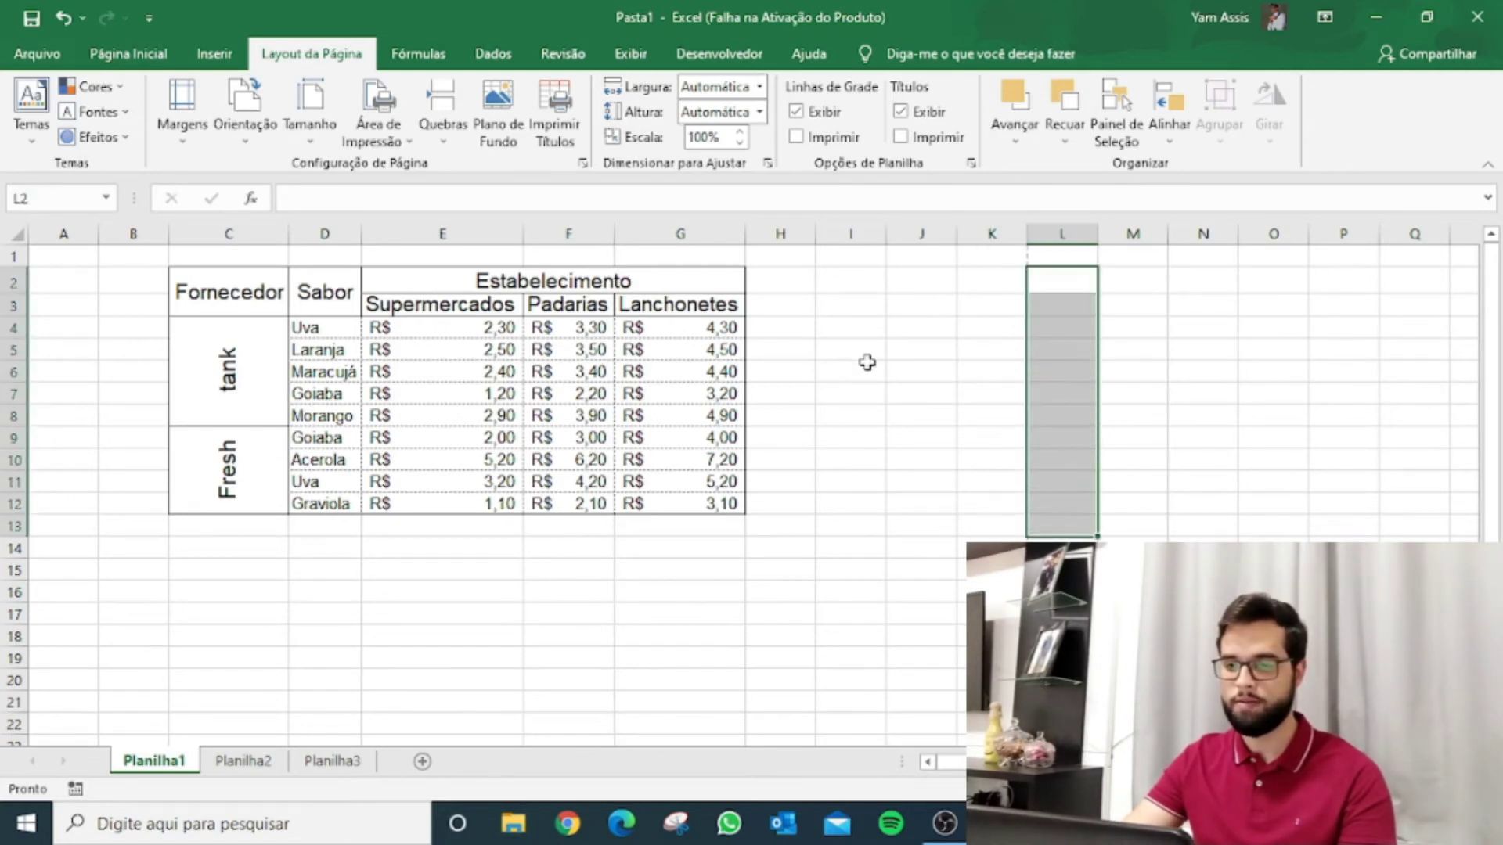
Check the landscape layout of the table in the print preview and return to the worksheet
left_click(866, 362)
key("ctrl+p")
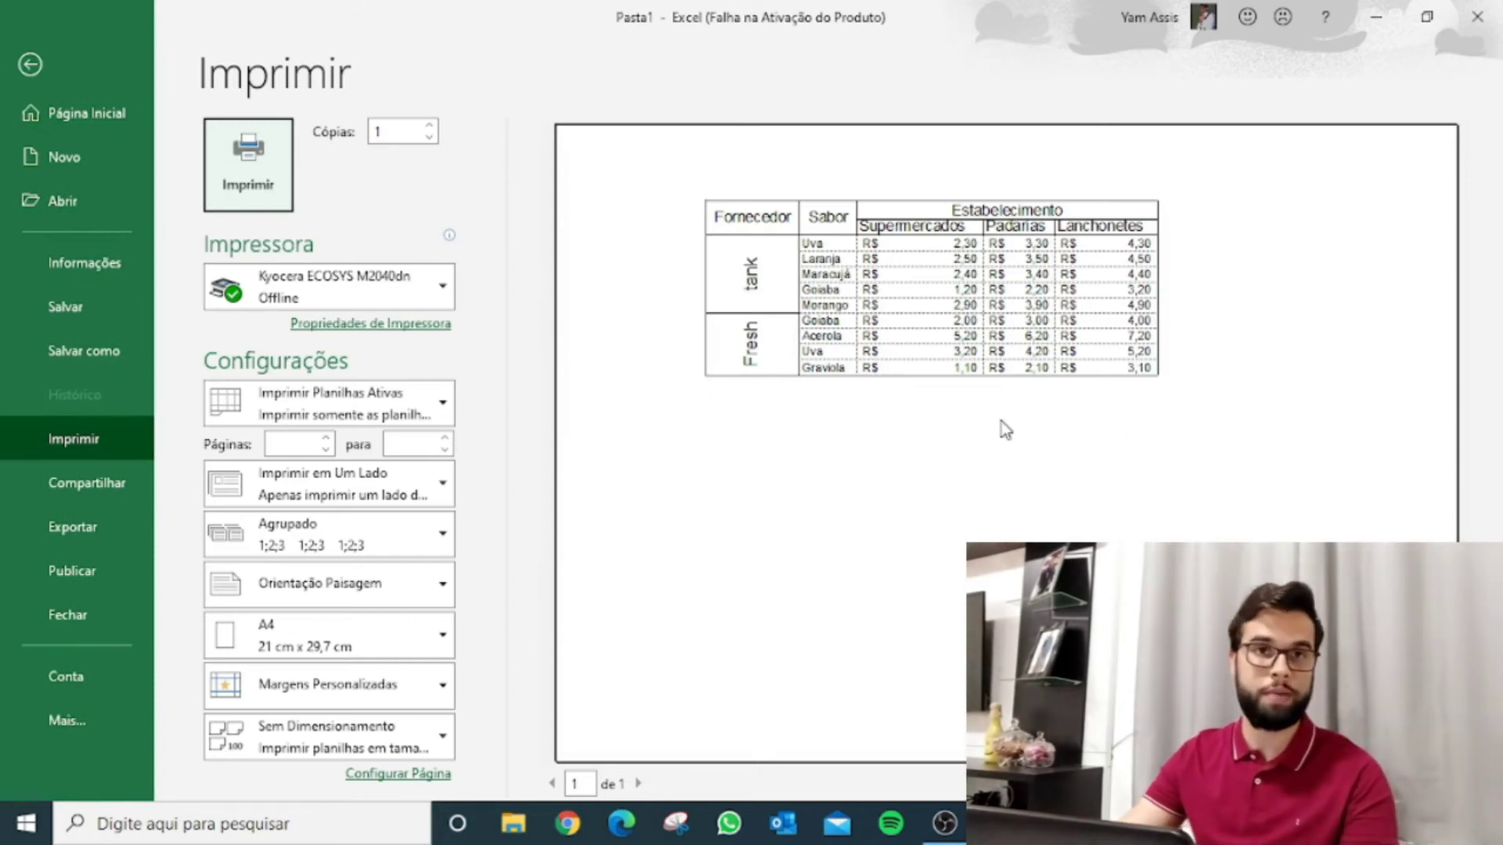
key("Escape")
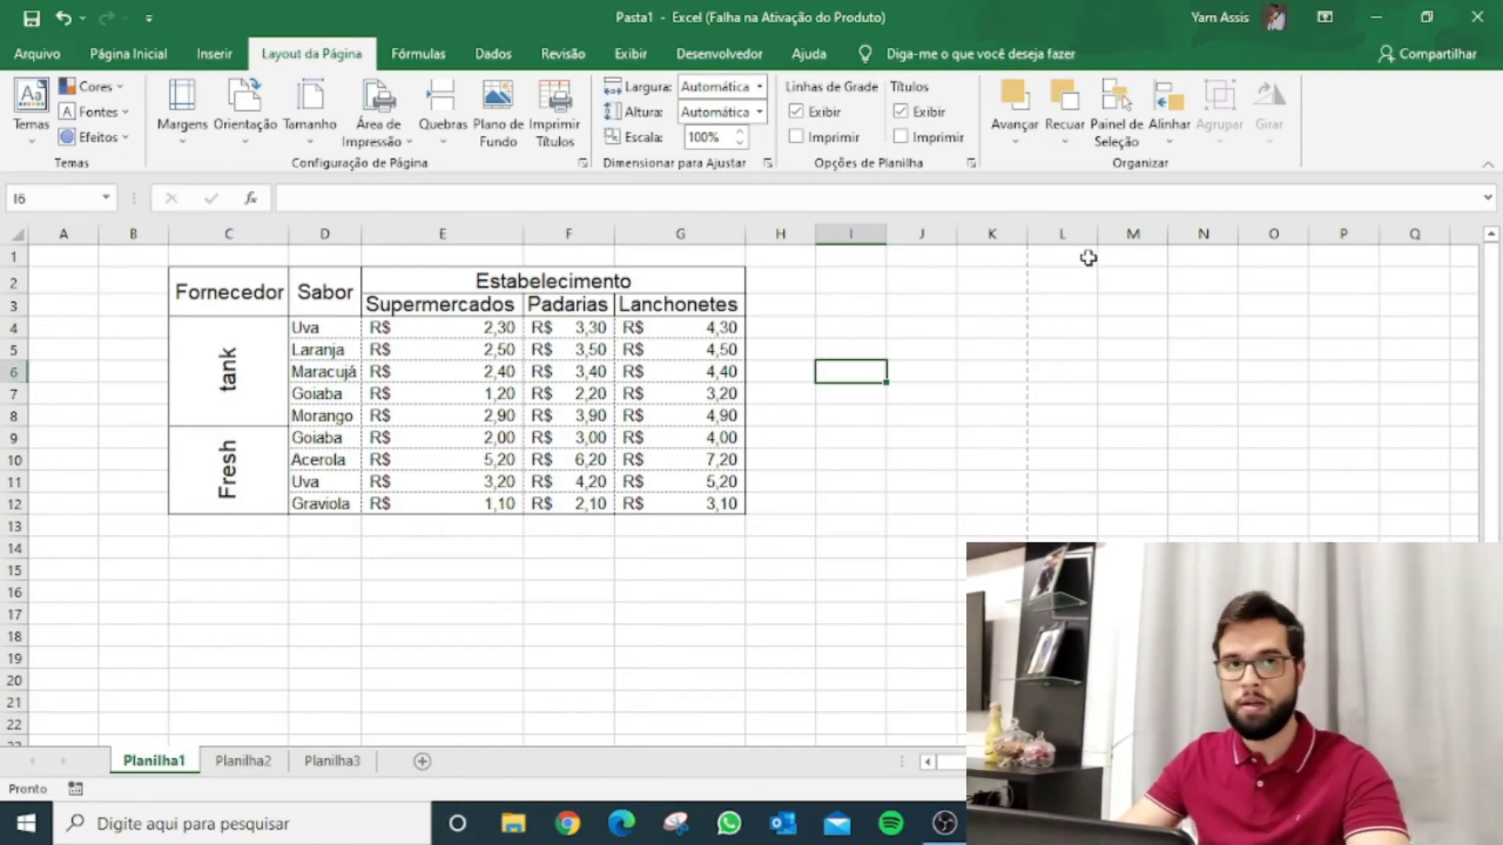
Fill the heading cells C2:G3 and the empty row above them, C1:G1, with standard dark blue
left_click_drag(245, 295, 541, 304)
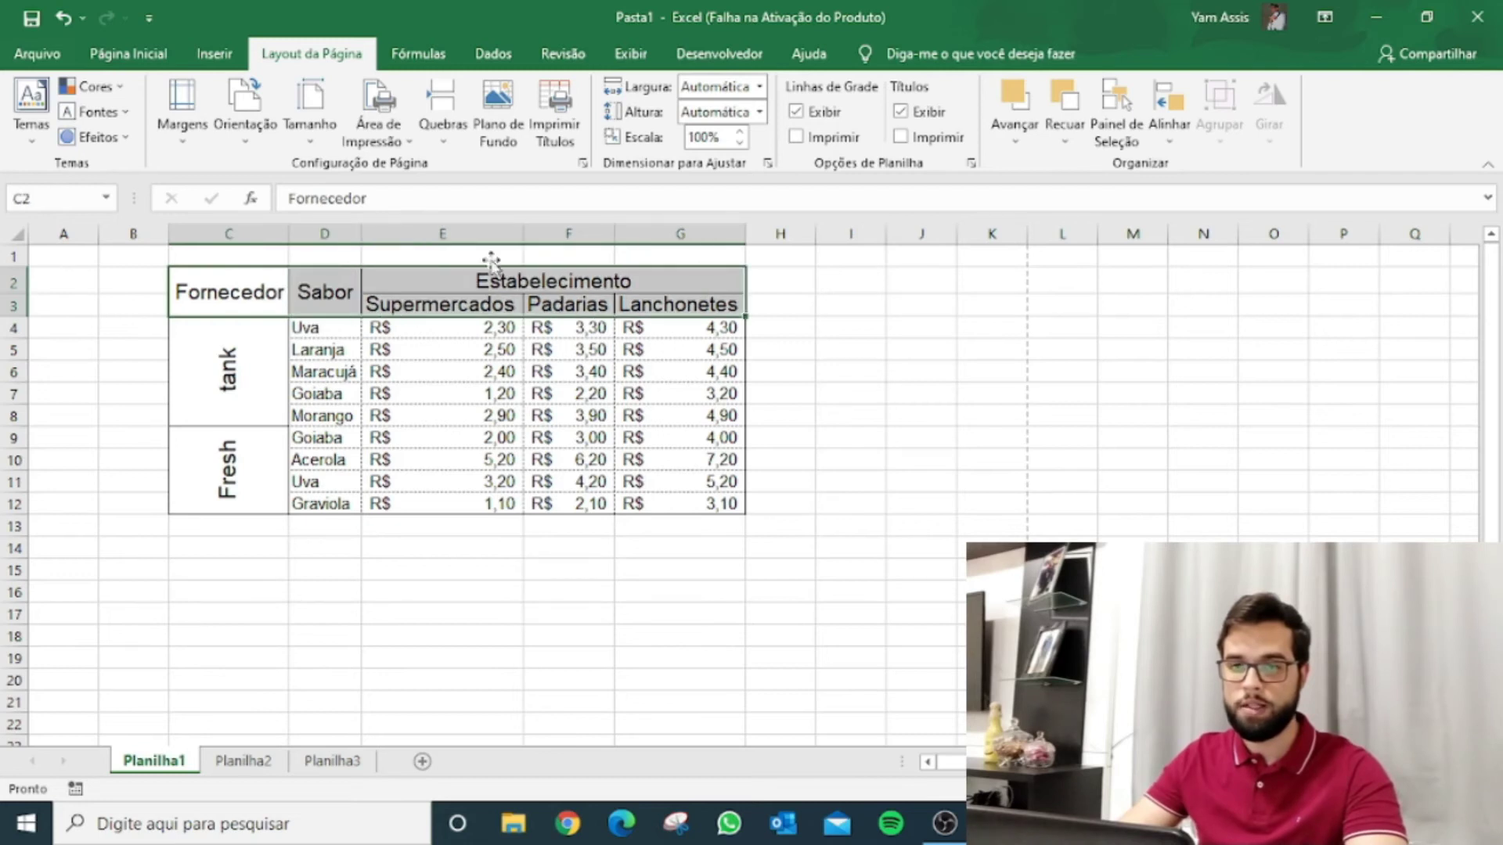
left_click(153, 61)
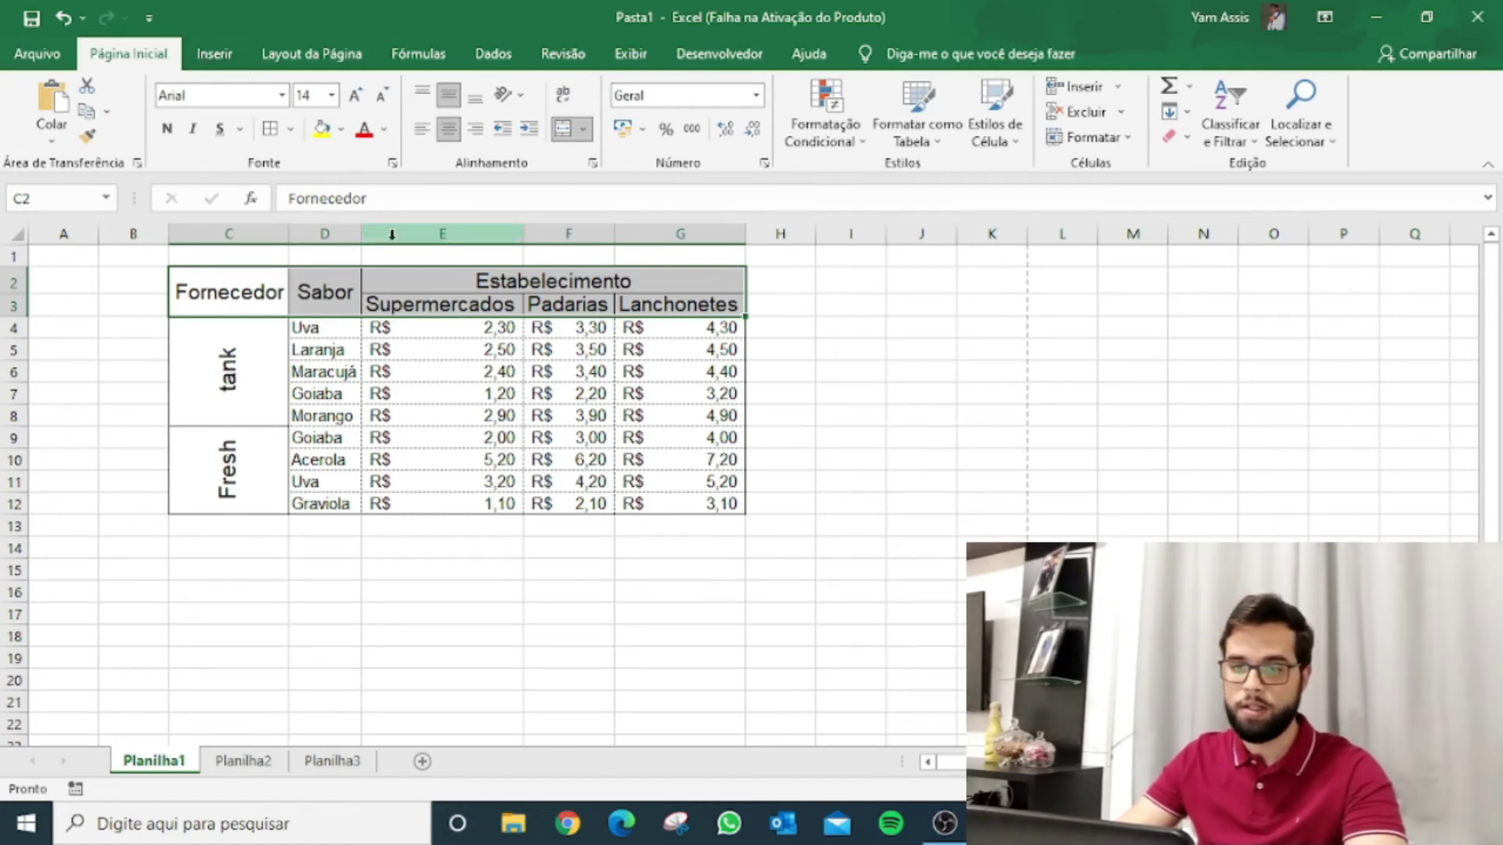
left_click_drag(266, 289, 579, 255)
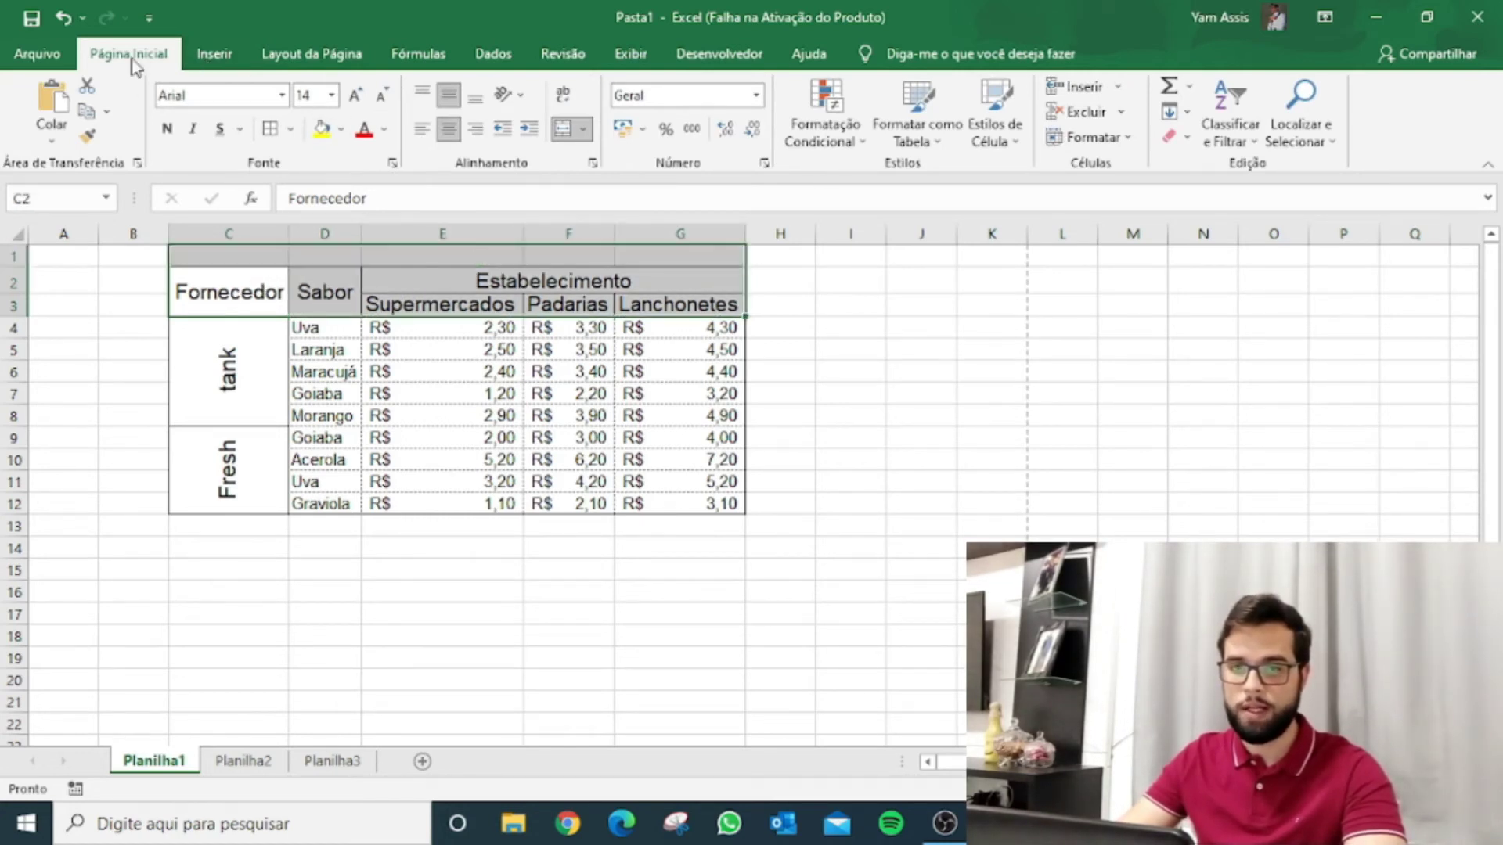
left_click(342, 130)
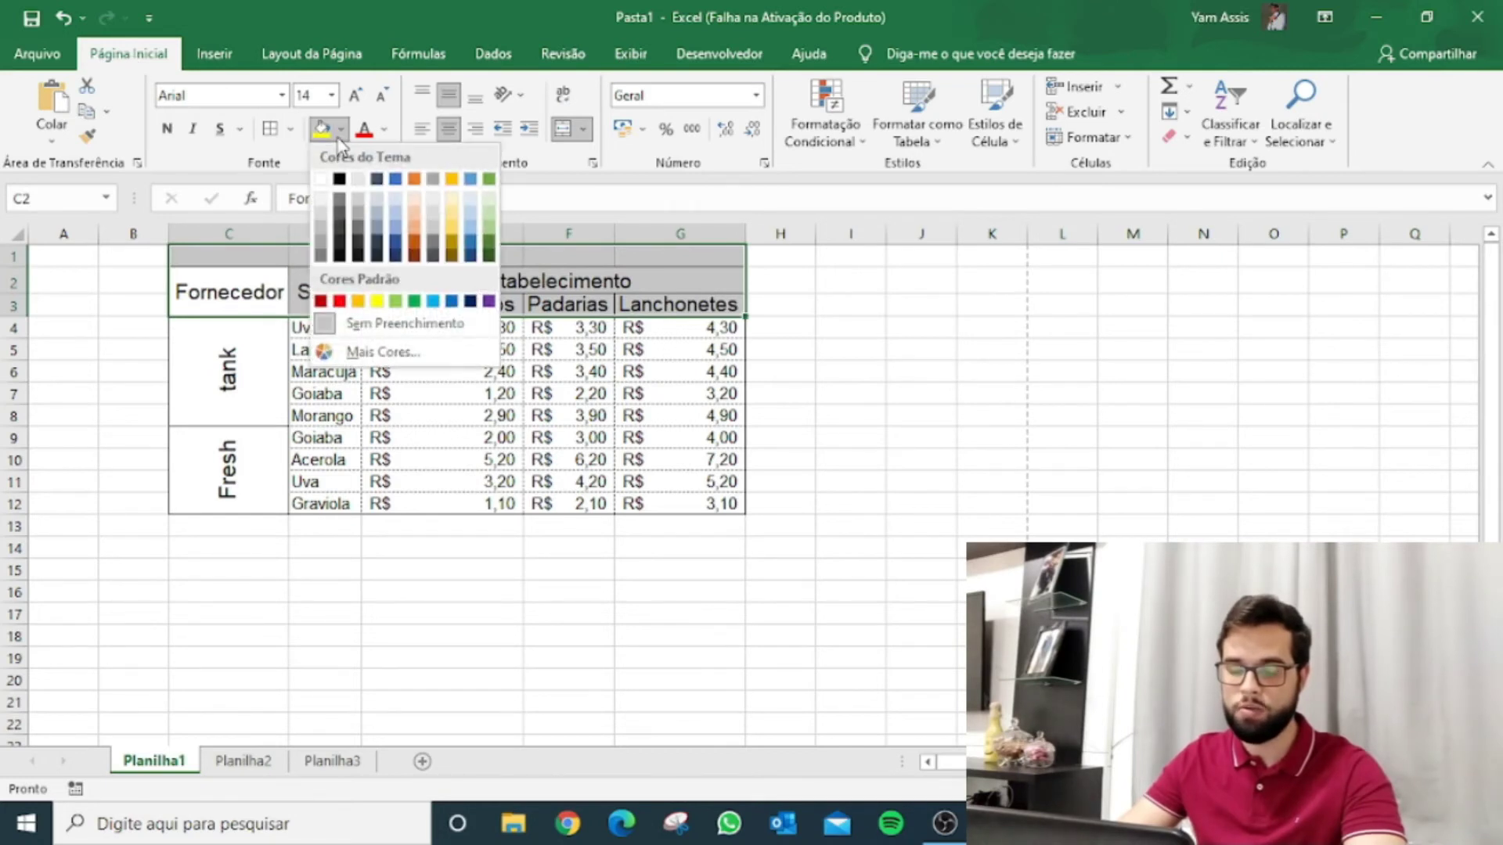
left_click(390, 135)
left_click(385, 132)
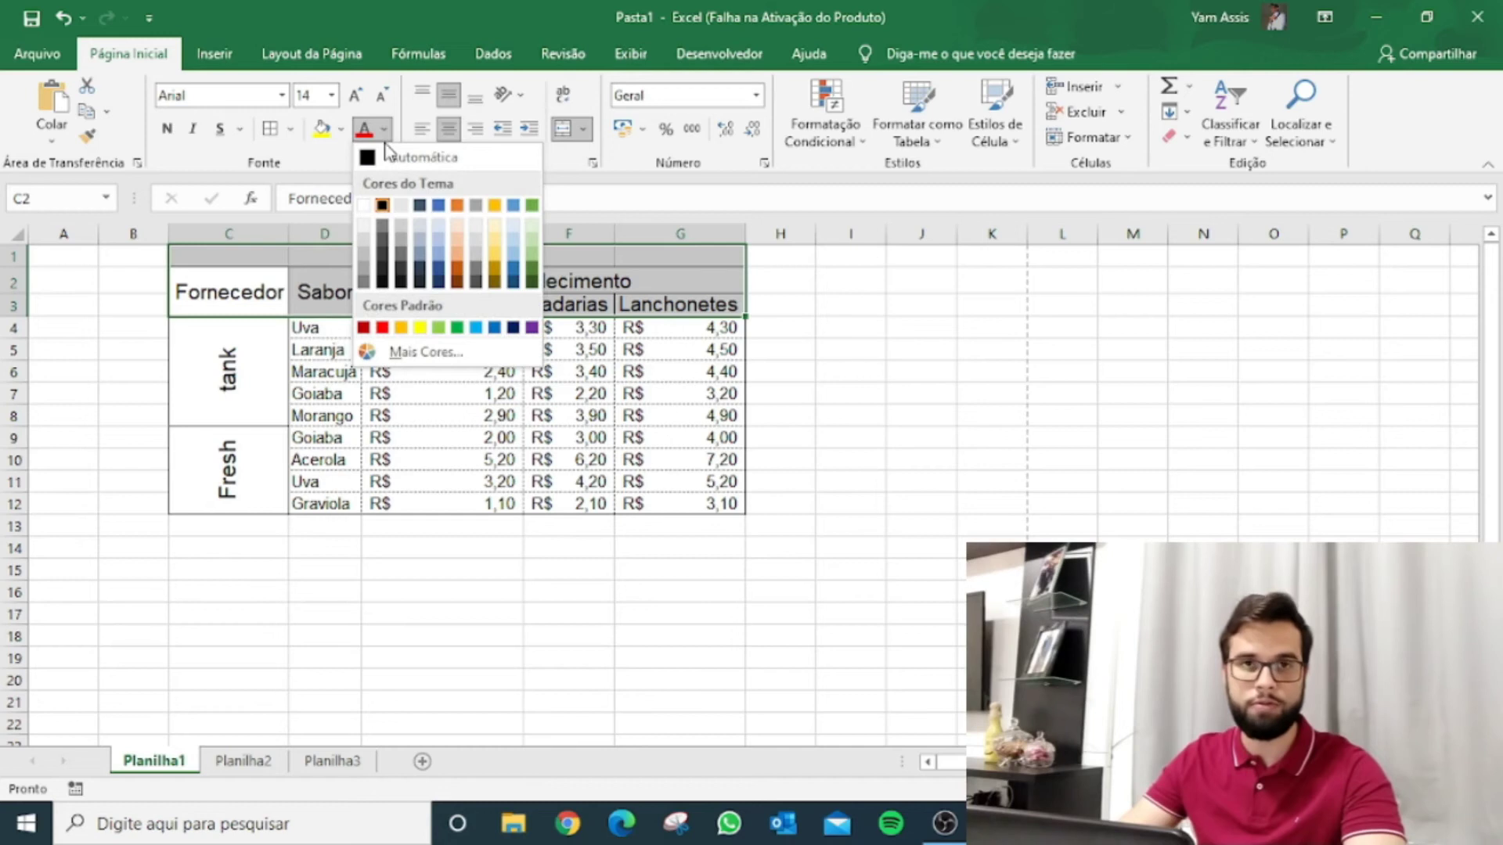
left_click(342, 131)
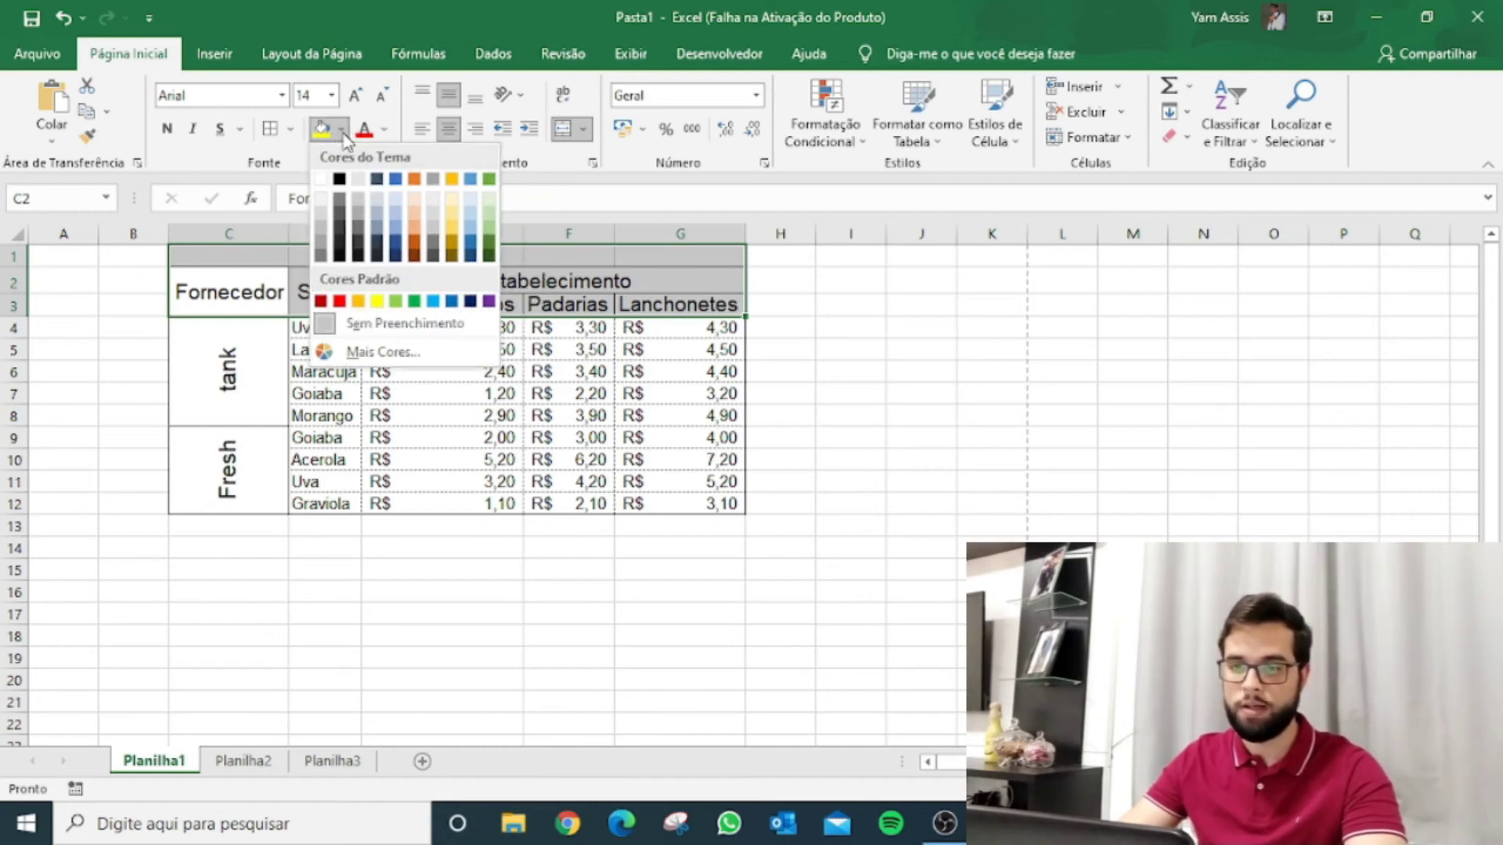
left_click(471, 302)
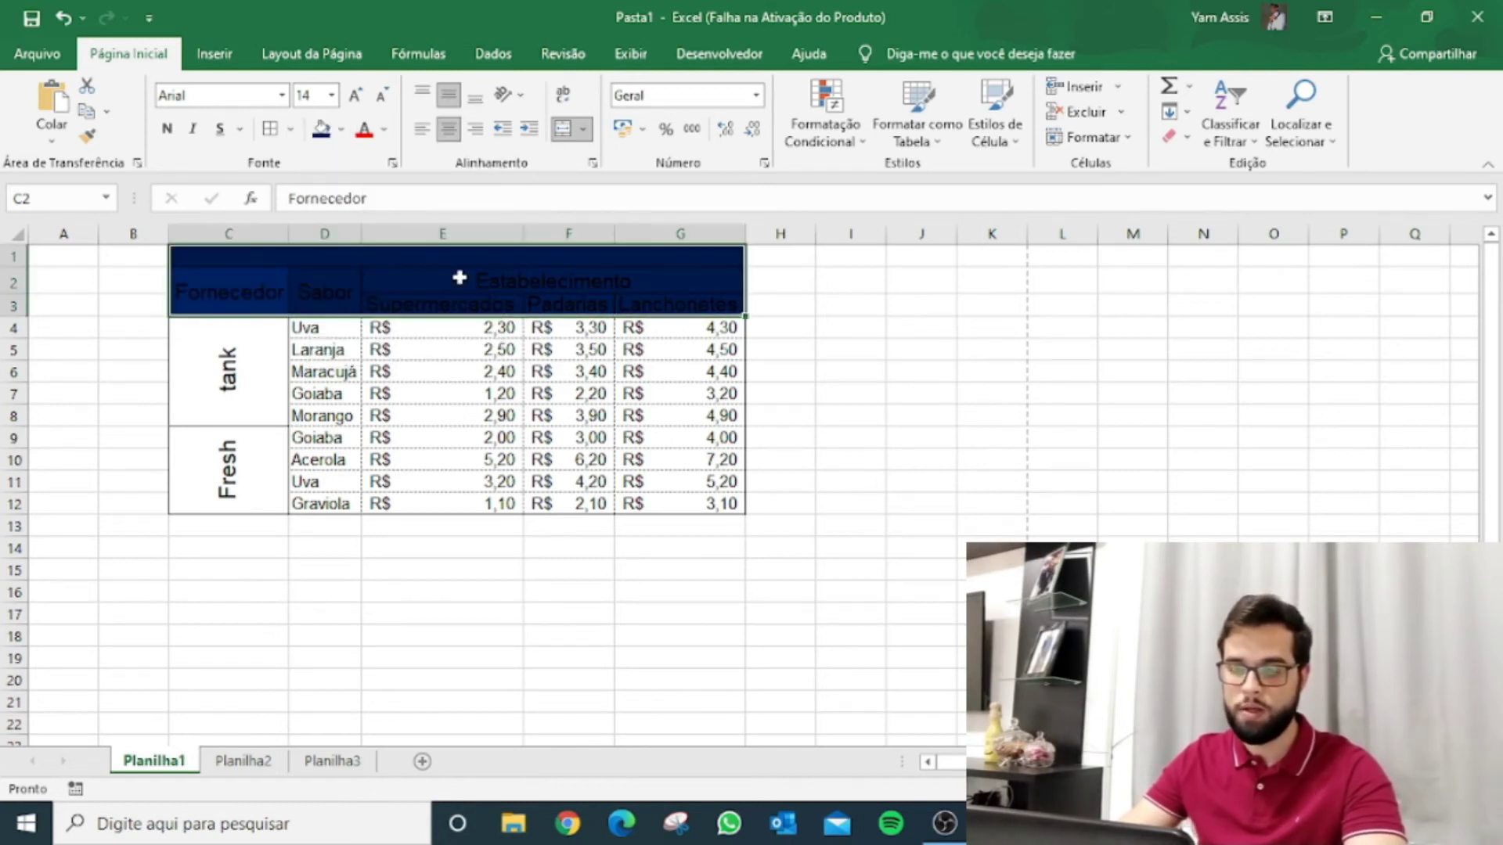
Change the font colour of the dark blue heading cells to white
left_click(384, 130)
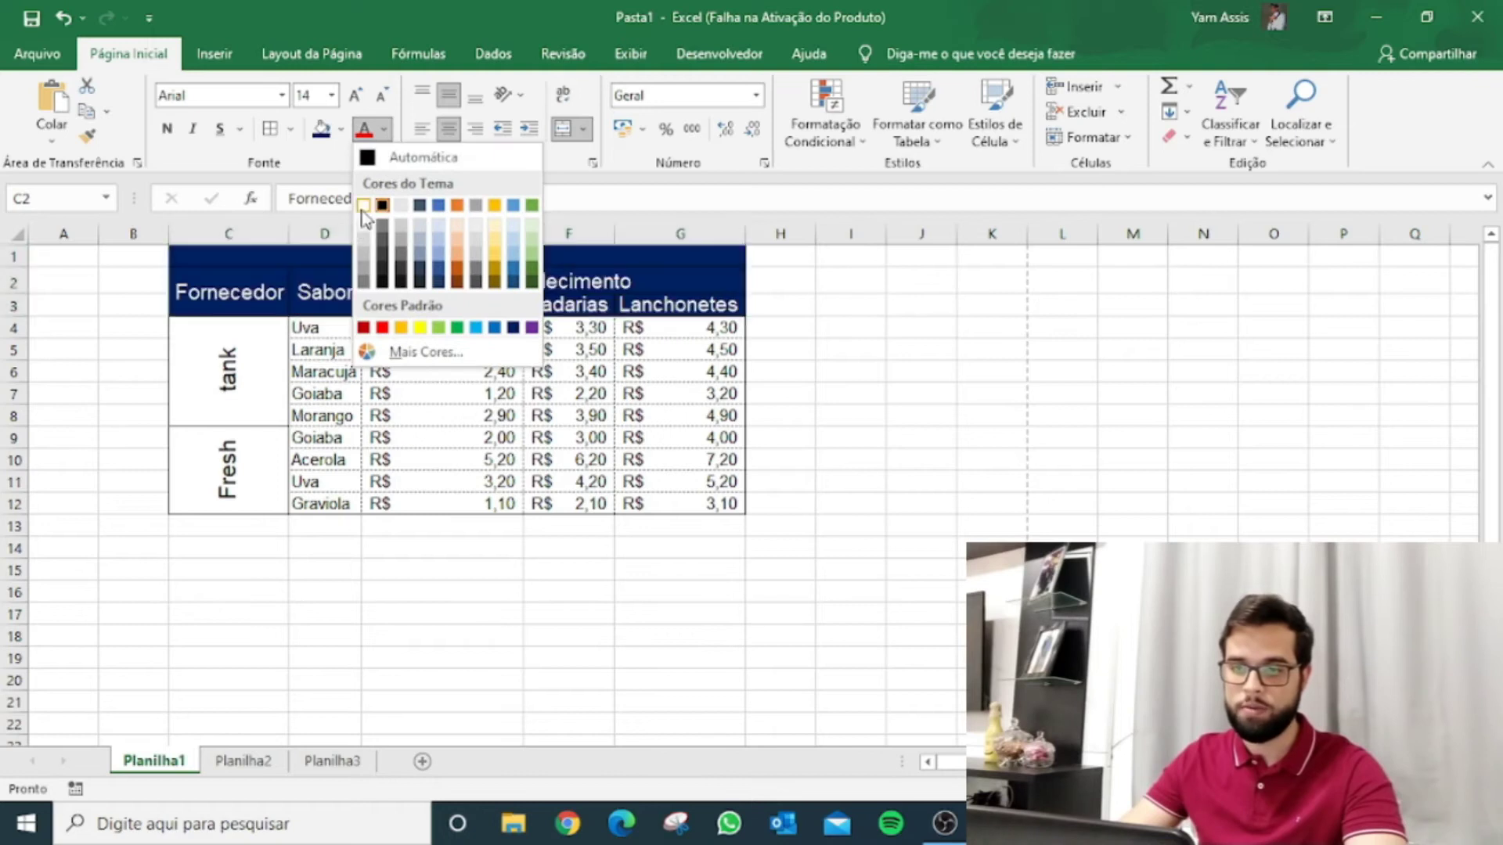
left_click(379, 188)
left_click(822, 392)
left_click(871, 347)
Apply the same dark blue fill and white font to the supplier cells tank and Fresh, C4:C12
left_click_drag(273, 330, 201, 456)
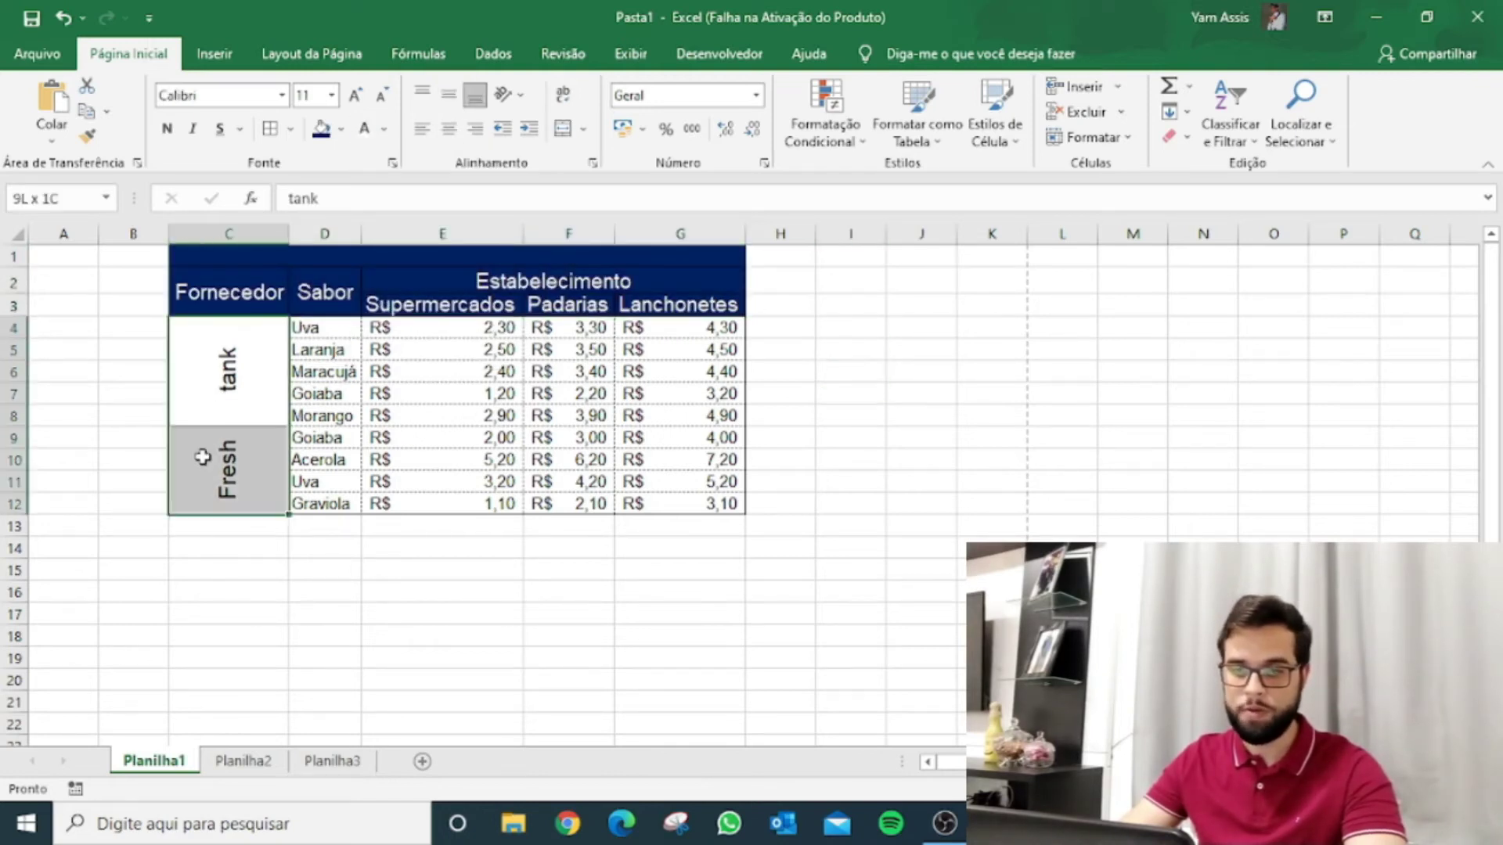
left_click(321, 129)
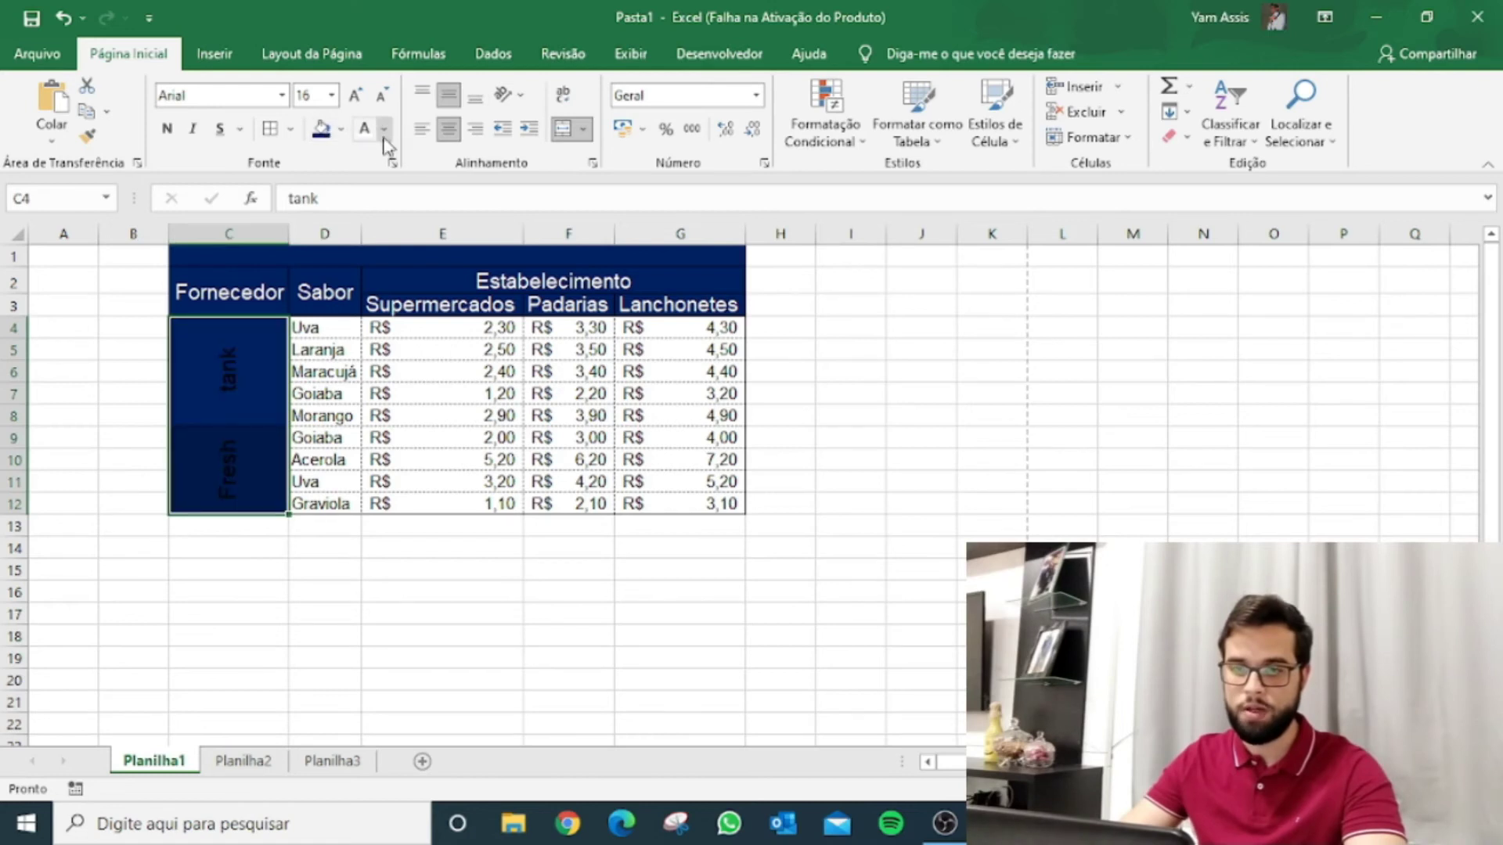
left_click(364, 129)
left_click(868, 460)
left_click(970, 389)
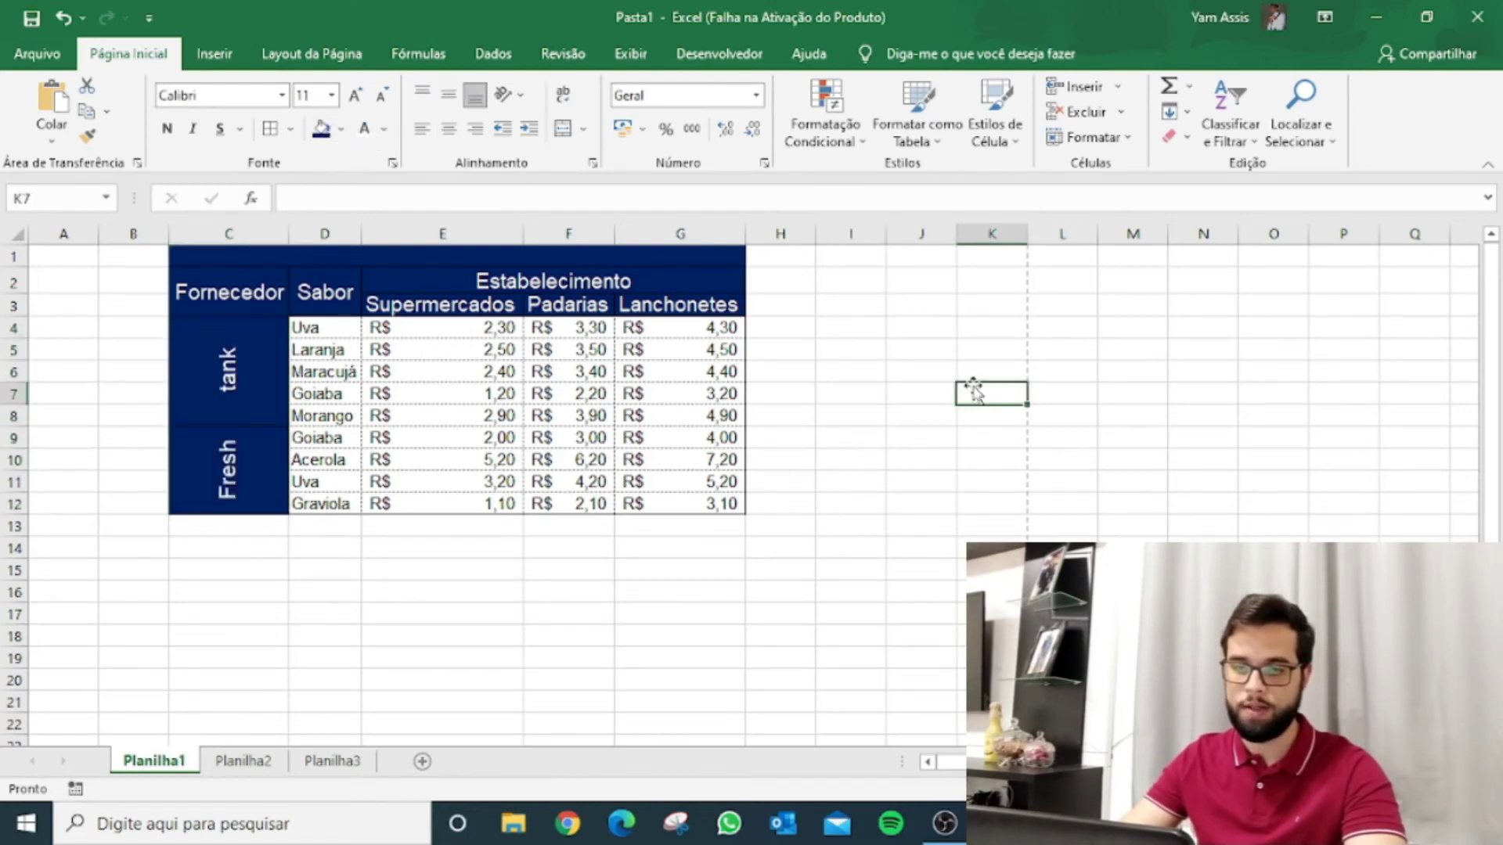
Insert an unfilled row above row 1 of the sheet
left_click(13, 257)
key("ctrl+plus")
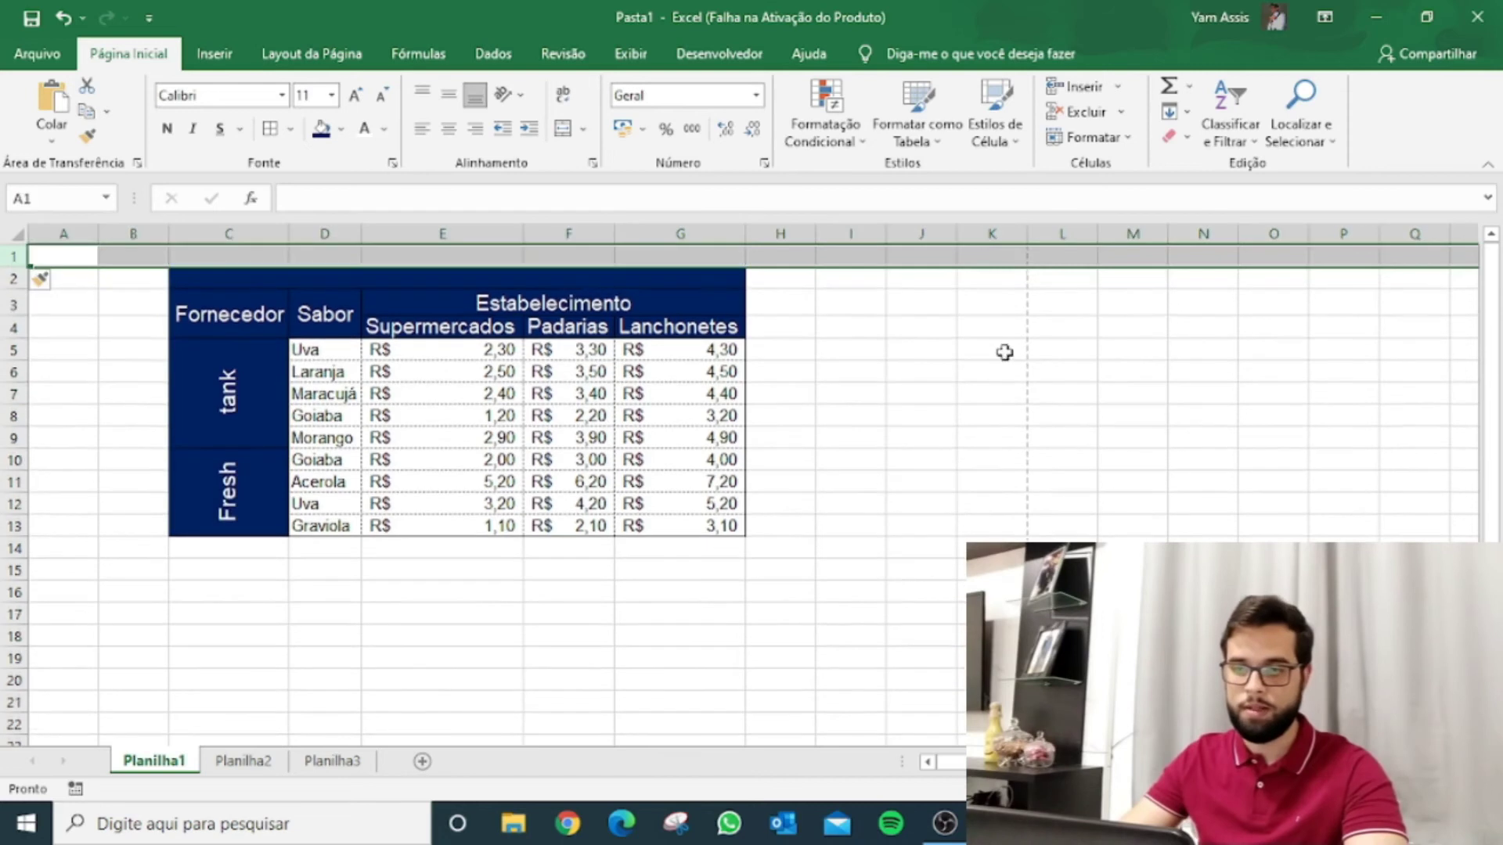
left_click(988, 349)
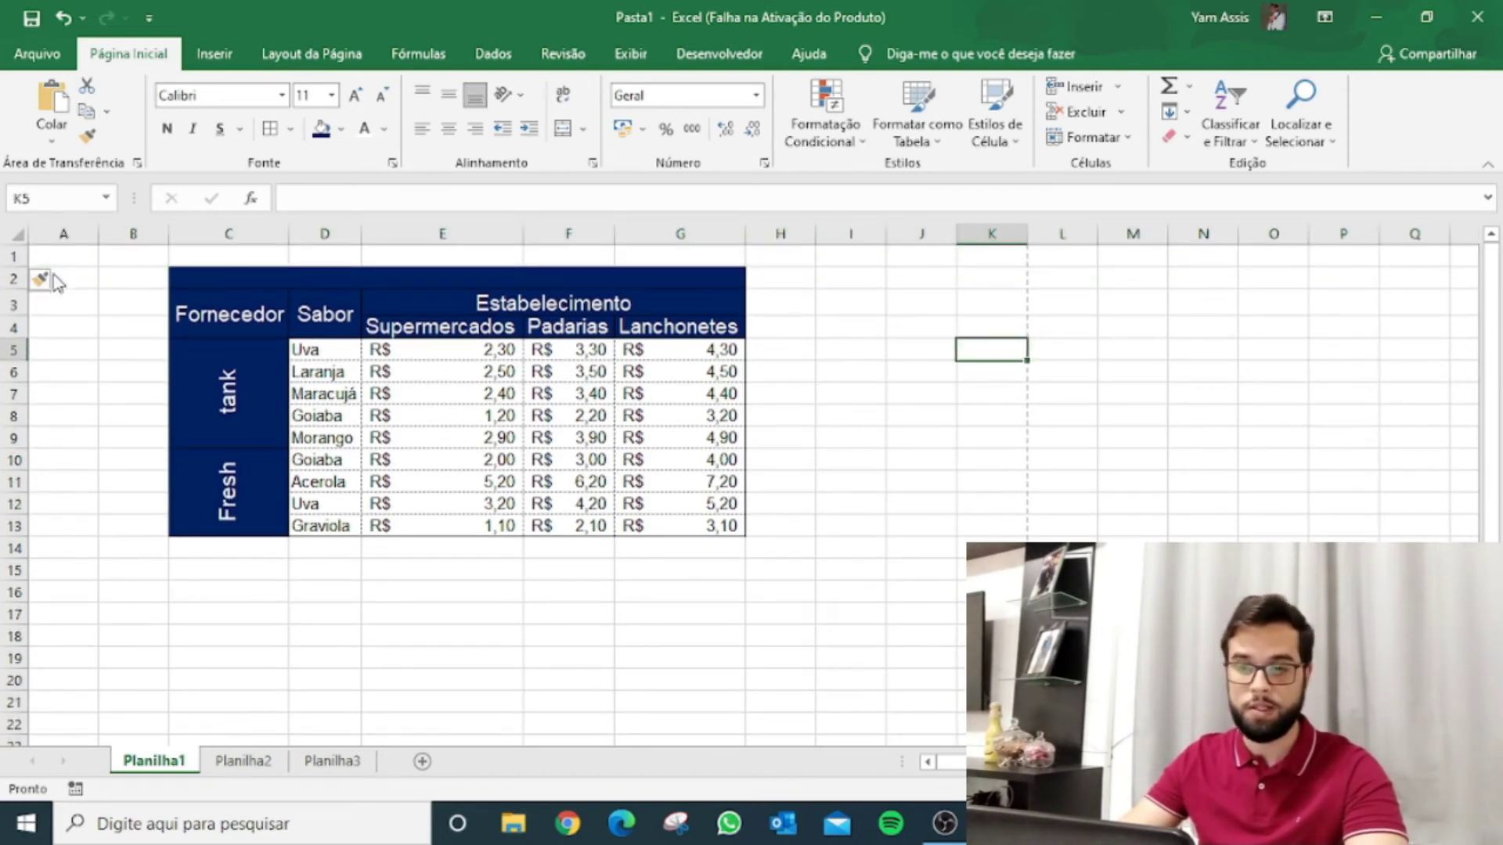
Merge and centre the blue cells C2:G2 above the headings and enter the title "Tabela de preços"
left_click(364, 278)
left_click_drag(239, 274, 631, 260)
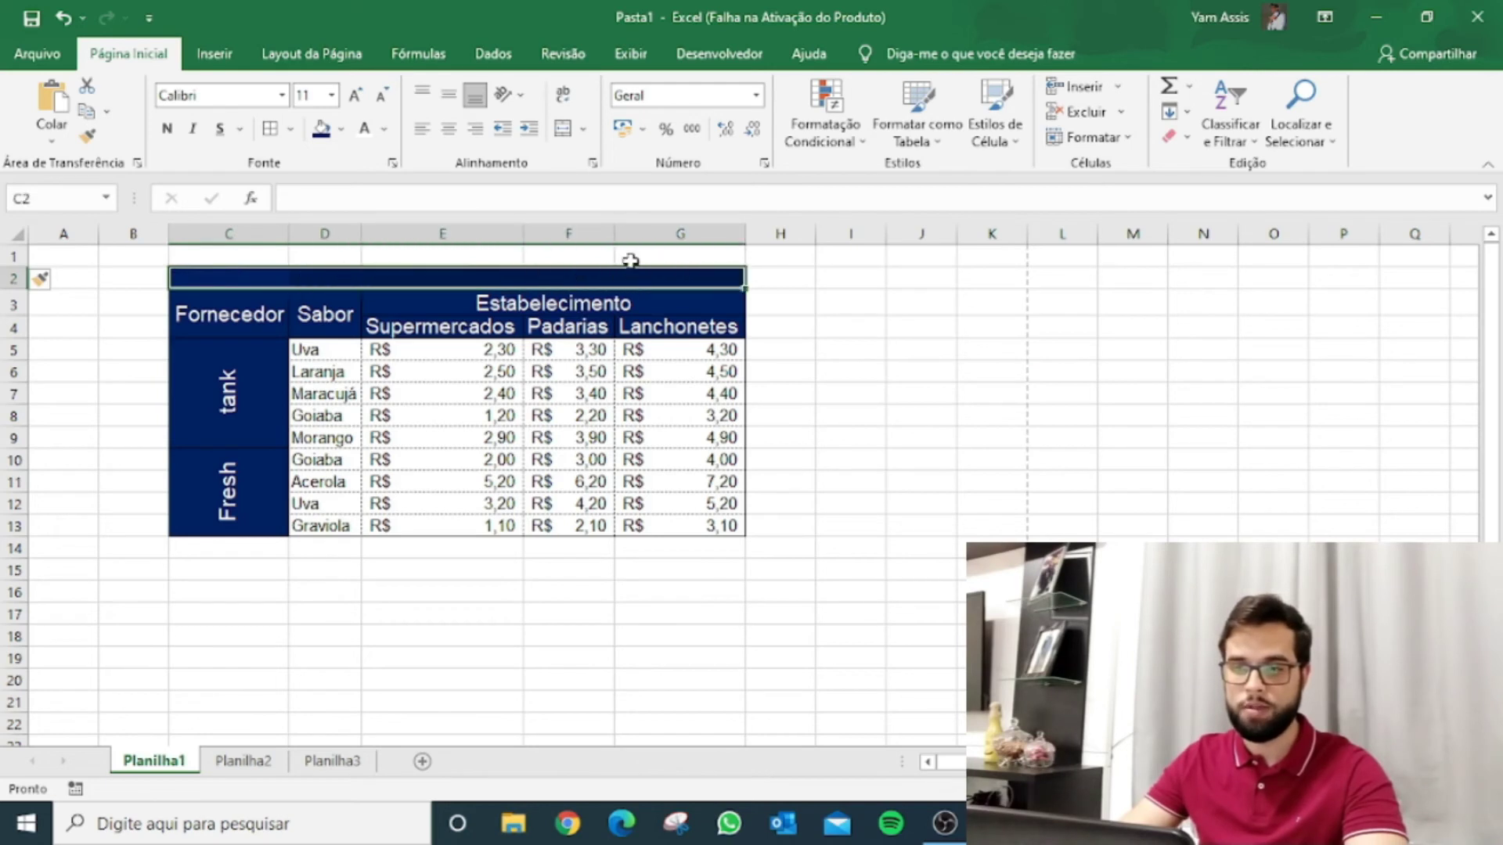
left_click(566, 130)
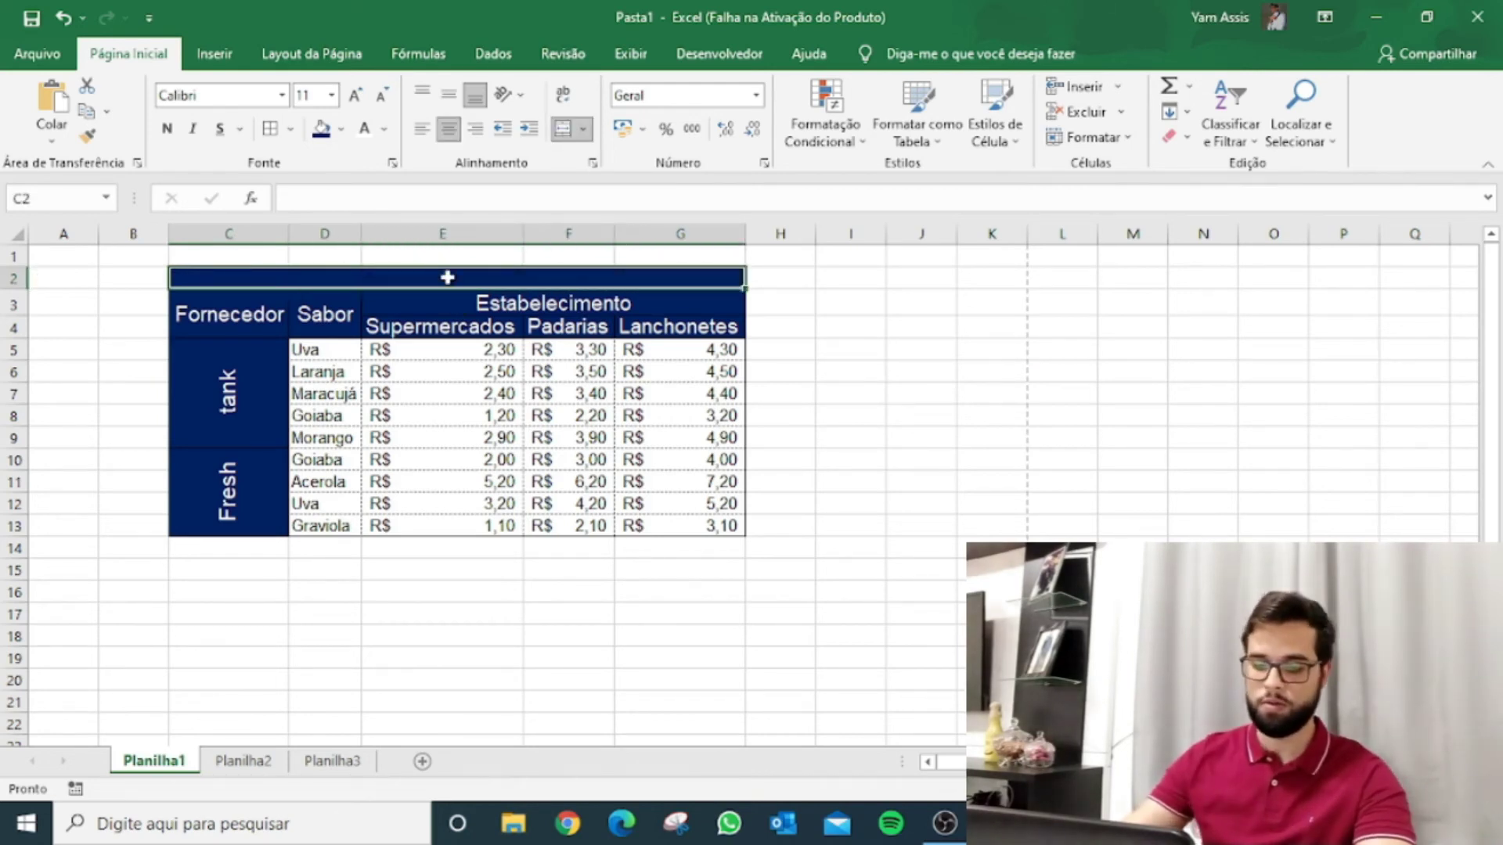
type("Tabe")
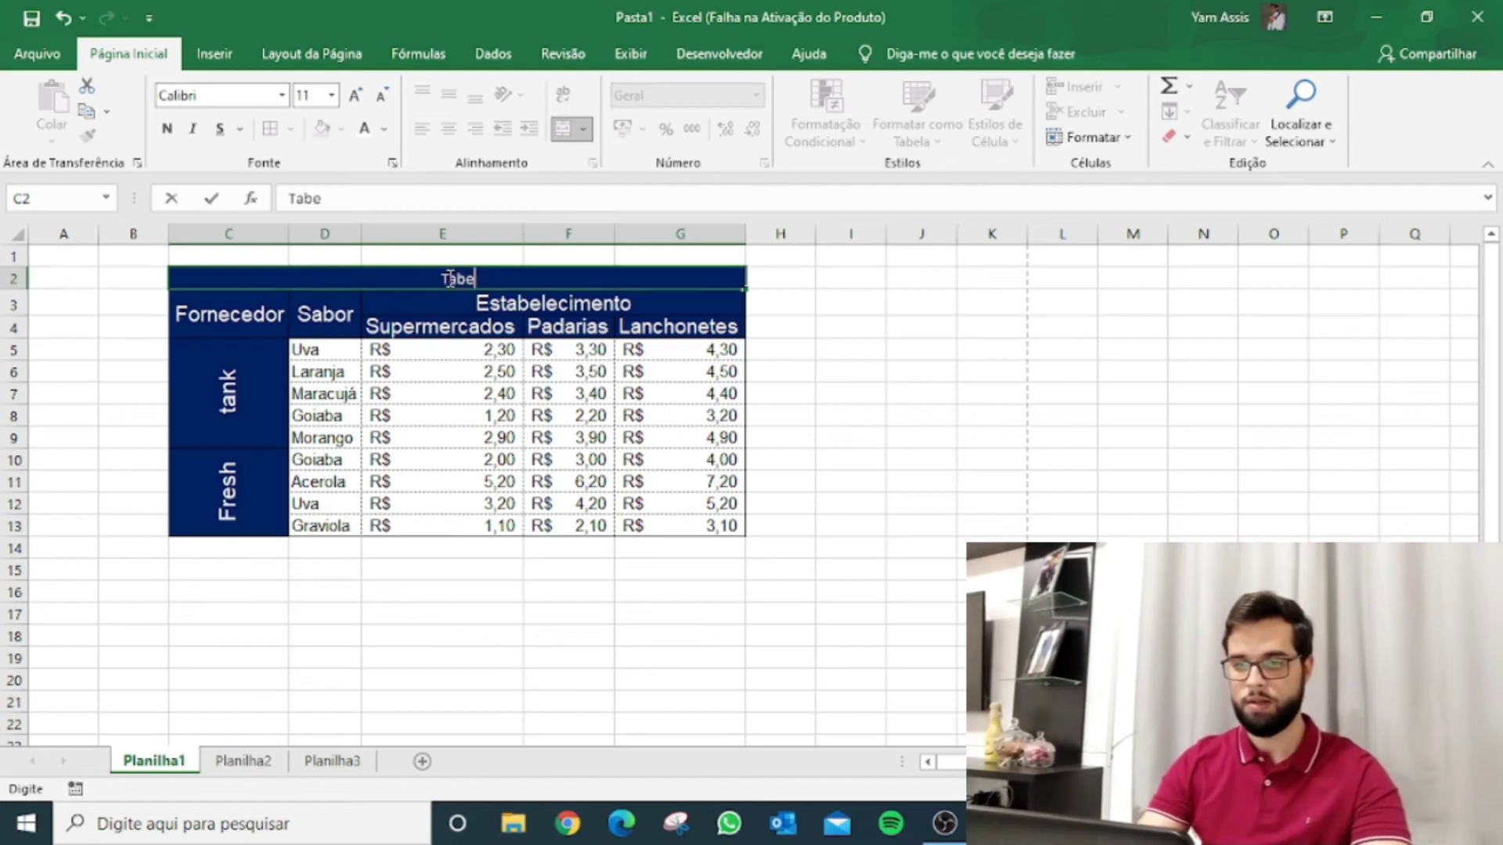
type("la de preços")
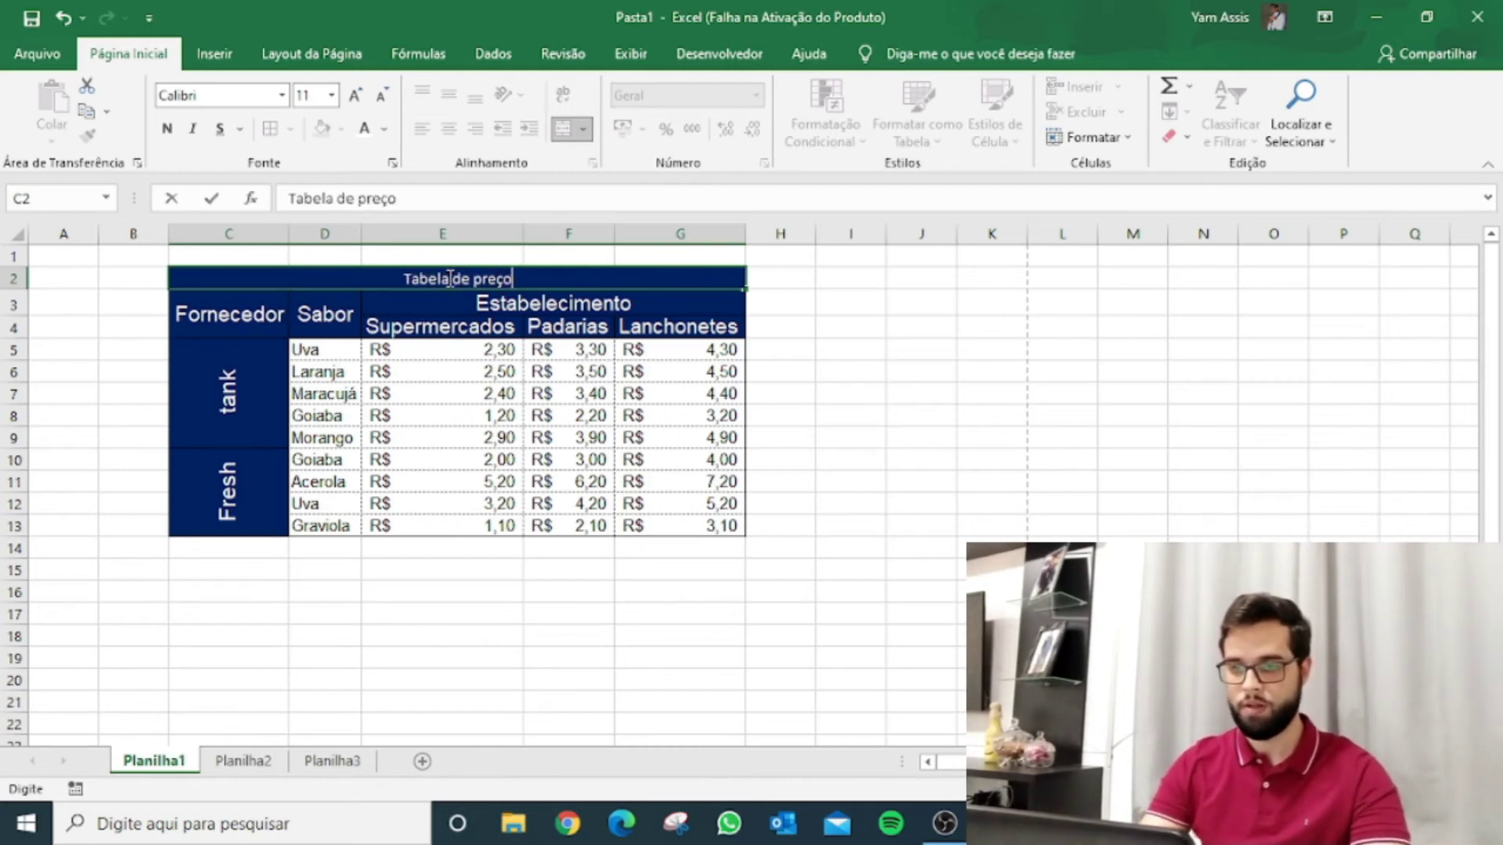
key("Return")
Format the title "Tabela de preços" in Arial, size 18
left_click(448, 277)
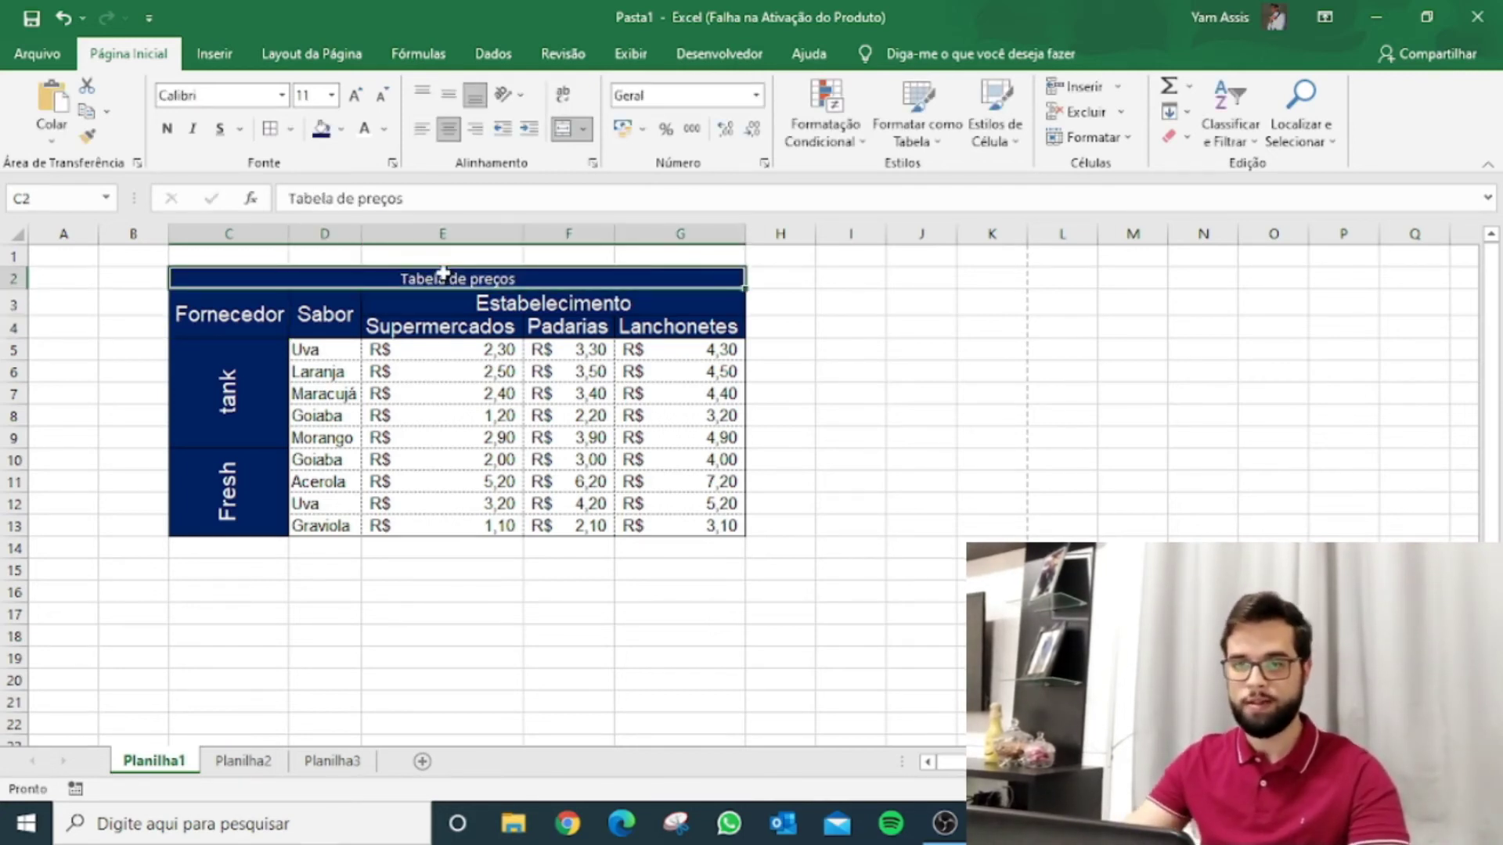
left_click(282, 95)
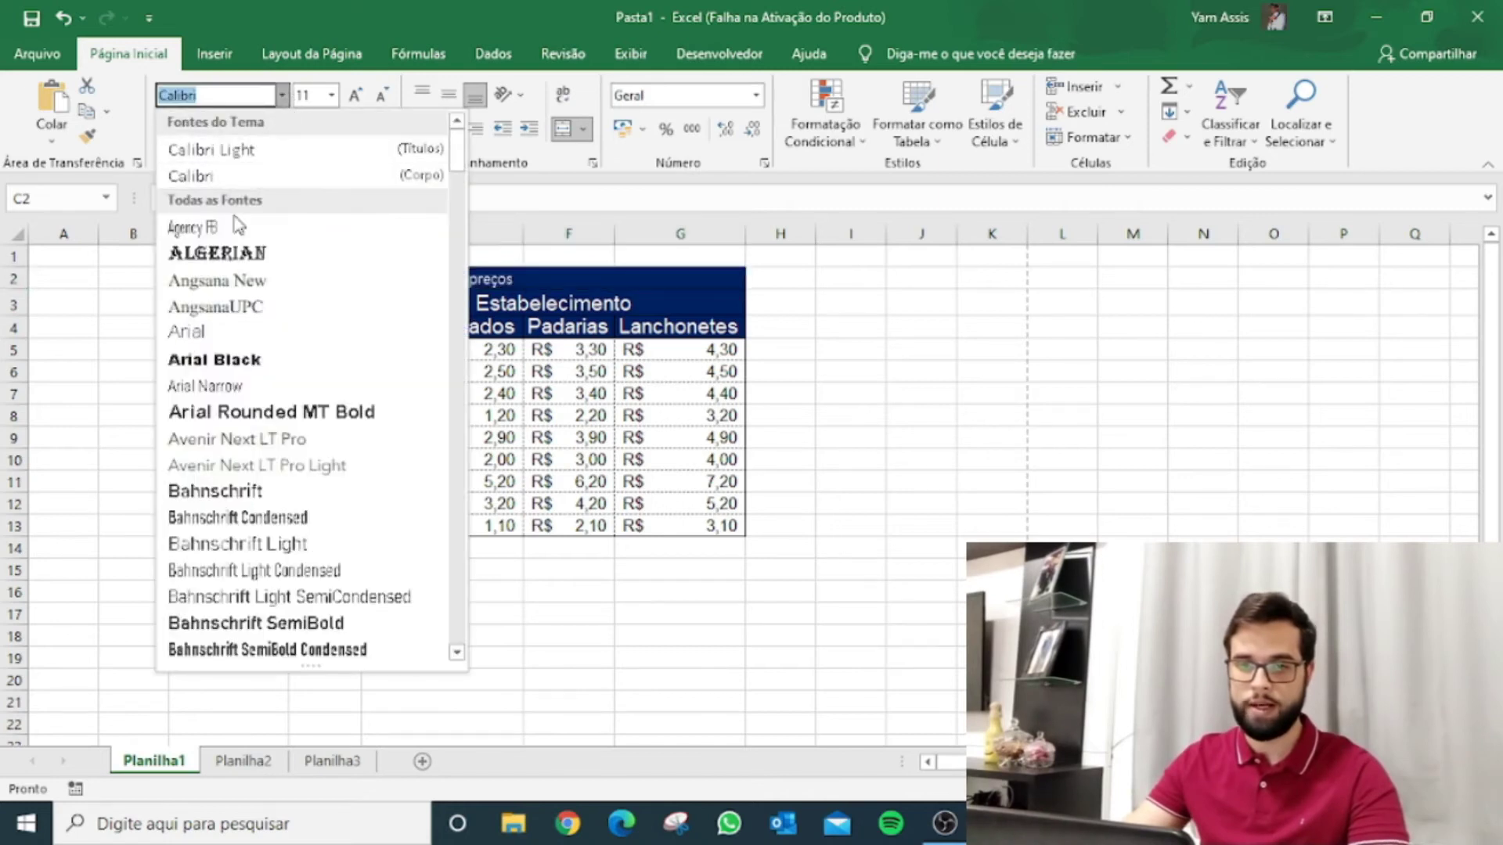
left_click(213, 331)
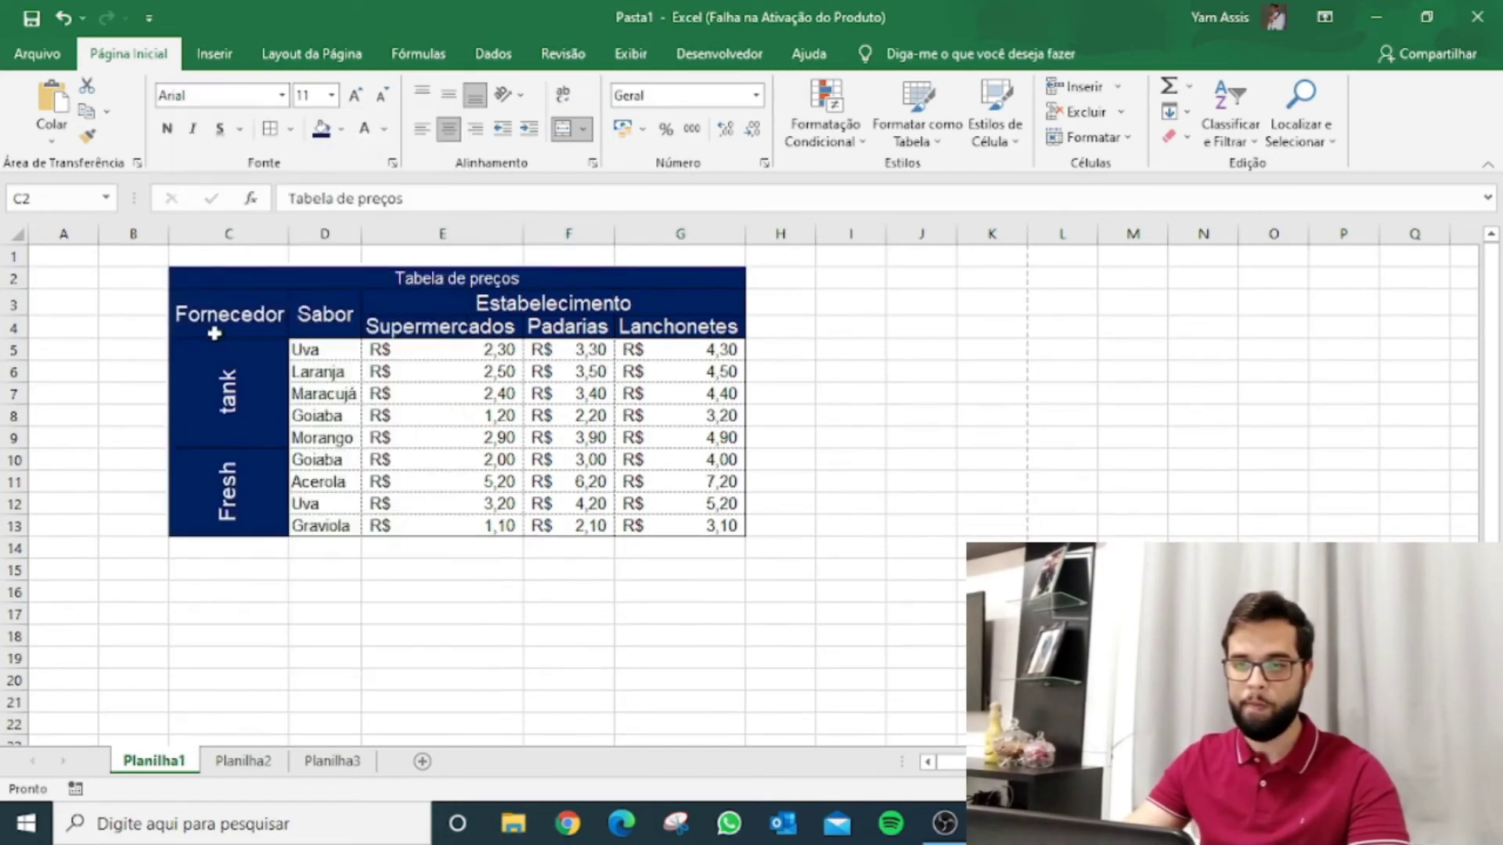
left_click(356, 97)
left_click(356, 96)
left_click(356, 96)
left_click(356, 97)
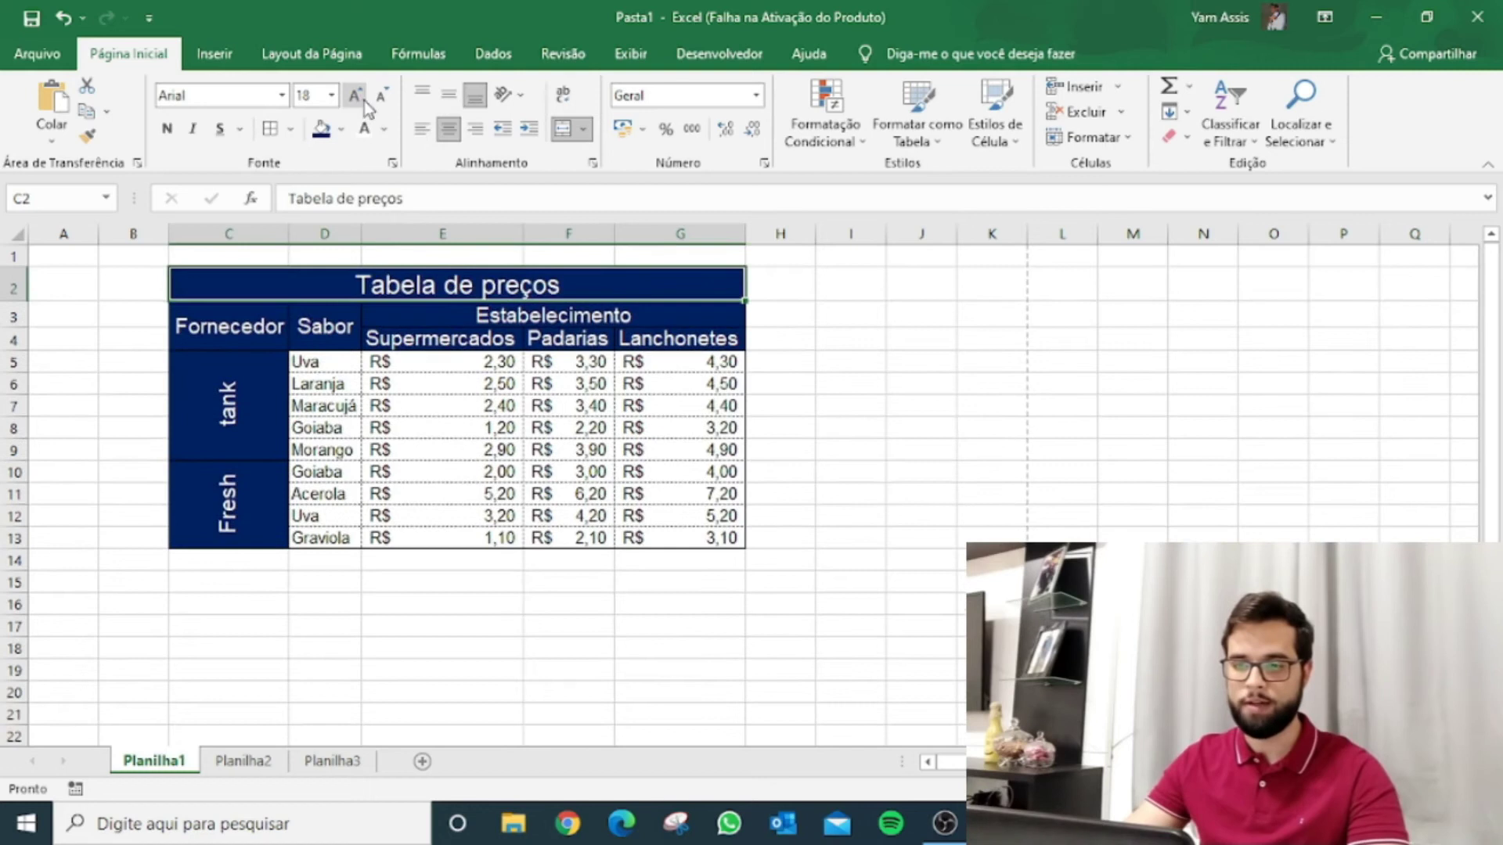
left_click(950, 353)
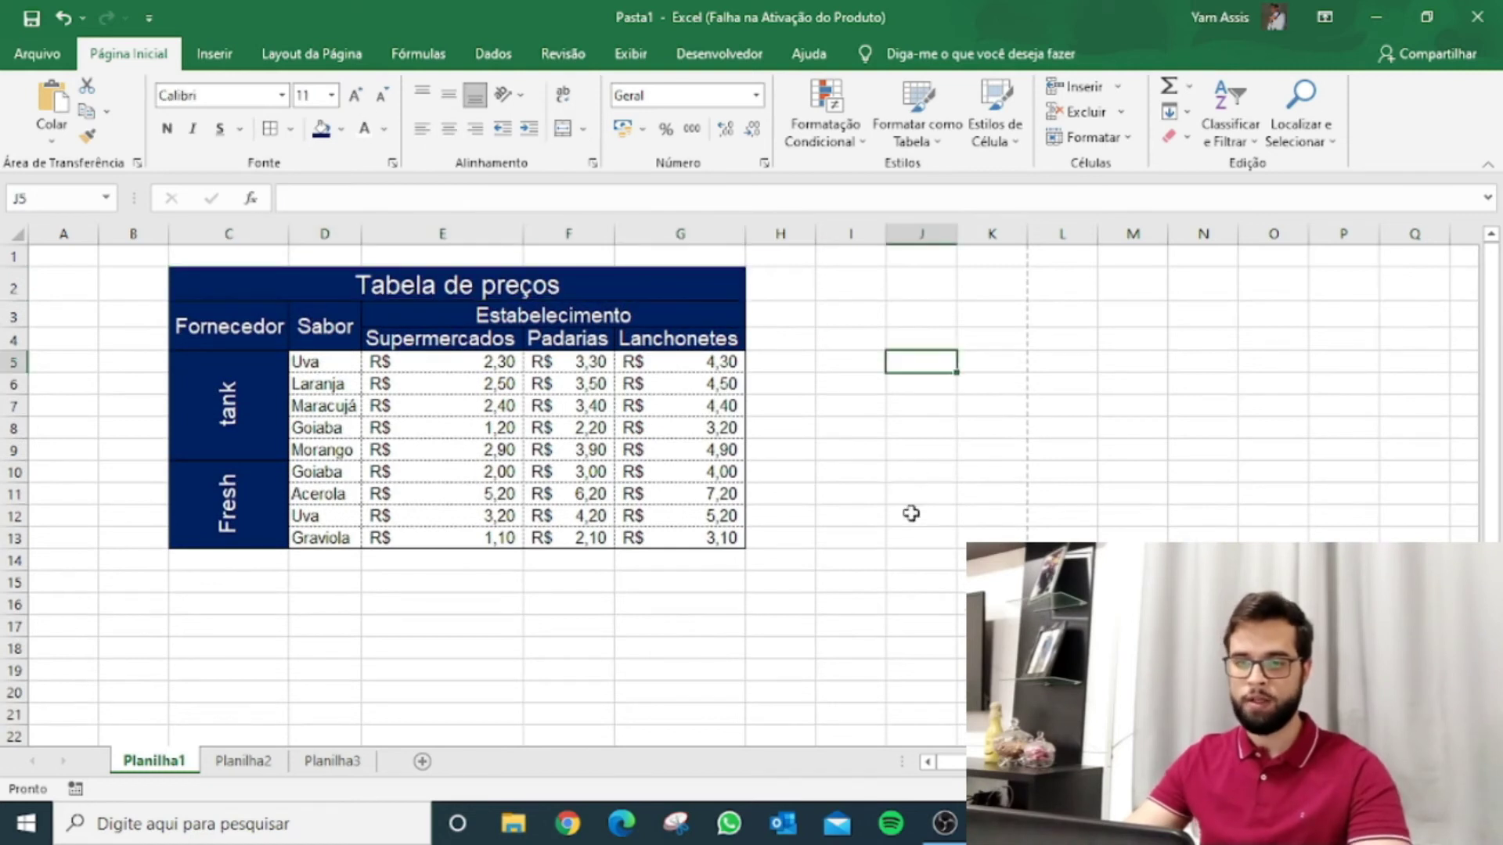
Apply all borders to the merged title cell C2:G2
left_click(477, 288)
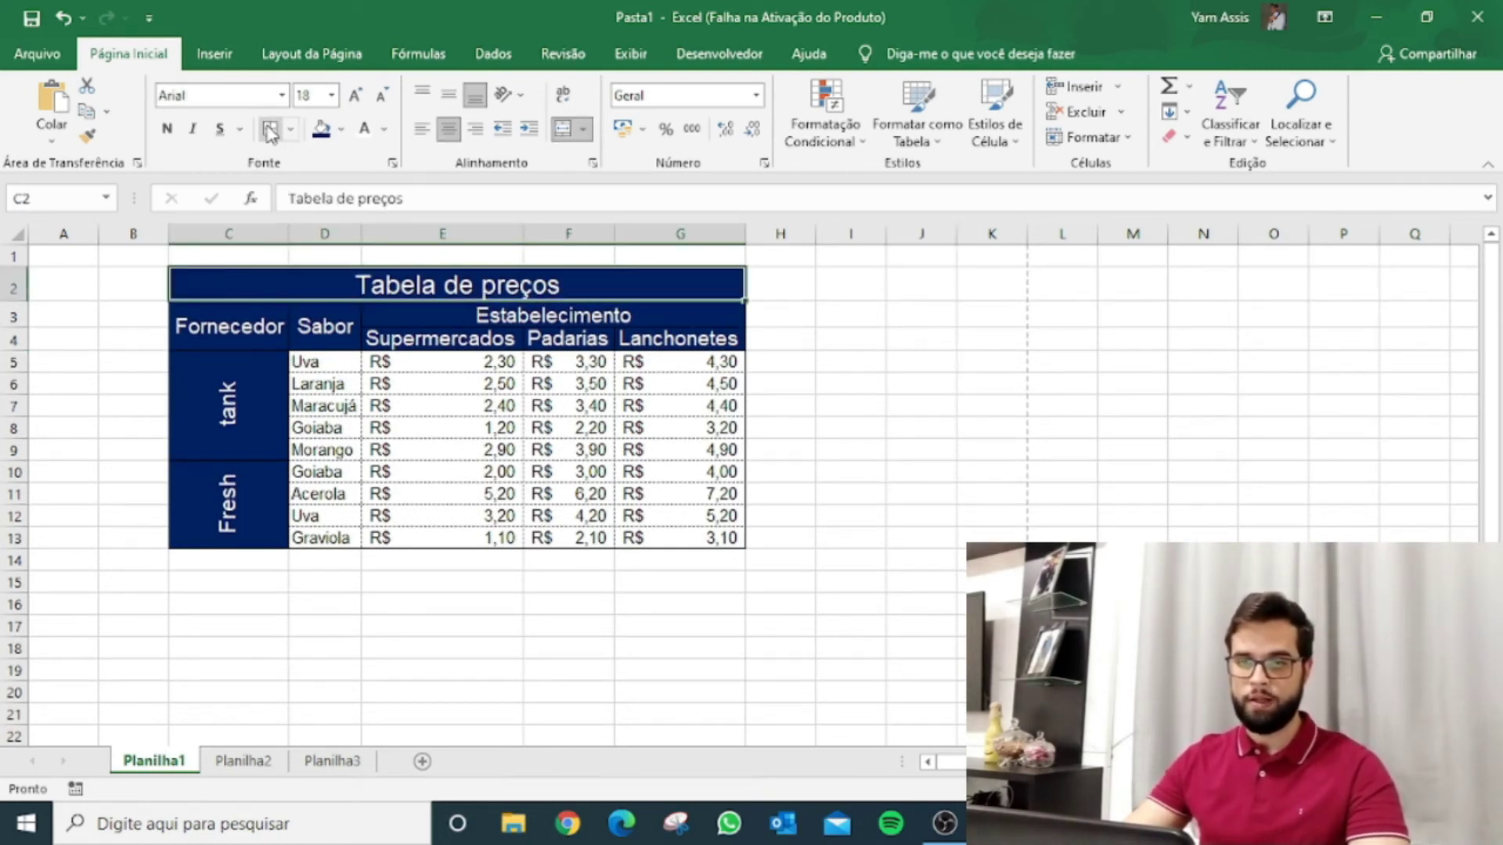
left_click(290, 129)
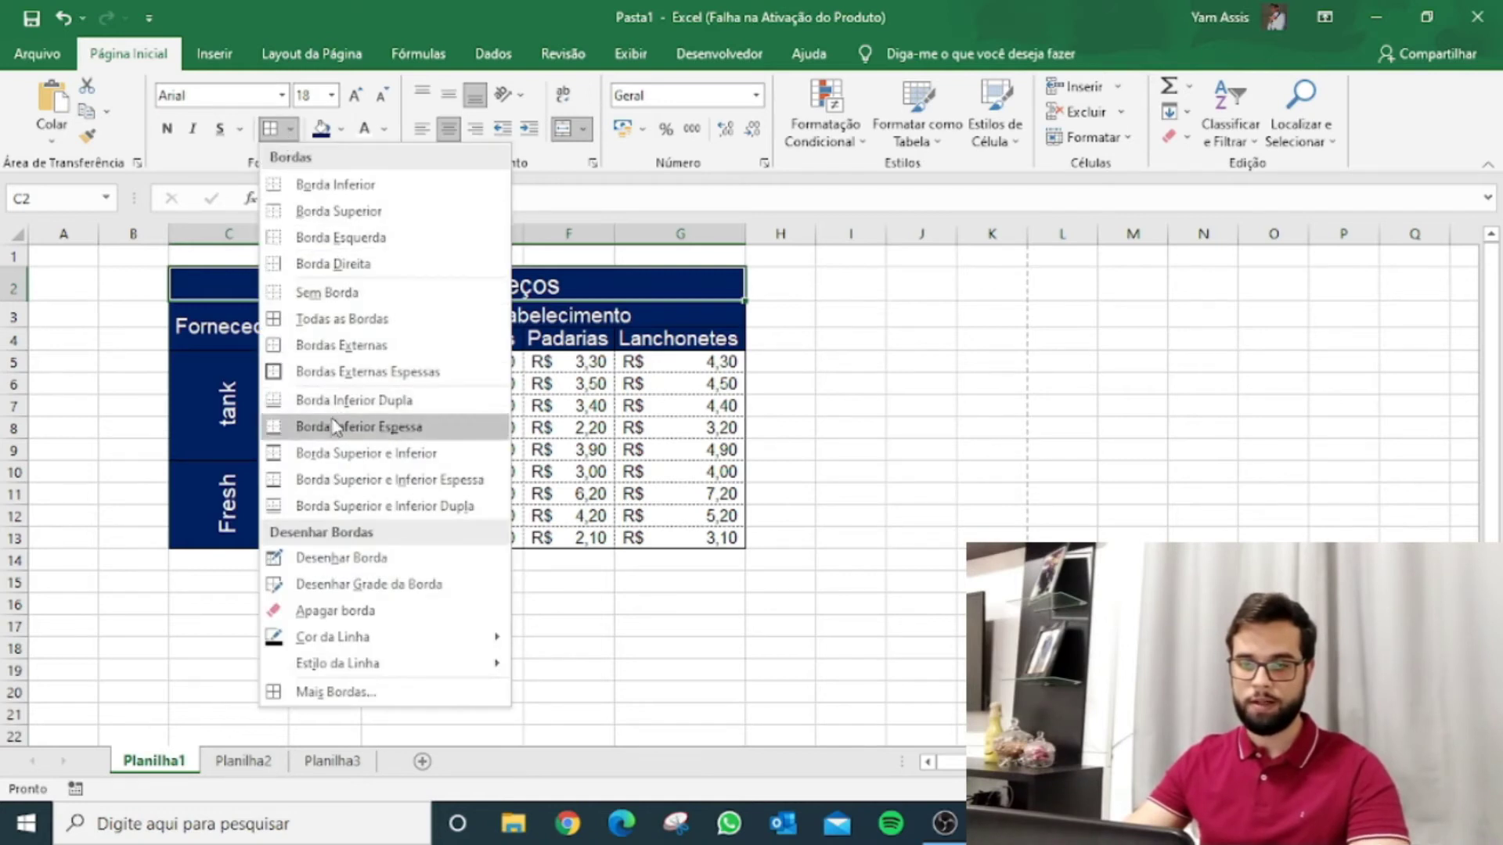
left_click(335, 327)
left_click(926, 411)
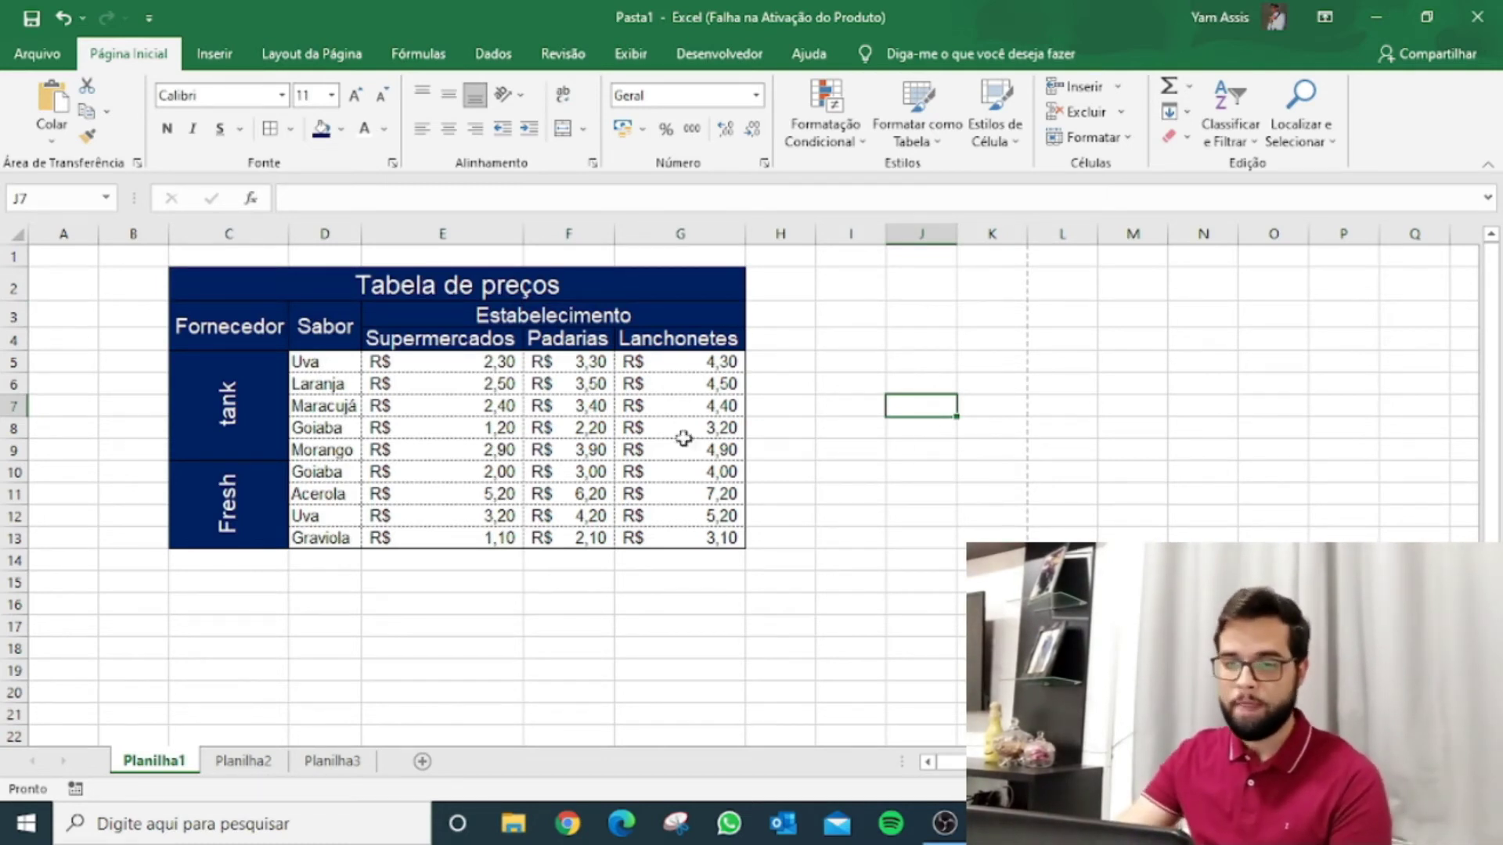
Add a less-than conditional formatting rule to prices E5:G13, showing values below 3,00 with green fill and dark green text
left_click_drag(409, 363, 709, 554)
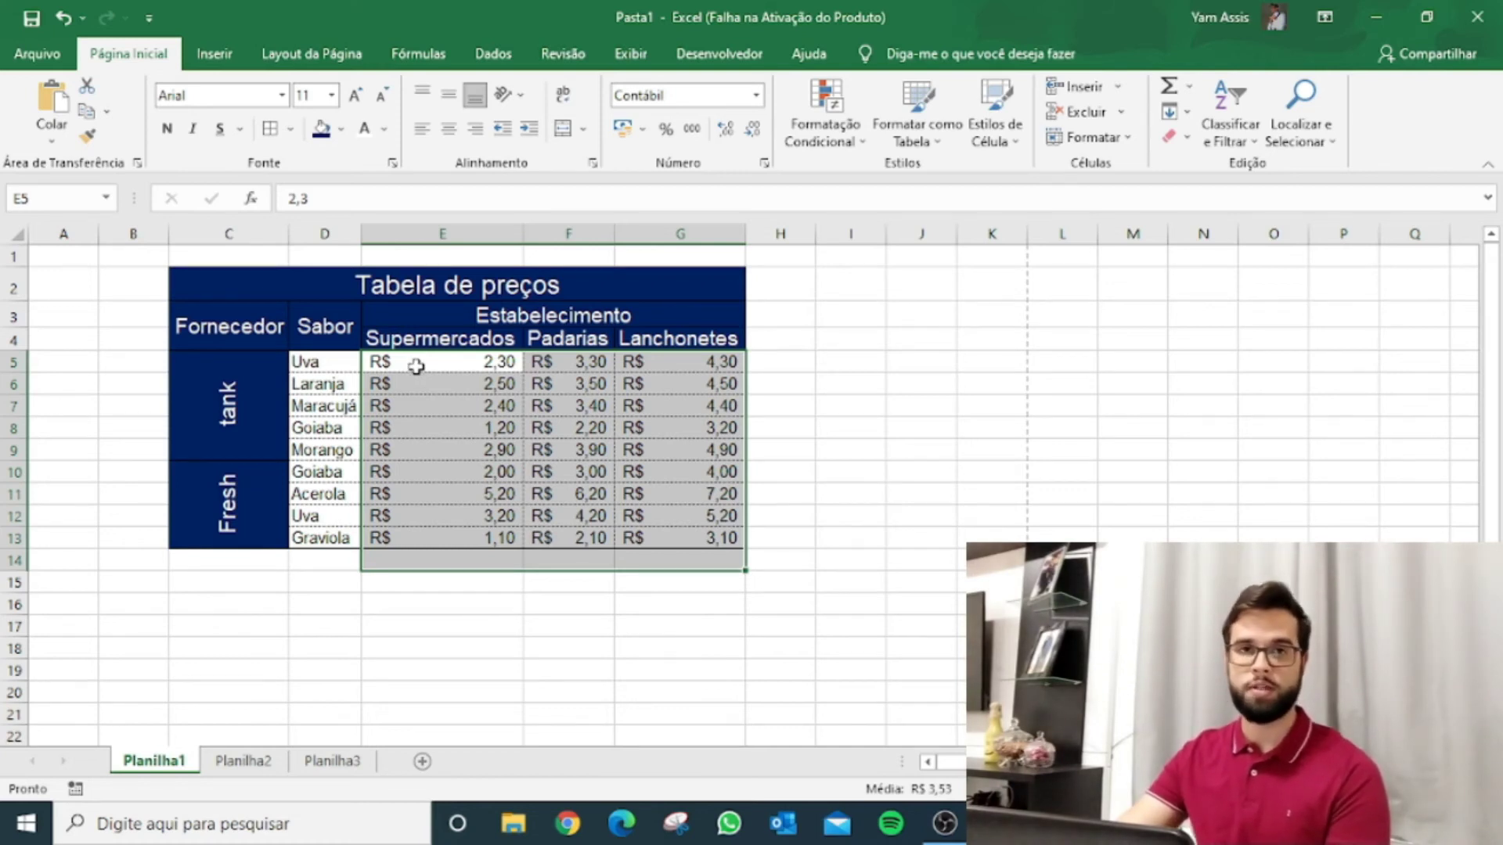
left_click_drag(415, 366, 695, 517)
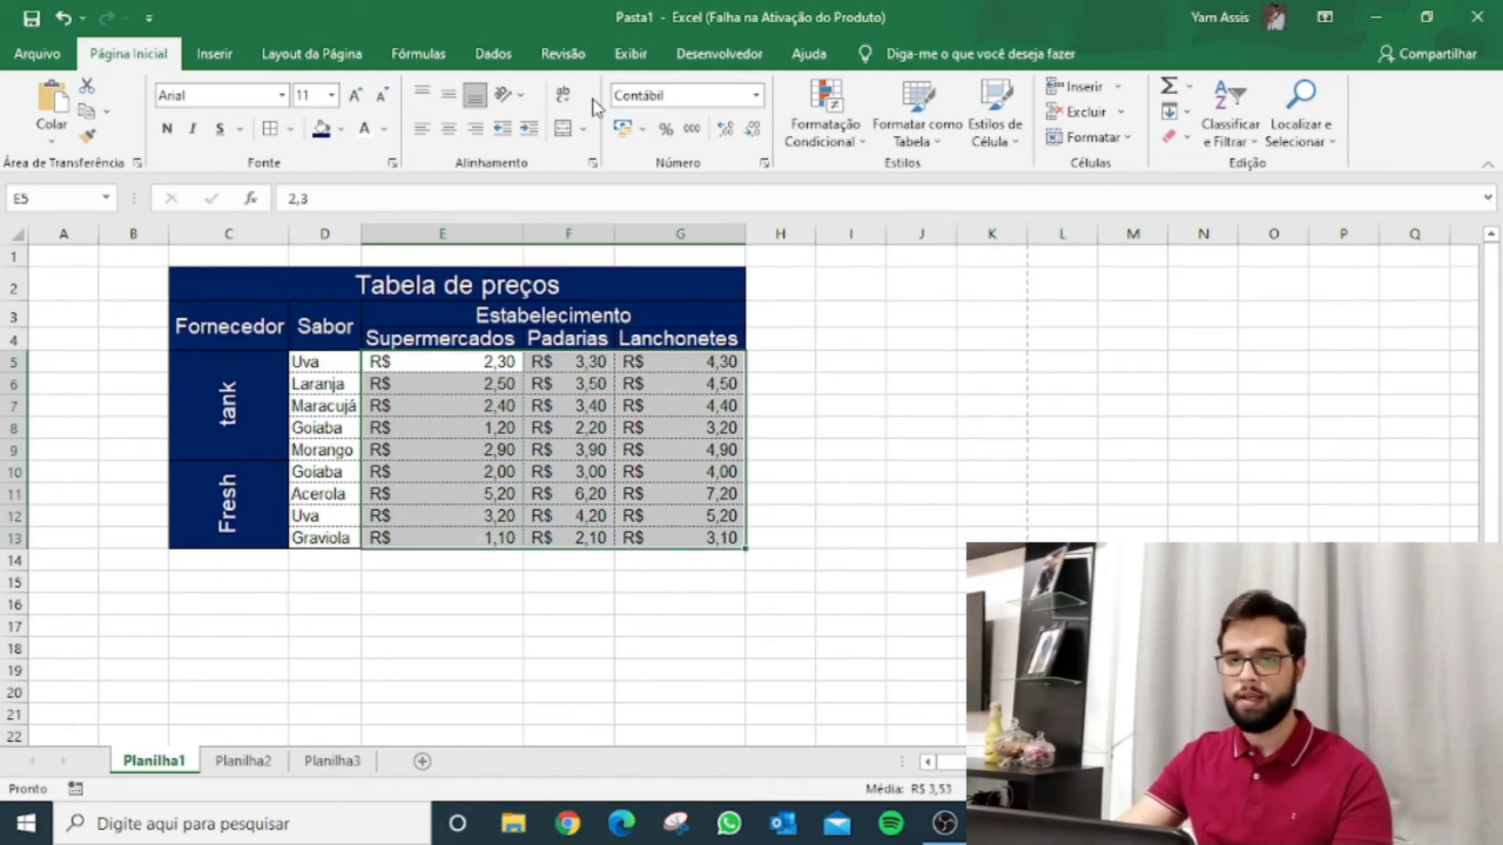
left_click(845, 137)
mouse_move(861, 187)
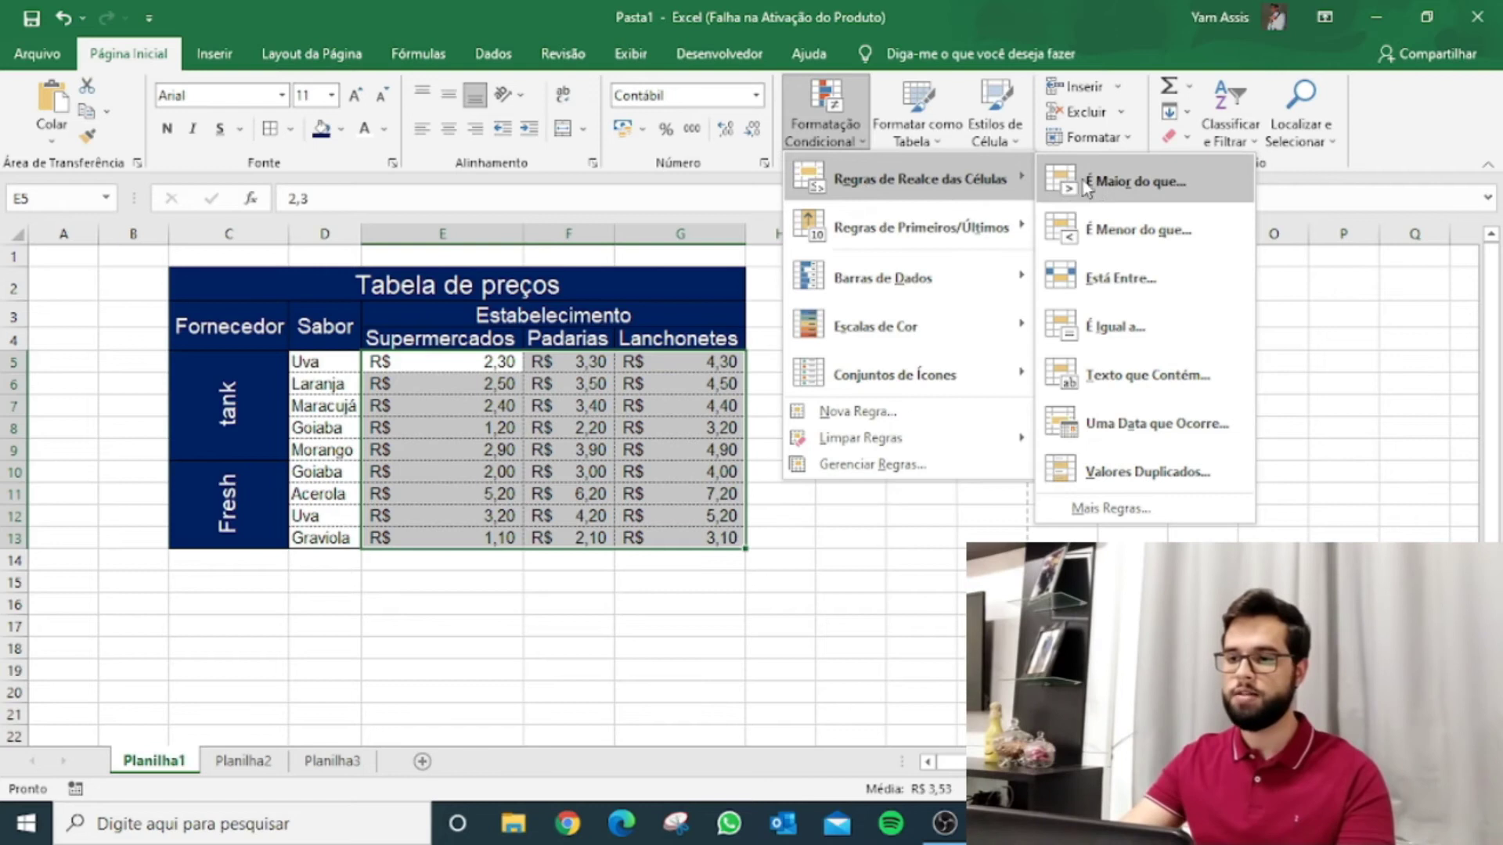
left_click(1118, 232)
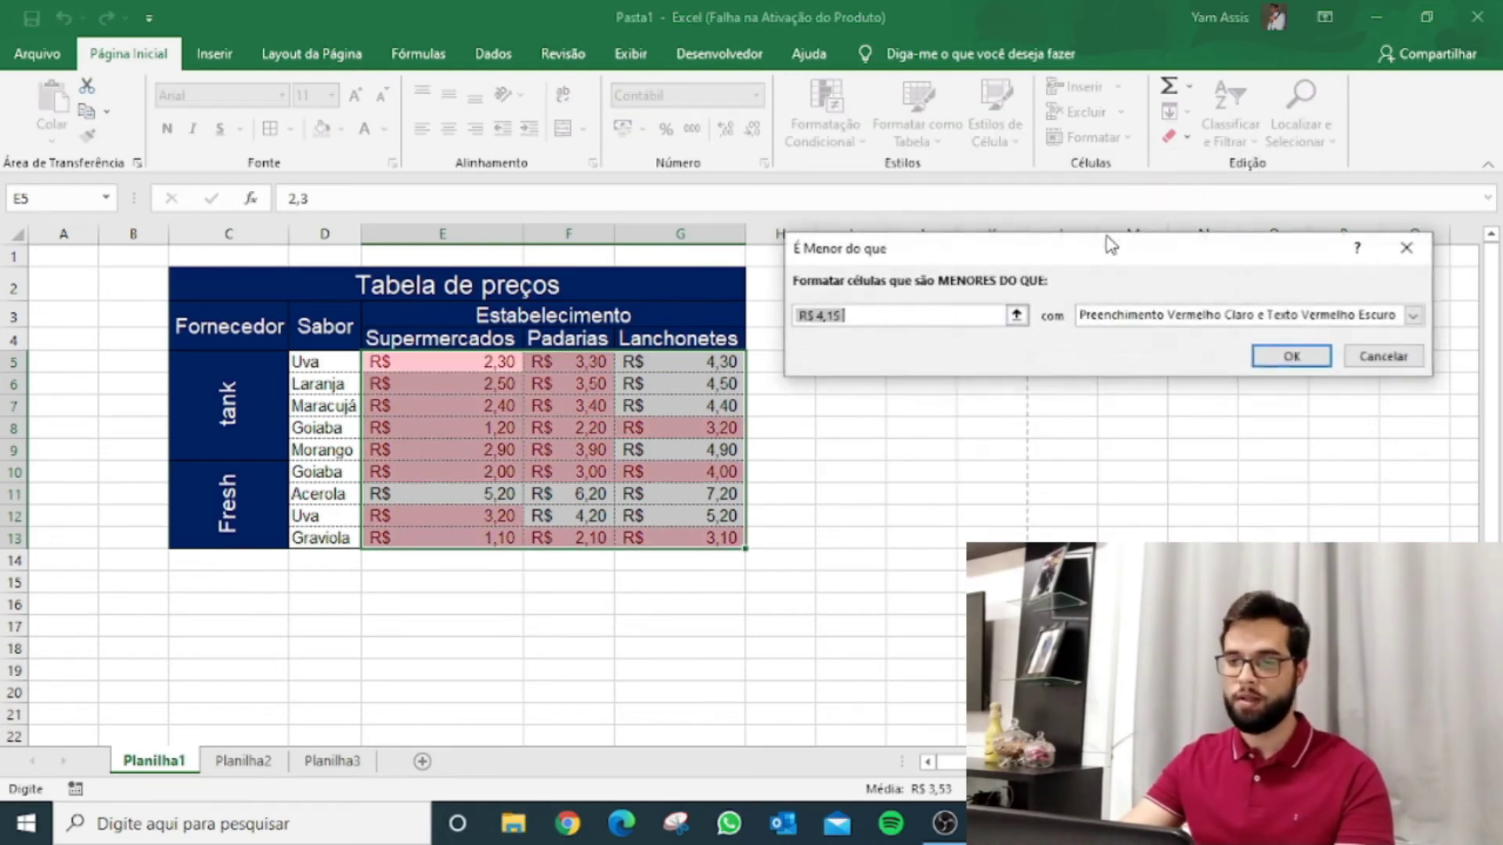
left_click_drag(869, 313, 795, 302)
type("3,00")
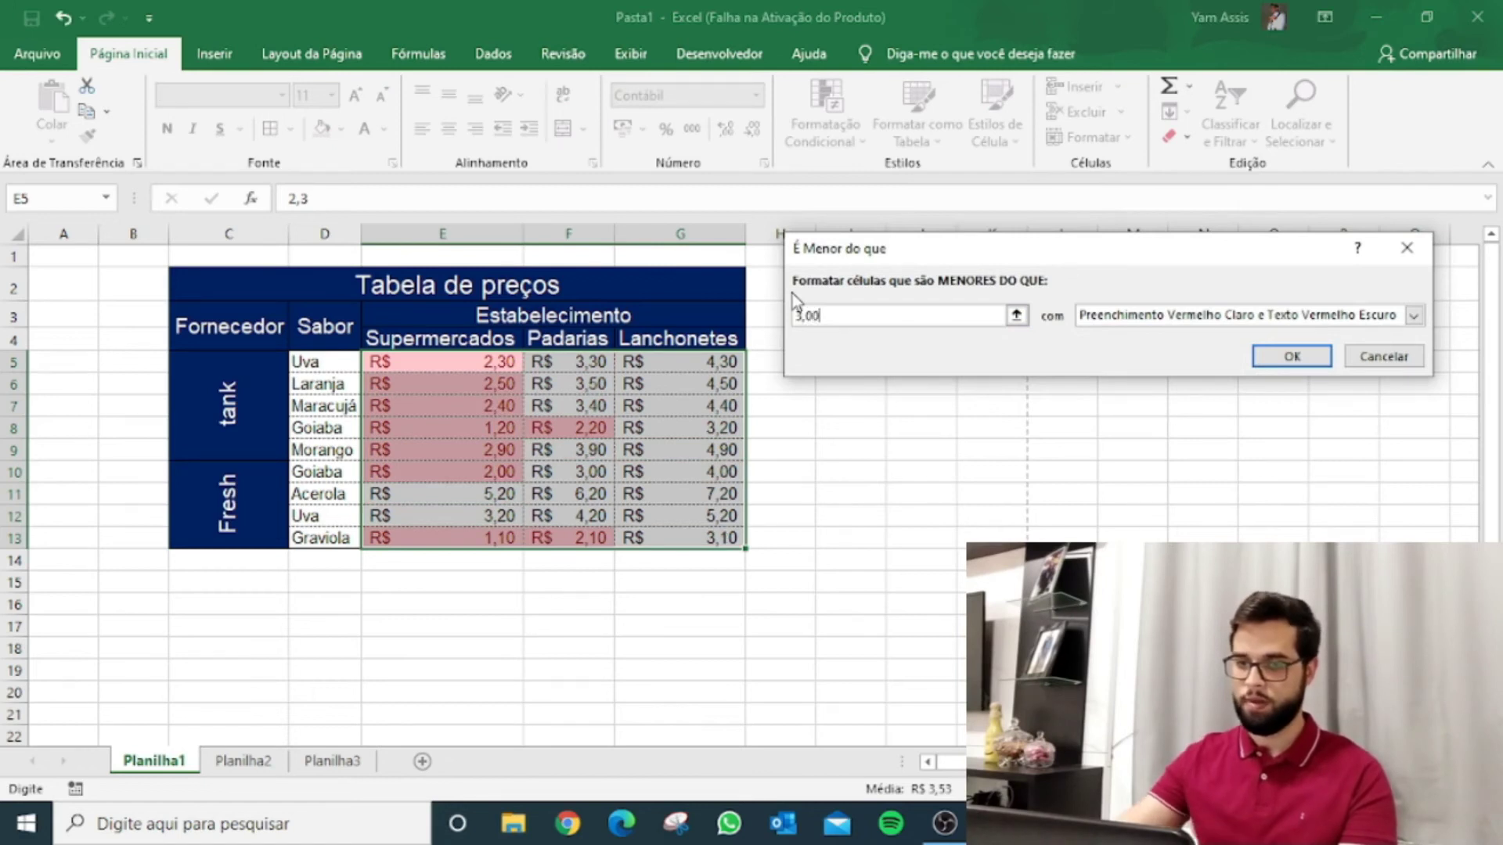
left_click(1414, 315)
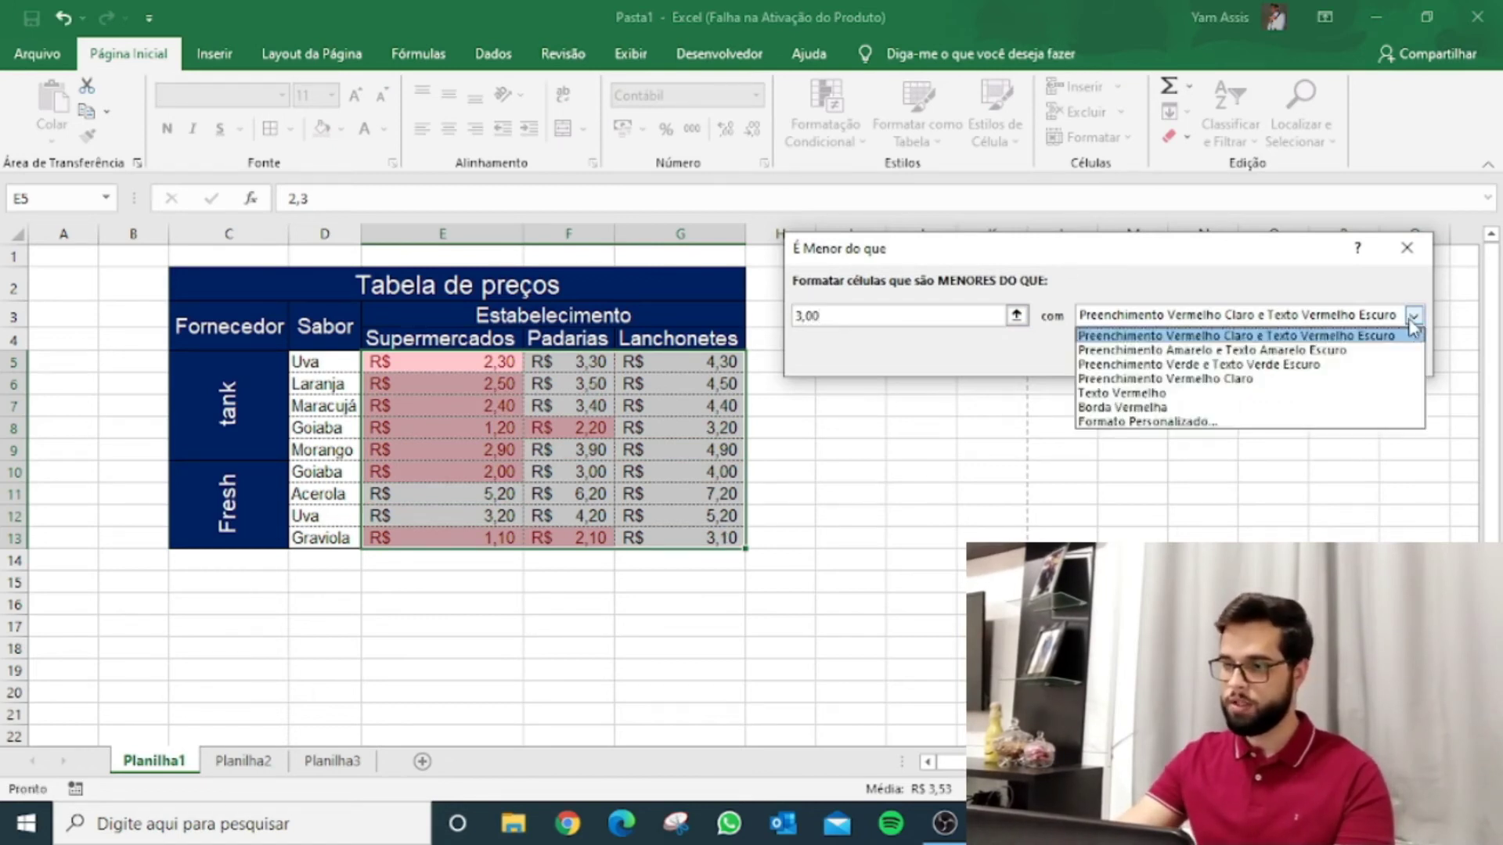
left_click(1369, 367)
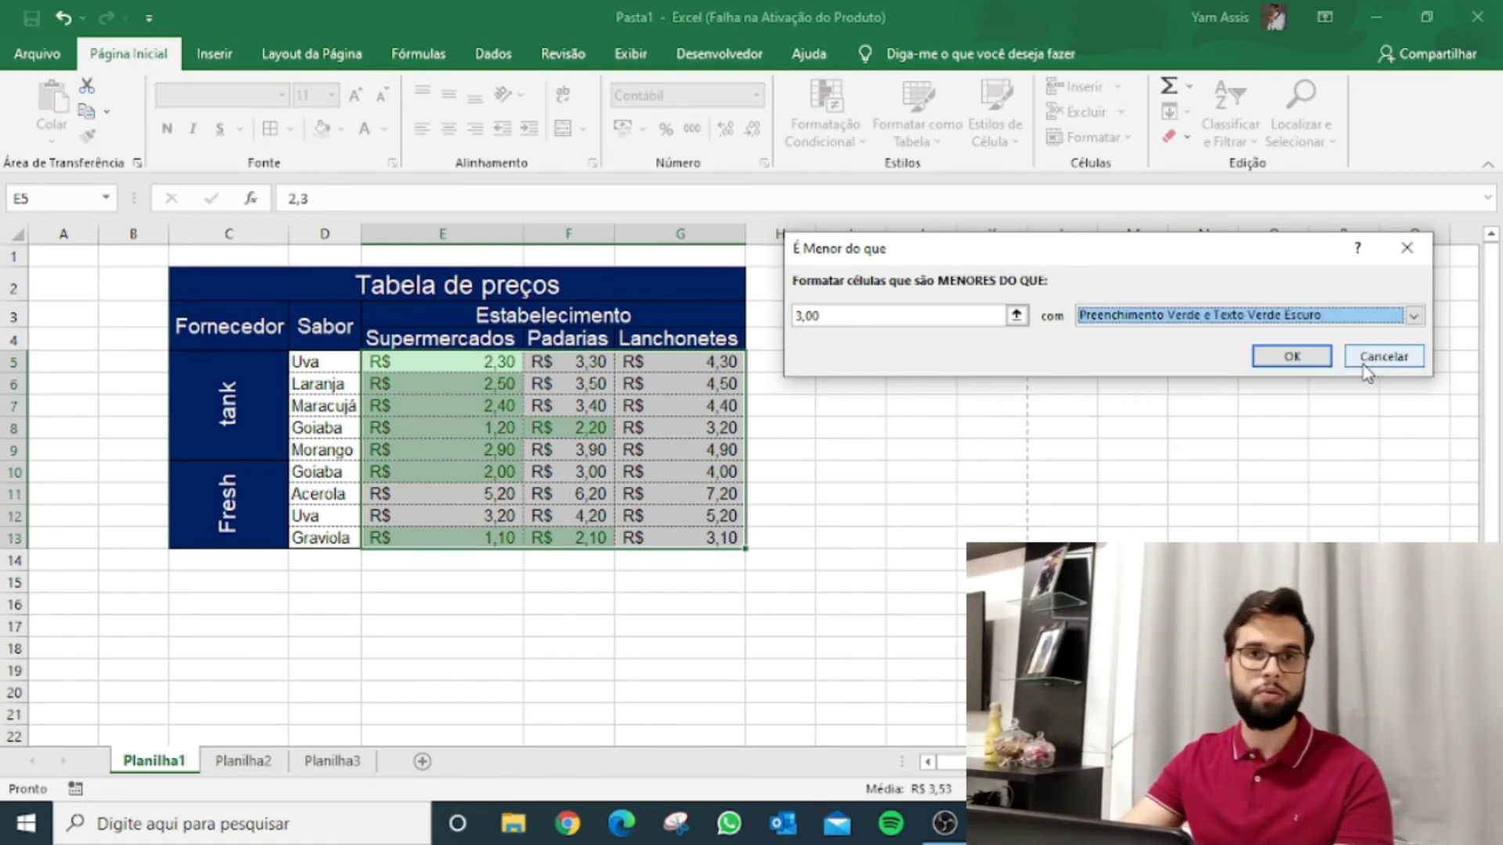
left_click(1296, 359)
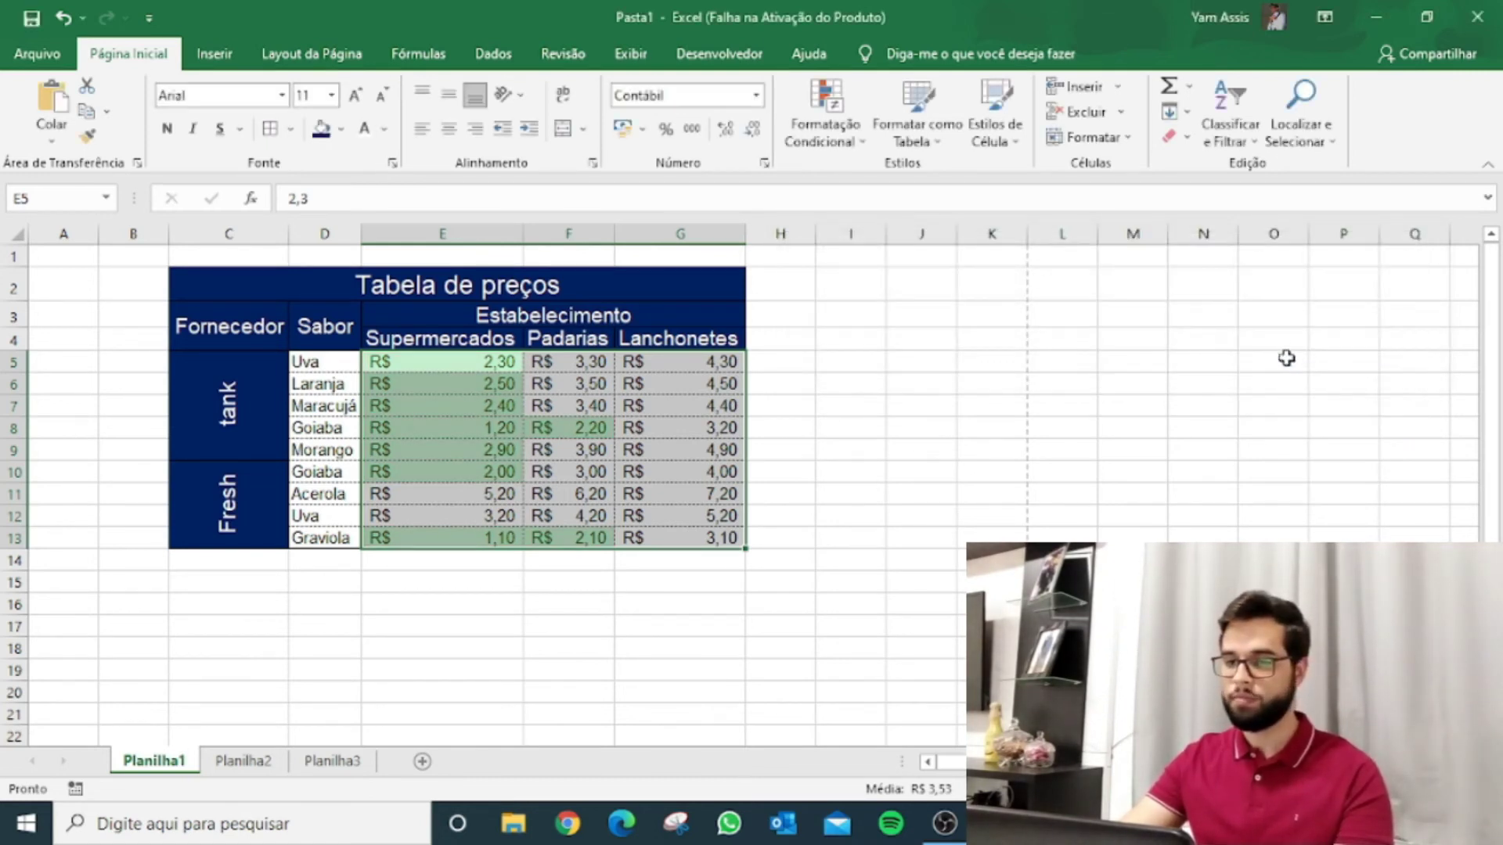
left_click(929, 401)
Select the green prices E5:E10, E13:F13 and F8 together to review which cells meet the conditional rule
left_click_drag(439, 368, 428, 458)
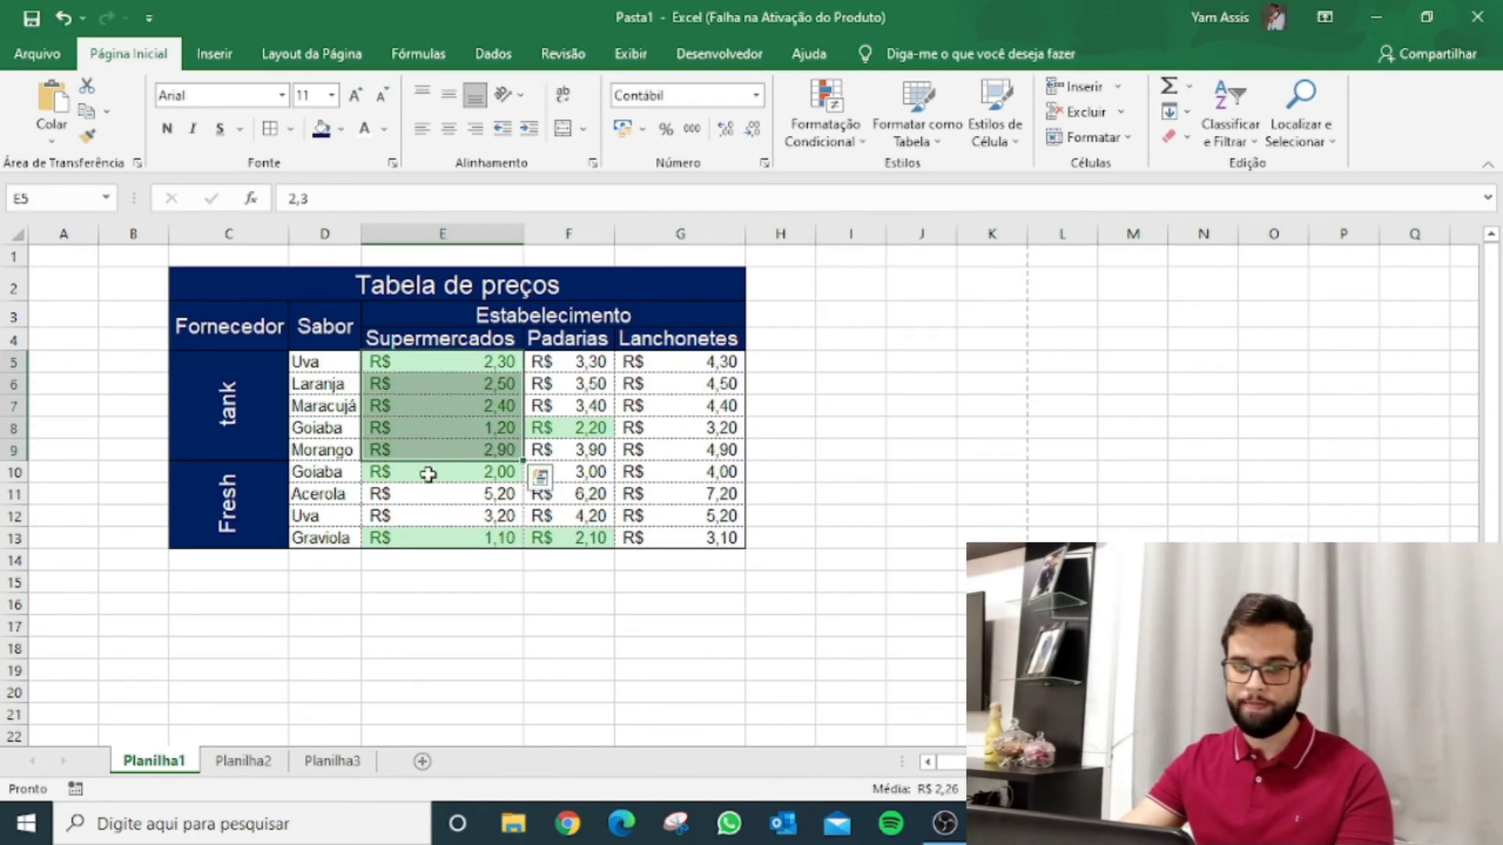
left_click_drag(435, 361, 443, 474)
left_click_drag(456, 537, 563, 538)
left_click(590, 429, "ctrl")
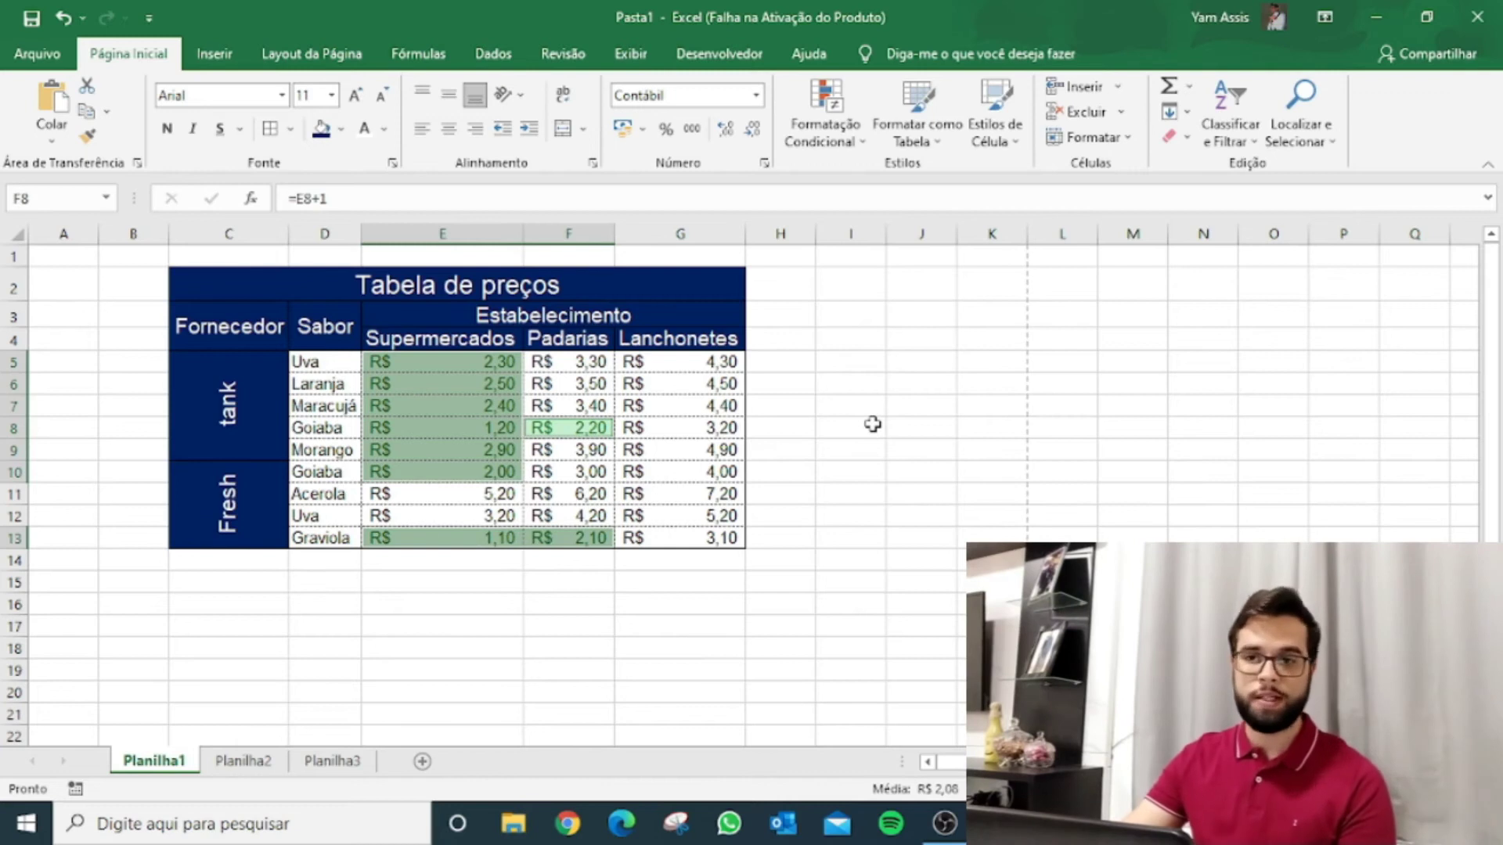
left_click(872, 423)
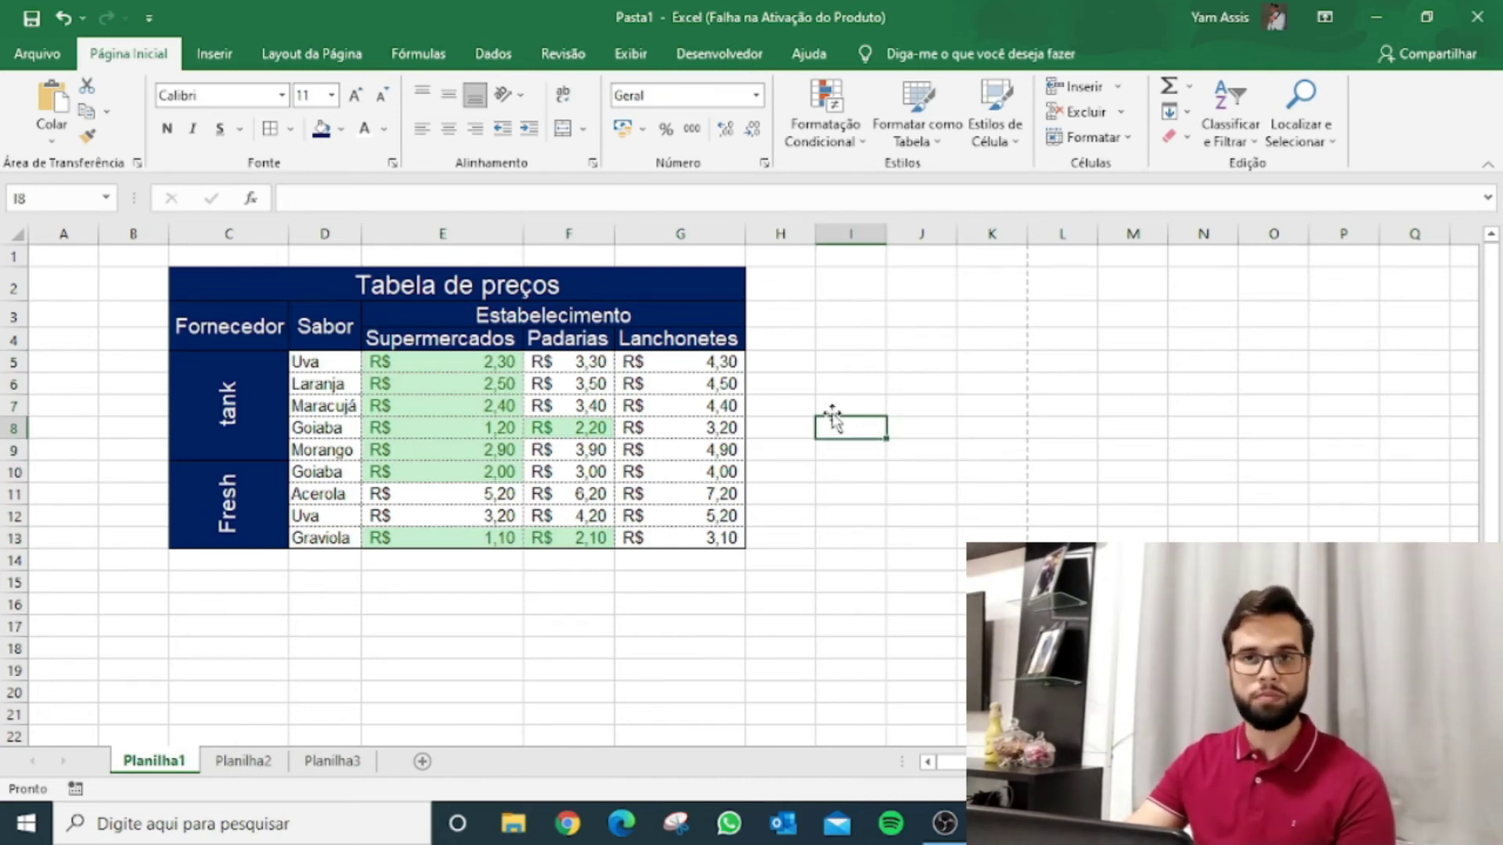
Insert the bomboniere logo picture from the Área de Trabalho folder and shrink it to 3,15 × 4,72 cm in the sheet's upper-left corner
left_click(225, 58)
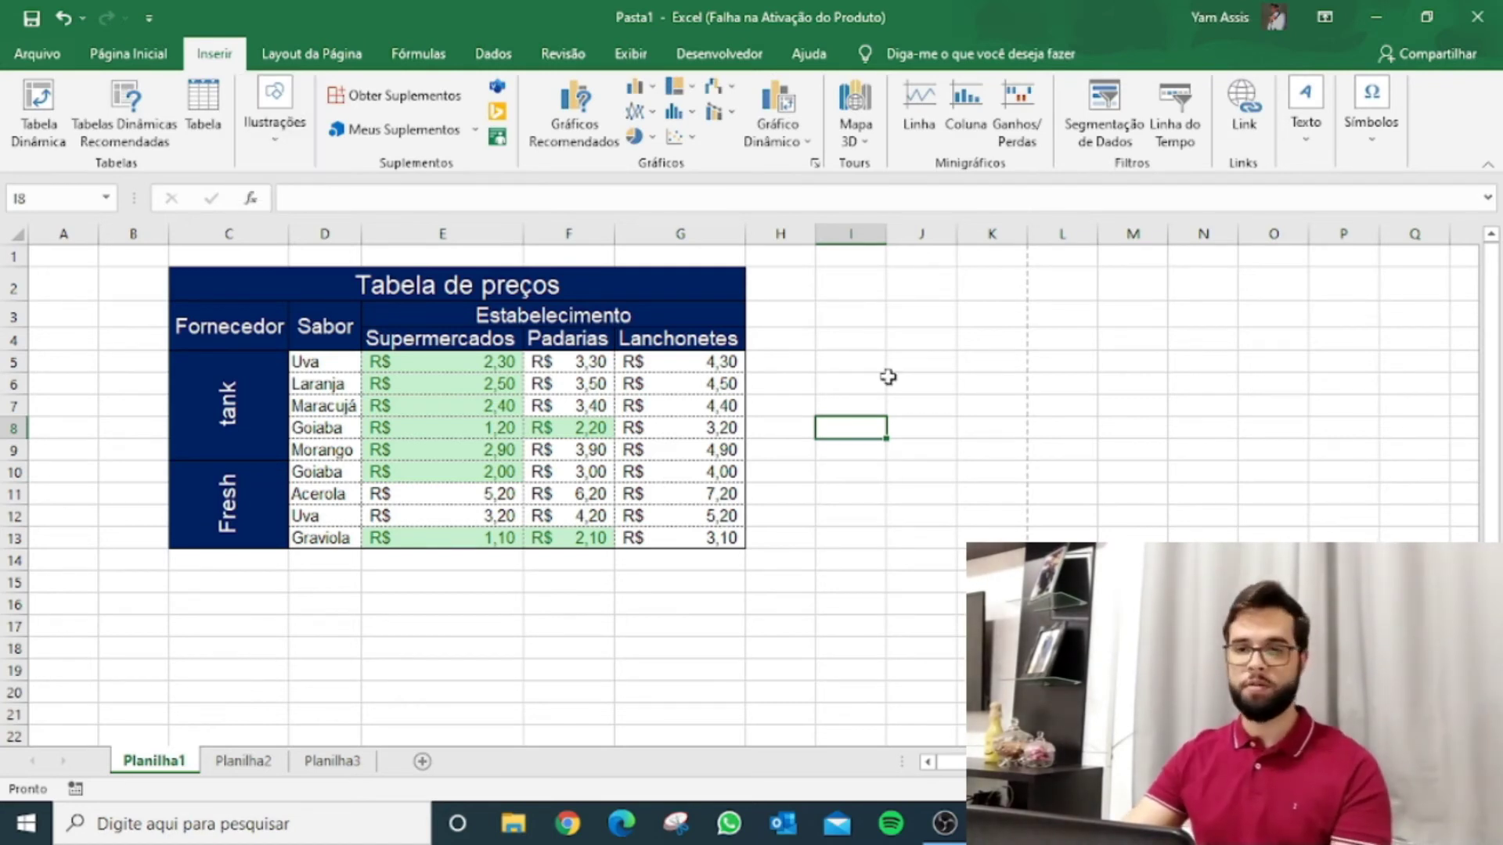
left_click(861, 310)
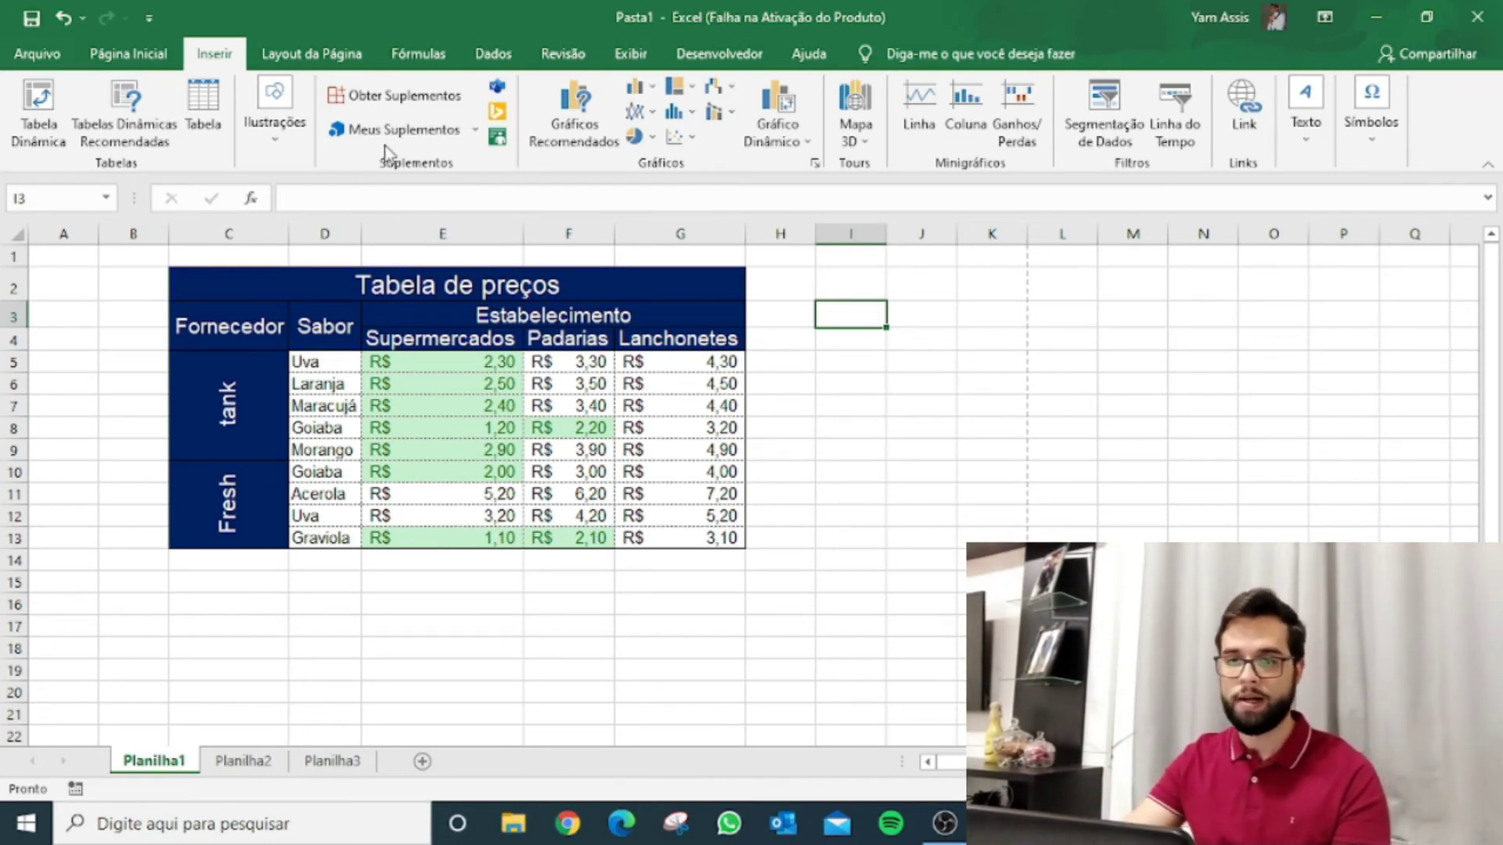
left_click(270, 139)
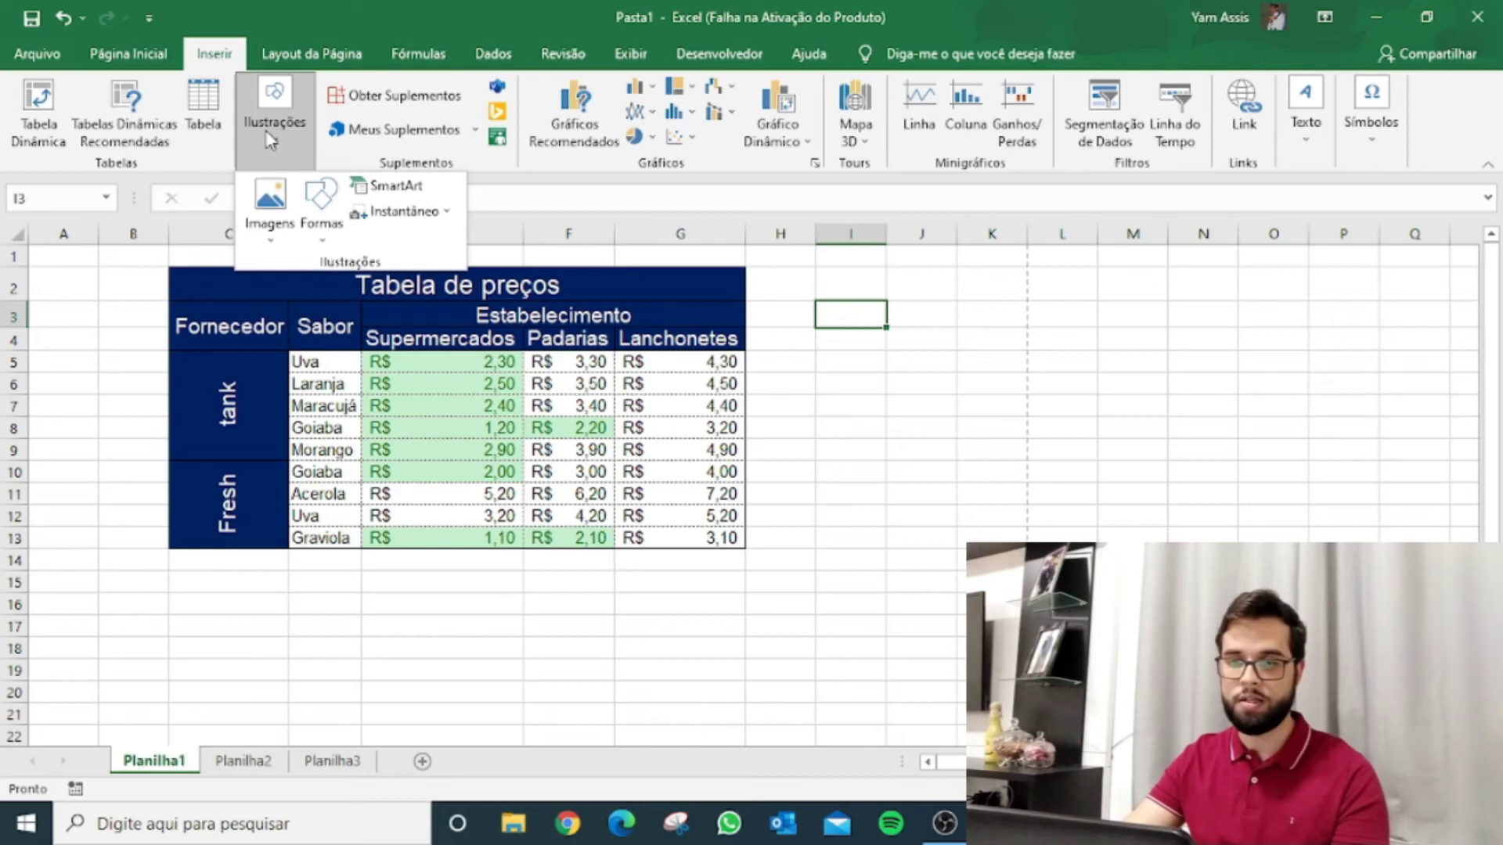
left_click(270, 210)
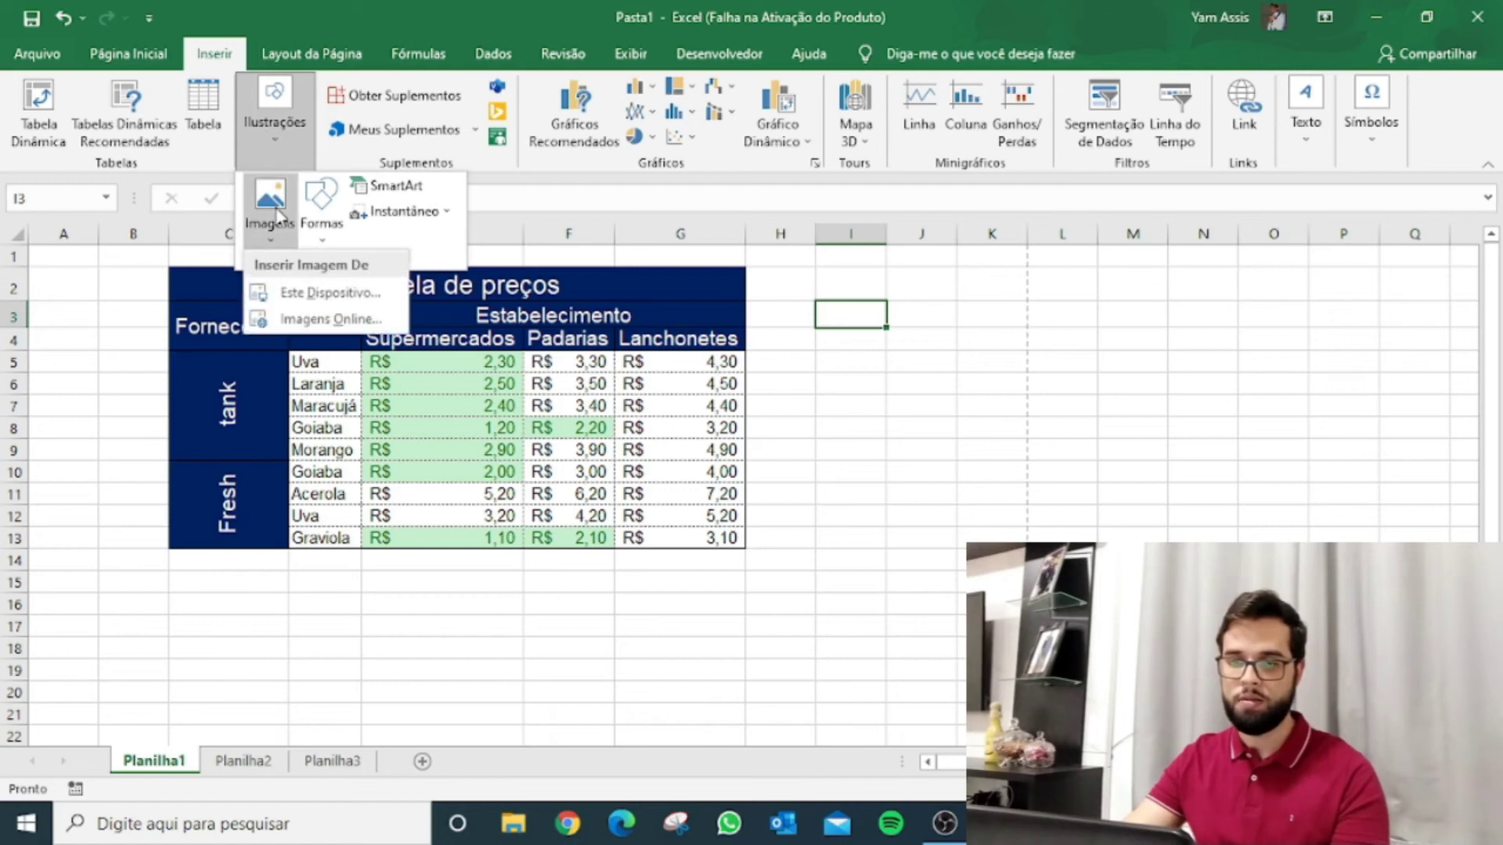
left_click(296, 294)
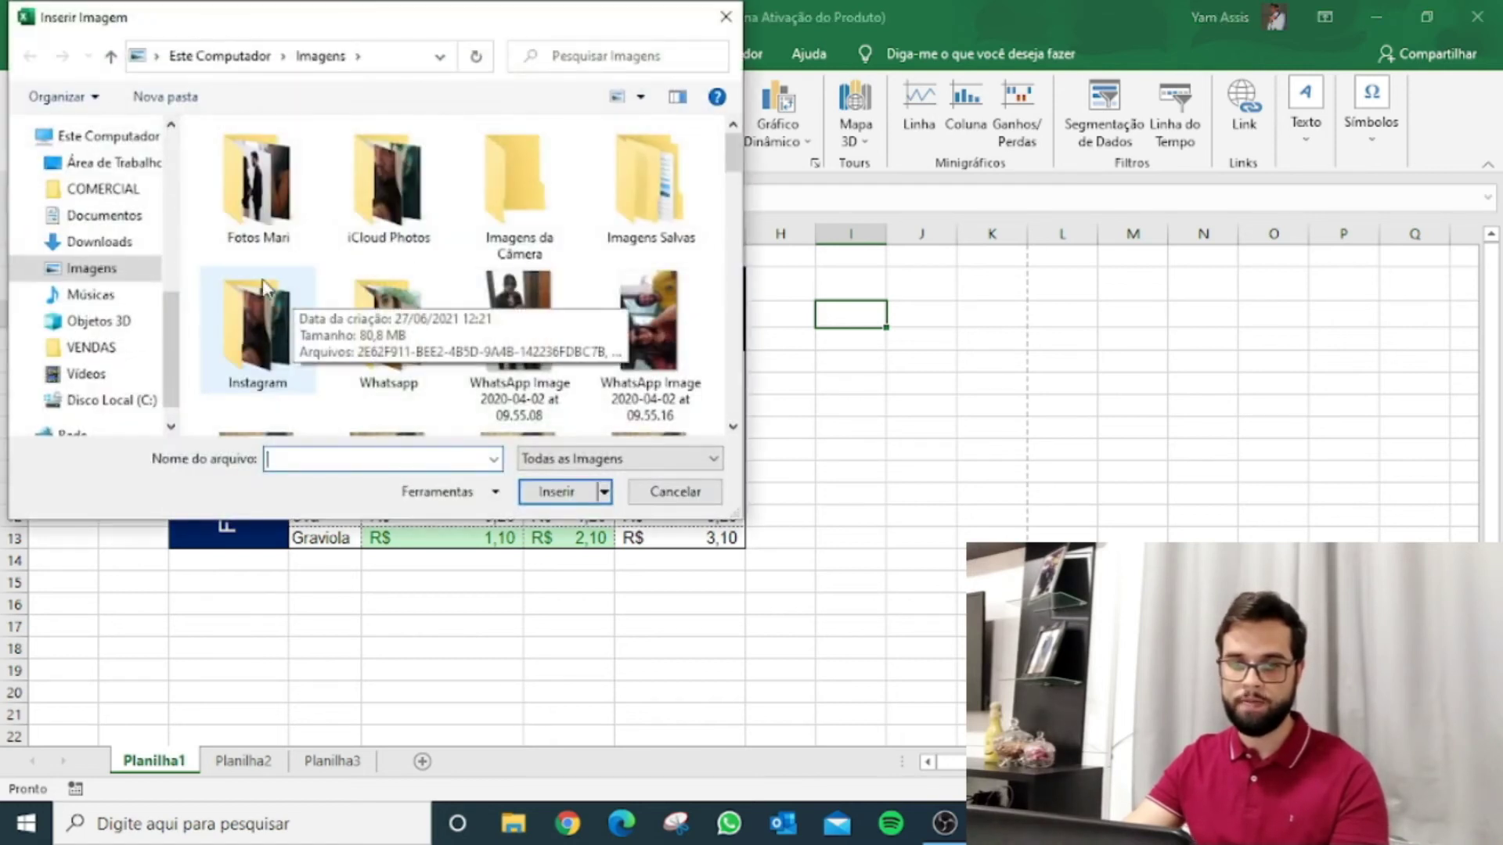
left_click(145, 163)
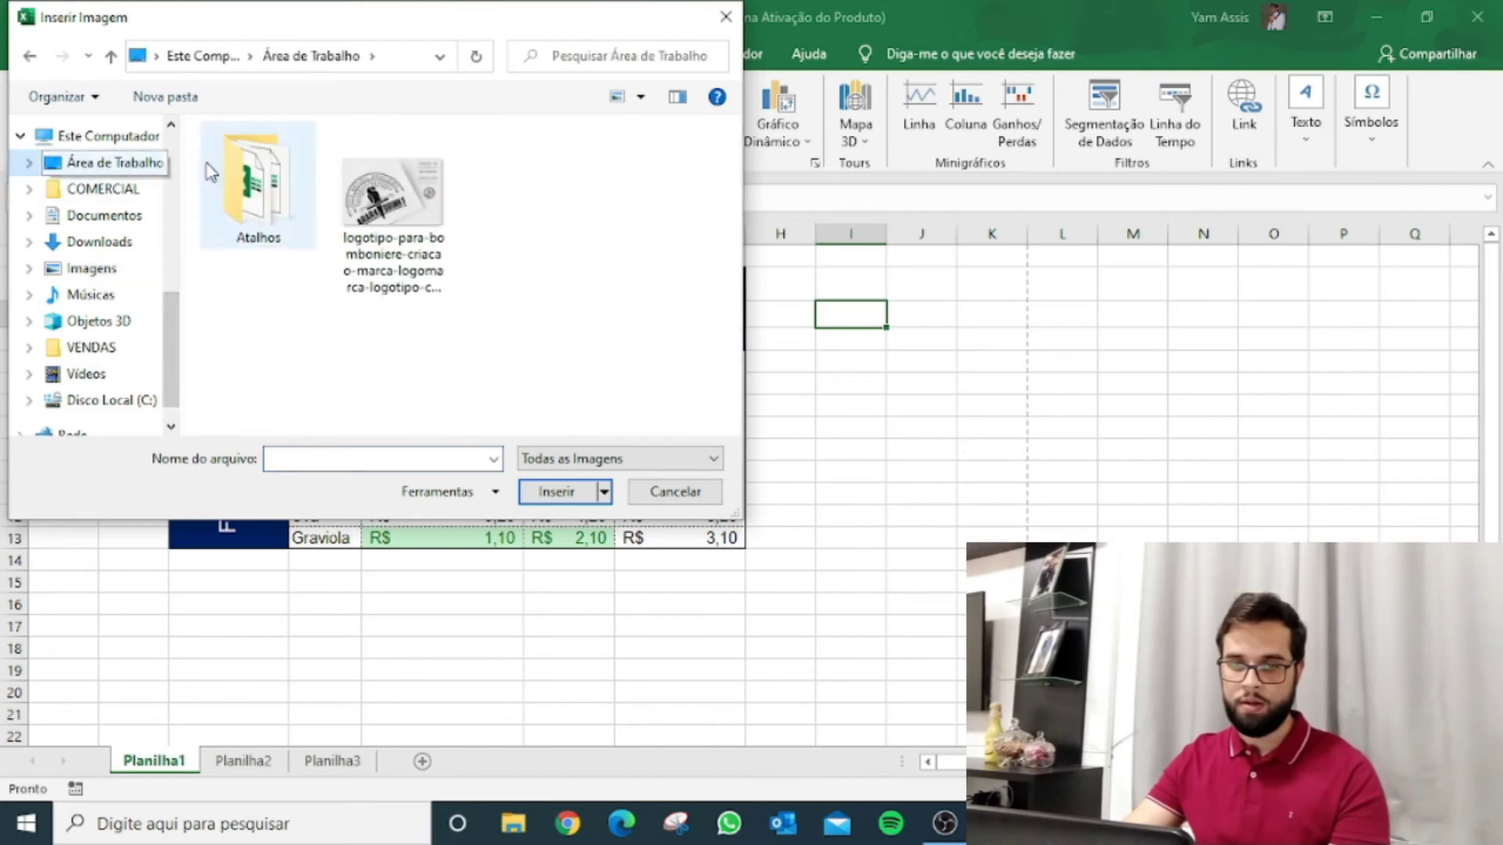
double_click(404, 221)
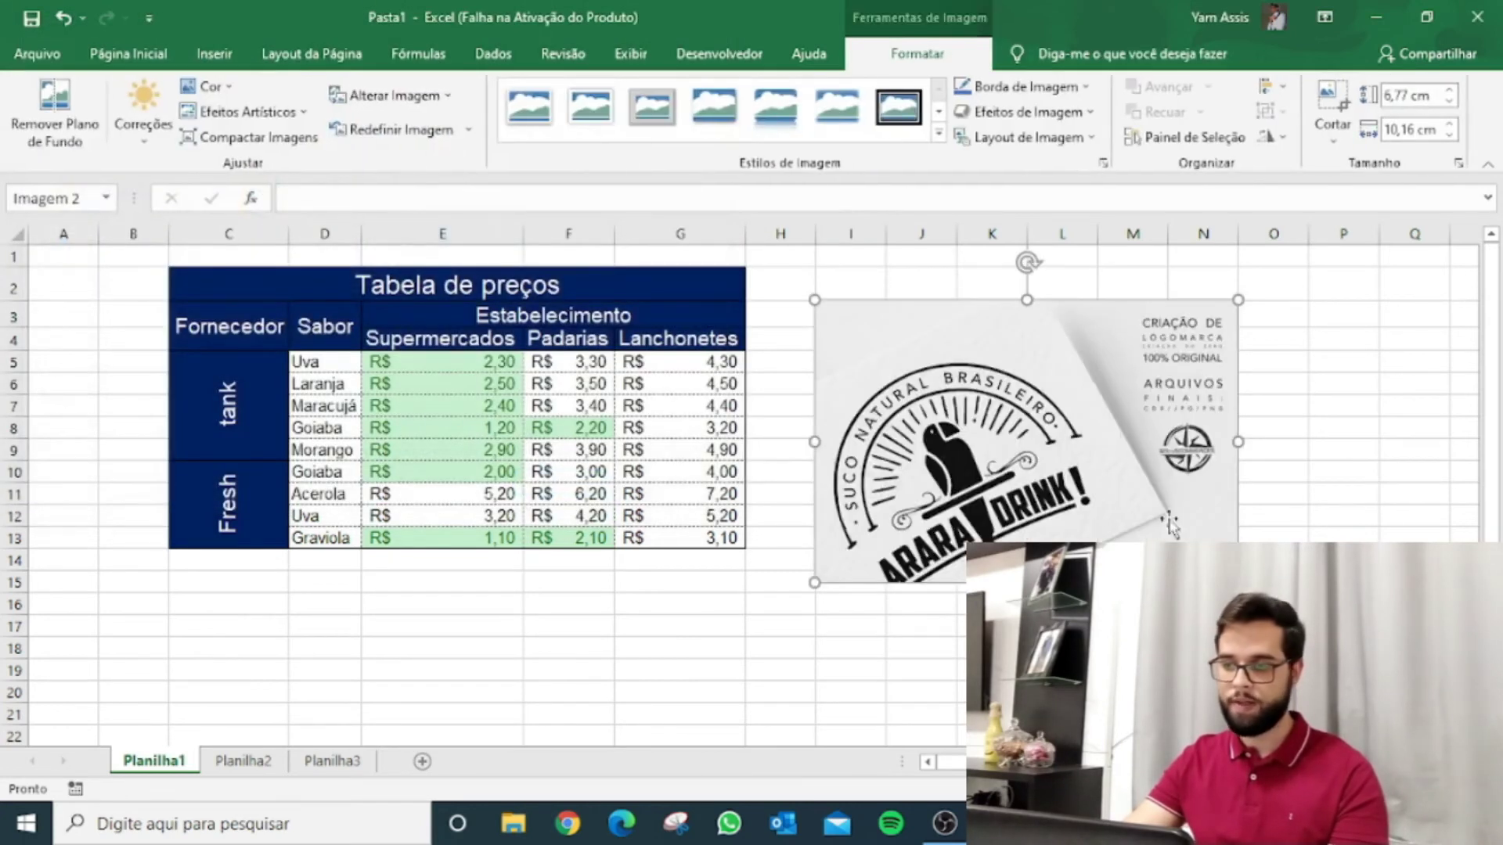
left_click_drag(1238, 583, 129, 361)
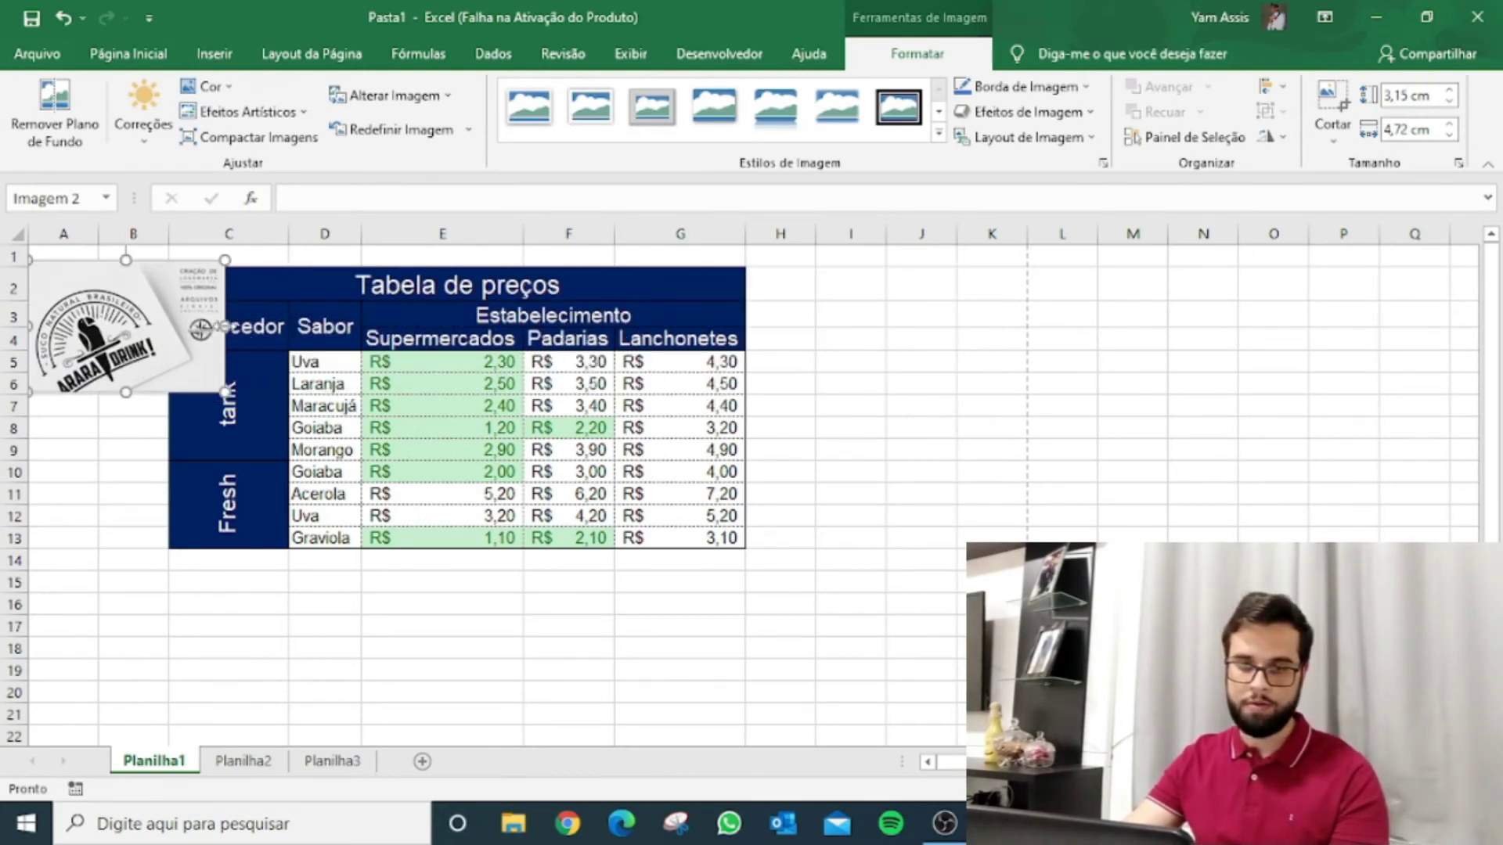
Insert an empty column before the Fornecedor column and nudge the logo into the space over columns A to C
left_click(235, 231)
right_click(237, 229)
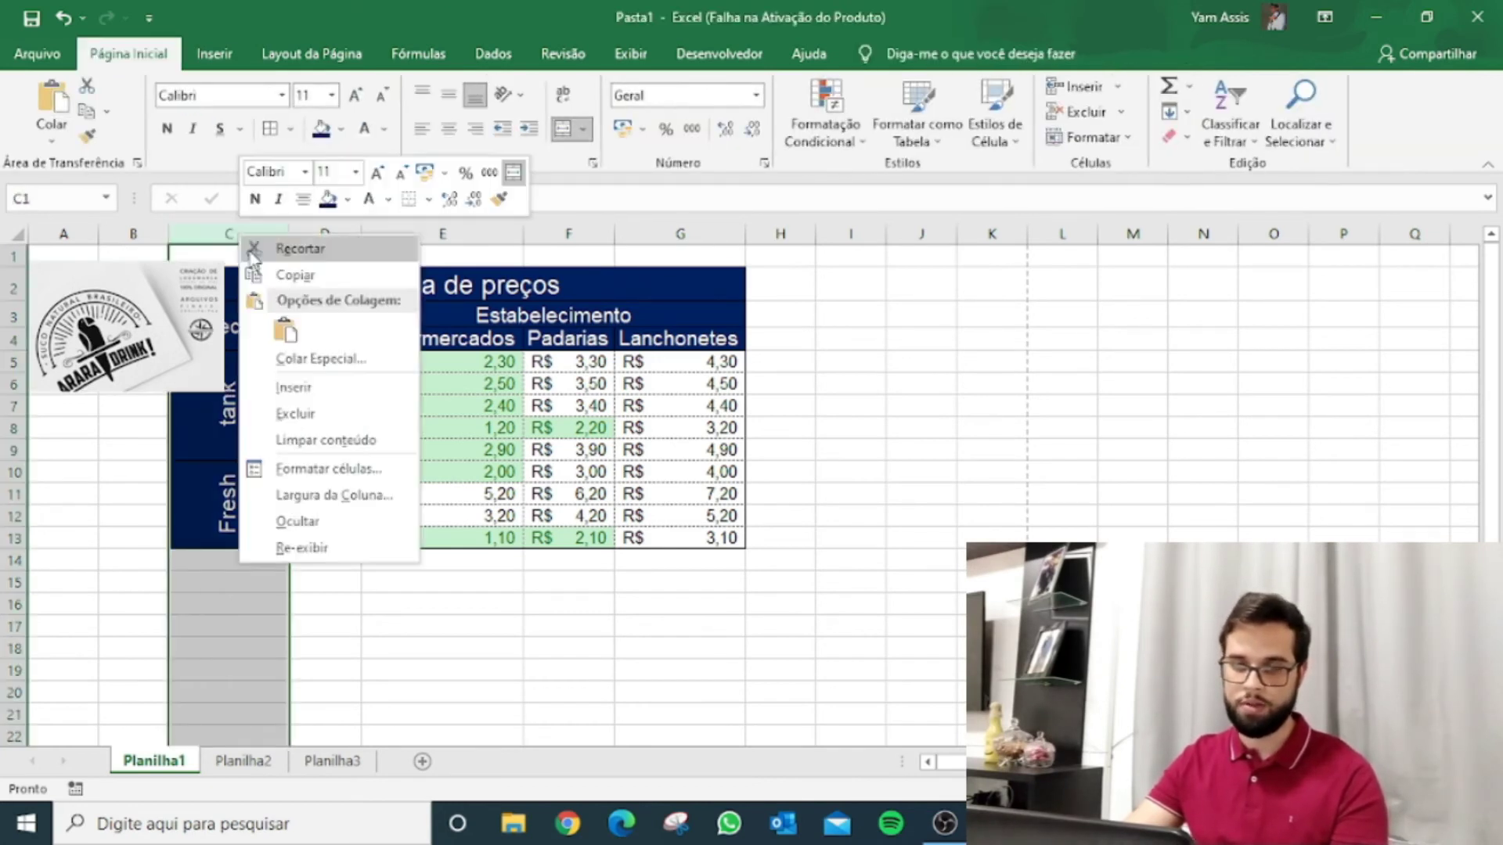
left_click(322, 395)
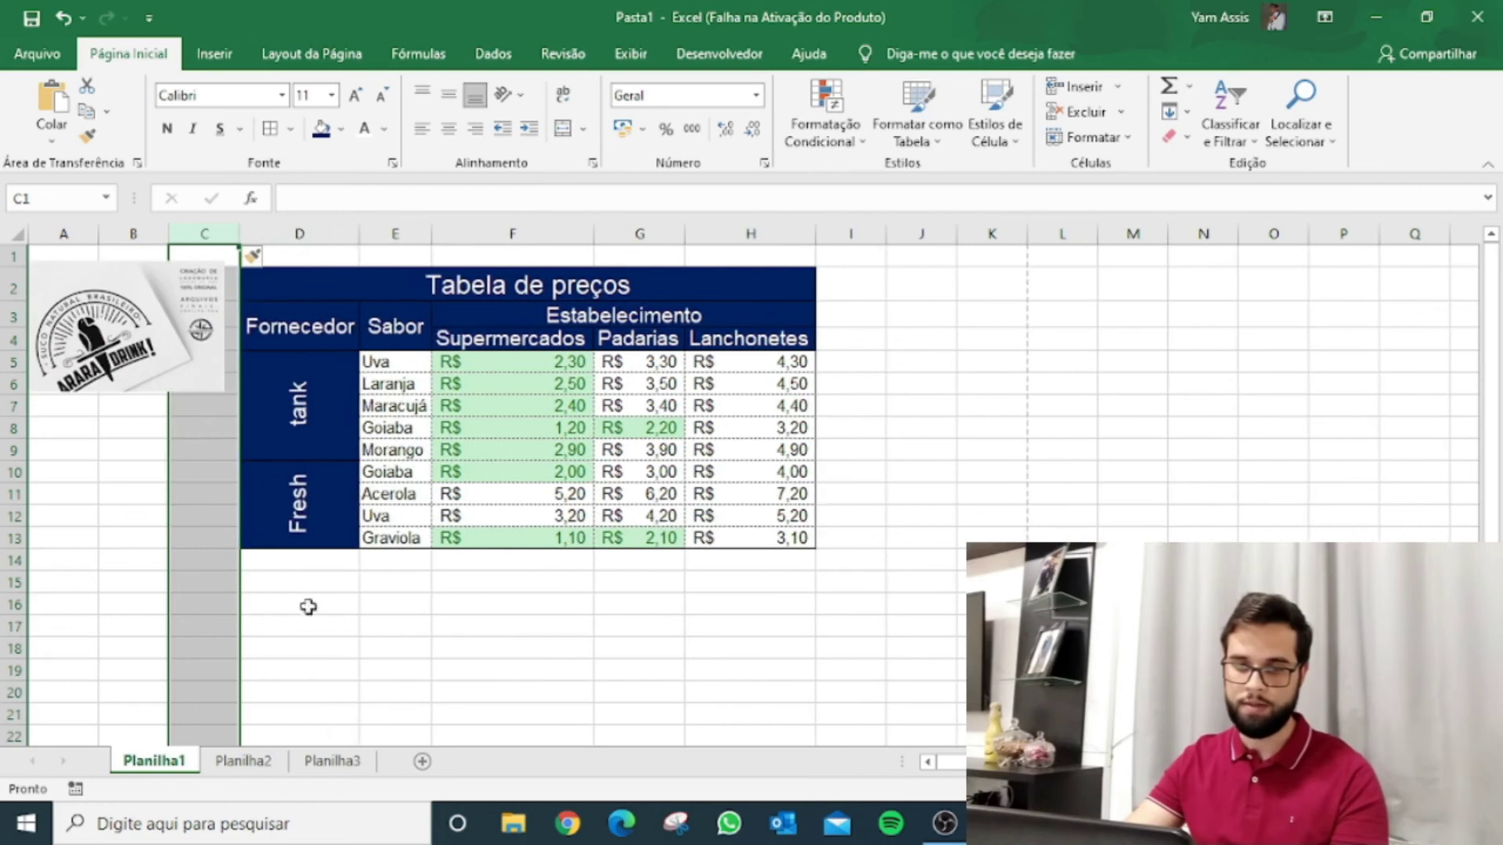
left_click(321, 650)
left_click_drag(153, 357, 159, 365)
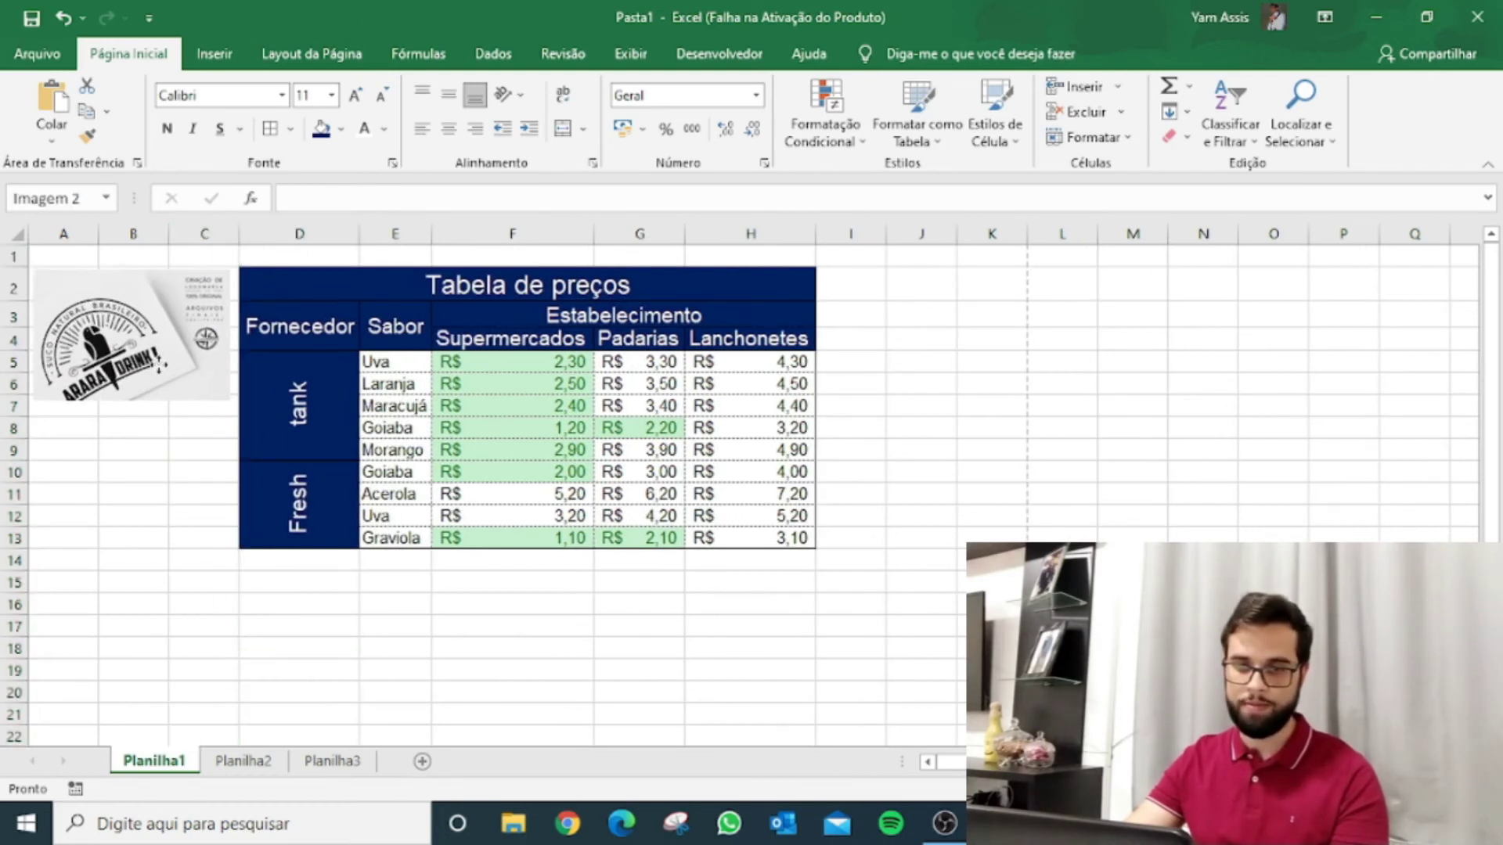
left_click(923, 427)
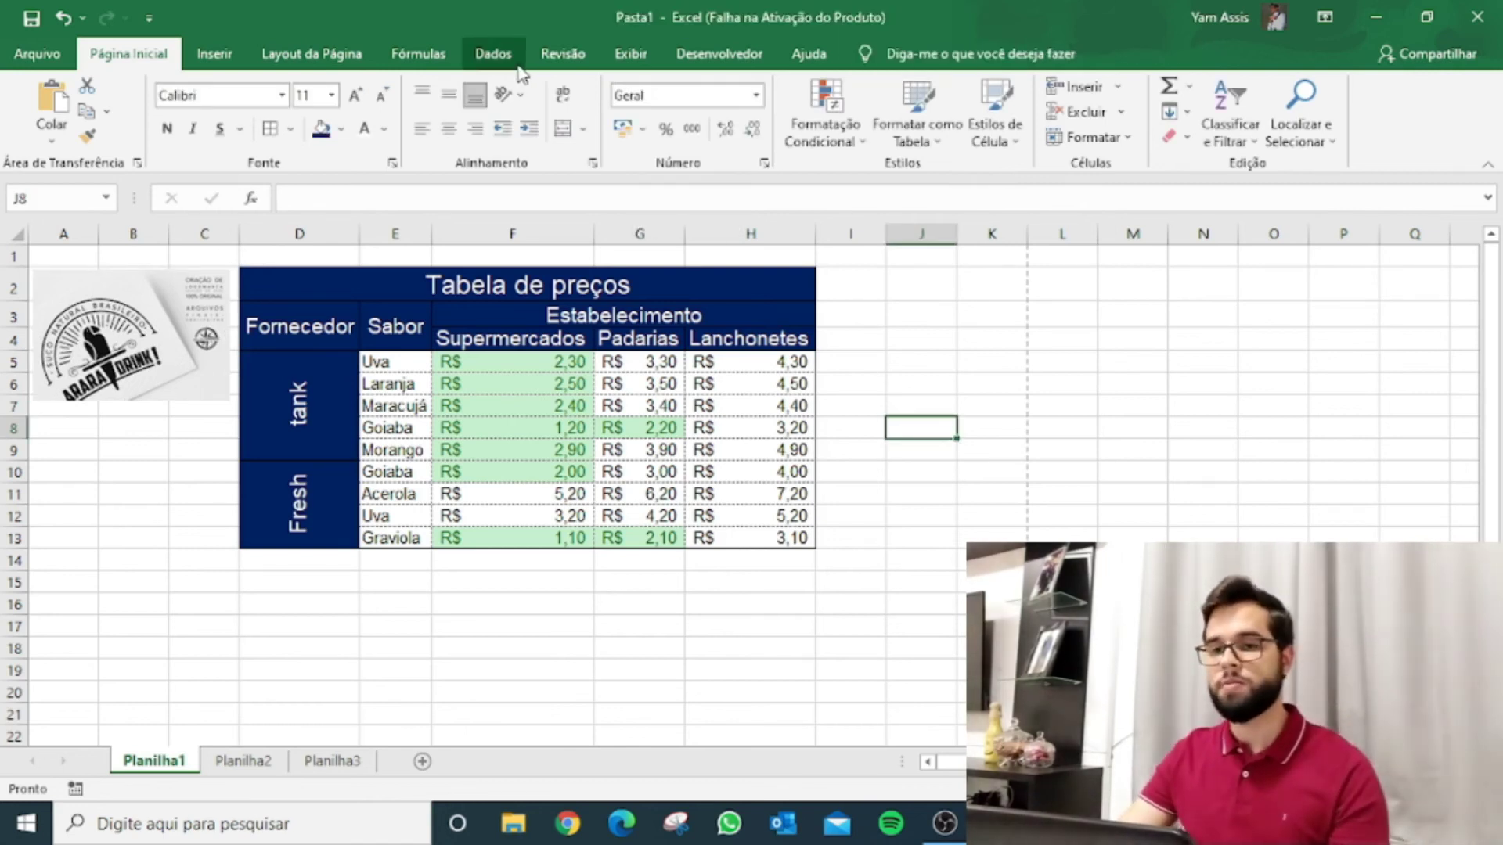
Hide the gridlines on Planilha1 and check the price table in the print preview
left_click(241, 60)
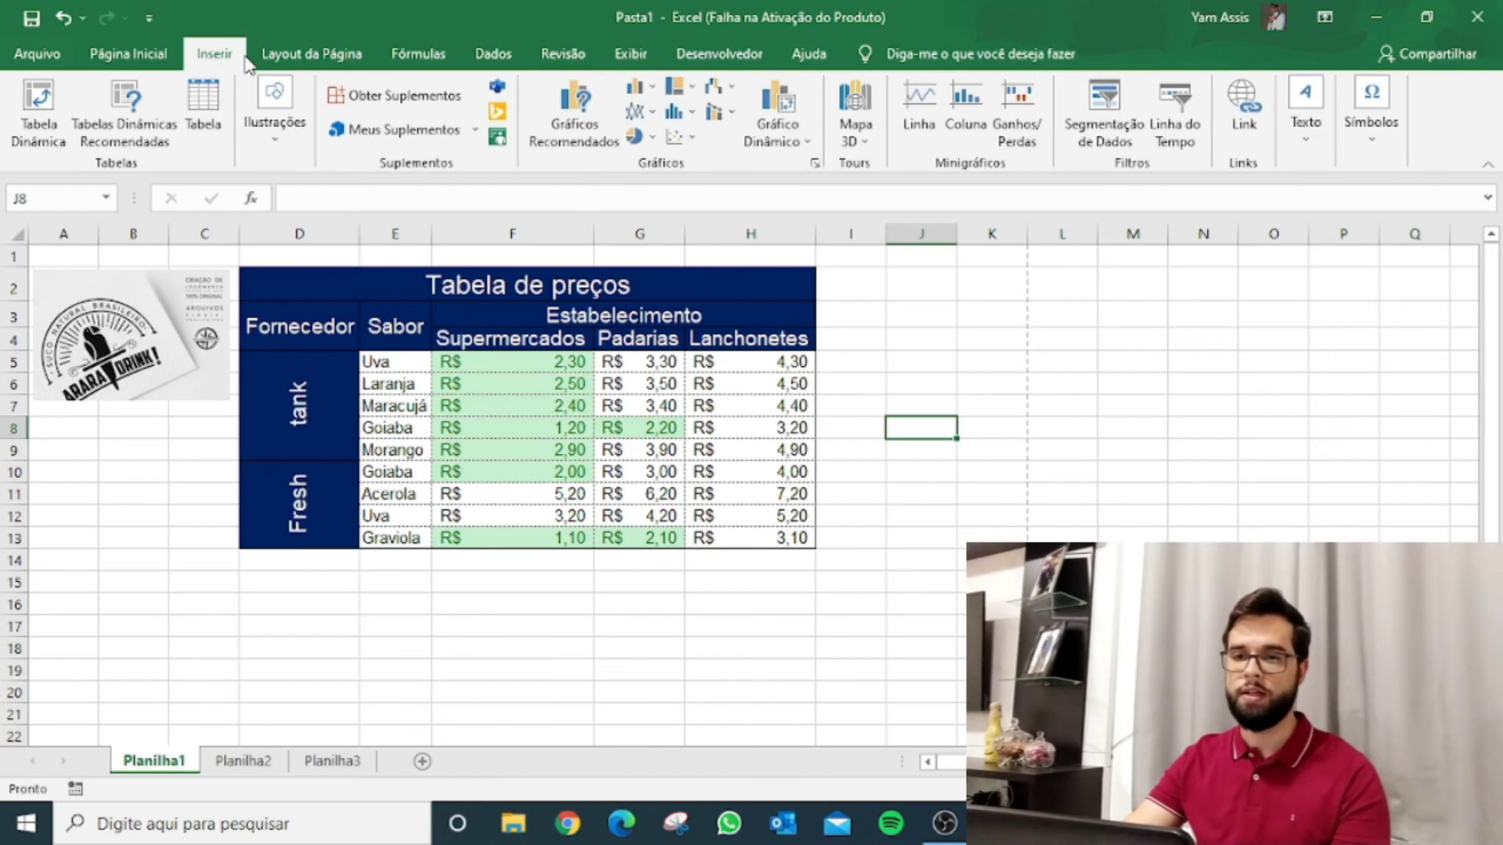
left_click(582, 67)
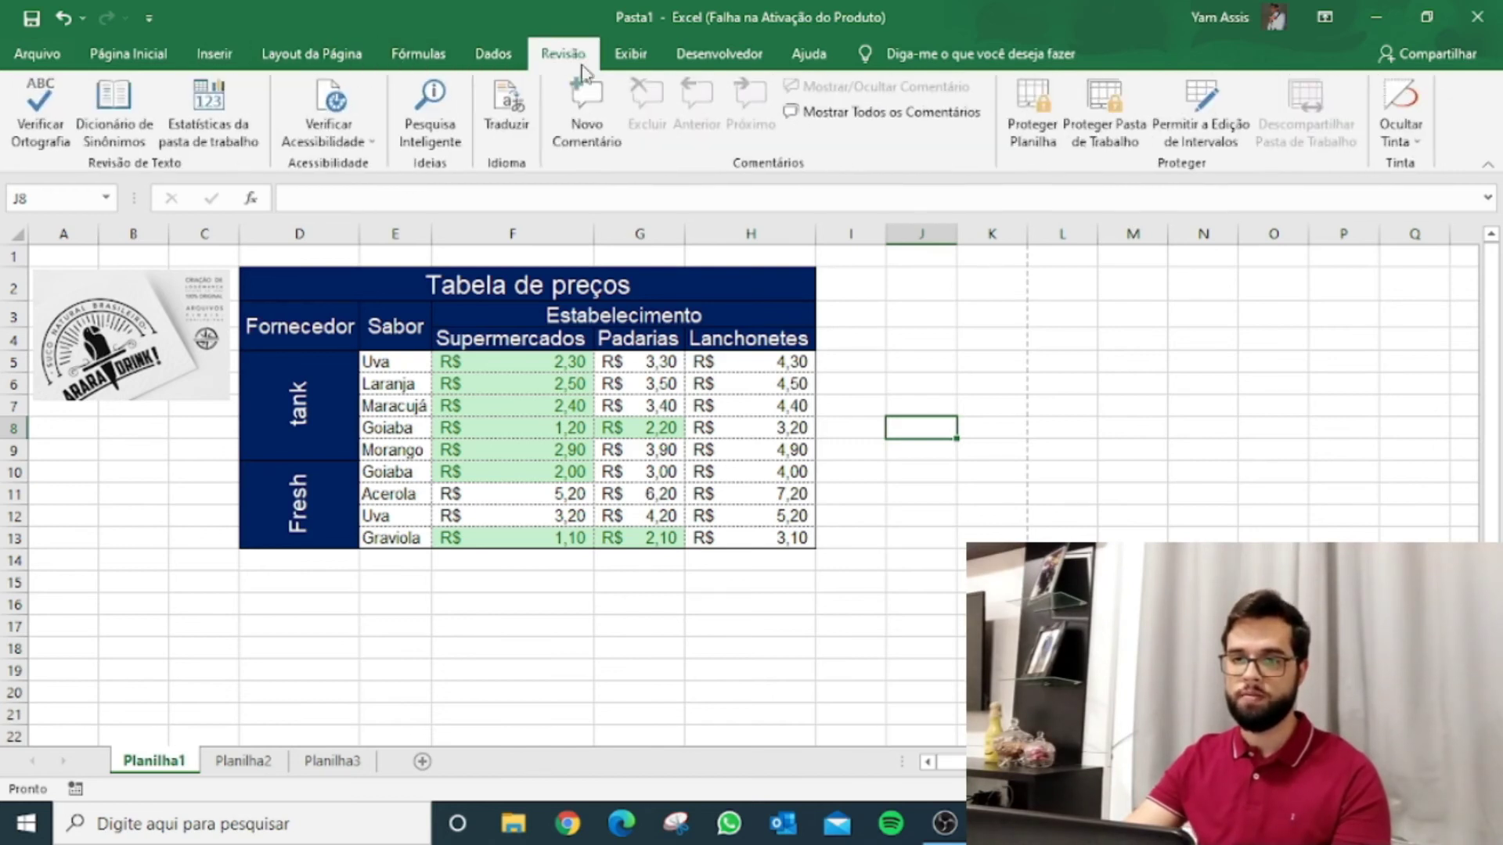
left_click(631, 53)
left_click(427, 129)
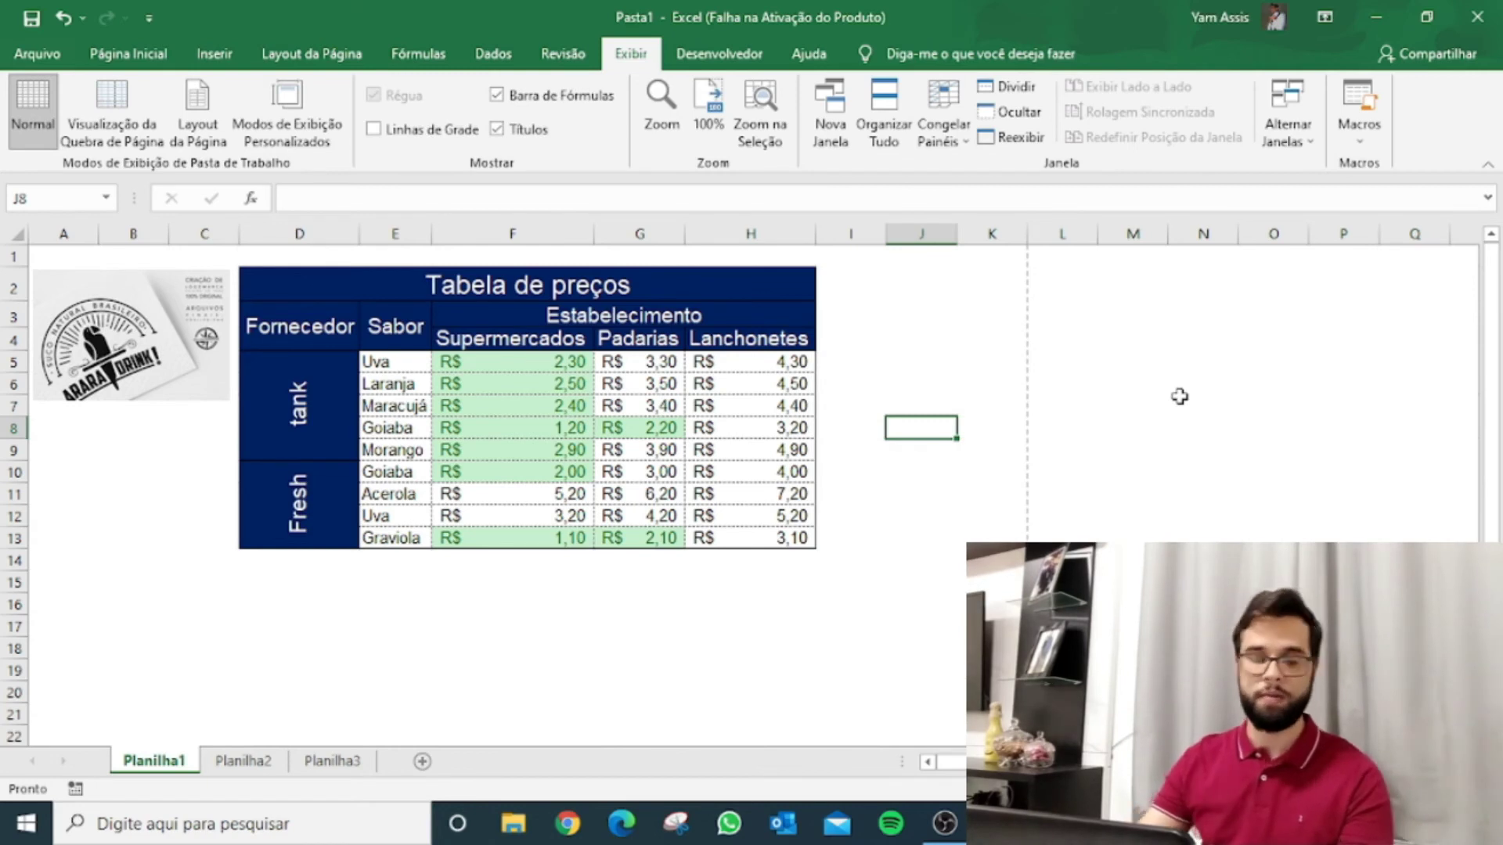
key("ctrl+p")
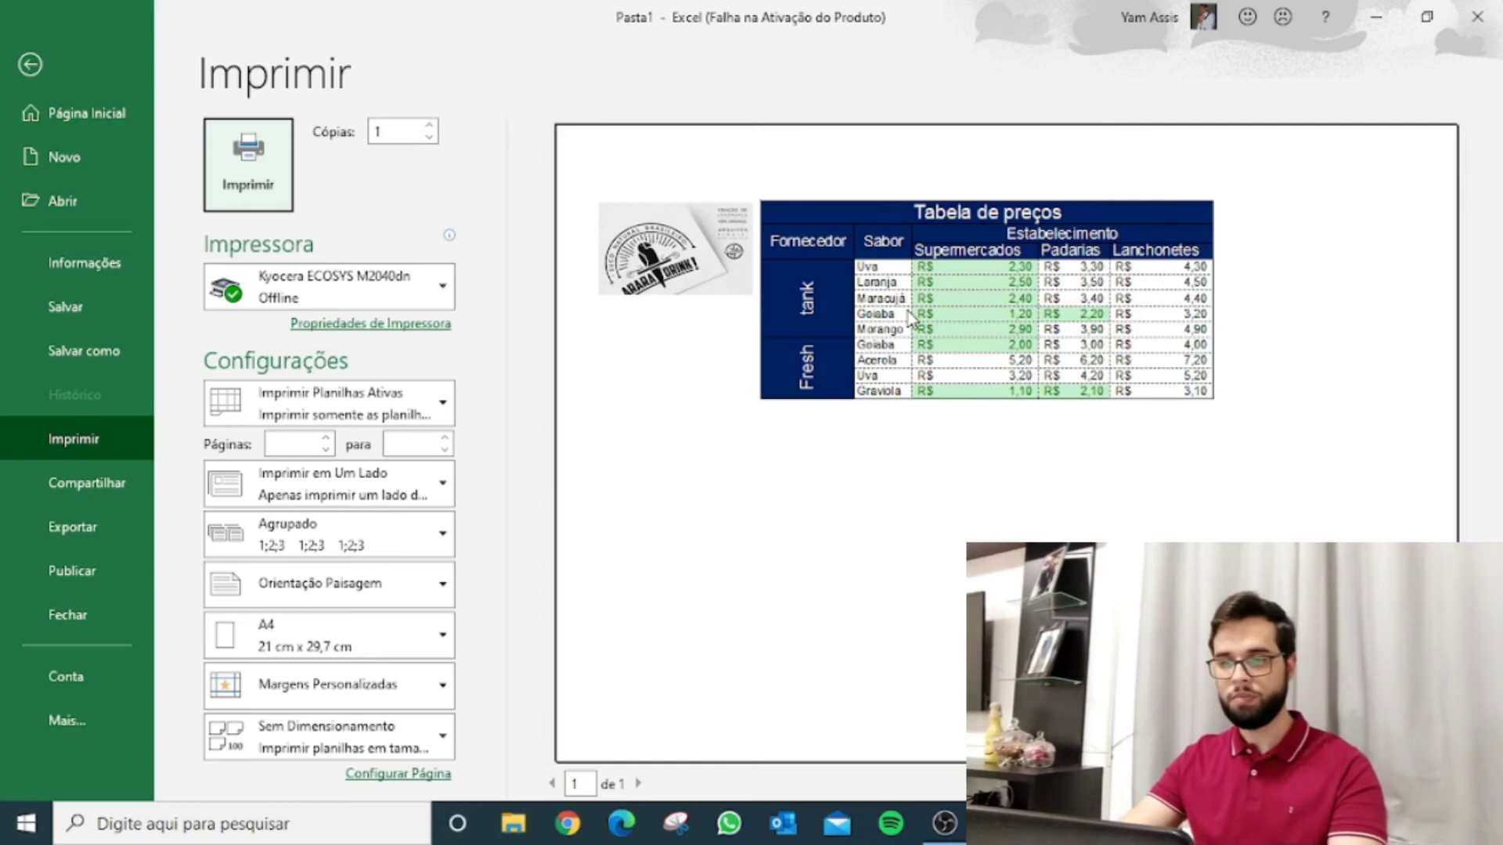
key("Escape")
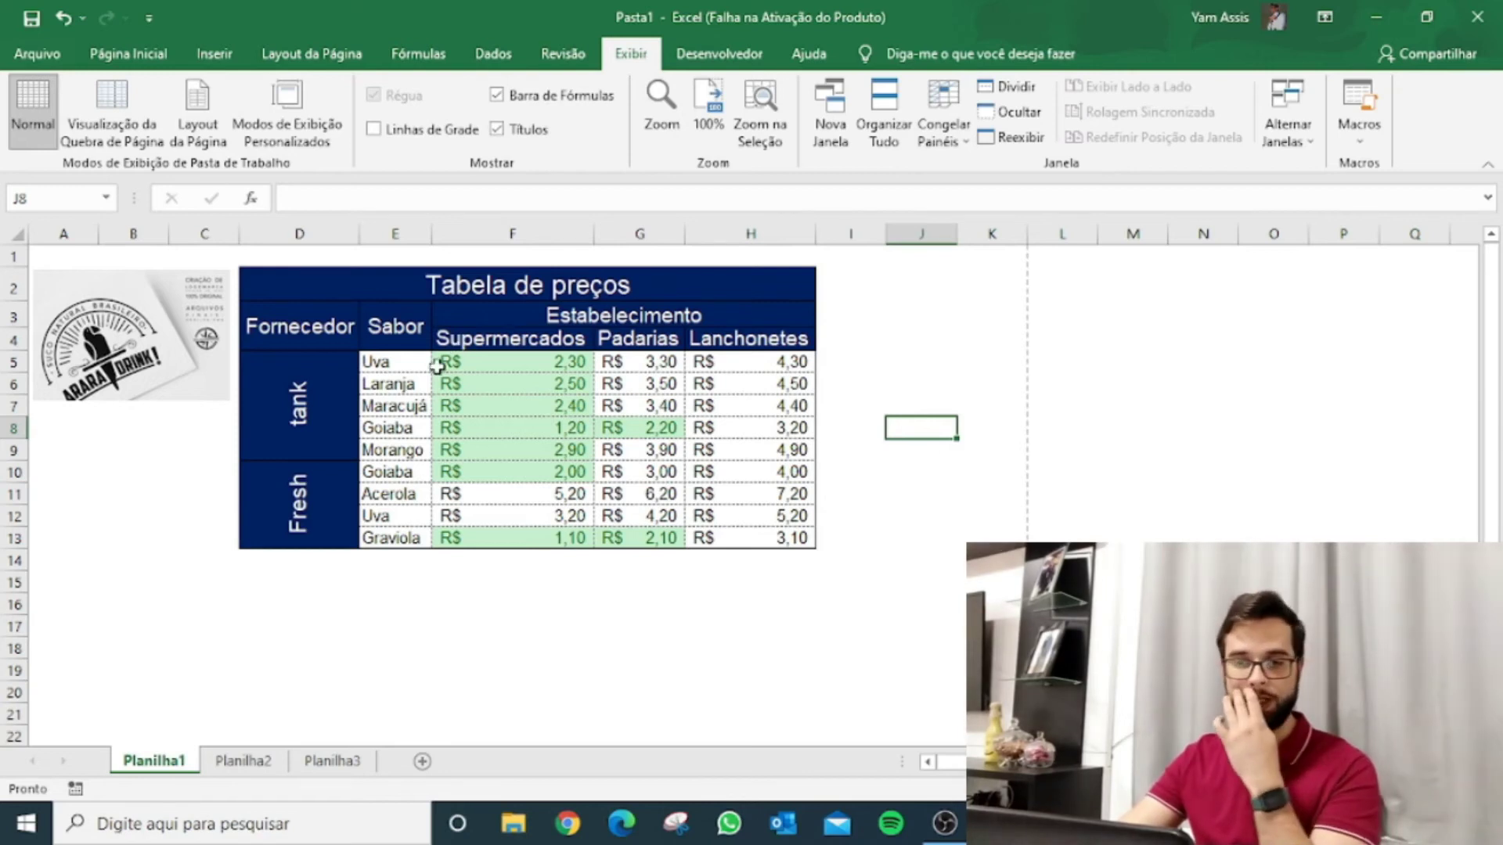
Freeze the panes at cell E5 and scroll vertically and horizontally to test the locked header rows and columns A to D
scroll(501, 581, "down", 5)
scroll(501, 581, "up", 5)
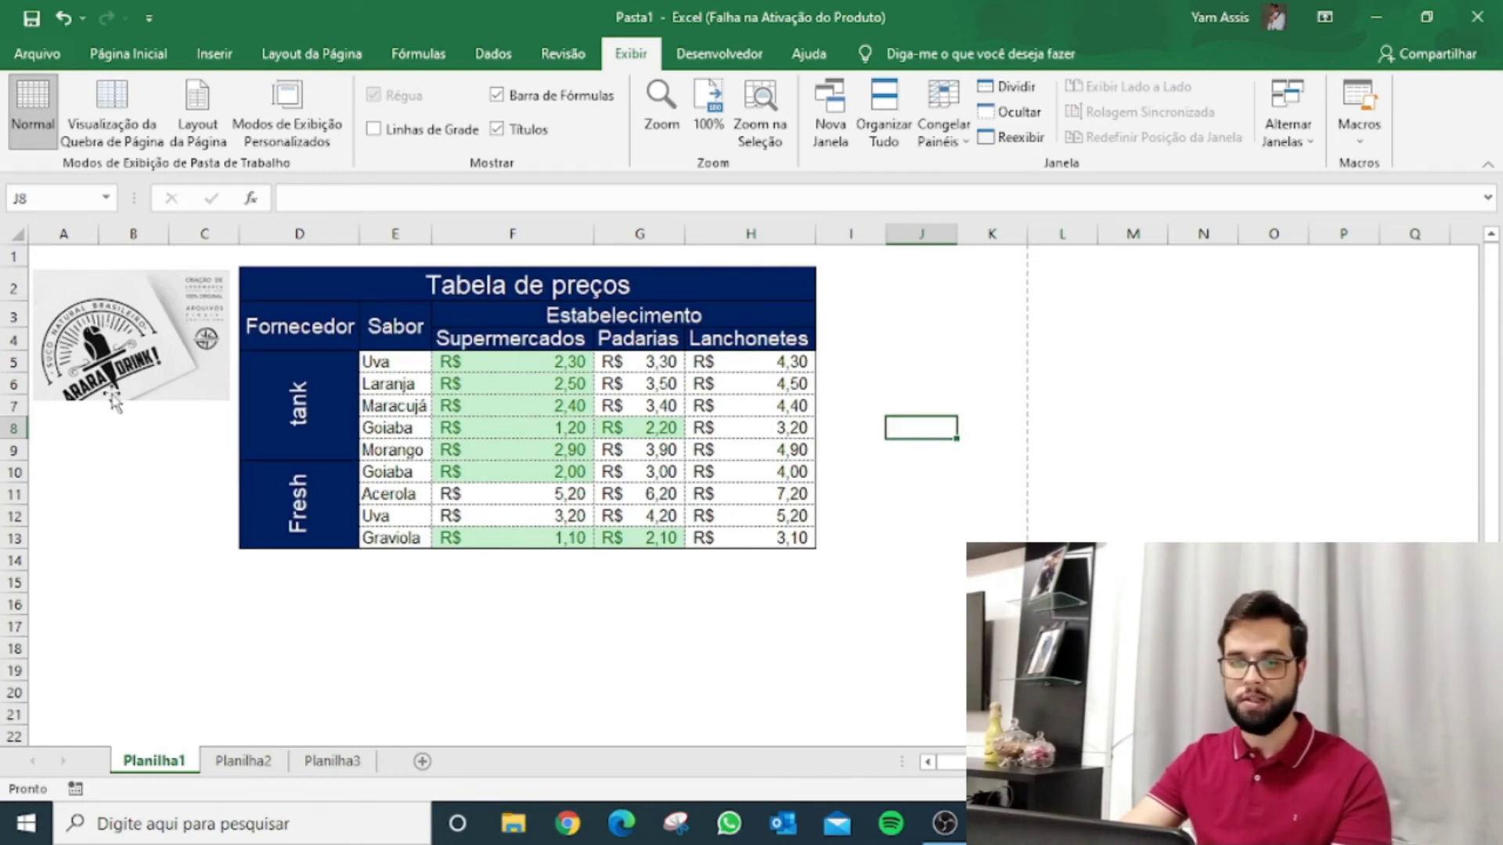
left_click(387, 368)
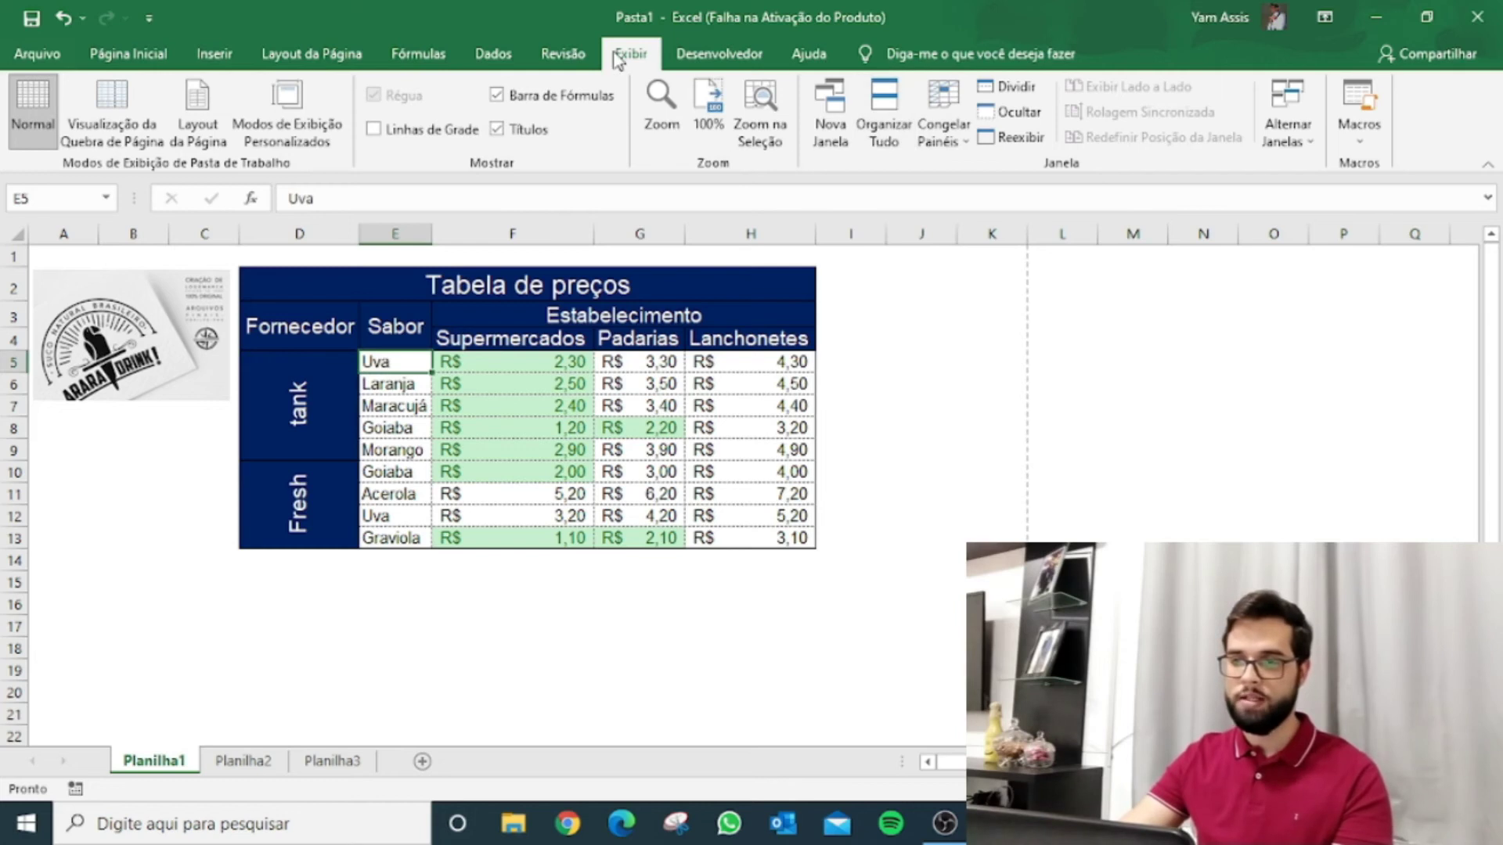
left_click(956, 123)
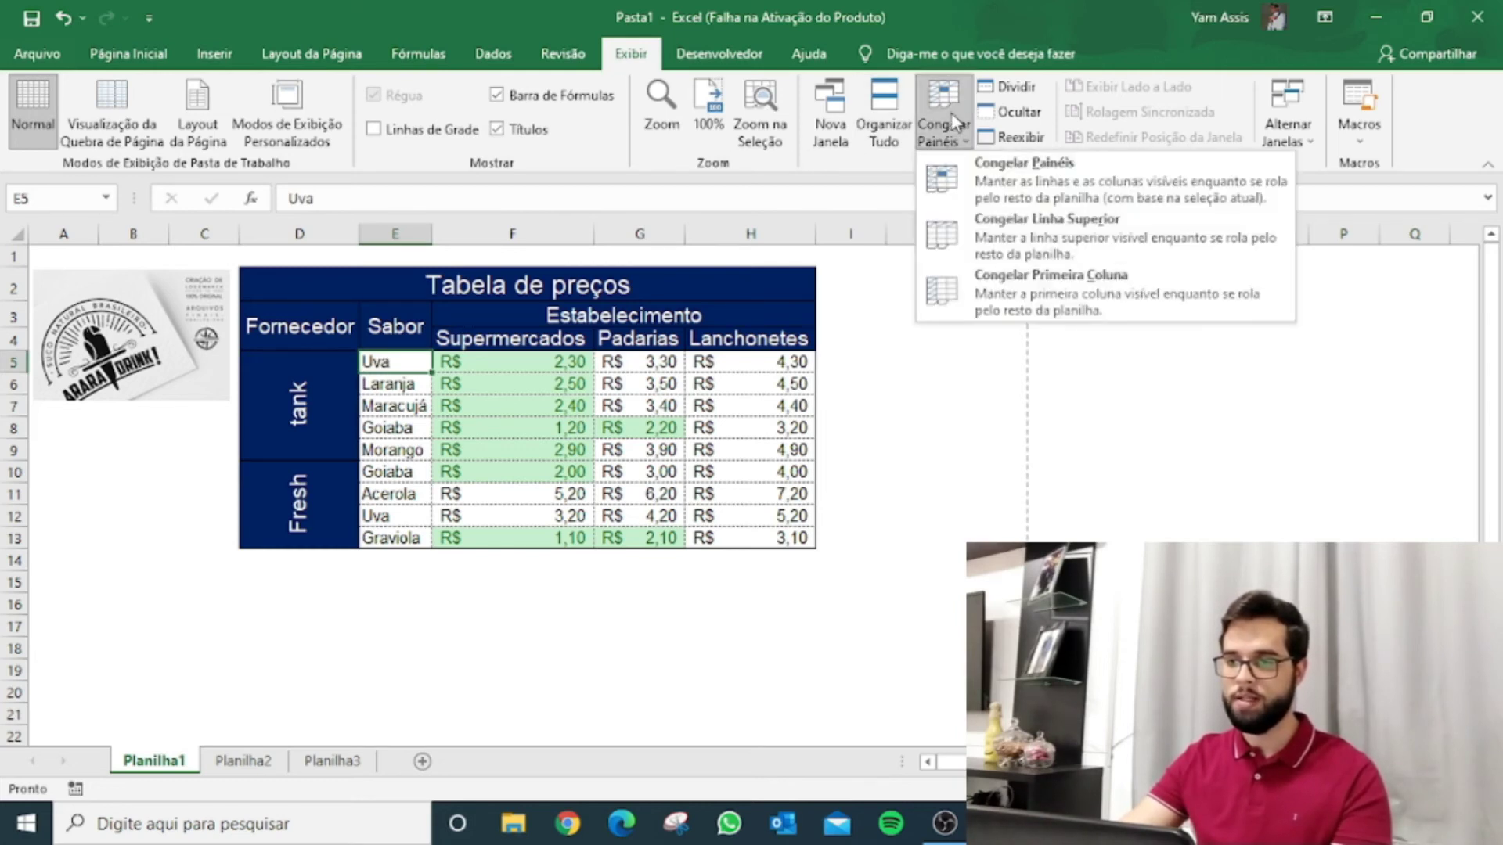
left_click(989, 192)
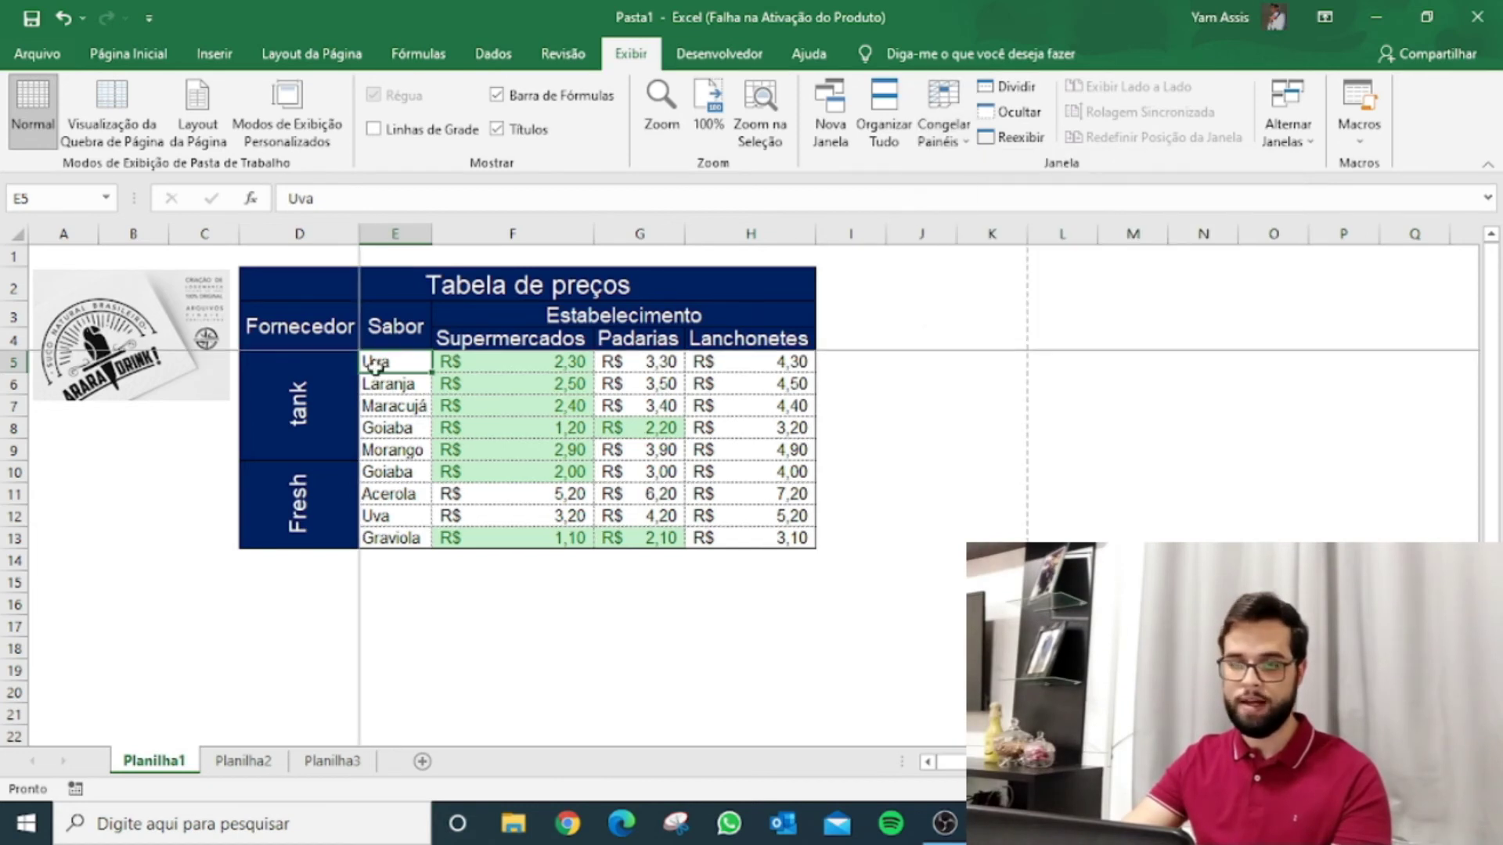
scroll(410, 363, "down", 3)
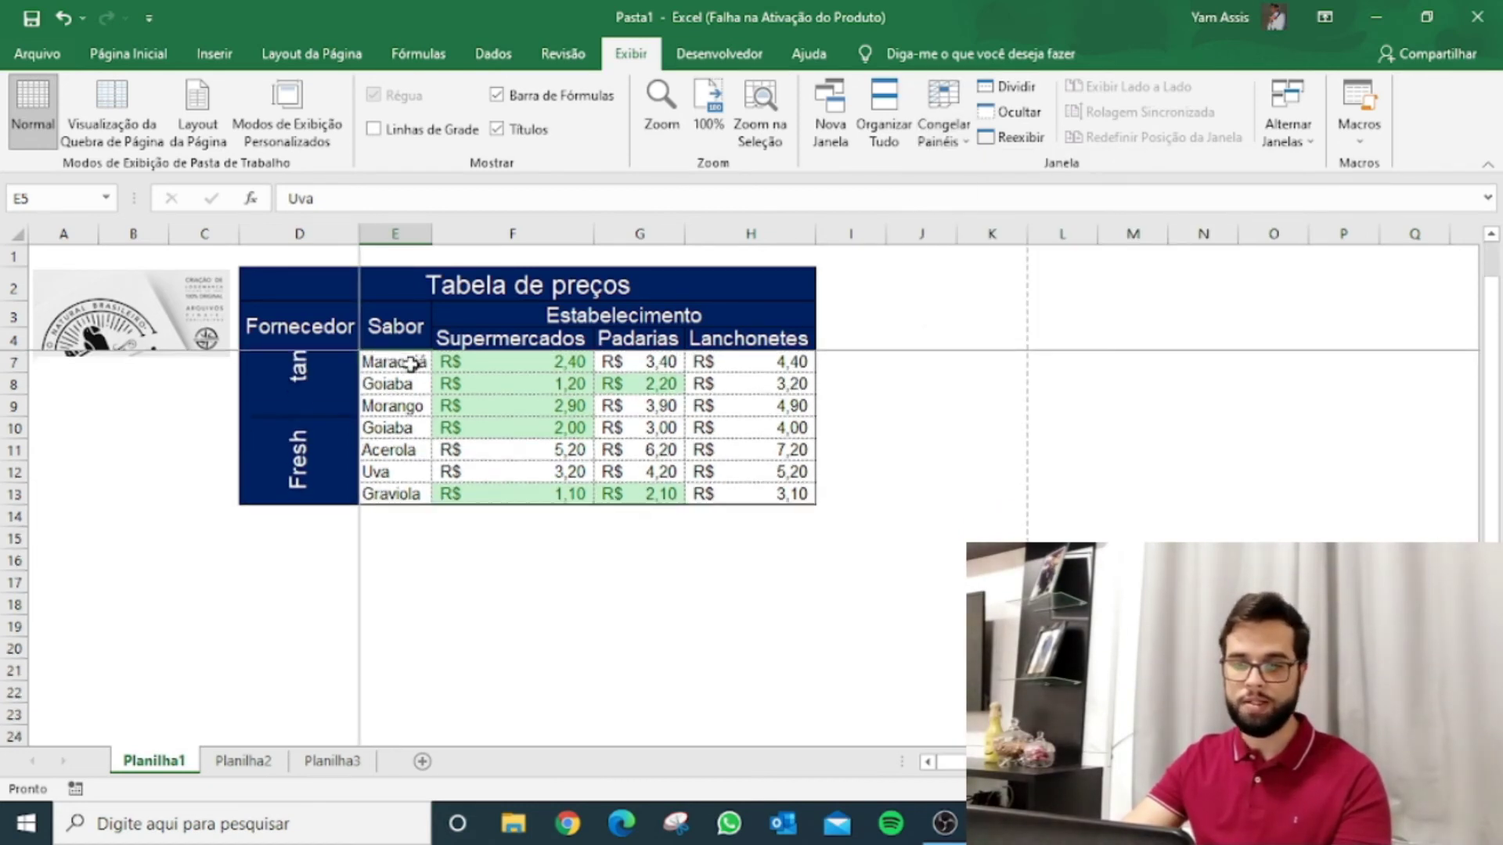
scroll(410, 363, "up", 2)
scroll(410, 364, "up", 1)
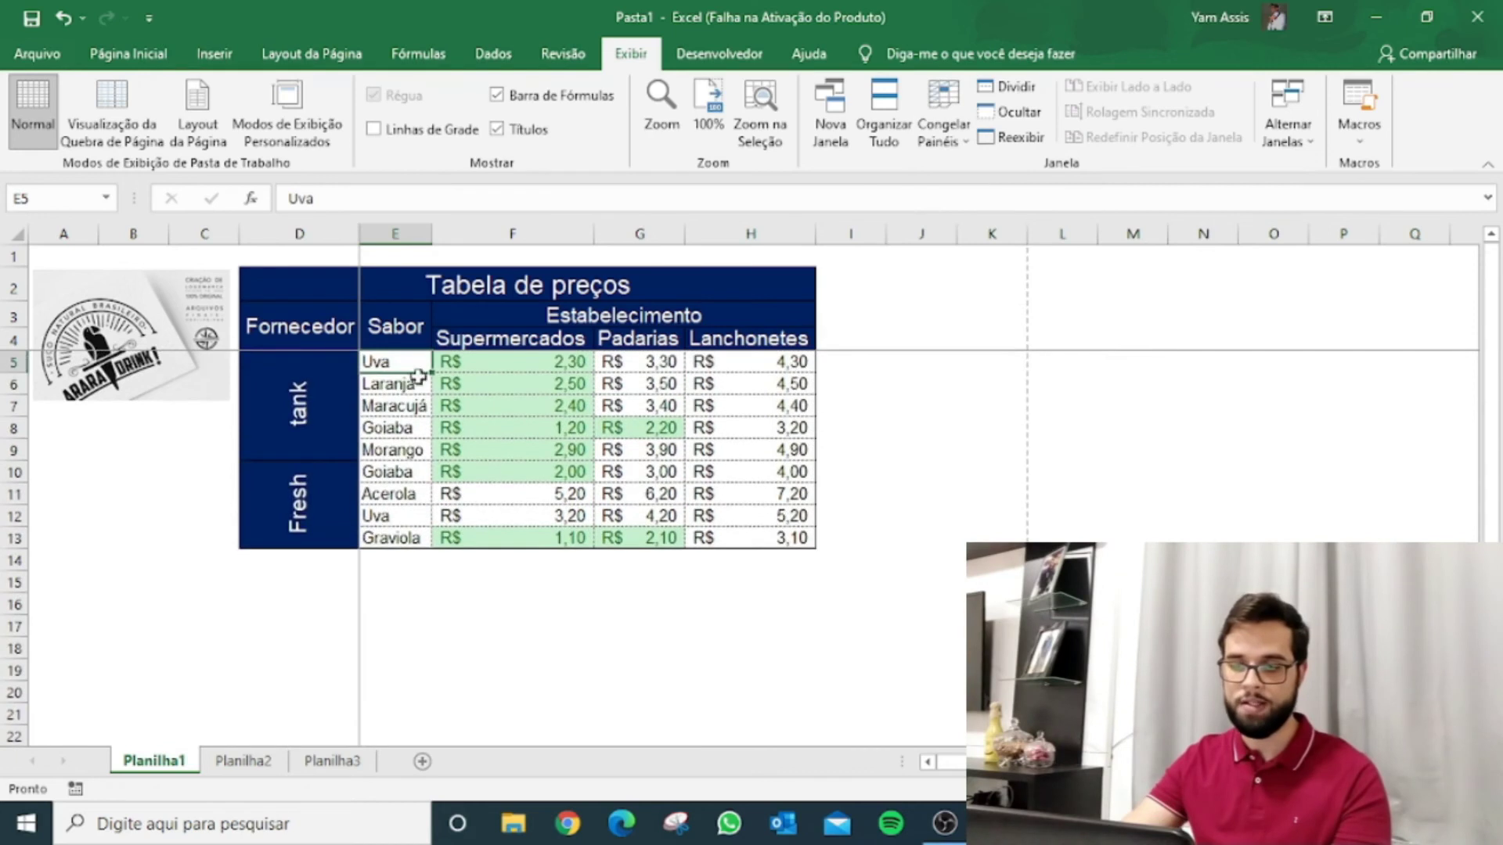
scroll(411, 363, "right", 3)
scroll(410, 364, "right", 1)
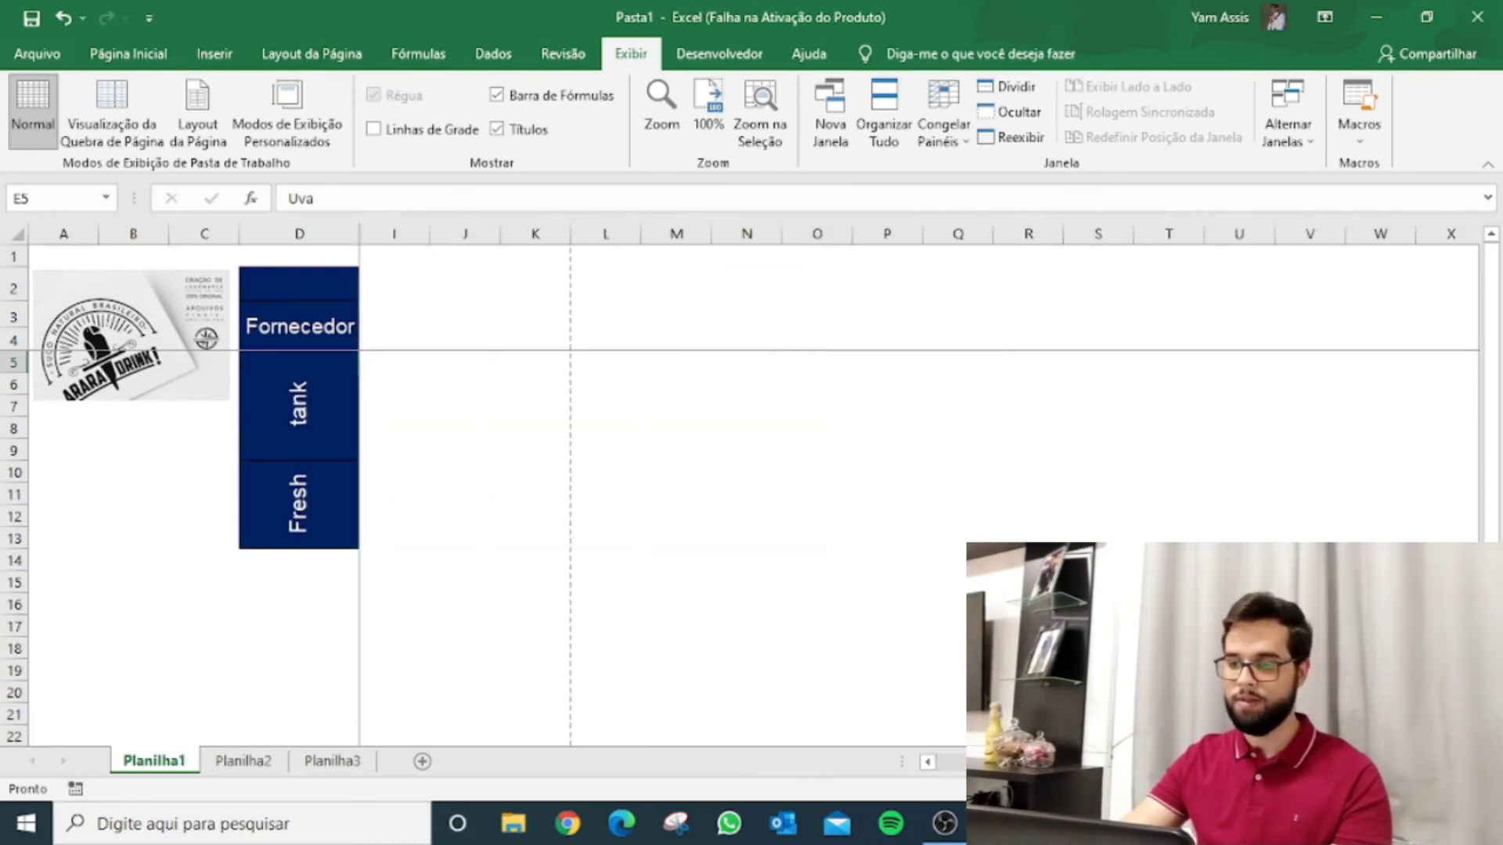
scroll(952, 771, "left", 4)
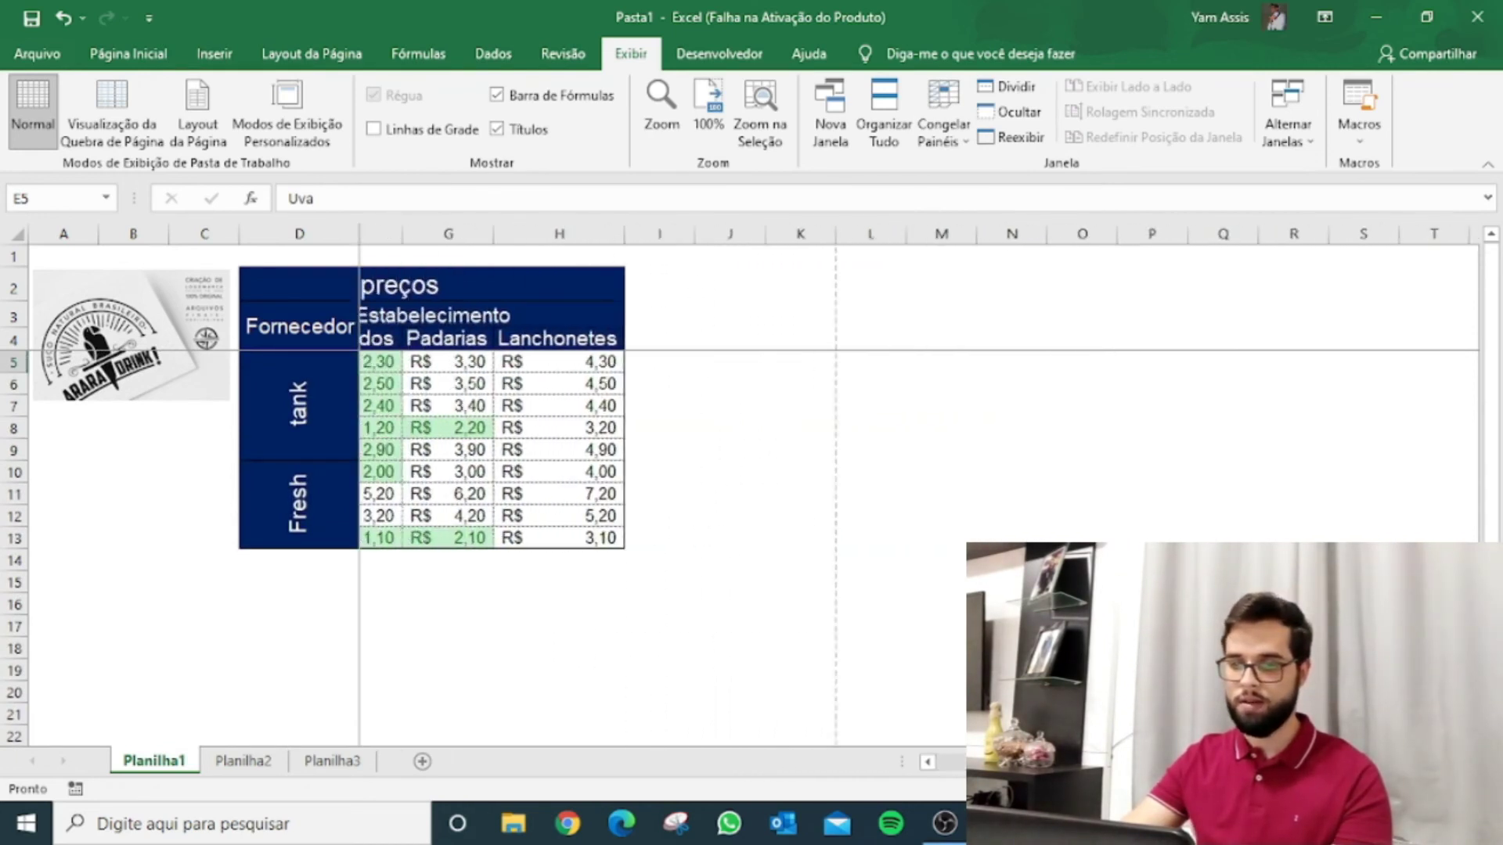
scroll(952, 771, "left", 1)
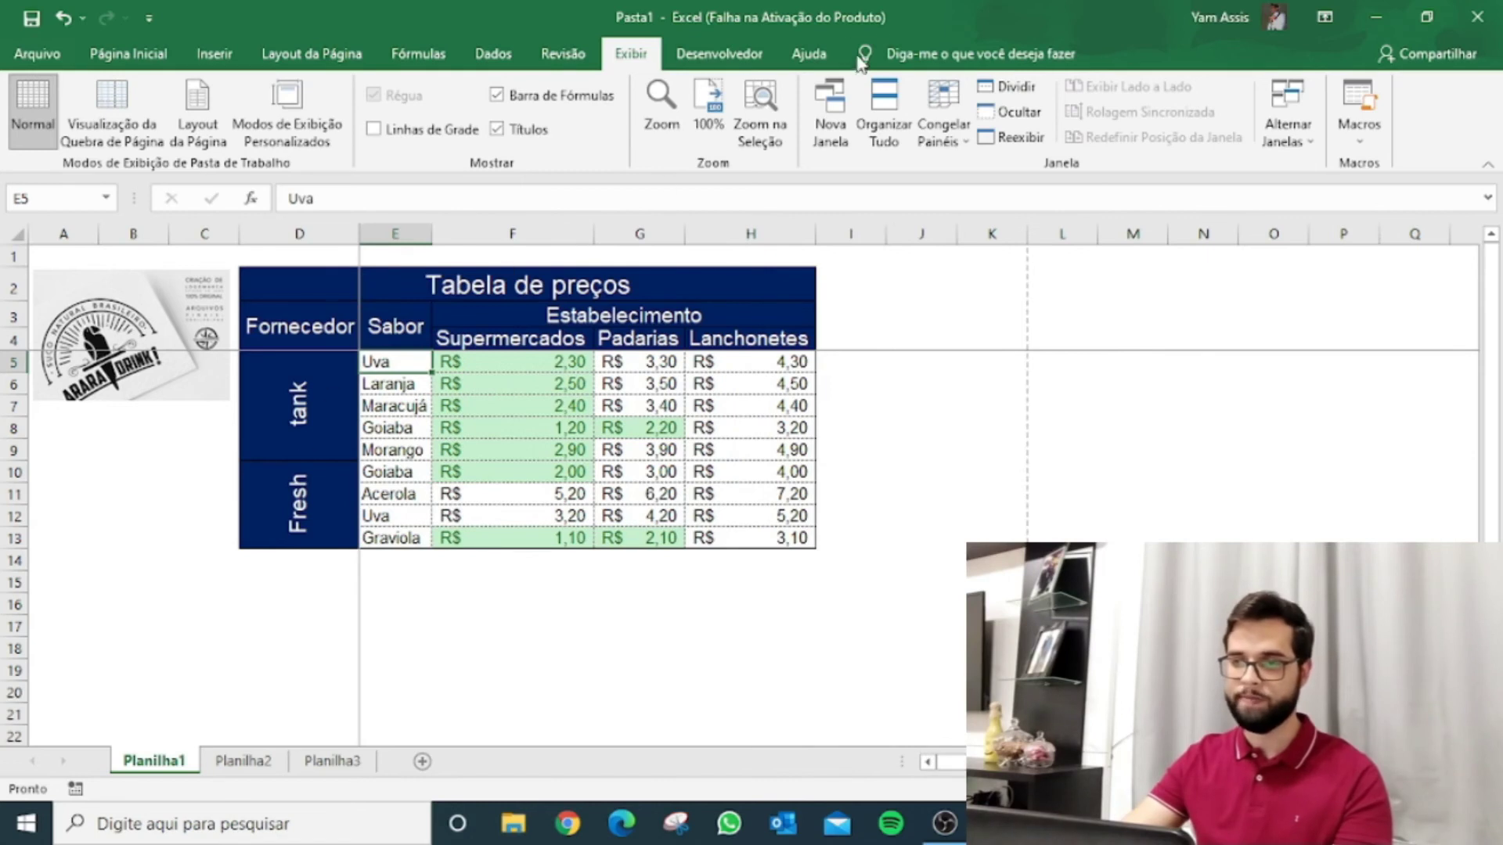
Unfreeze the panes and freeze only the top row, scrolling vertically to test it
left_click(946, 140)
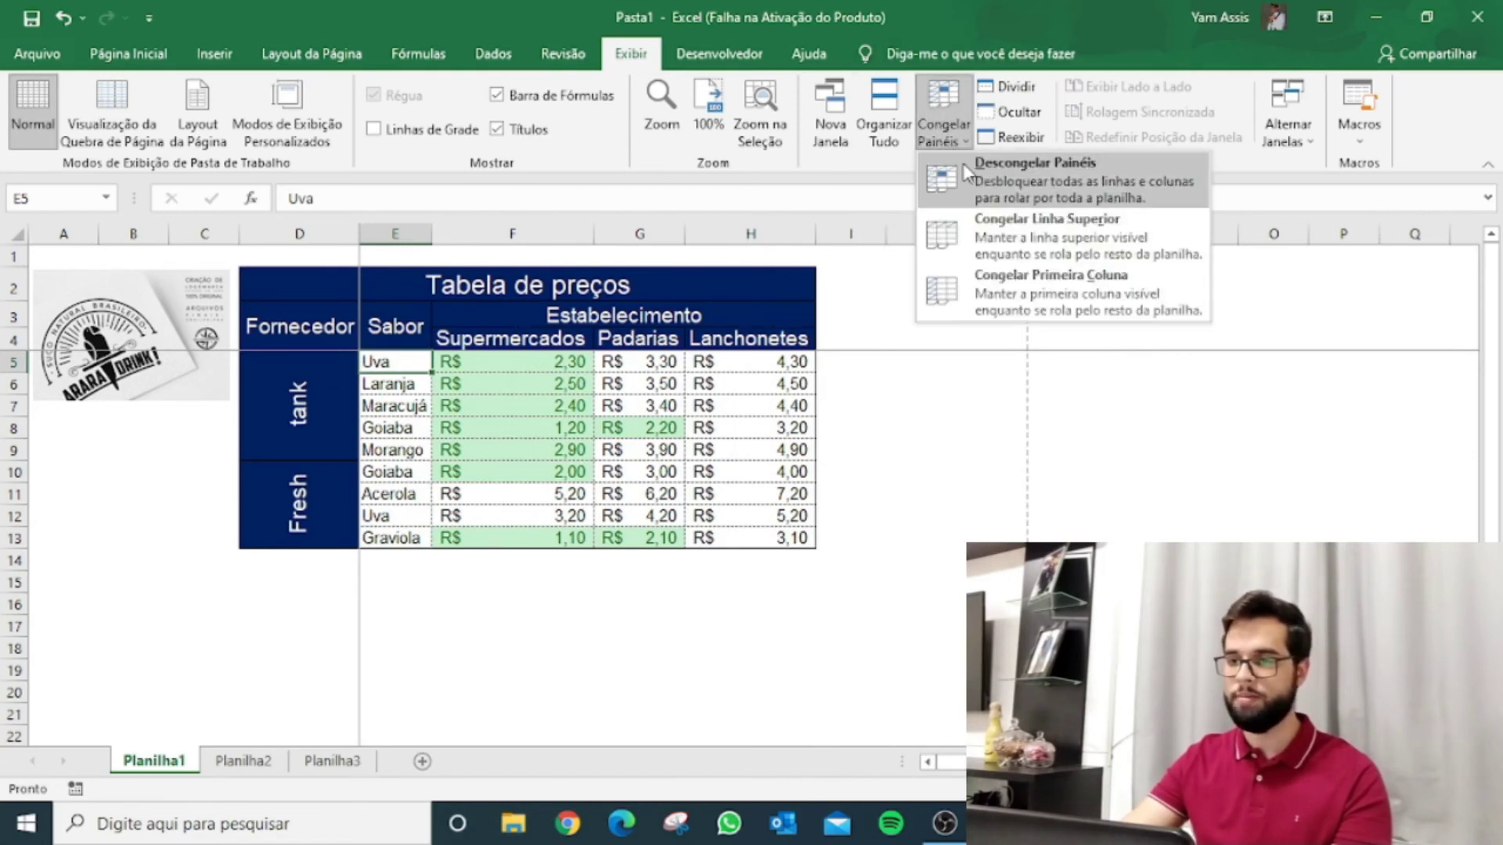
left_click(976, 183)
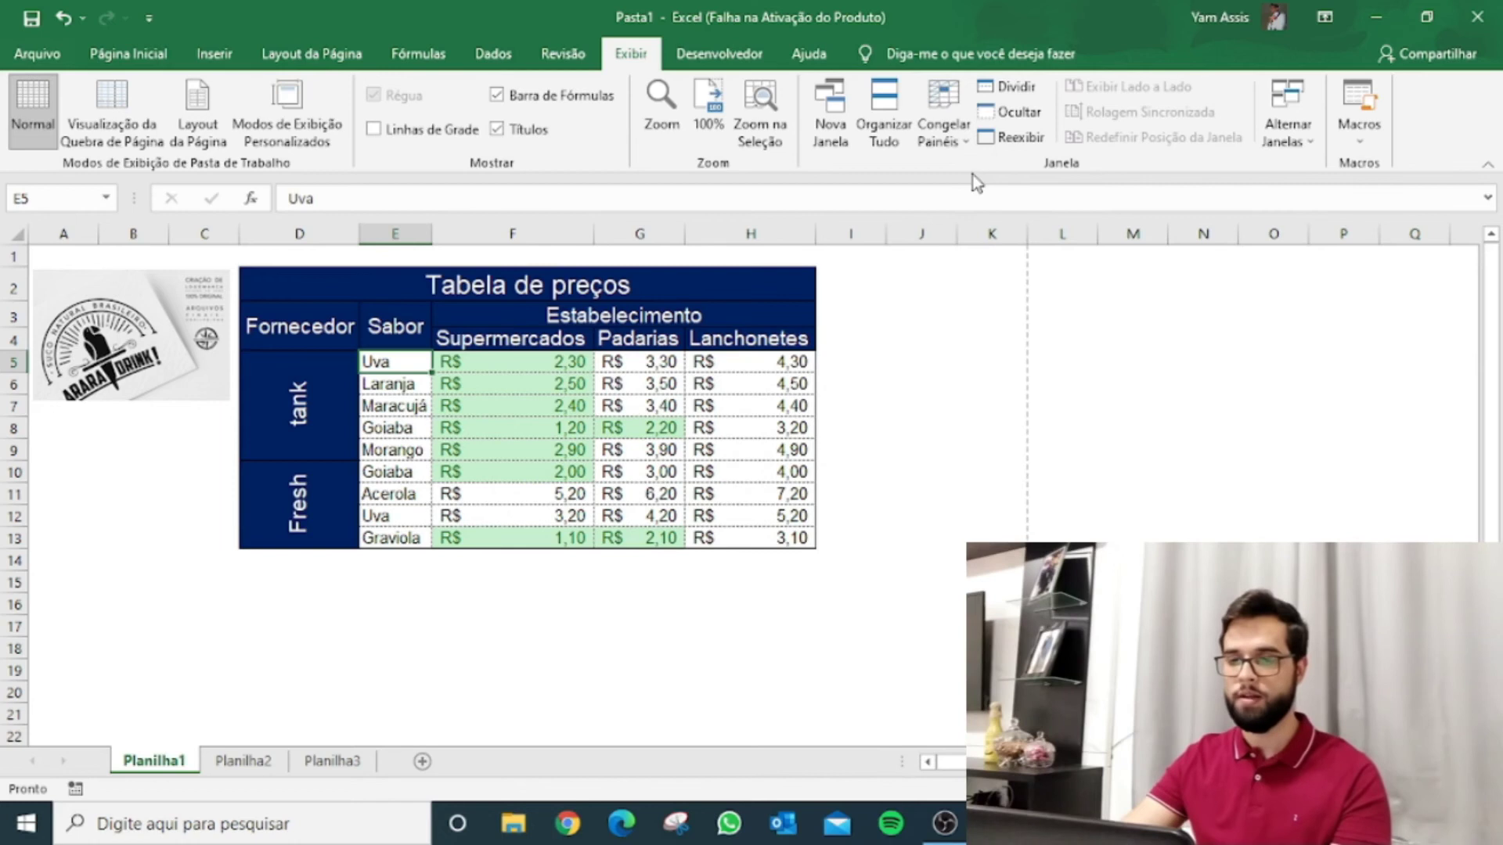
left_click(944, 133)
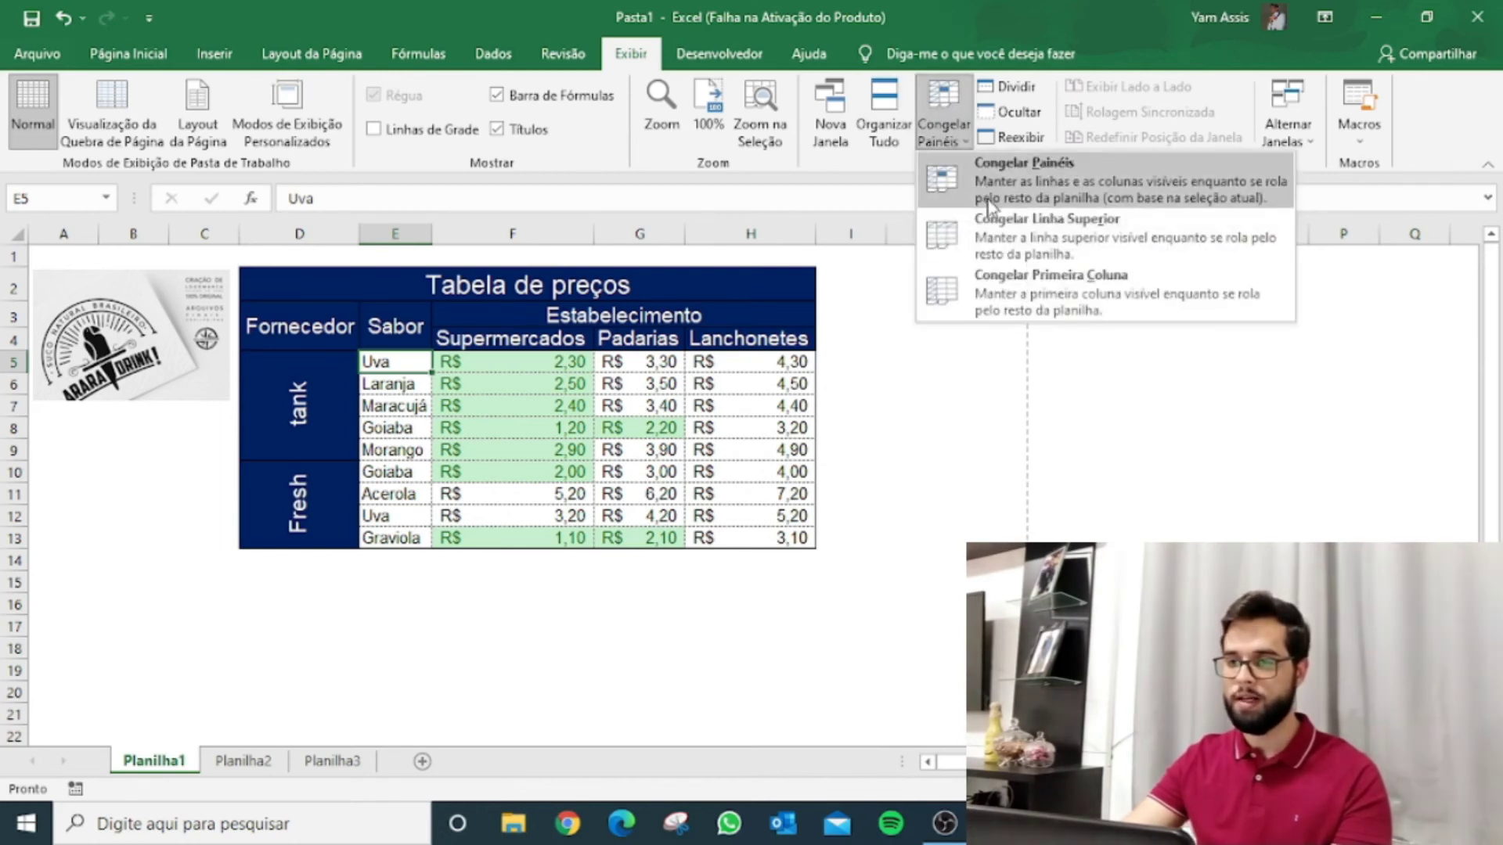
left_click(992, 227)
scroll(769, 267, "down", 3)
scroll(751, 269, "up", 3)
Freeze only the first column and scroll horizontally to test it
left_click(965, 111)
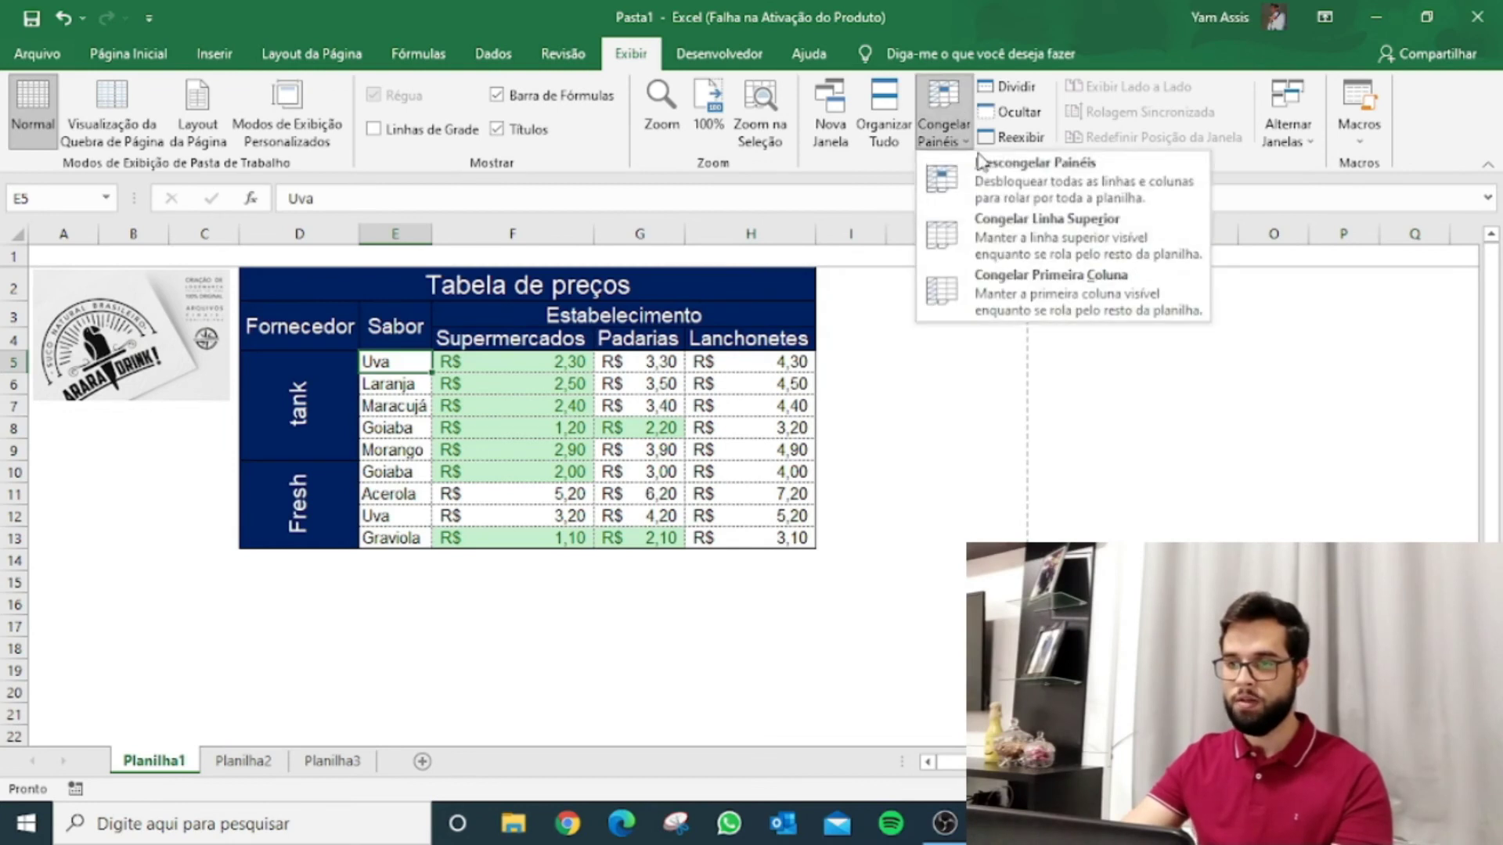
left_click(1013, 288)
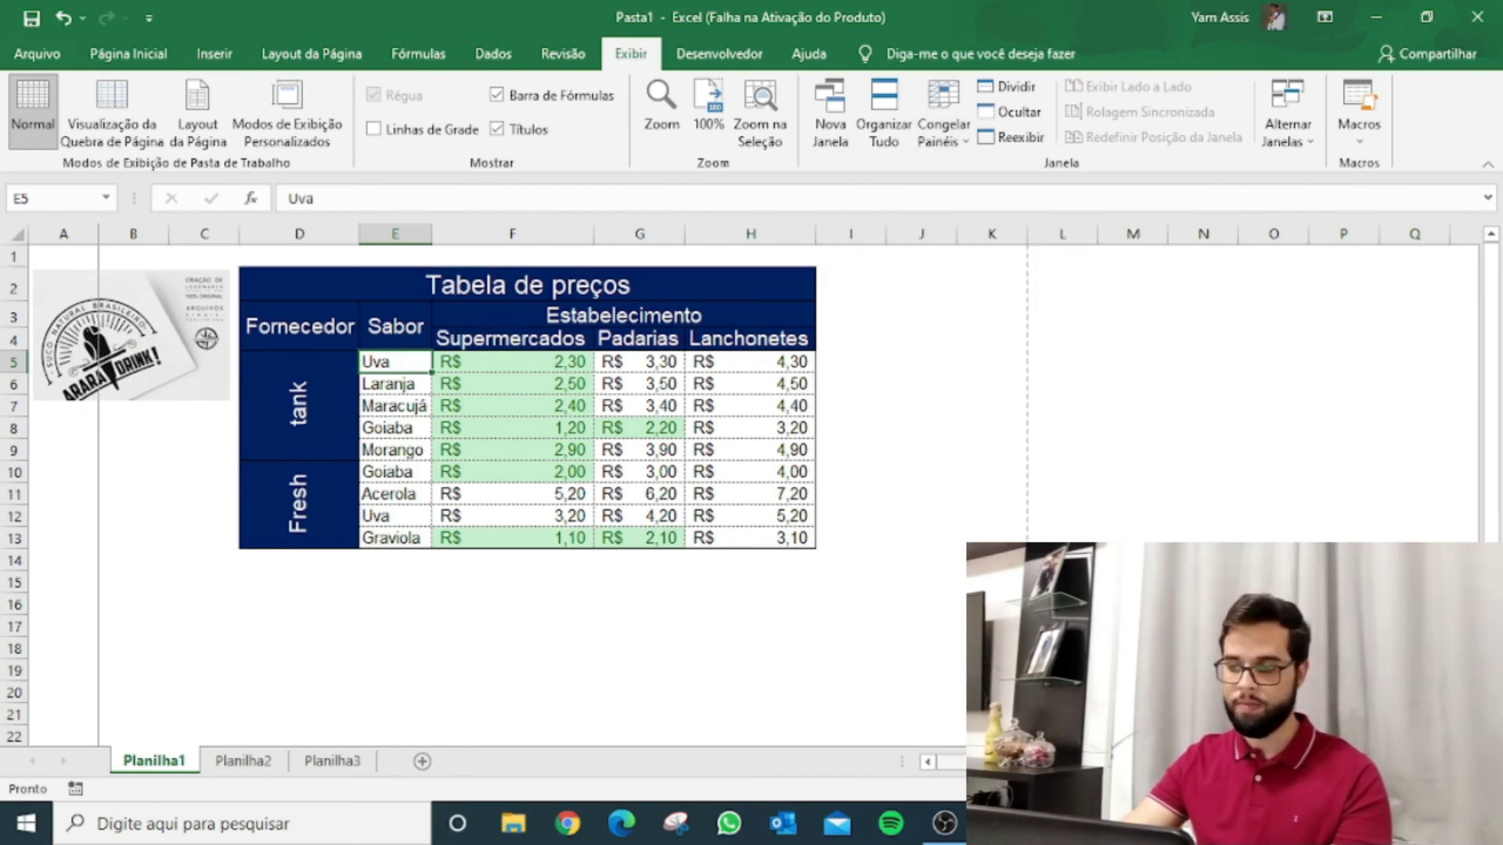
scroll(752, 407, "right", 5)
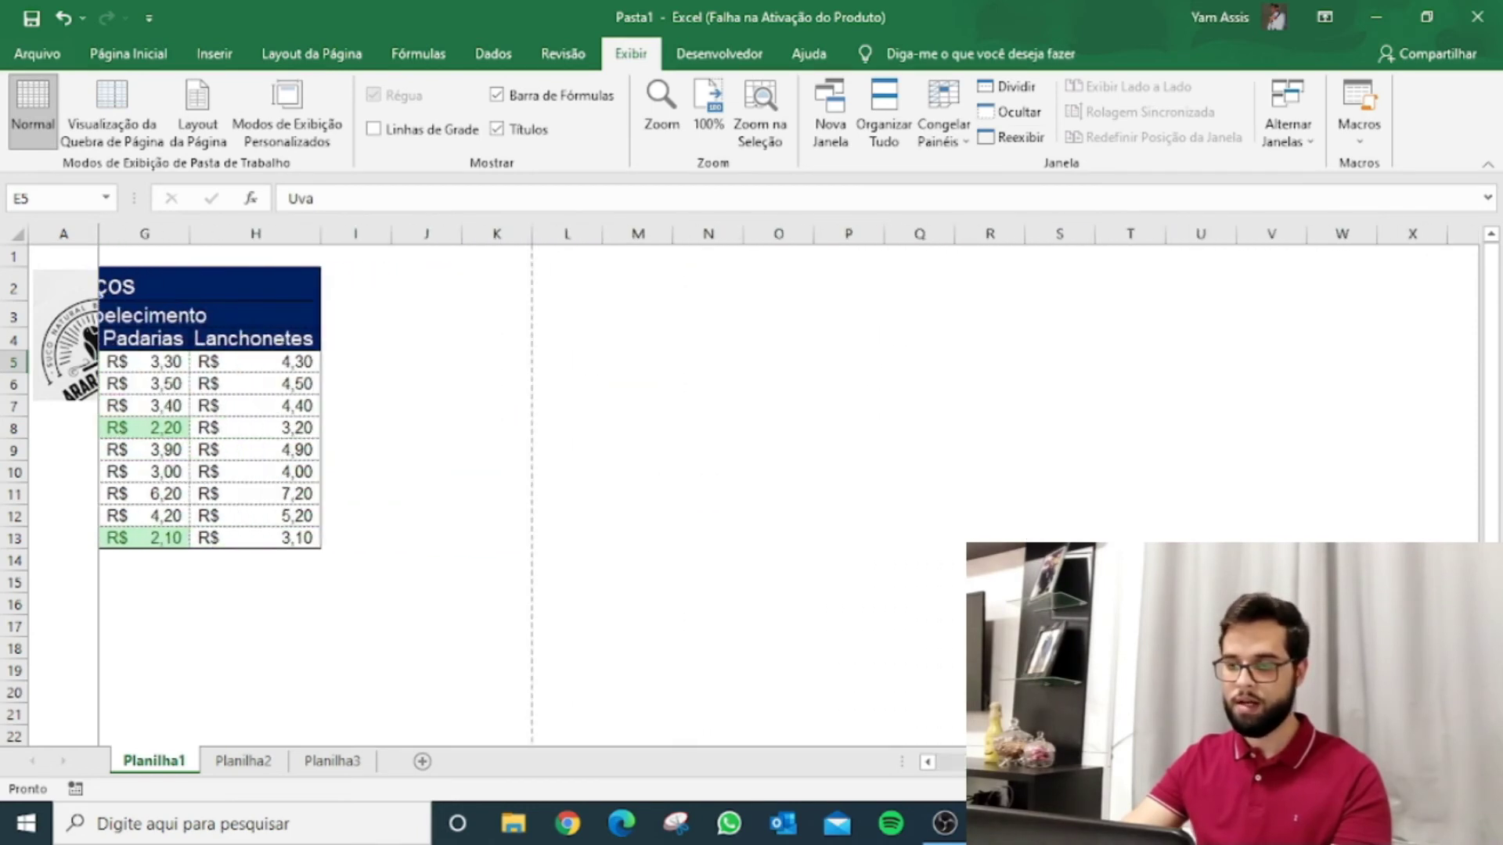
scroll(402, 385, "left", 5)
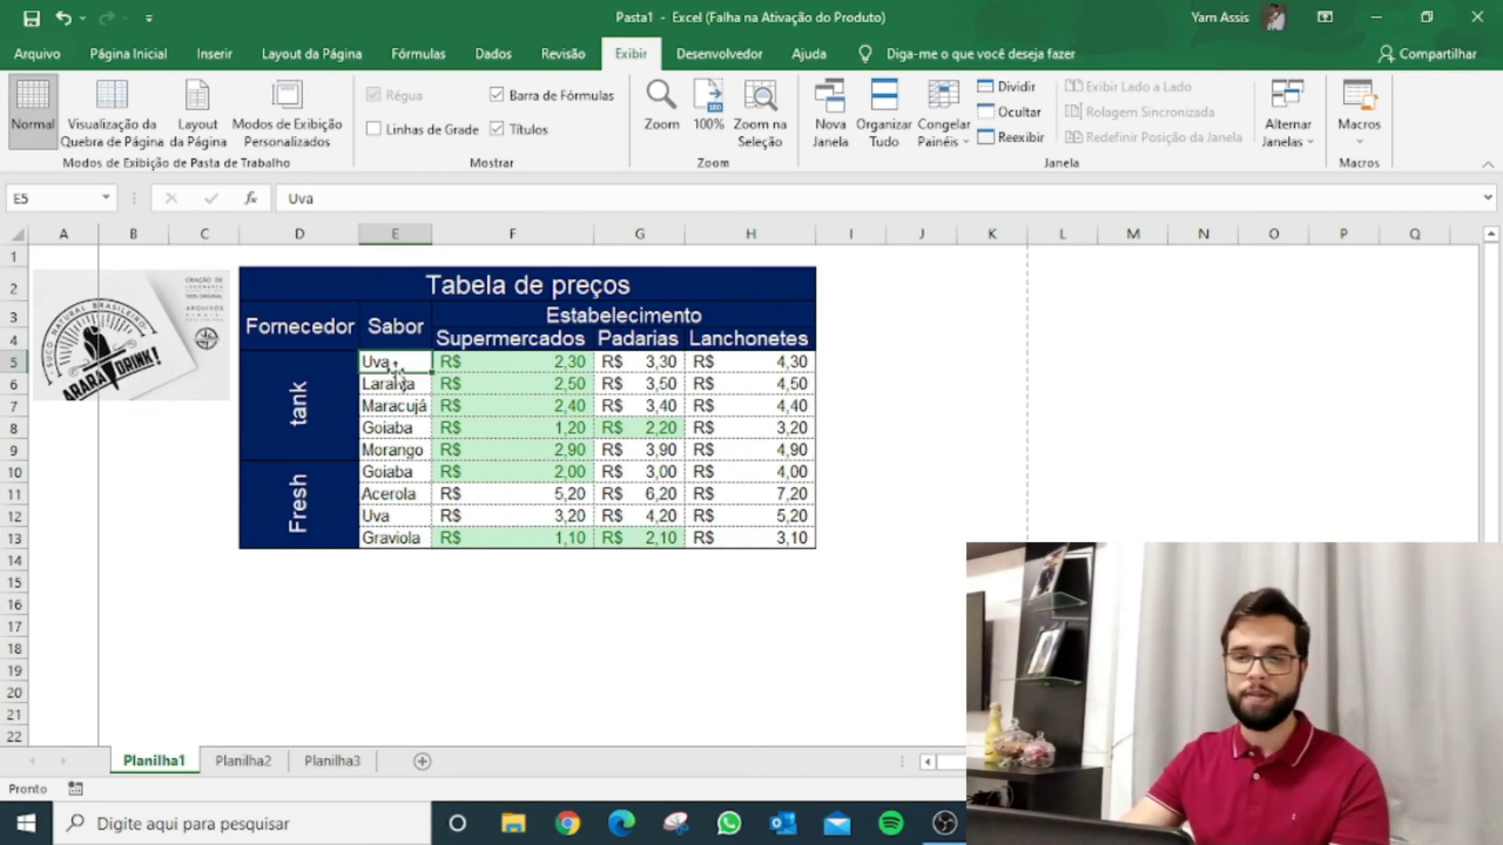
Replace the first-column freeze with frozen panes at cell E5 and test them by scrolling in both directions
left_click(945, 133)
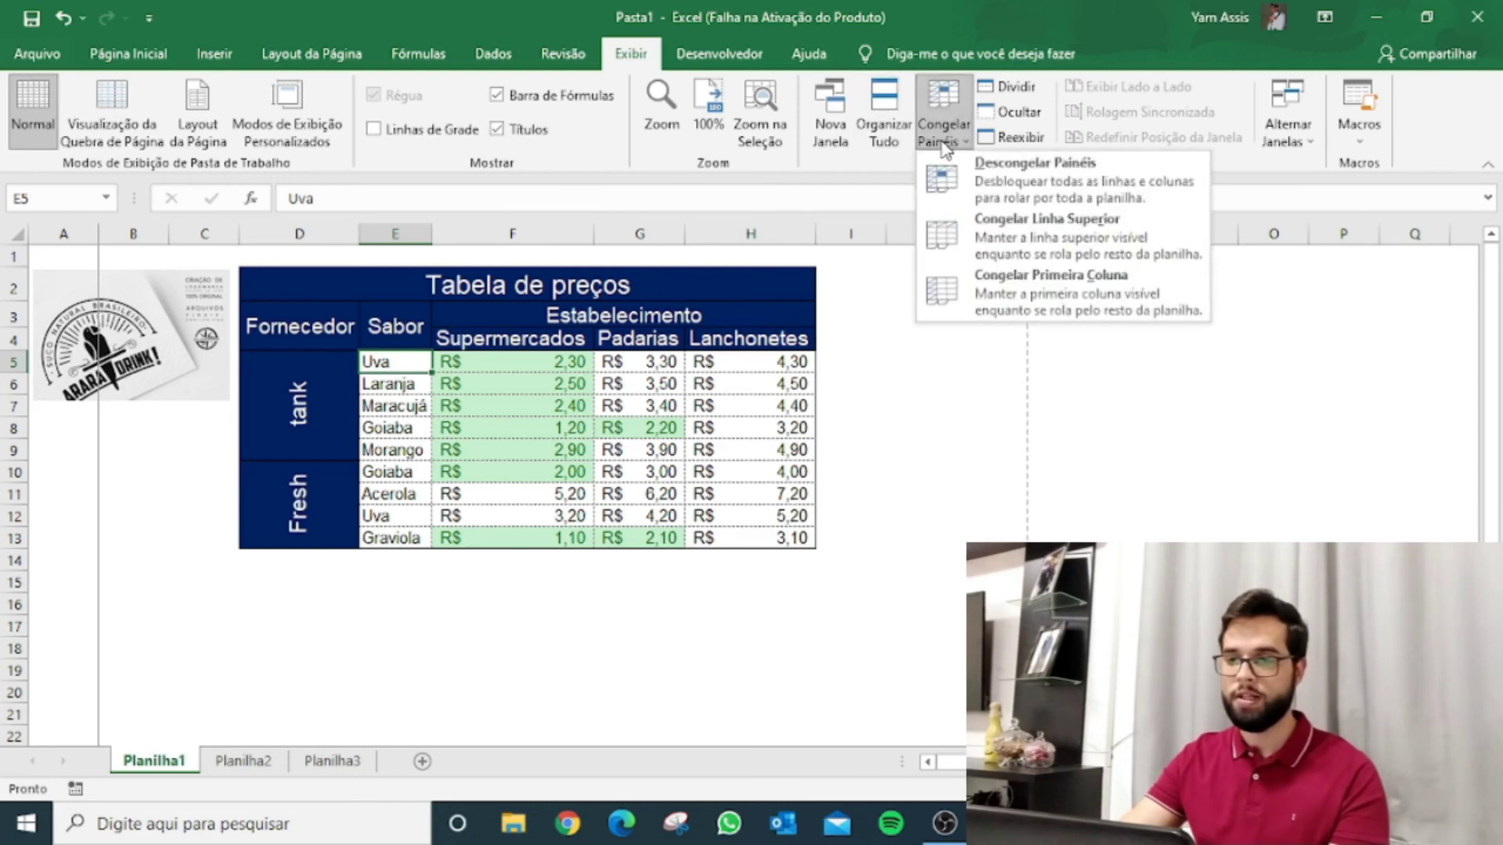
left_click(1000, 196)
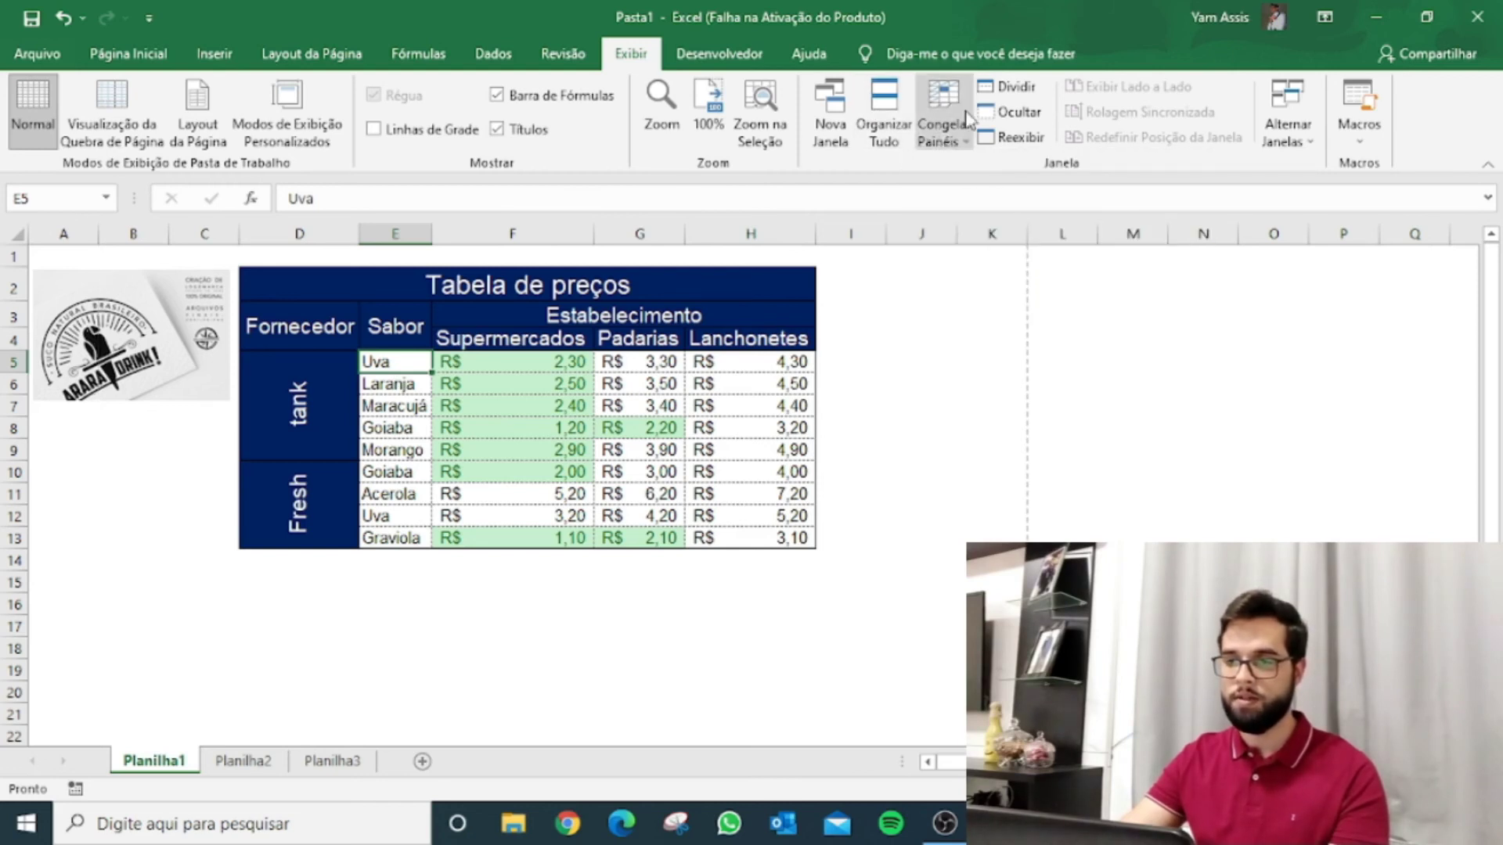
left_click(969, 123)
left_click(979, 202)
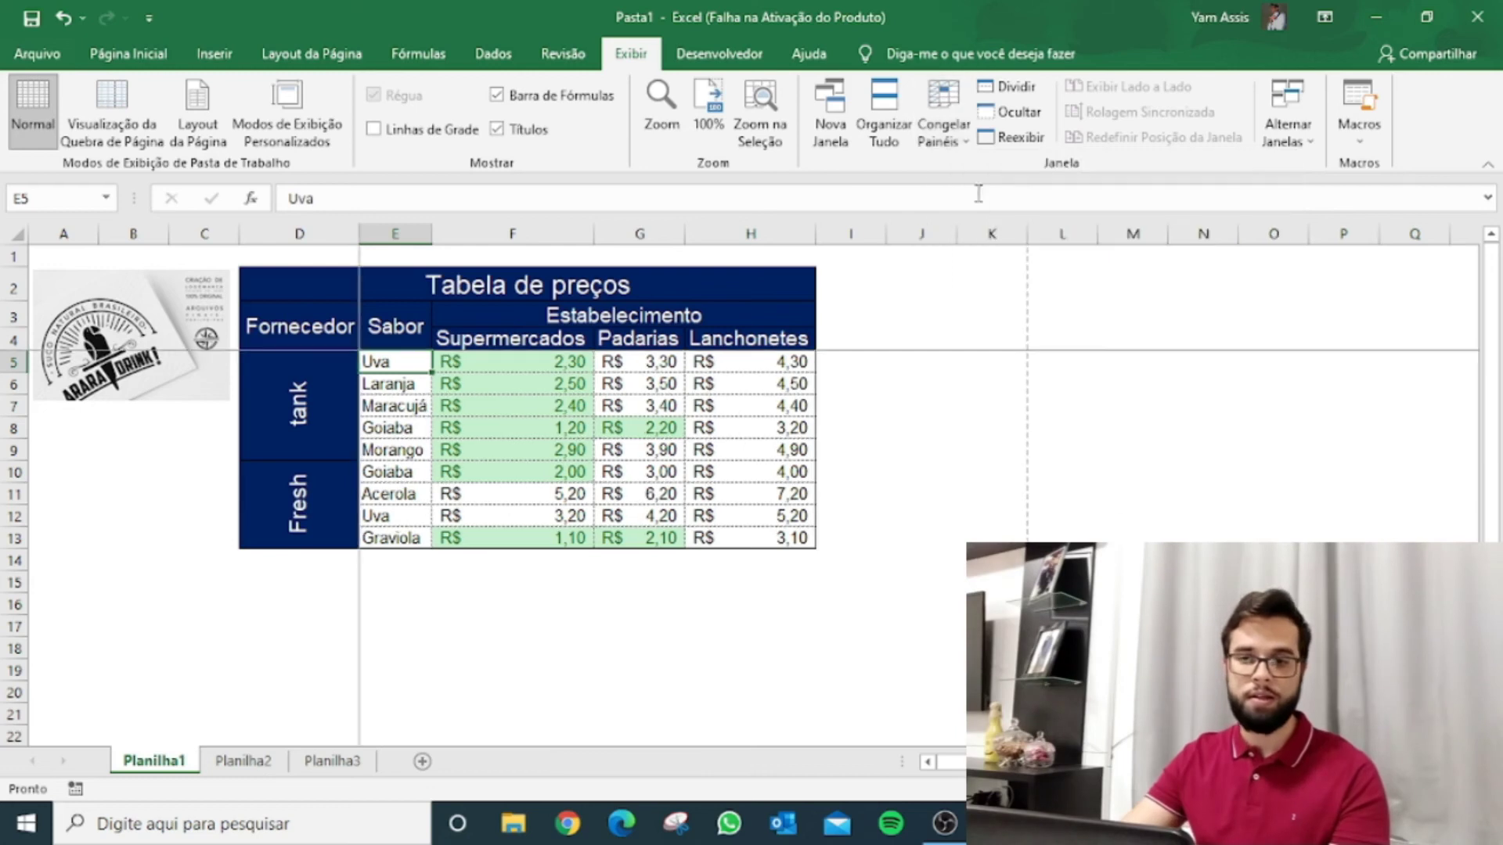
scroll(442, 356, "down", 4)
scroll(446, 352, "up", 4)
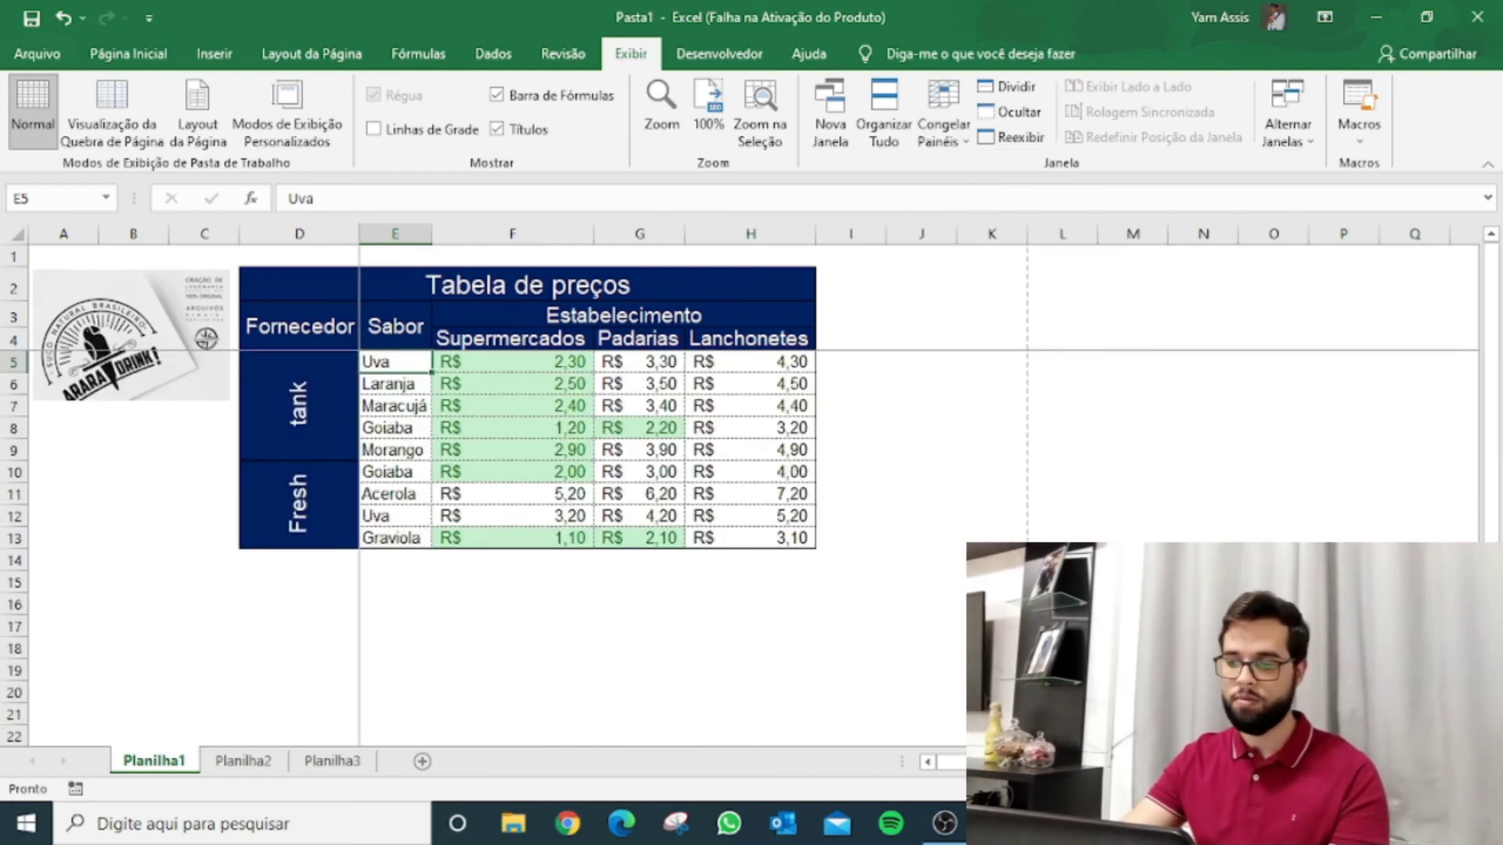
scroll(609, 580, "right", 1)
scroll(609, 580, "left", 1)
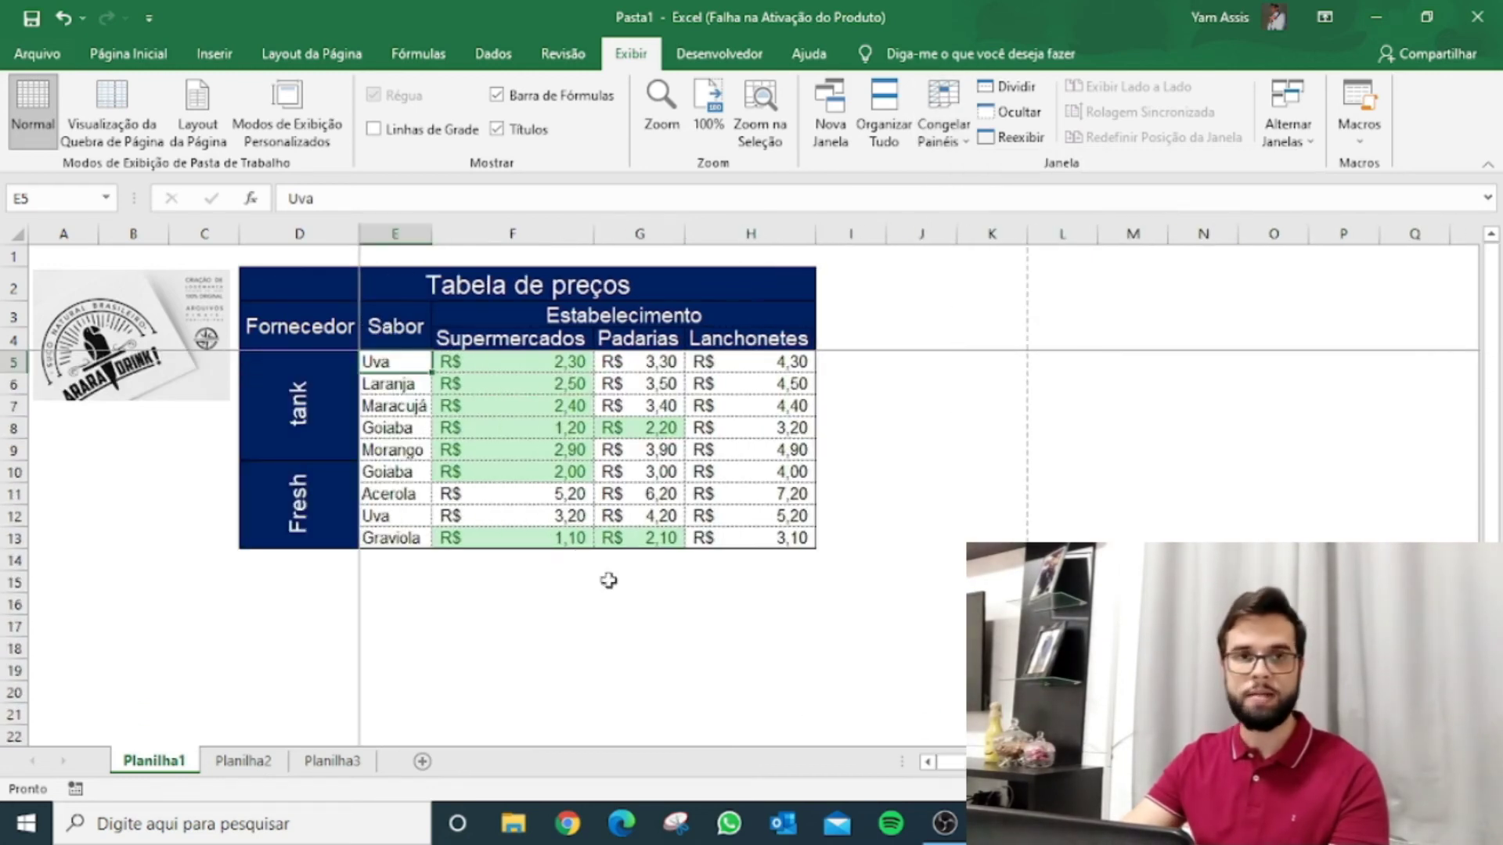
Unfreeze the panes at cell E5 and select an empty cell beside the table
left_click(943, 125)
left_click(1010, 168)
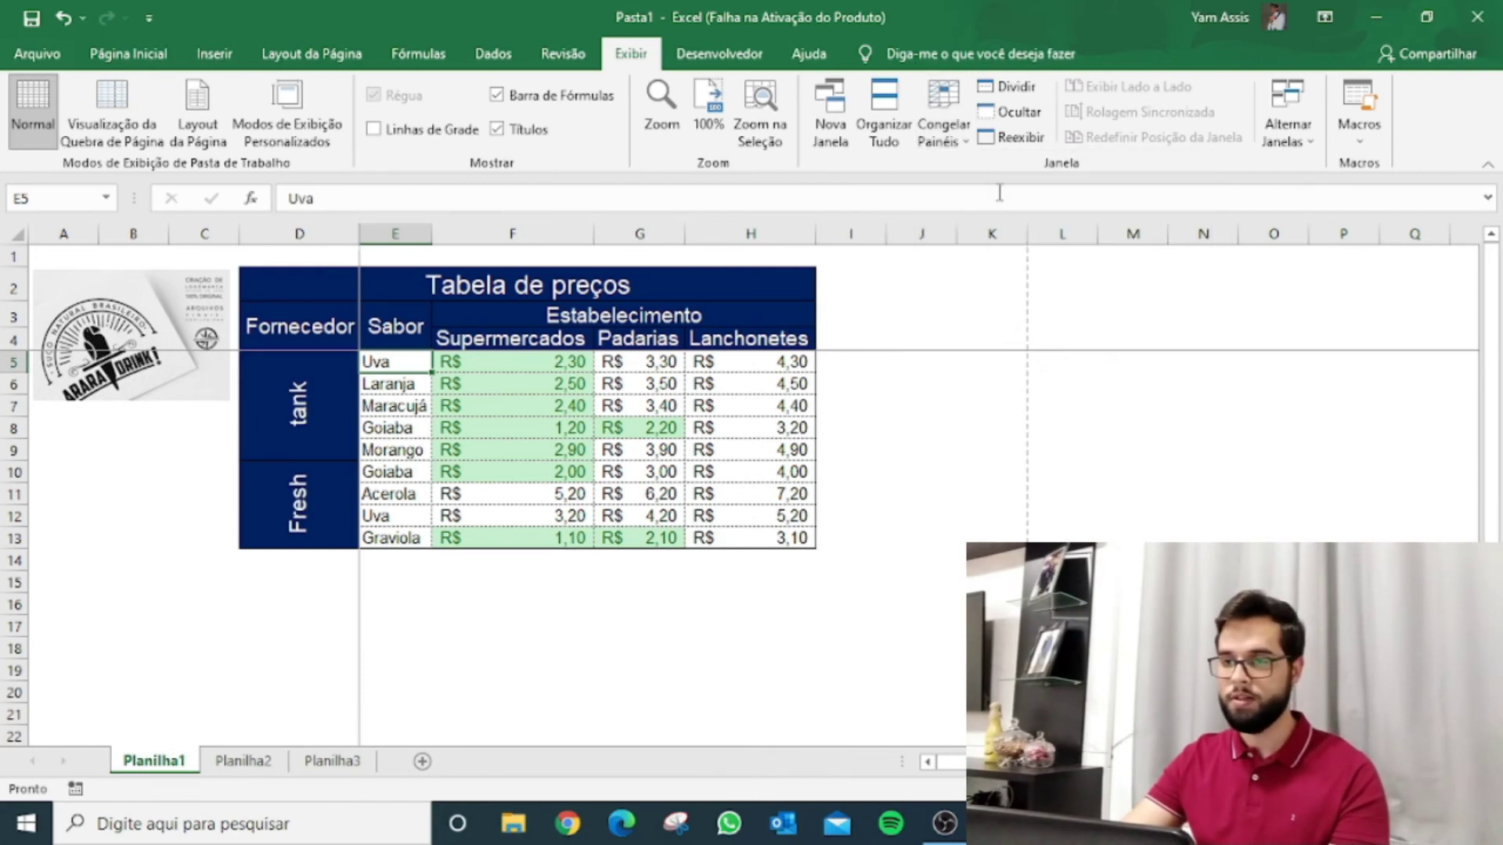
left_click(862, 472)
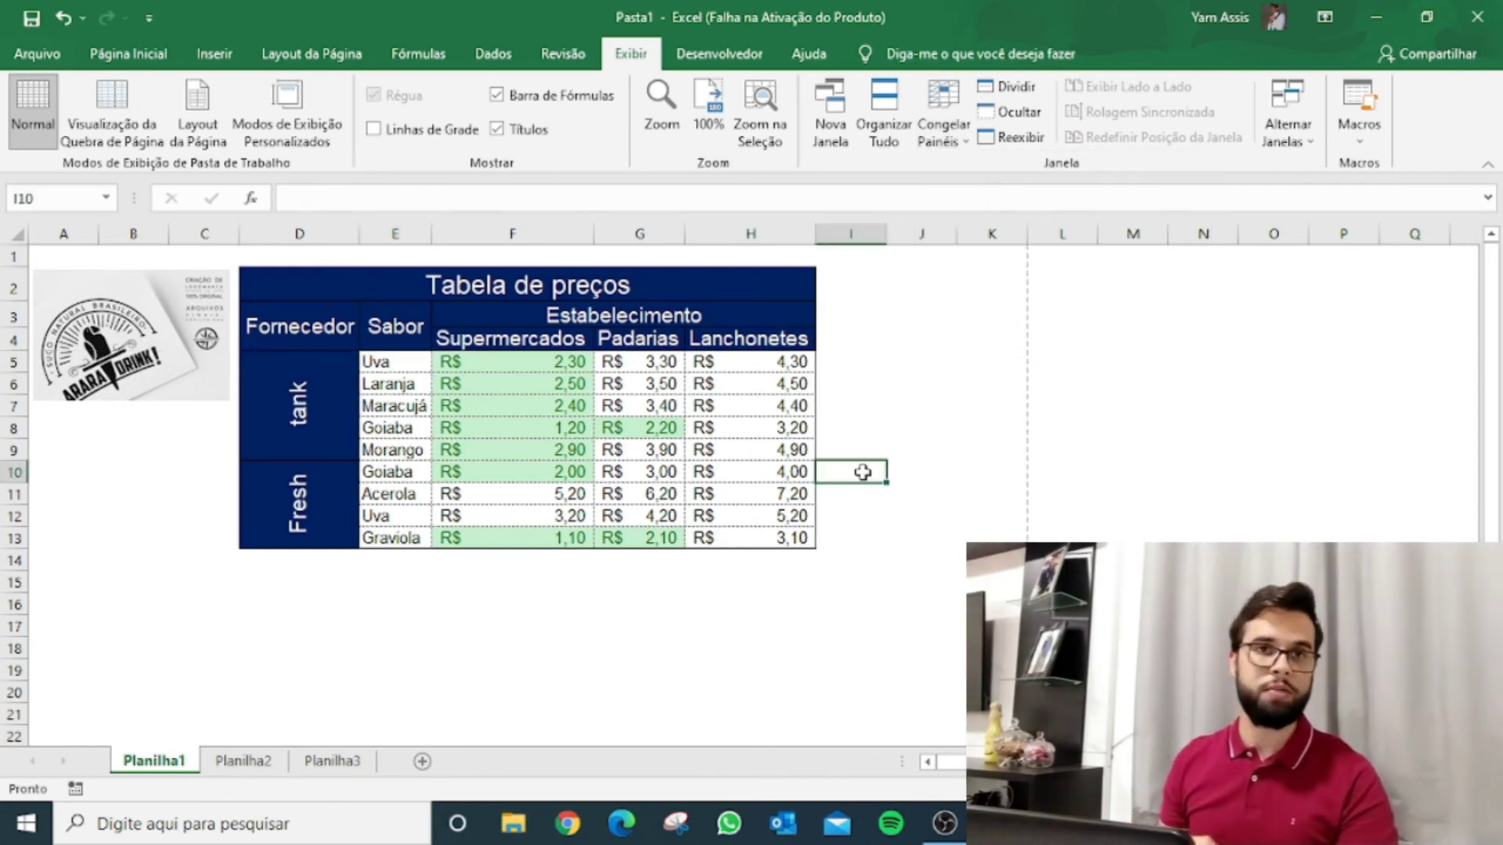
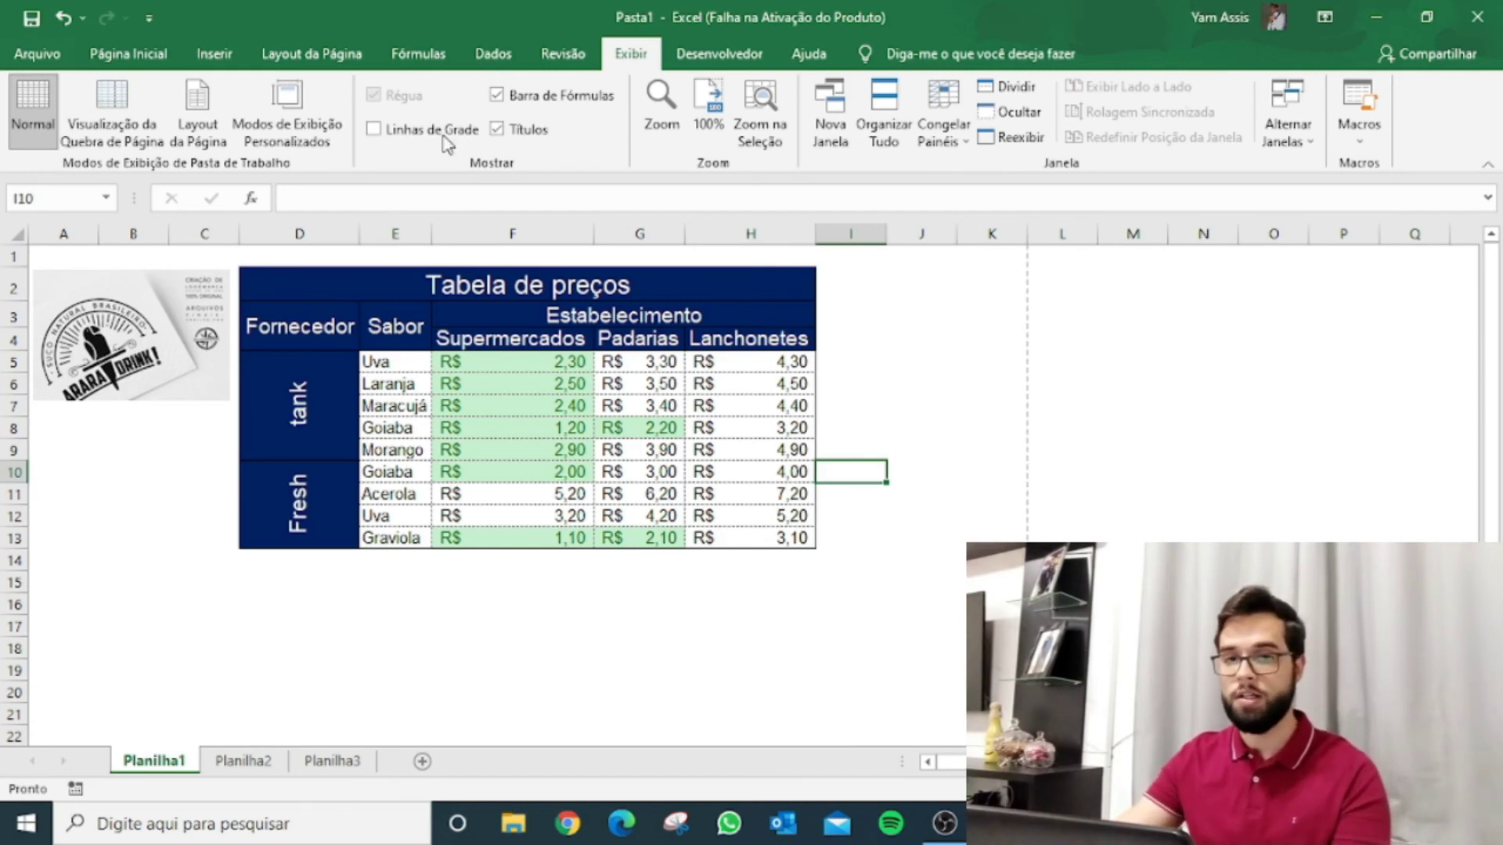
Save the workbook to the Área de Trabalho folder under the file name Tabela de preços
left_click(6, 50)
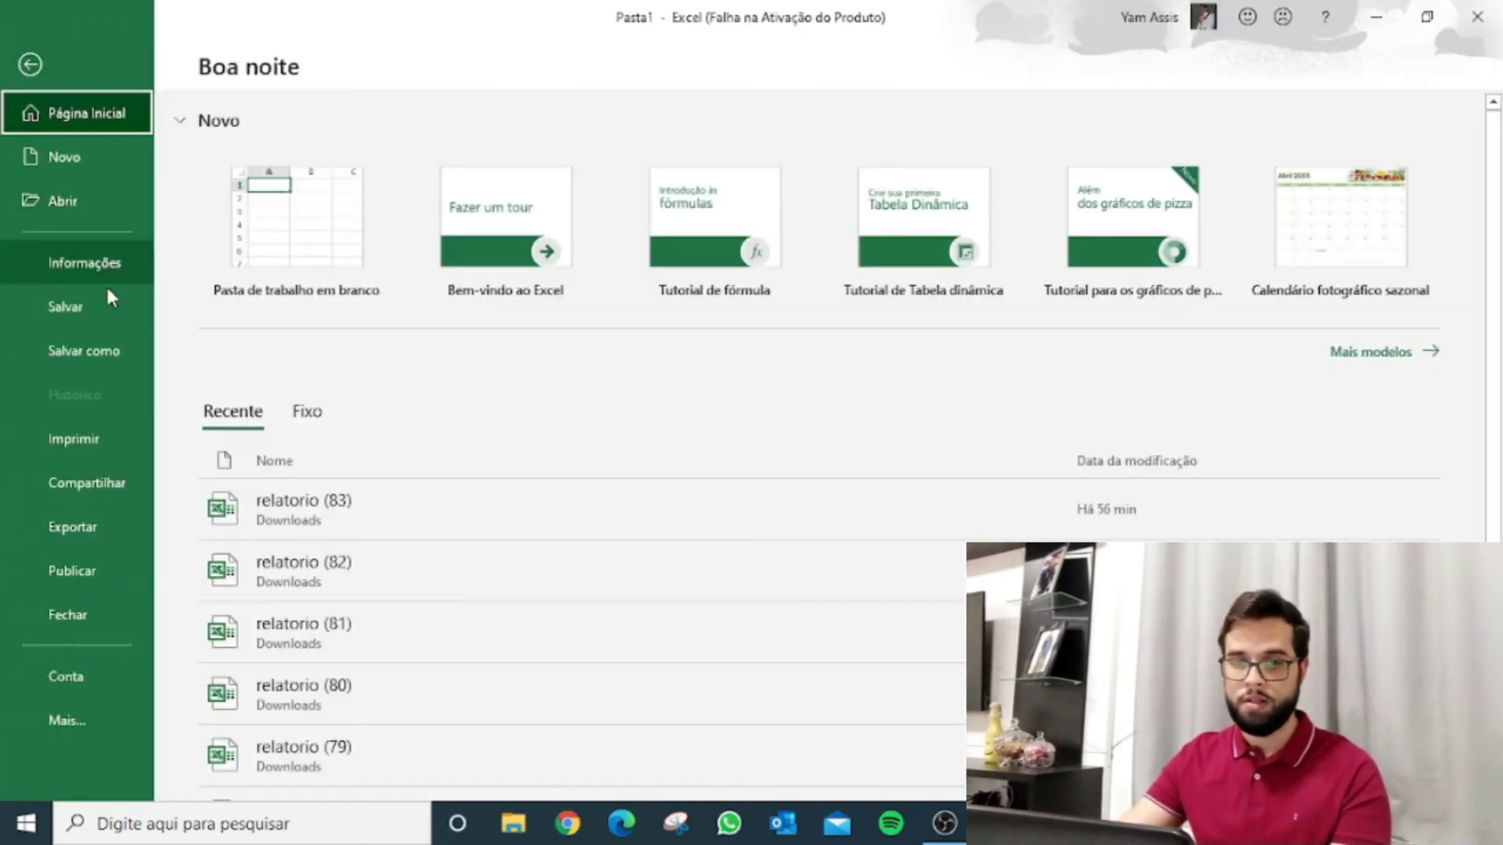
left_click(108, 346)
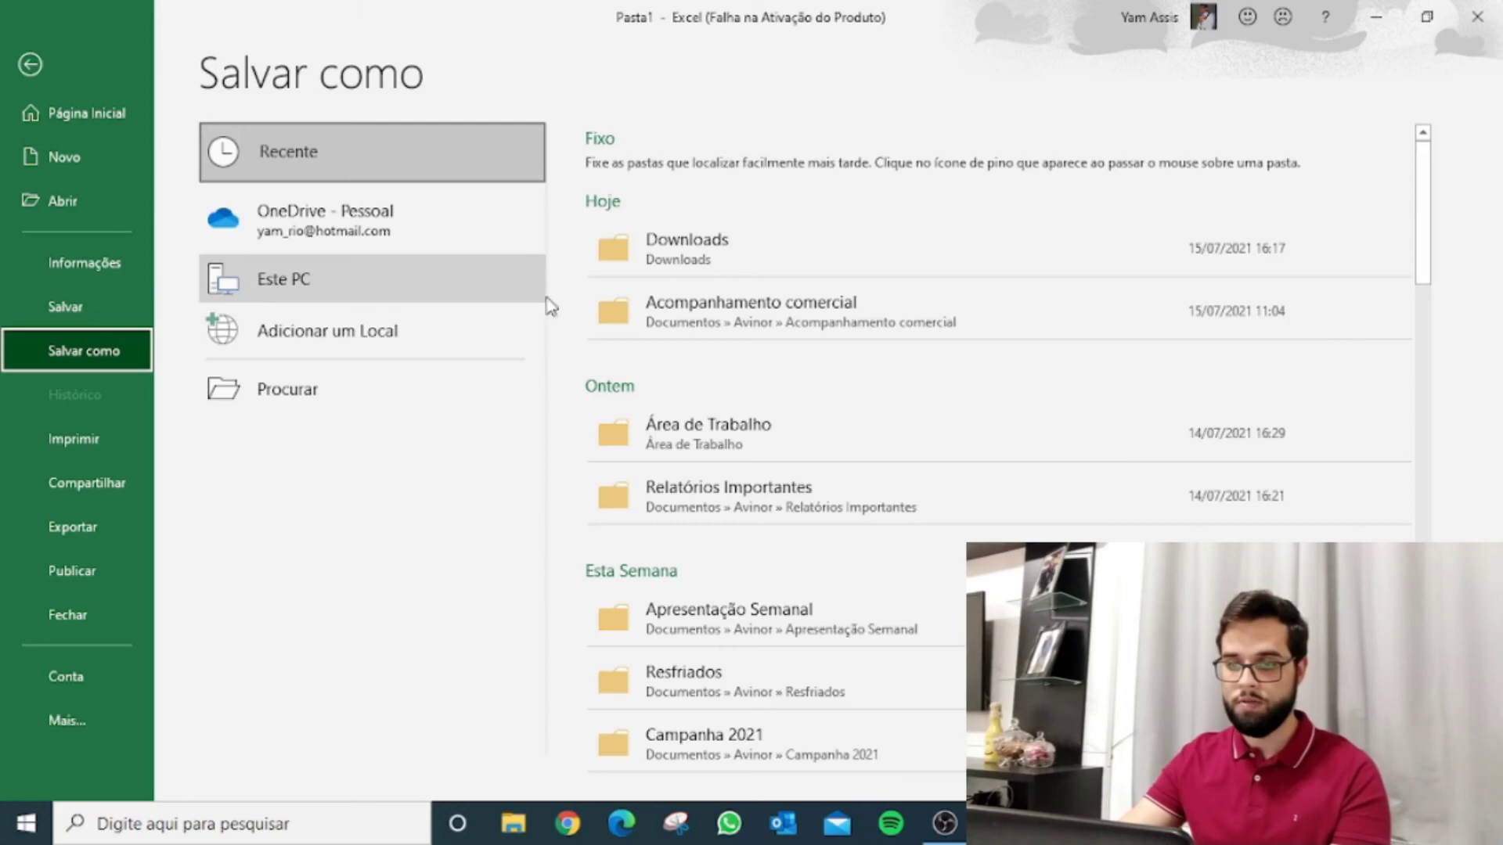
left_click(681, 440)
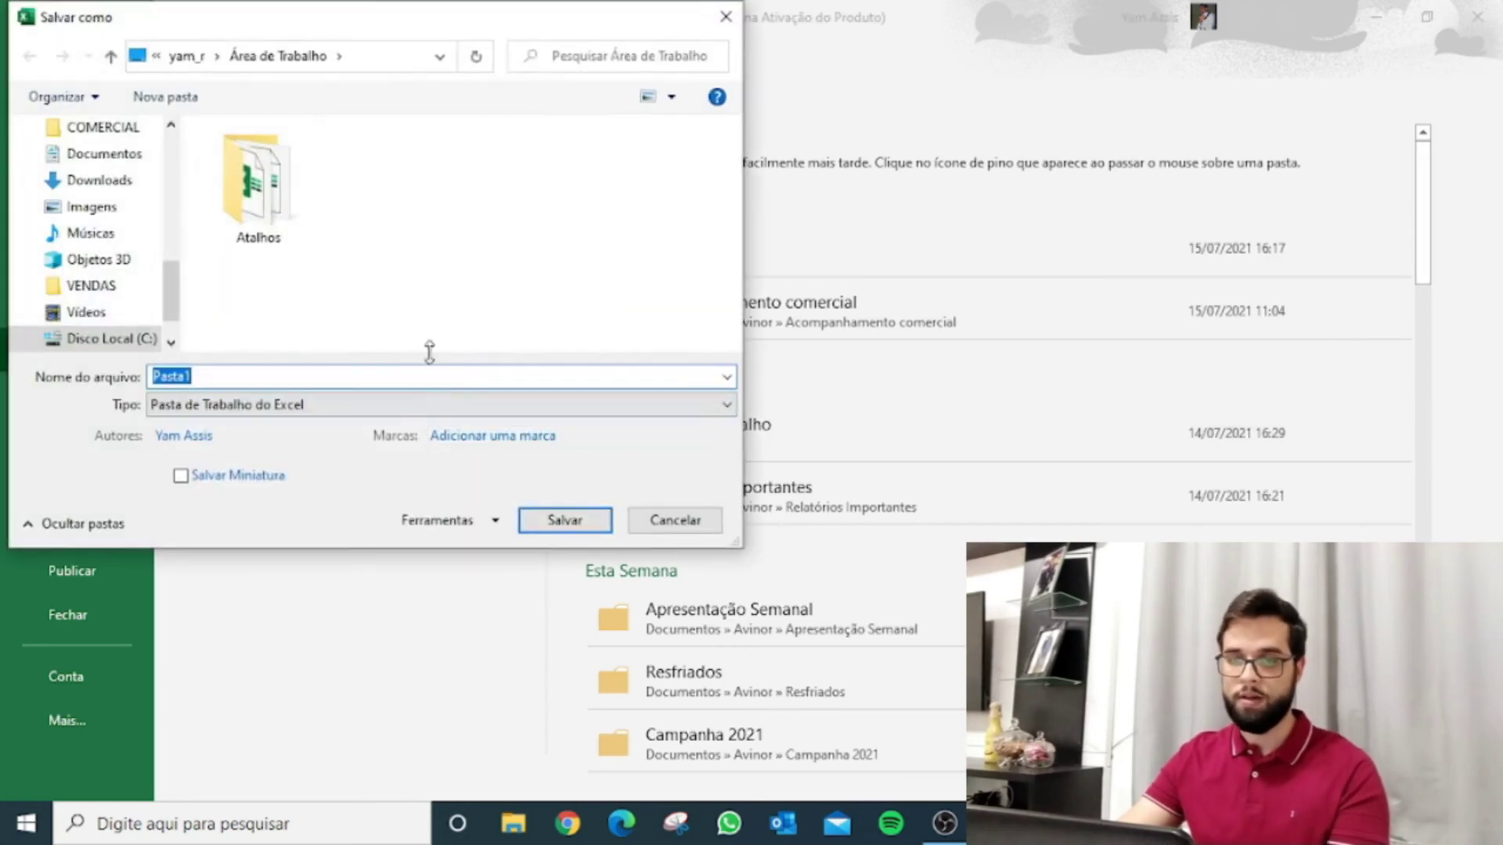
left_click(284, 377)
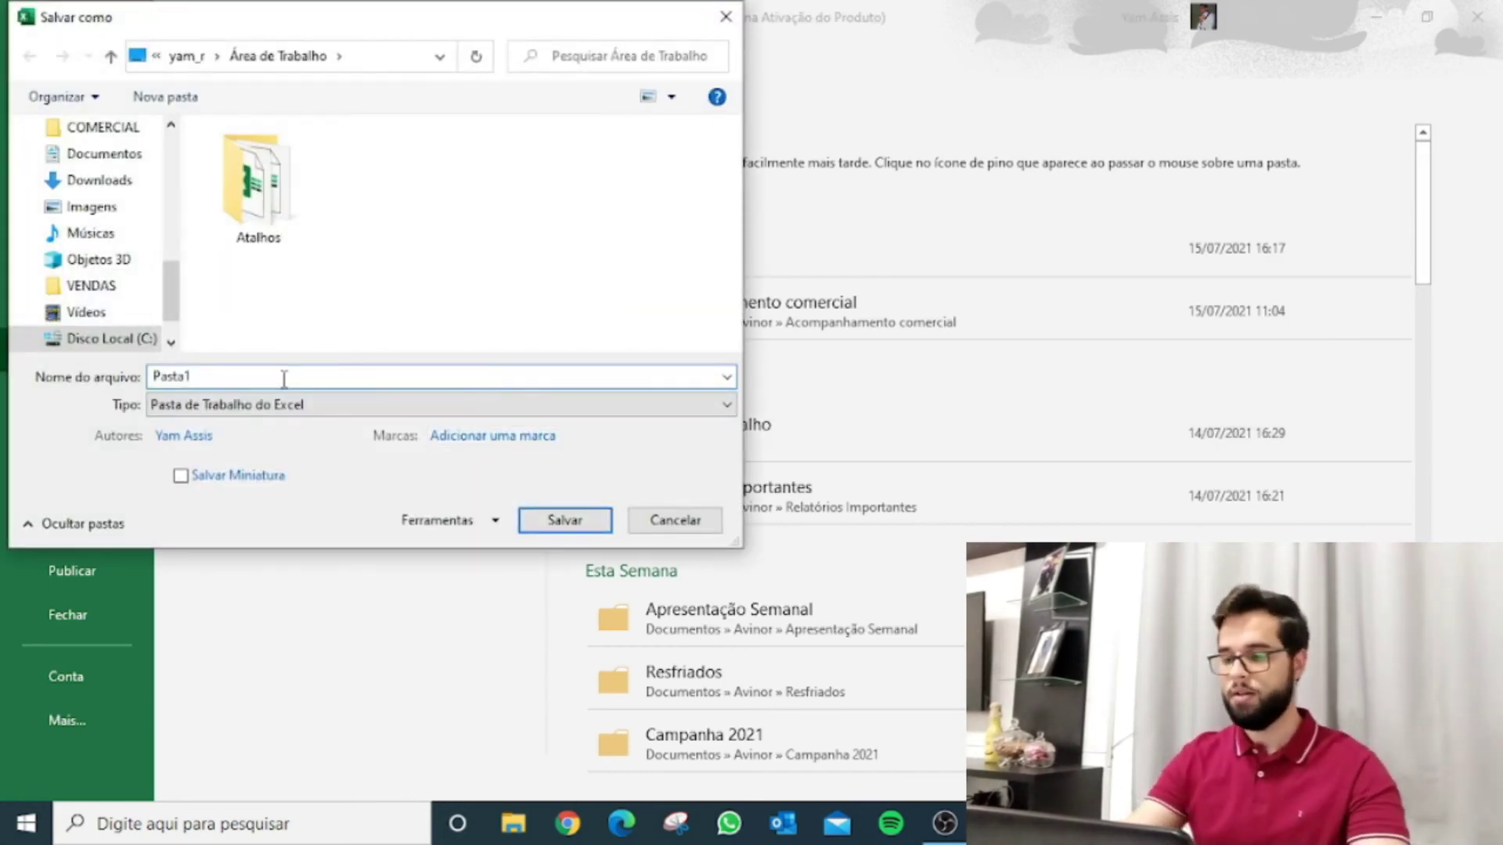
key("BackSpace")
key("BackSpace")
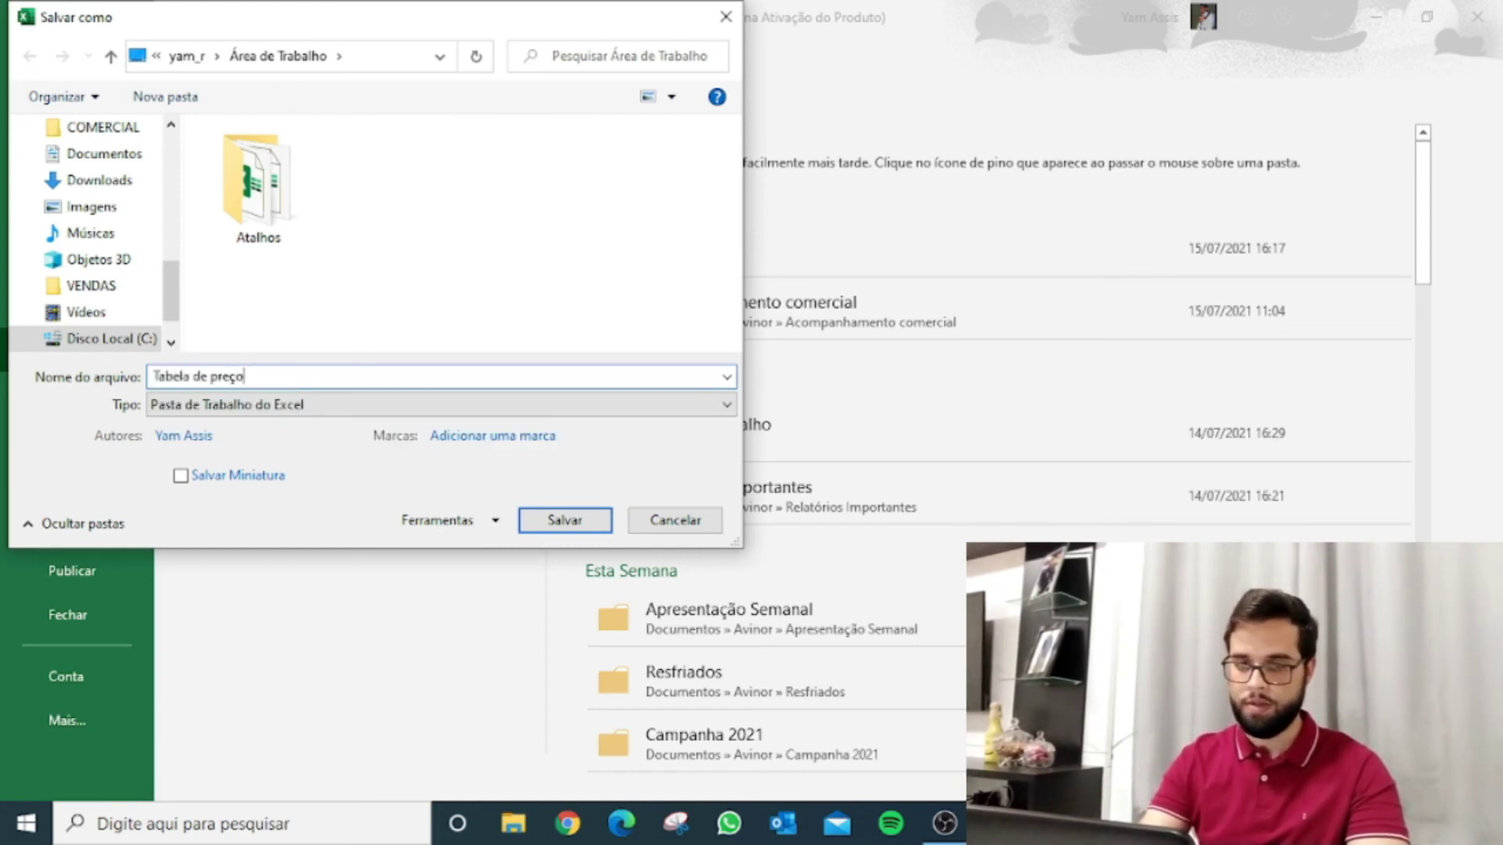
type("Tabela de preços")
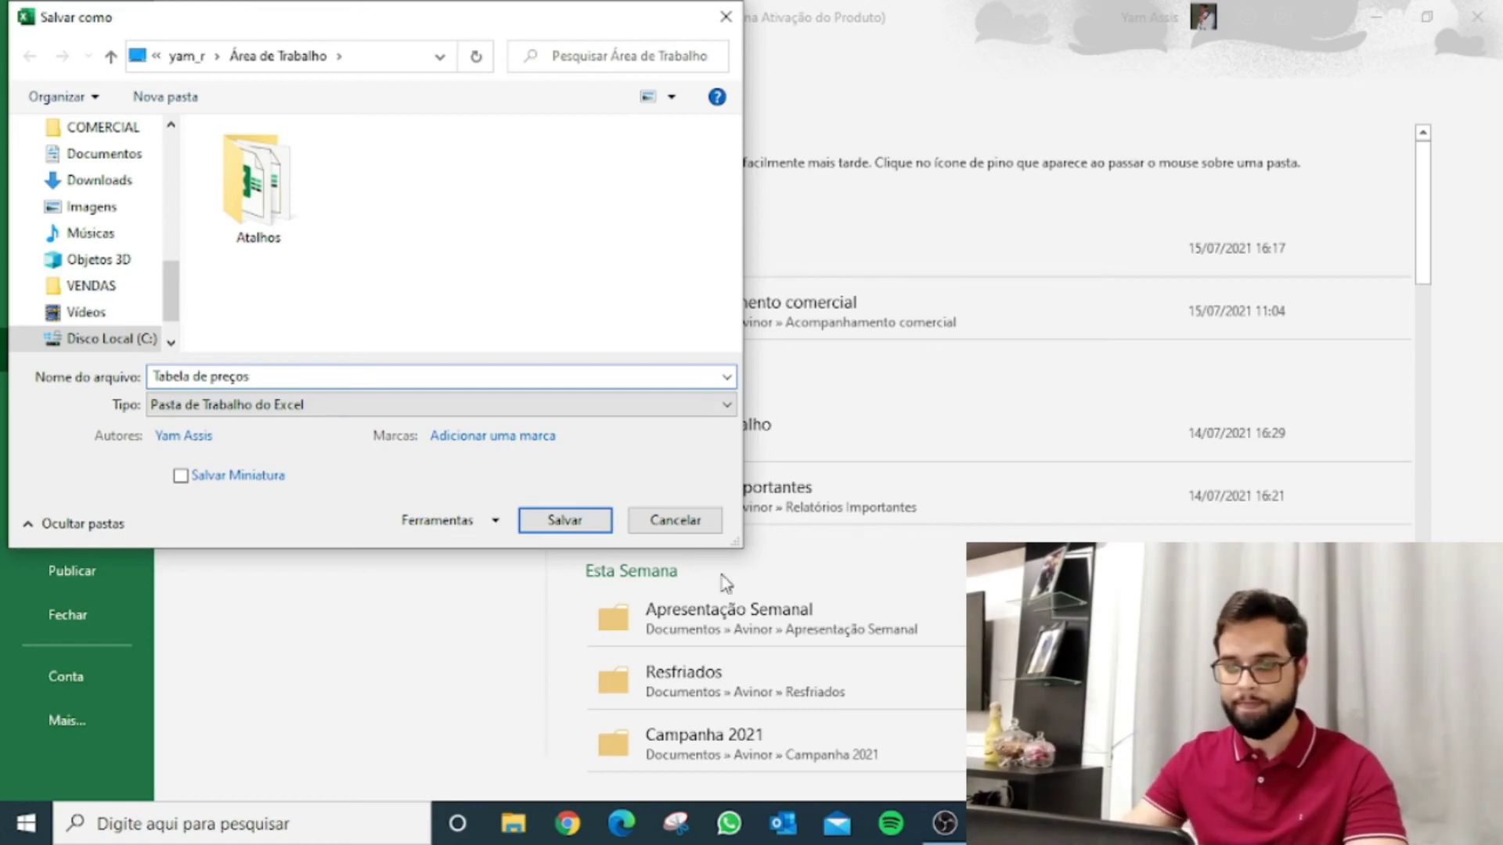
left_click(589, 519)
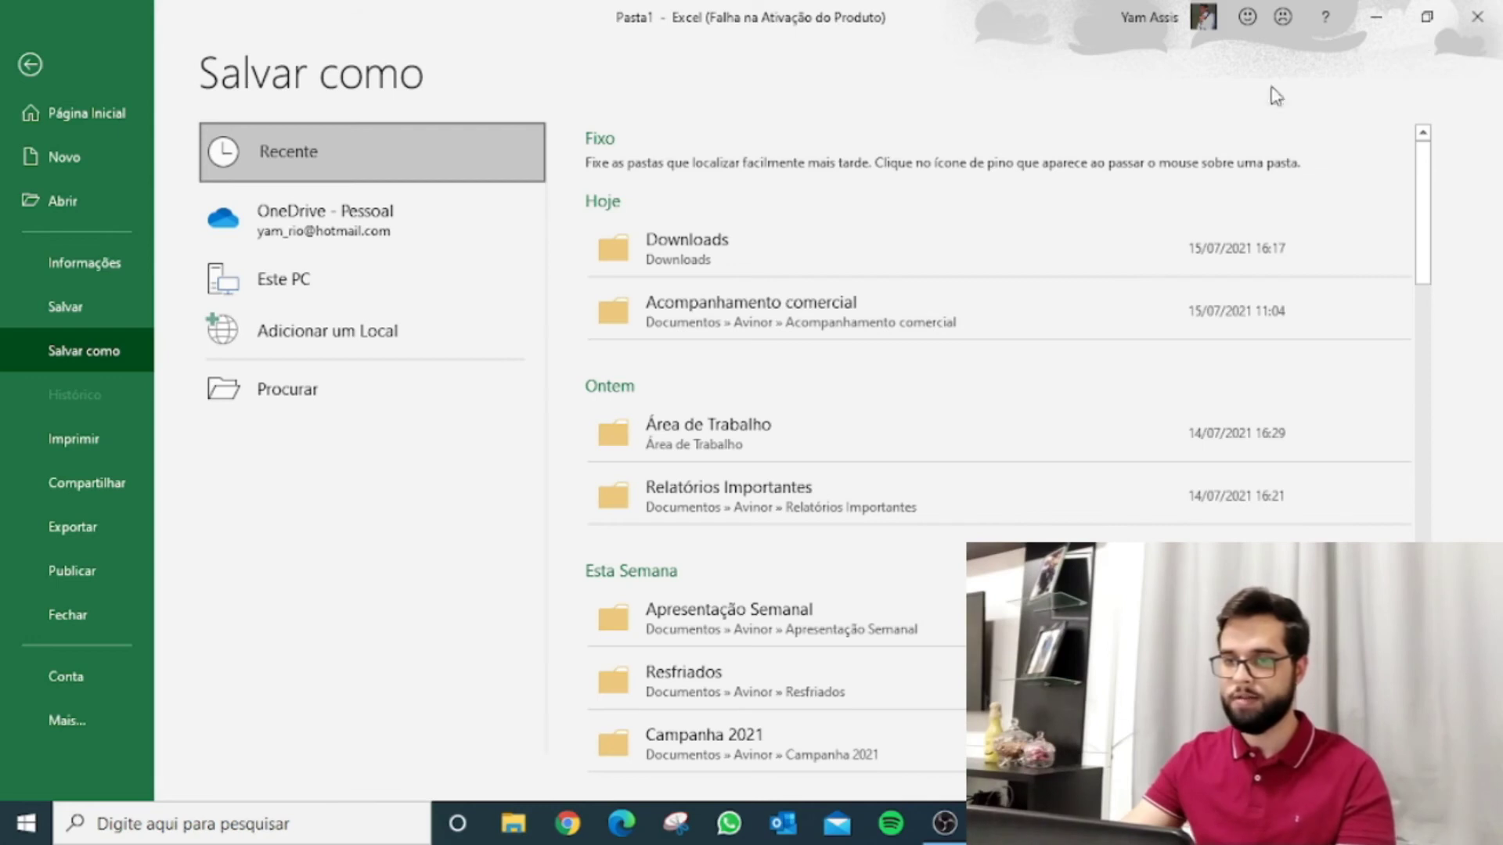
left_click(28, 67)
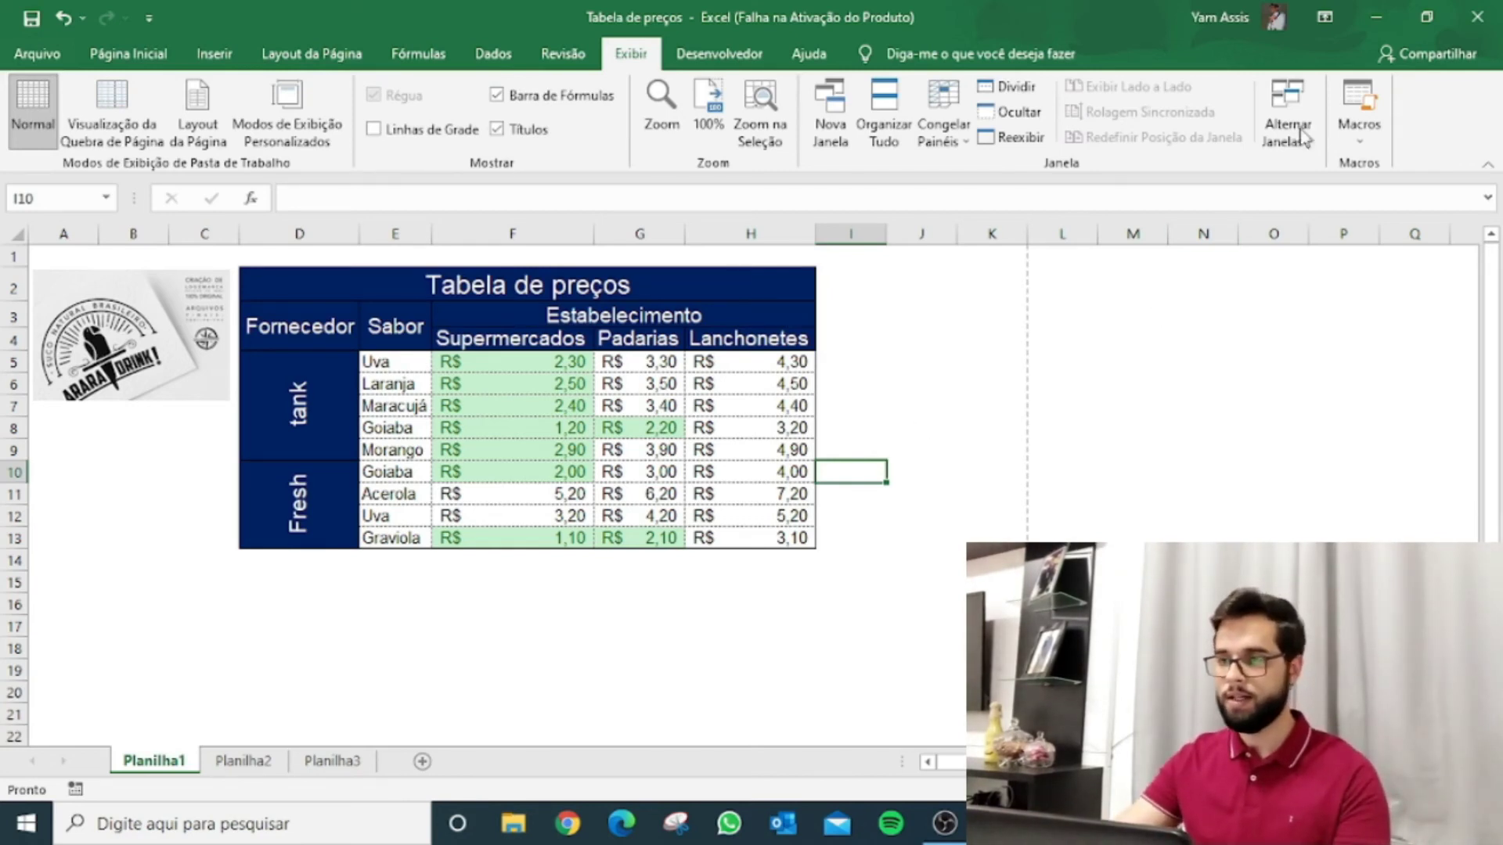
Show the desktop, refresh it, move the Tabela de preços file to a free spot, and return to the workbook
left_click(1382, 16)
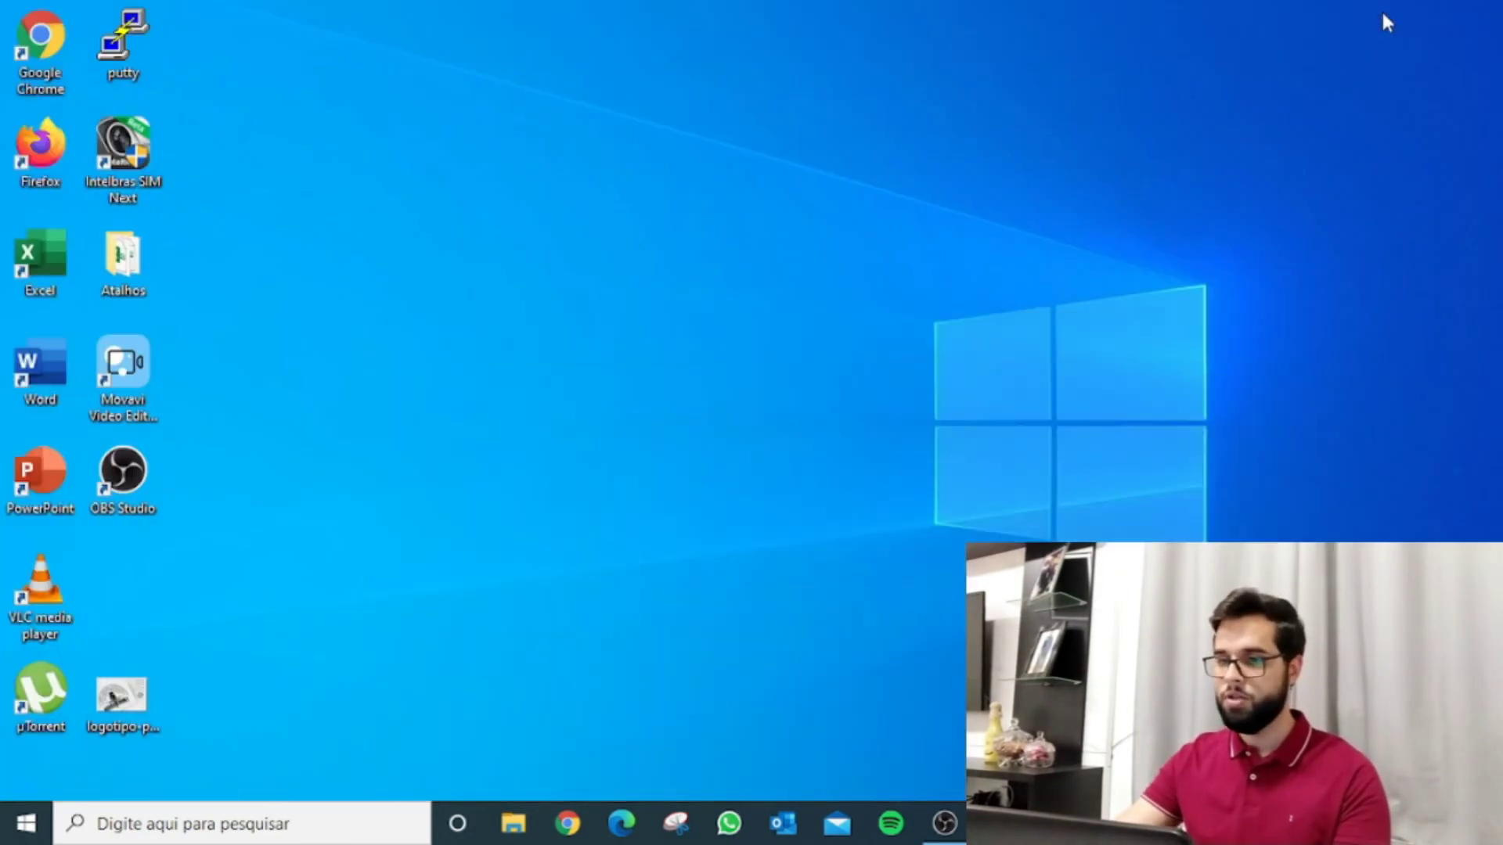
right_click(250, 579)
left_click(322, 415)
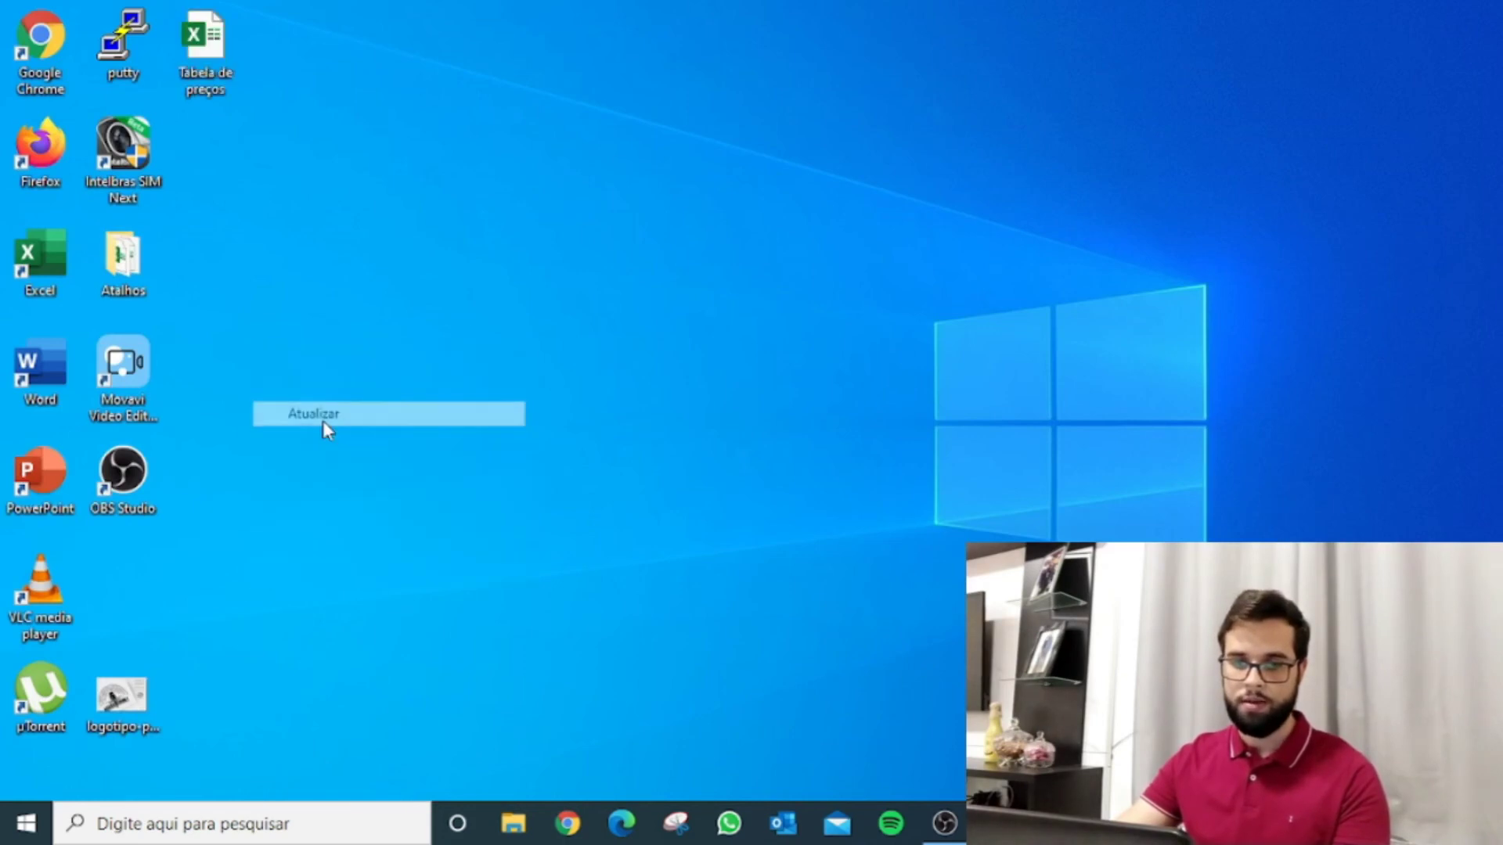
left_click_drag(202, 48, 359, 293)
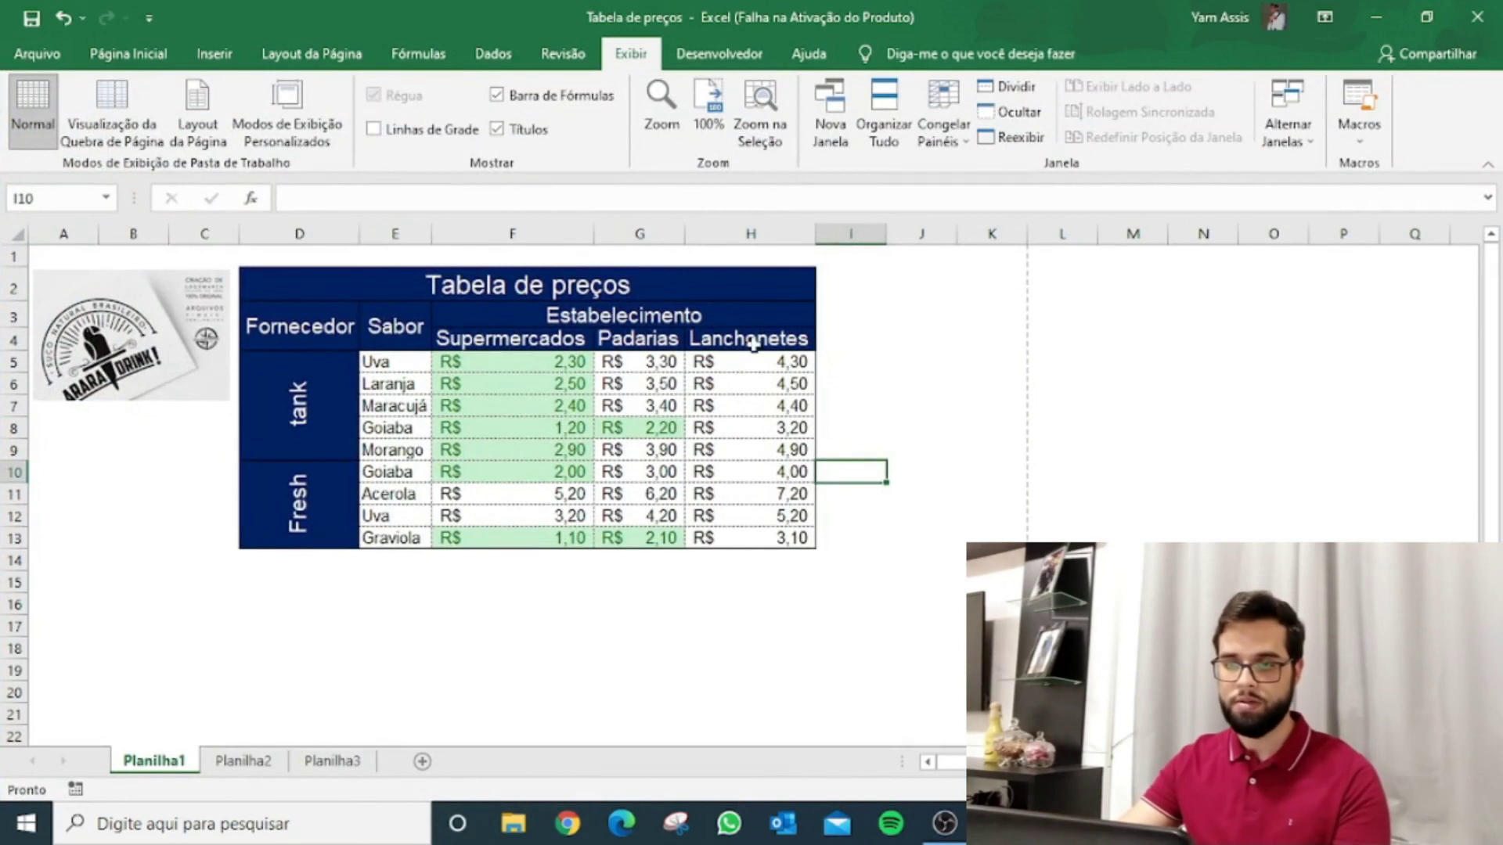
scroll(836, 349, "down", 2)
scroll(840, 349, "up", 2)
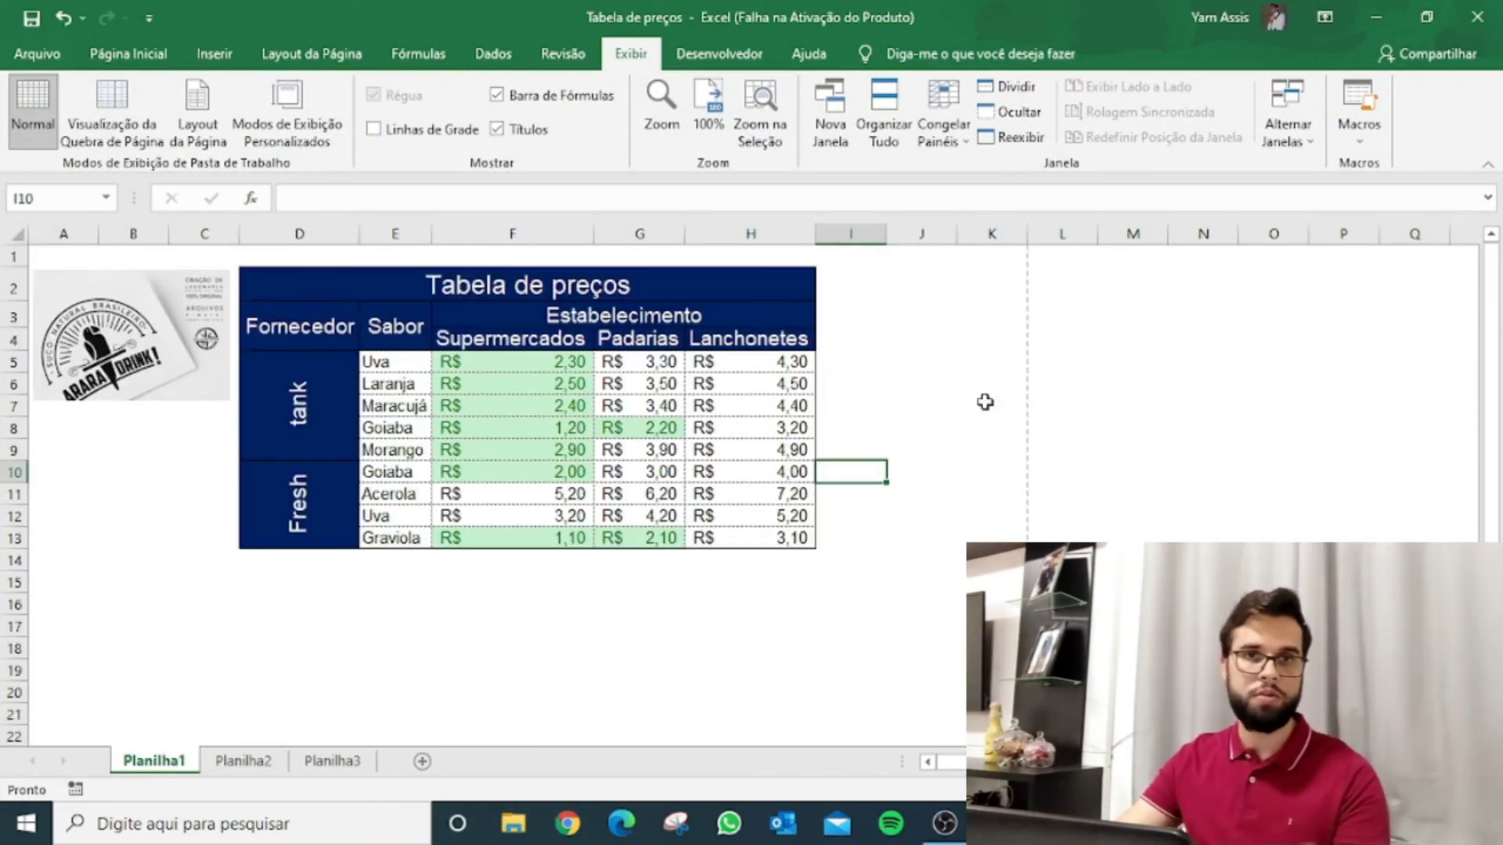
Add the flavour Framboesa in cell E14 with a Supermercados price of 2 in F14
left_click(410, 564)
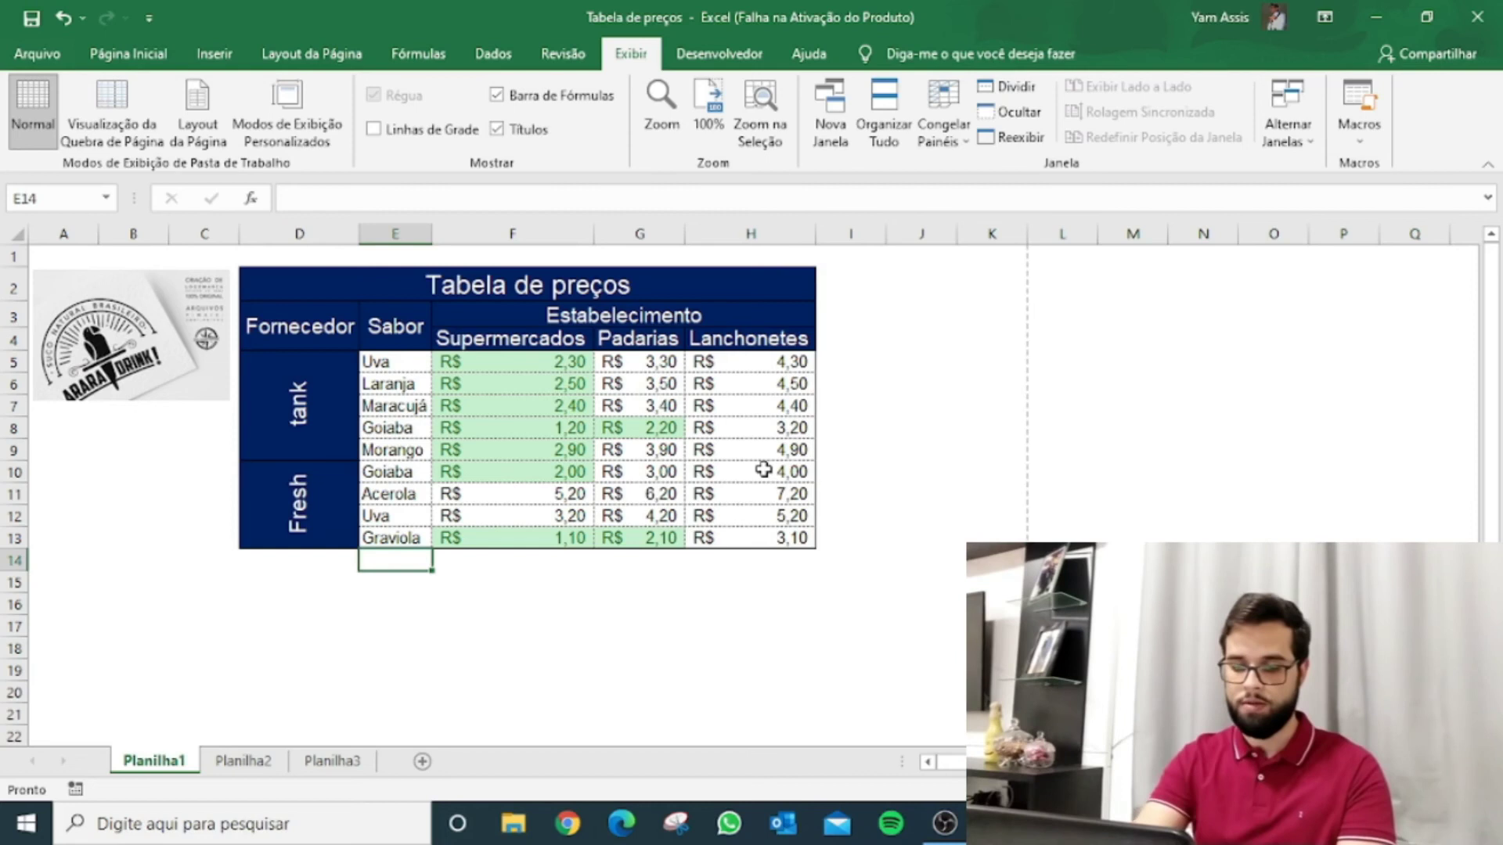
type("Framboesa")
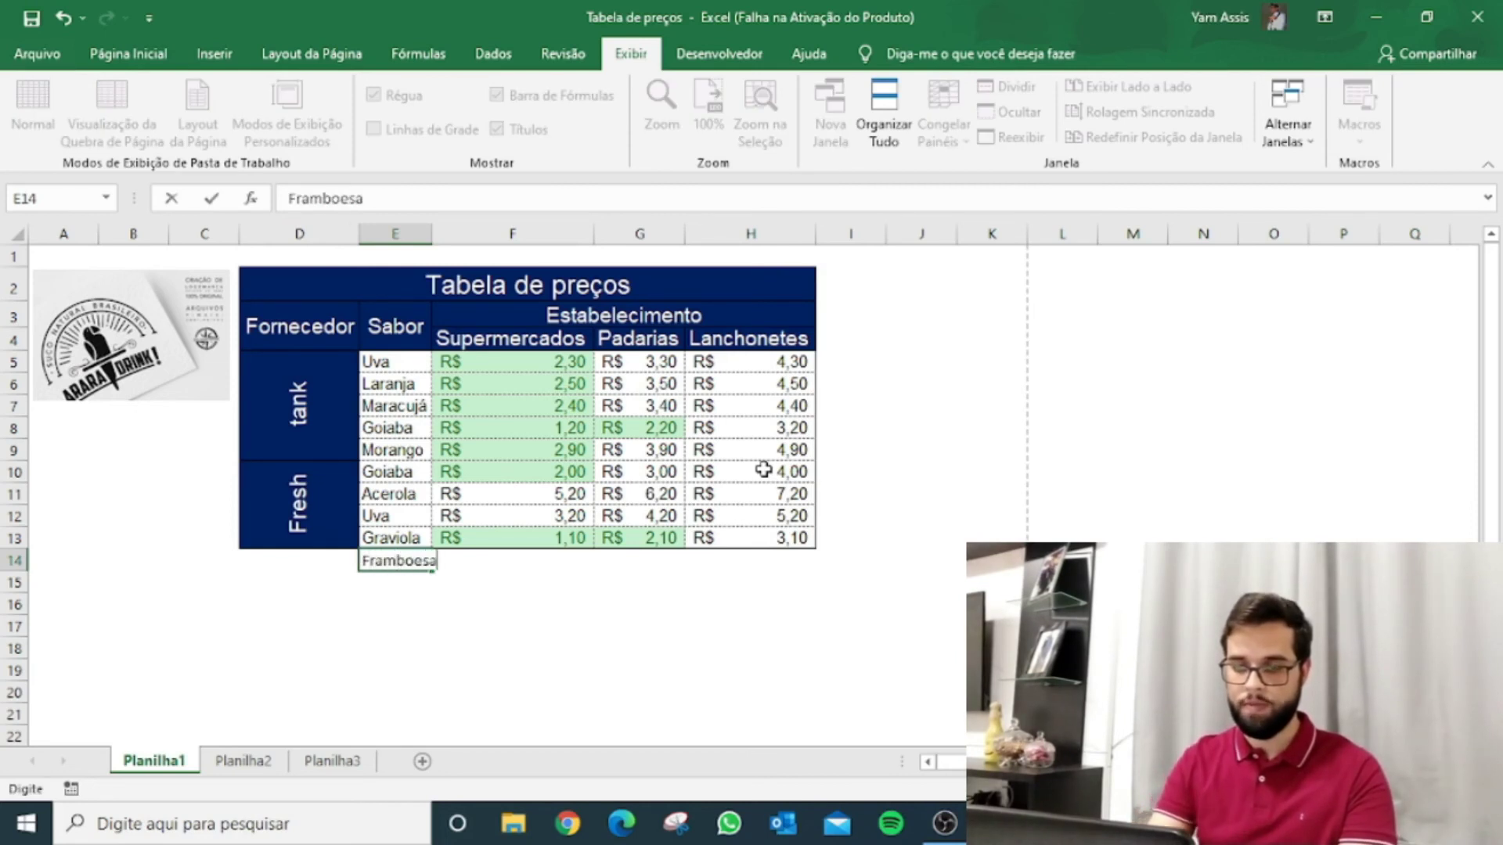
key("Tab")
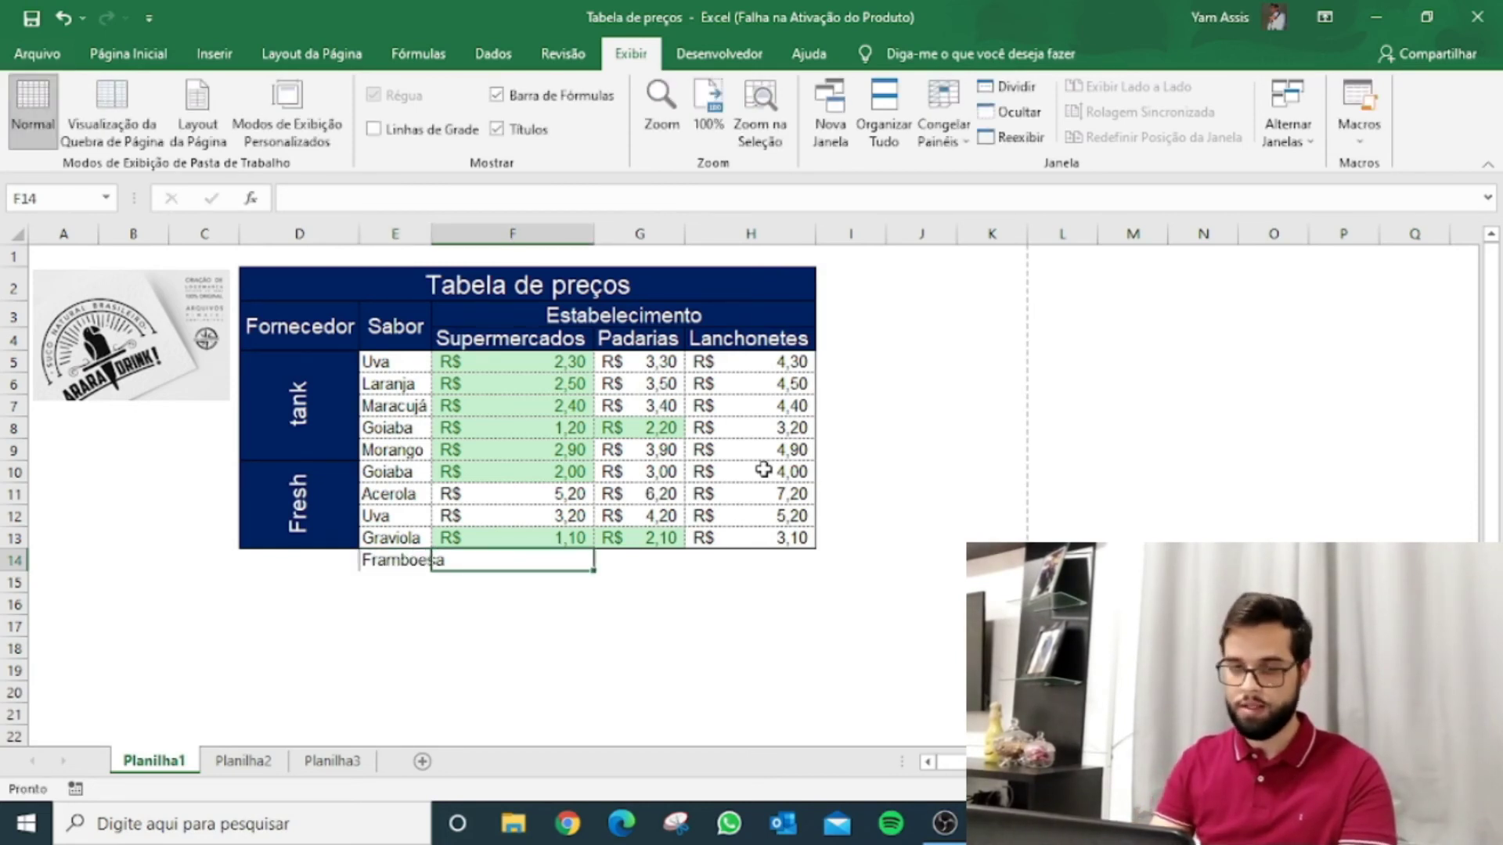
type("2")
key("Tab")
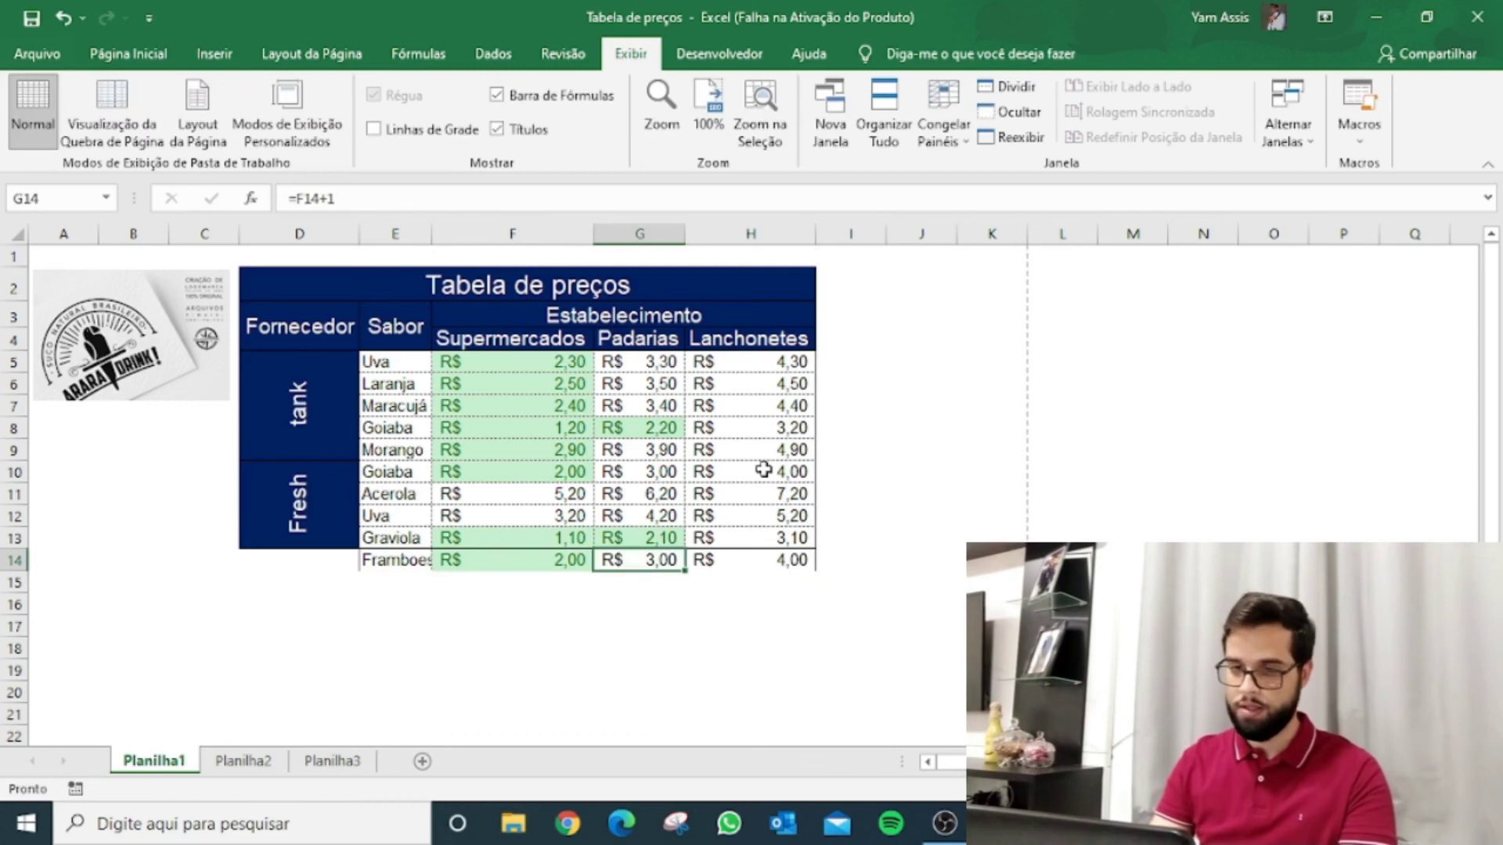
Check the Padarias and Lanchonetes cells of the Framboesa row, and autofit the Sabor column's width
left_click(667, 526)
left_click(642, 559)
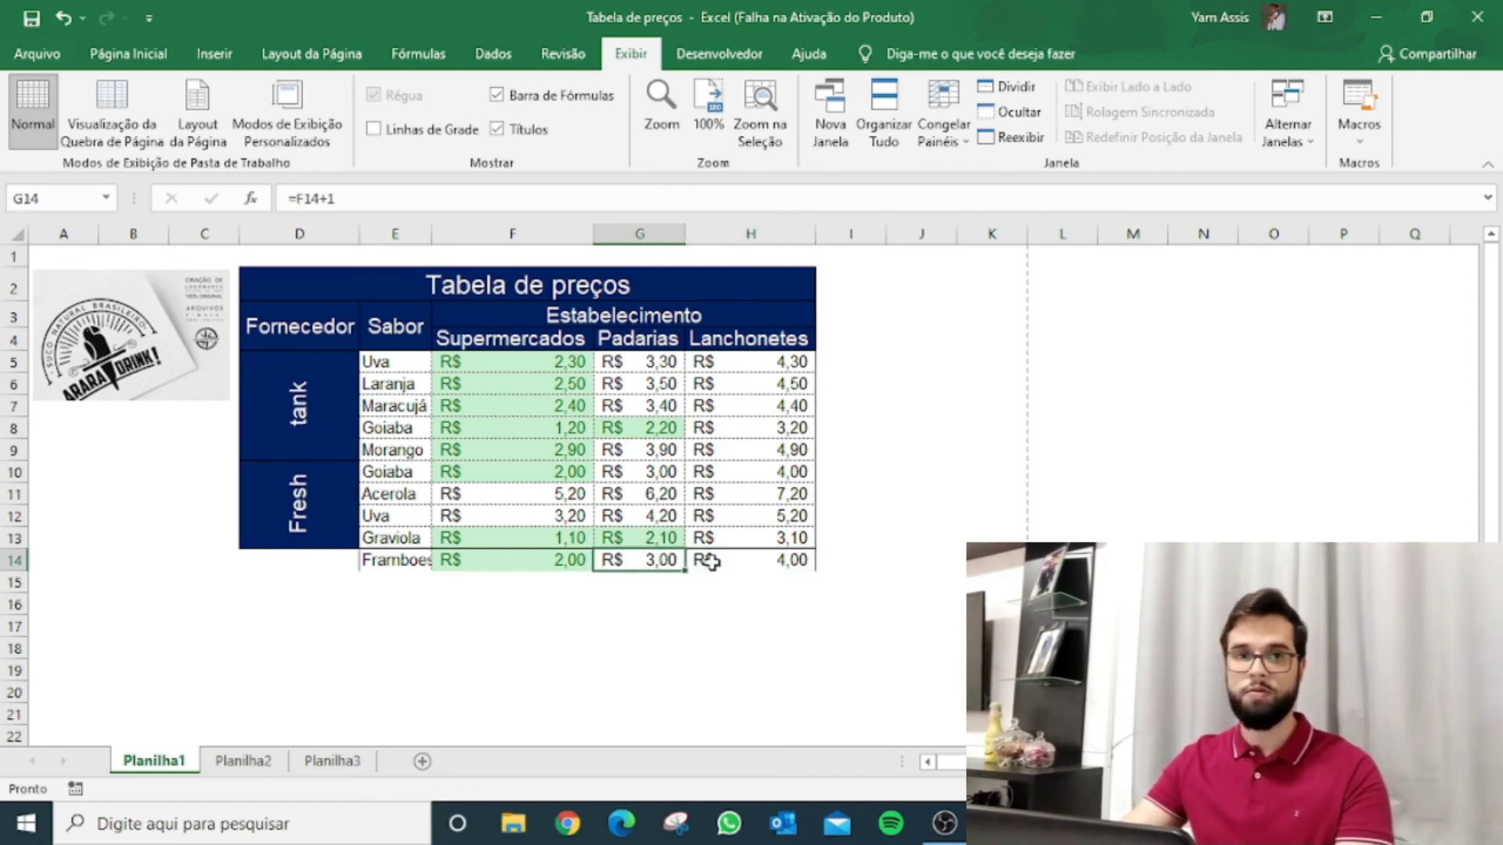
left_click(710, 560)
left_click(803, 592)
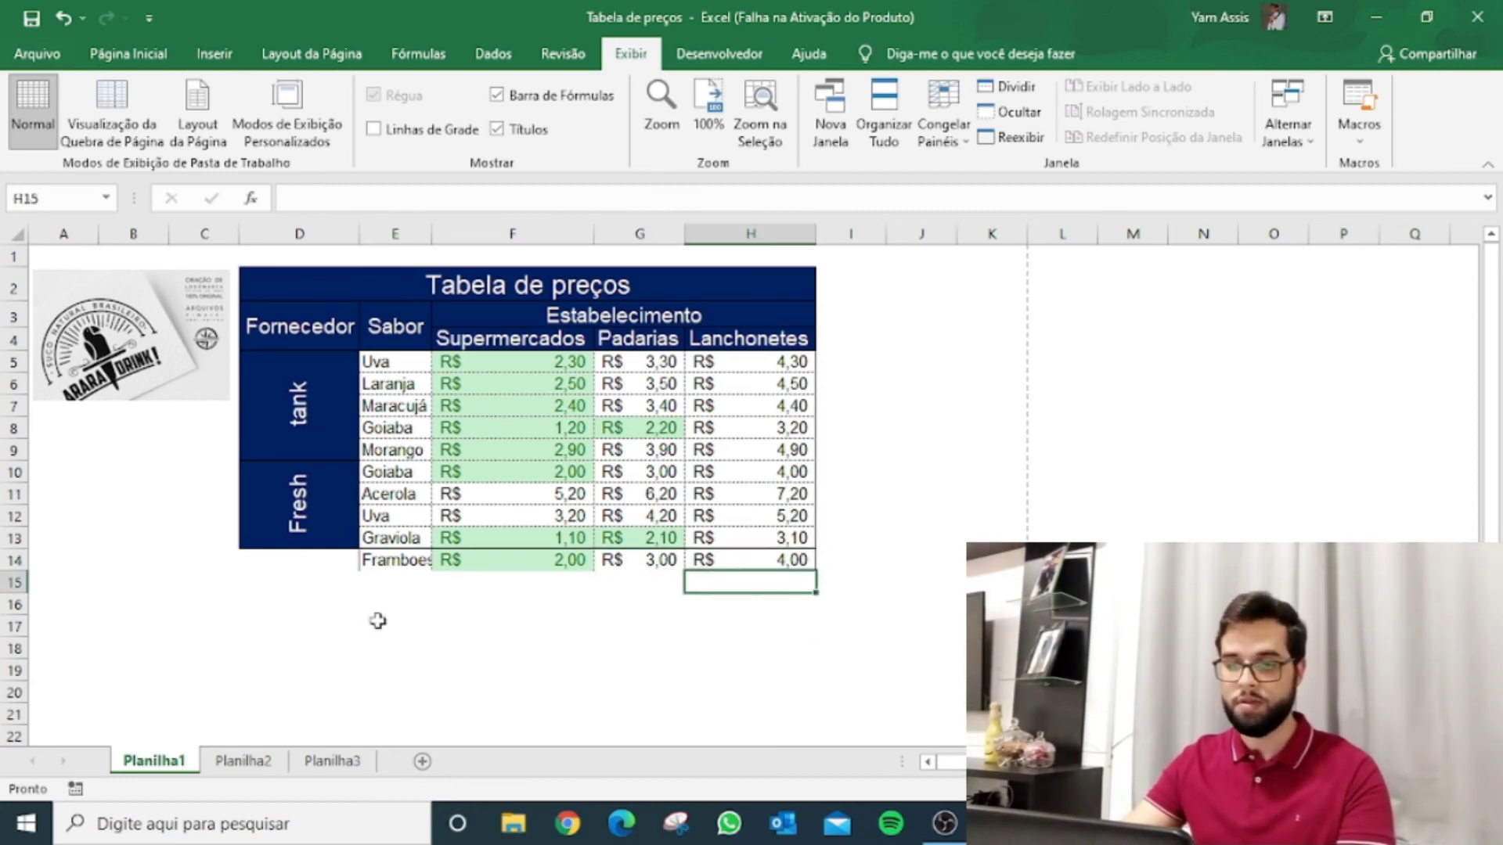
double_click(431, 242)
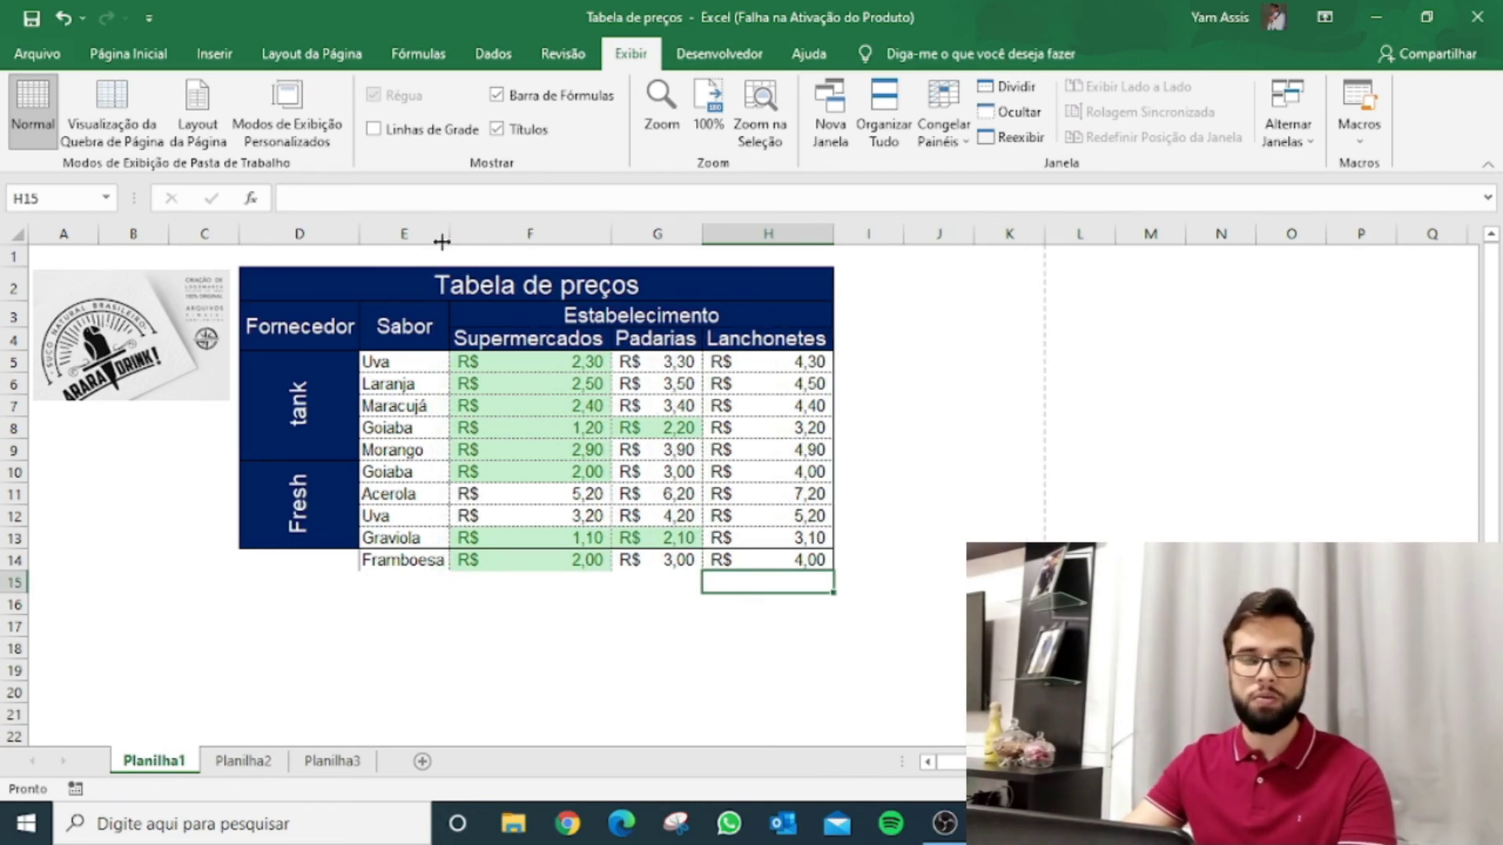
Extend the merged Fresh supplier cell down to row 14 by unmerging and re-merging D10:D14
left_click(323, 530)
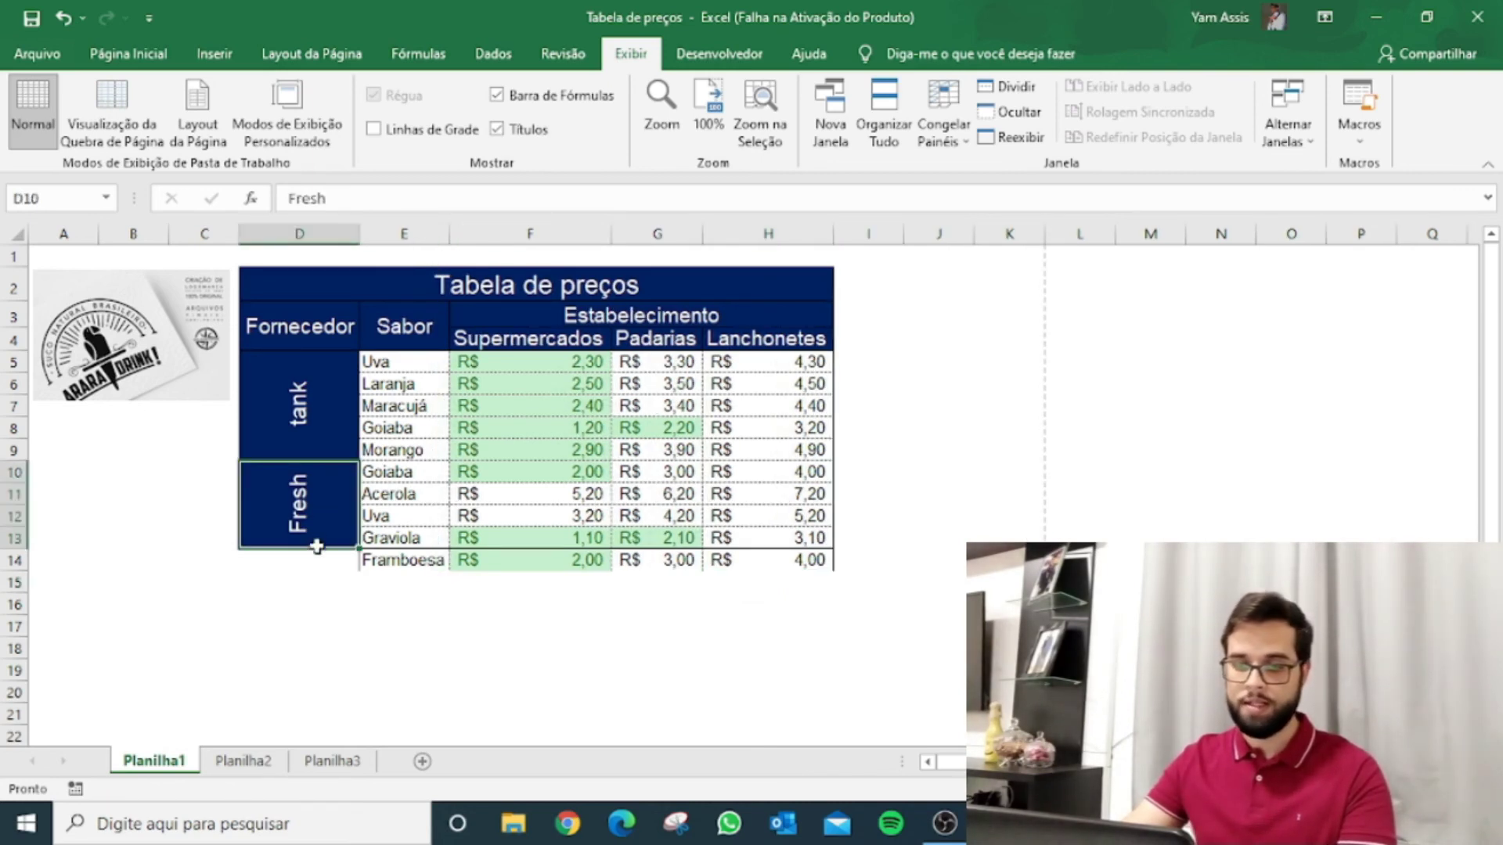
left_click_drag(316, 547, 316, 552)
left_click(128, 53)
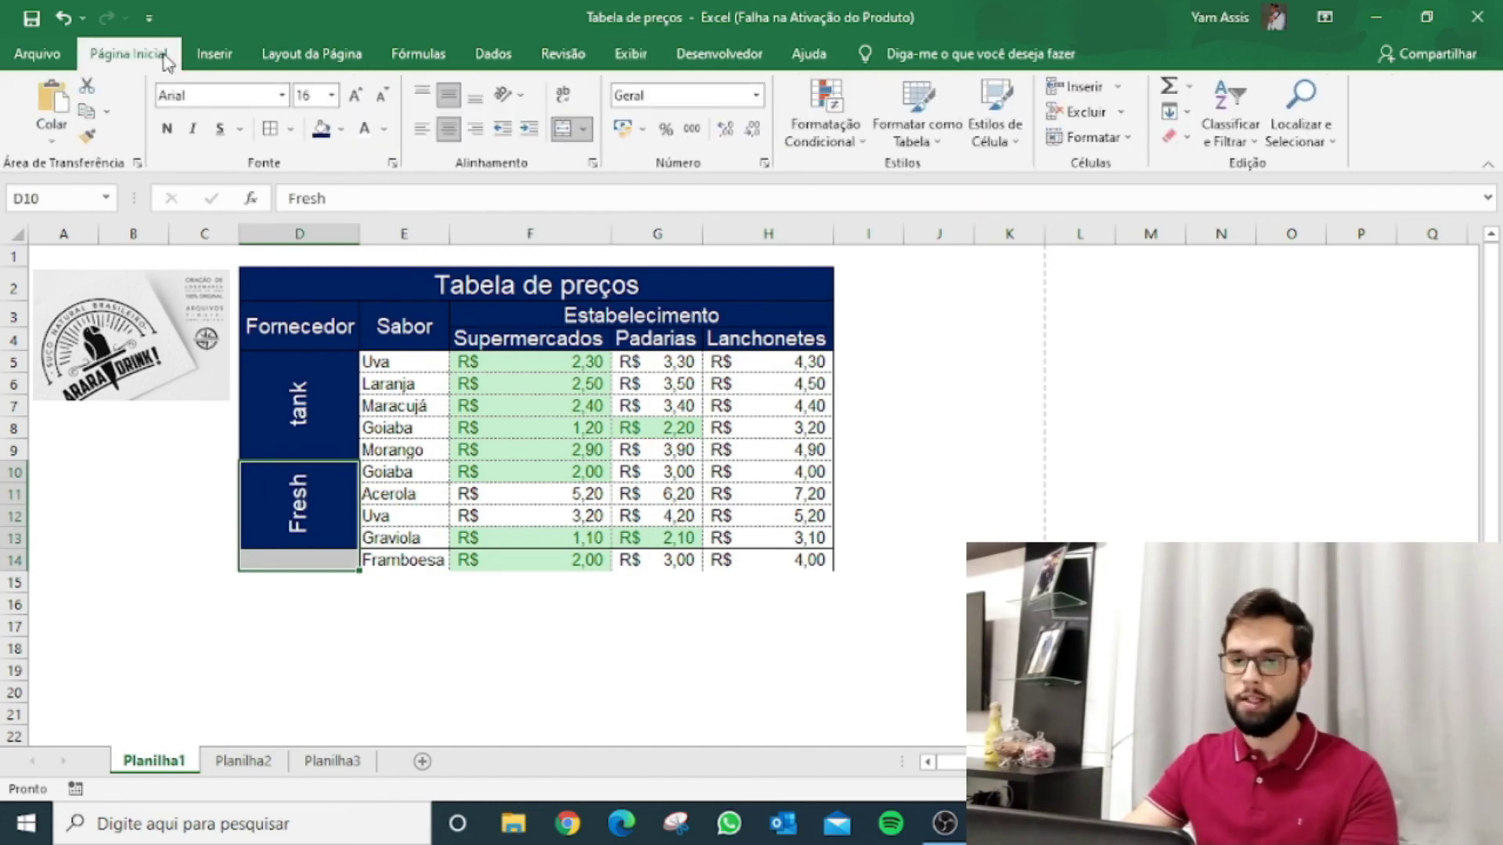
left_click(576, 132)
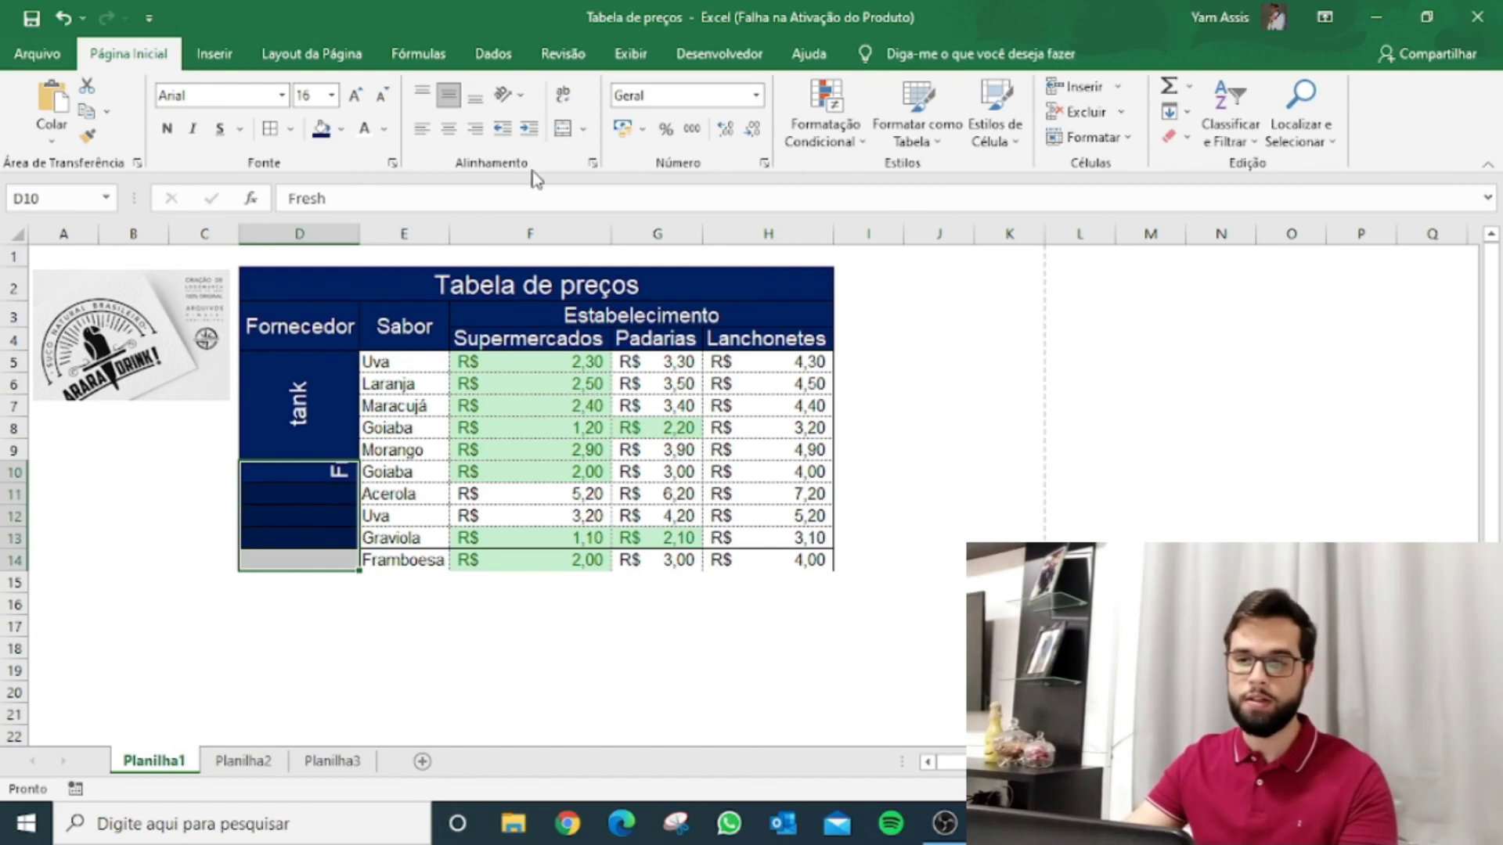
left_click(563, 130)
left_click(355, 628)
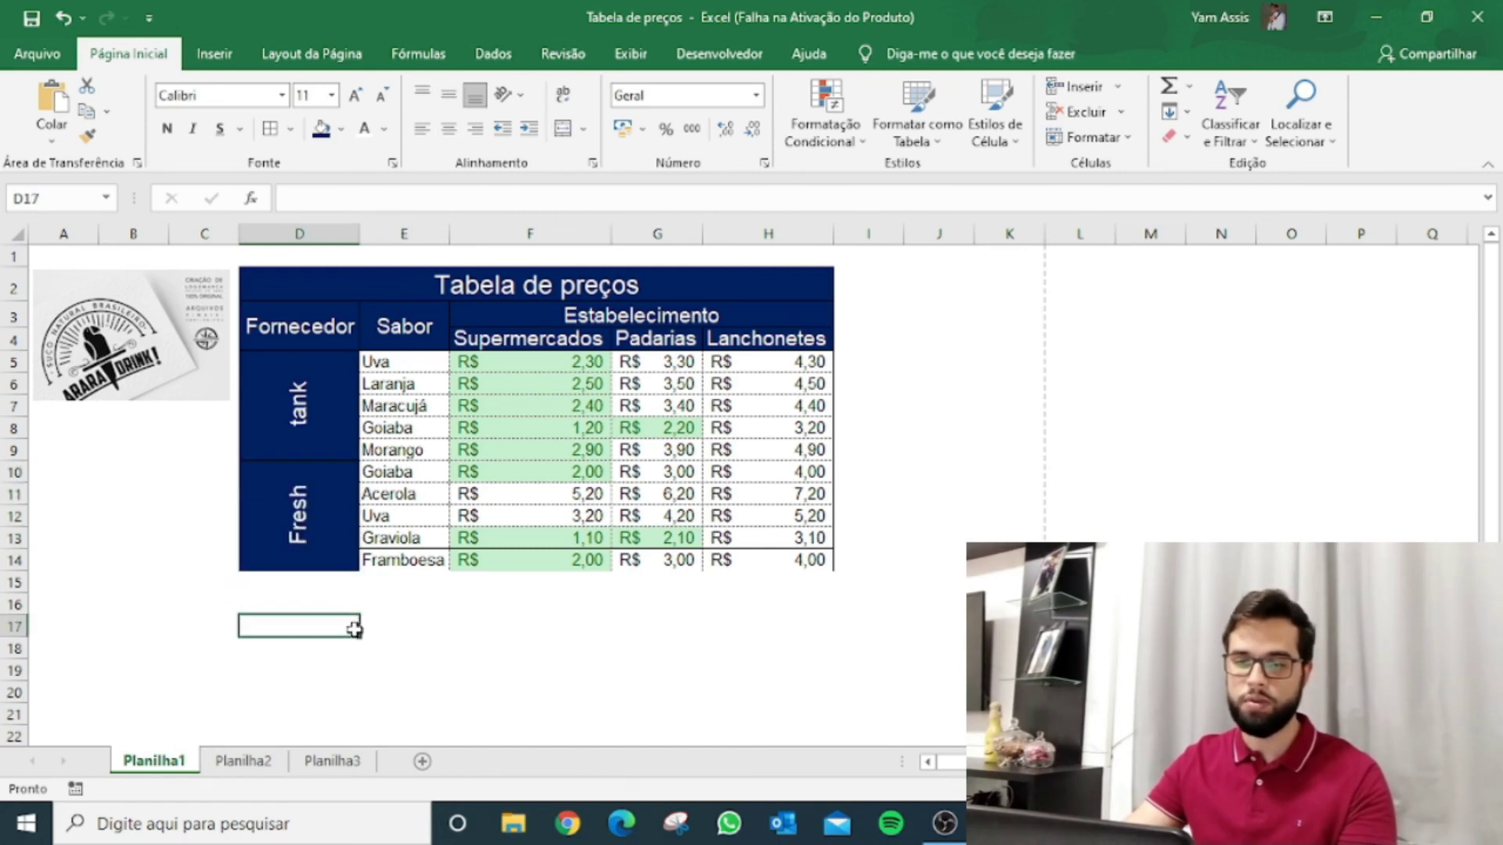
Apply outside borders to the merged Fresh supplier cell
left_click(321, 518)
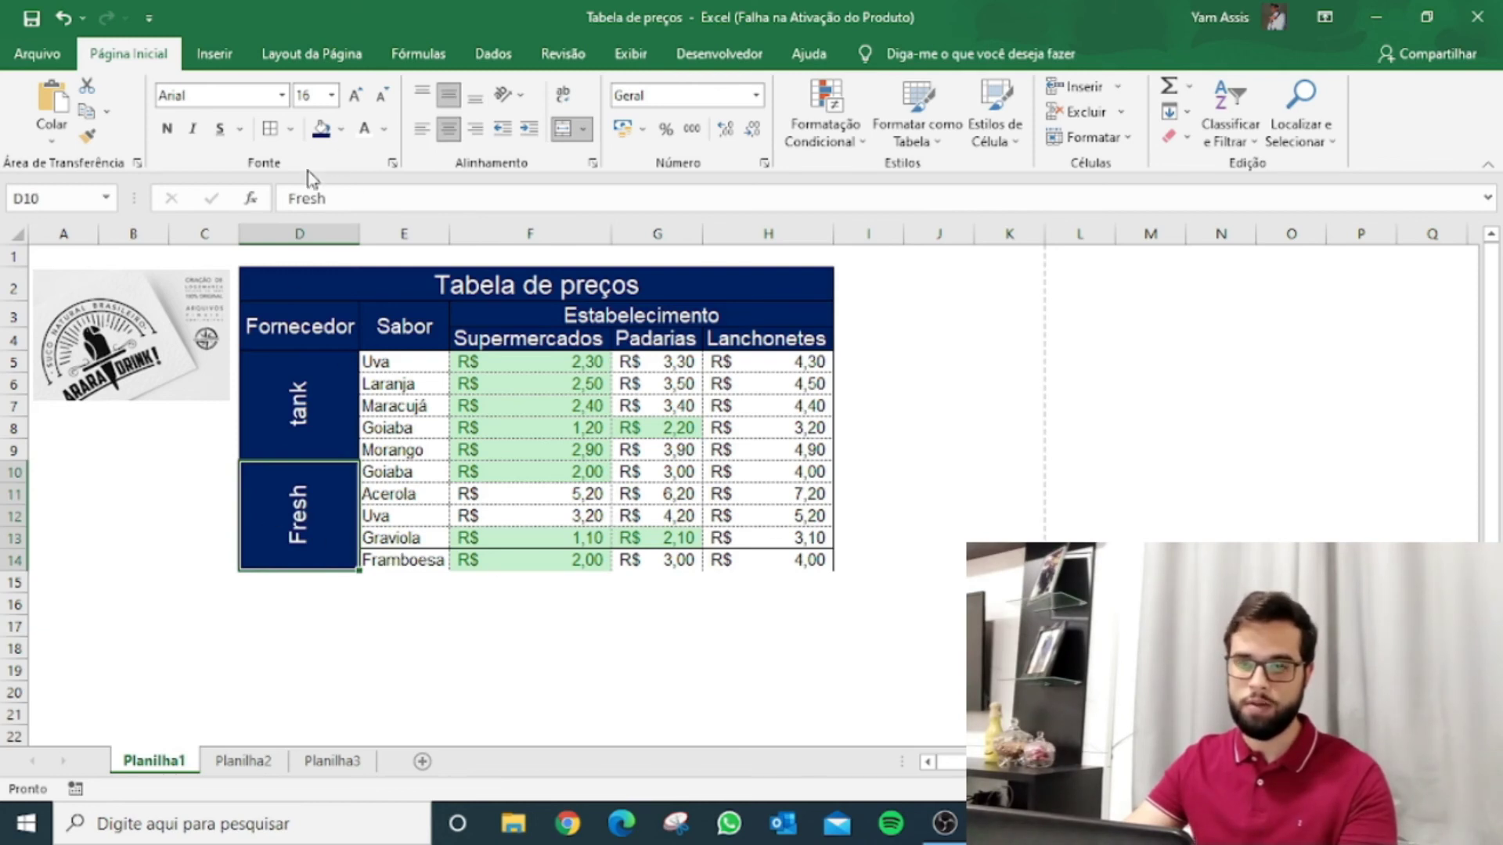
left_click(286, 603)
left_click(278, 531)
left_click(289, 128)
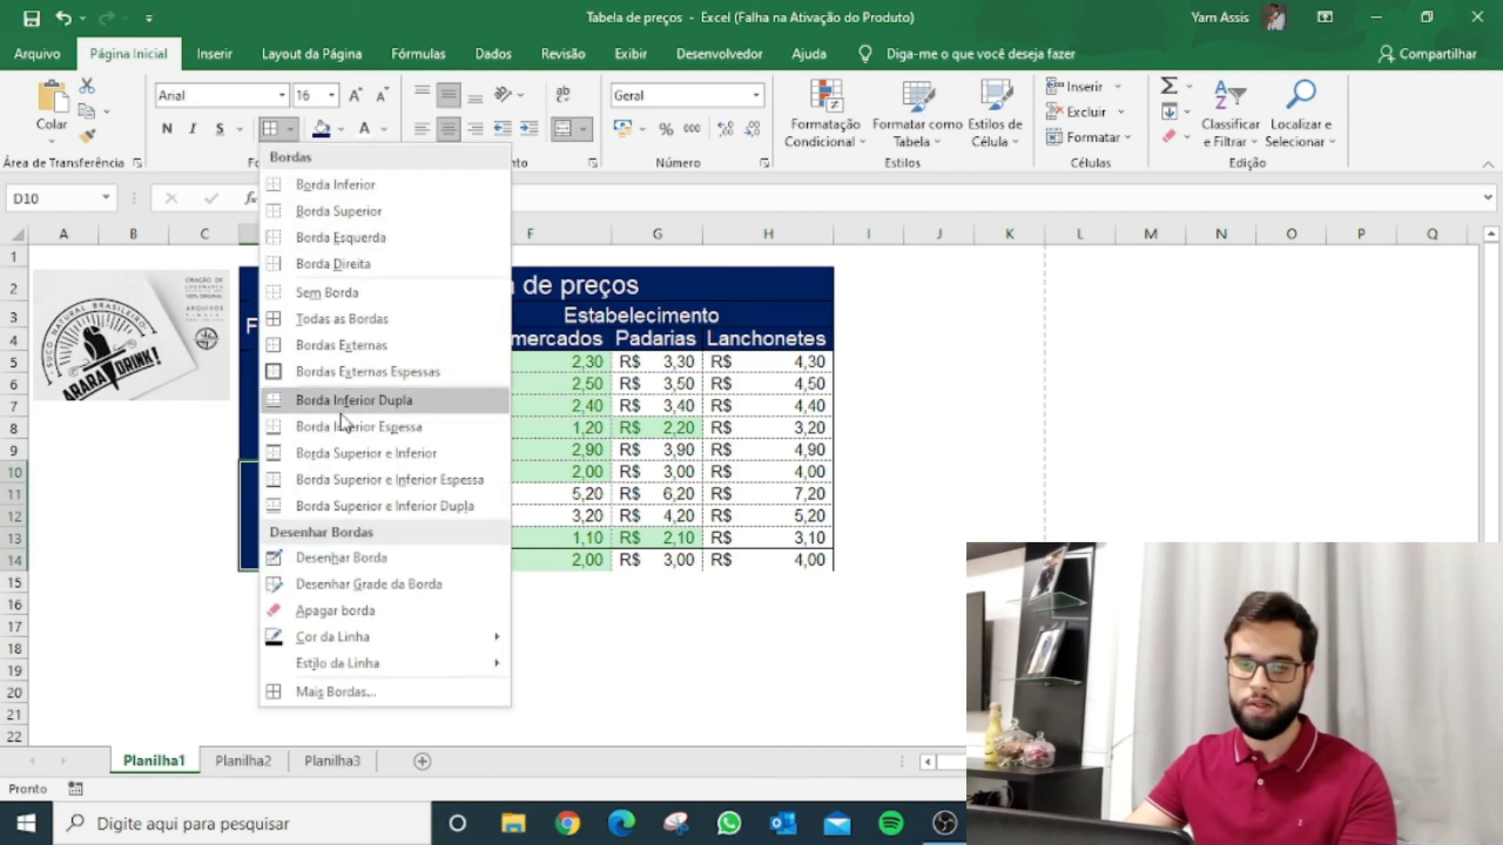
left_click(316, 346)
left_click(510, 605)
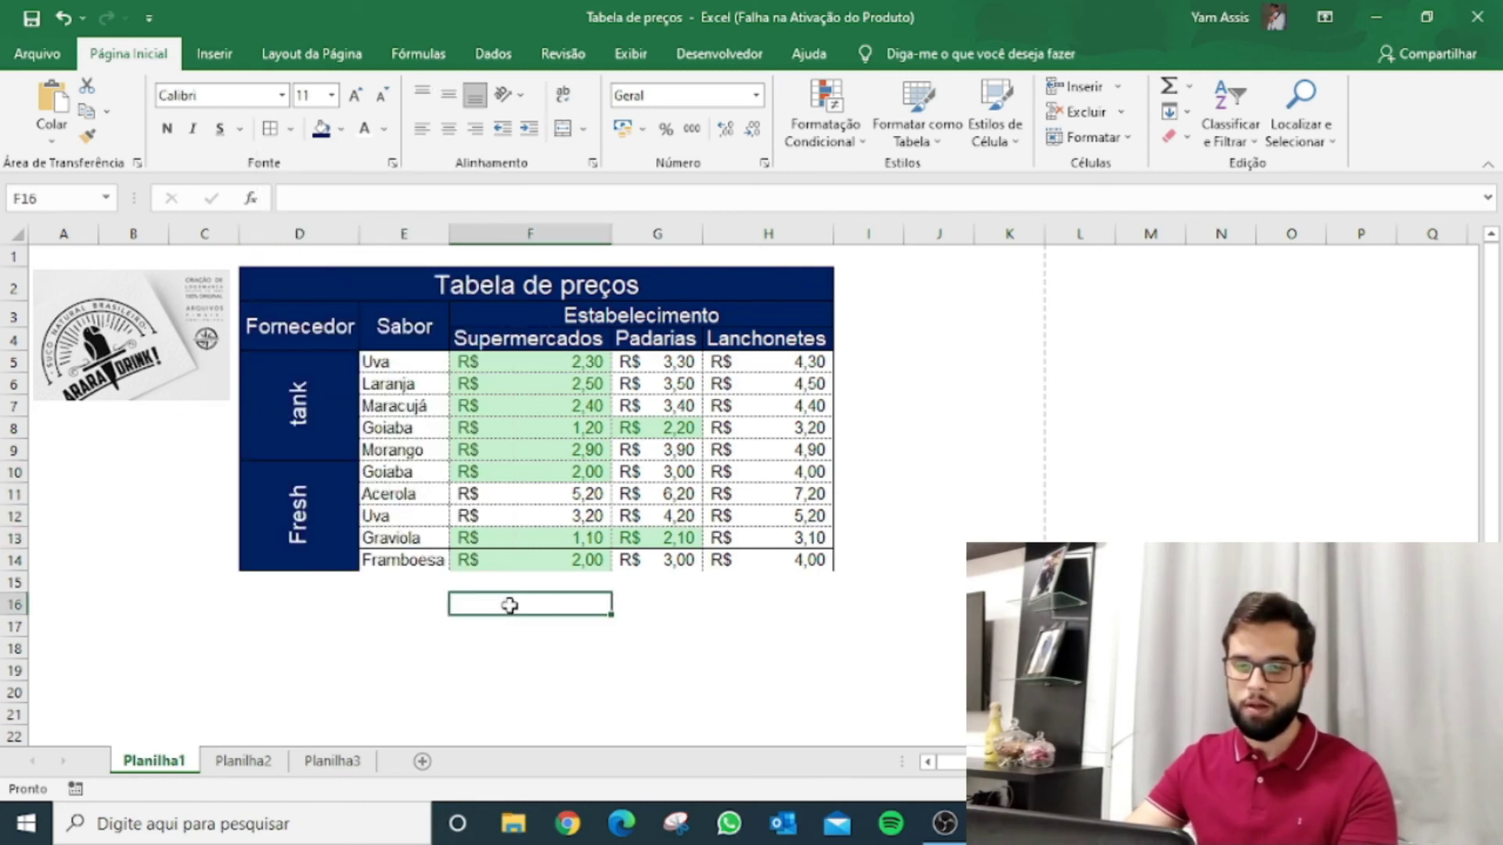
Add a bottom border to the Framboesa row, cells E14:H14
left_click_drag(374, 562, 792, 561)
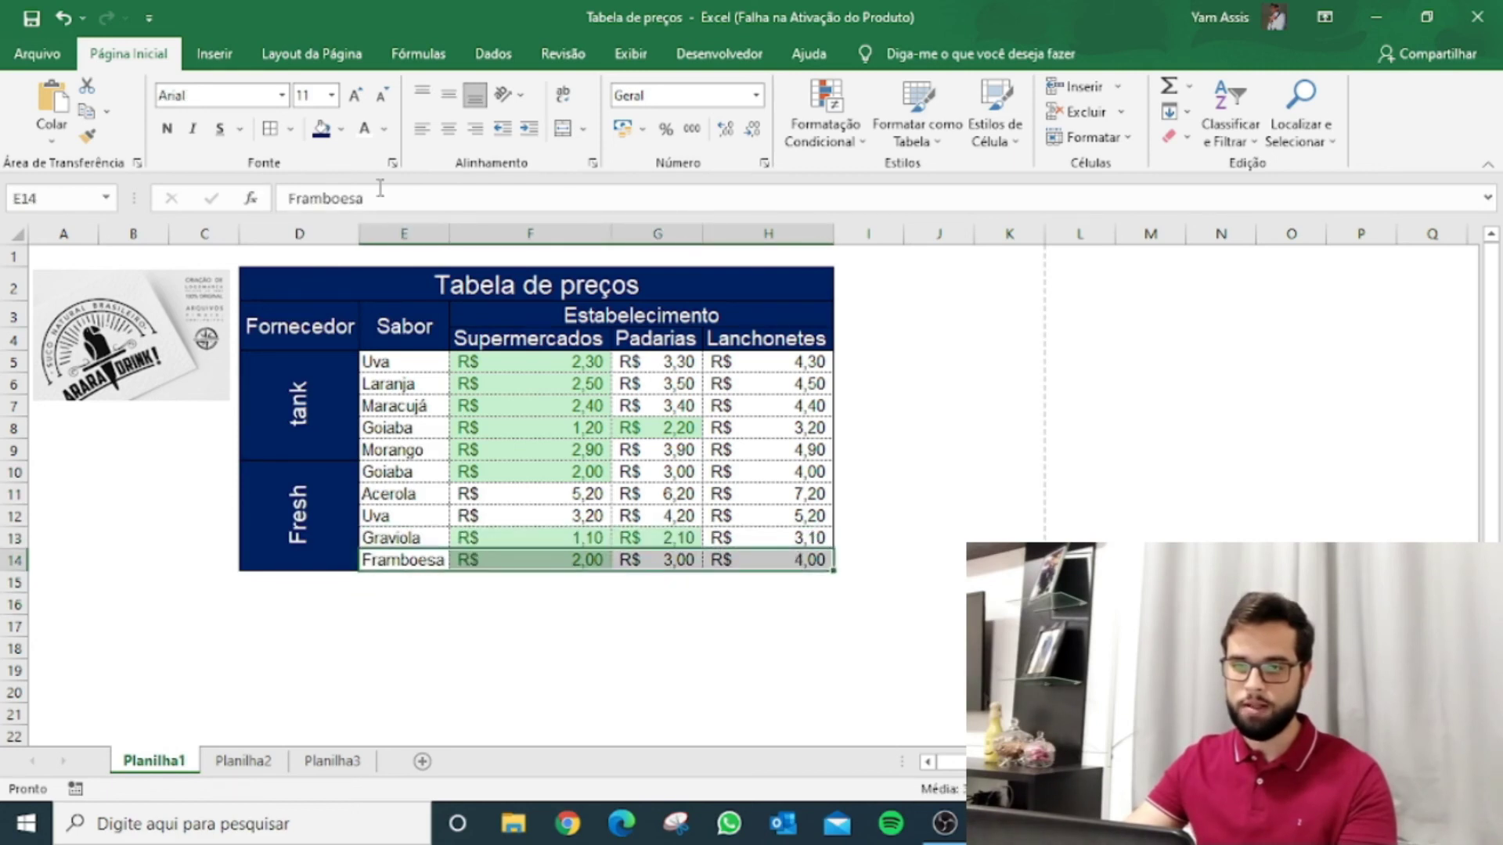
left_click(289, 128)
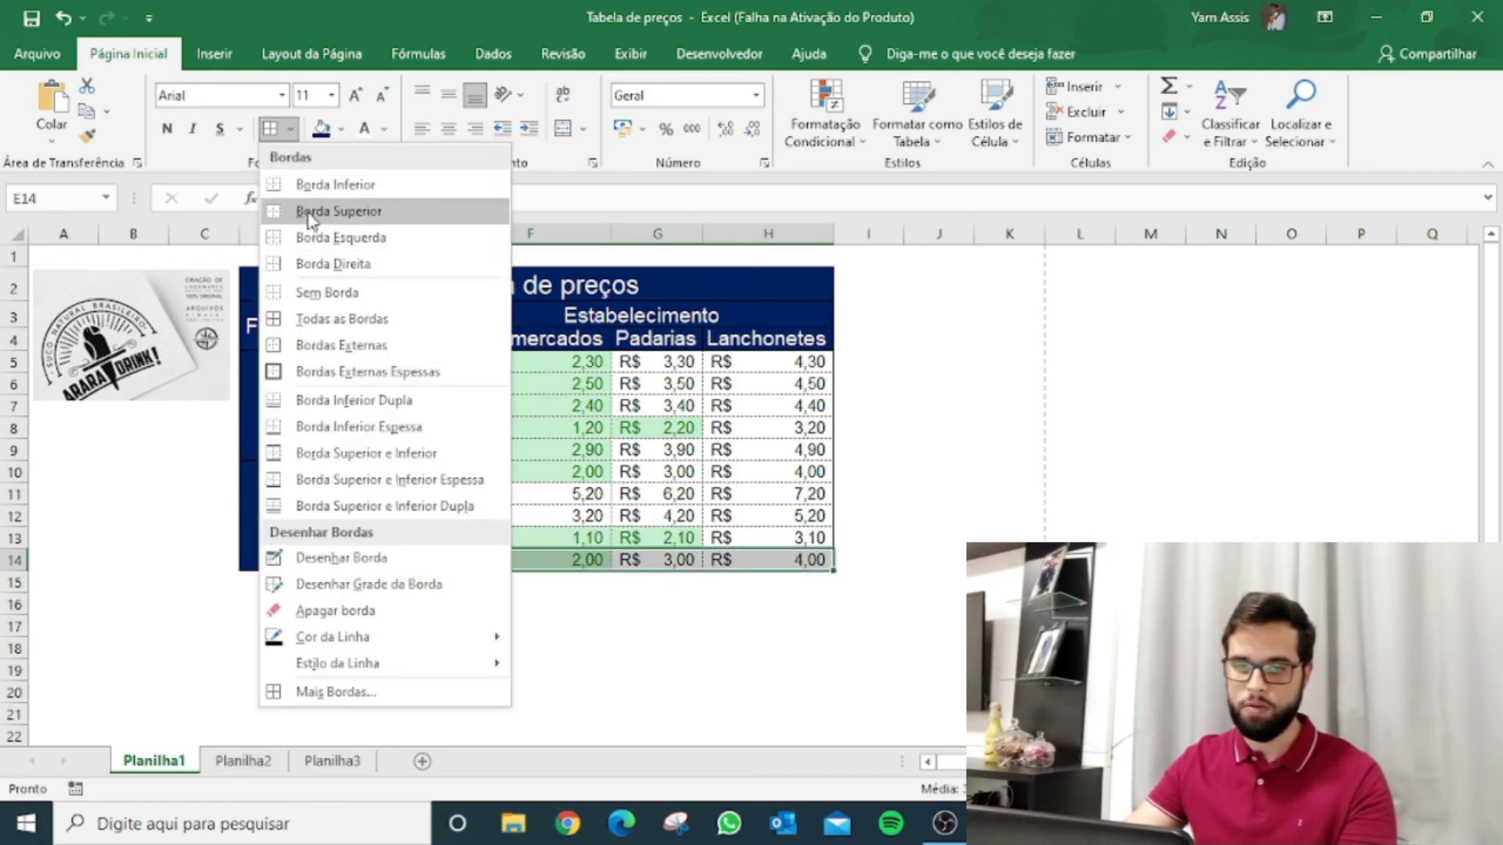
left_click(313, 185)
left_click(798, 684)
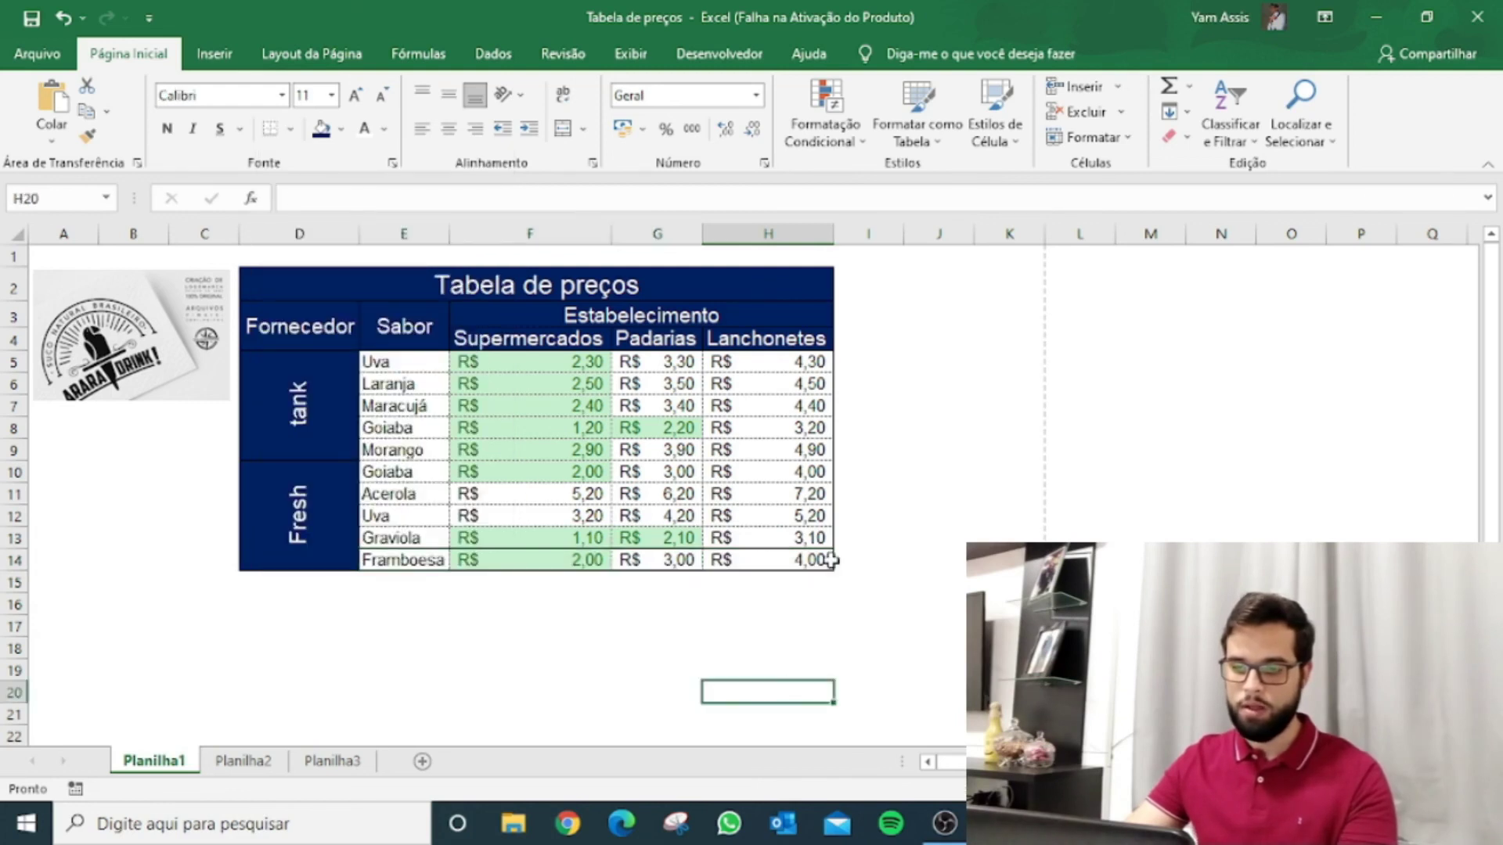
Choose a gray dashed line in the border settings for the Framboesa row, cells E14:H14, and accept the dialog
left_click(533, 557)
left_click(615, 533)
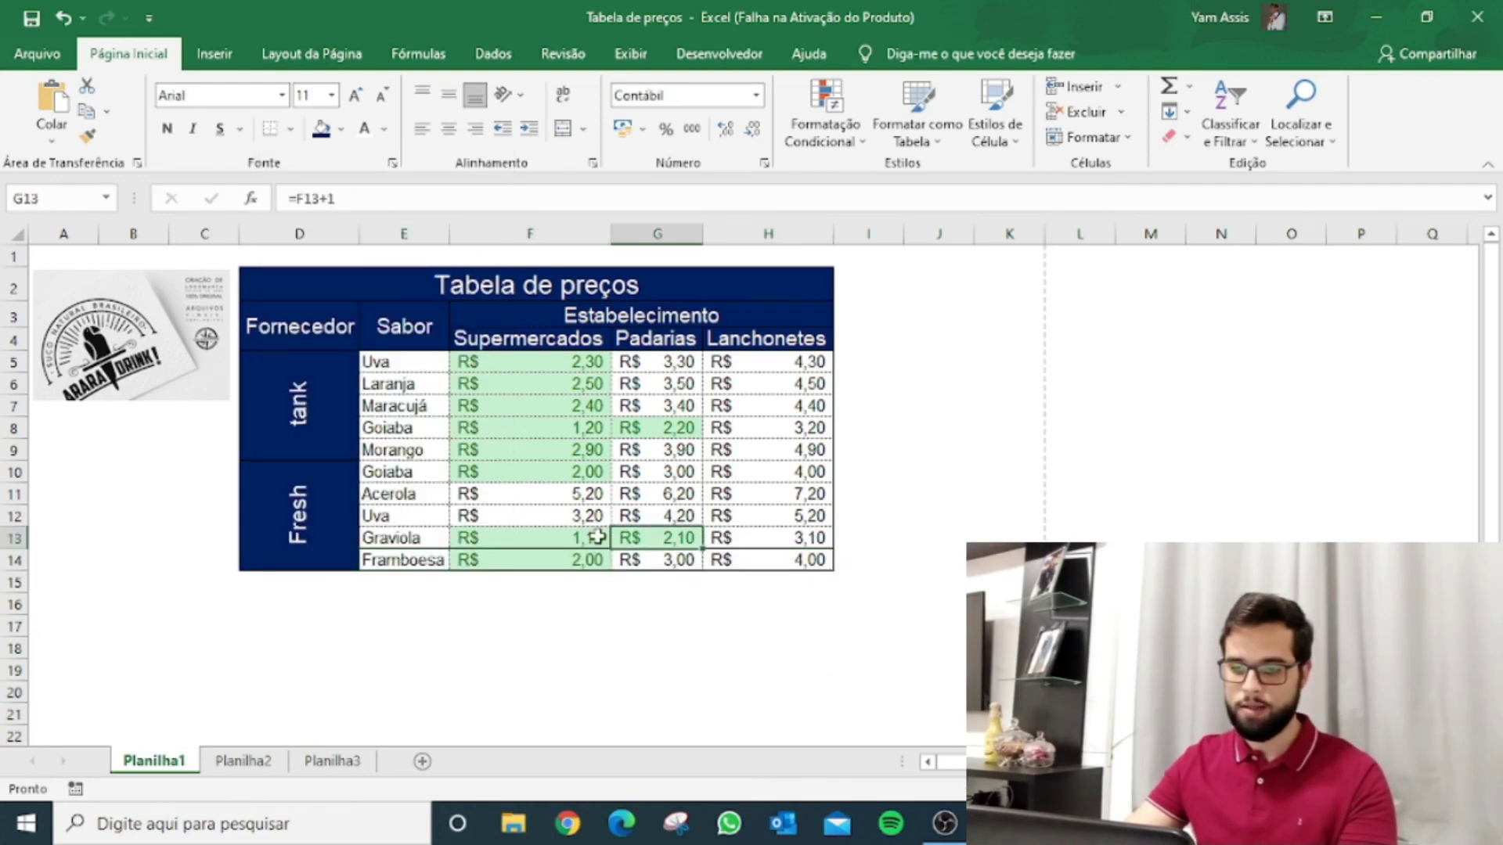
left_click_drag(432, 554, 771, 560)
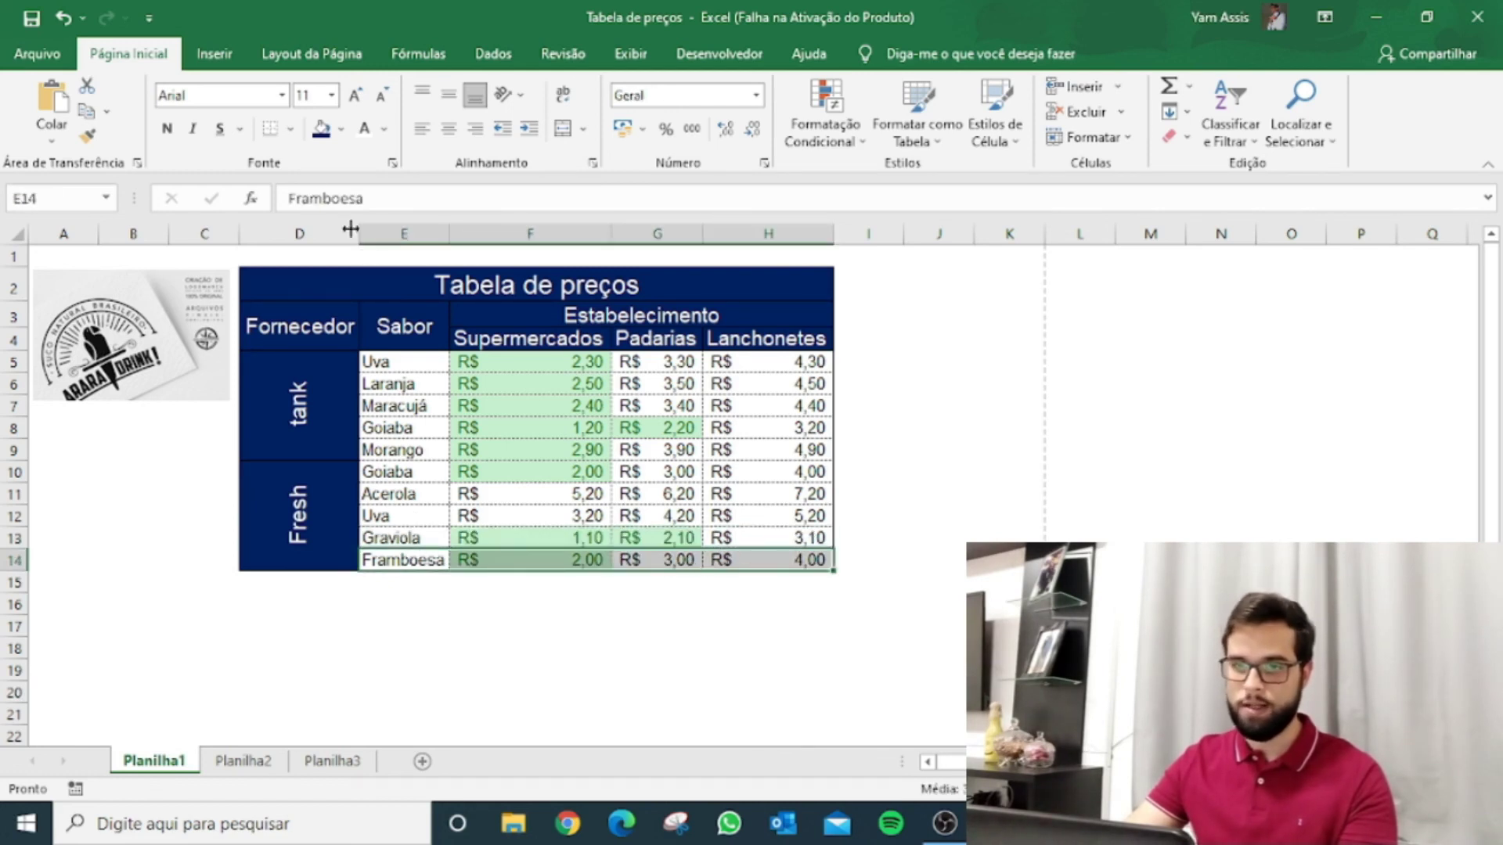
left_click(290, 129)
left_click(346, 689)
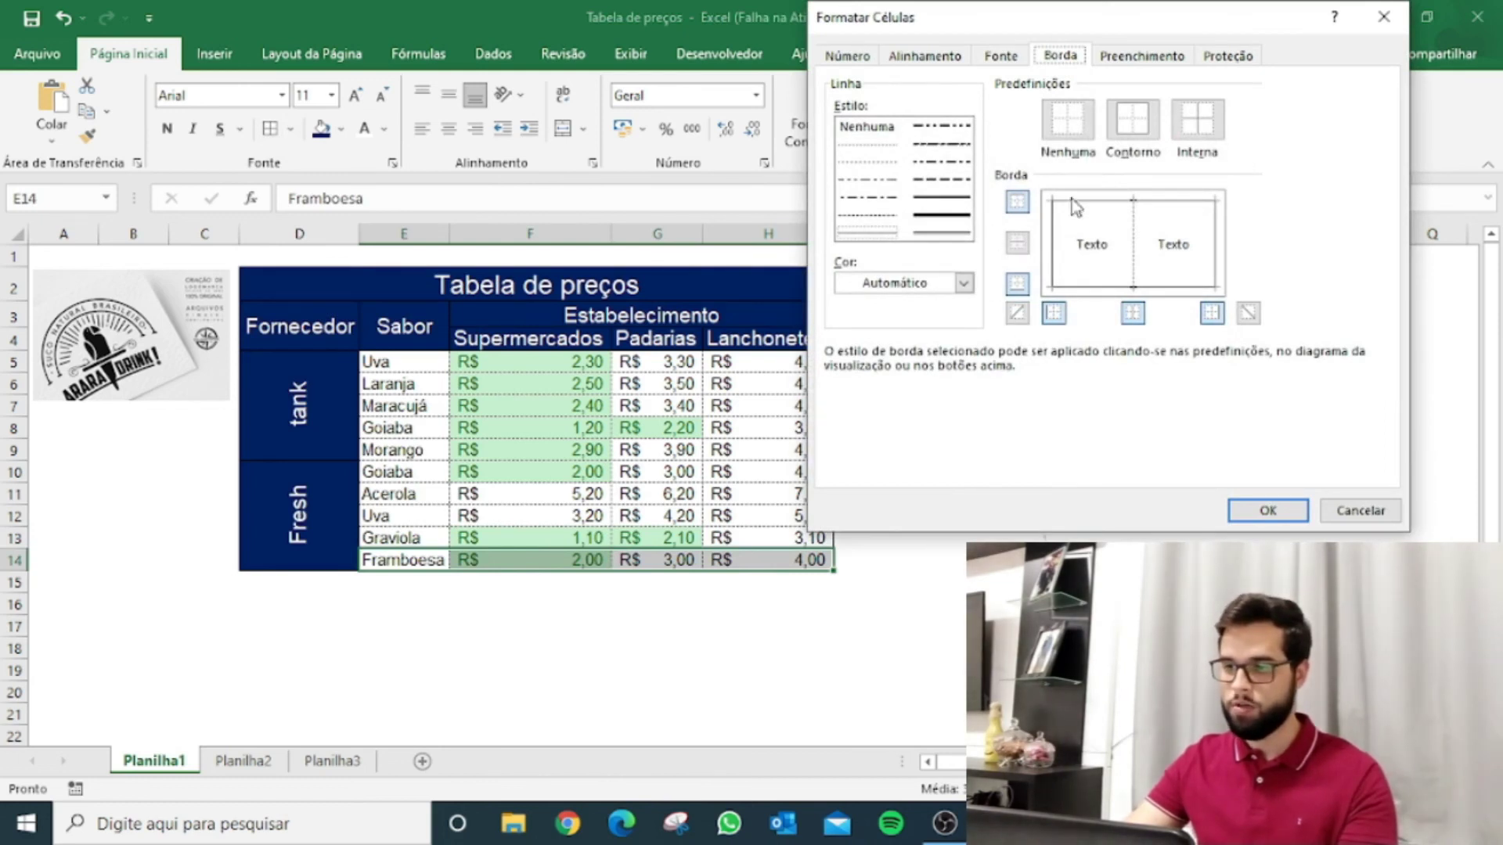
left_click(858, 215)
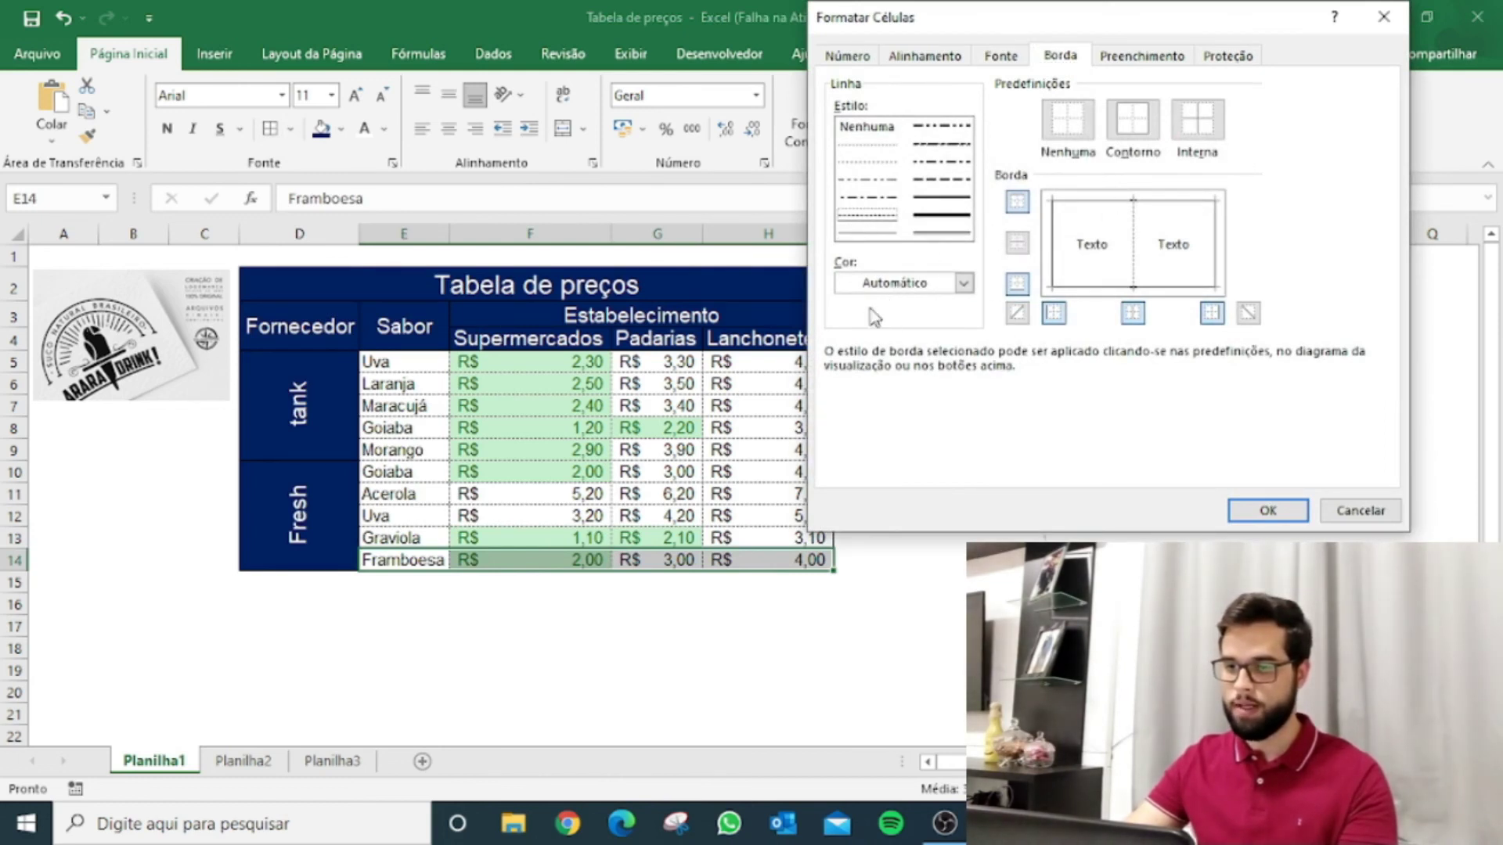
left_click(871, 286)
left_click(844, 433)
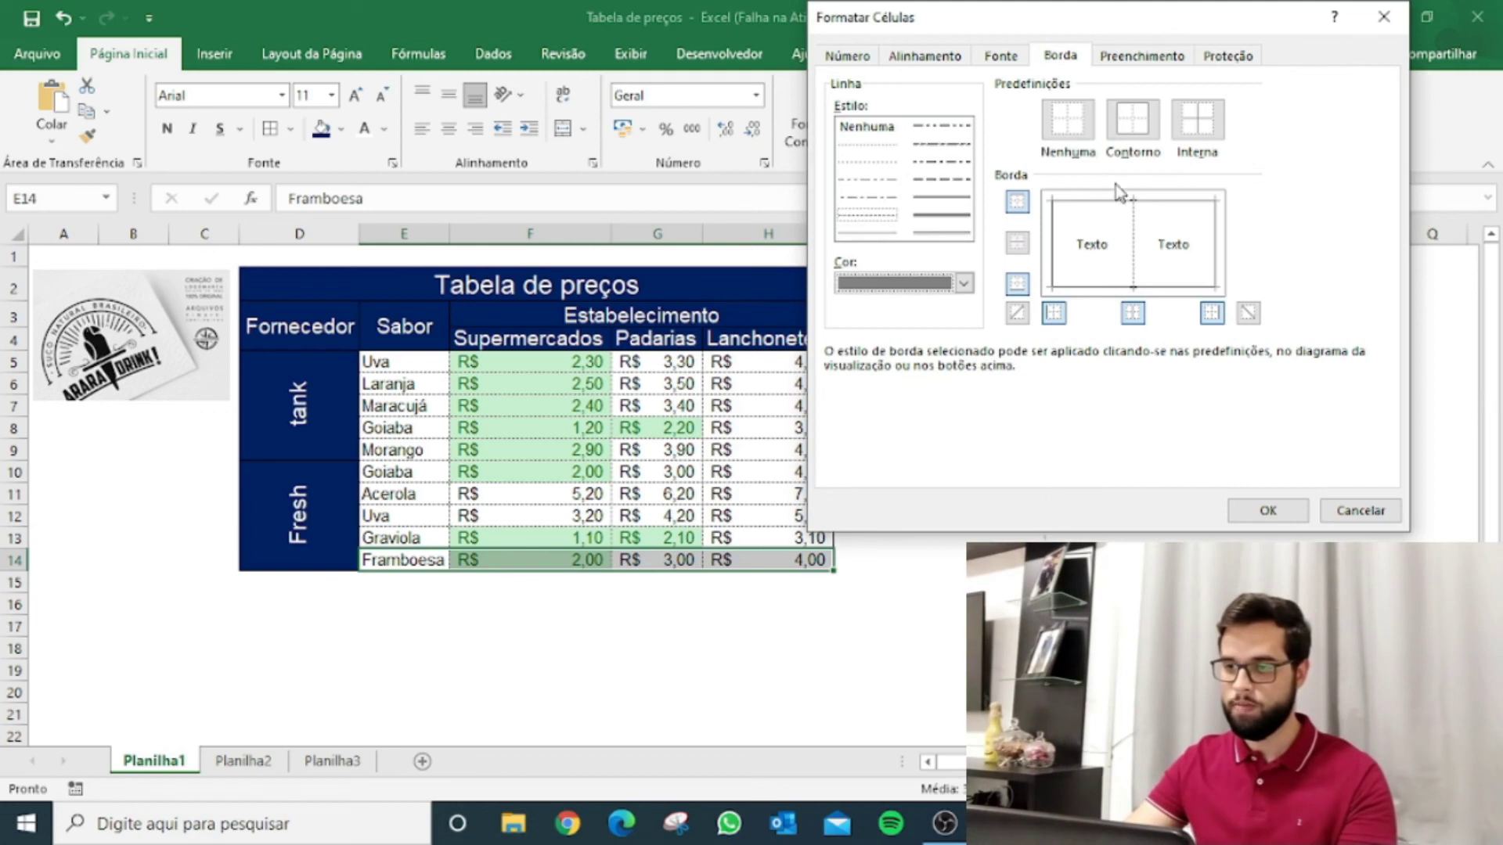
left_click(1268, 511)
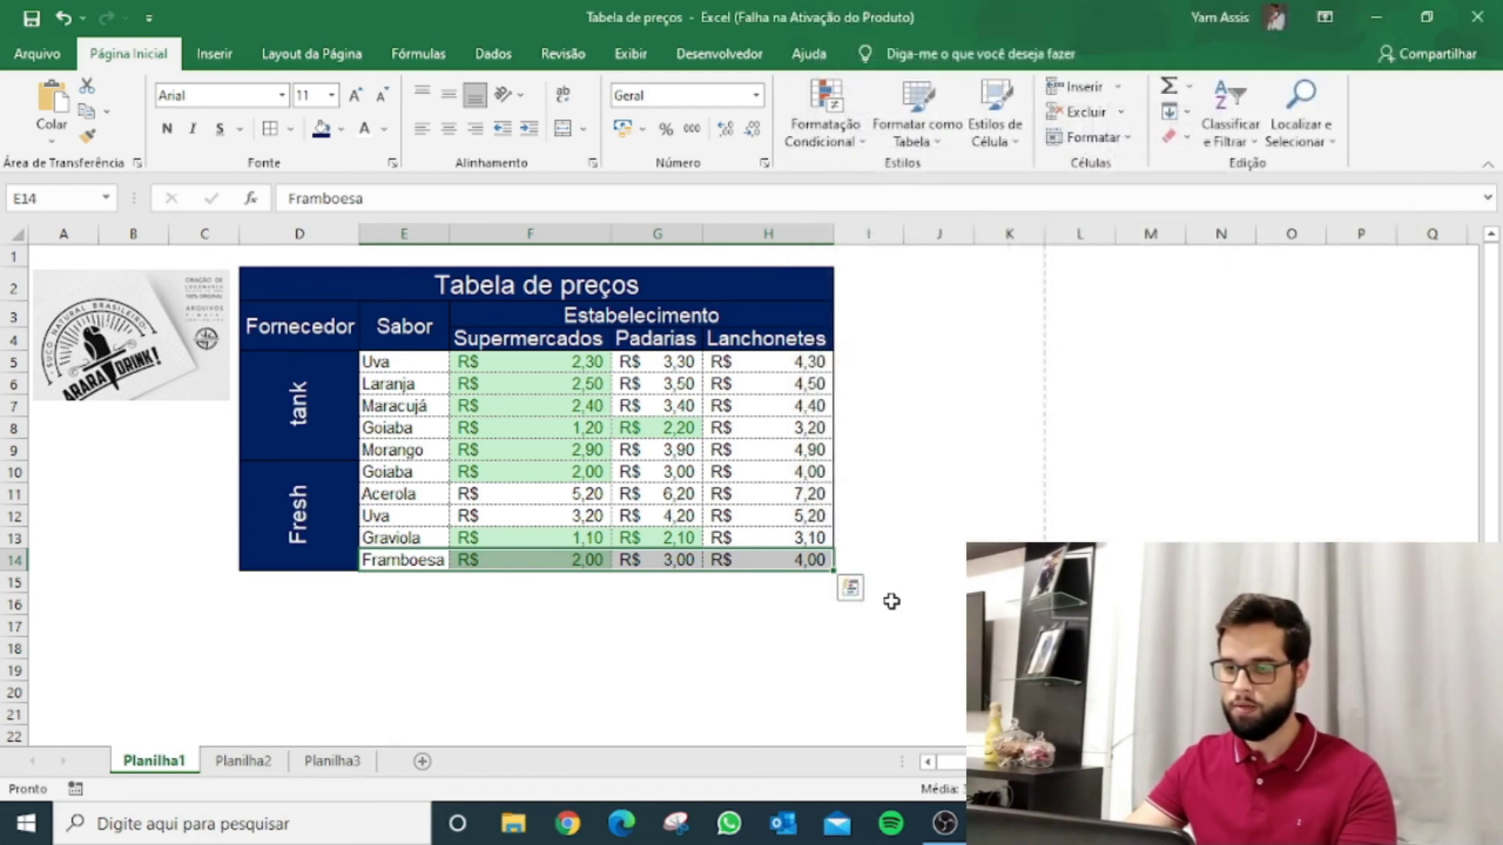
Paste only the formats of the Uva row, cells E12:H12, onto the Graviola row, cells E13:H13
left_click(865, 605)
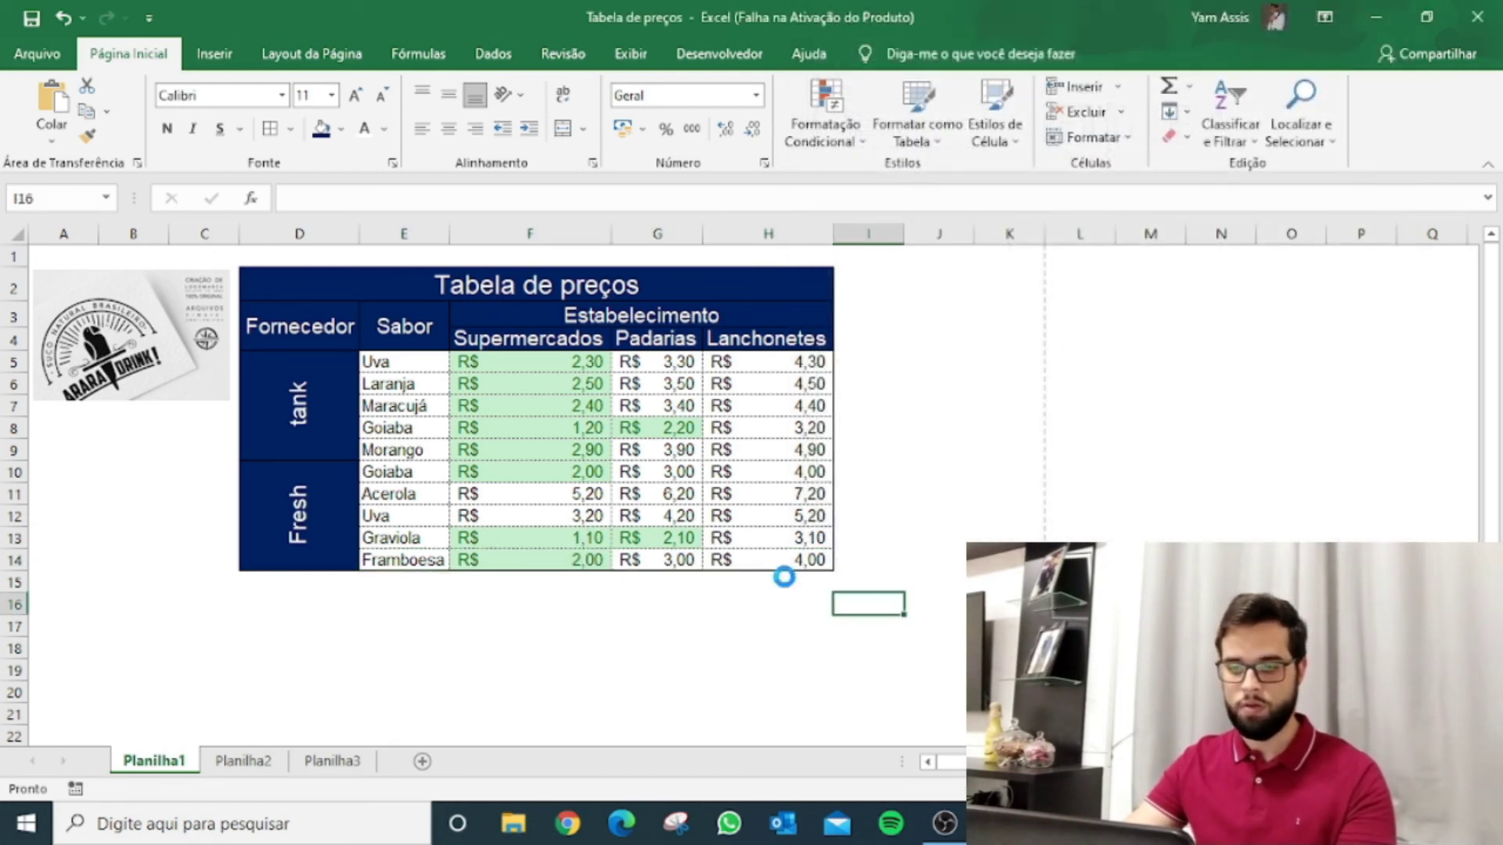
left_click_drag(422, 517, 769, 507)
key("ctrl+c")
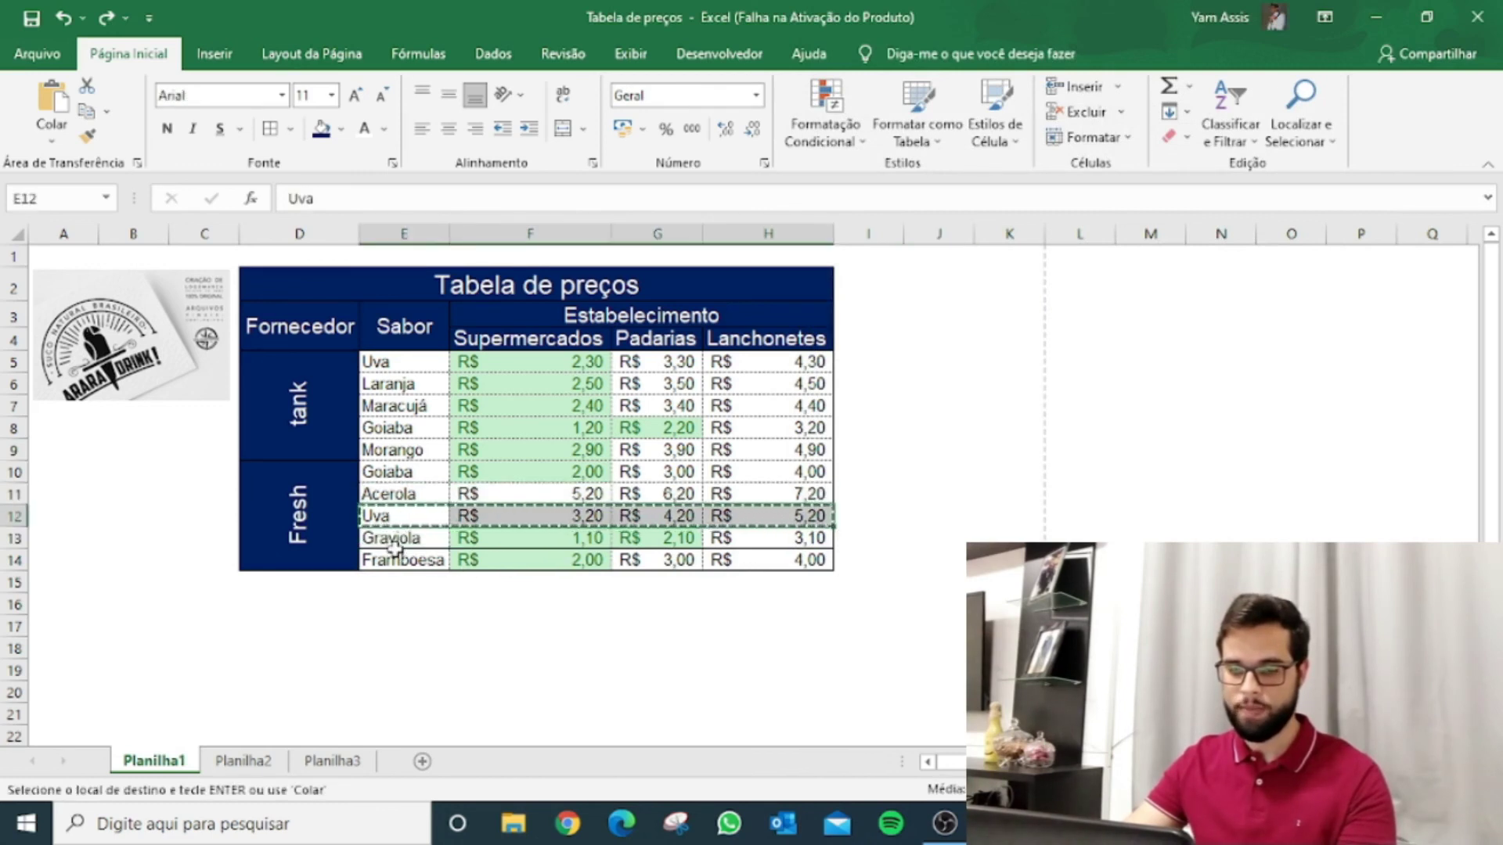
left_click_drag(394, 544, 742, 529)
key("ctrl+alt+v")
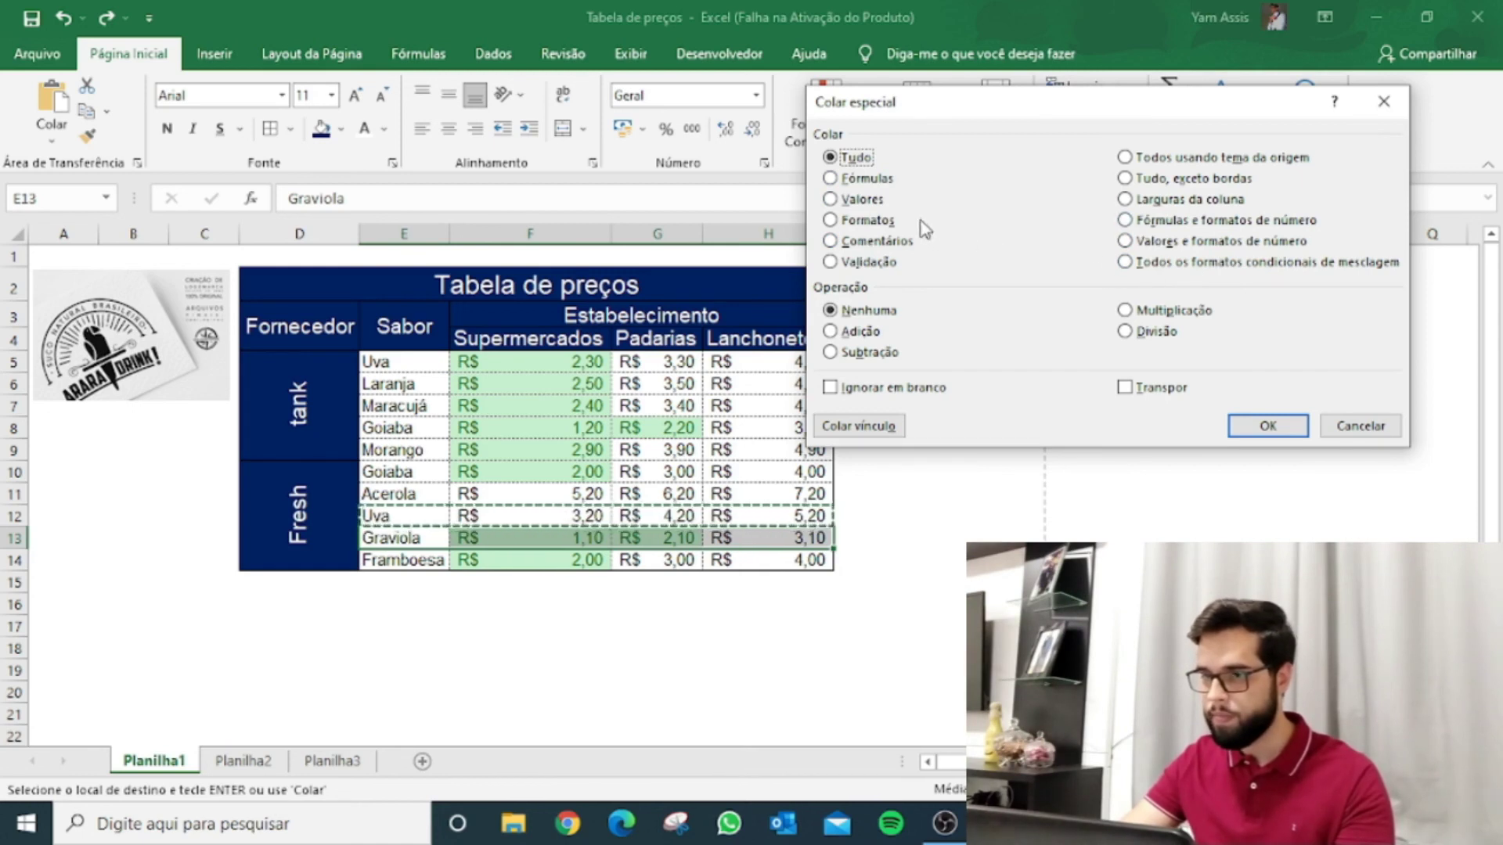
left_click(830, 221)
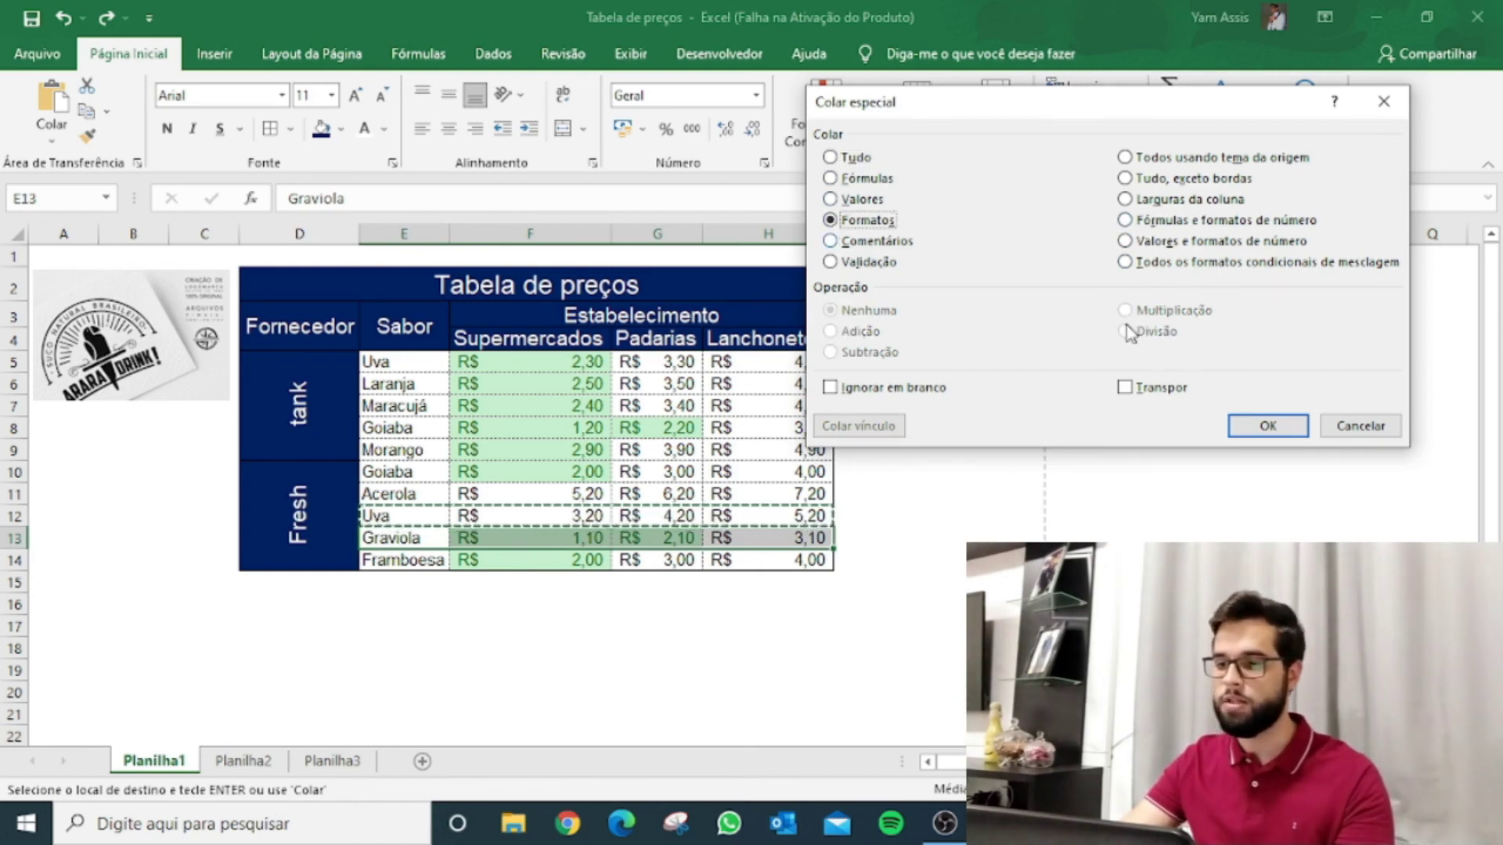
left_click(1252, 429)
left_click(965, 509)
left_click(940, 451)
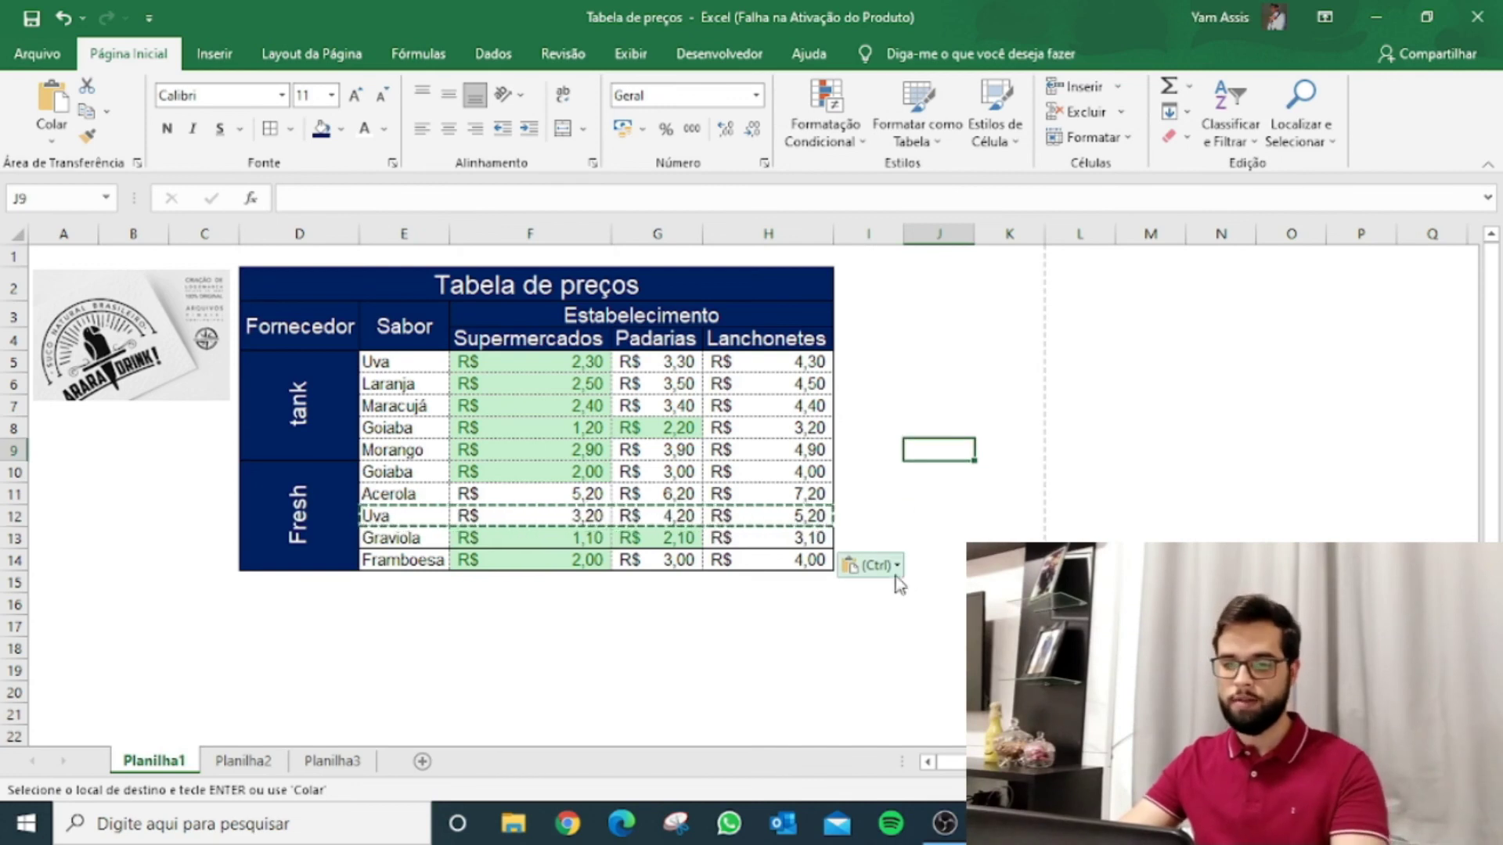
key("Escape")
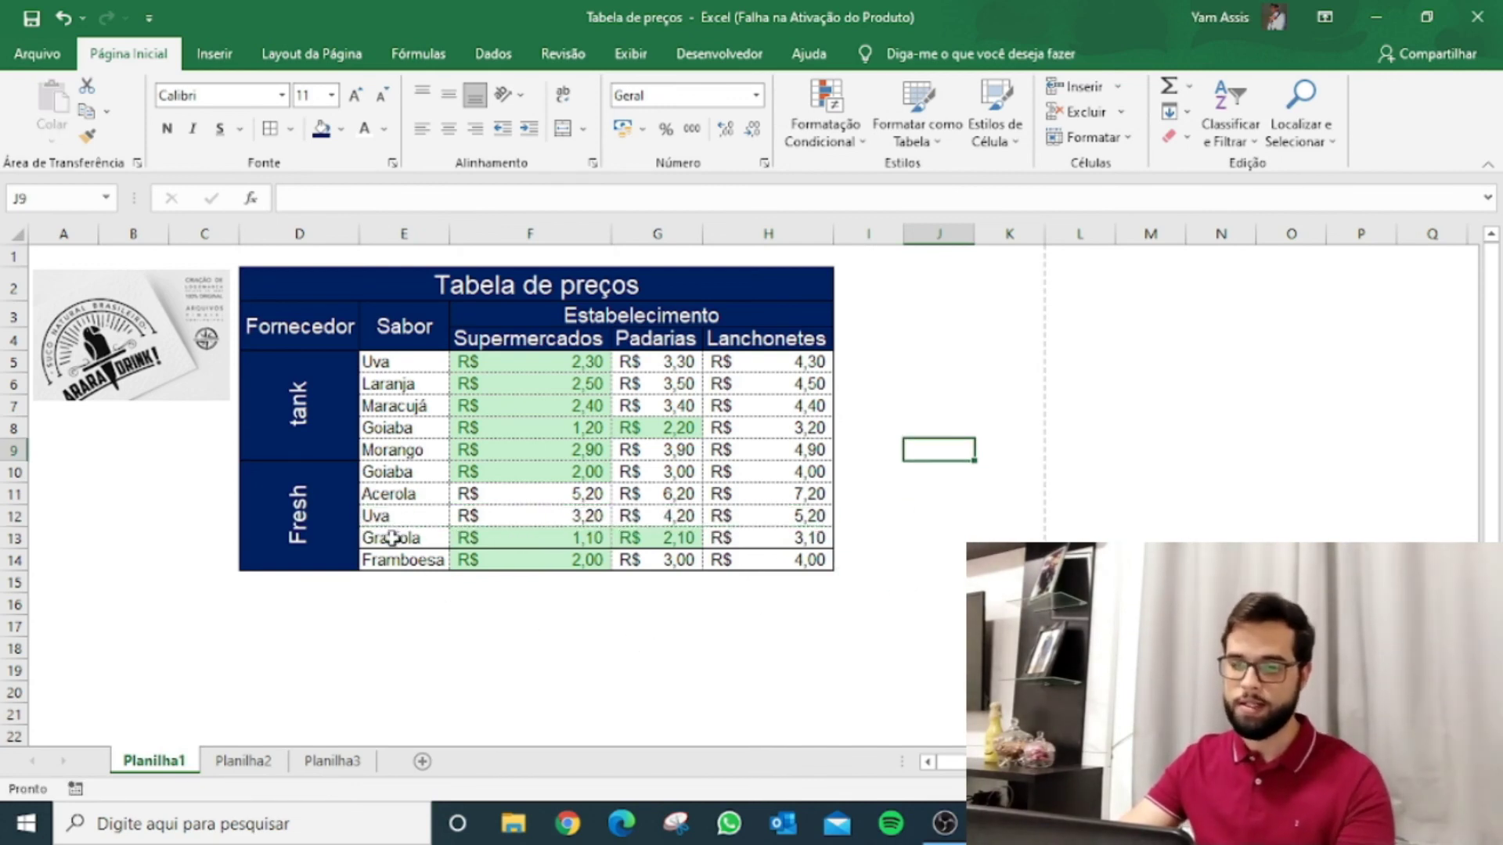
Replace the solid line beneath the Graviola row, cells E13:H13, with a gray dashed bottom border
left_click_drag(383, 544, 764, 532)
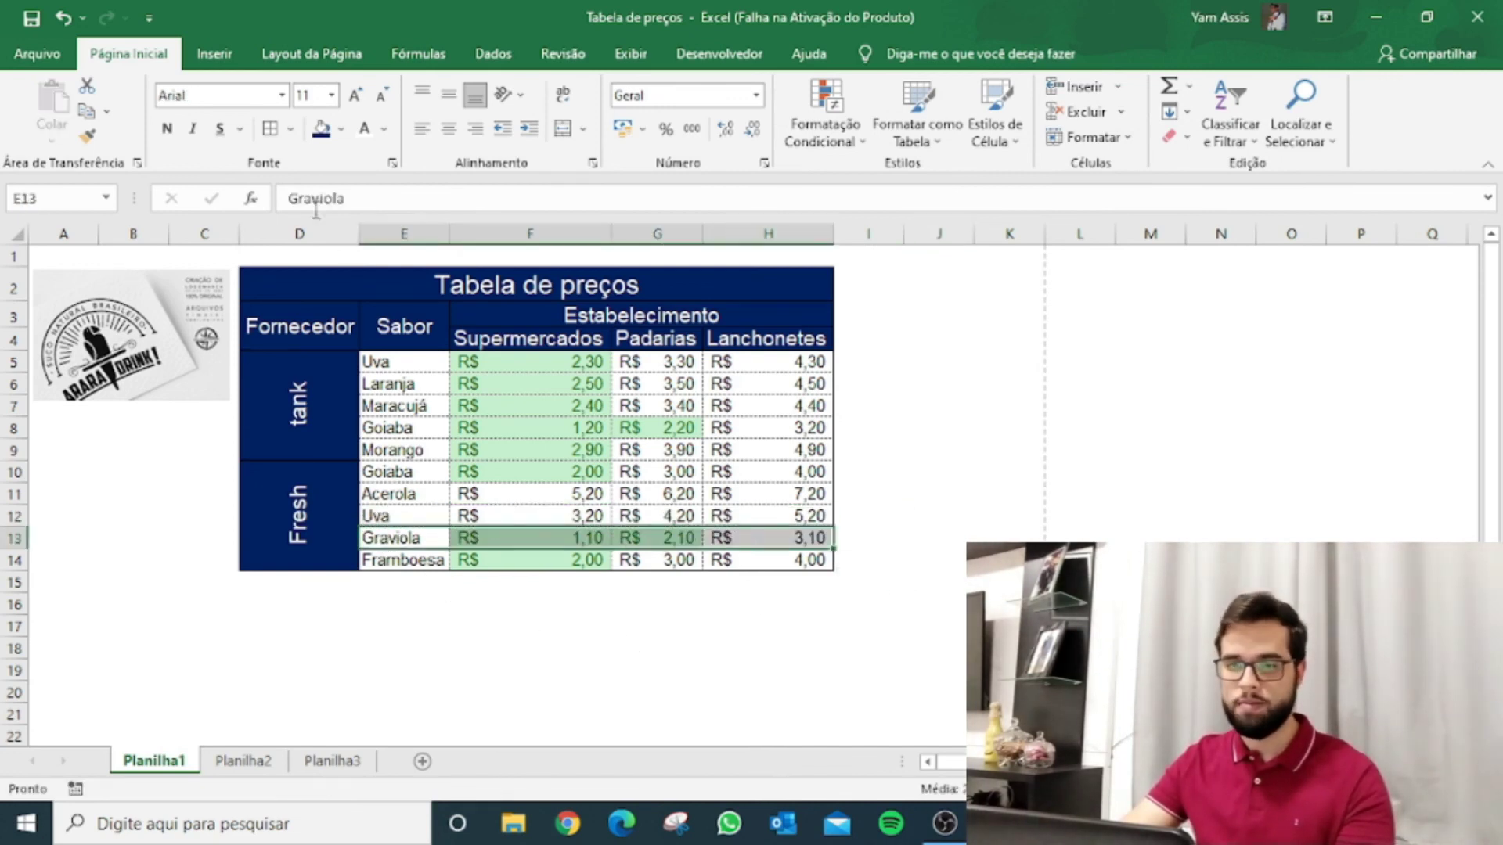
left_click(290, 132)
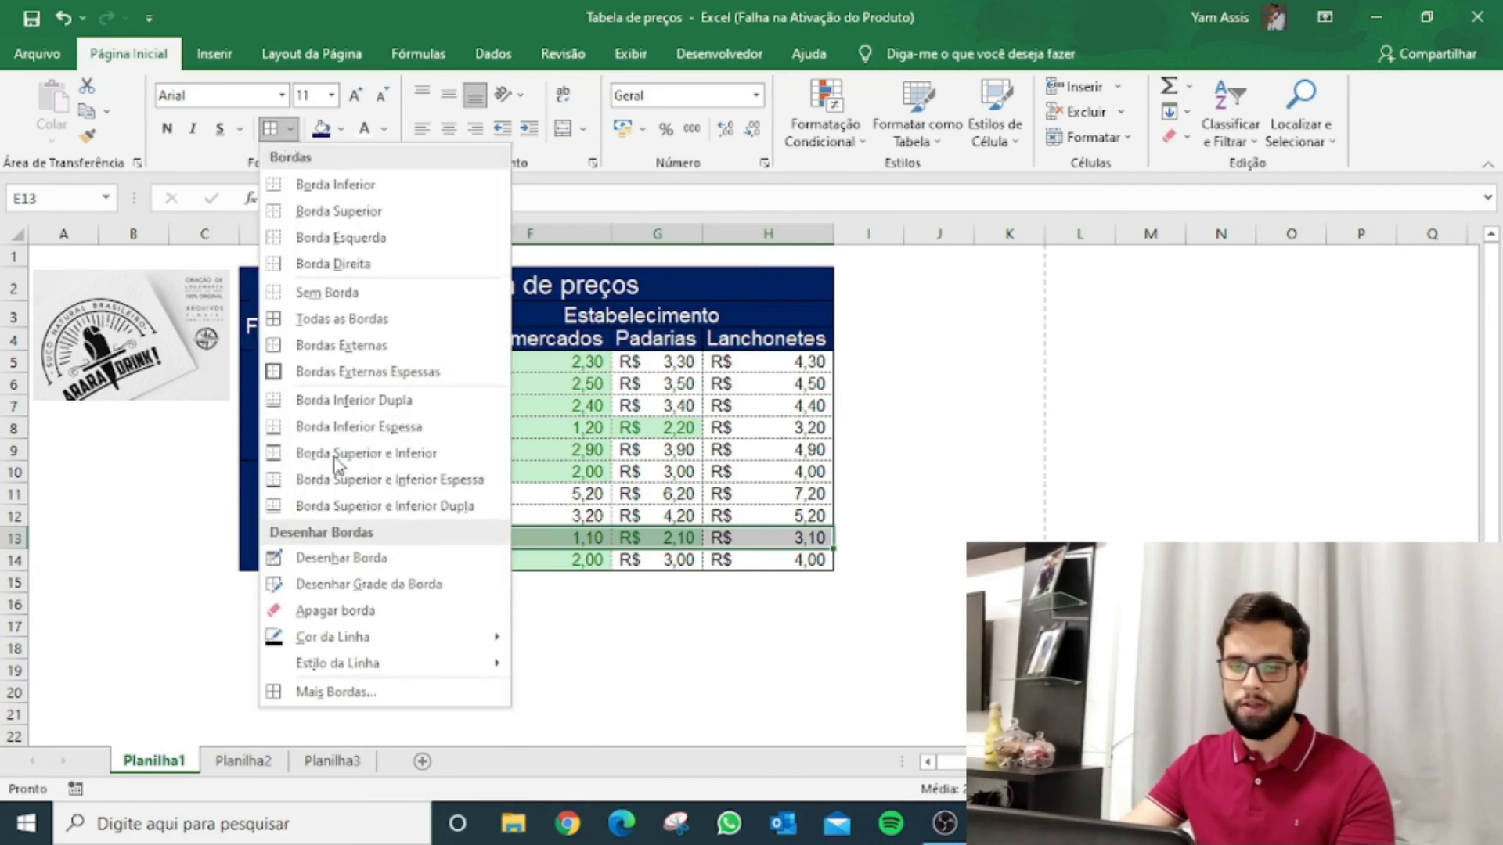
left_click(354, 689)
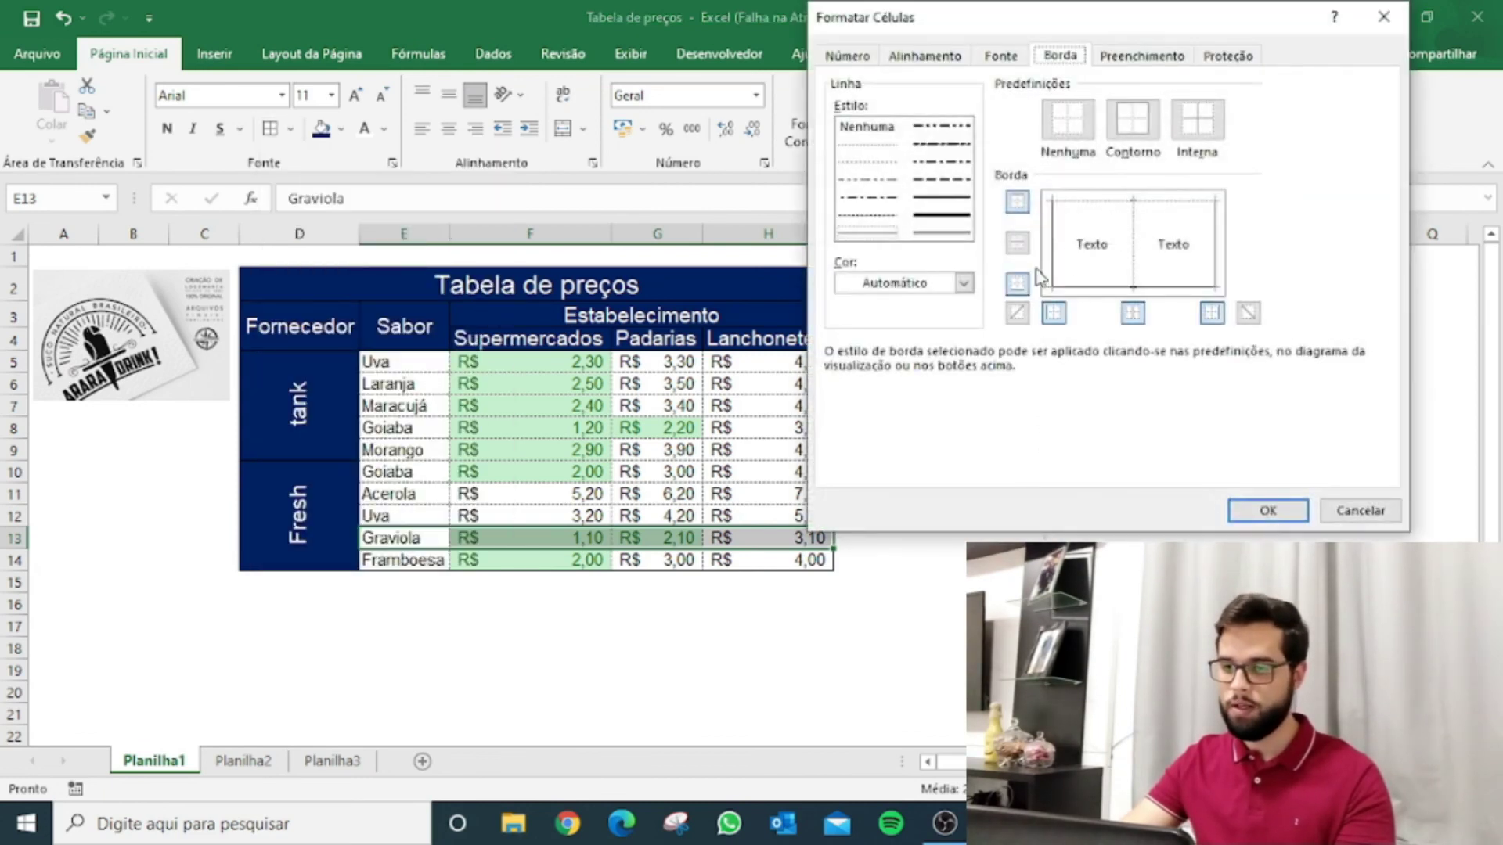
left_click(871, 216)
left_click(889, 283)
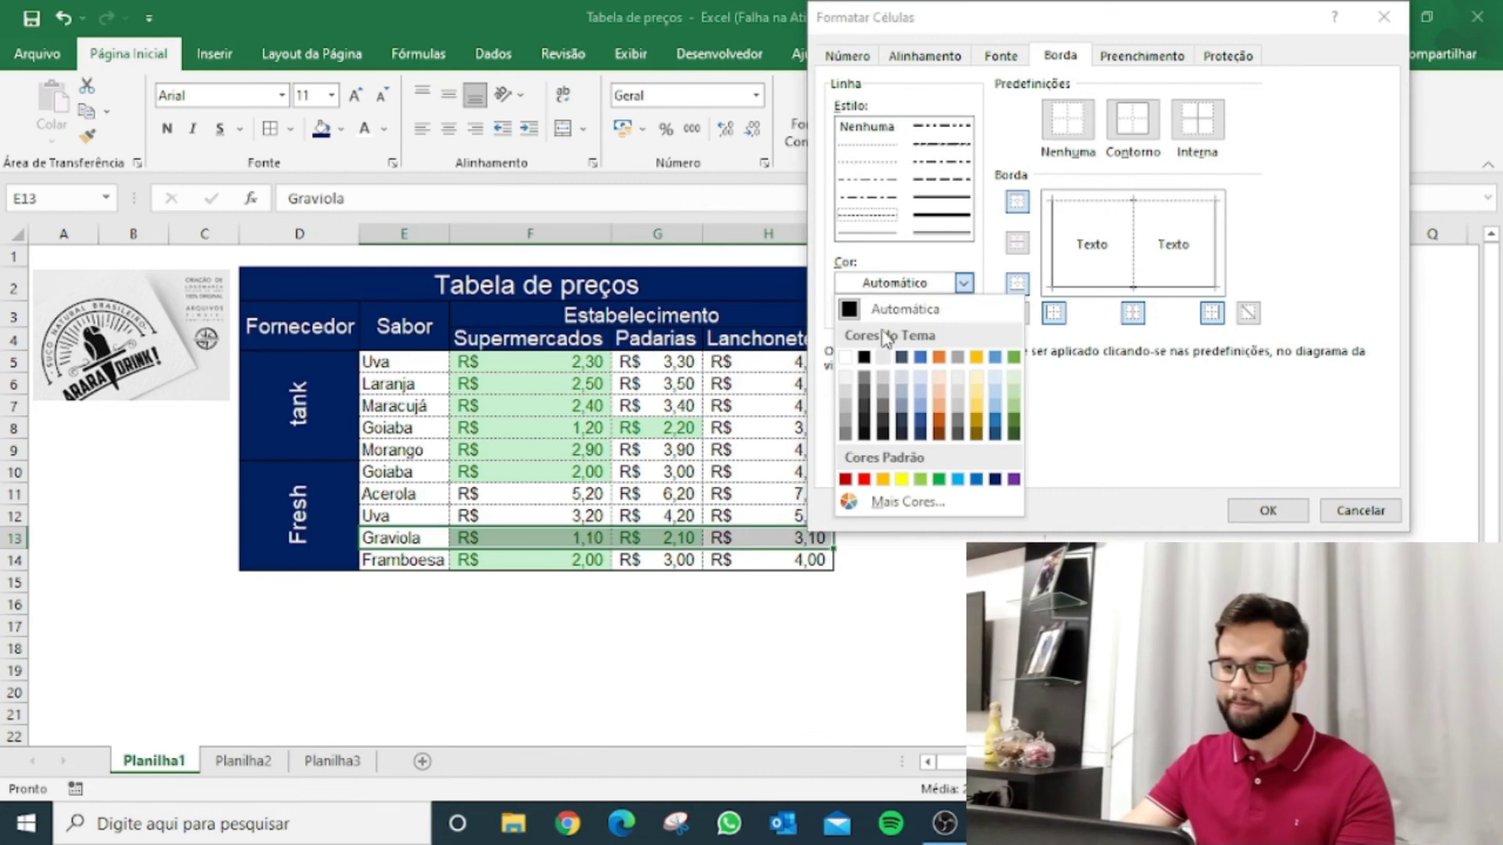
left_click(844, 429)
left_click(1268, 510)
left_click_drag(861, 466, 1021, 462)
left_click(1409, 426)
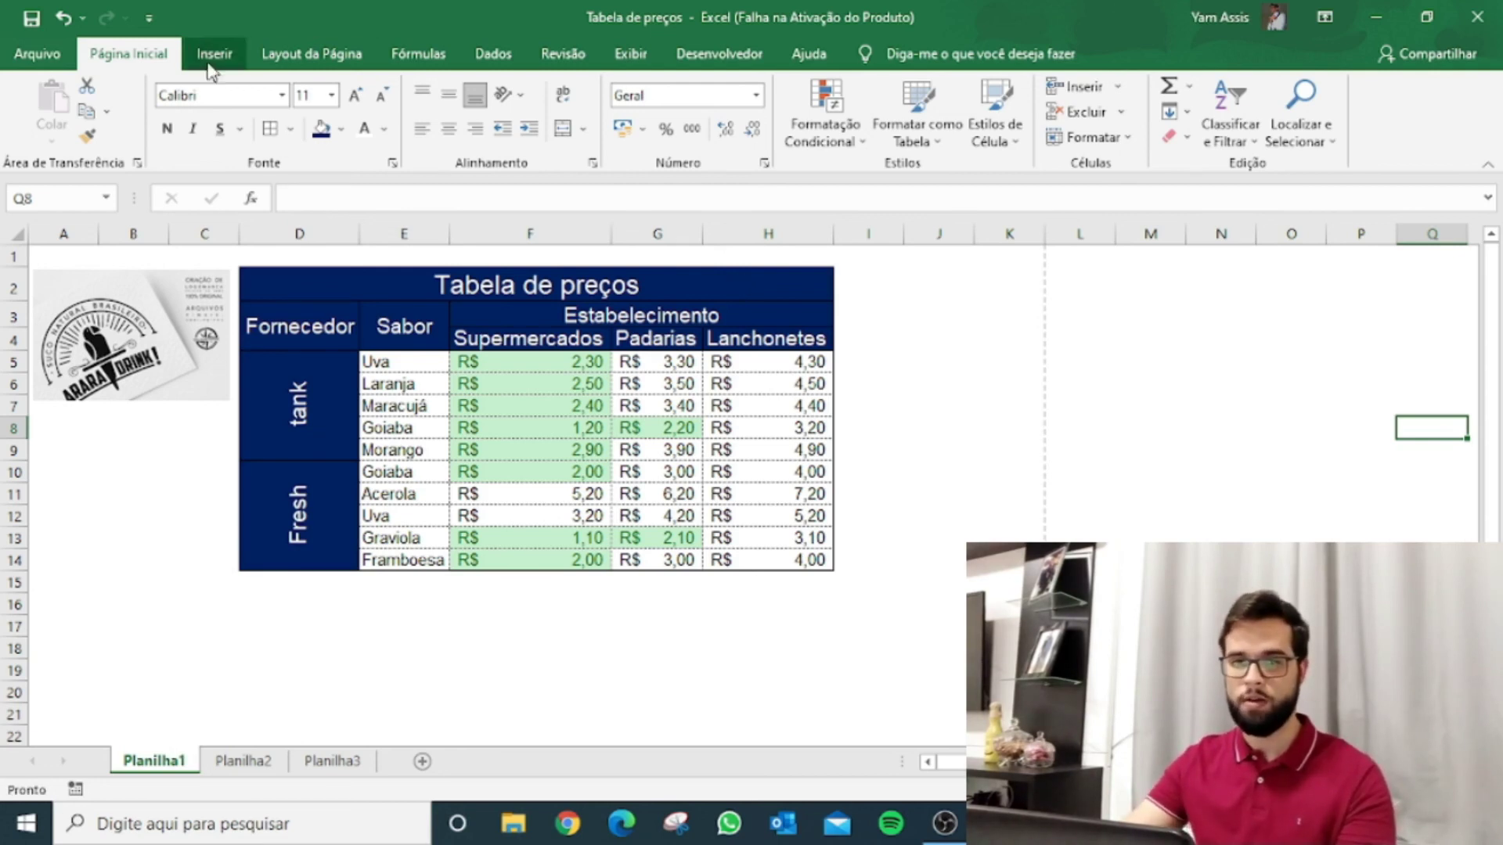
Save the price table workbook
left_click(39, 54)
left_click(71, 306)
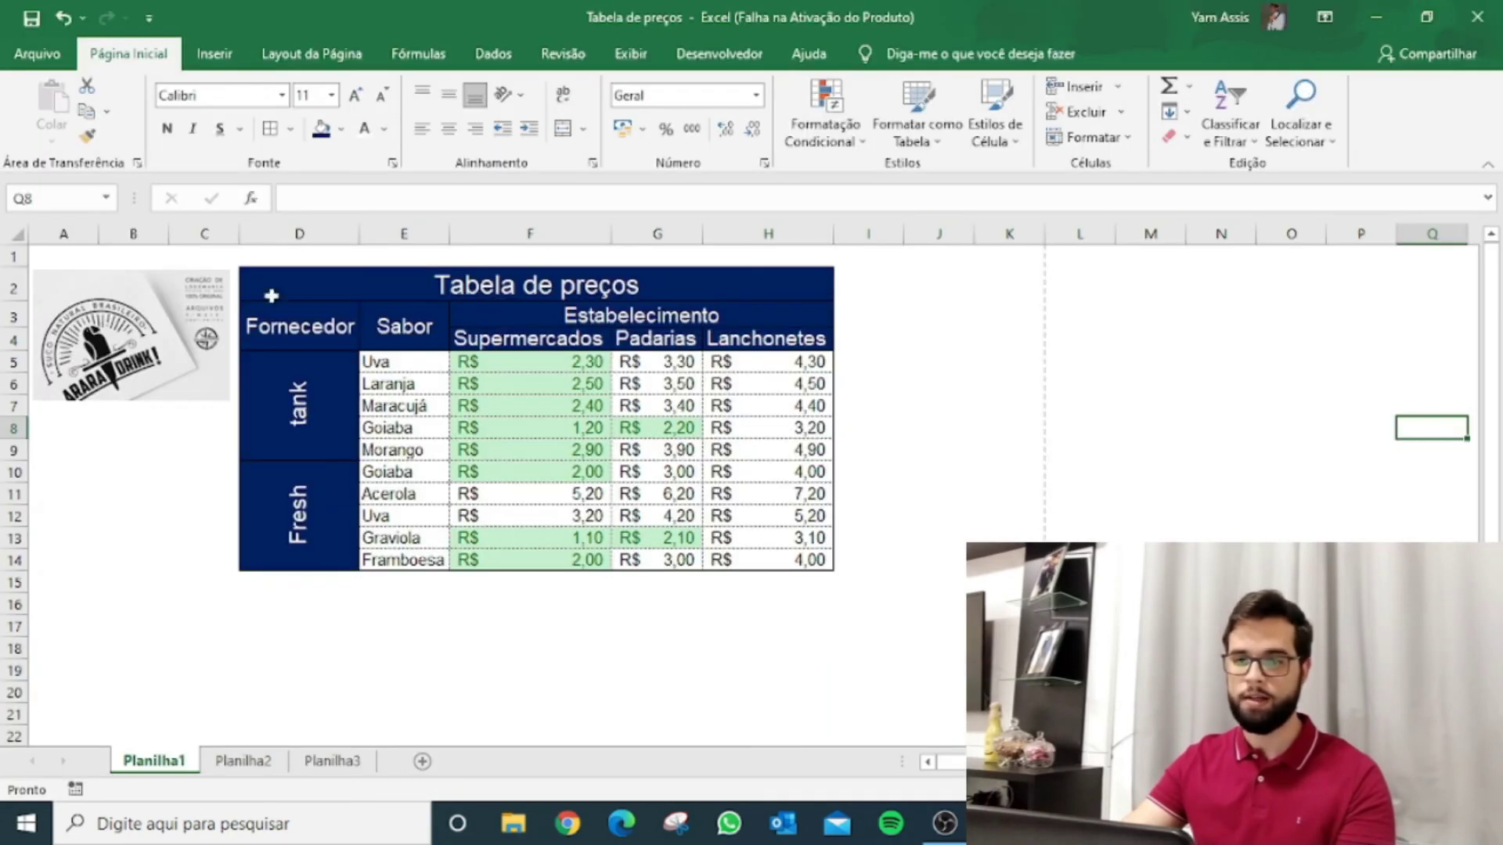